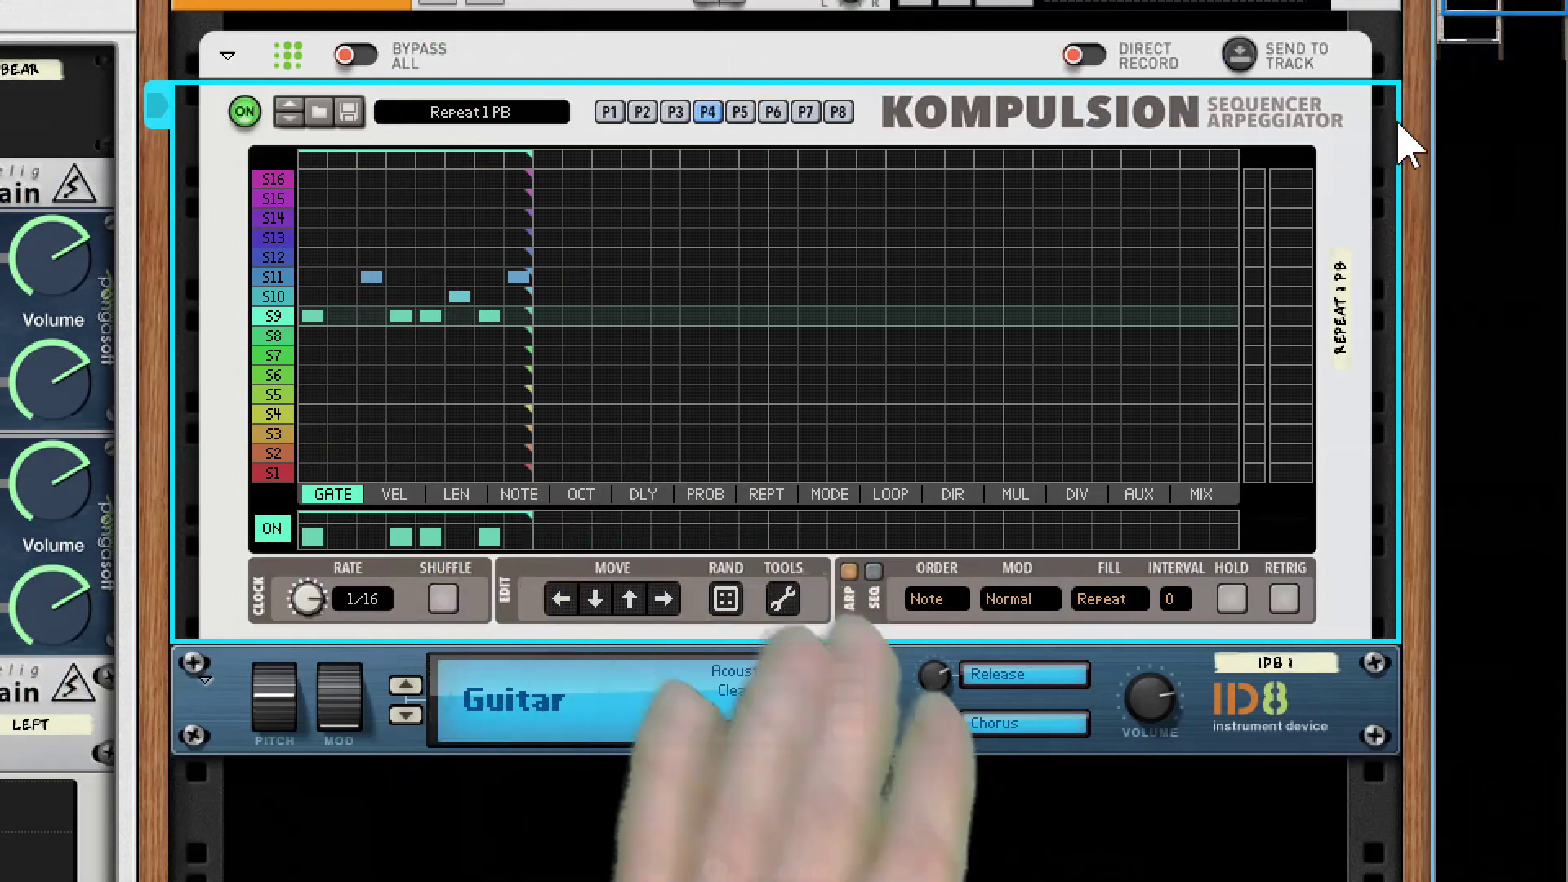
- Reset the Kompulsion device to its initial patch
{"action": "right_click", "coordinate": [922, 147]}
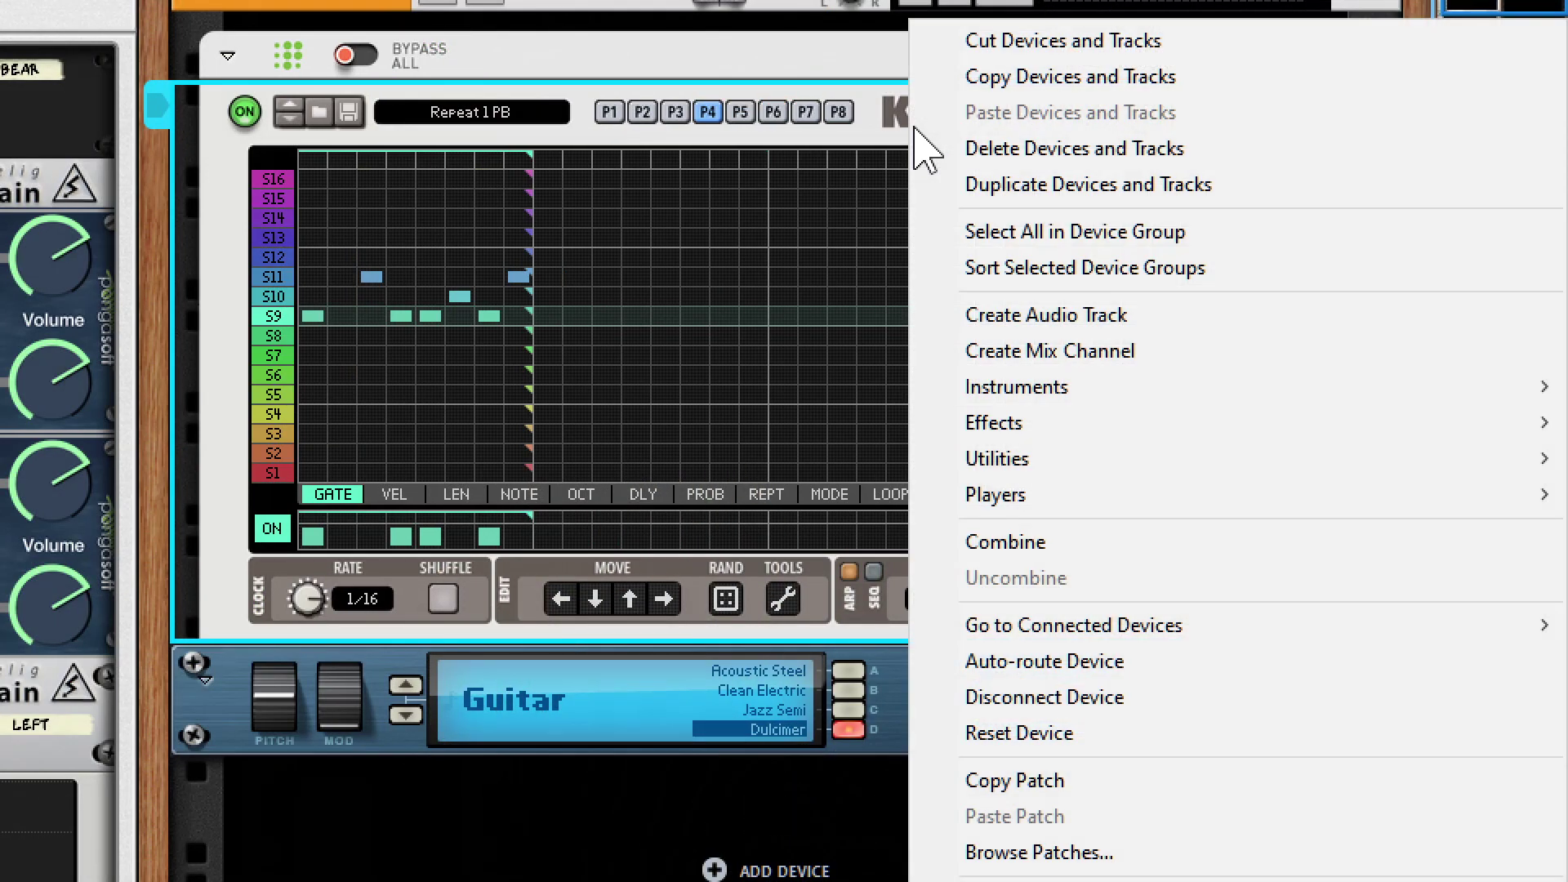
{"action": "mouse_move", "coordinate": [1062, 461]}
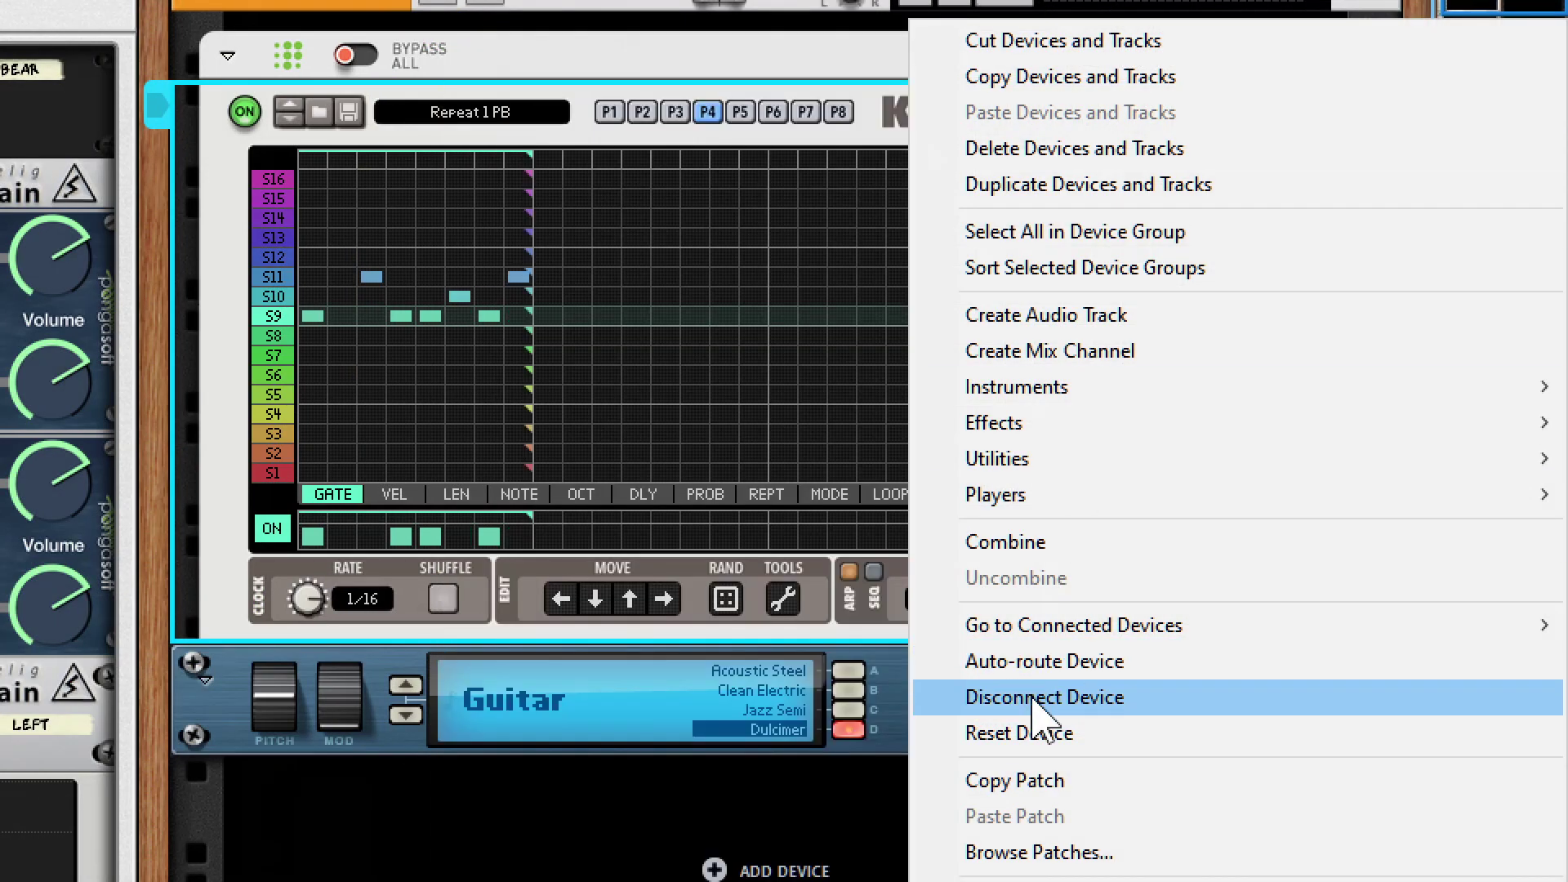
{"action": "left_click", "coordinate": [1016, 731]}
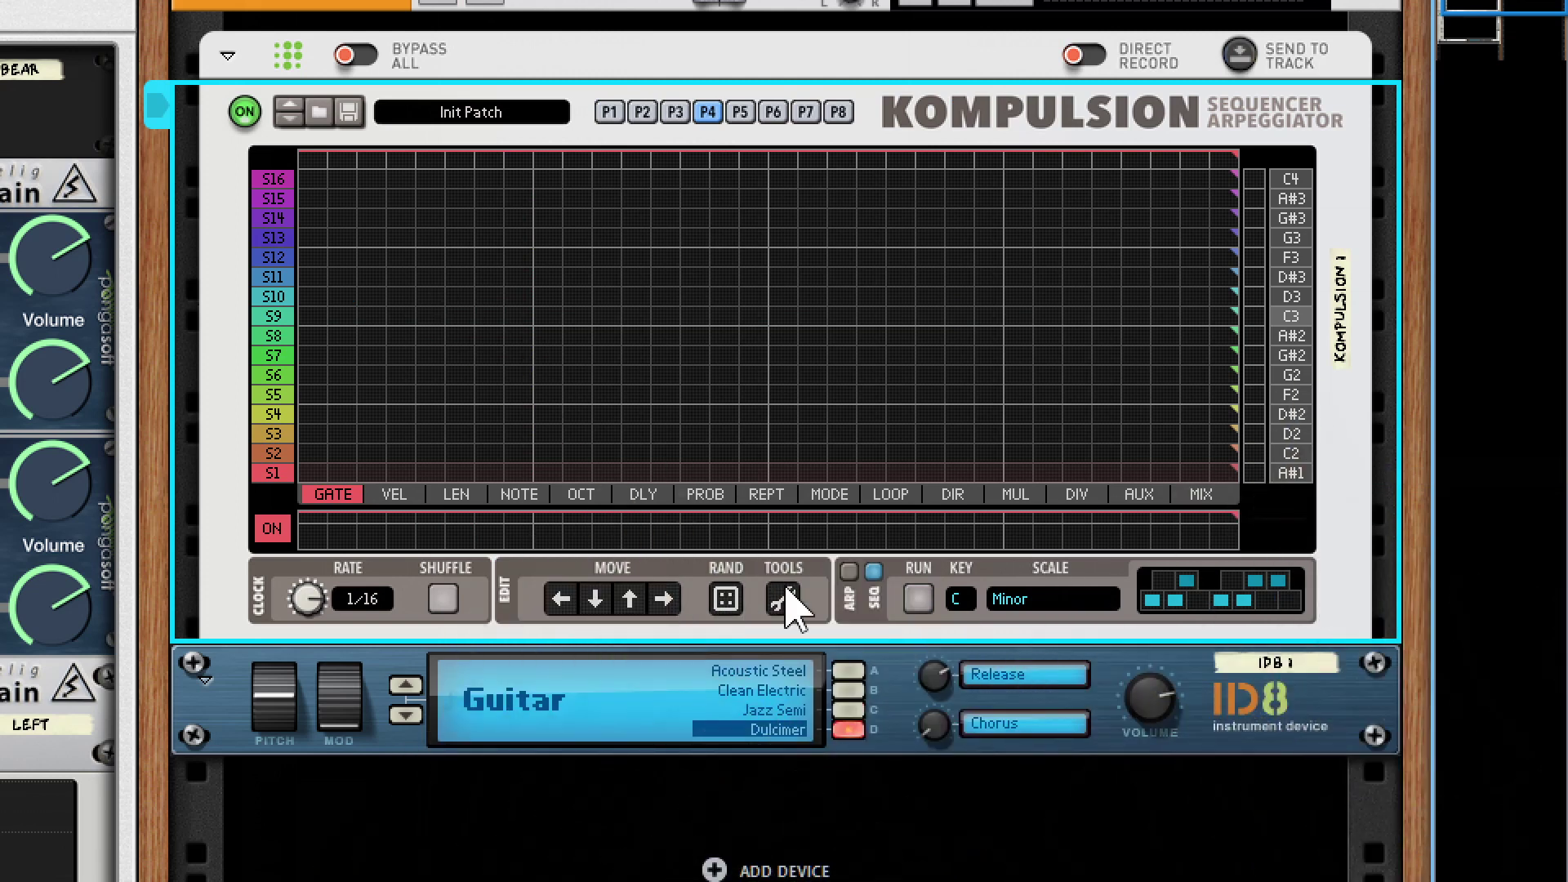
- Switch Kompulsion to arpeggiator mode and set its fill to Spread 1
{"action": "left_click", "coordinate": [849, 571]}
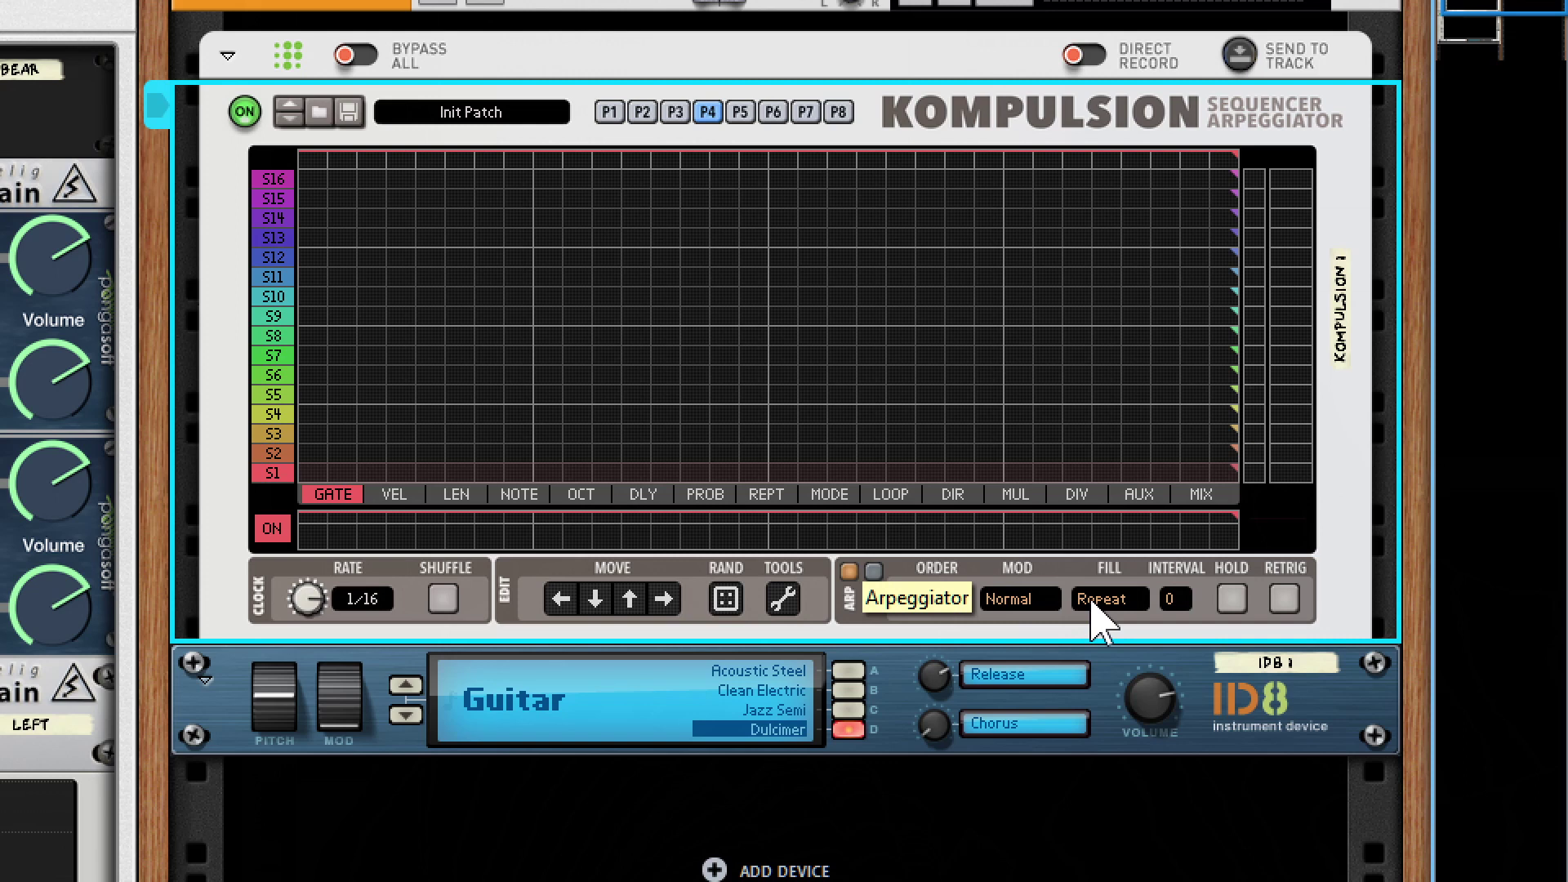
{"action": "left_click", "coordinate": [1128, 604]}
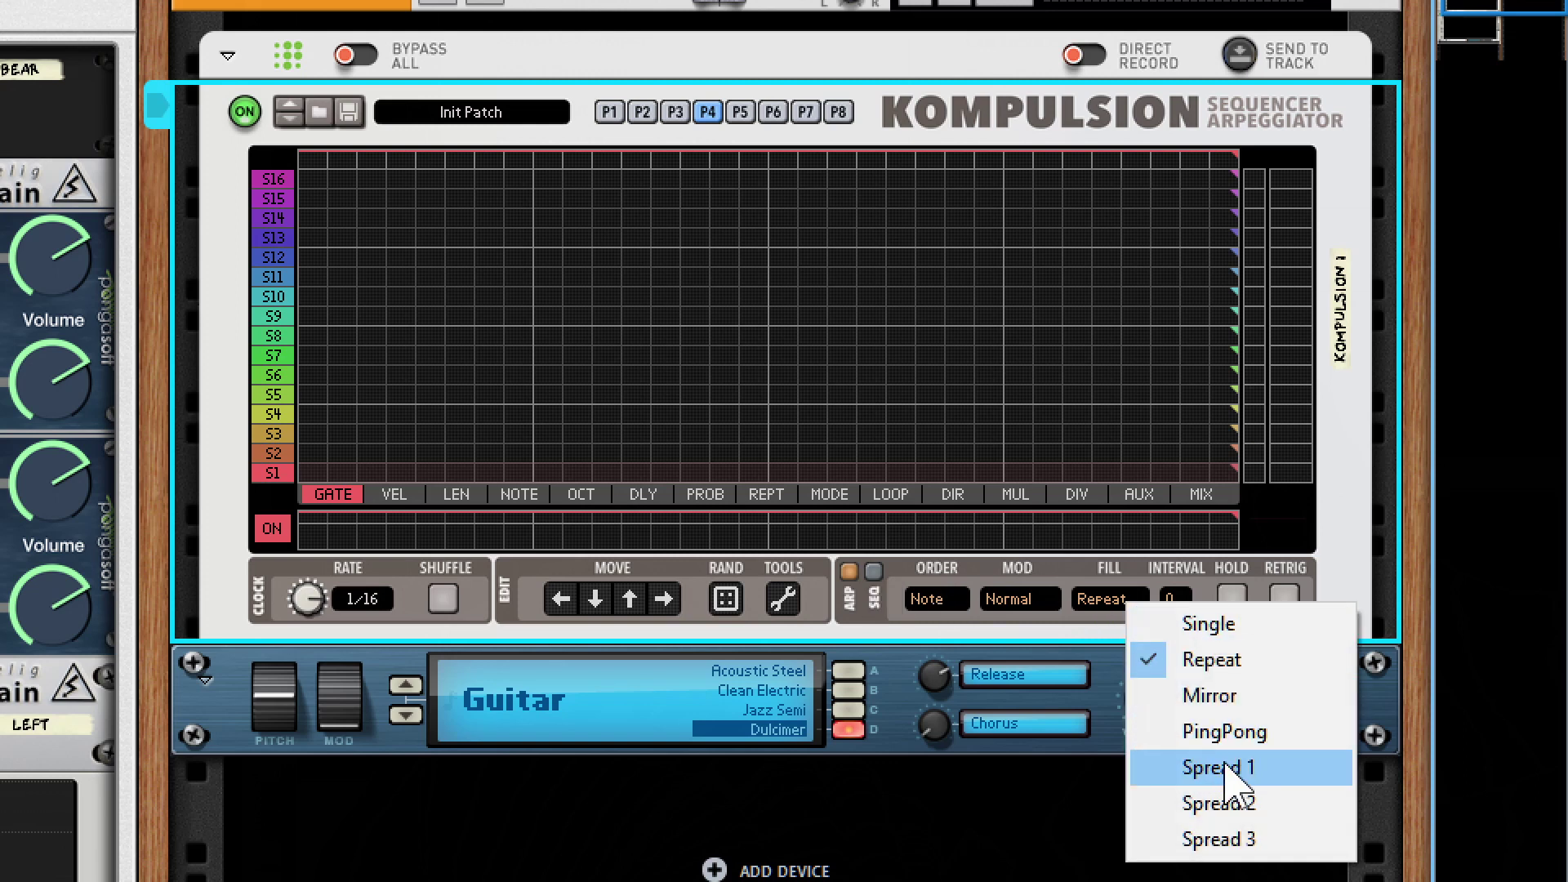
{"action": "left_click", "coordinate": [1233, 772]}
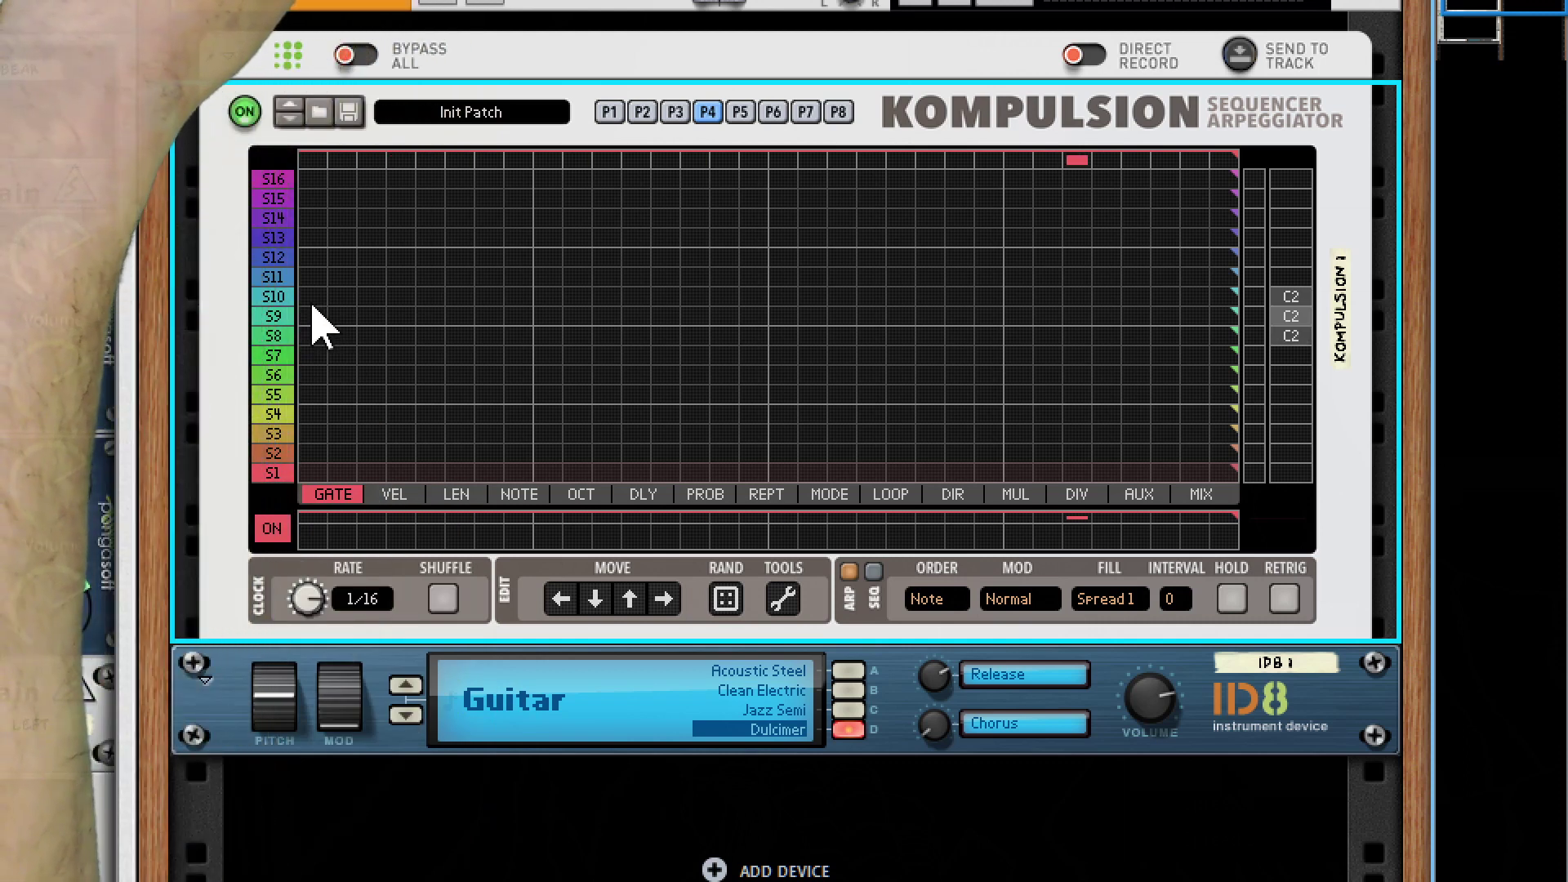
- Shorten the pattern to 18 steps and place gates on every other step from 1 to 17 in row S10
{"action": "left_click", "coordinate": [313, 298]}
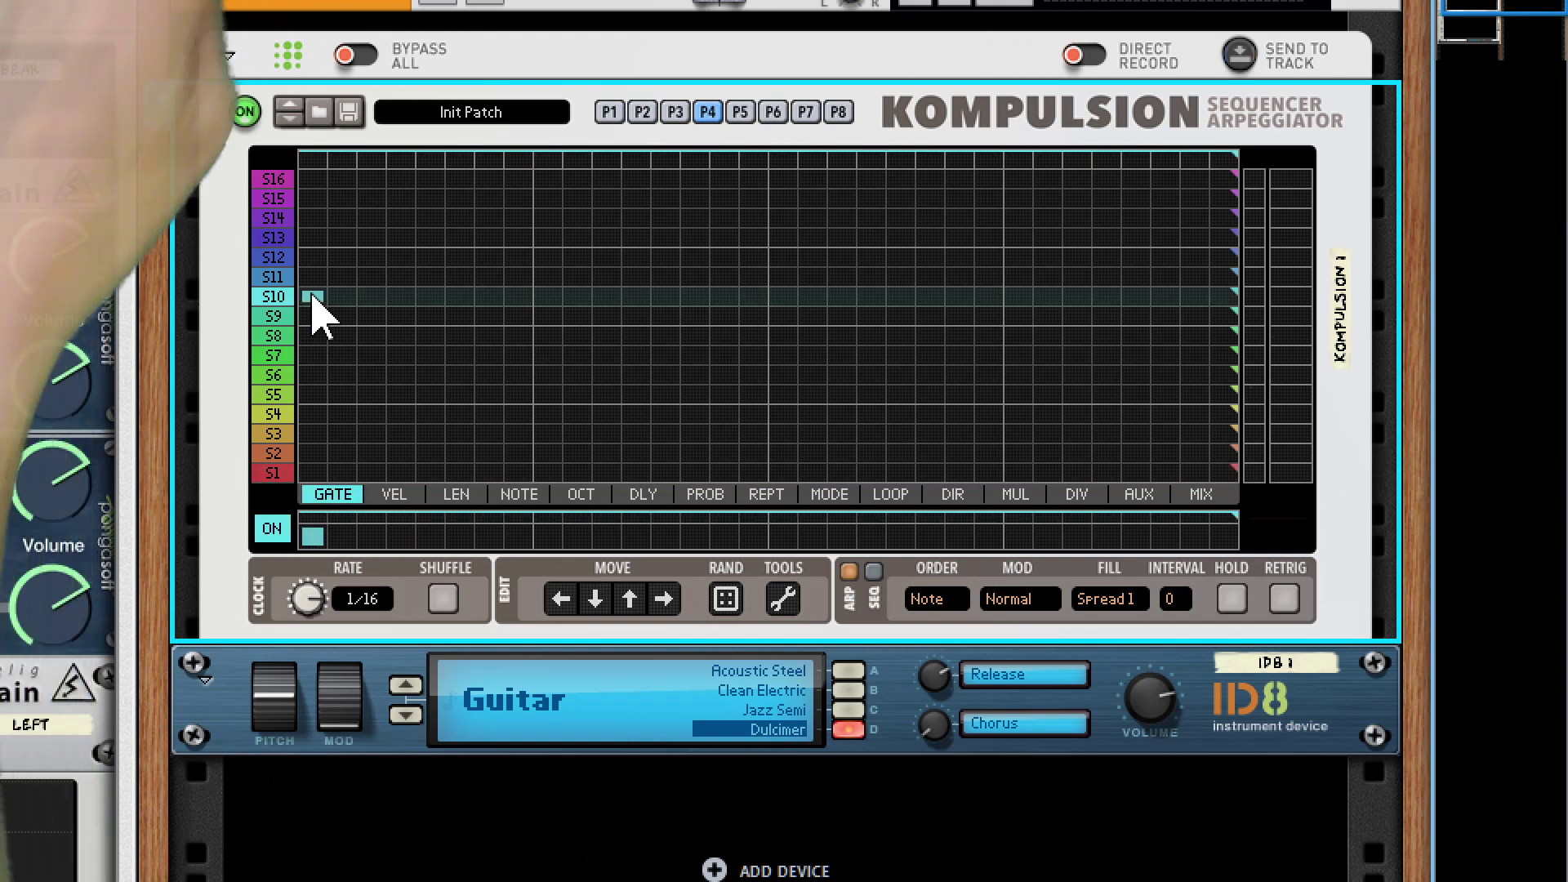
{"action": "left_click", "coordinate": [372, 297]}
{"action": "left_click", "coordinate": [430, 298]}
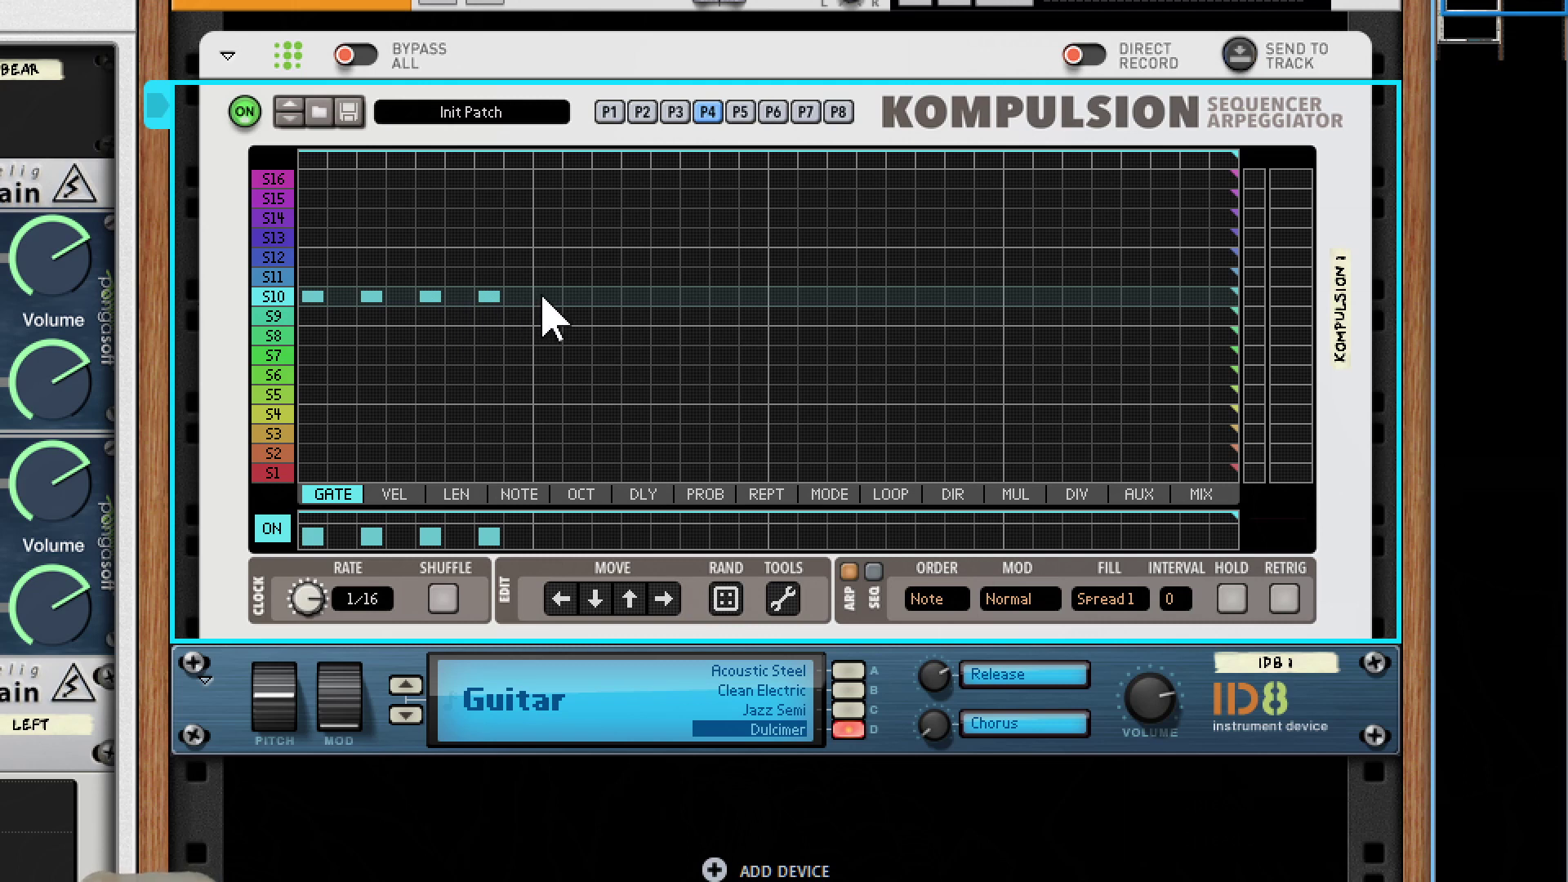
{"action": "left_click", "coordinate": [818, 161]}
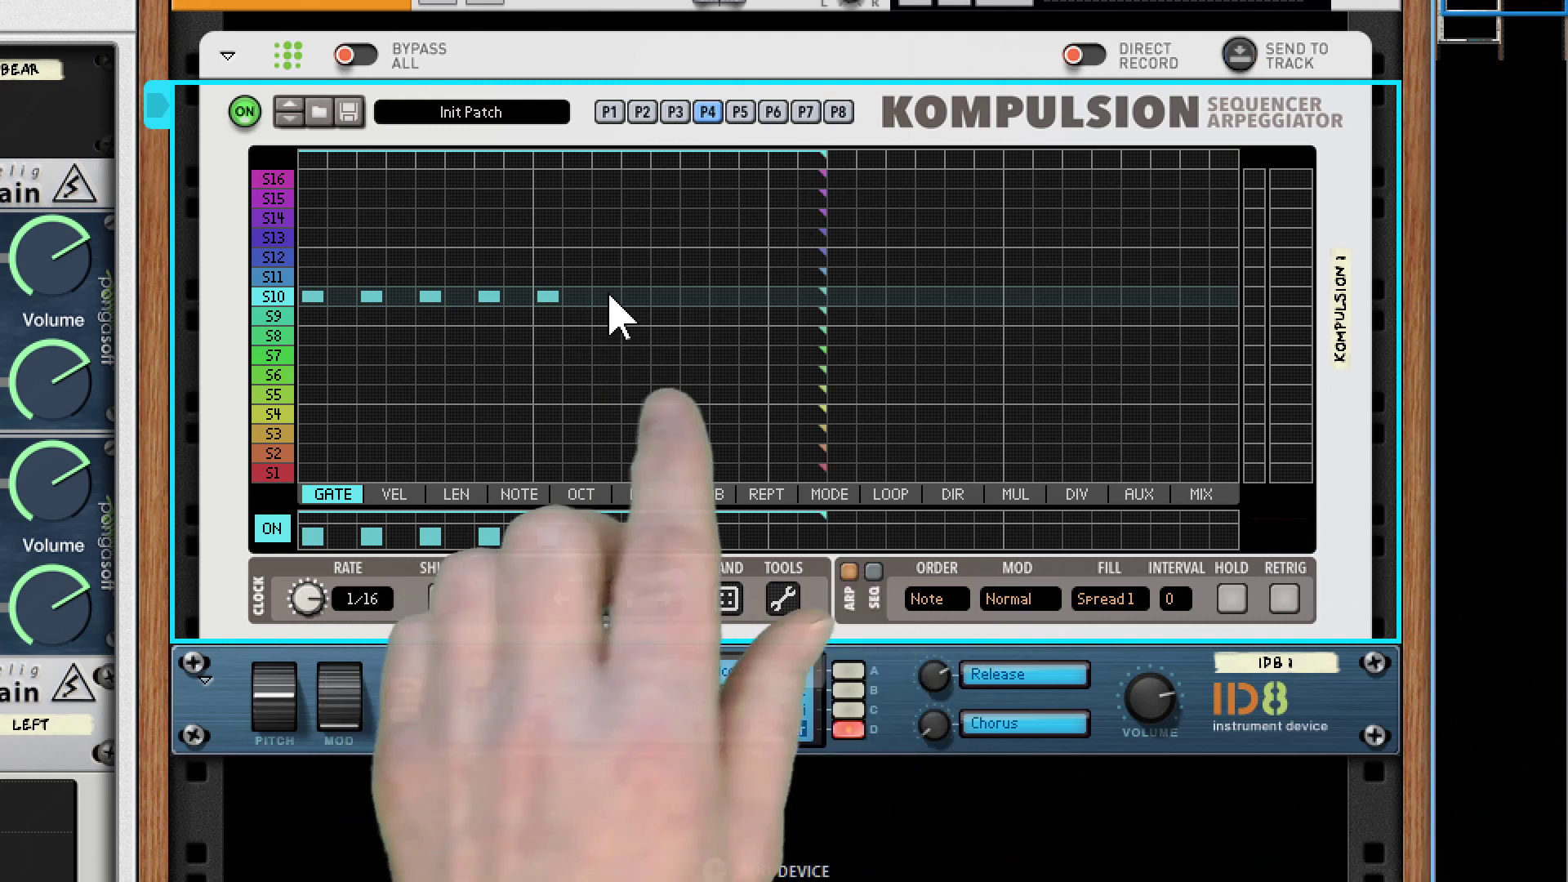
{"action": "left_click_drag", "start_coordinate": [611, 296], "coordinate": [662, 297]}
{"action": "left_click", "coordinate": [722, 298]}
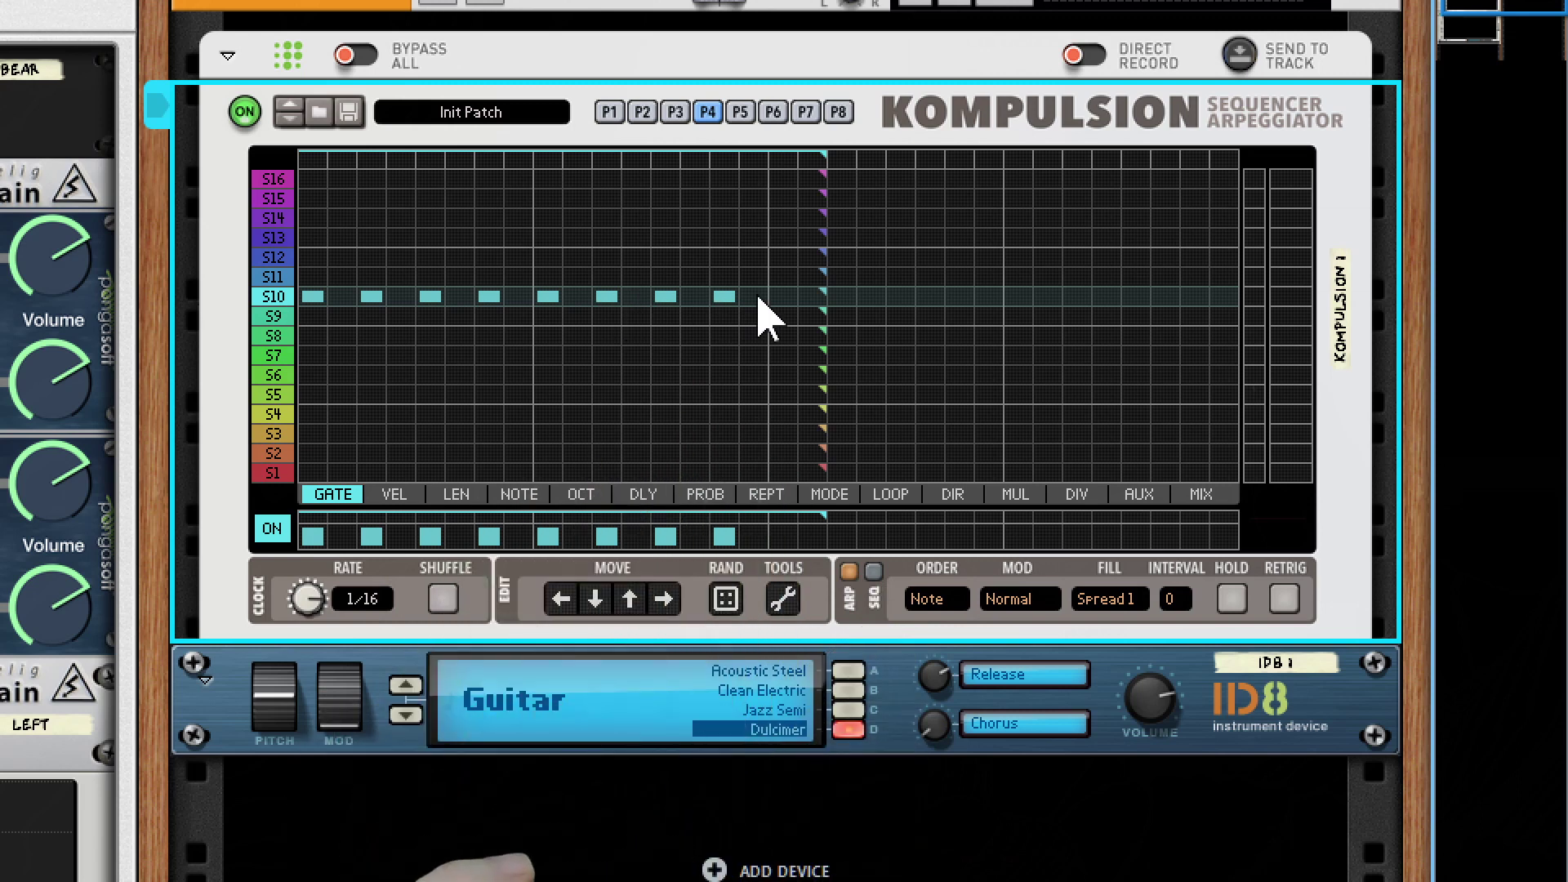
{"action": "left_click", "coordinate": [782, 297]}
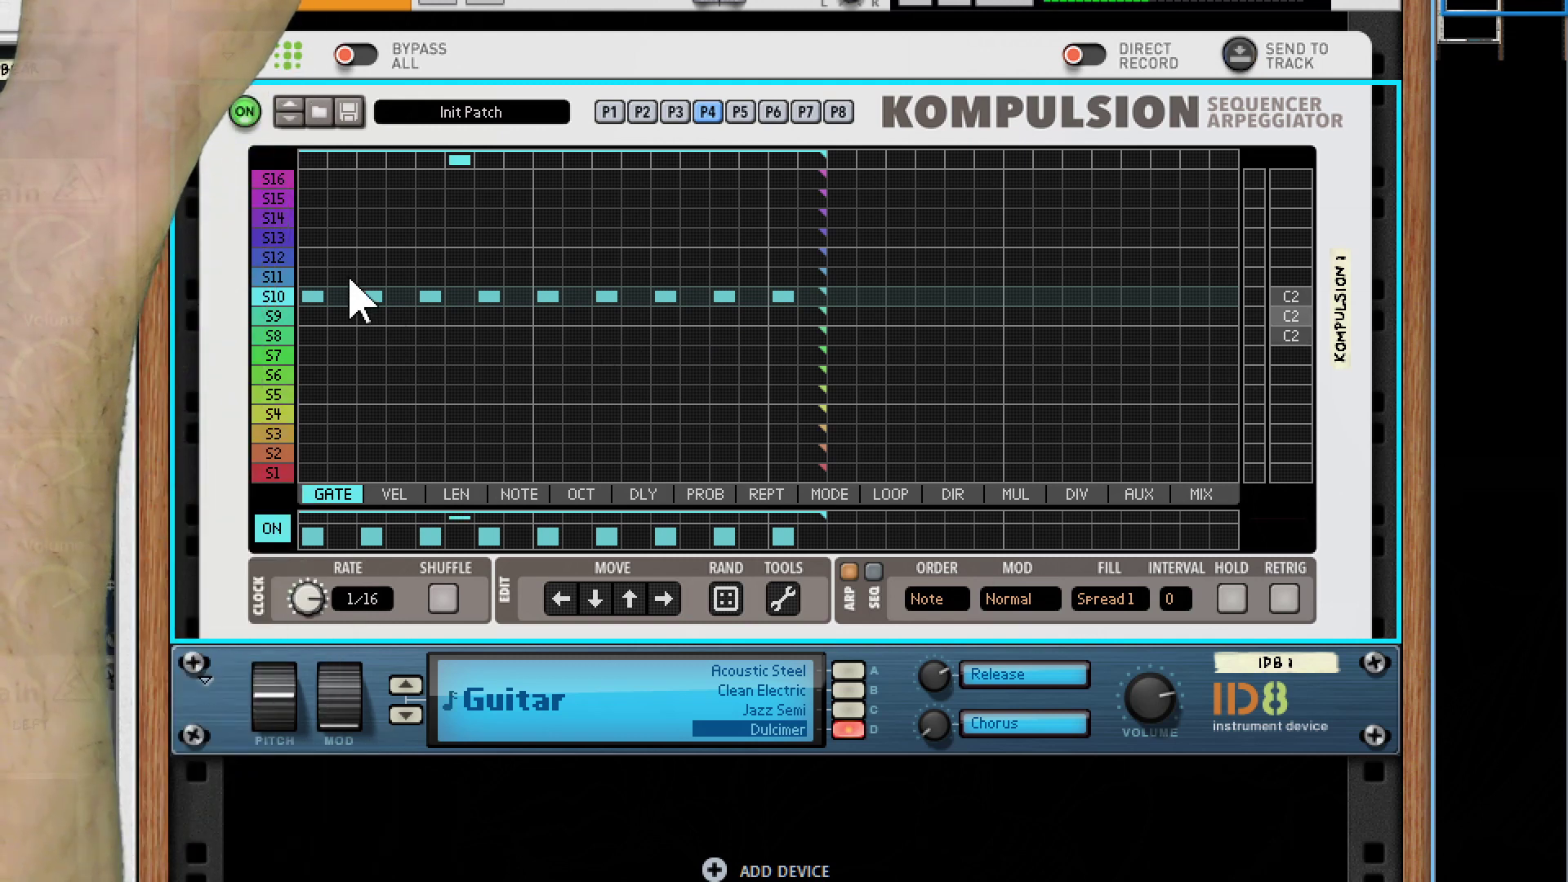
- Place gates on every other step from 1 to 17 in row S12
{"action": "left_click", "coordinate": [313, 258]}
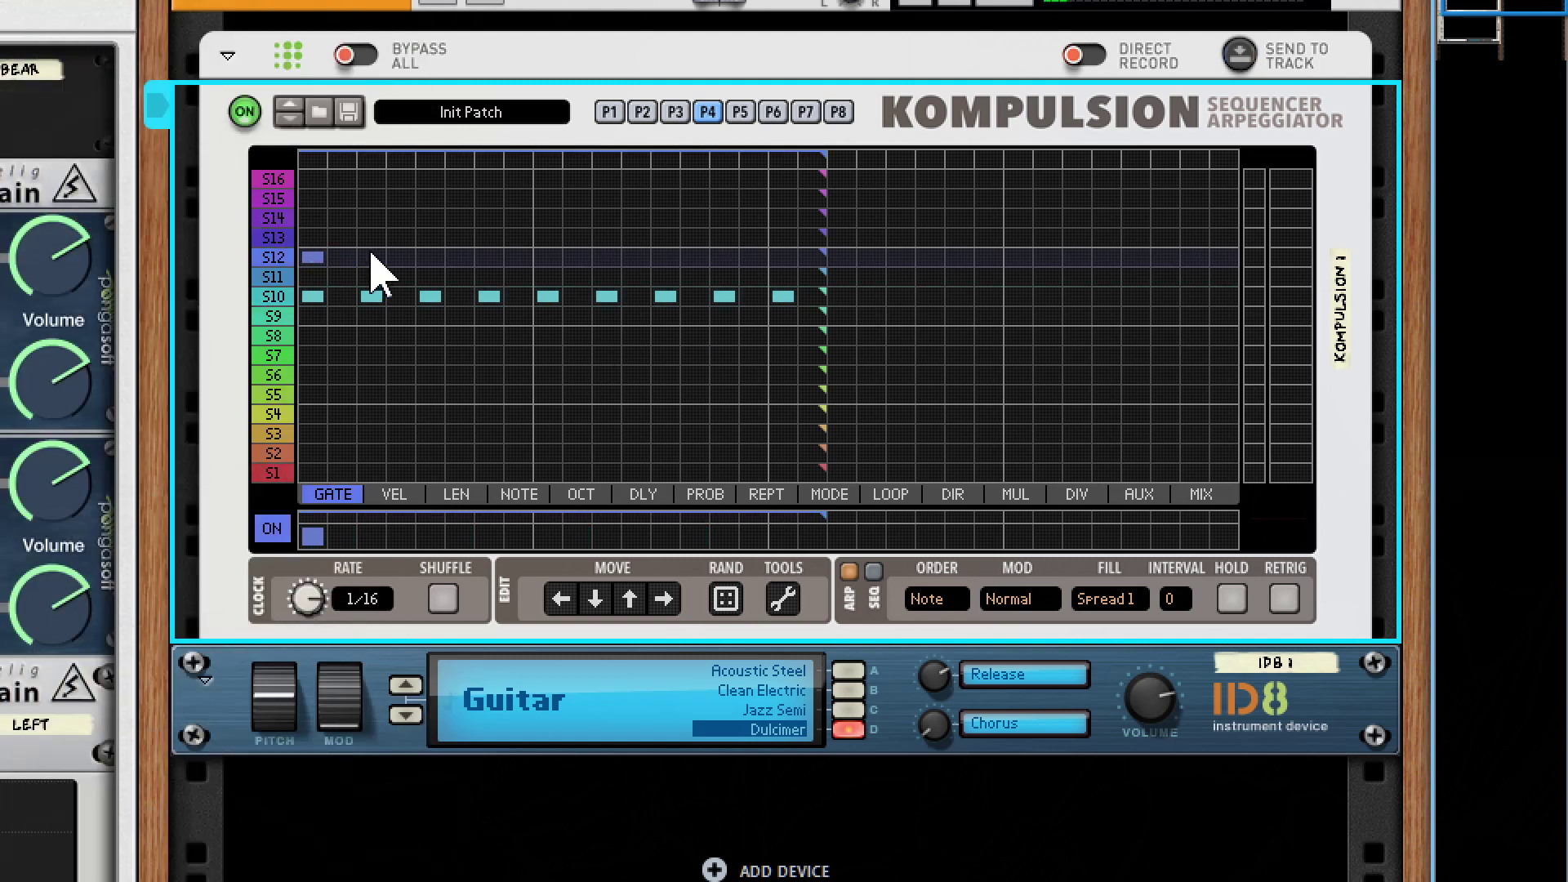
{"action": "left_click", "coordinate": [432, 259]}
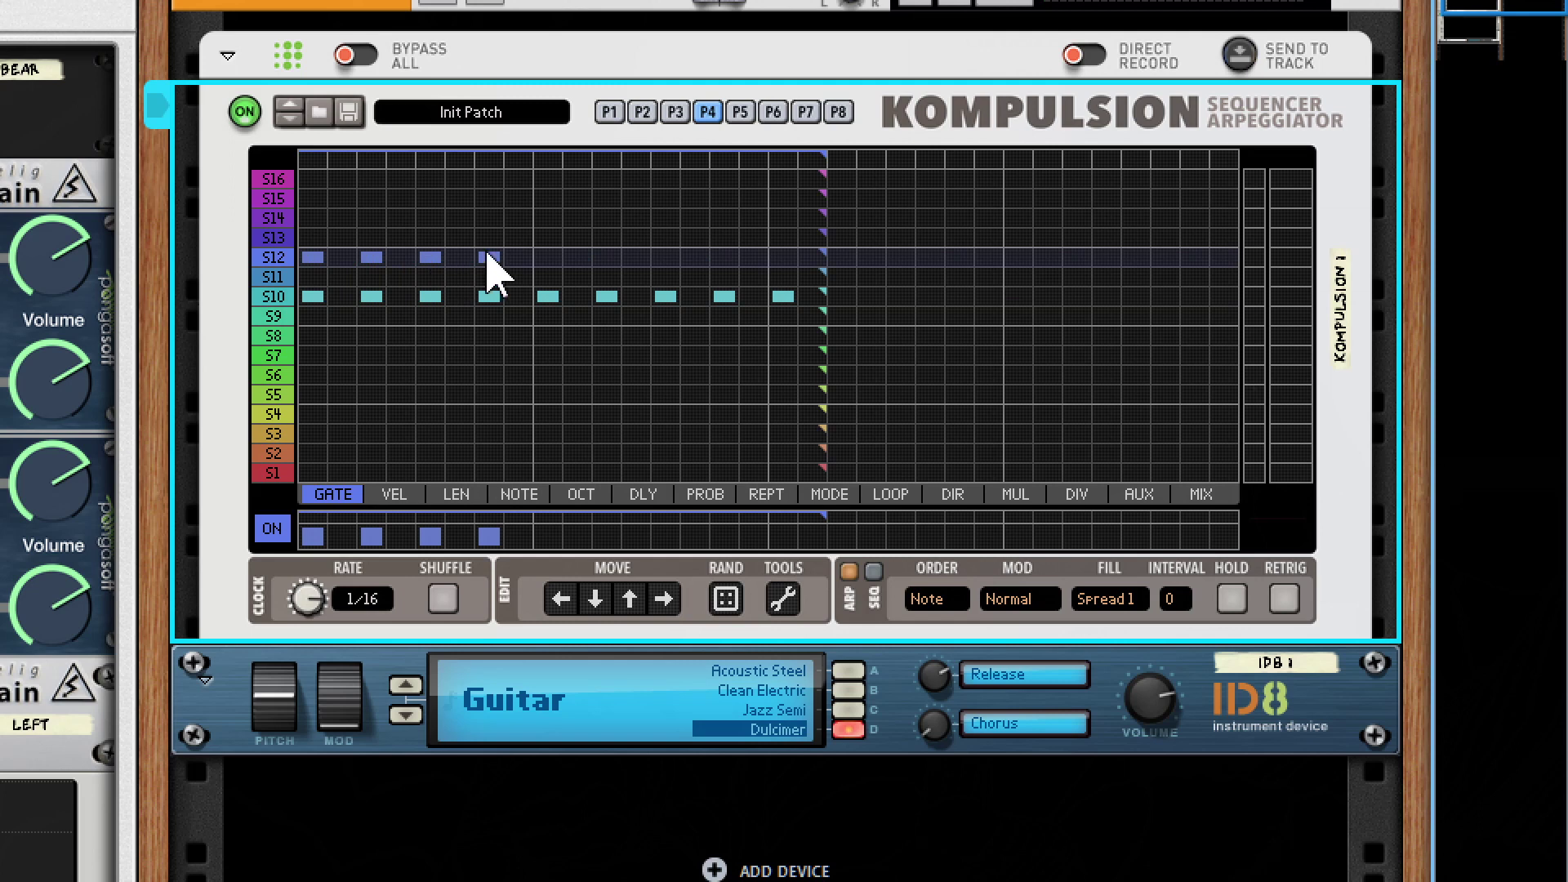
{"action": "left_click", "coordinate": [548, 258]}
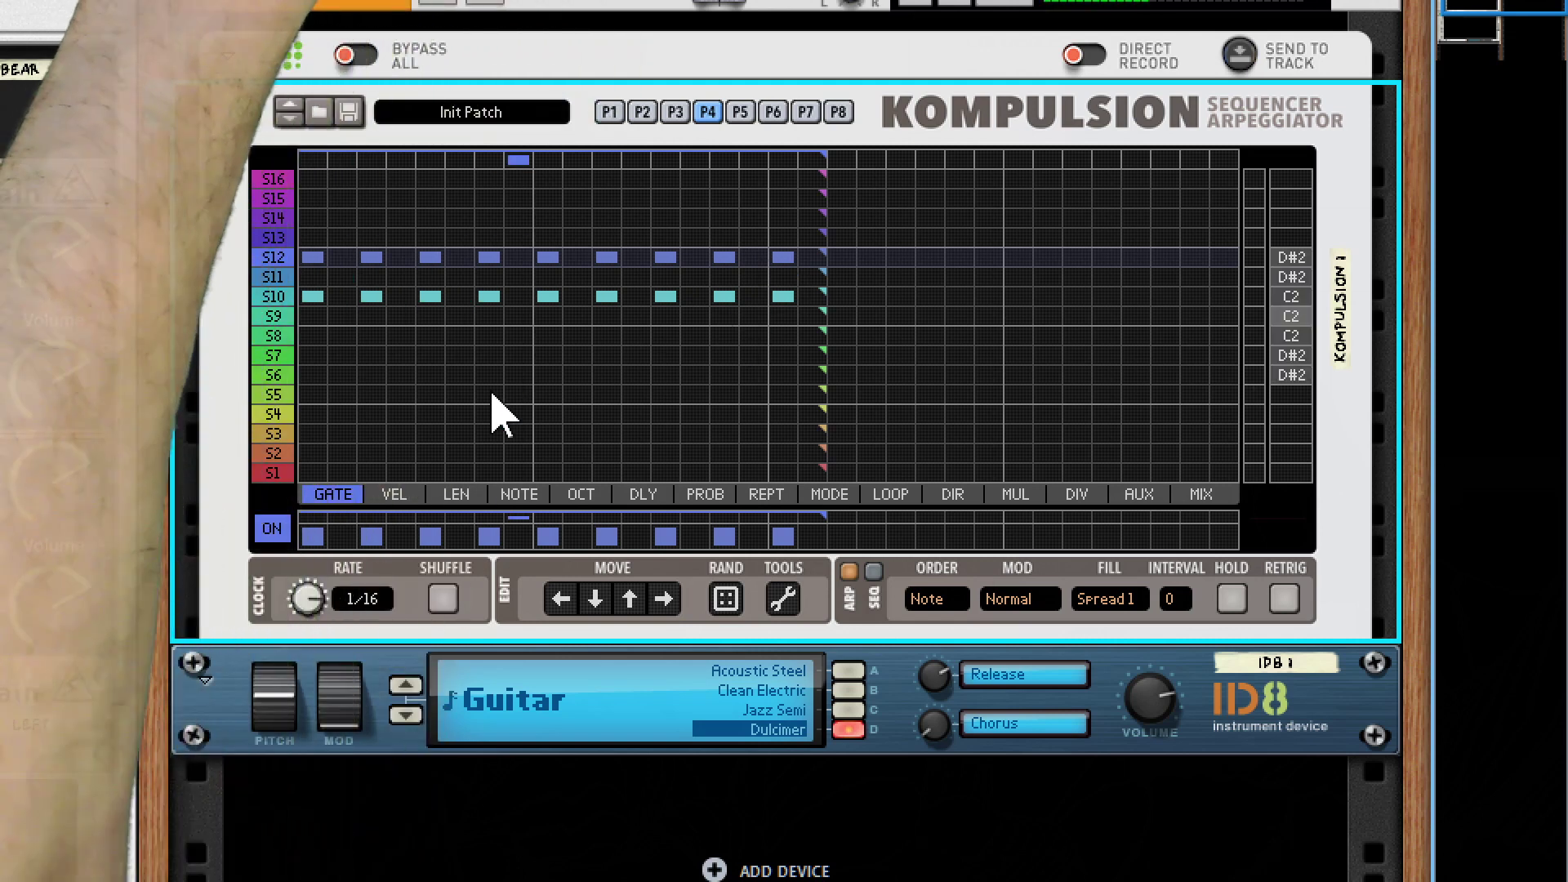
- Add gates on steps 3, 5, 11 and 13 in rows S9 and S8
{"action": "key", "text": "space"}
{"action": "left_click_drag", "start_coordinate": [370, 320], "coordinate": [426, 332]}
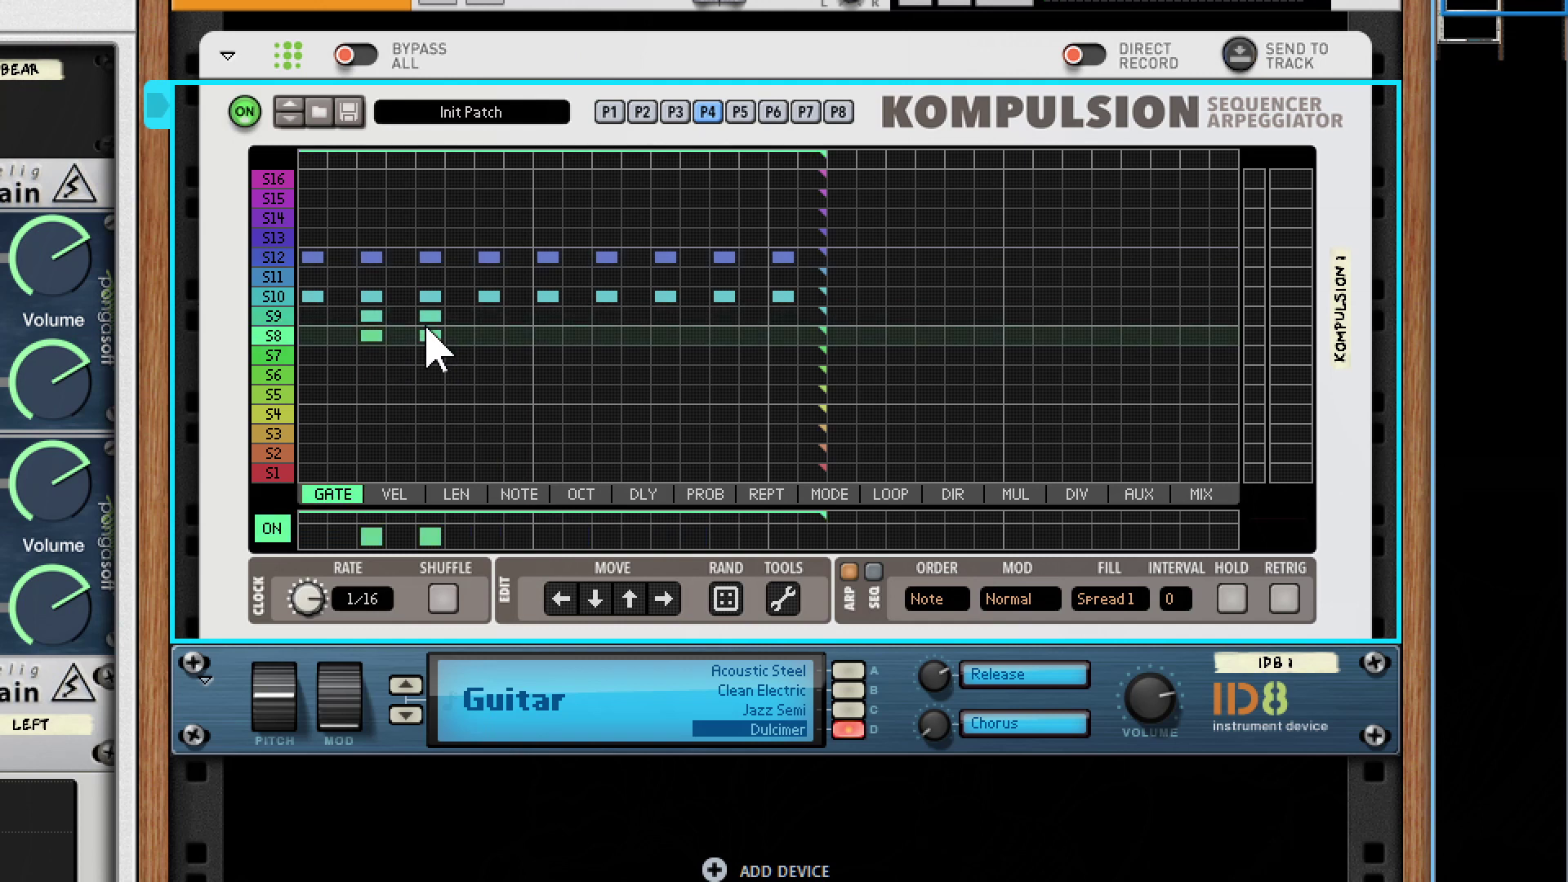
{"action": "left_click_drag", "start_coordinate": [603, 319], "coordinate": [609, 331]}
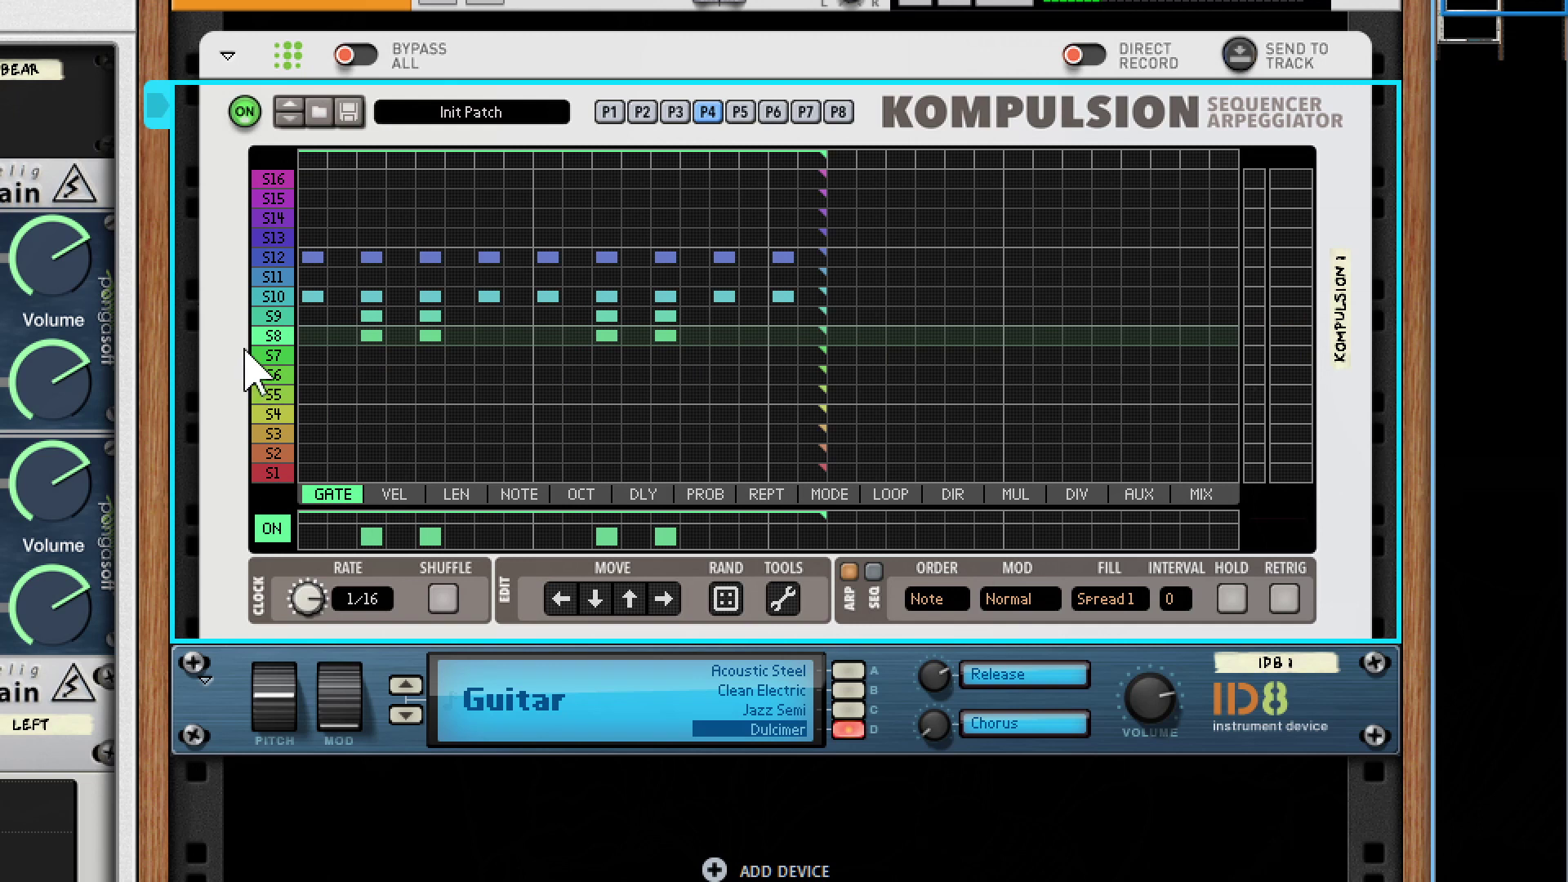
- Lower the octave of row S9's pattern steps by one and row S8's pattern steps by two
{"action": "left_click", "coordinate": [581, 495]}
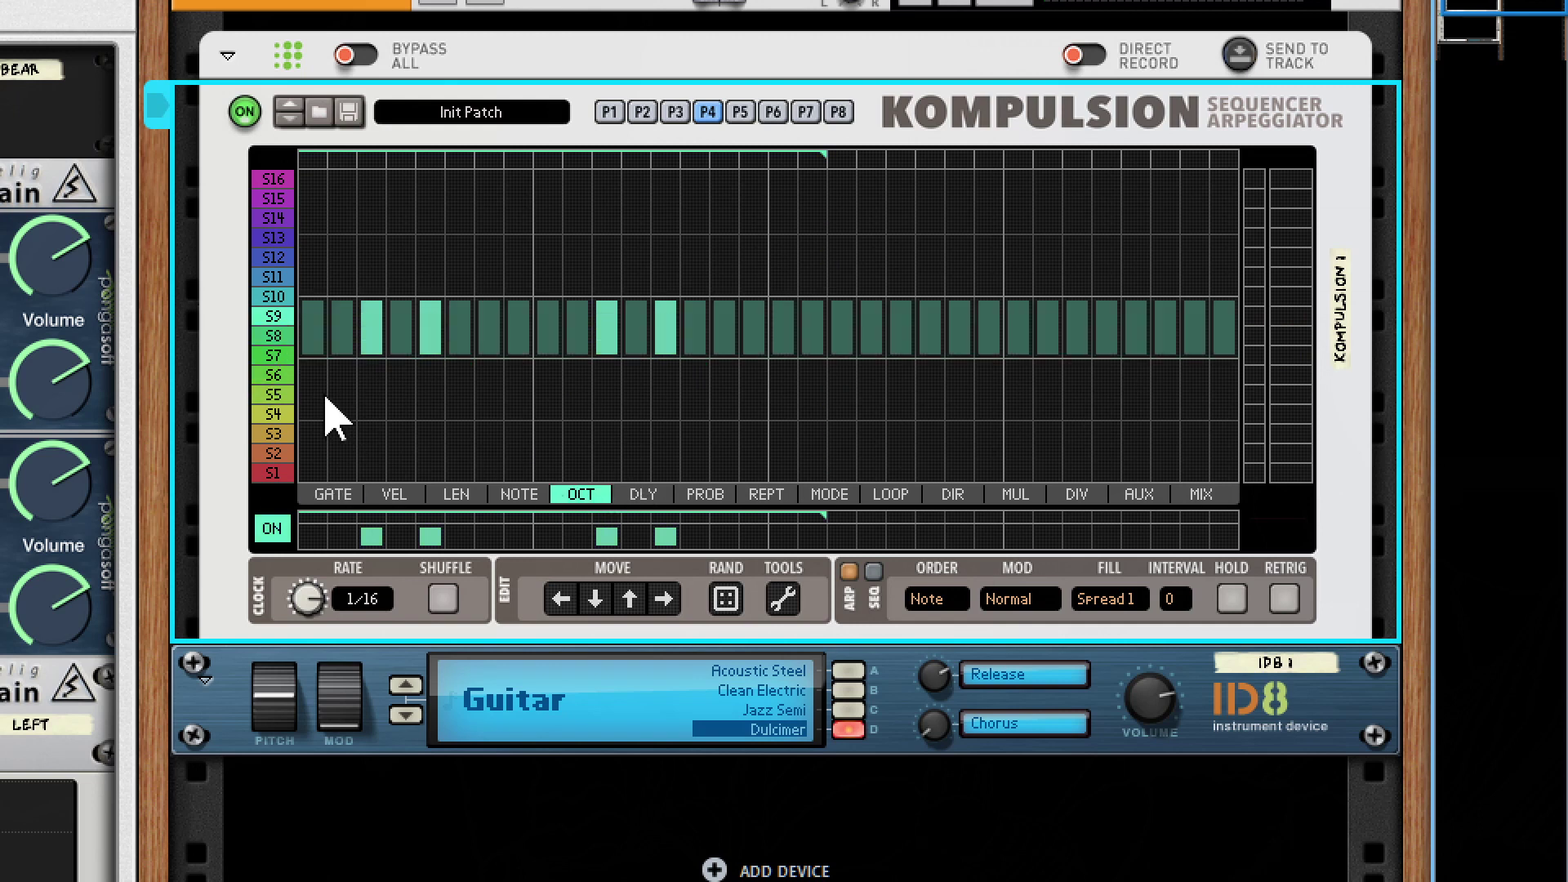
{"action": "left_click_drag", "start_coordinate": [325, 417], "coordinate": [903, 425]}
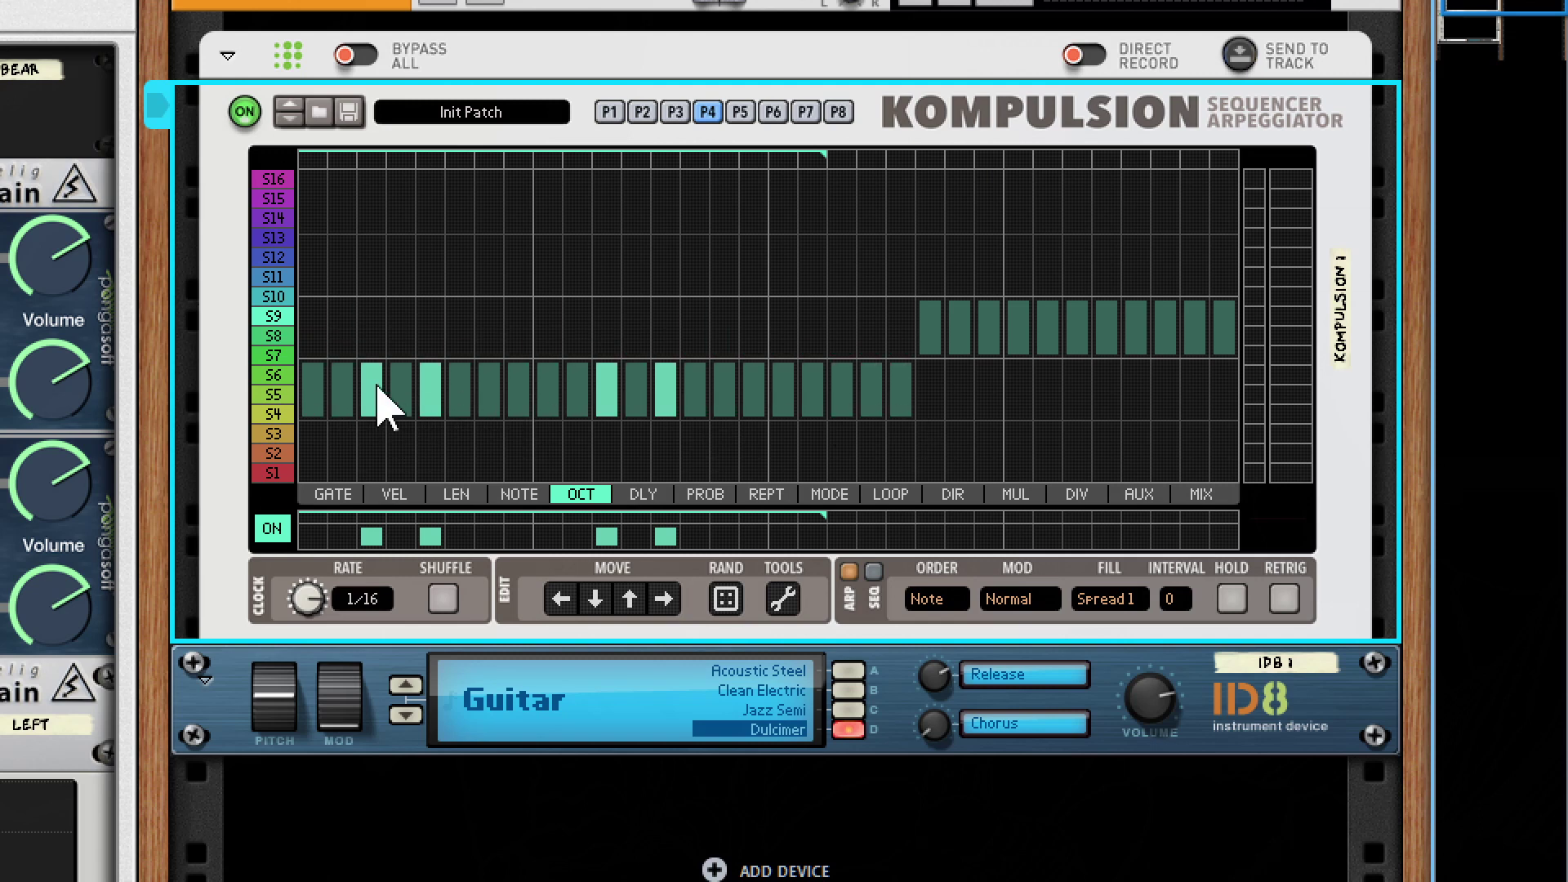
{"action": "left_click", "coordinate": [272, 341]}
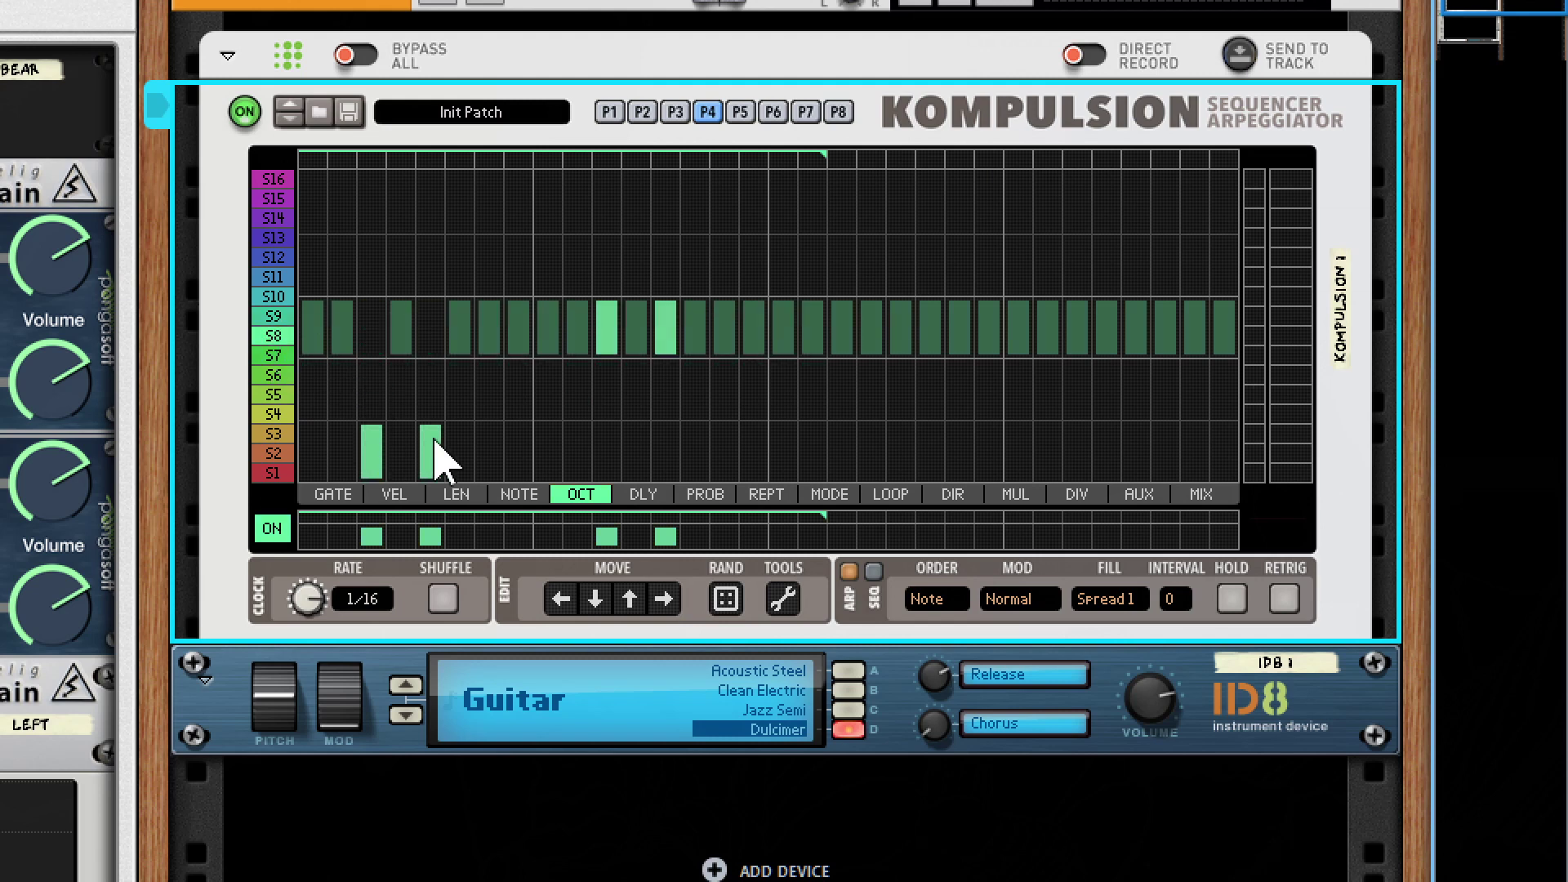
{"action": "left_click_drag", "start_coordinate": [319, 465], "coordinate": [858, 482]}
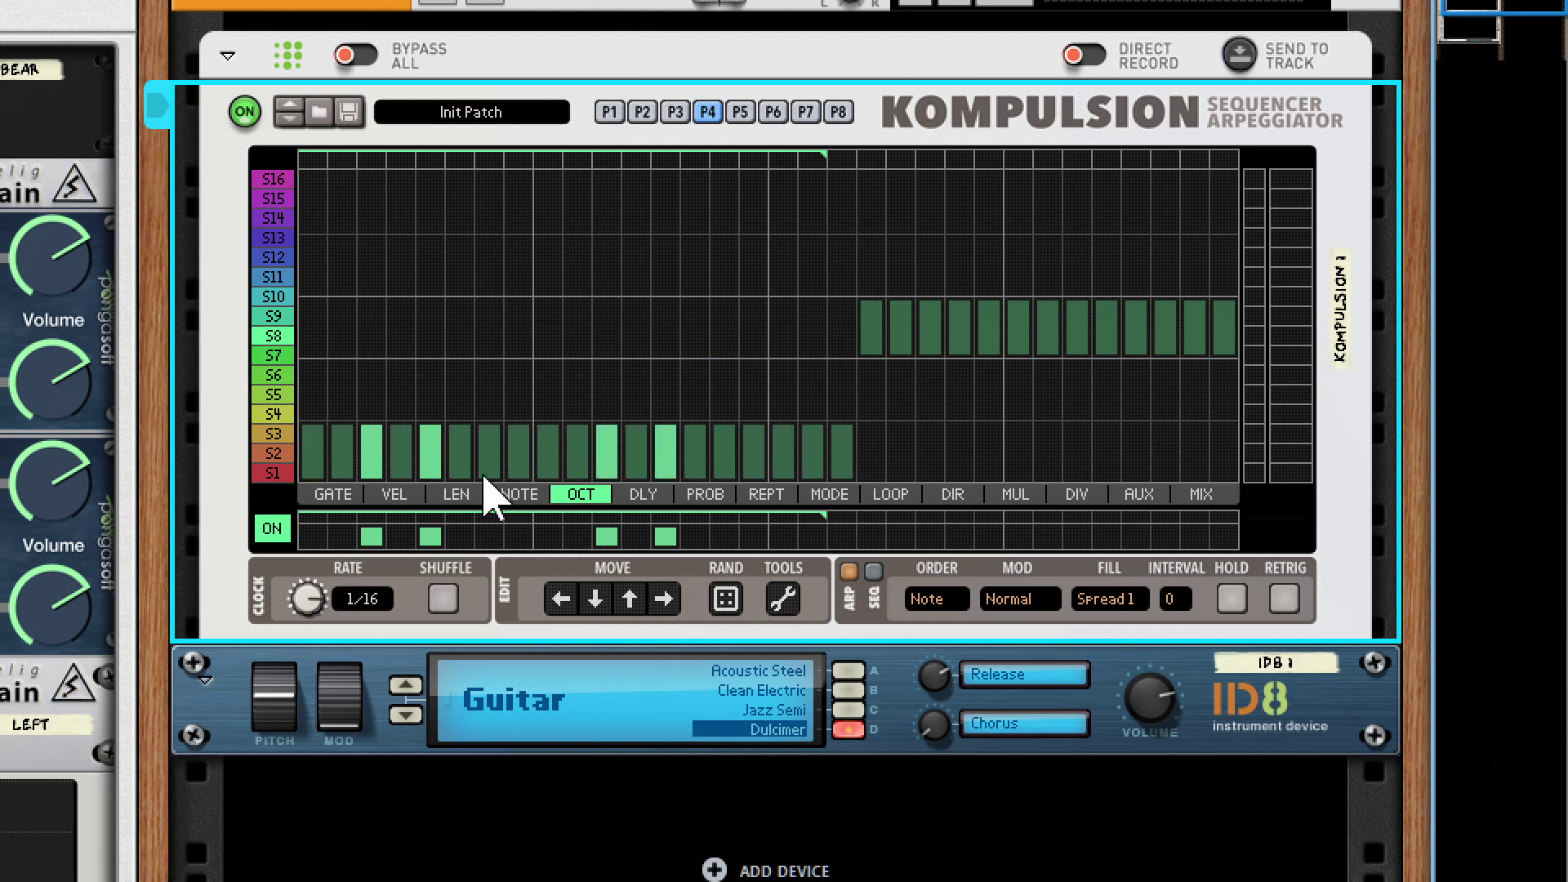
- Place gates on every other step from 1 to 17 in rows S14 and S15, plus one on step 10 in S15
{"action": "left_click", "coordinate": [333, 495]}
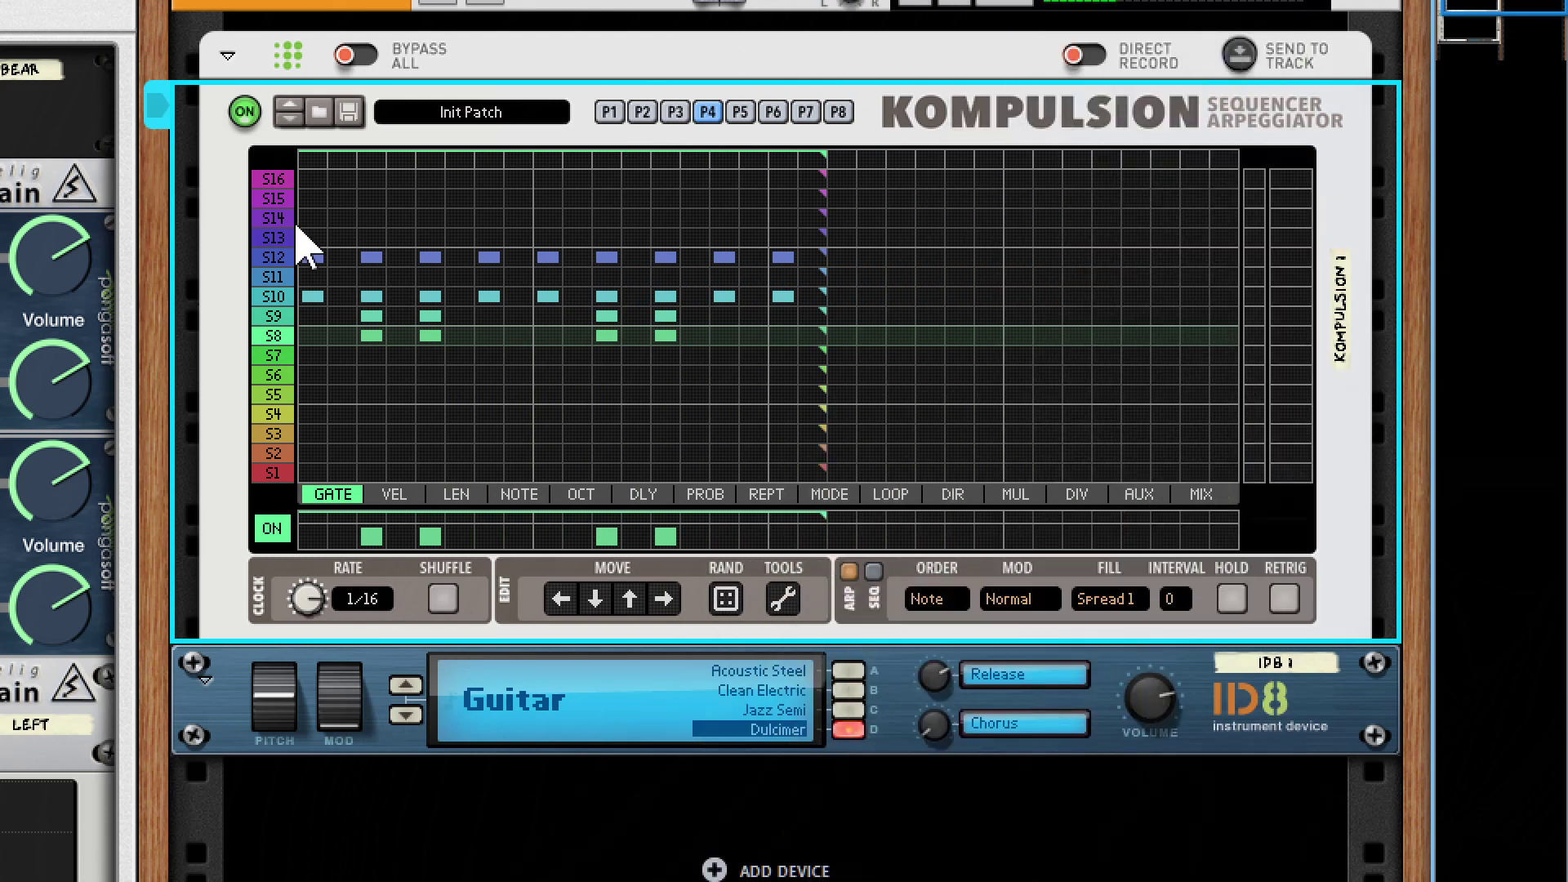
{"action": "left_click", "coordinate": [310, 219]}
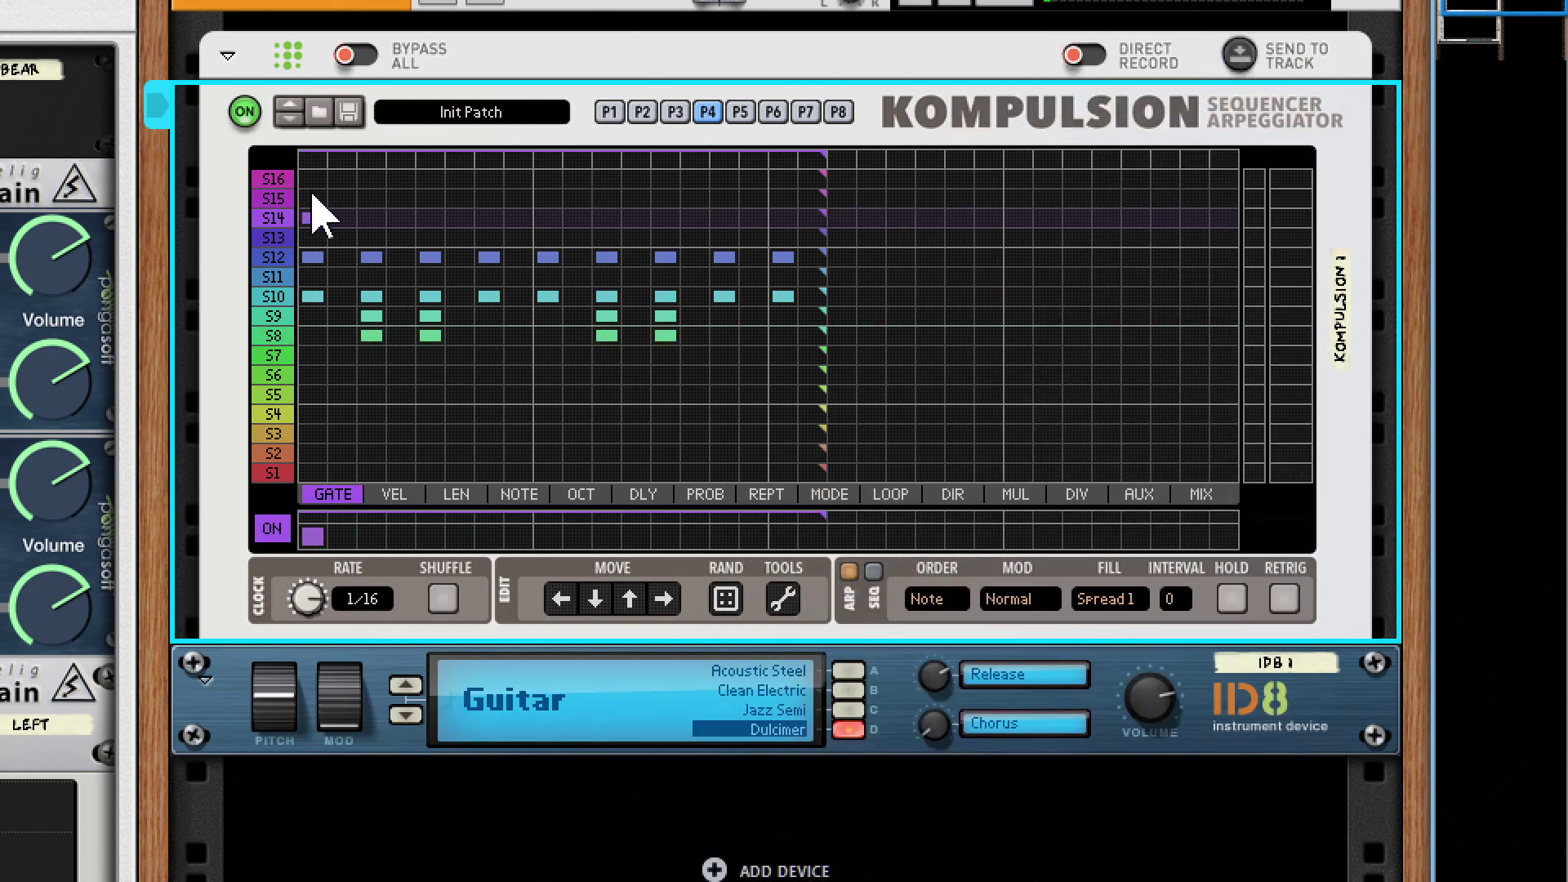
{"action": "left_click", "coordinate": [313, 198]}
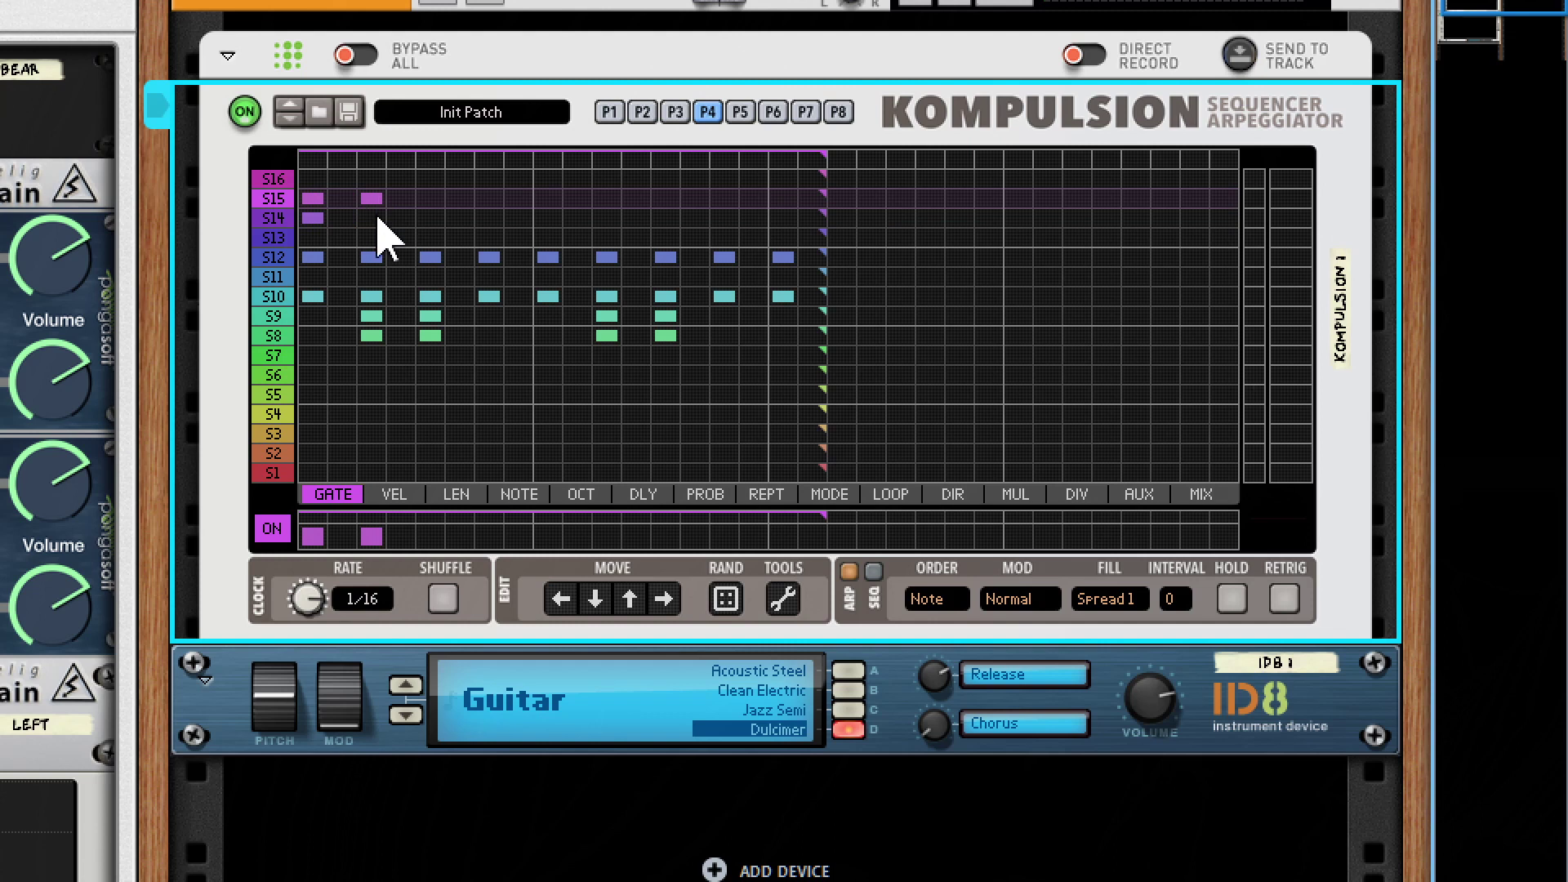
{"action": "left_click", "coordinate": [377, 219]}
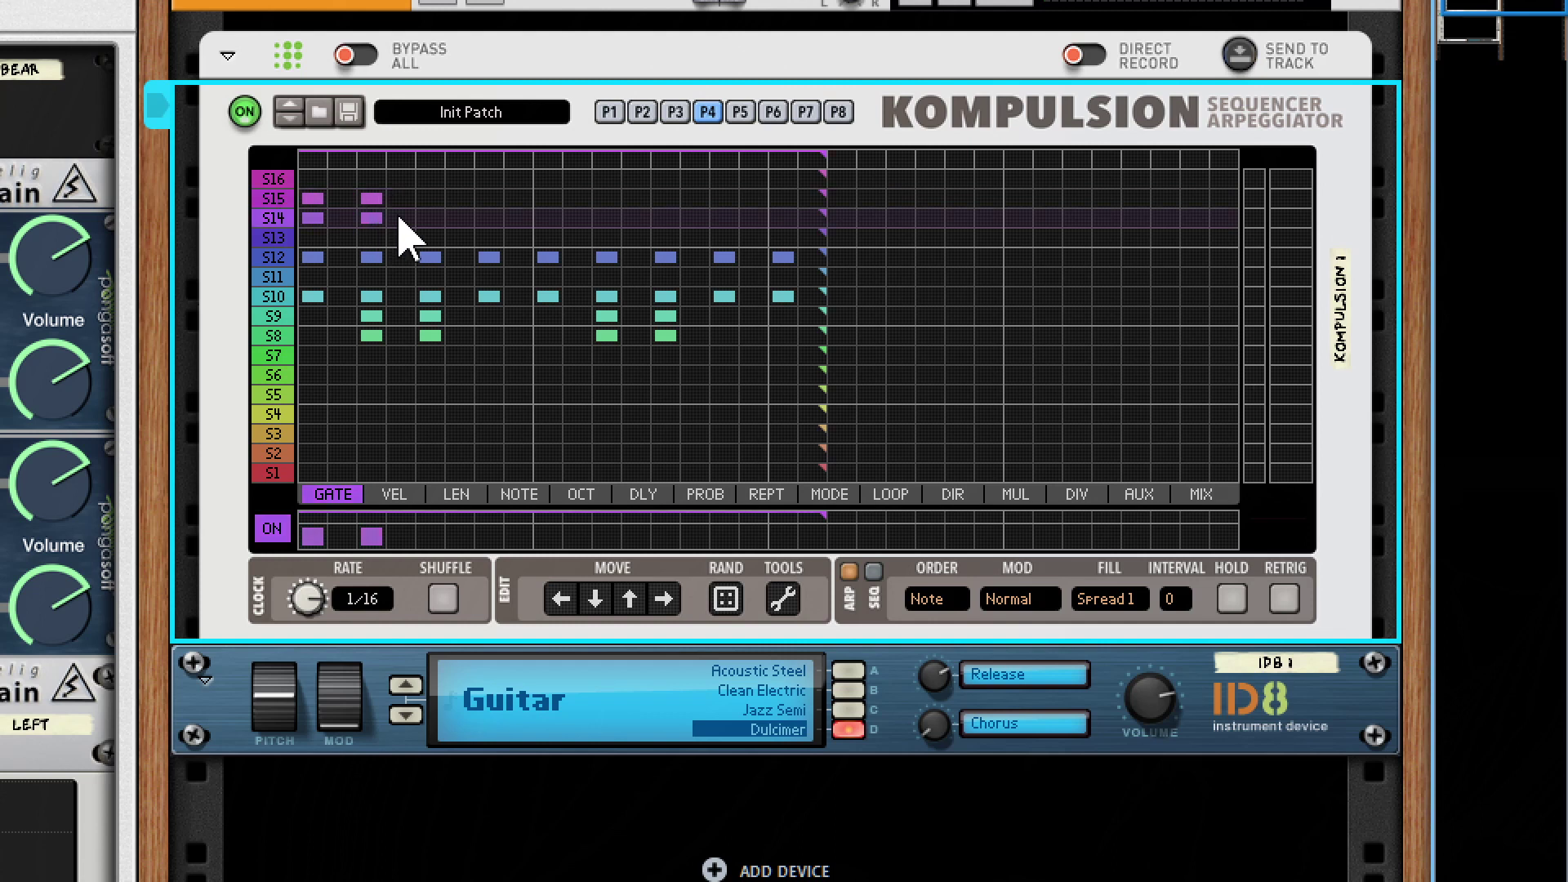
{"action": "left_click", "coordinate": [490, 202]}
{"action": "left_click", "coordinate": [490, 218]}
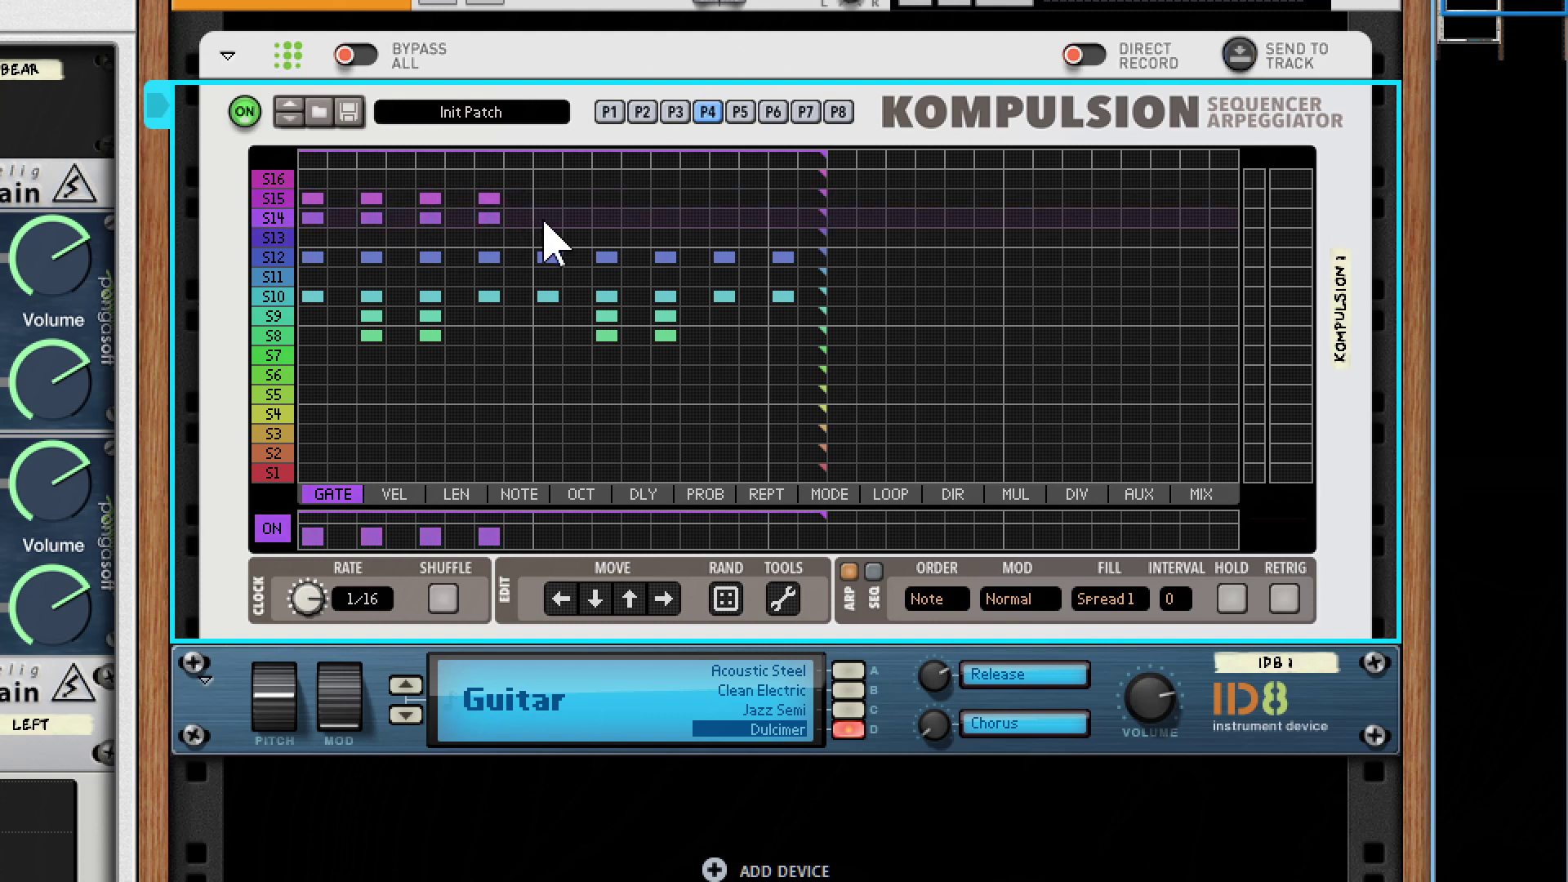
{"action": "left_click_drag", "start_coordinate": [548, 198], "coordinate": [607, 201]}
{"action": "left_click", "coordinate": [609, 219]}
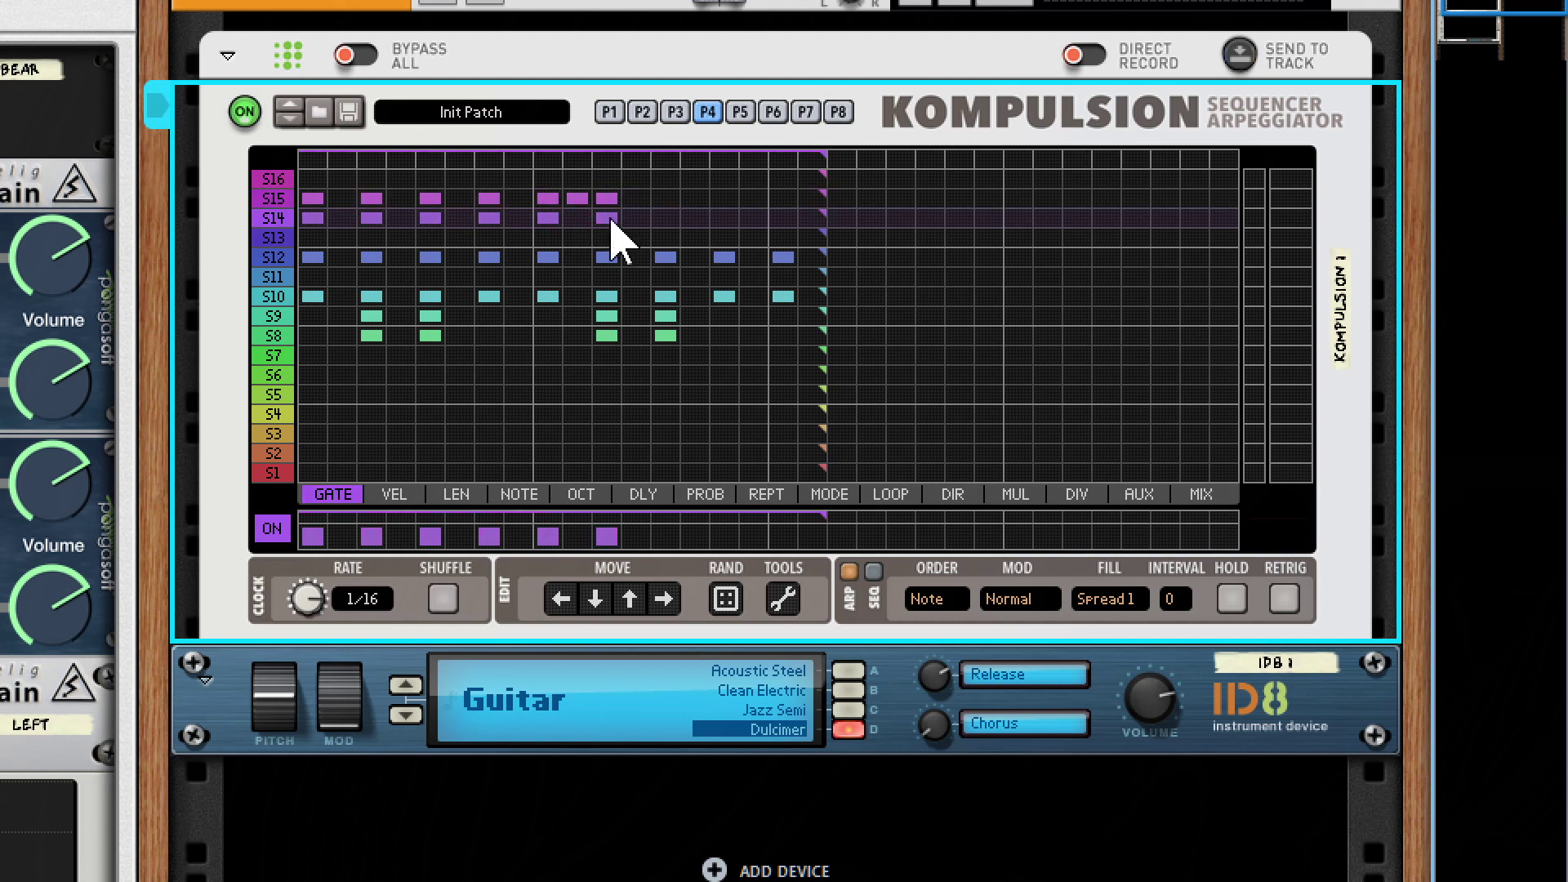
{"action": "left_click", "coordinate": [667, 199]}
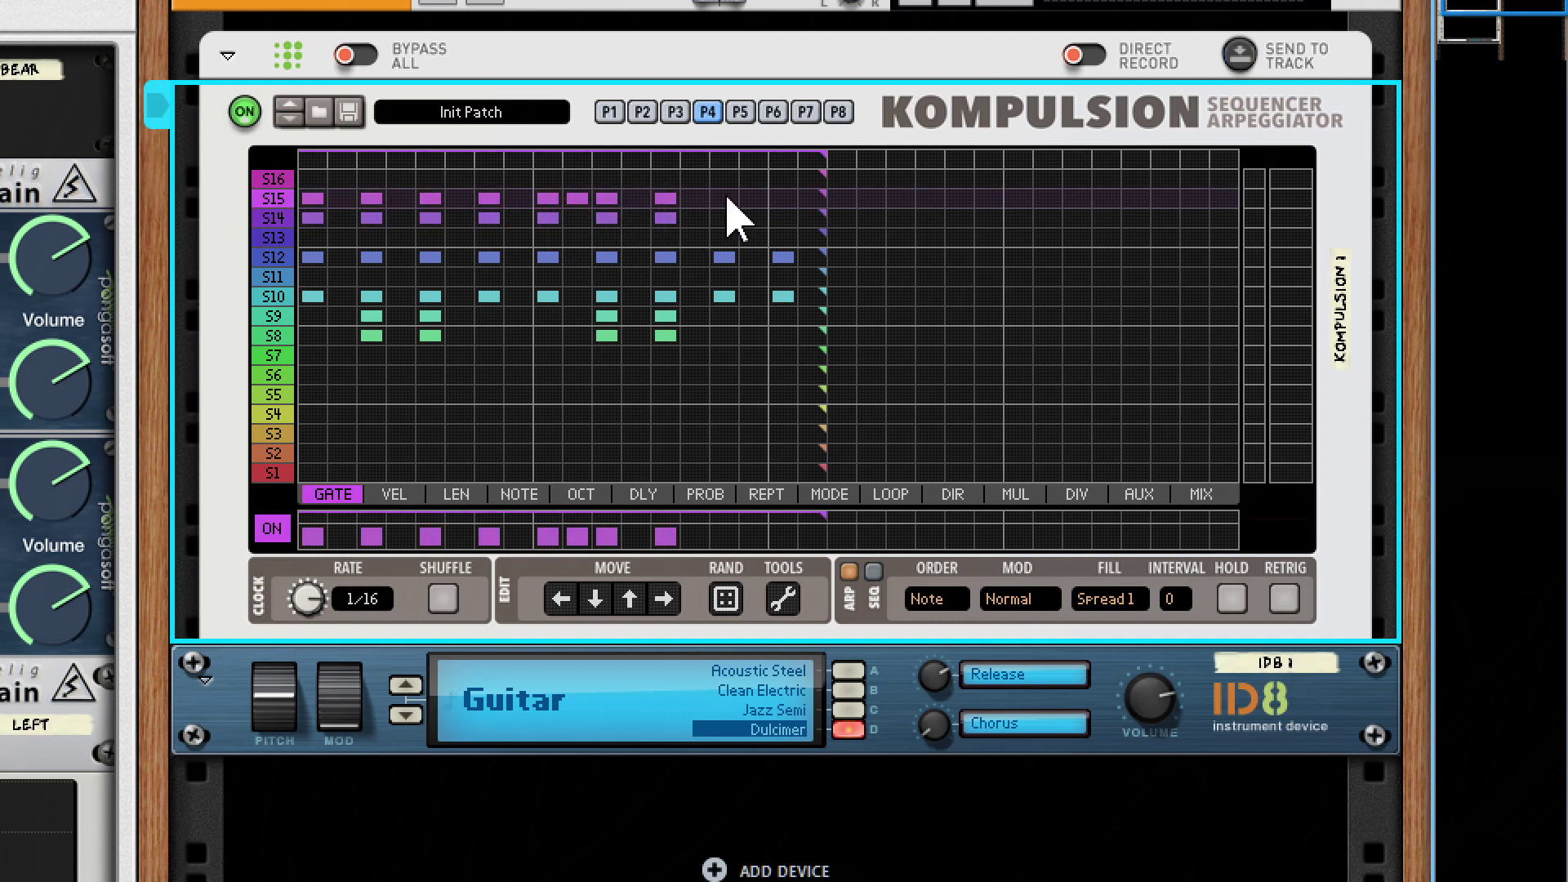
{"action": "left_click", "coordinate": [725, 217]}
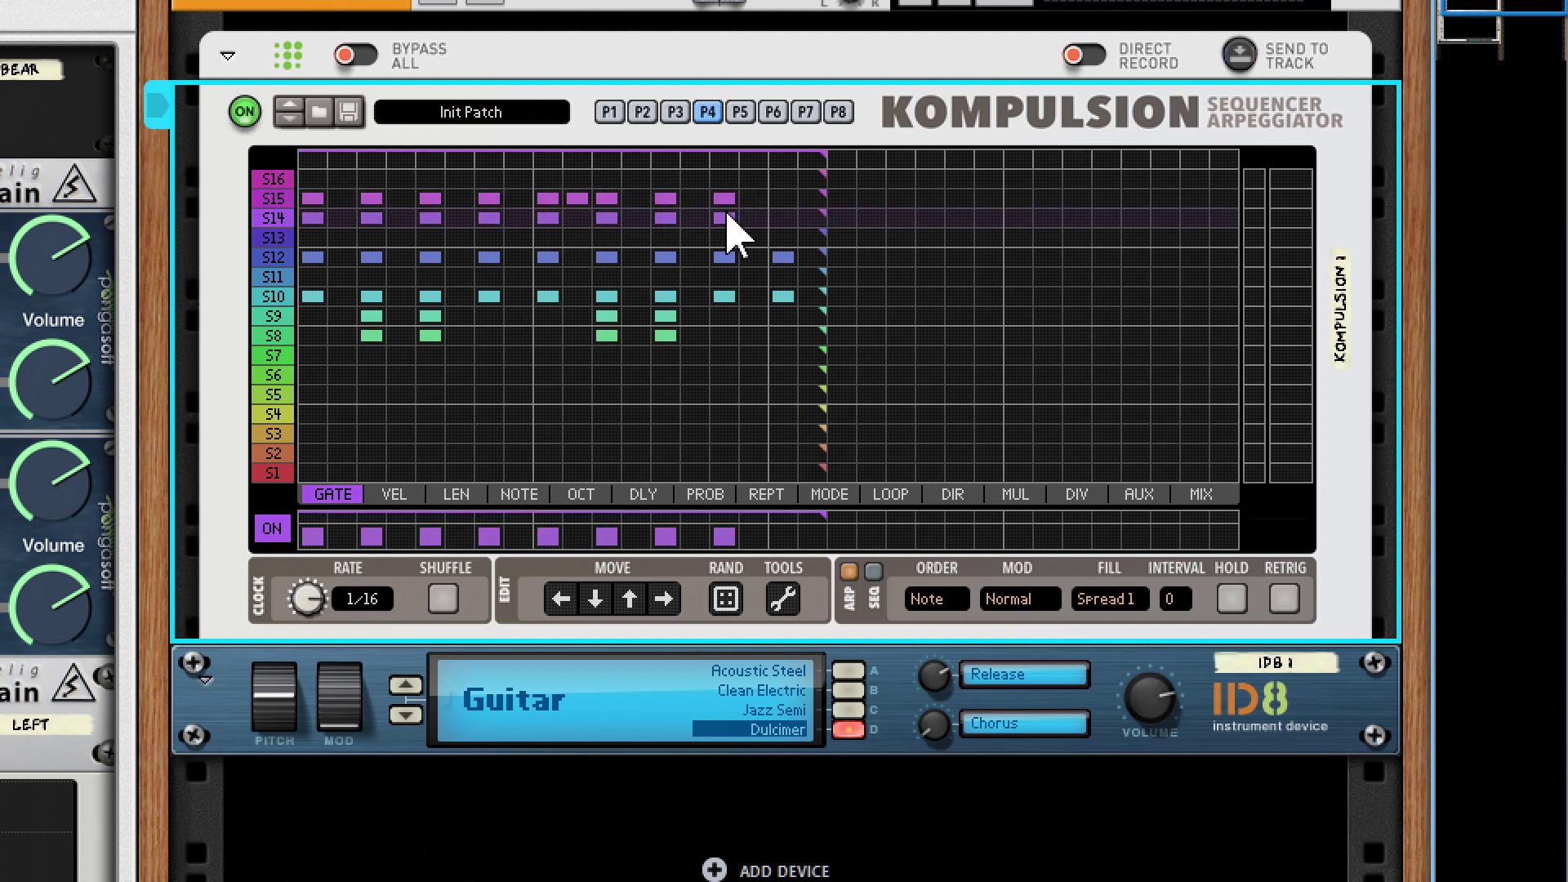
{"action": "left_click", "coordinate": [780, 203]}
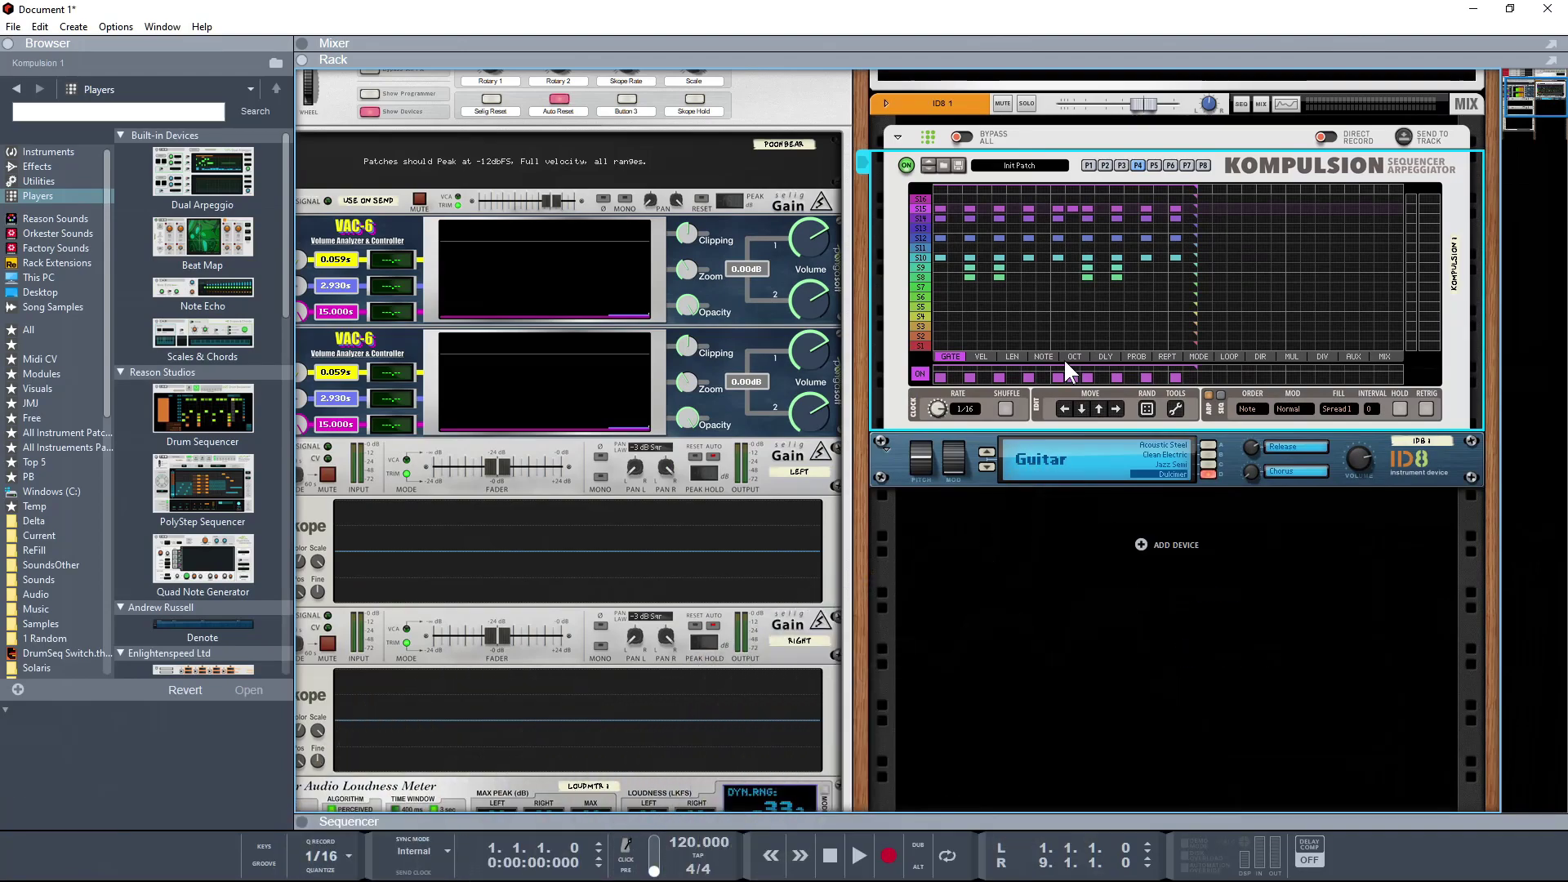
- Search the instruments for "vit" and replace the ID8 Guitar device with the Vital VST plugin
{"action": "left_click", "coordinate": [67, 151]}
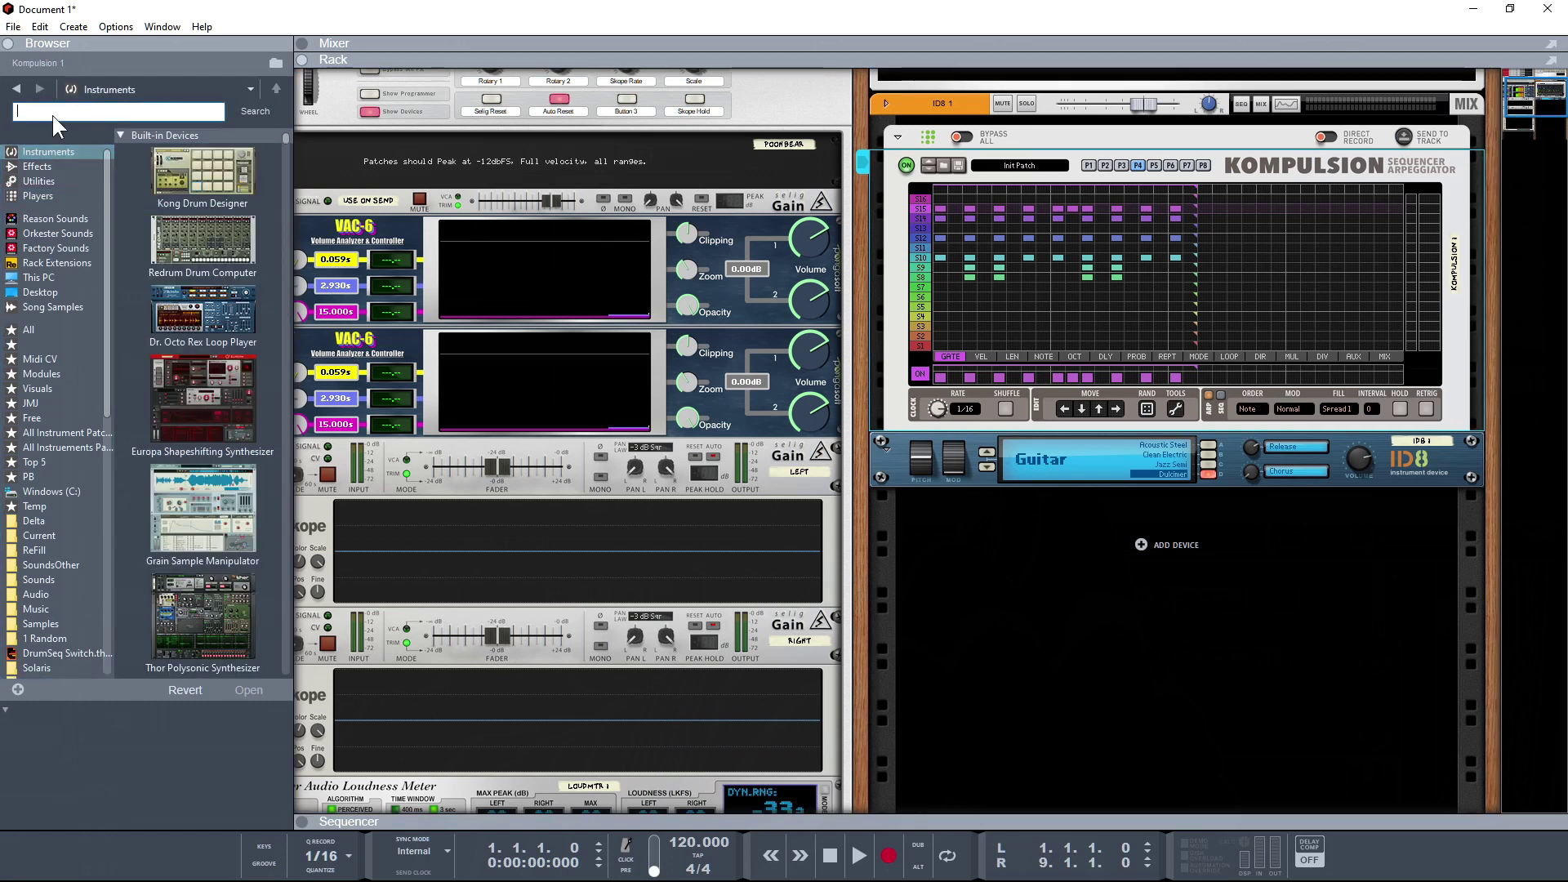
{"action": "type", "text": "vit"}
{"action": "key", "text": "Return"}
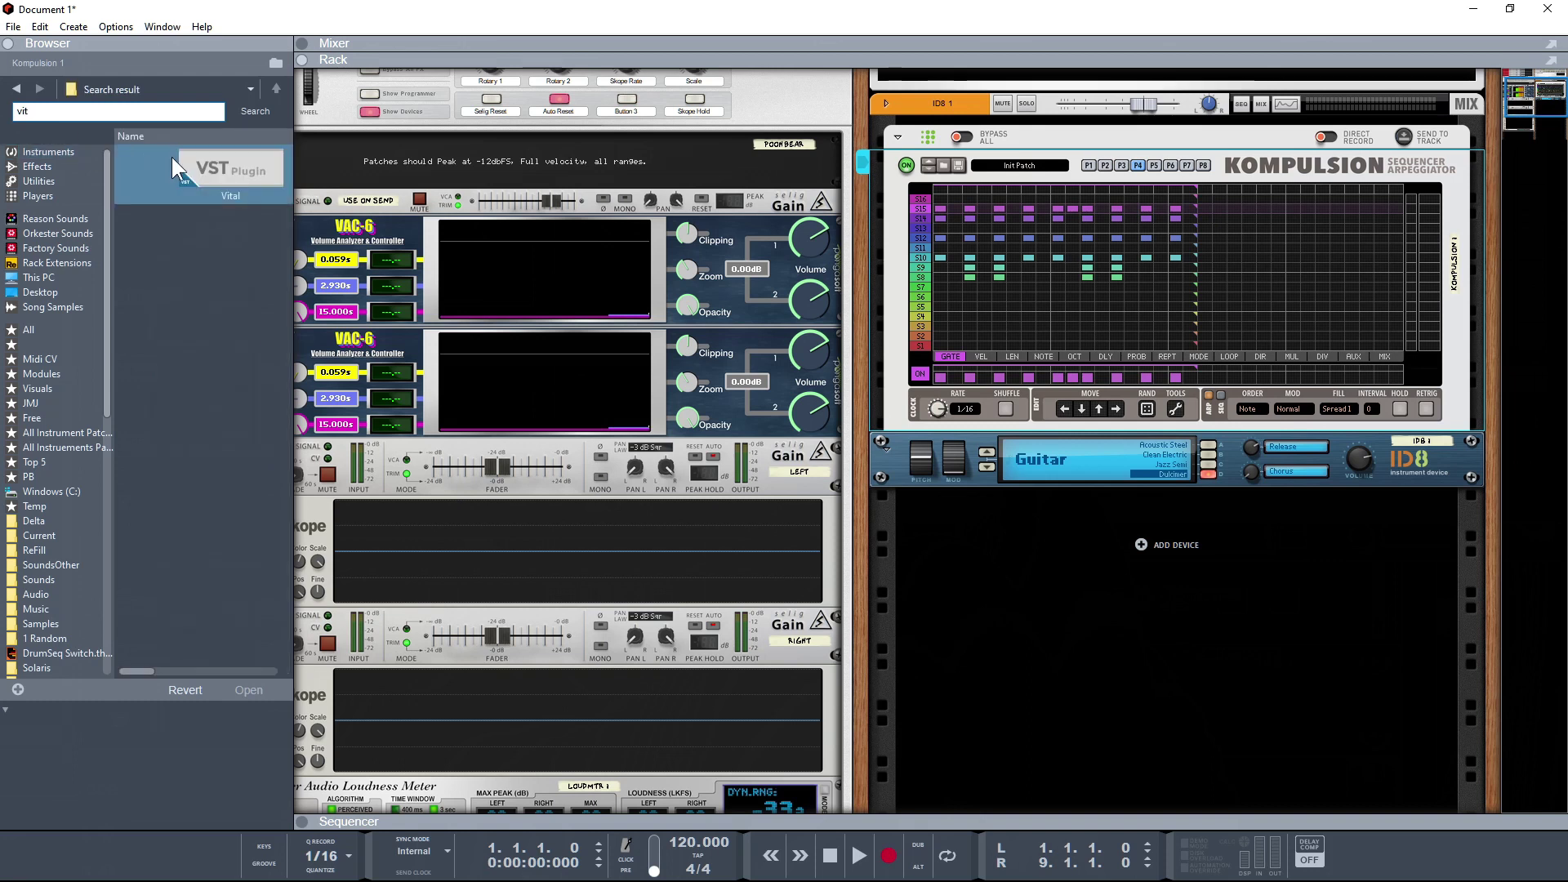
{"action": "left_click_drag", "start_coordinate": [208, 169], "coordinate": [1070, 467]}
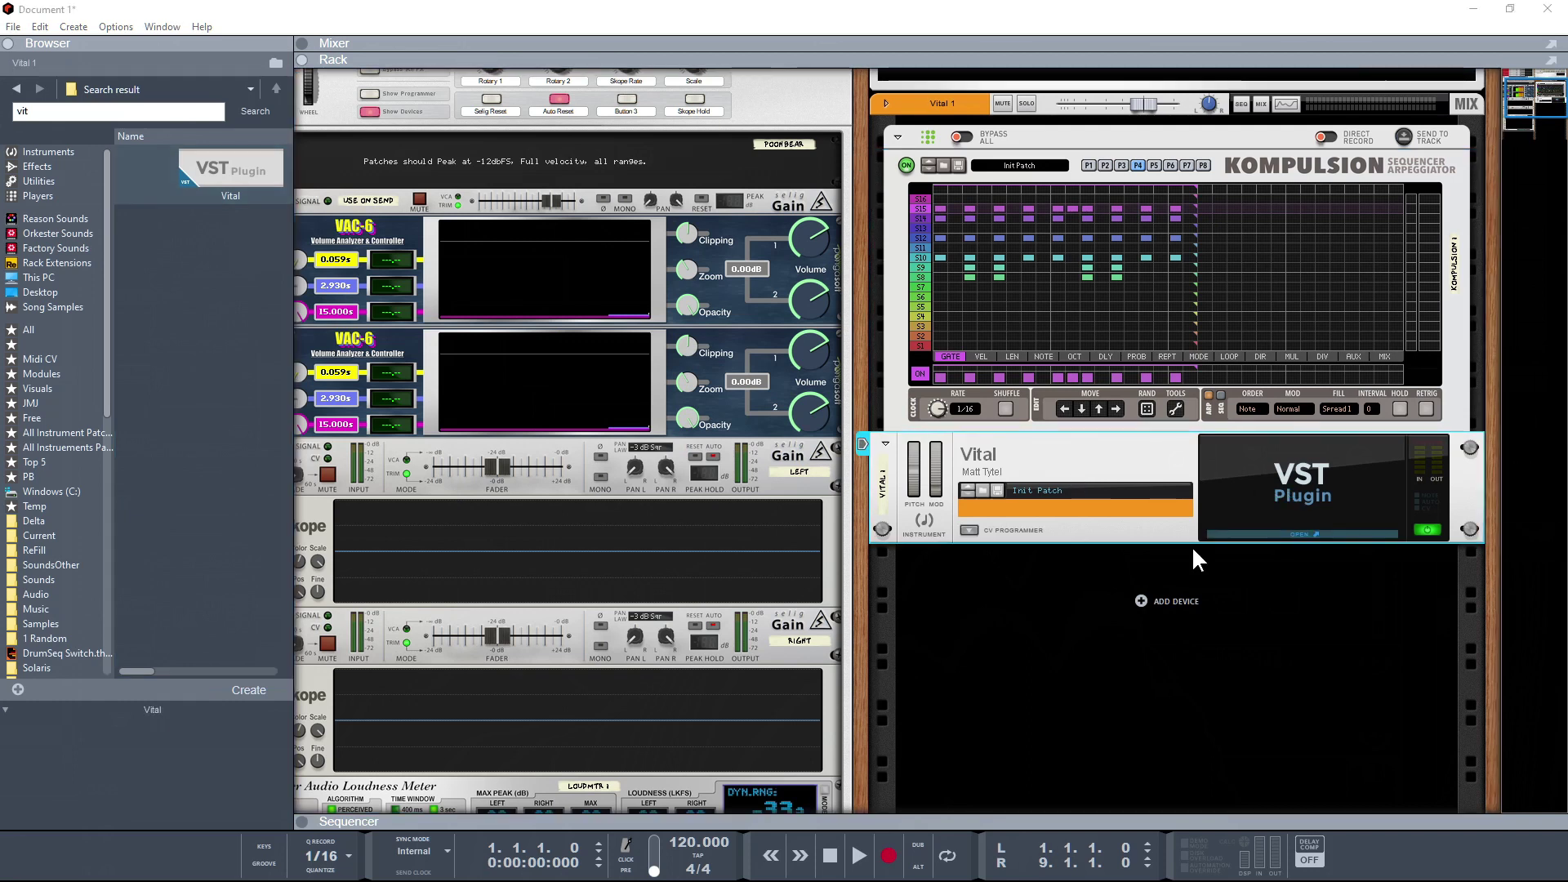
- Open Vital's plugin window and move it fully into view over the rack
{"action": "left_click", "coordinate": [974, 758]}
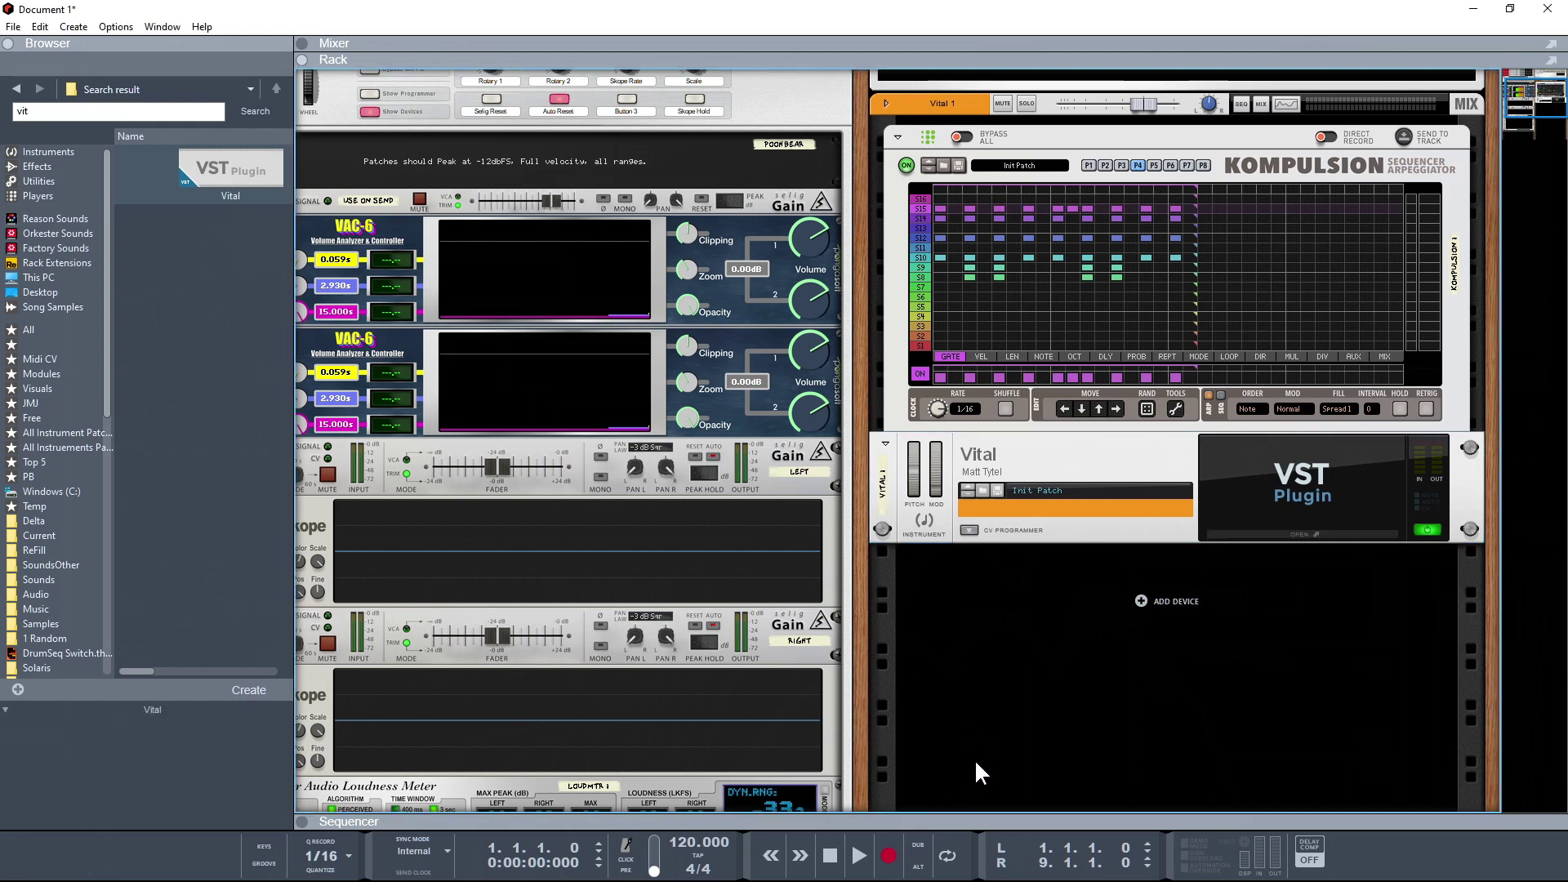
{"action": "left_click", "coordinate": [1273, 535]}
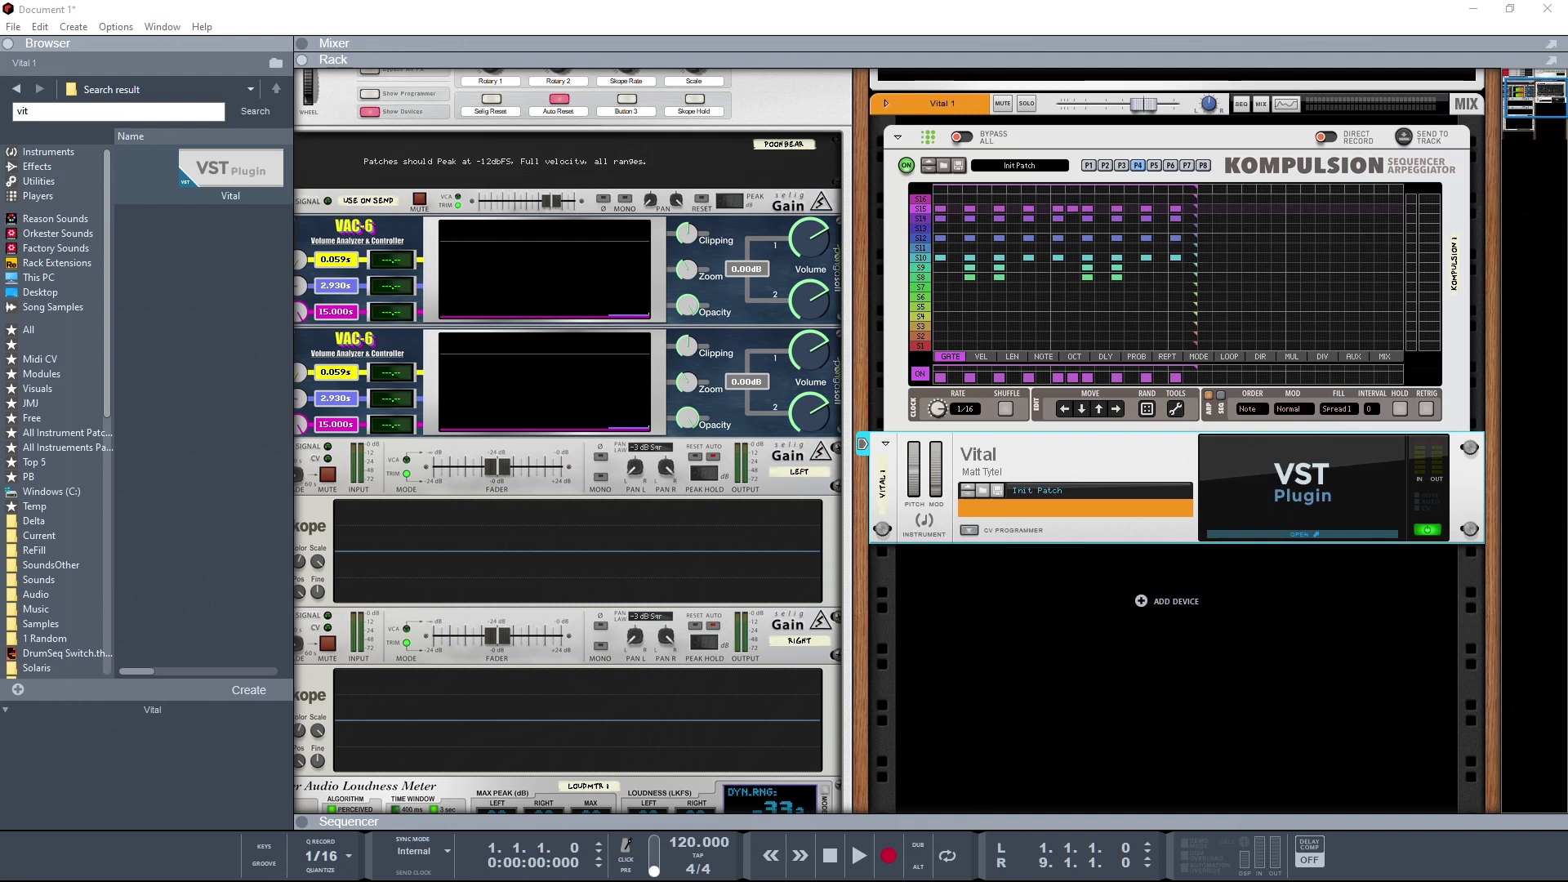
{"action": "left_click_drag", "start_coordinate": [87, 402], "coordinate": [1095, 37]}
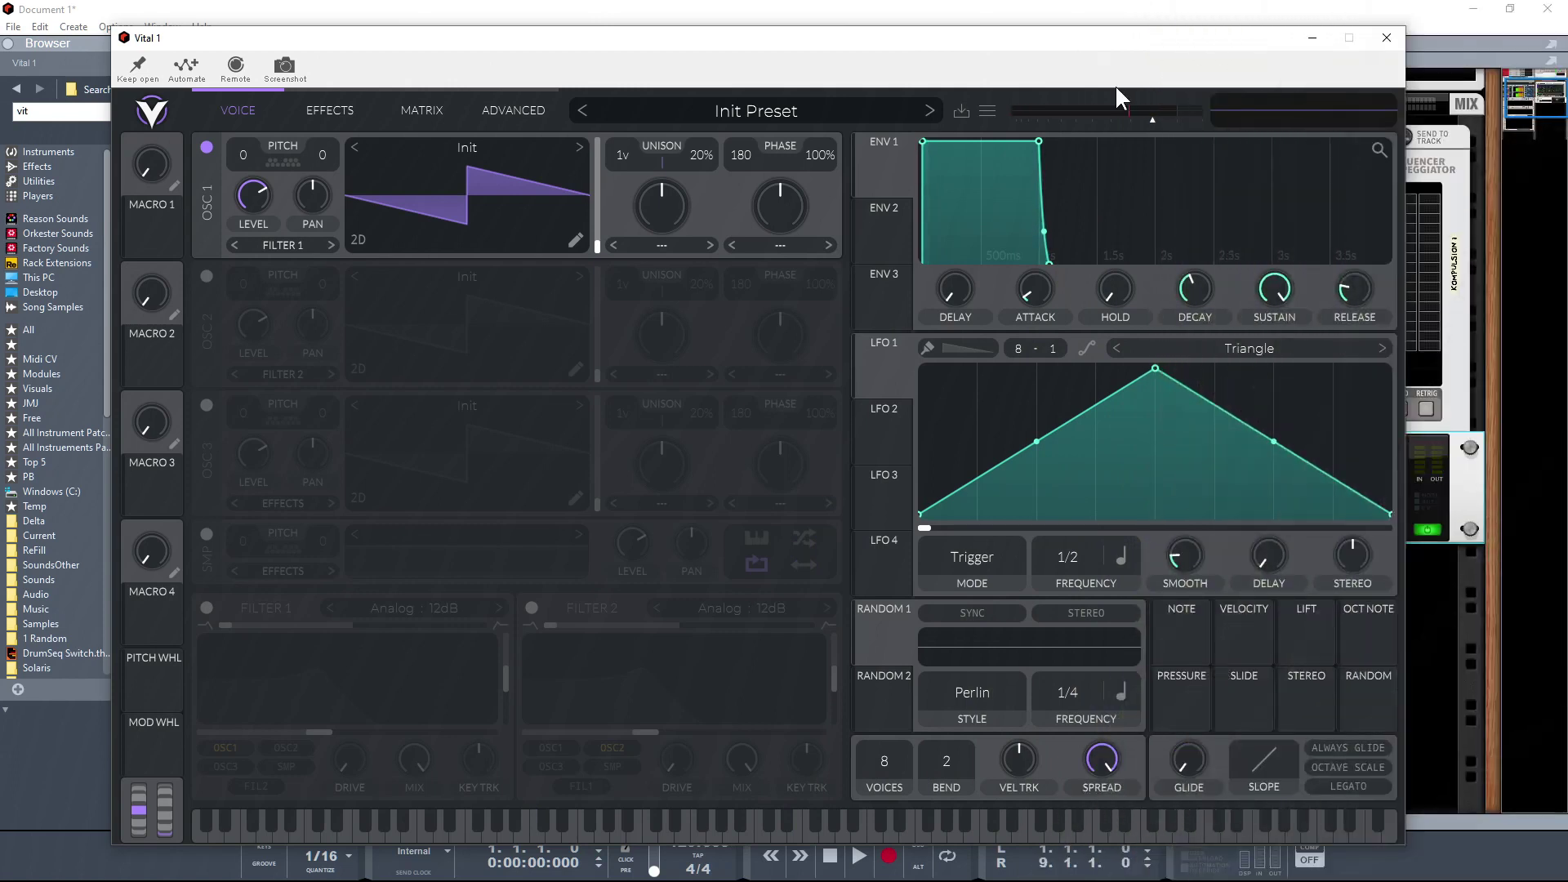
- Move Vital's window aside to lower the Vital mix channel level to about -6.68 dB, and bring the window back over the rack
{"action": "left_click_drag", "start_coordinate": [1157, 36], "coordinate": [804, 81]}
{"action": "left_click_drag", "start_coordinate": [1235, 121], "coordinate": [1158, 82]}
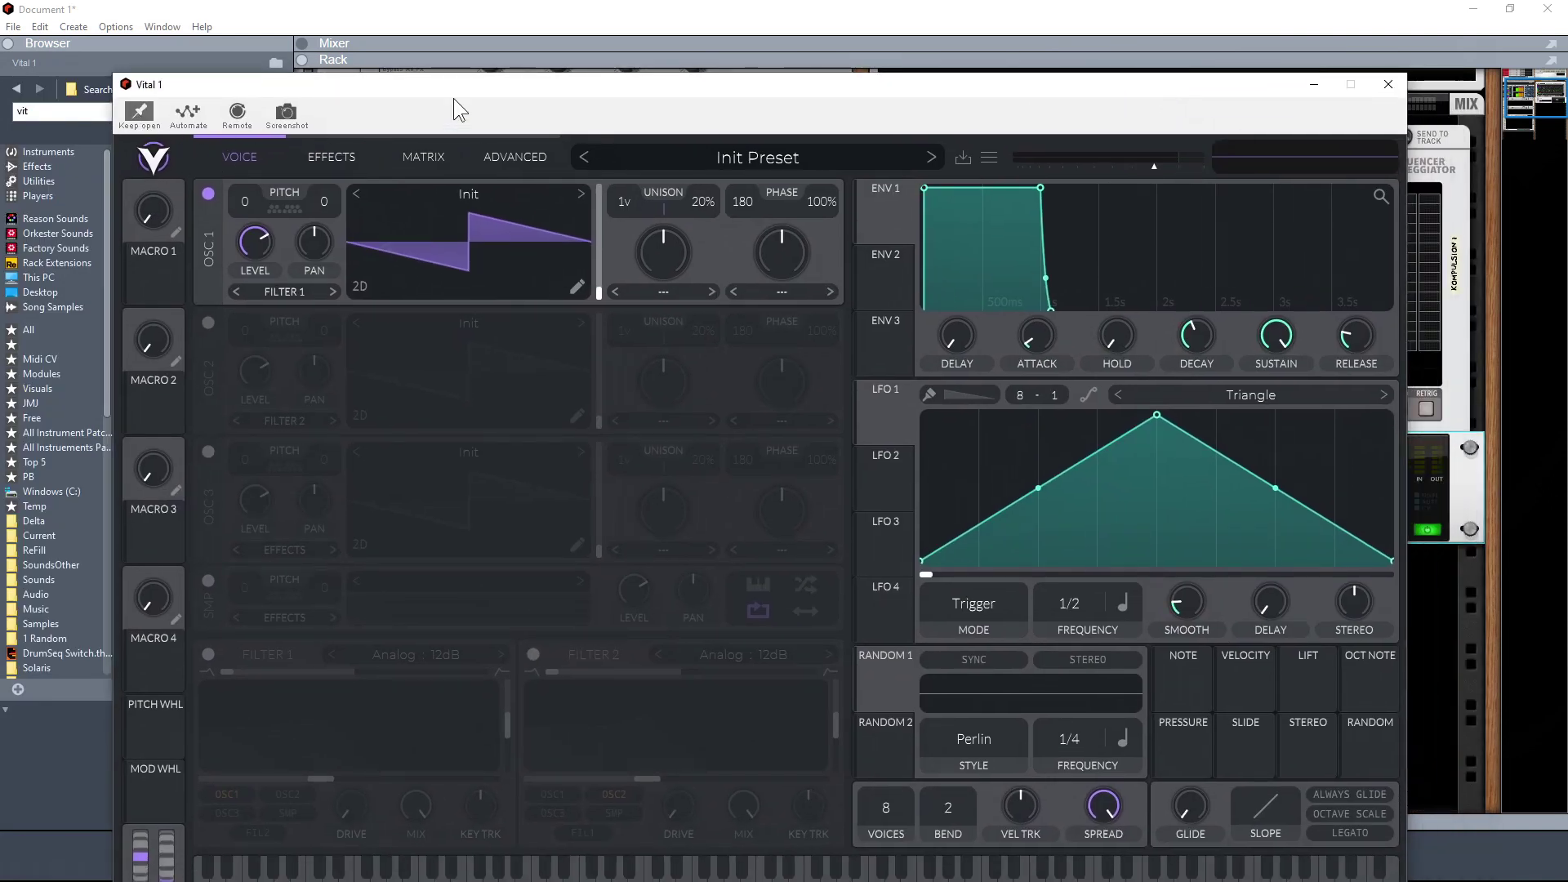
{"action": "left_click_drag", "start_coordinate": [460, 85], "coordinate": [1, 57]}
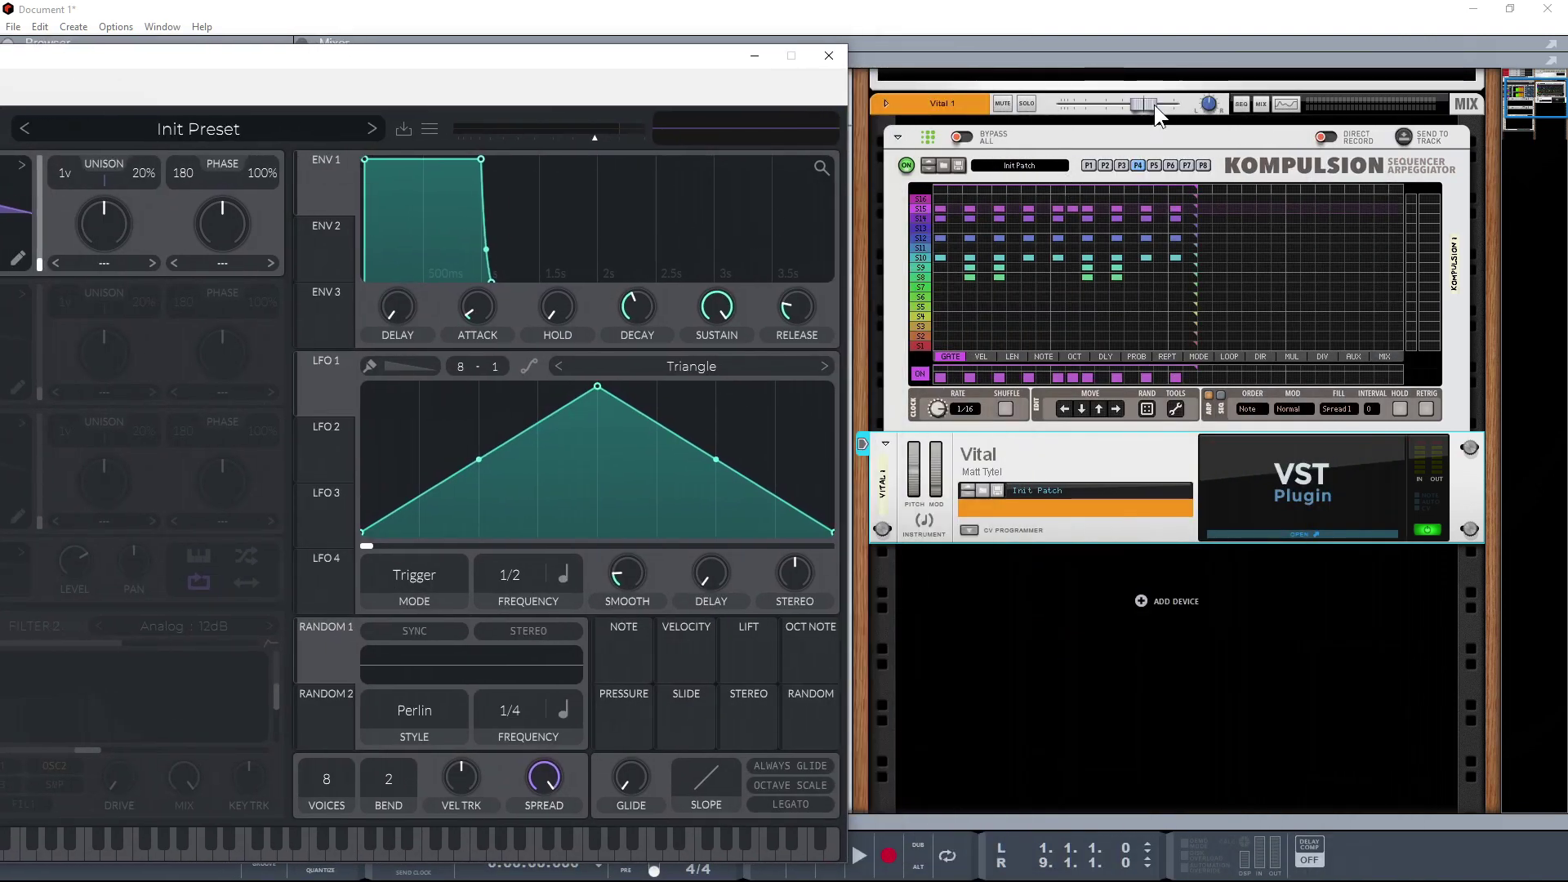
{"action": "left_click_drag", "start_coordinate": [1150, 105], "coordinate": [1132, 105]}
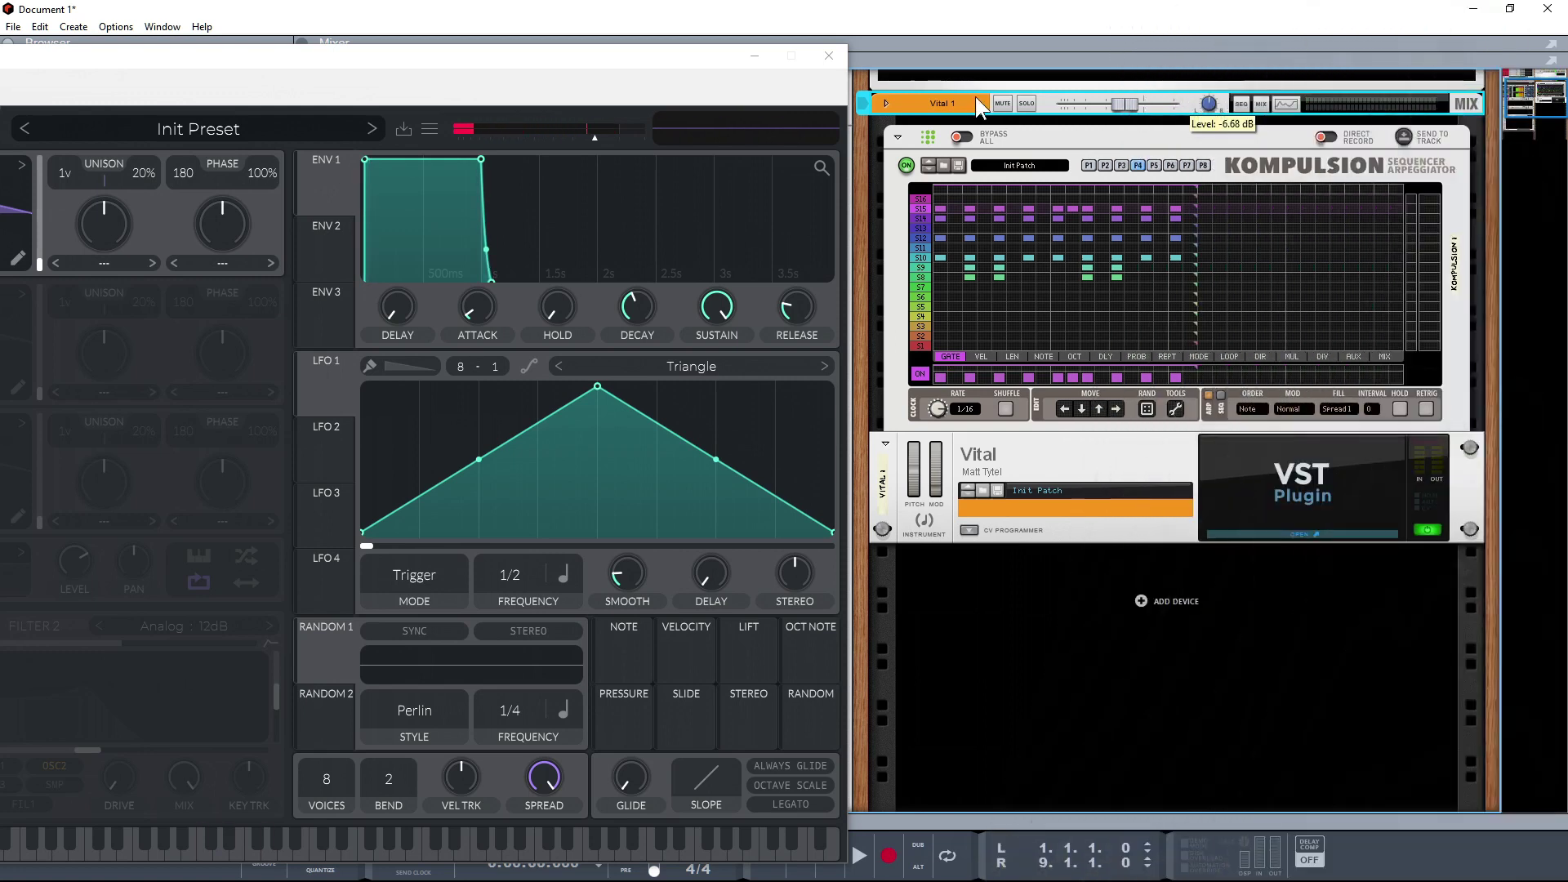
{"action": "left_click_drag", "start_coordinate": [692, 54], "coordinate": [1291, 32]}
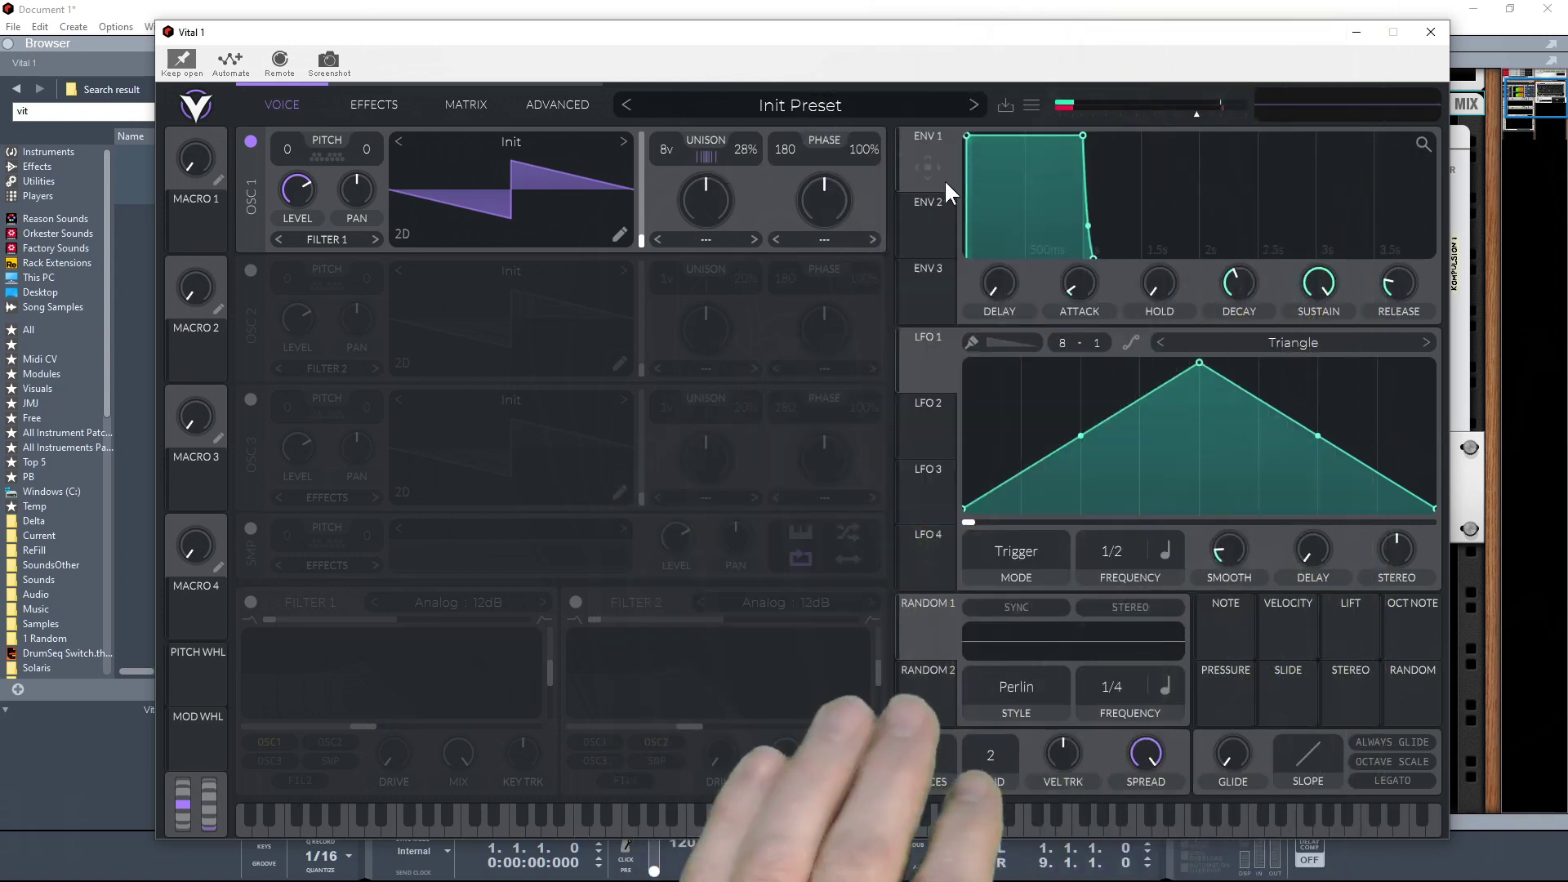
- Give envelope 2 a short decay, low sustain and long release, and assign it to the cutoff of a newly enabled Filter 1
{"action": "left_click_drag", "start_coordinate": [1081, 138], "coordinate": [990, 239]}
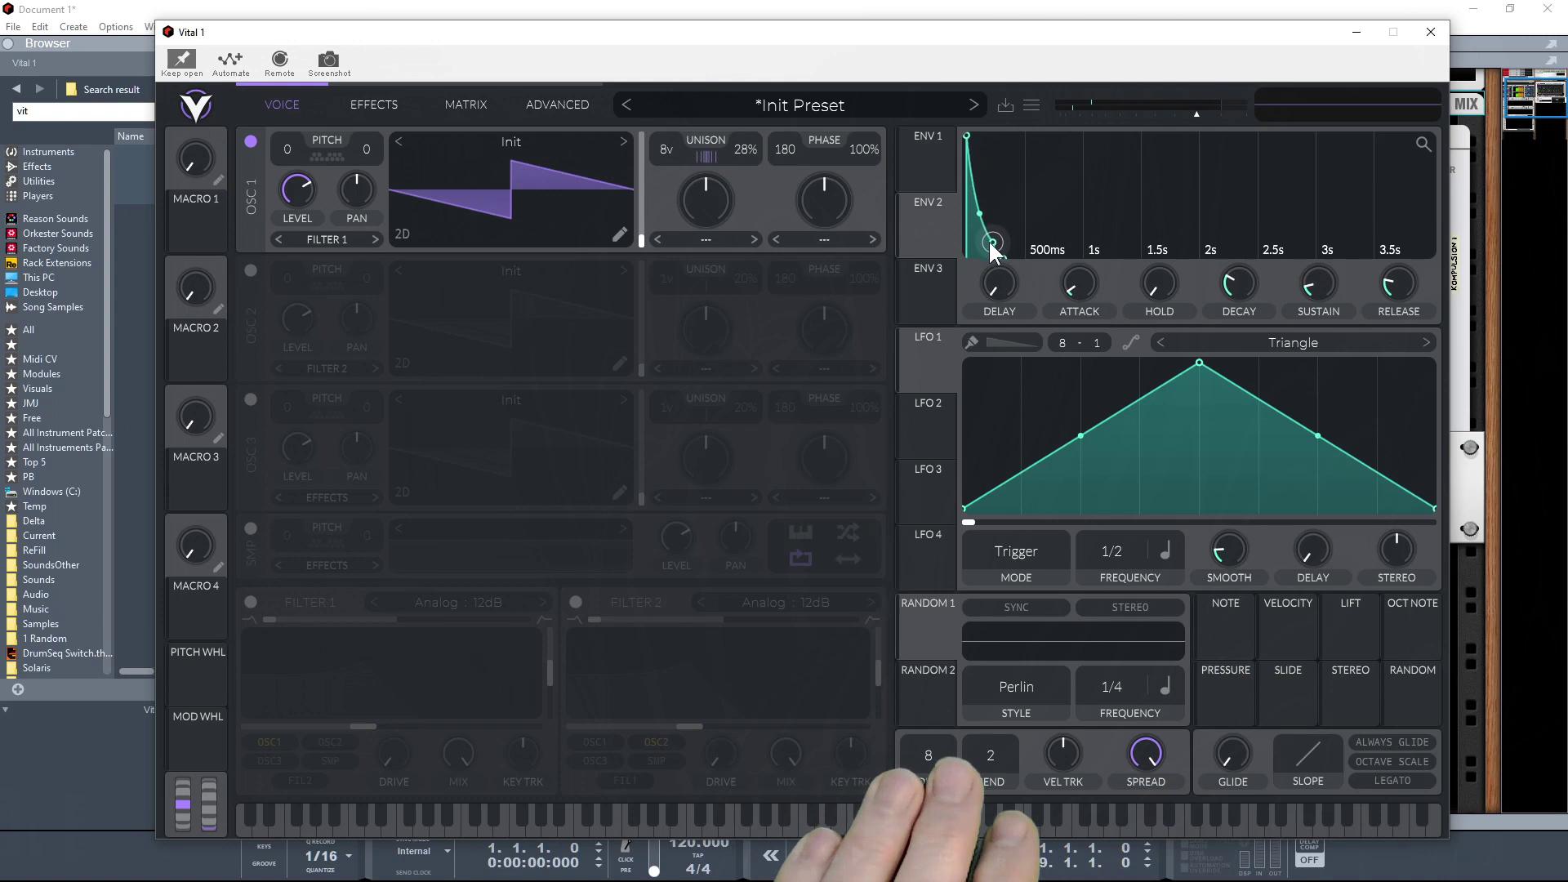
{"action": "left_click_drag", "start_coordinate": [1387, 286], "coordinate": [1398, 235]}
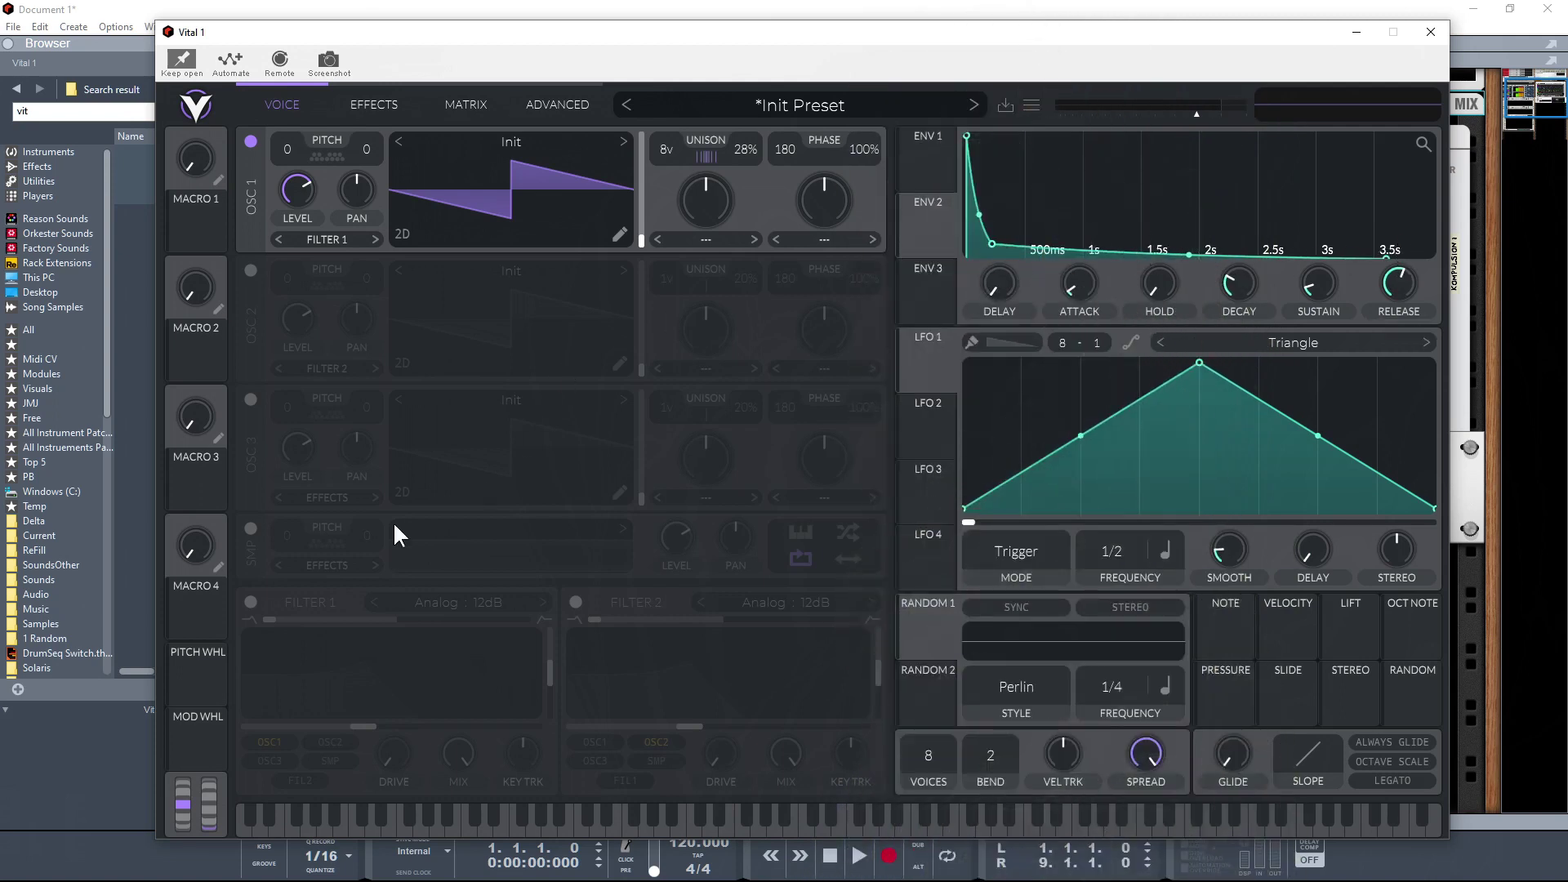
{"action": "left_click", "coordinate": [248, 602]}
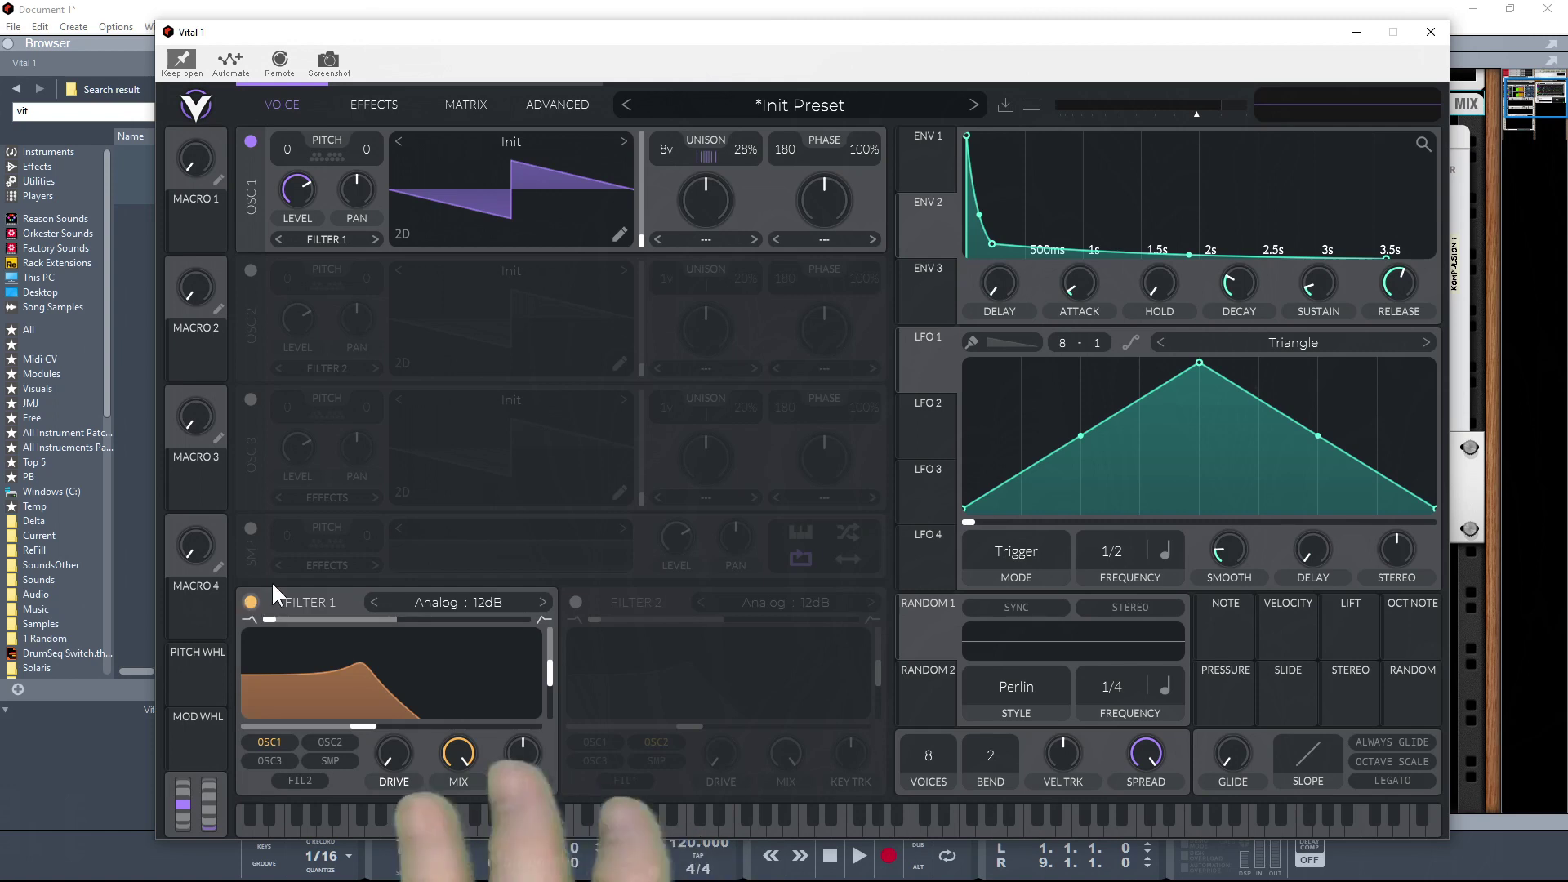
{"action": "mouse_move", "coordinate": [923, 252]}
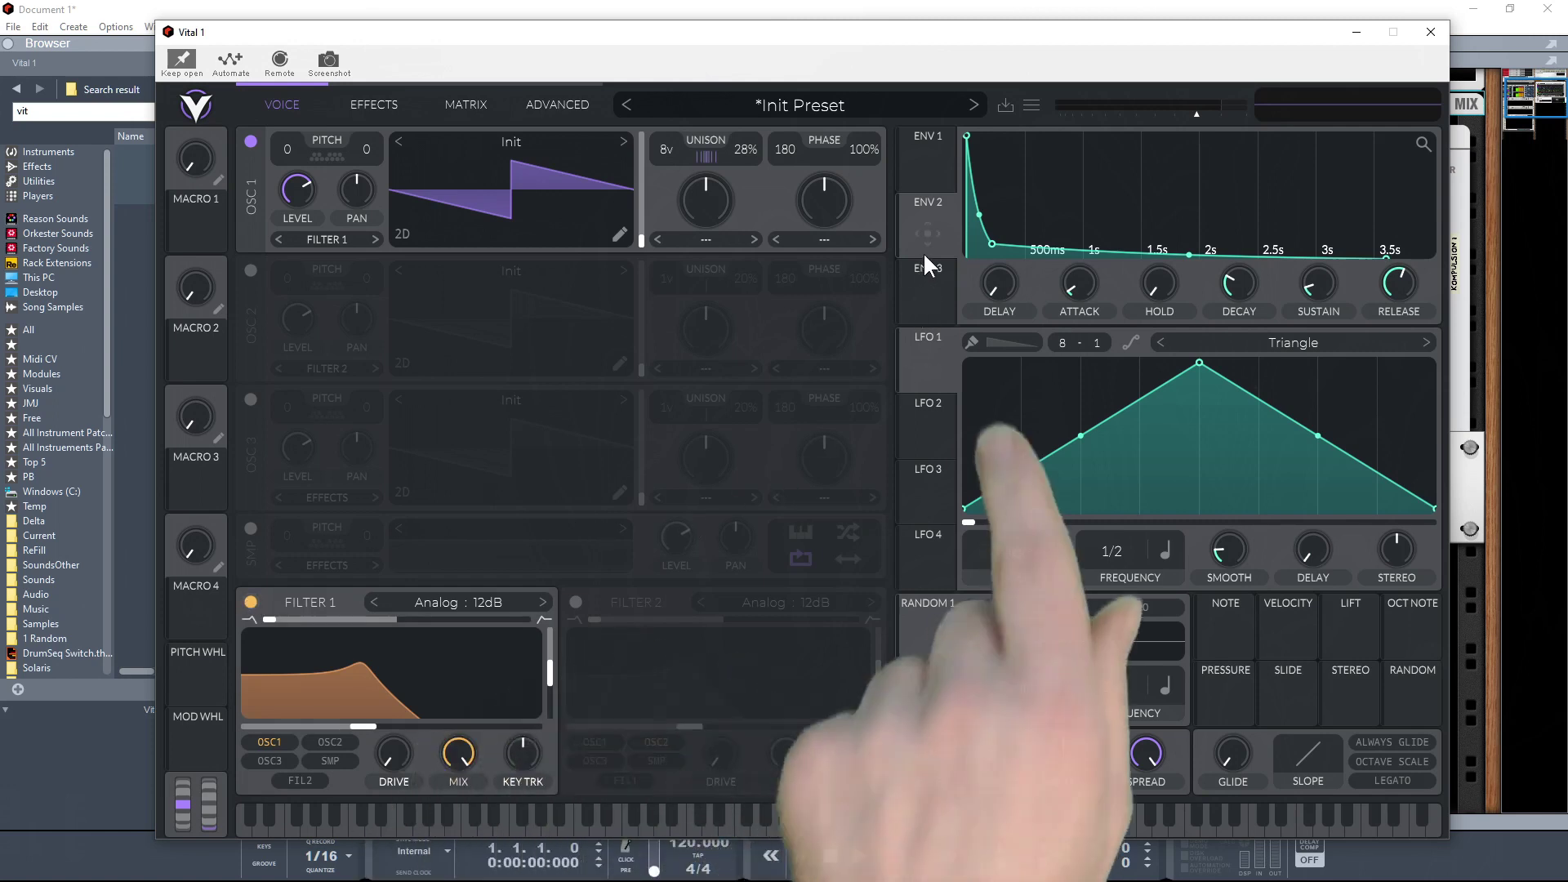
{"action": "left_click_drag", "start_coordinate": [925, 246], "coordinate": [624, 463]}
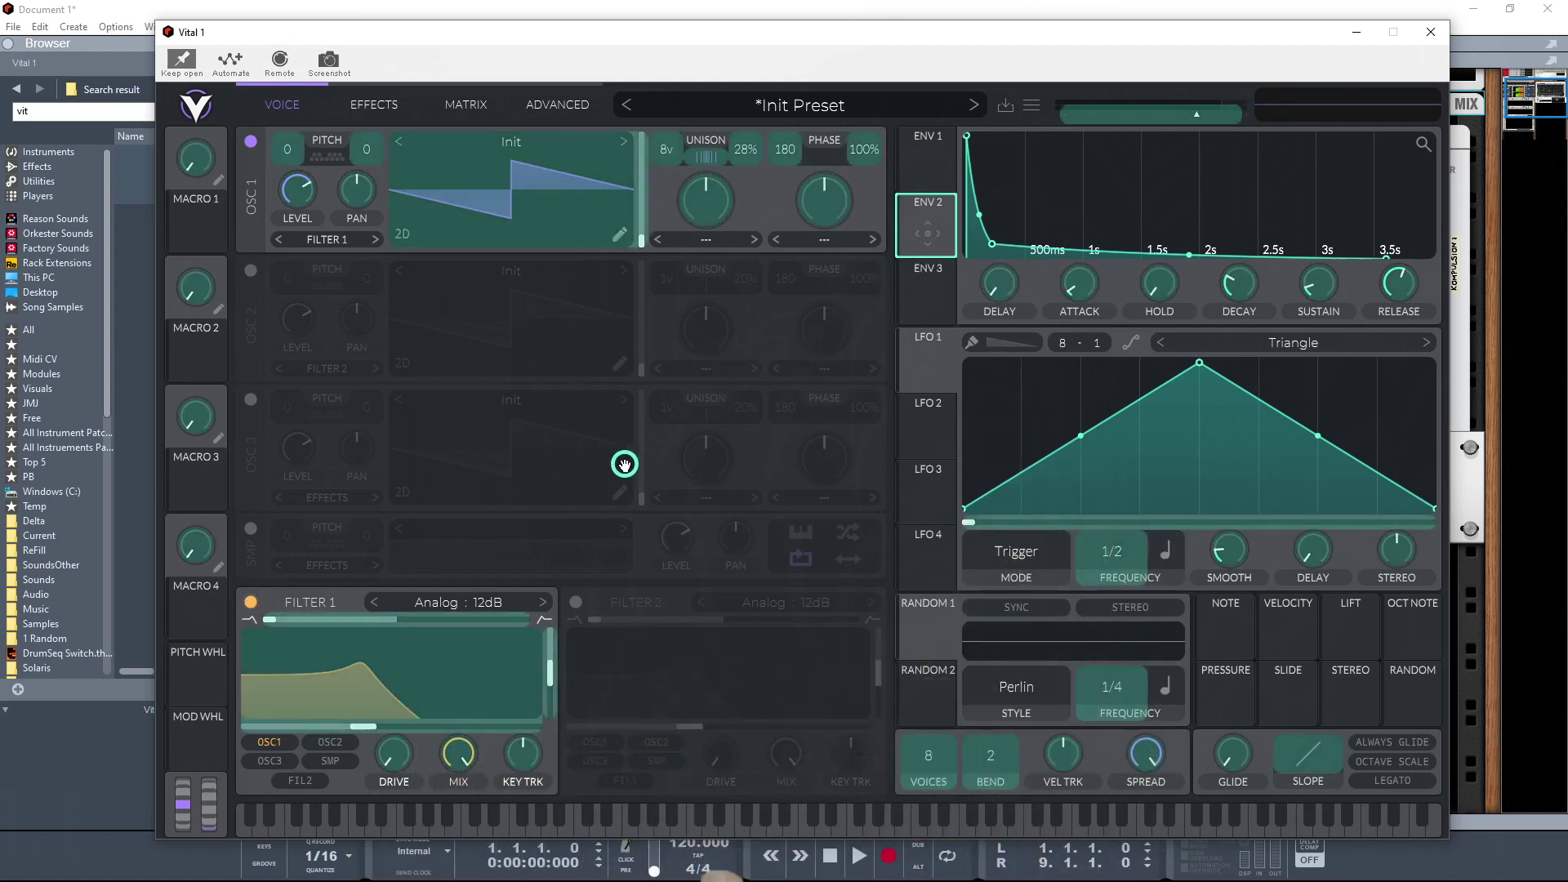
{"action": "left_click_drag", "start_coordinate": [431, 656], "coordinate": [415, 673]}
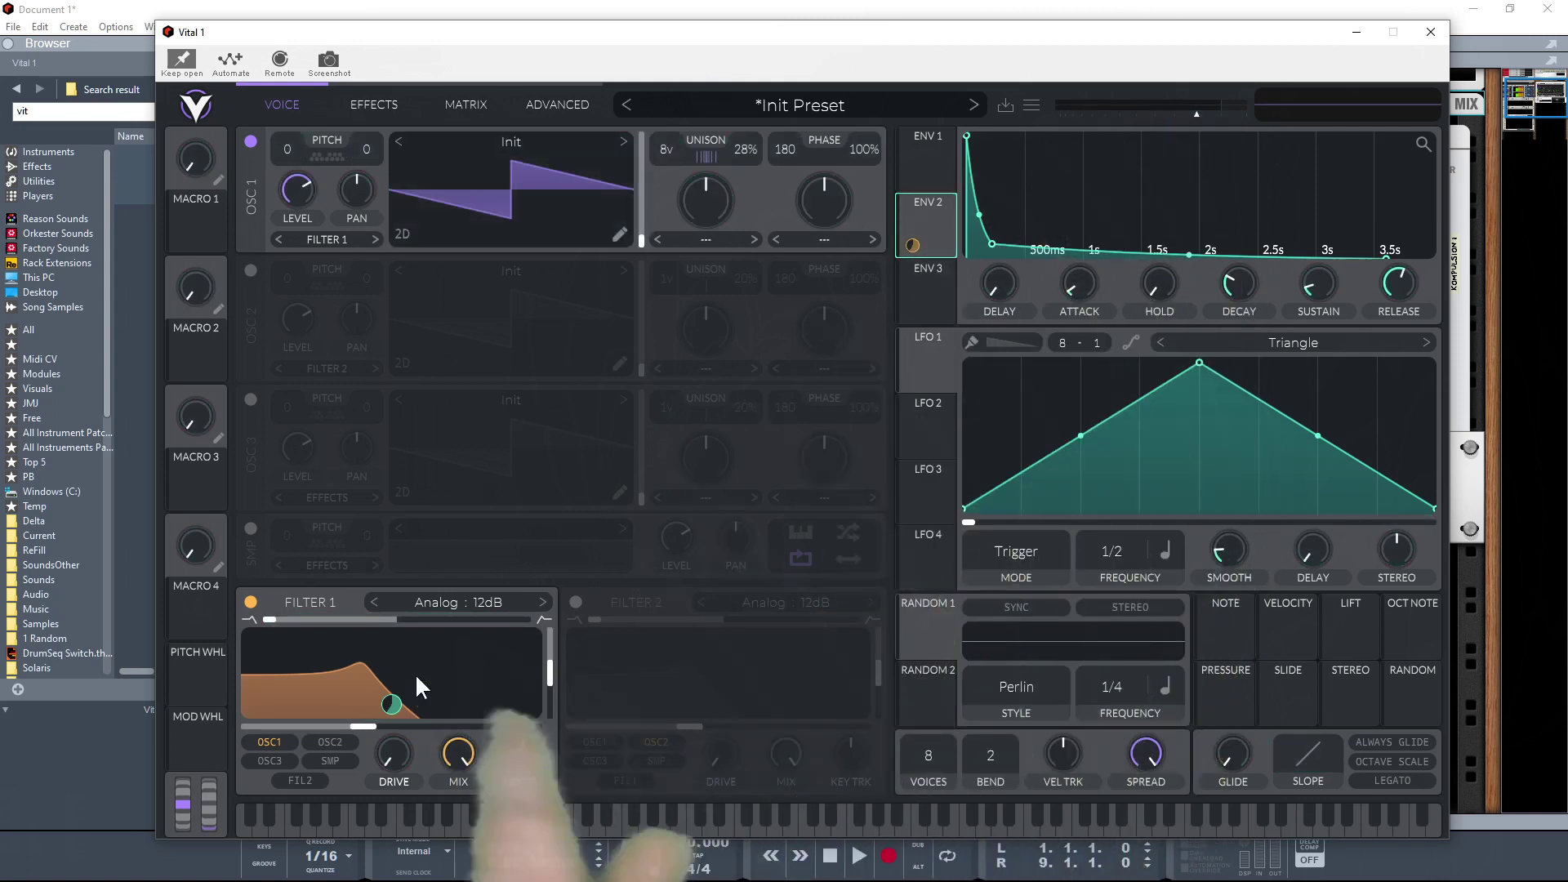
- Raise Filter 1's resonance slightly, lower its base cutoff and turn up its key tracking
{"action": "mouse_move", "coordinate": [396, 709]}
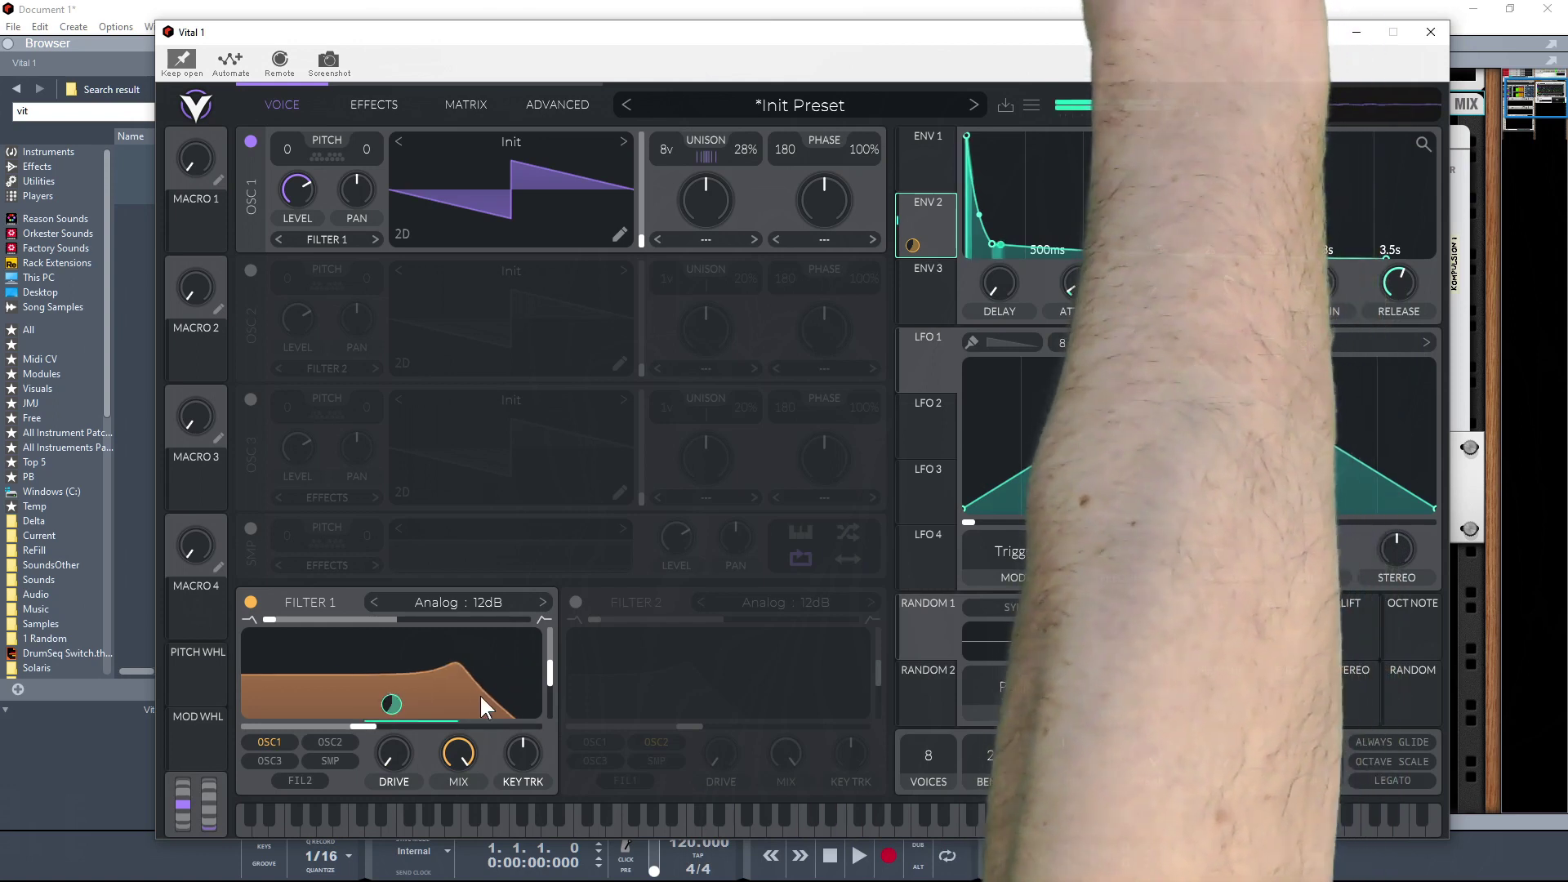
{"action": "mouse_move", "coordinate": [549, 673]}
{"action": "left_click_drag", "start_coordinate": [550, 668], "coordinate": [552, 661]}
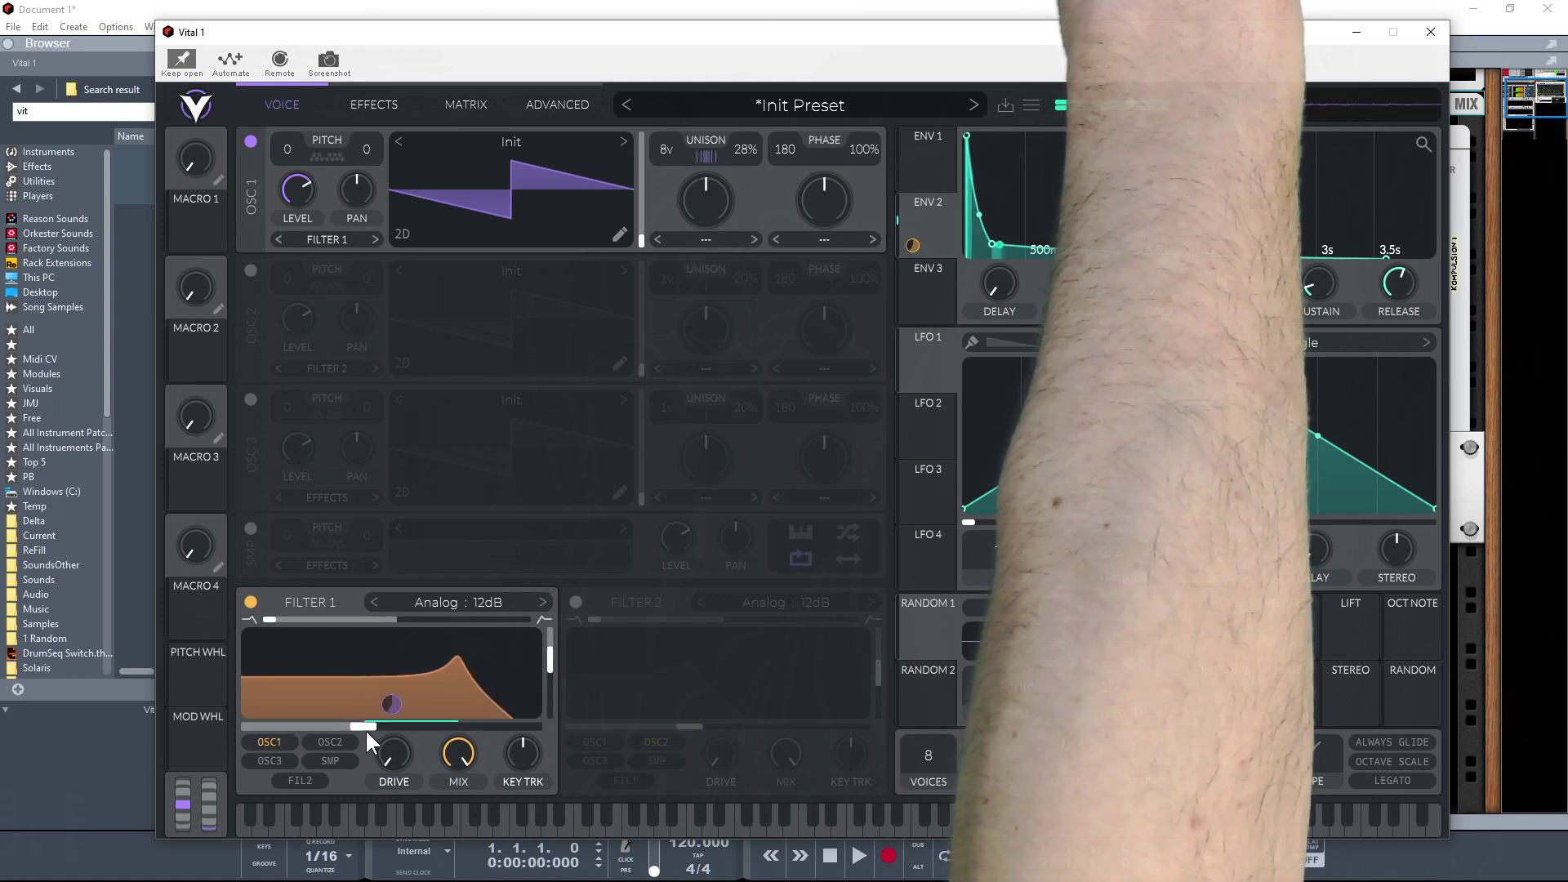
{"action": "left_click_drag", "start_coordinate": [366, 727], "coordinate": [346, 727]}
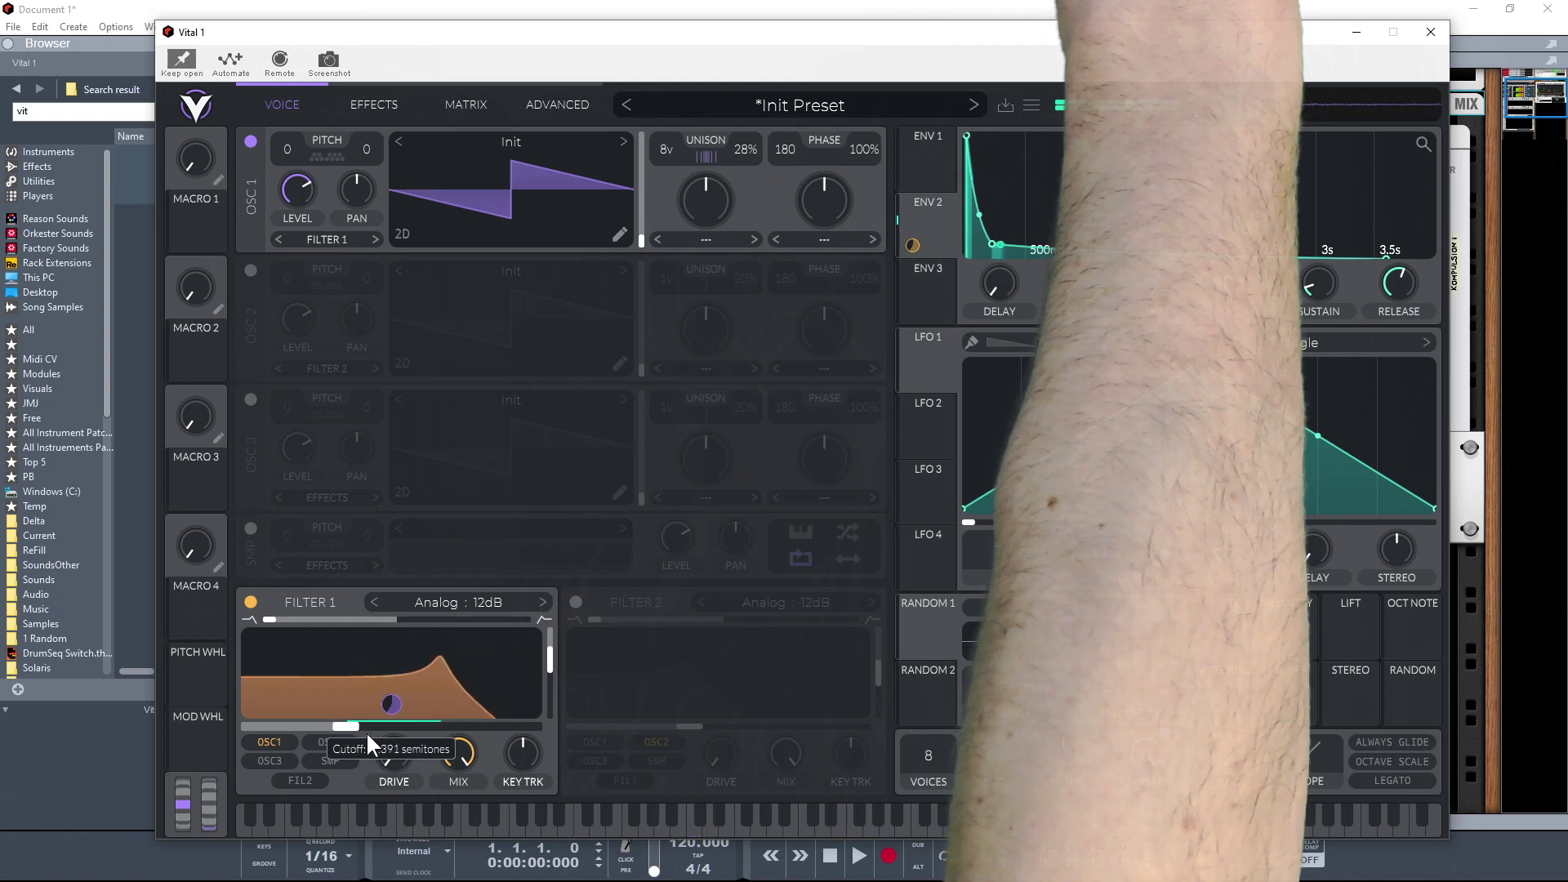
{"action": "left_click_drag", "start_coordinate": [521, 748], "coordinate": [508, 696]}
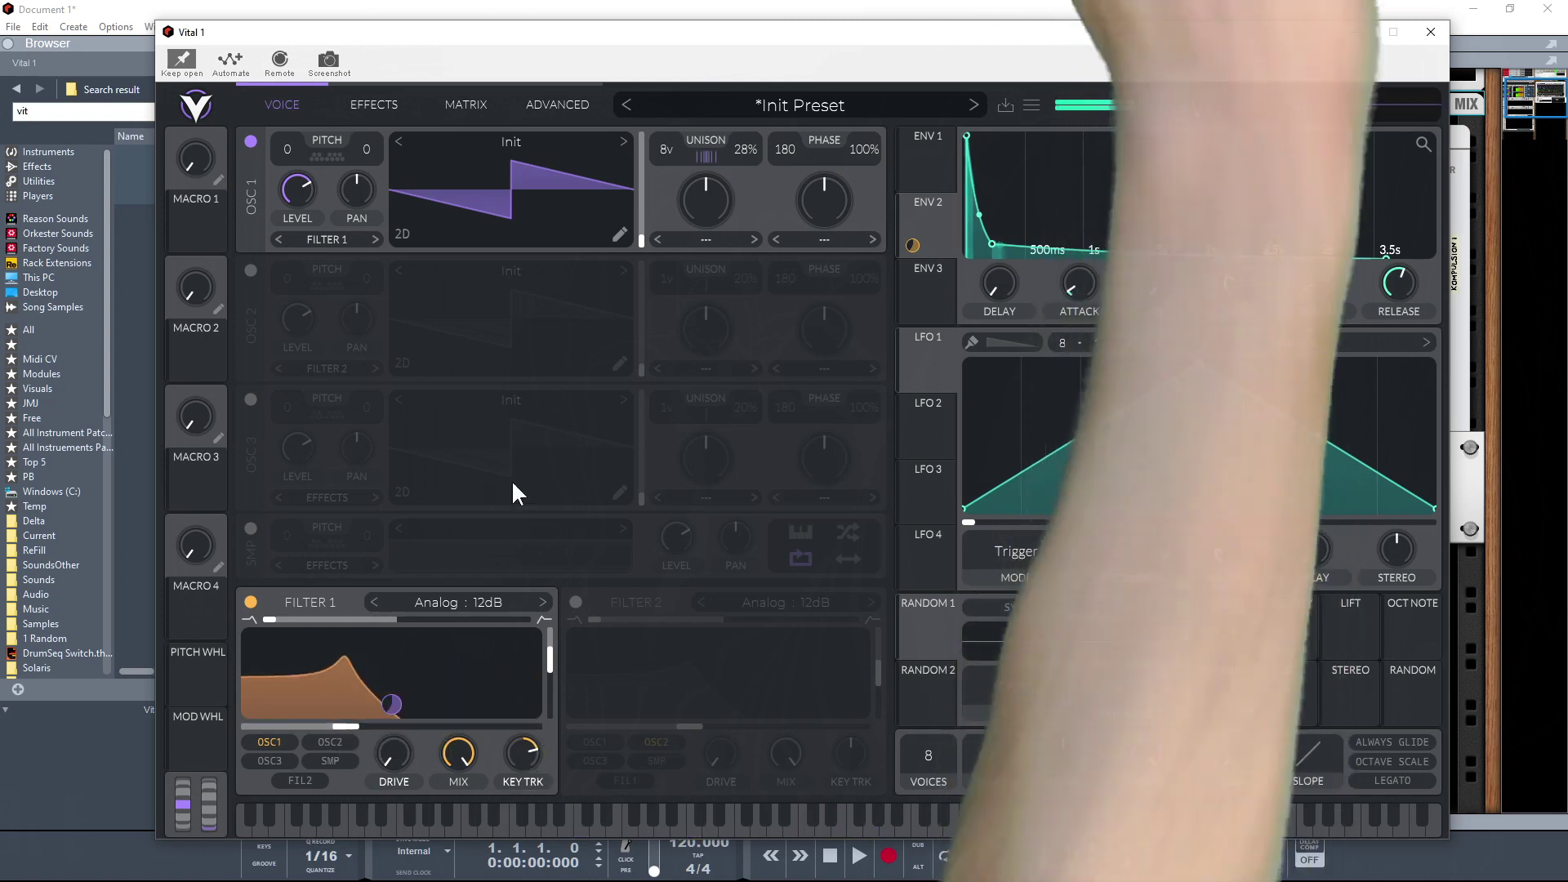
- Enable the delay effect in Stereo mode with delay tempos of 1/4 and 1/2
{"action": "left_click", "coordinate": [374, 111]}
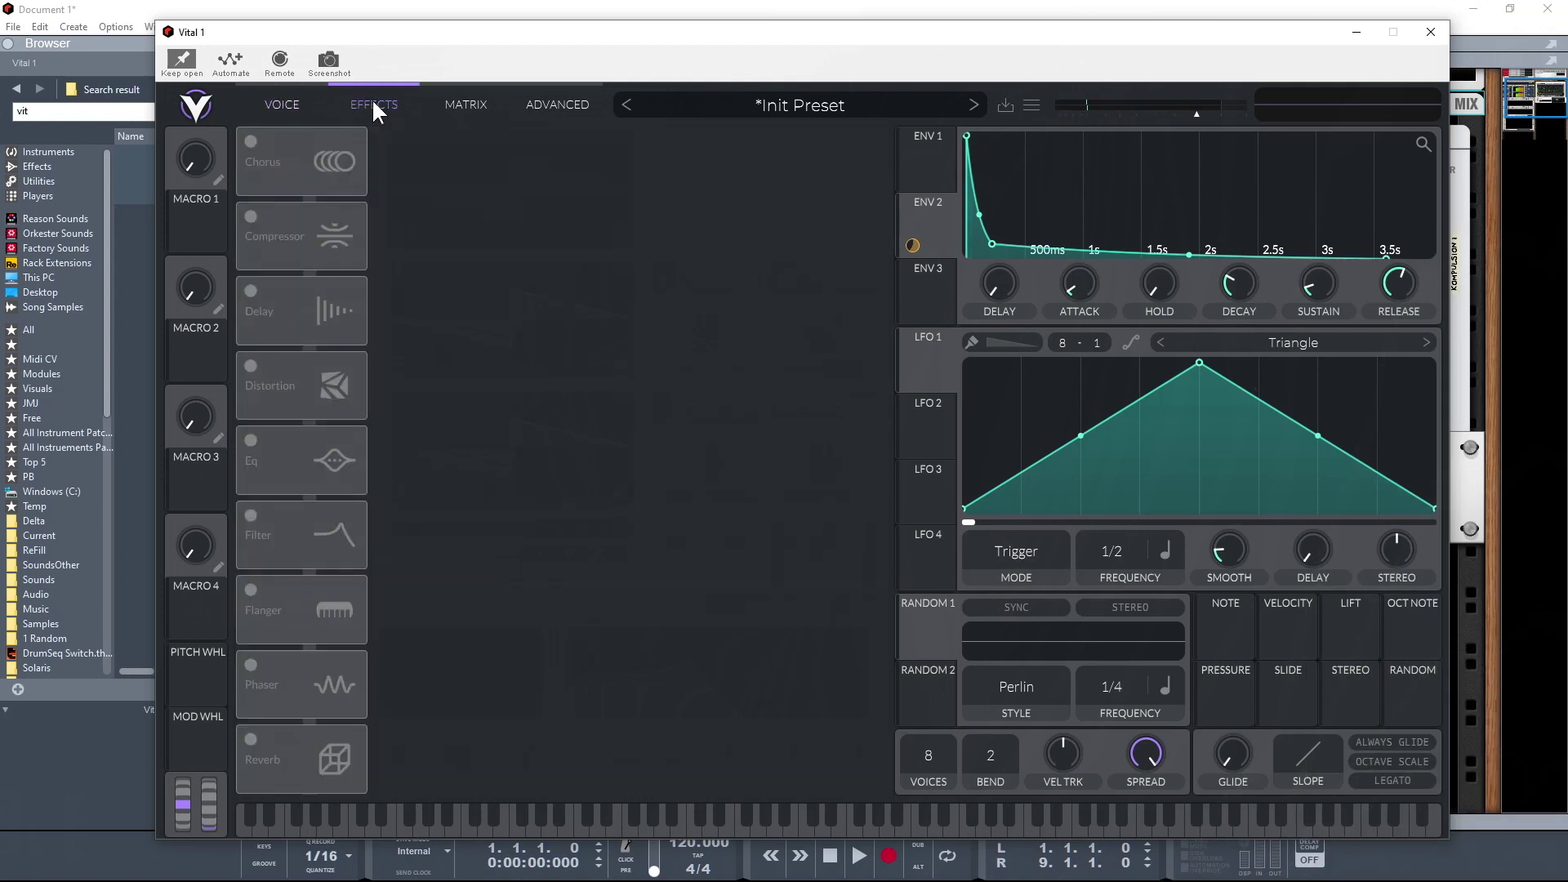
{"action": "left_click", "coordinate": [252, 291]}
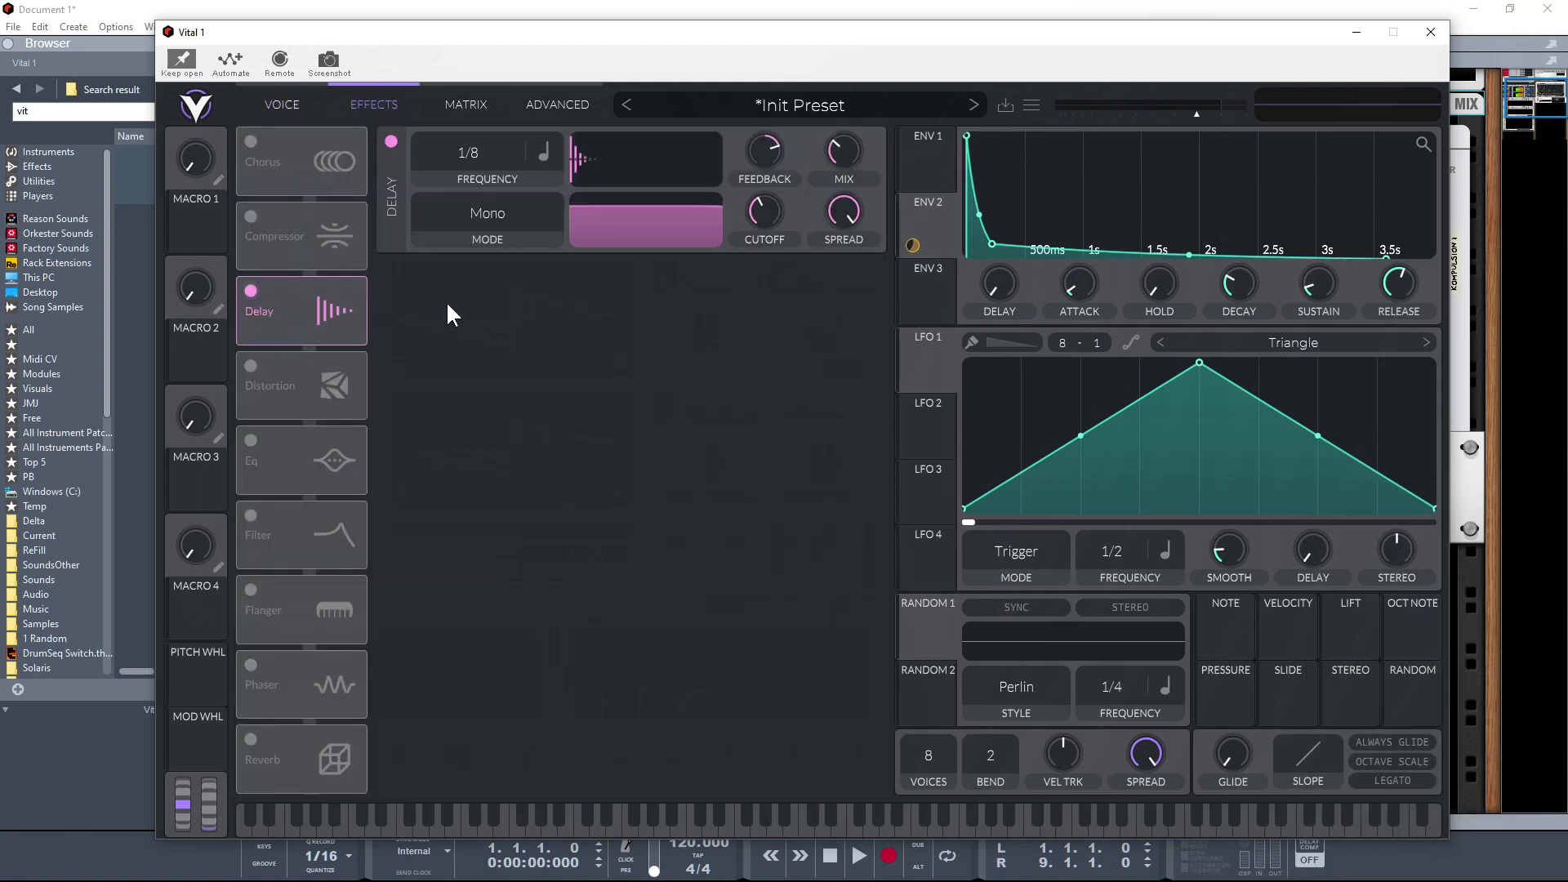
{"action": "left_click", "coordinate": [486, 214]}
{"action": "left_click_drag", "start_coordinate": [446, 184], "coordinate": [449, 204]}
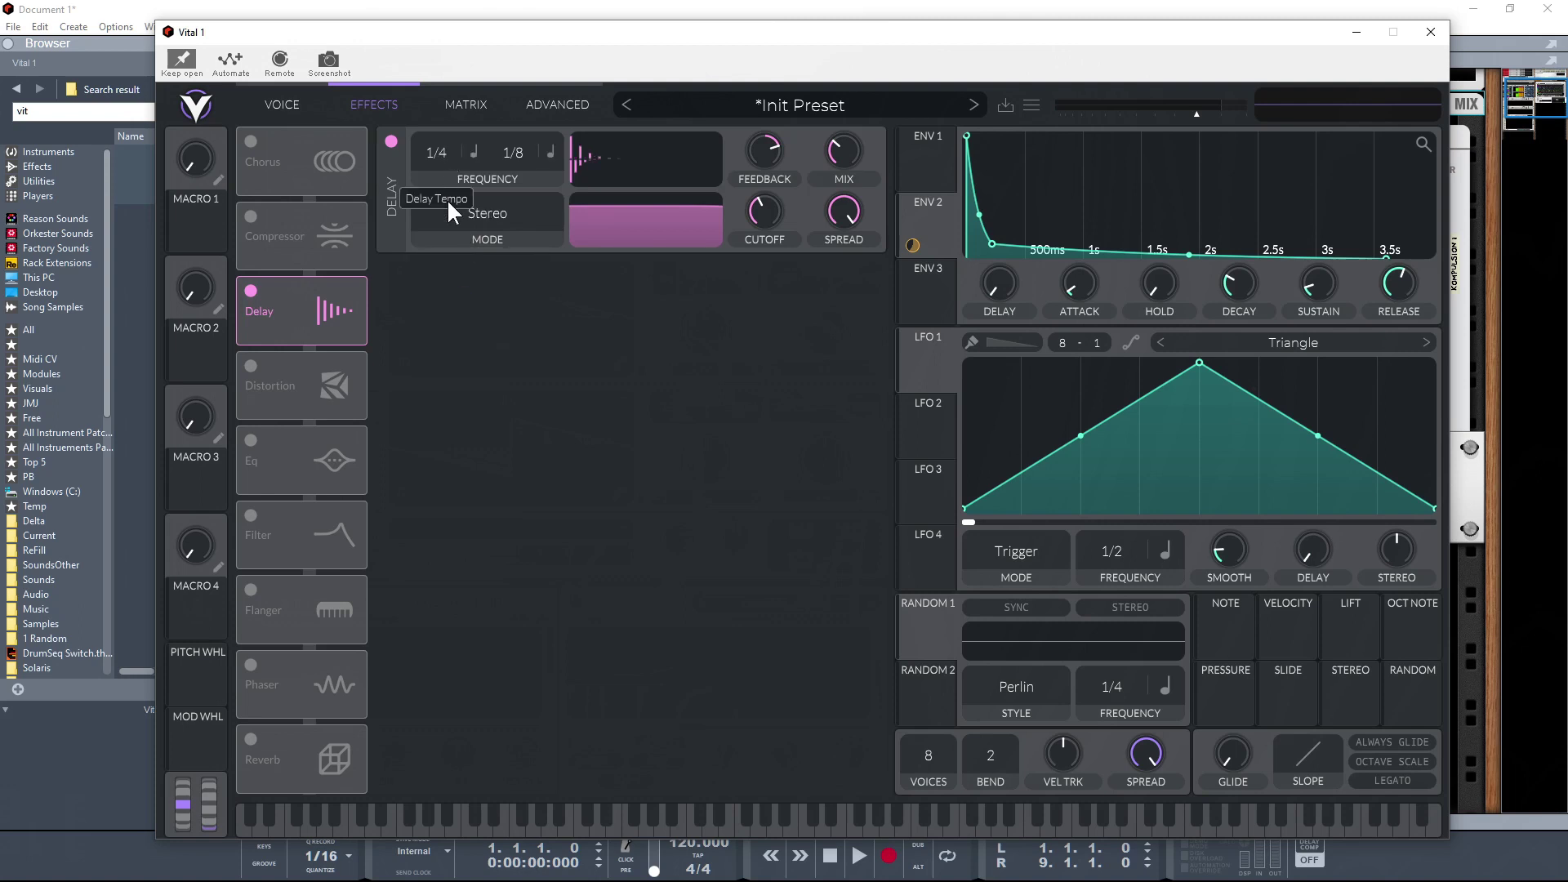
{"action": "left_click_drag", "start_coordinate": [513, 148], "coordinate": [513, 188]}
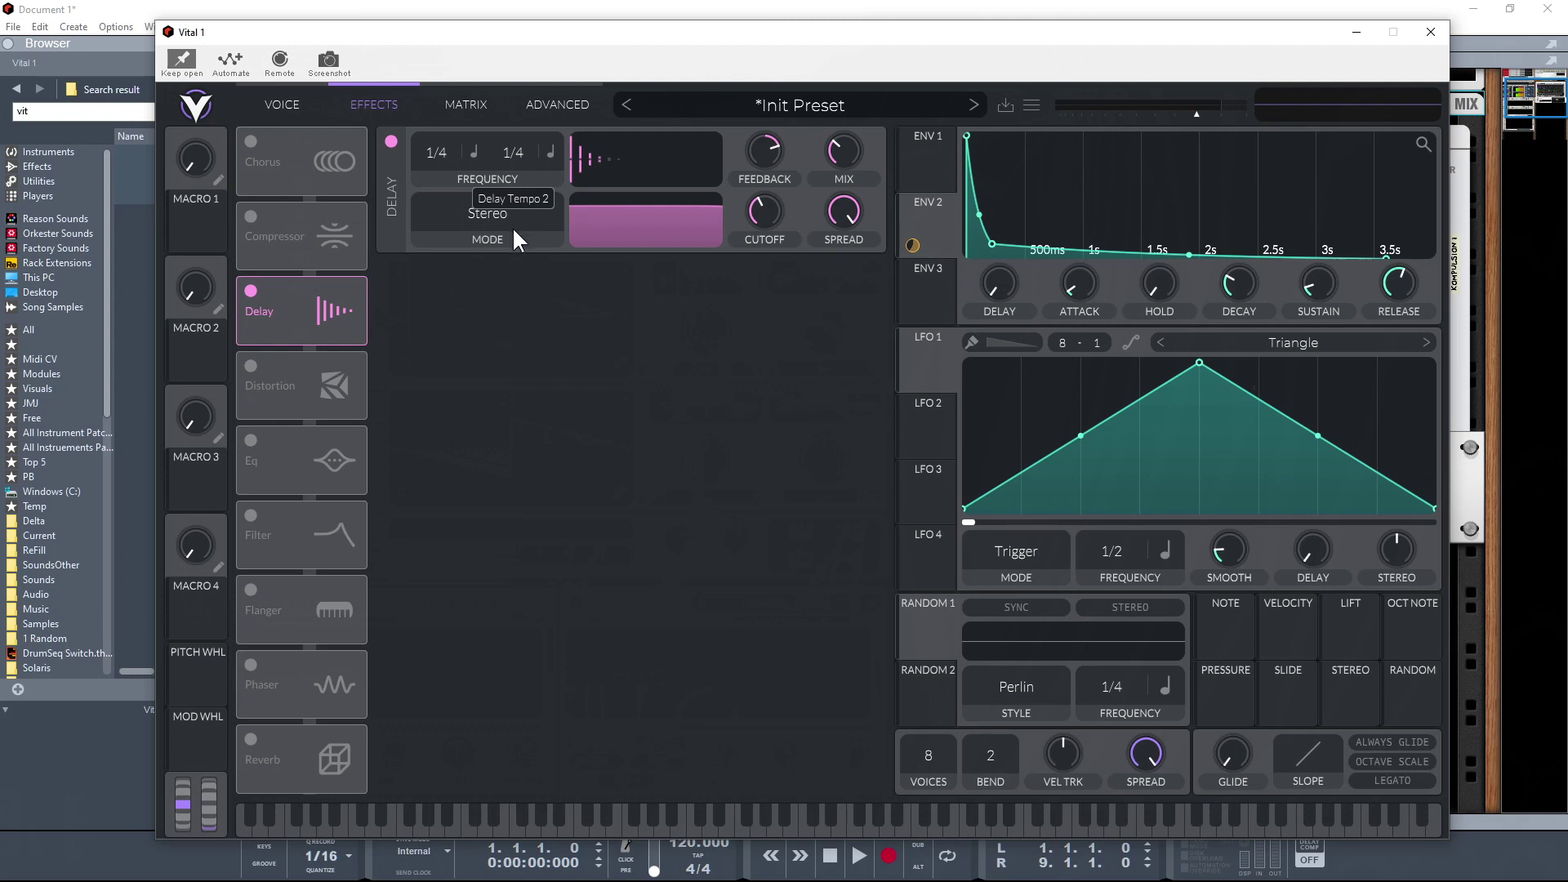
{"action": "left_click_drag", "start_coordinate": [511, 235], "coordinate": [512, 250]}
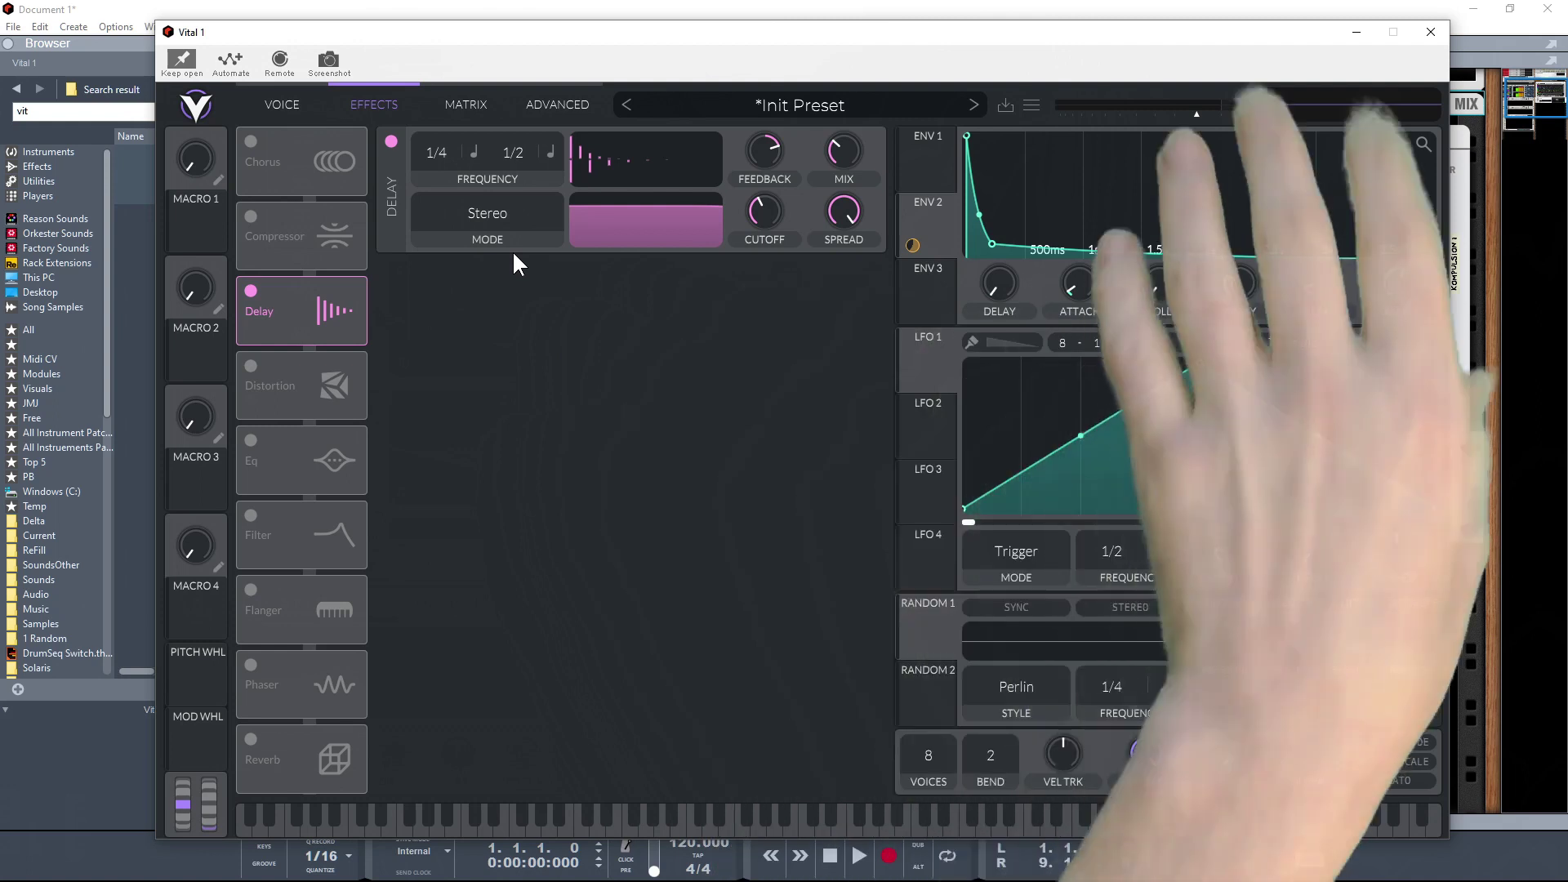
- Switch both delay frequencies to Tempo Dotted sync
{"action": "left_click", "coordinate": [474, 151]}
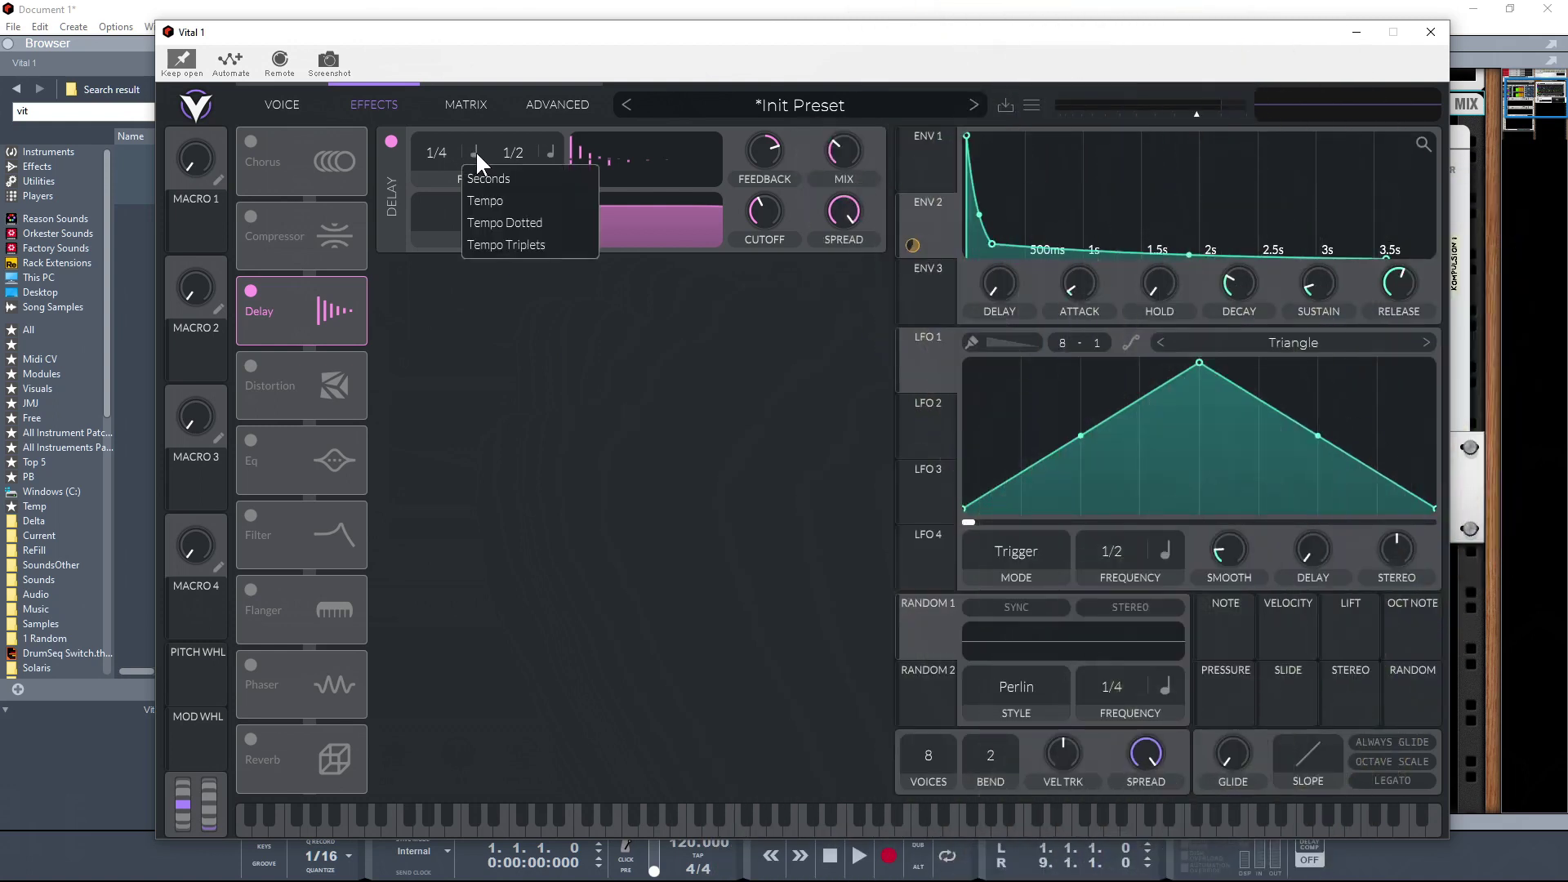
{"action": "left_click", "coordinate": [499, 223]}
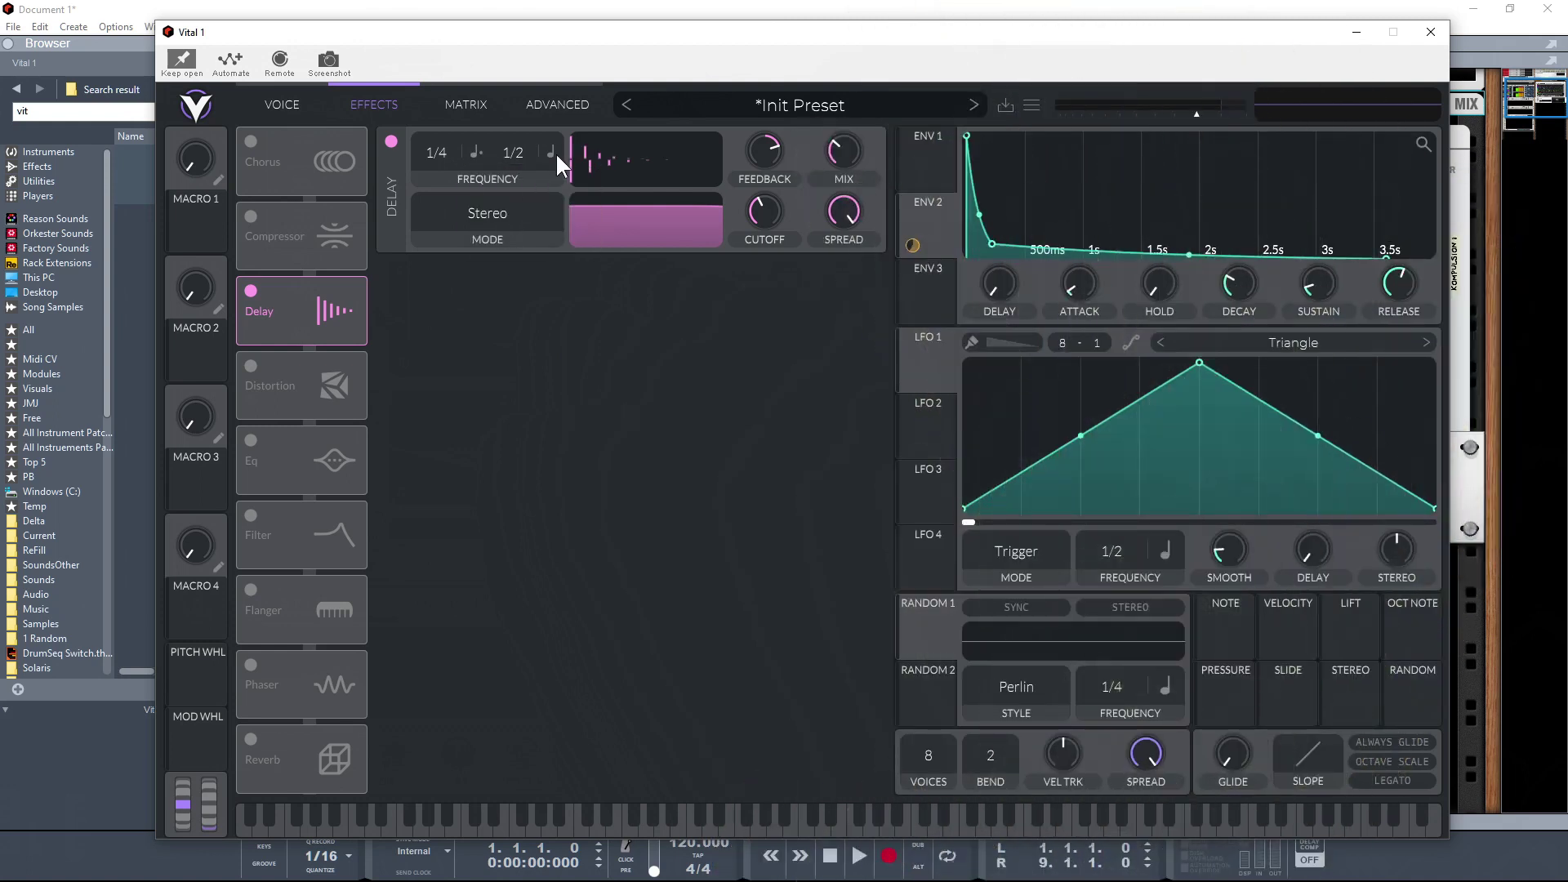
{"action": "left_click", "coordinate": [548, 152]}
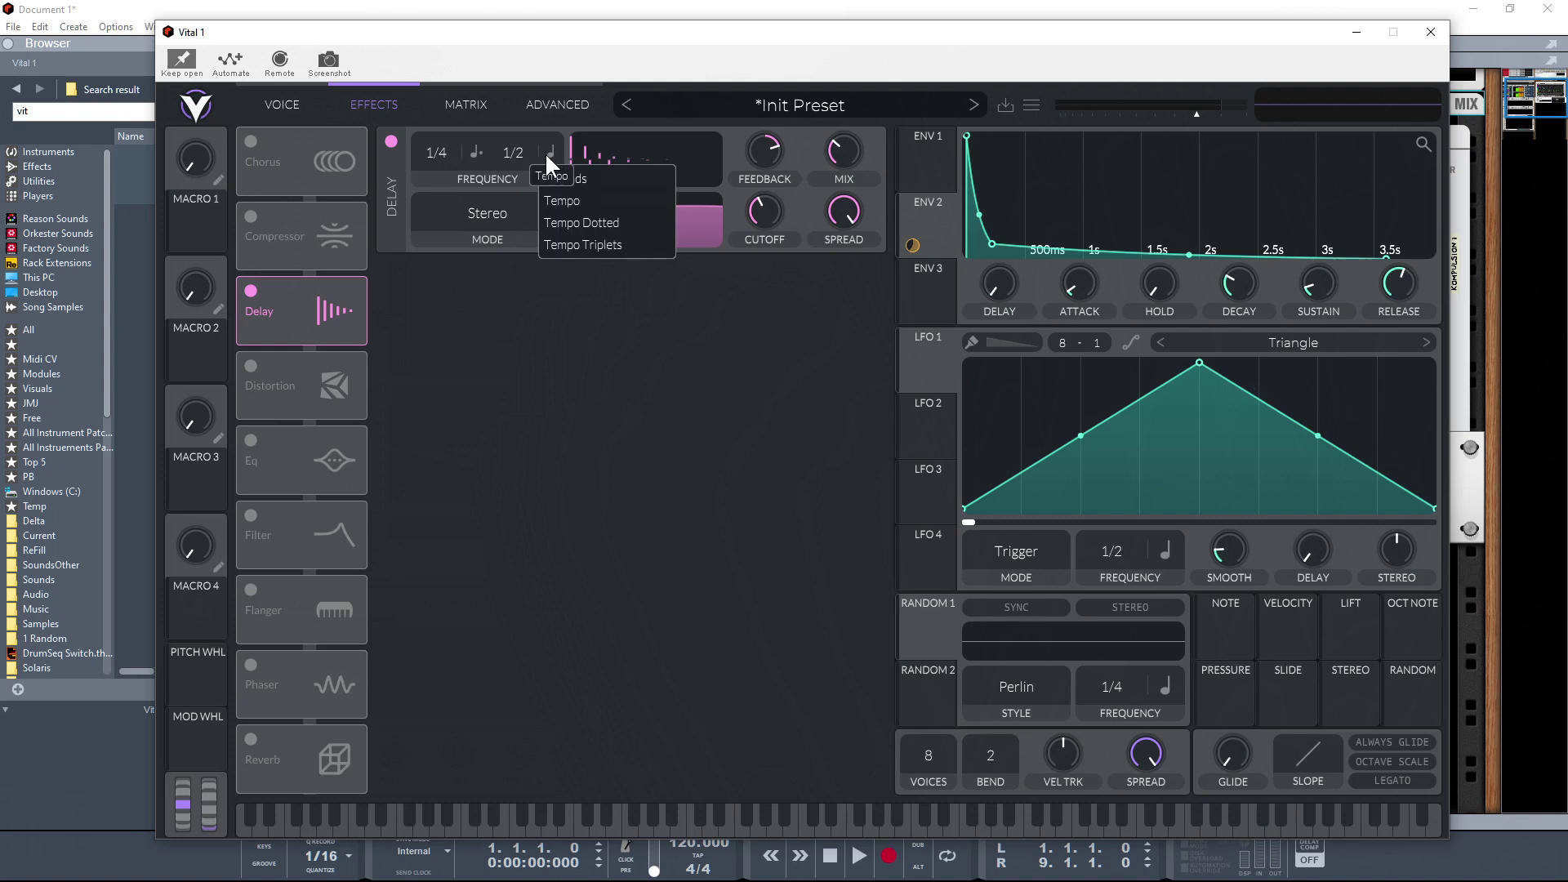
{"action": "left_click", "coordinate": [576, 221]}
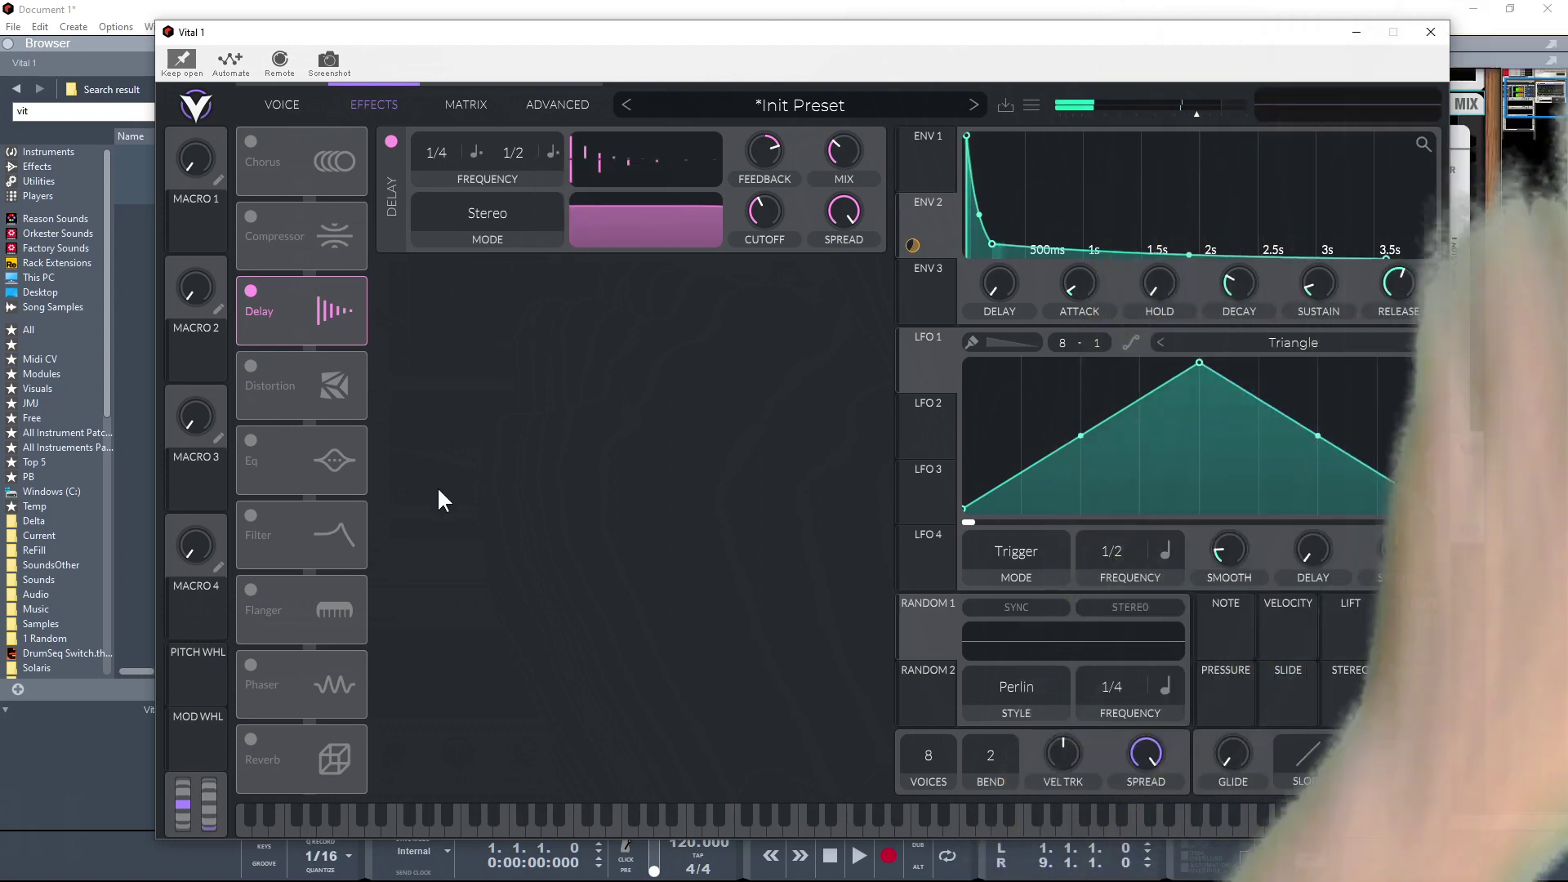
- Add a phaser with a reduced mix, and a reverb with its low shelf cut and its mix raised
{"action": "left_click", "coordinate": [252, 664]}
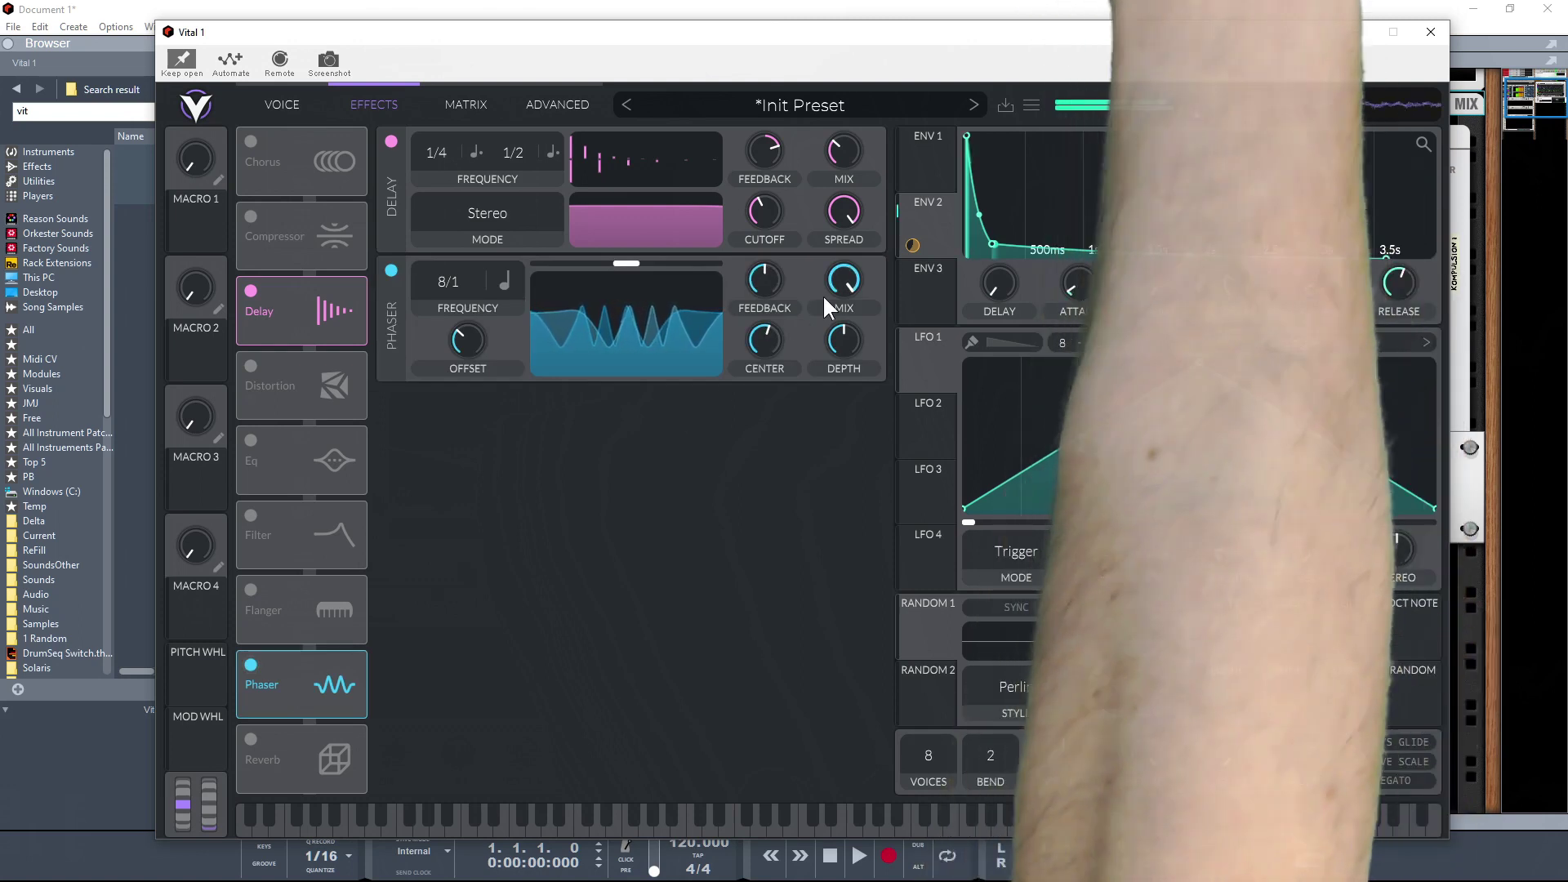
{"action": "left_click_drag", "start_coordinate": [842, 282], "coordinate": [840, 370]}
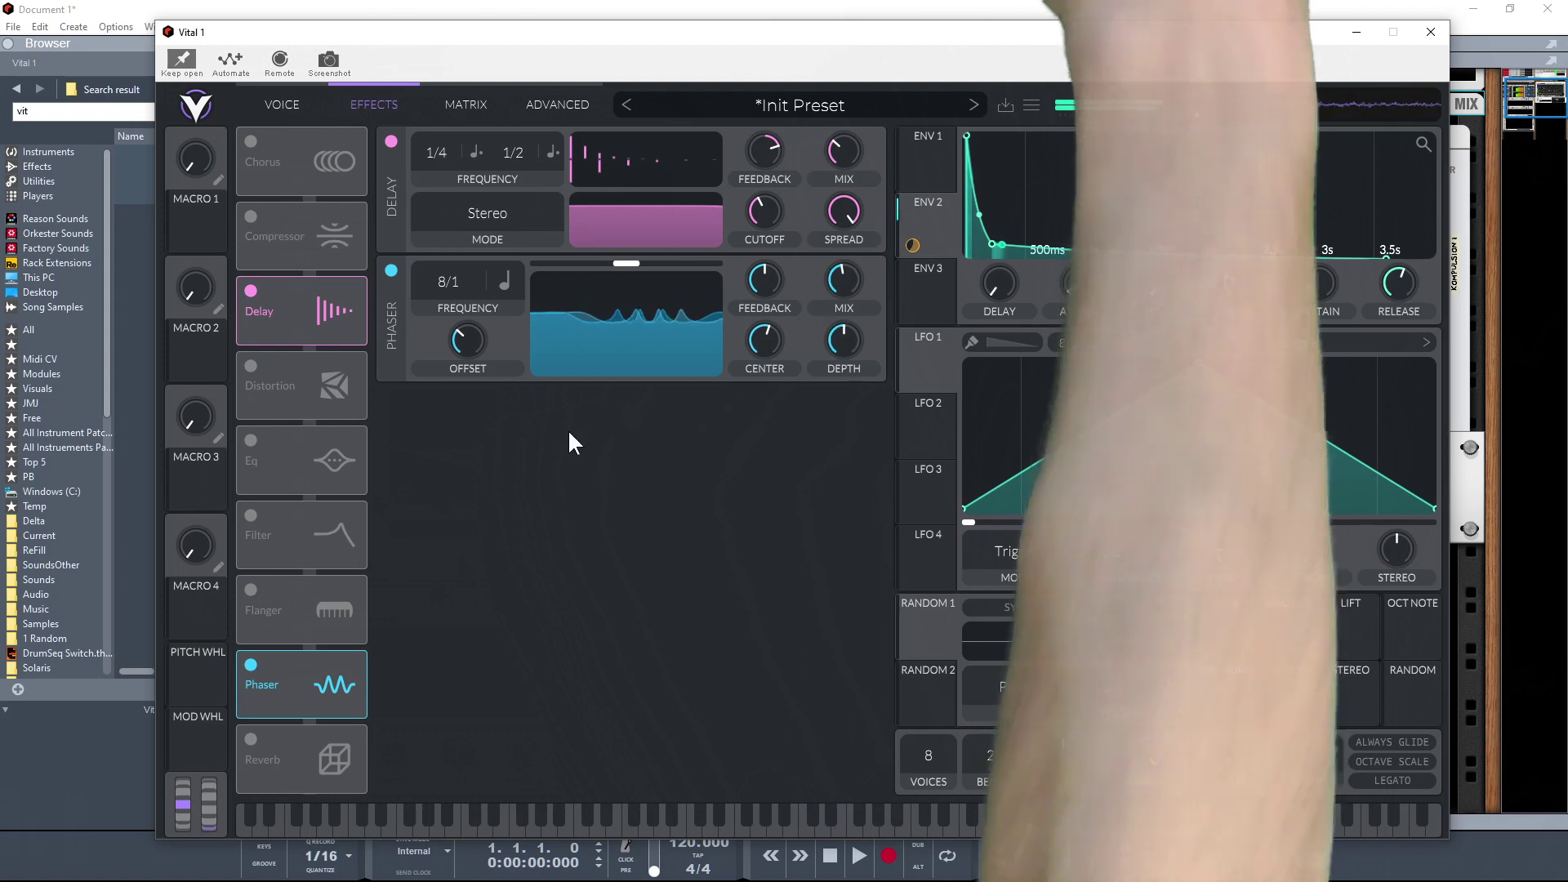
{"action": "left_click", "coordinate": [250, 738]}
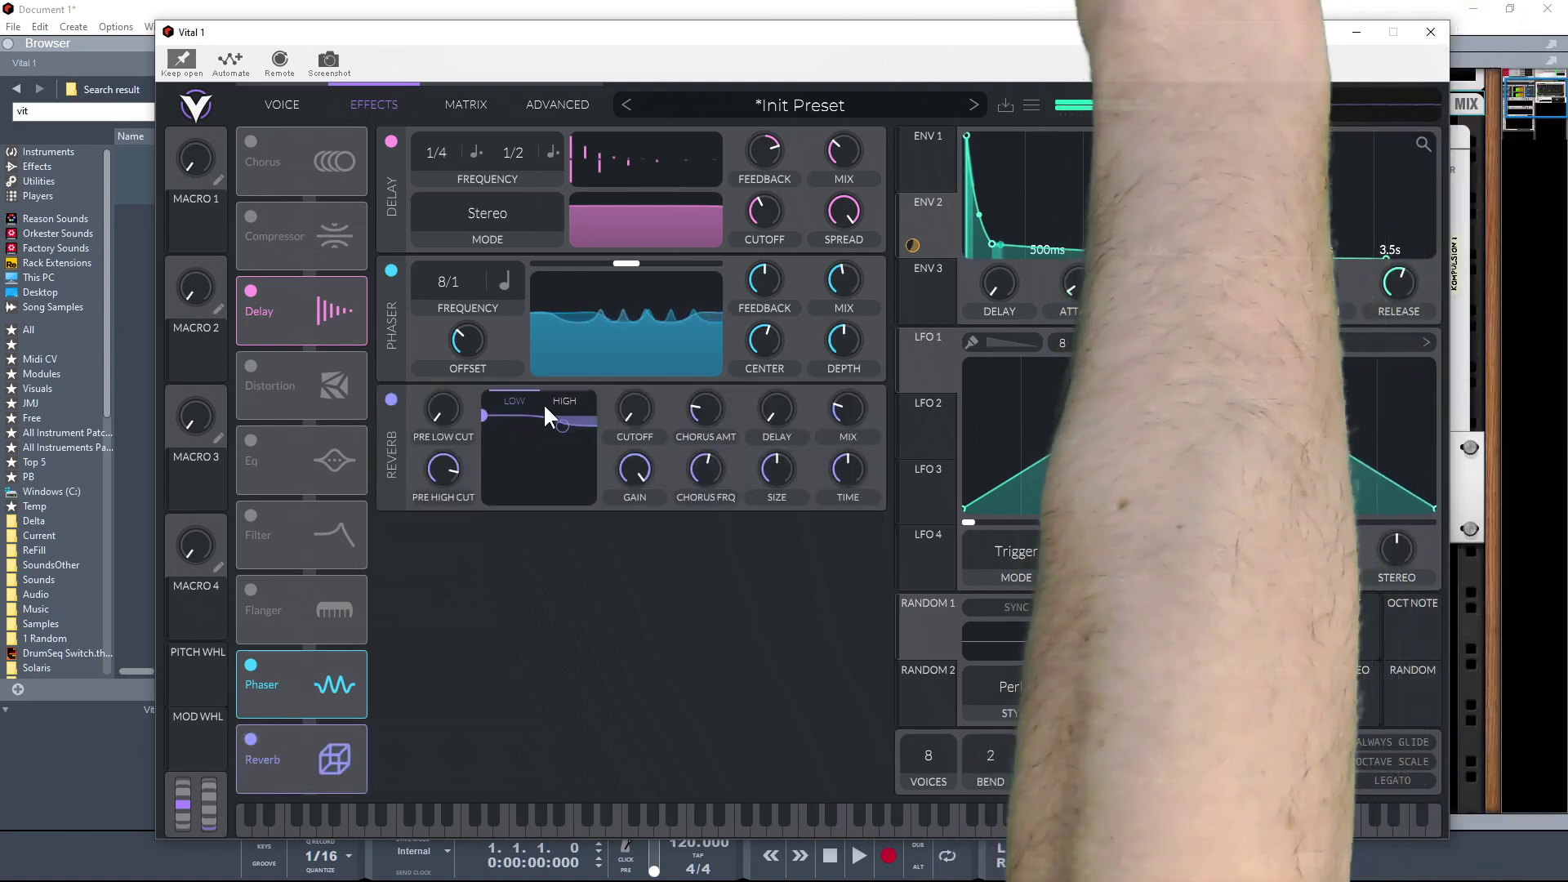
{"action": "left_click_drag", "start_coordinate": [483, 415], "coordinate": [553, 490]}
{"action": "left_click_drag", "start_coordinate": [562, 422], "coordinate": [539, 479]}
{"action": "mouse_move", "coordinate": [843, 415]}
{"action": "left_mouse_down"}
{"action": "mouse_move", "coordinate": [858, 374]}
{"action": "mouse_move", "coordinate": [864, 395]}
{"action": "left_mouse_up"}
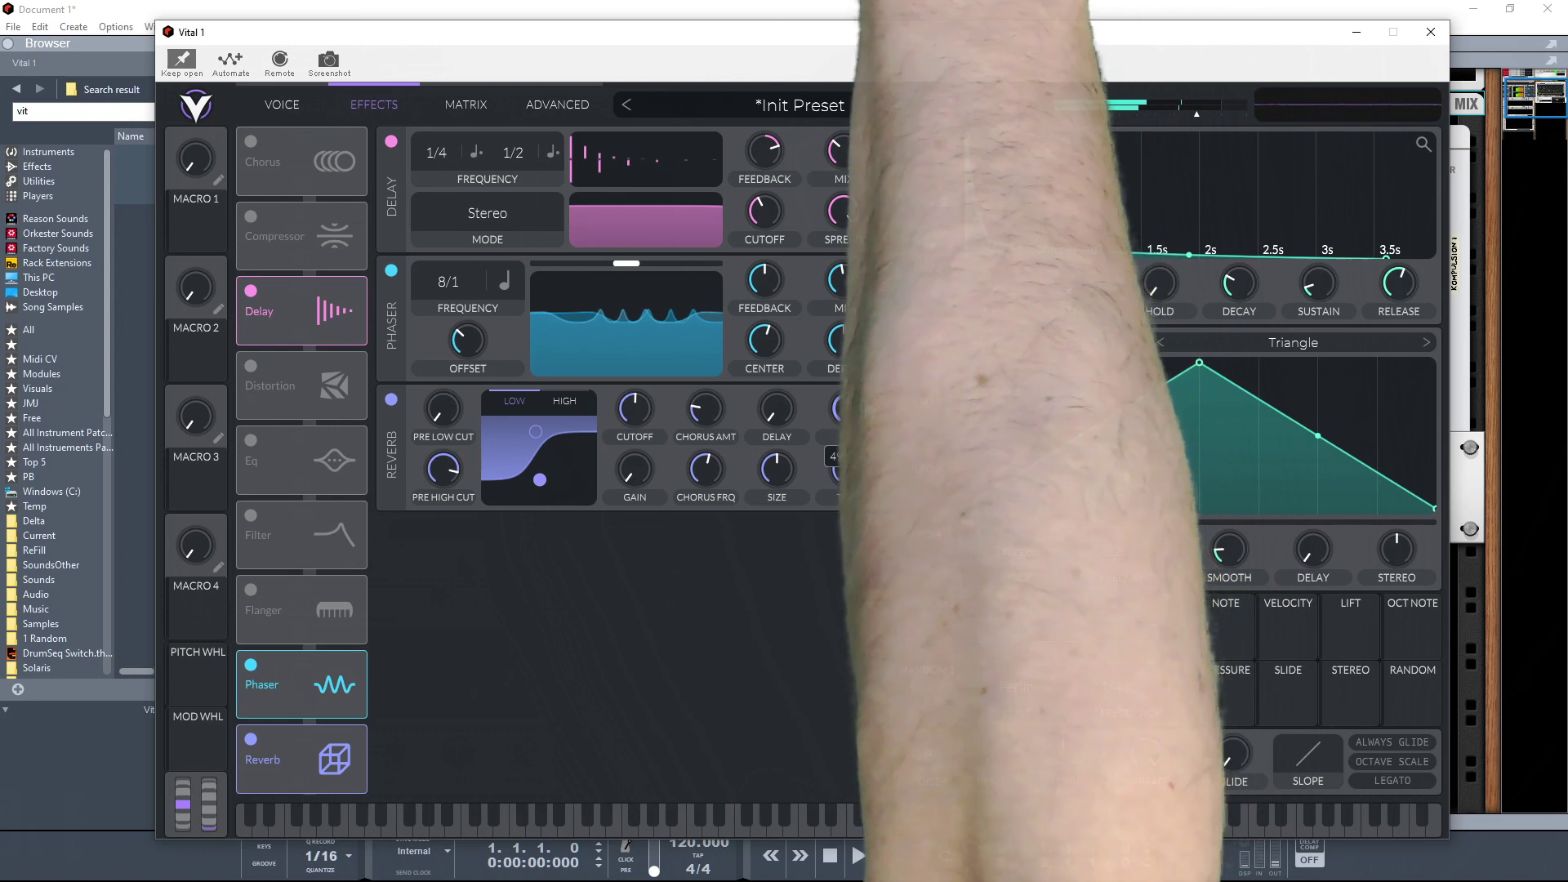
{"action": "mouse_move", "coordinate": [845, 276]}
{"action": "left_click_drag", "start_coordinate": [844, 276], "coordinate": [846, 279]}
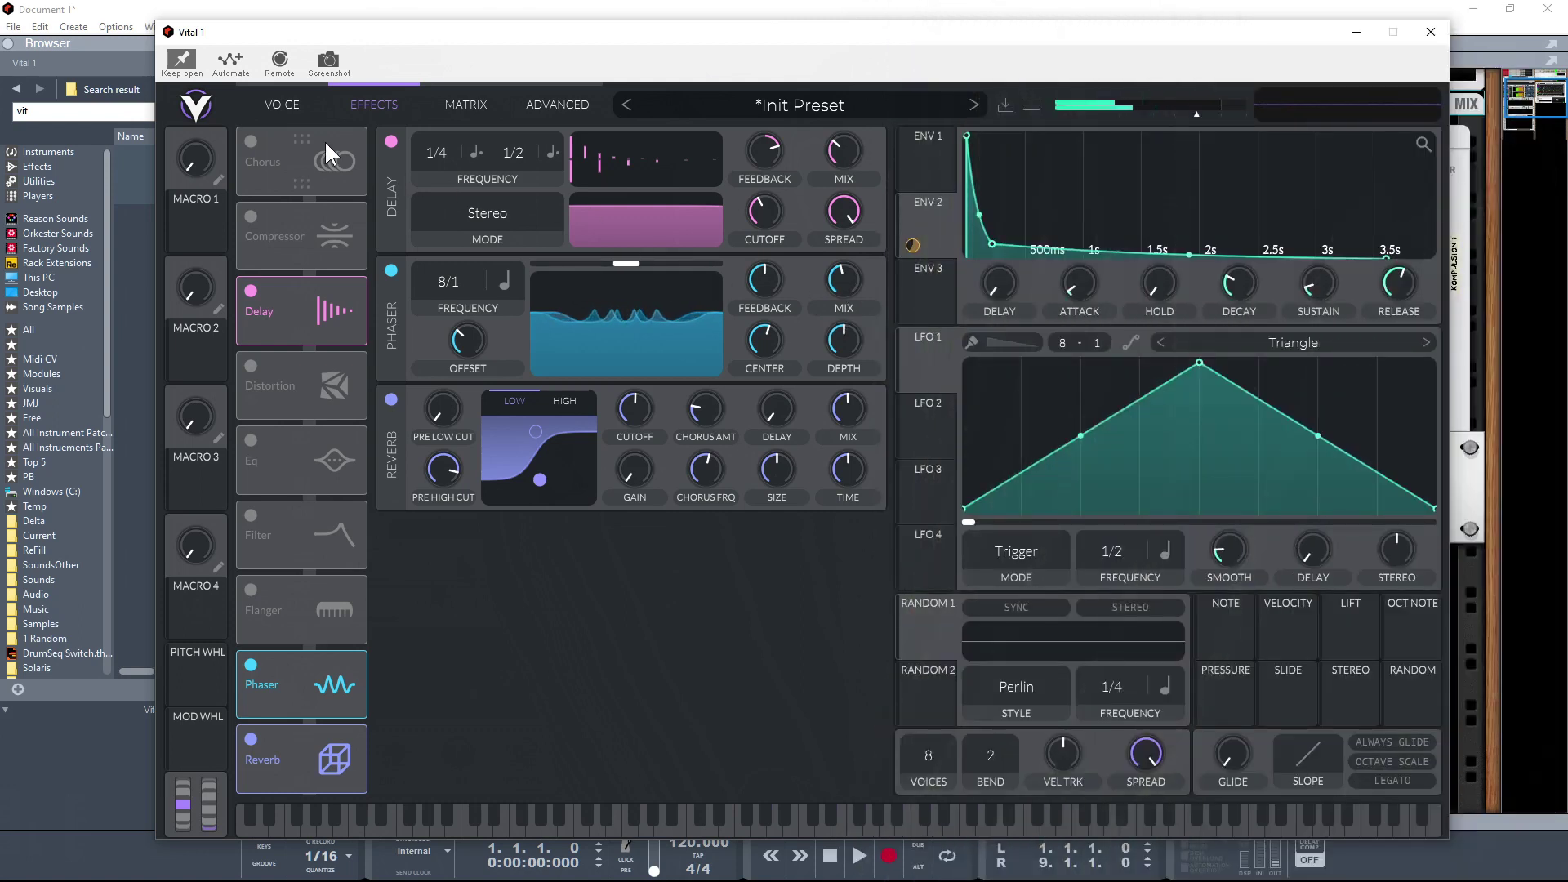
- Enable oscillator 2 and transpose it up 12 semitones
{"action": "left_click", "coordinate": [279, 100]}
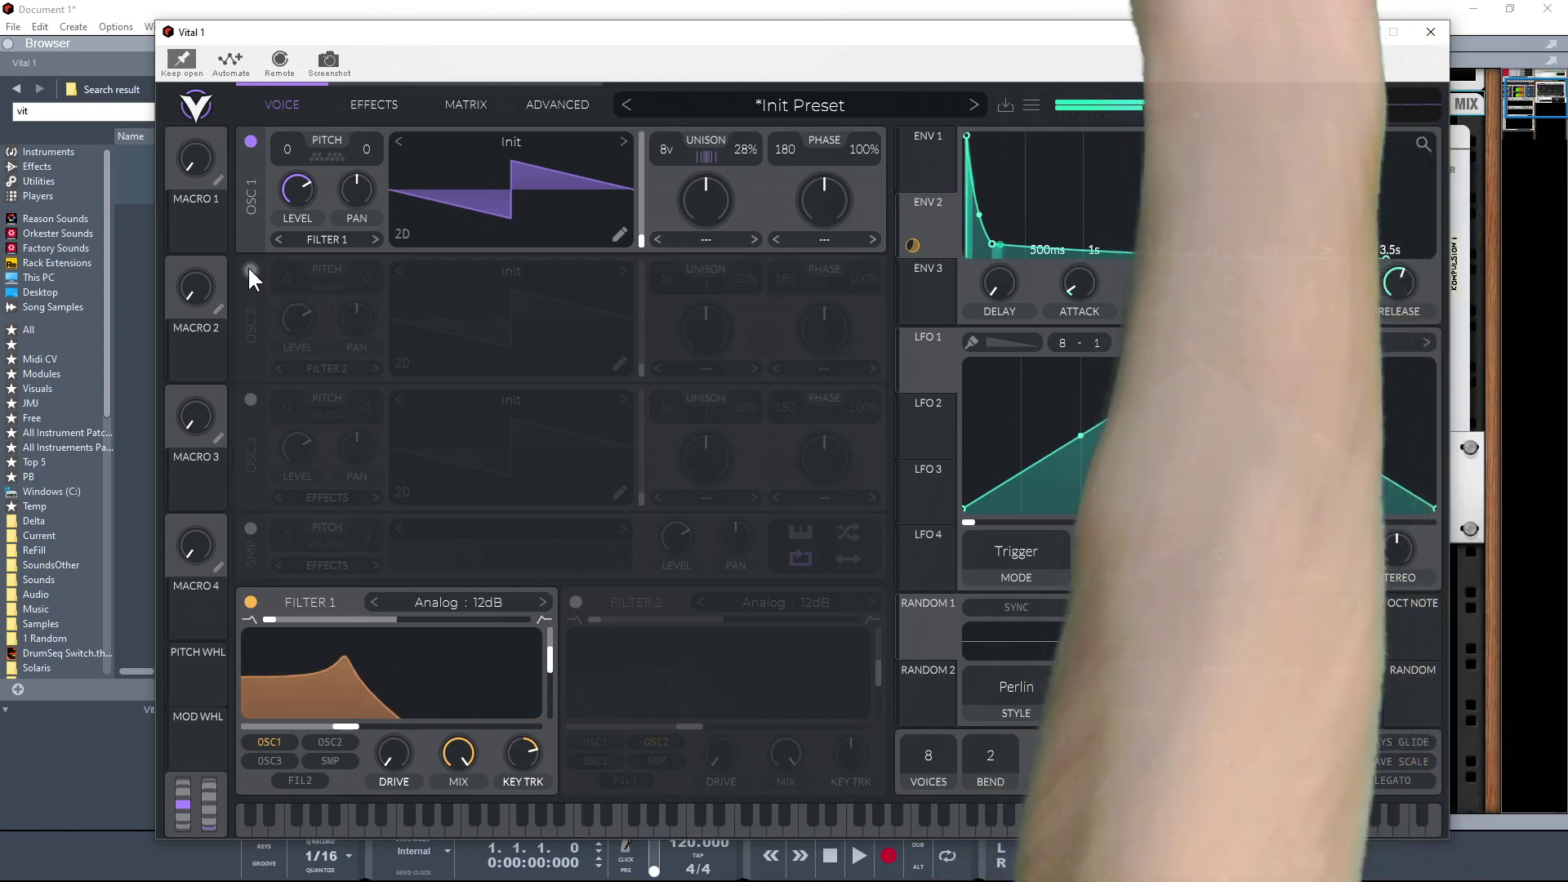
{"action": "left_click", "coordinate": [251, 270]}
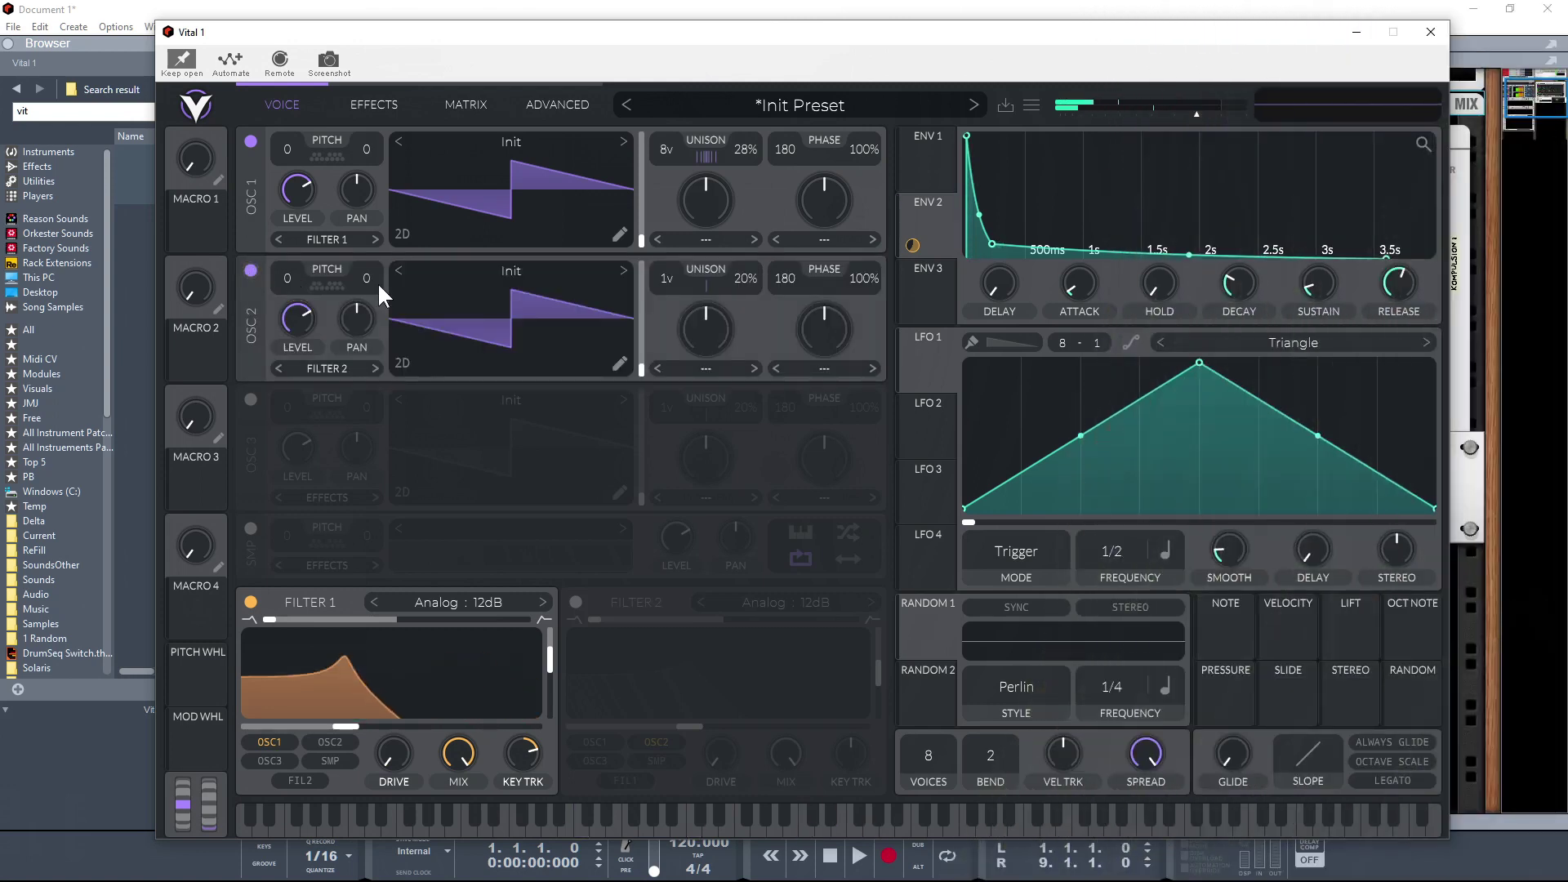
{"action": "left_click_drag", "start_coordinate": [286, 272], "coordinate": [292, 192]}
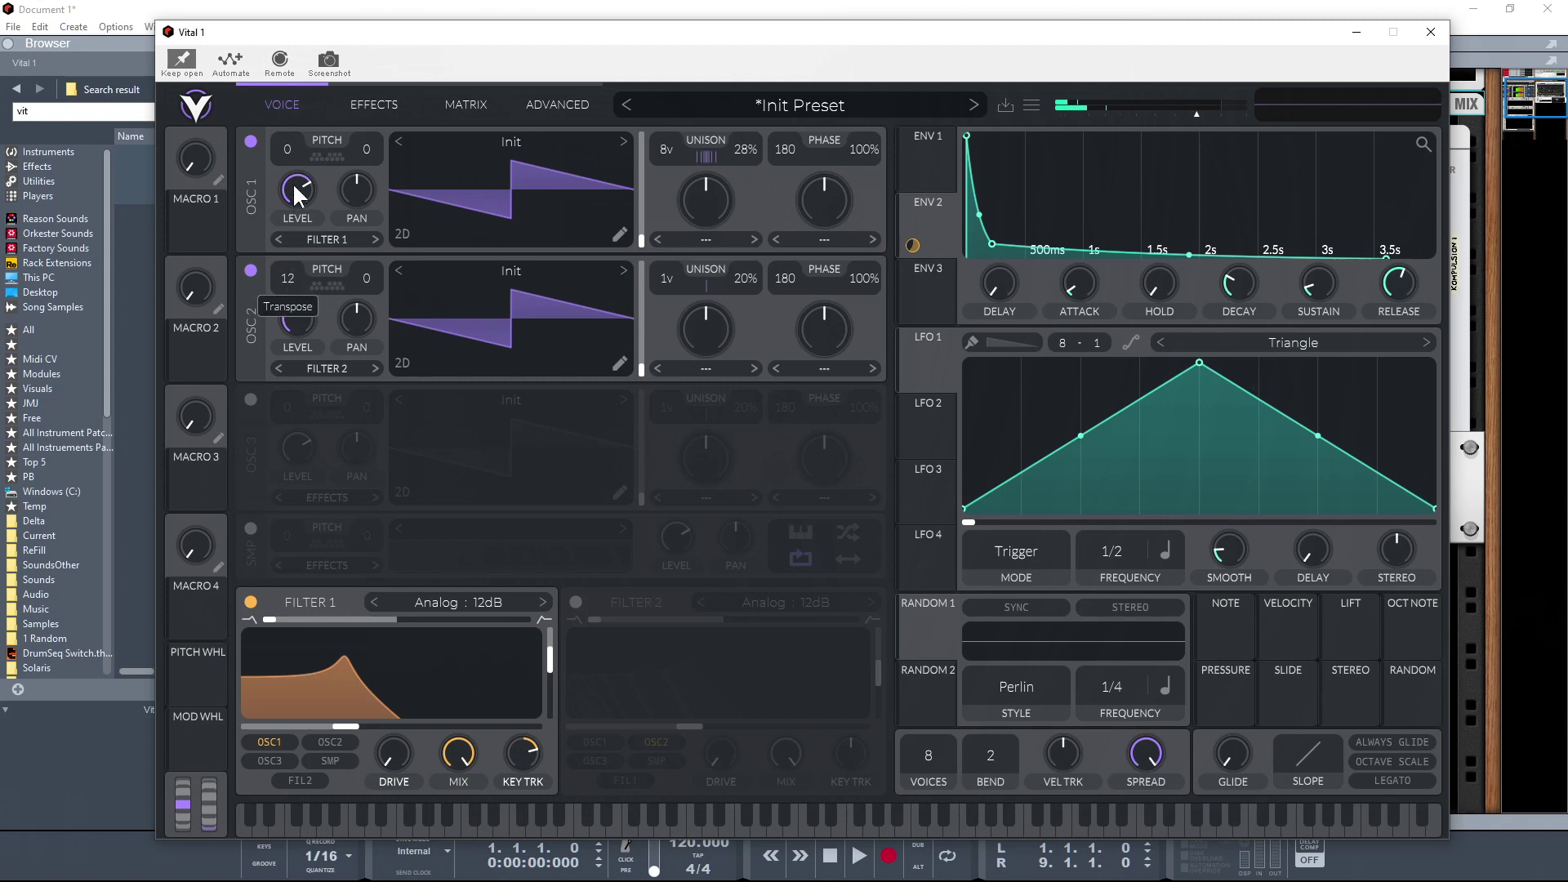
- Load the Classic Fade wavetable into oscillator 2 and raise its wave frame position slightly
{"action": "left_click", "coordinate": [510, 270]}
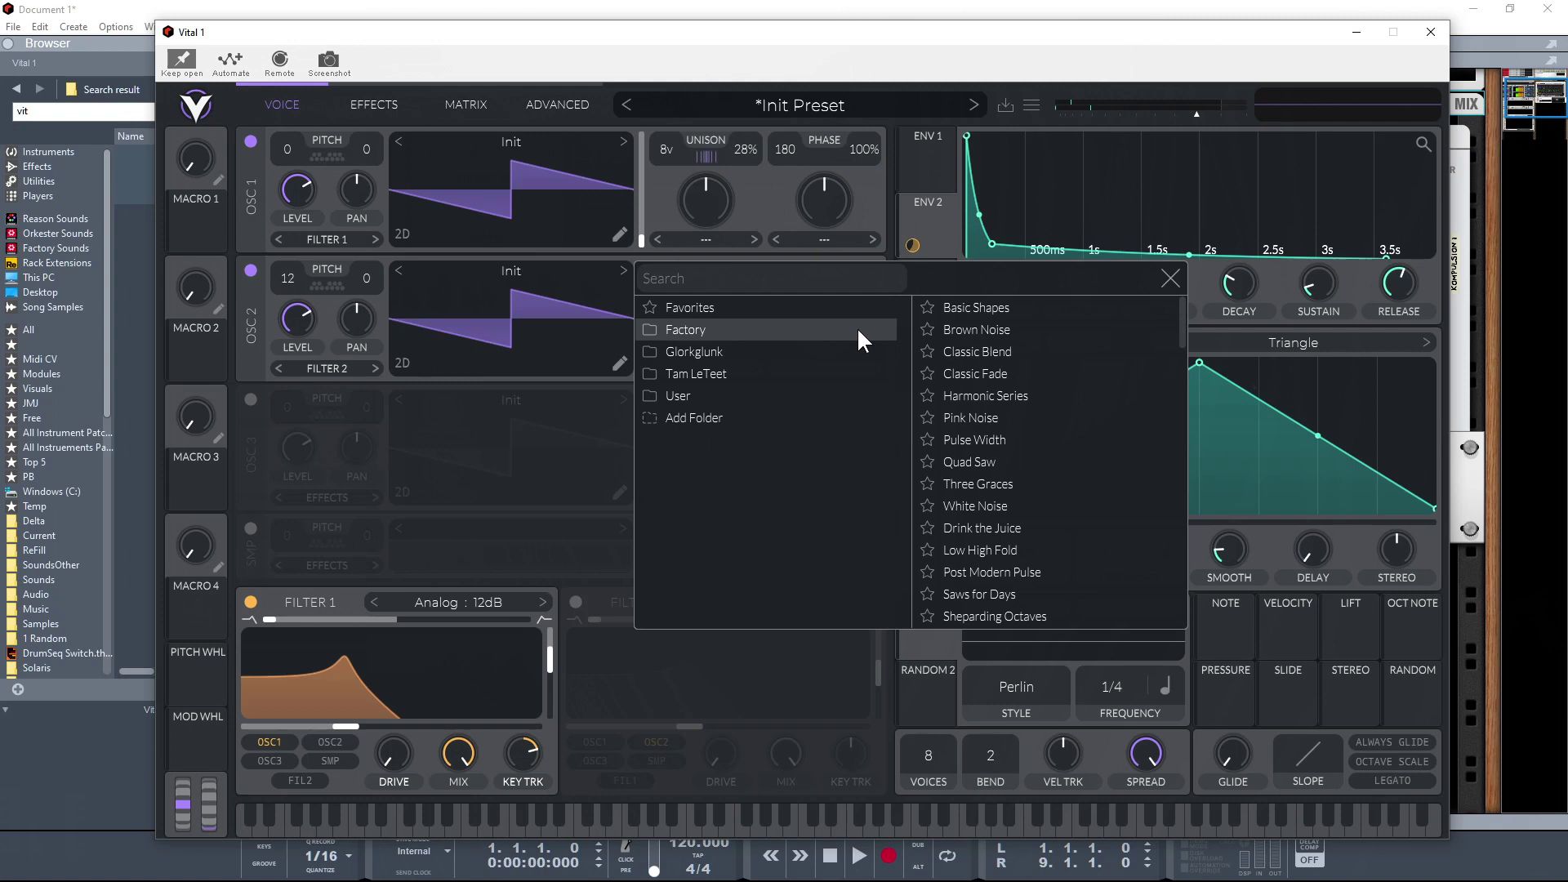
{"action": "left_click", "coordinate": [992, 371]}
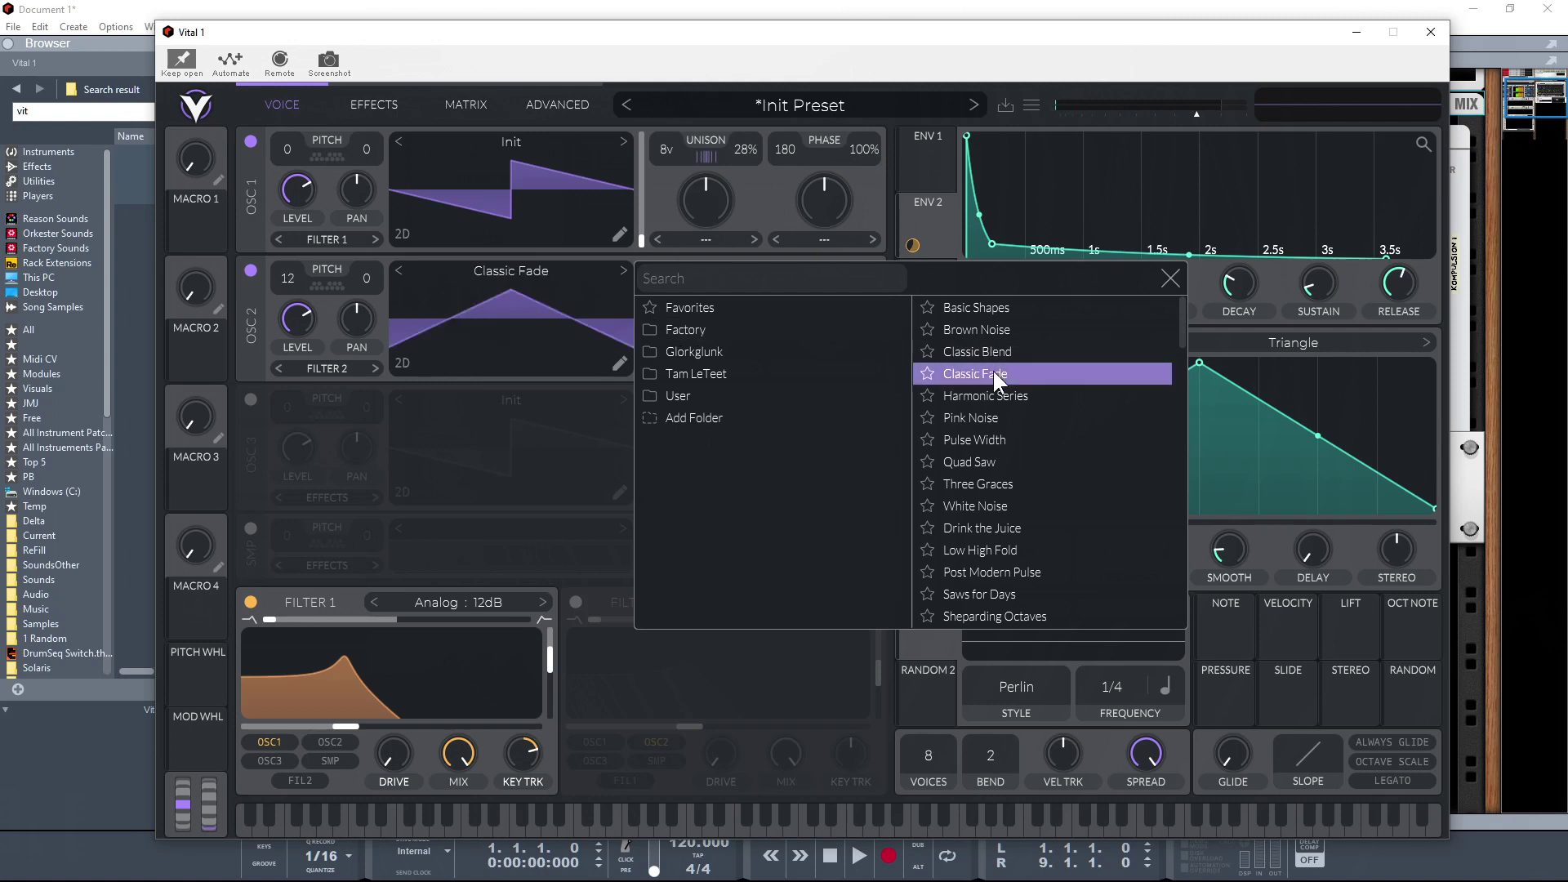
{"action": "left_click", "coordinate": [540, 352]}
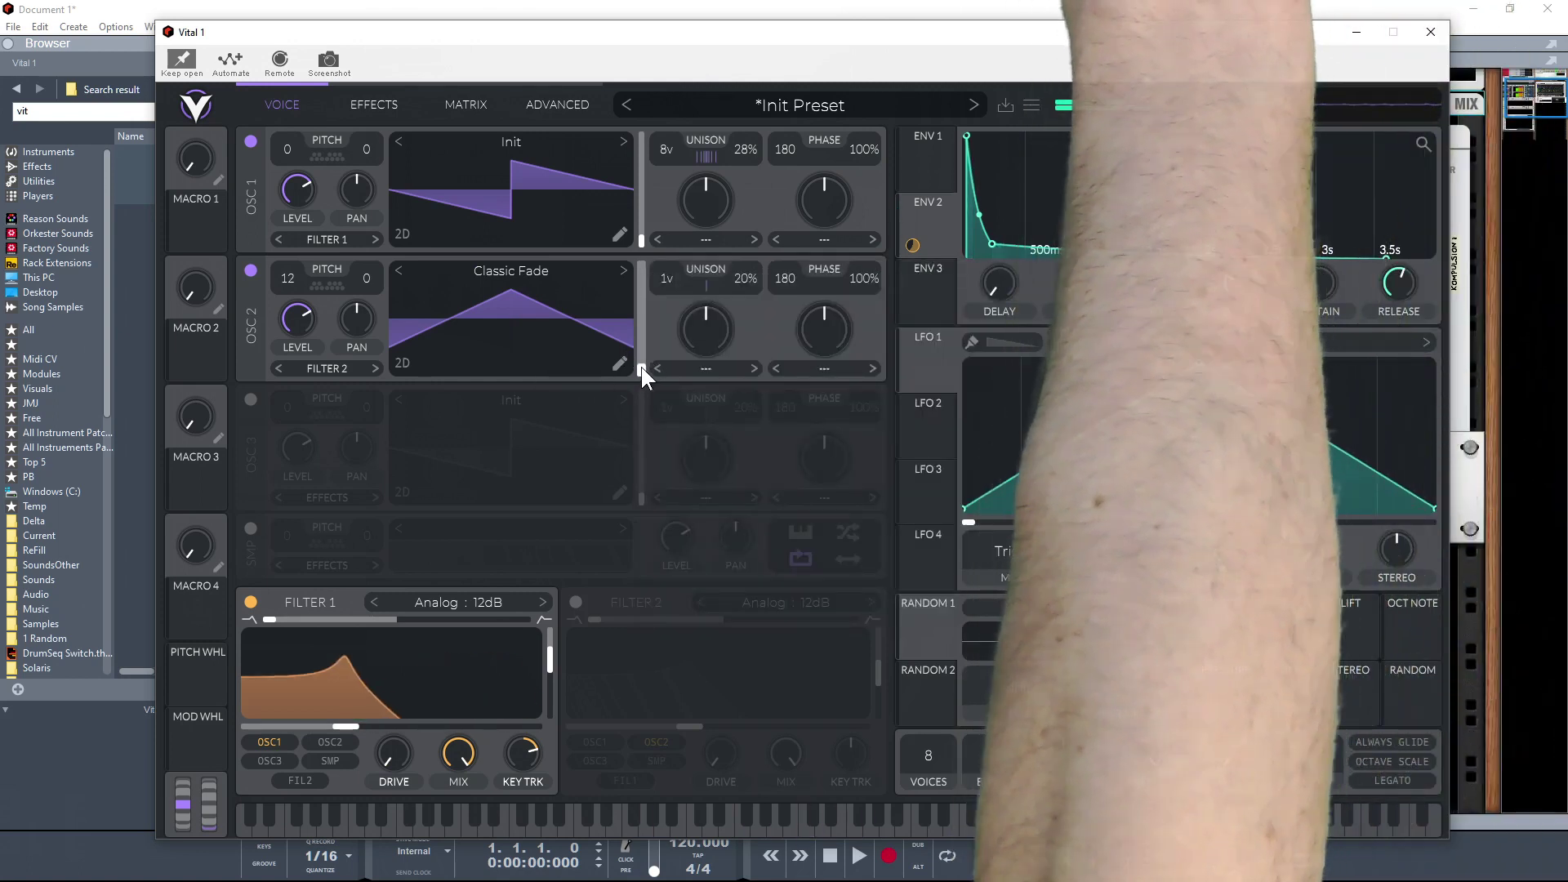
{"action": "mouse_move", "coordinate": [640, 366]}
{"action": "left_mouse_down"}
{"action": "mouse_move", "coordinate": [639, 273]}
{"action": "mouse_move", "coordinate": [640, 351]}
{"action": "left_mouse_up"}
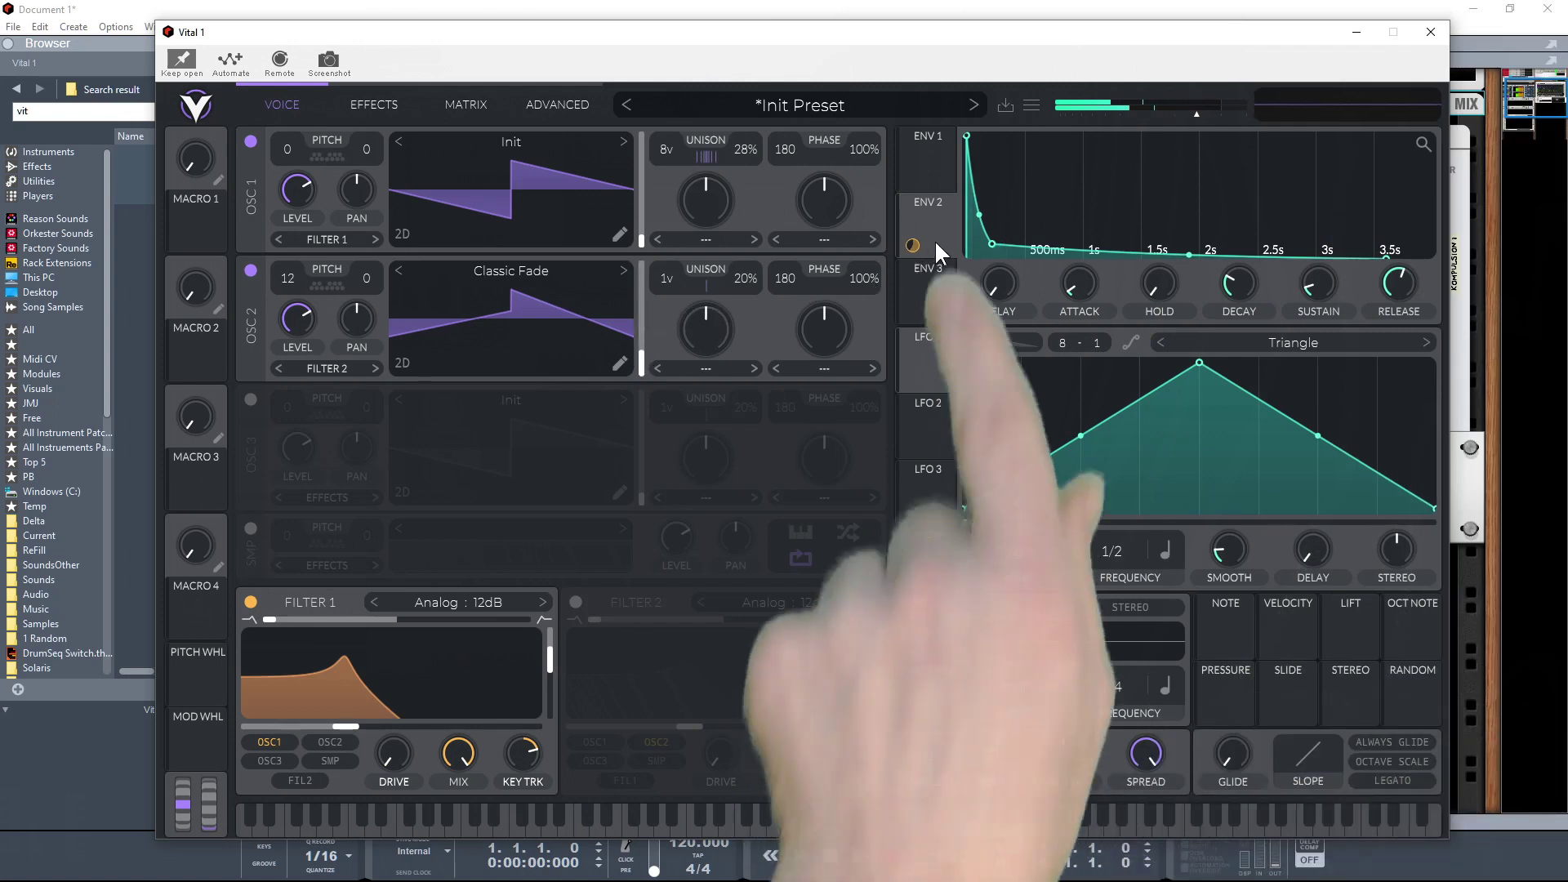
- Modulate oscillator 2's wave frame with envelope 2, starting from a lowered frame position, and route the oscillator to Filter 1
{"action": "left_click_drag", "start_coordinate": [913, 245], "coordinate": [634, 325]}
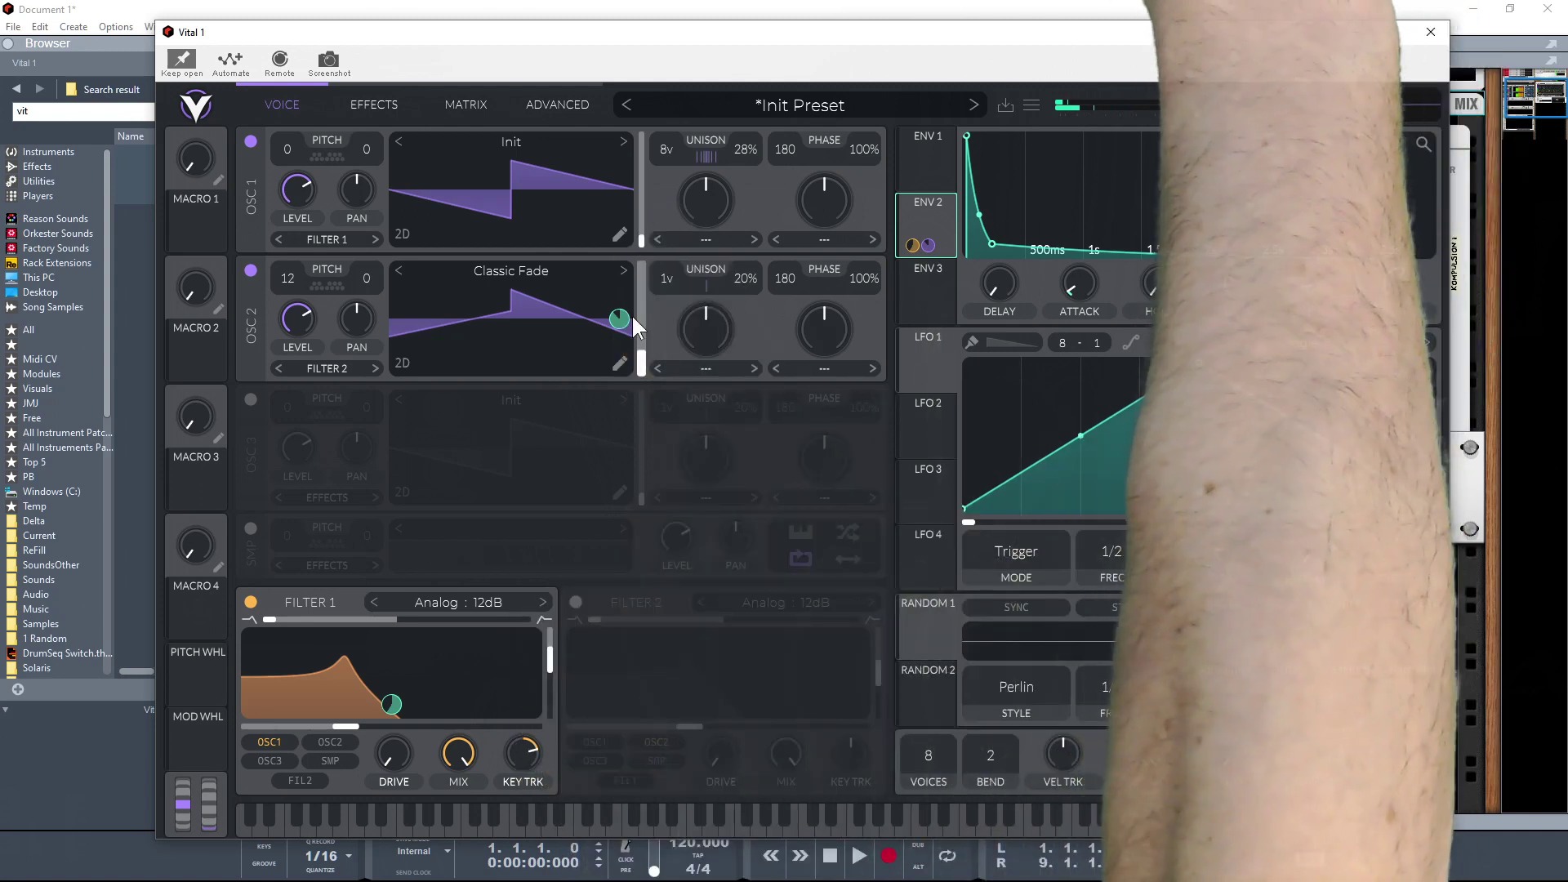
{"action": "left_click_drag", "start_coordinate": [619, 316], "coordinate": [619, 317]}
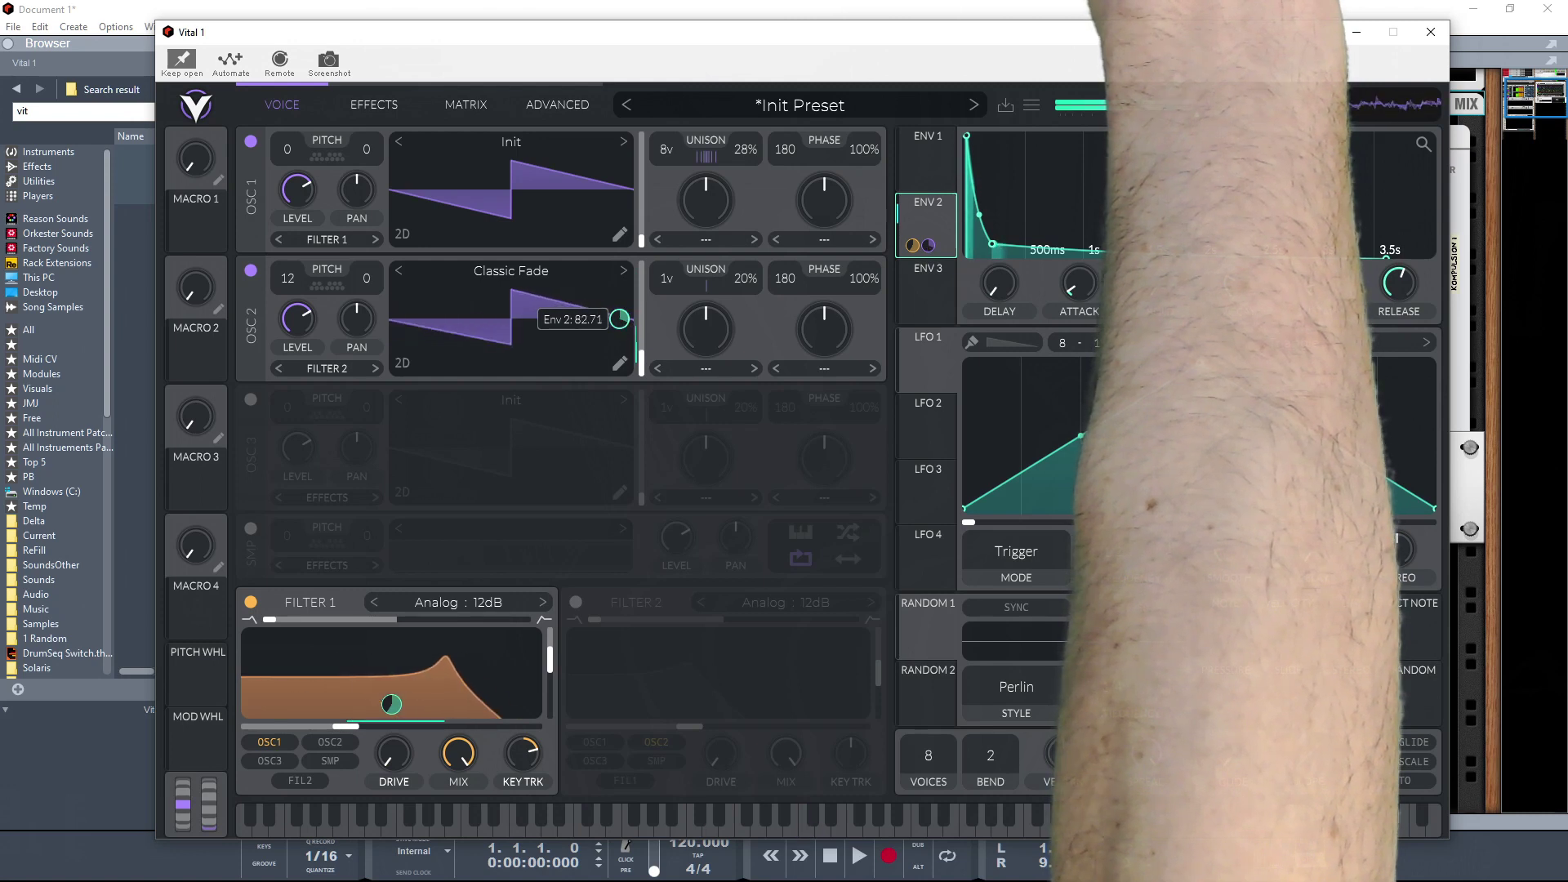
{"action": "left_click_drag", "start_coordinate": [640, 356], "coordinate": [619, 315]}
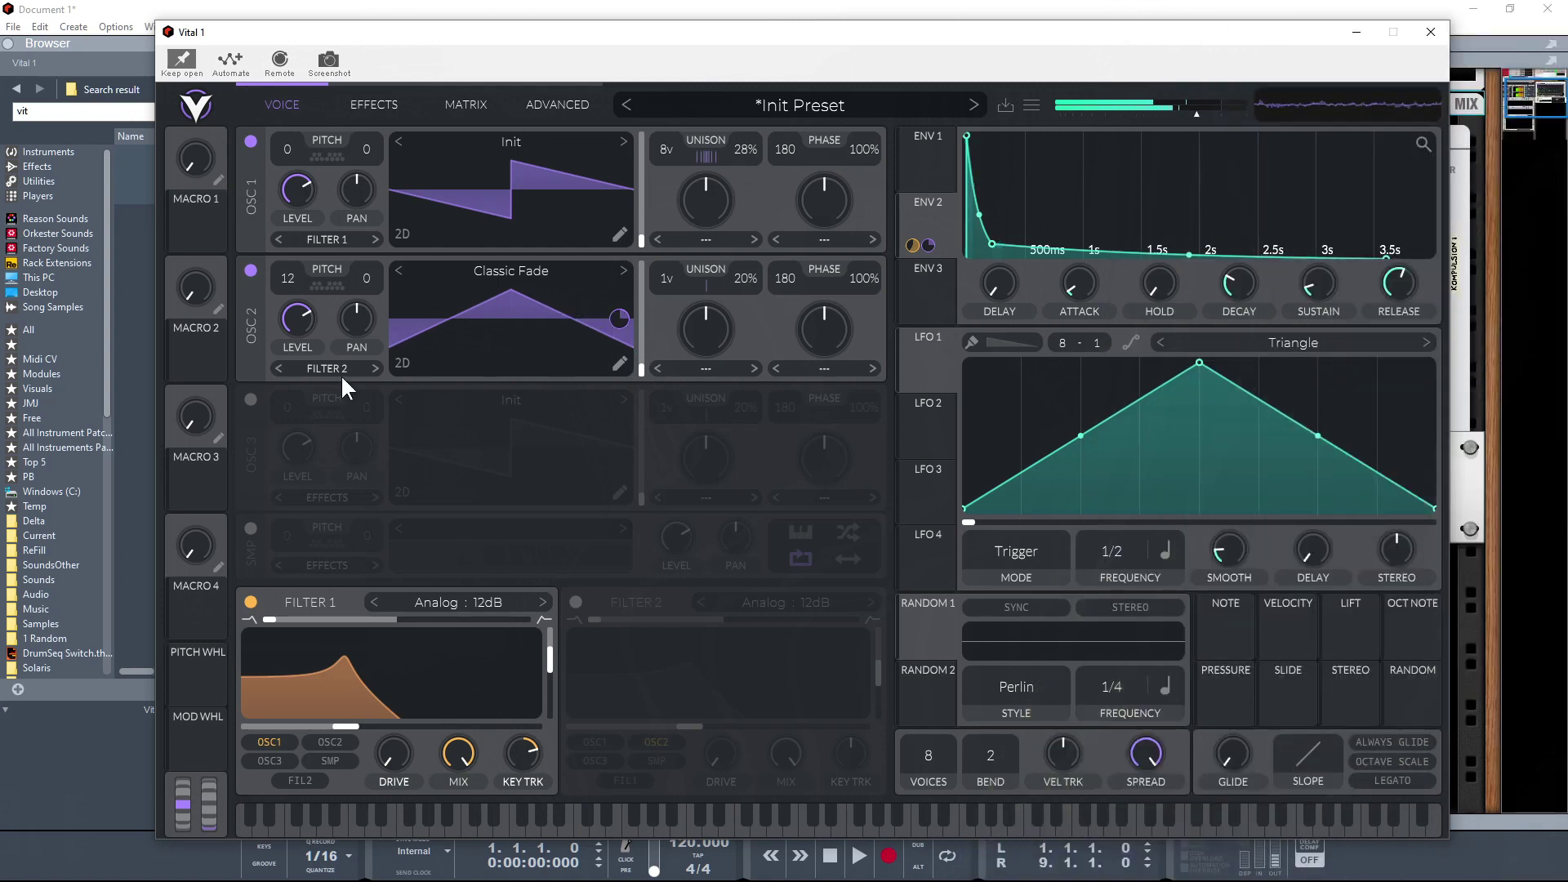
{"action": "left_click", "coordinate": [317, 367]}
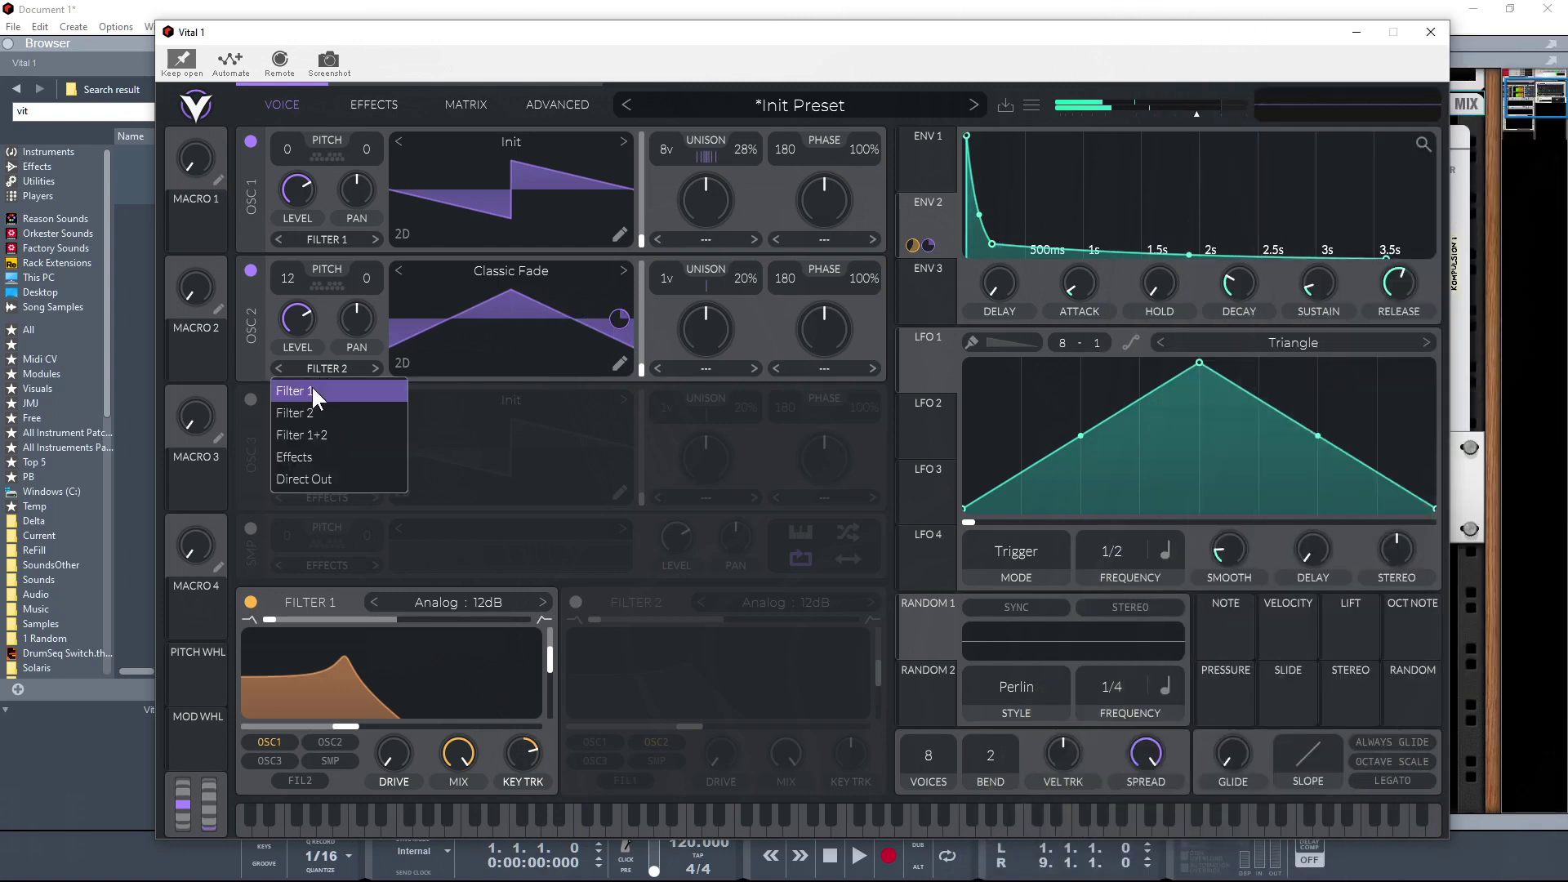
{"action": "left_click", "coordinate": [312, 385]}
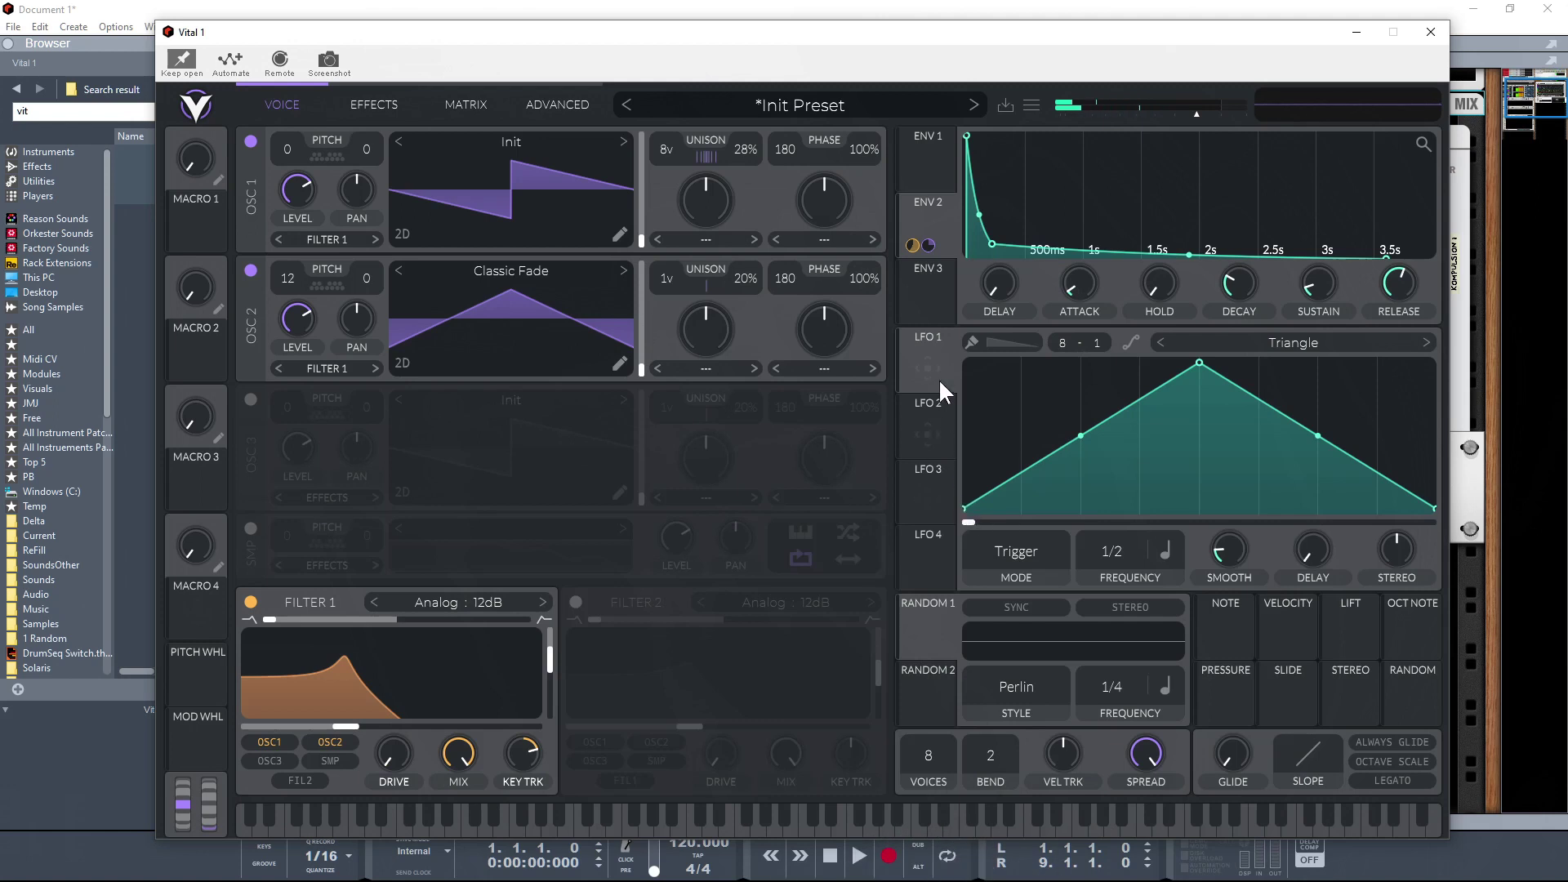
- Modulate the Filter 1 cutoff with LFO 1 and reduce the modulation to a small amount
{"action": "left_click_drag", "start_coordinate": [928, 366], "coordinate": [518, 640]}
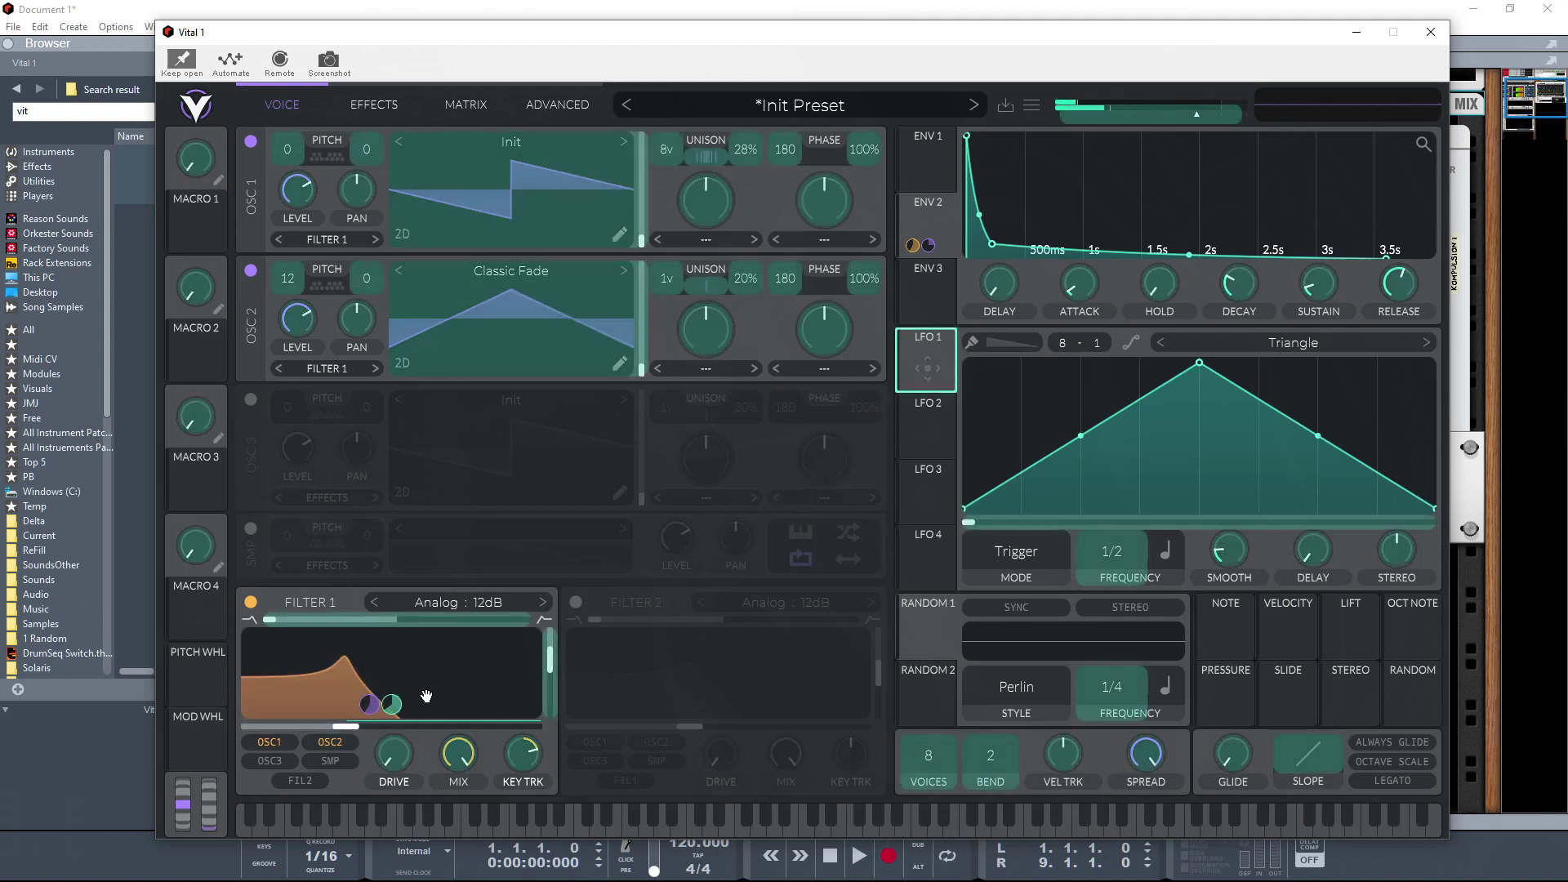
{"action": "left_click_drag", "start_coordinate": [426, 696], "coordinate": [398, 709]}
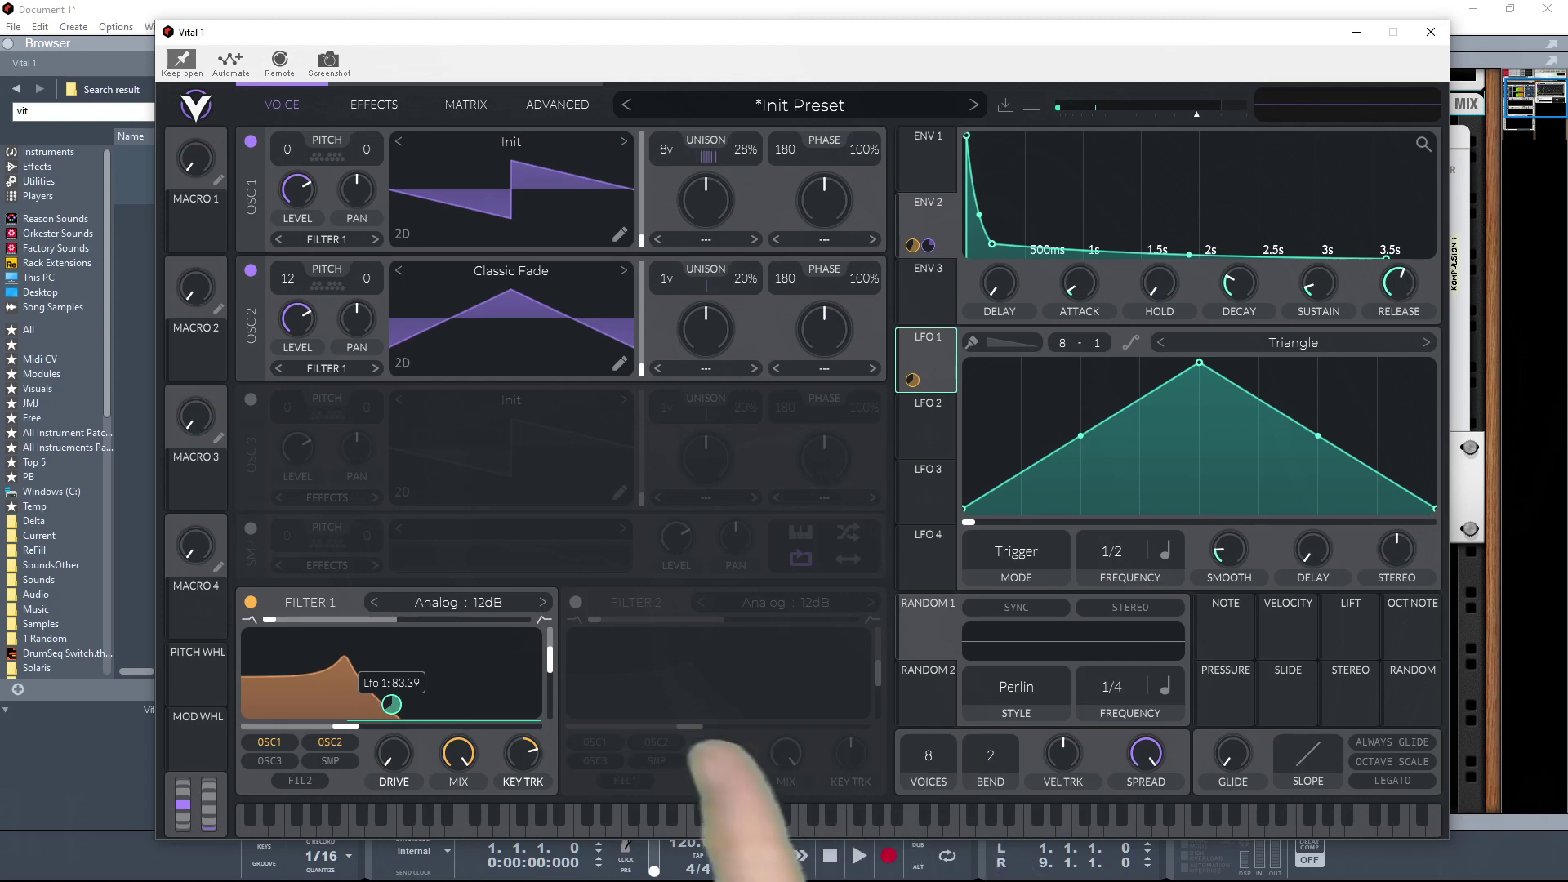
{"action": "left_click_drag", "start_coordinate": [391, 704], "coordinate": [391, 722]}
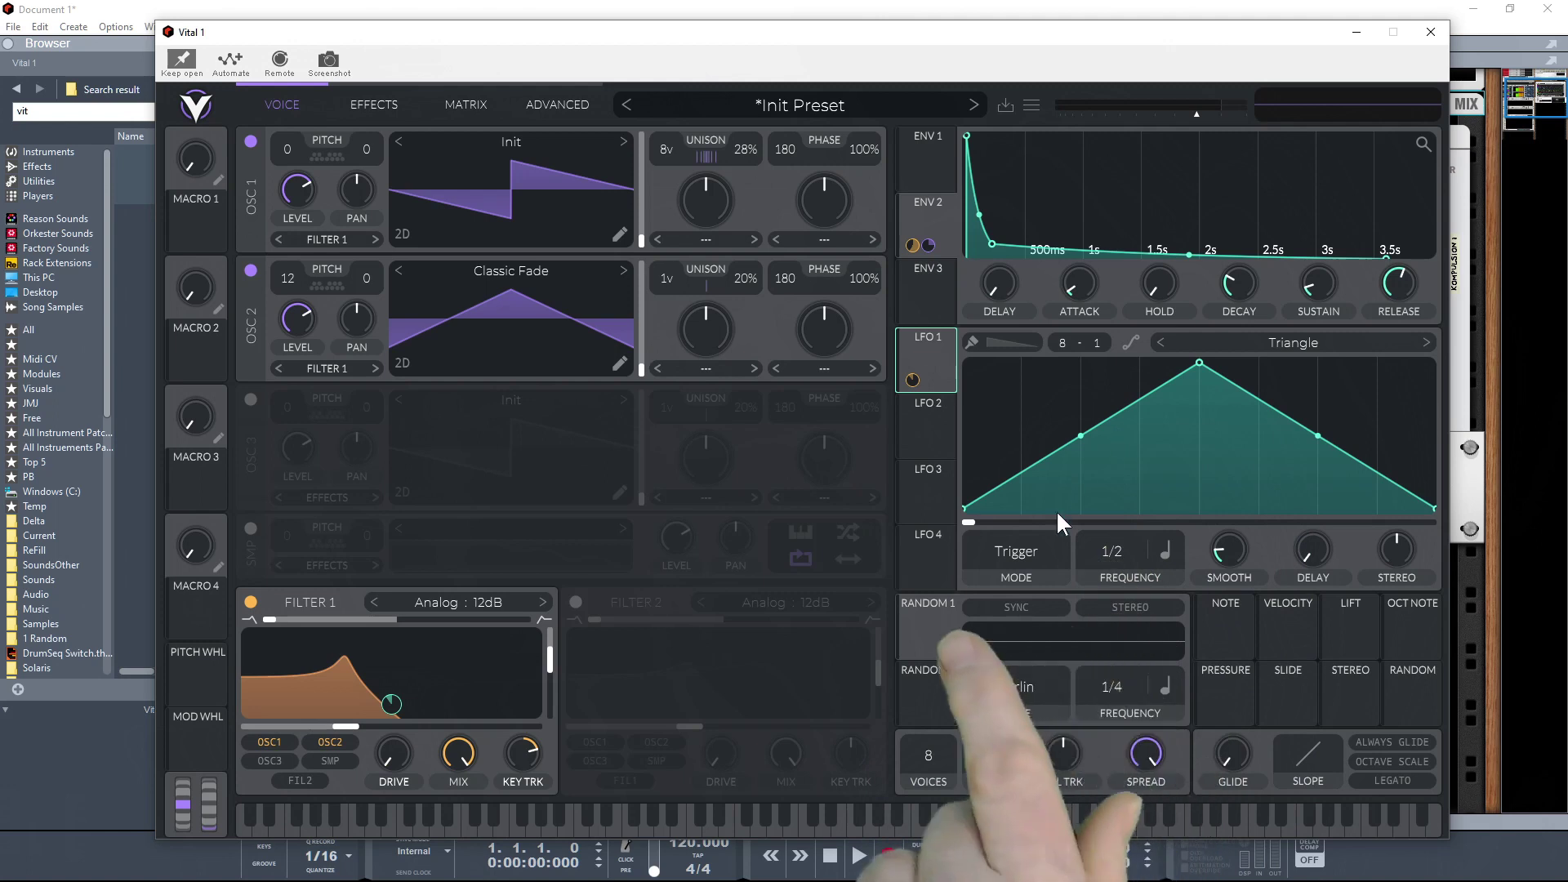
- Set LFO 1 to Sync mode with a 16/1 frequency and raise its triangle's end points to nearly a third of the height
{"action": "left_click", "coordinate": [1022, 550]}
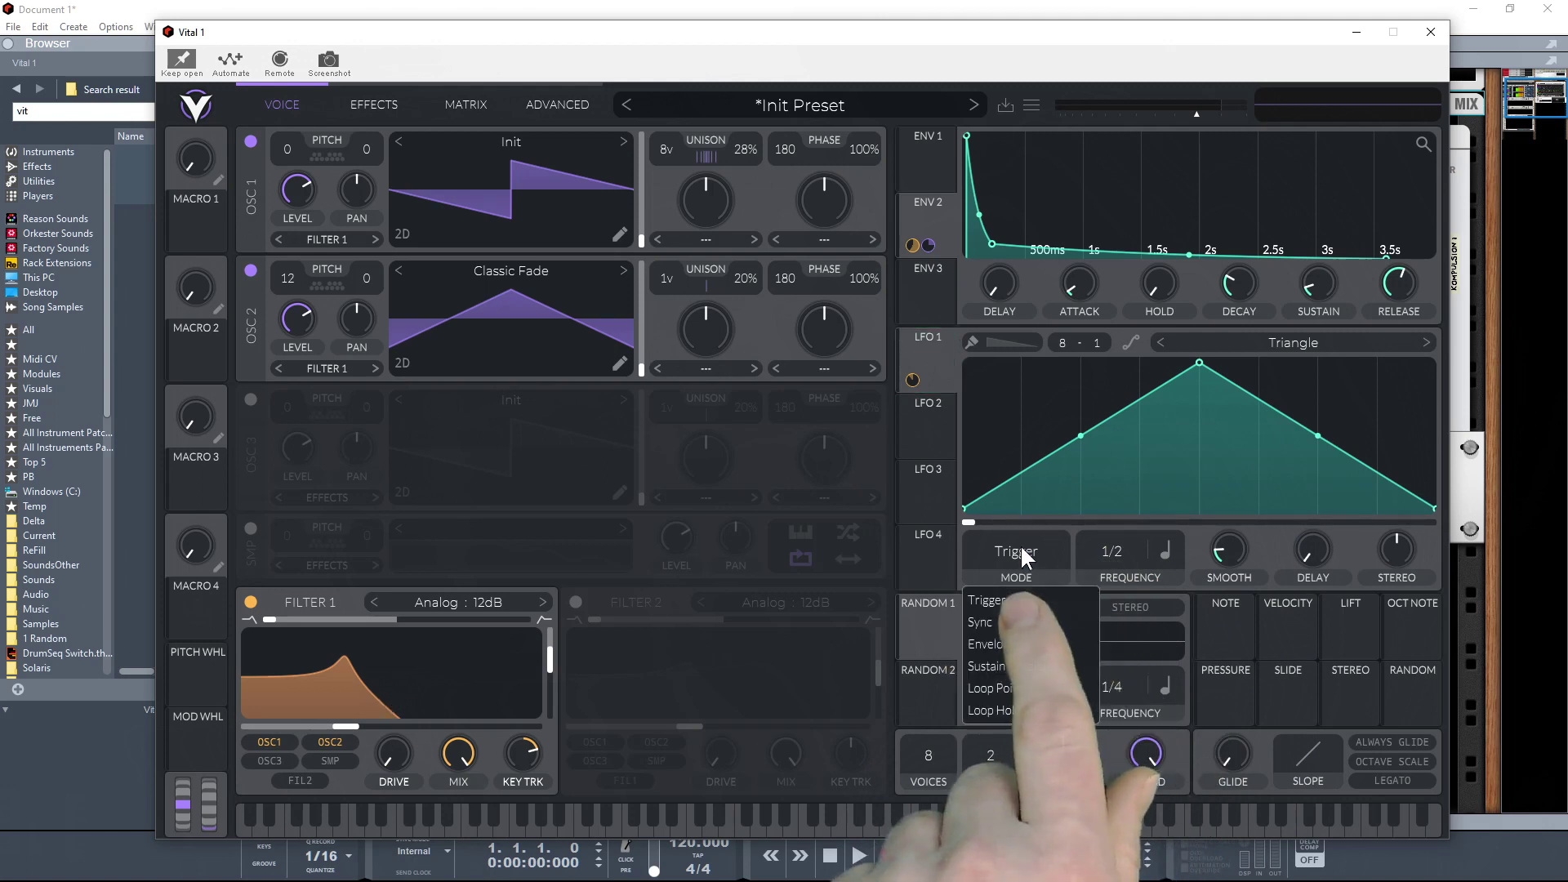
{"action": "left_click", "coordinate": [1001, 619]}
{"action": "left_click_drag", "start_coordinate": [1109, 554], "coordinate": [1102, 621]}
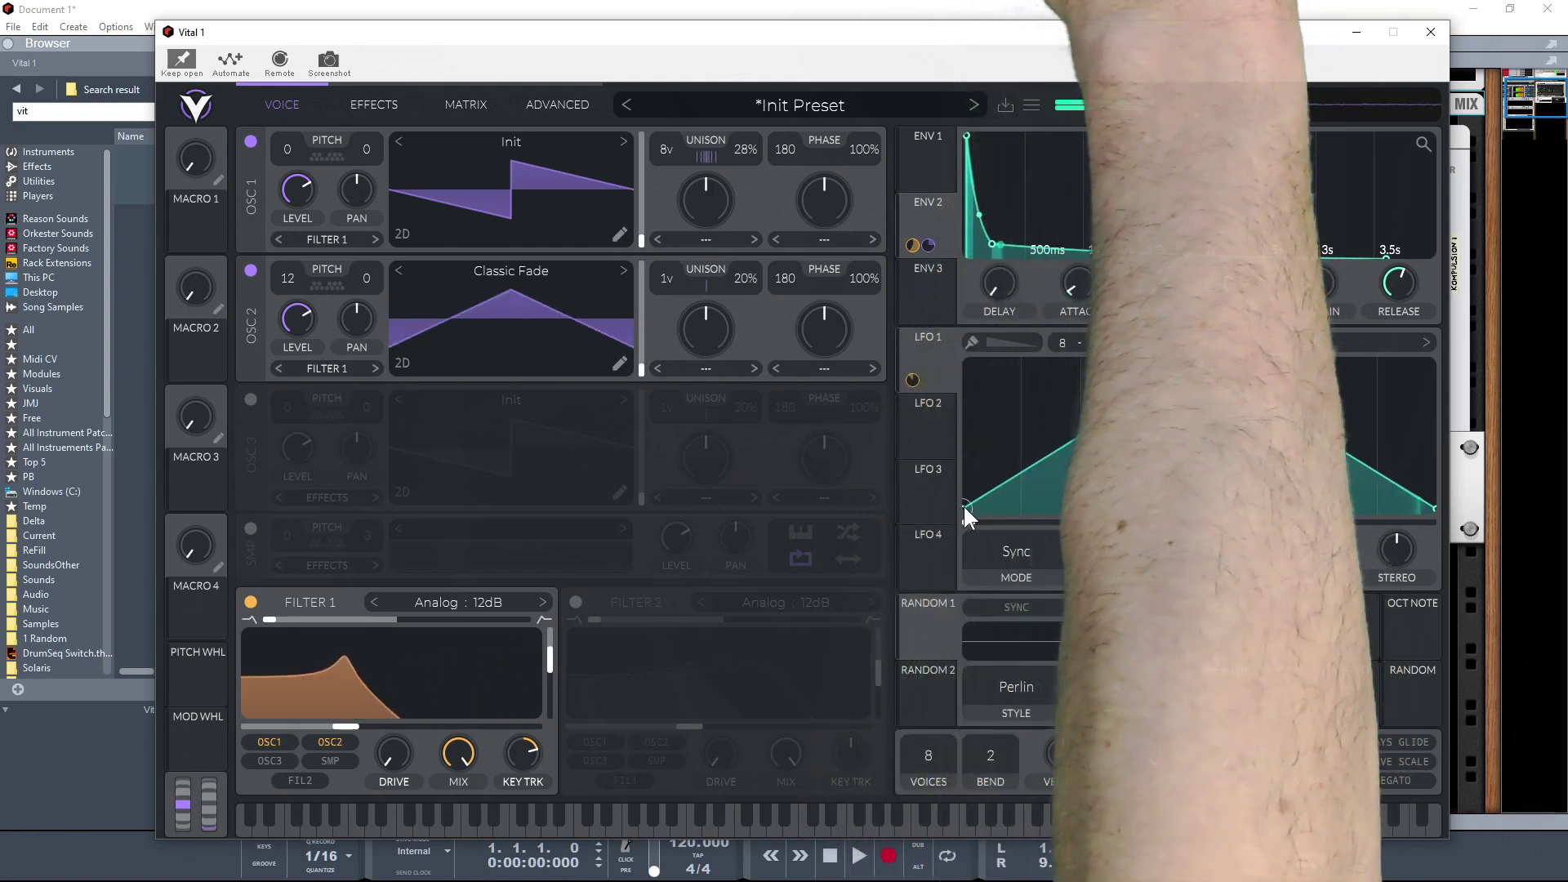
{"action": "left_click_drag", "start_coordinate": [967, 503], "coordinate": [962, 468]}
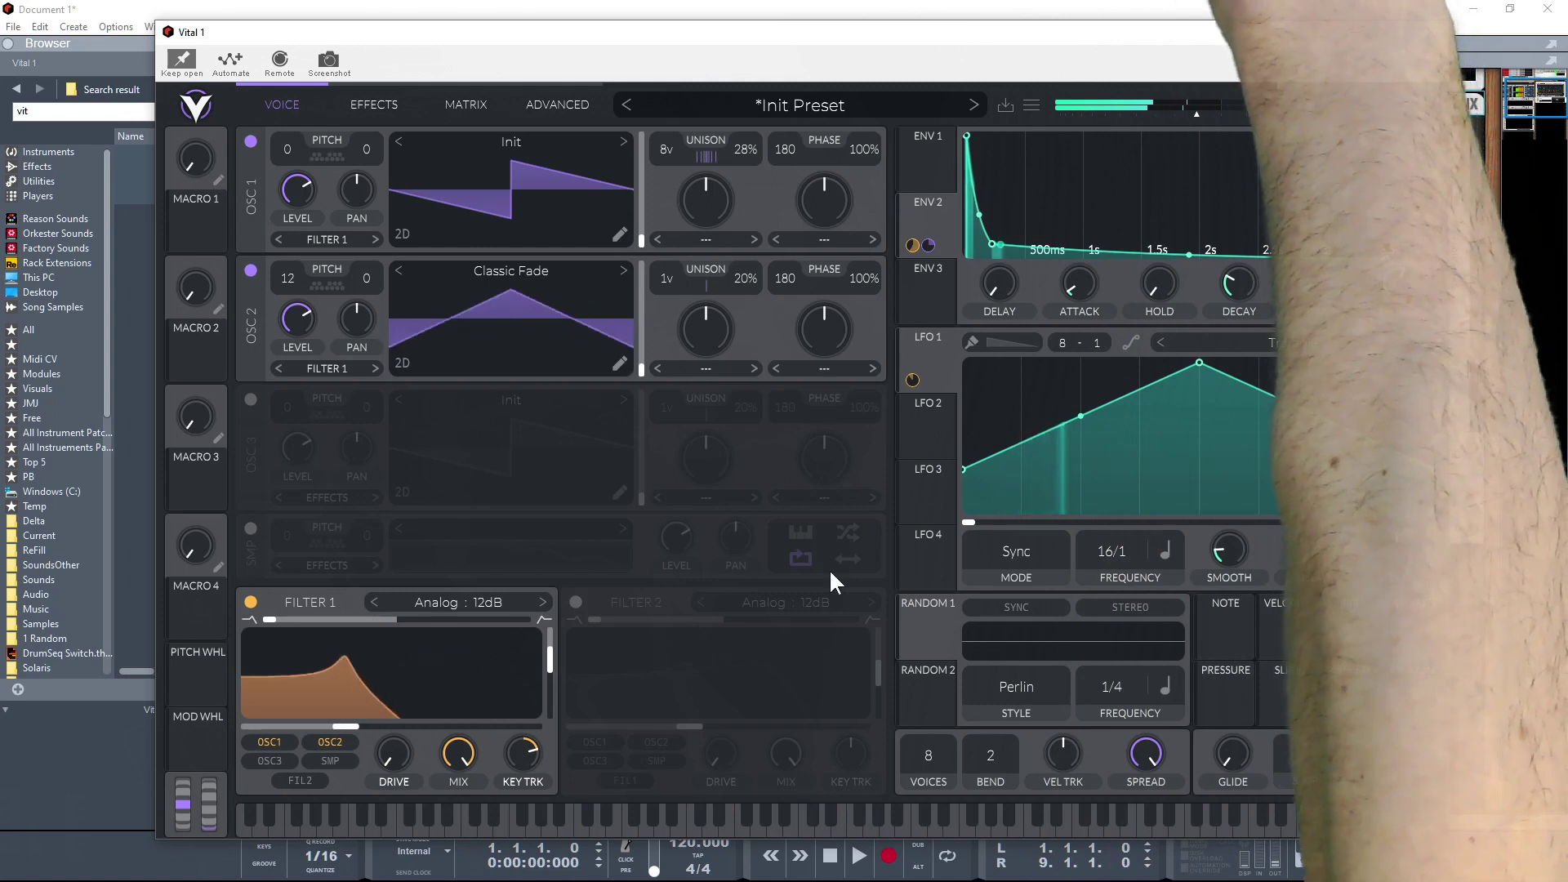
- Lower the Filter 1 cutoff to -17.80 semitones and close the Vital editor
{"action": "mouse_move", "coordinate": [402, 706]}
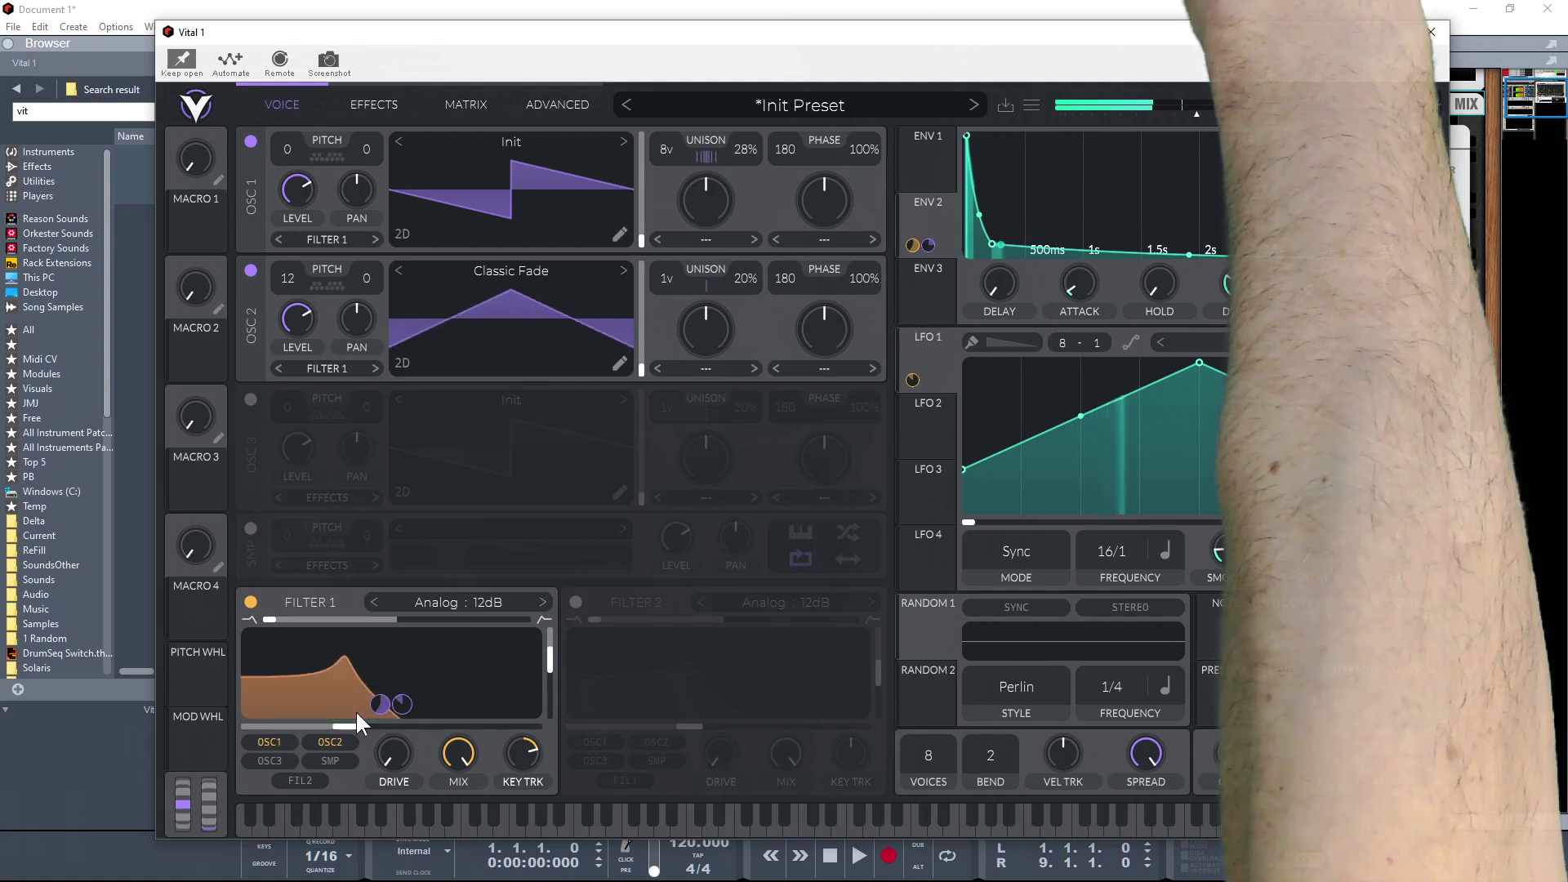
{"action": "mouse_move", "coordinate": [349, 725]}
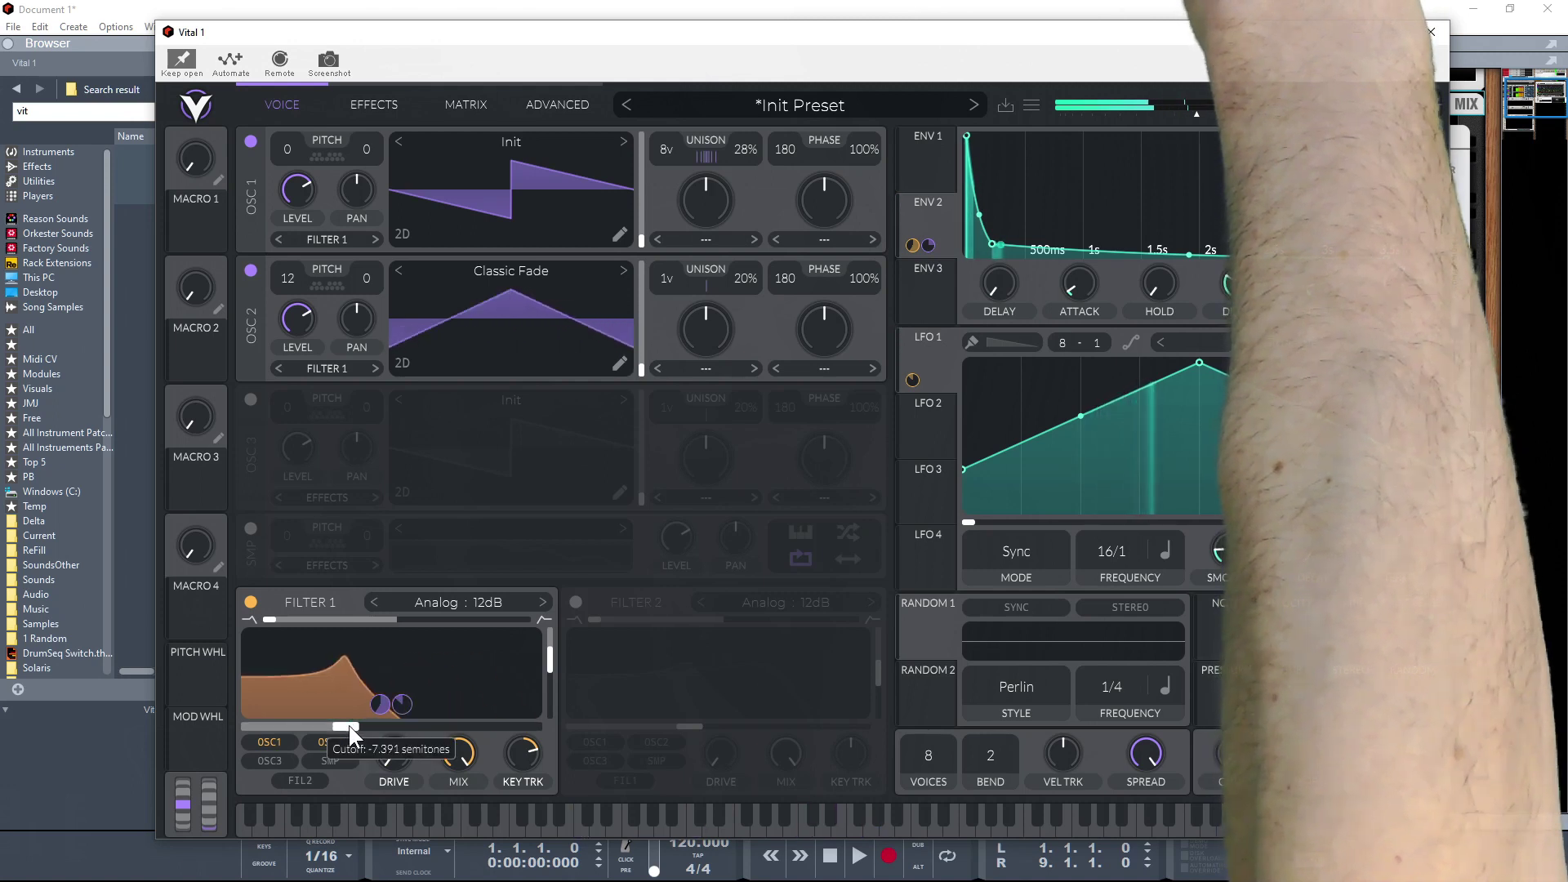
{"action": "left_click_drag", "start_coordinate": [349, 725], "coordinate": [326, 728]}
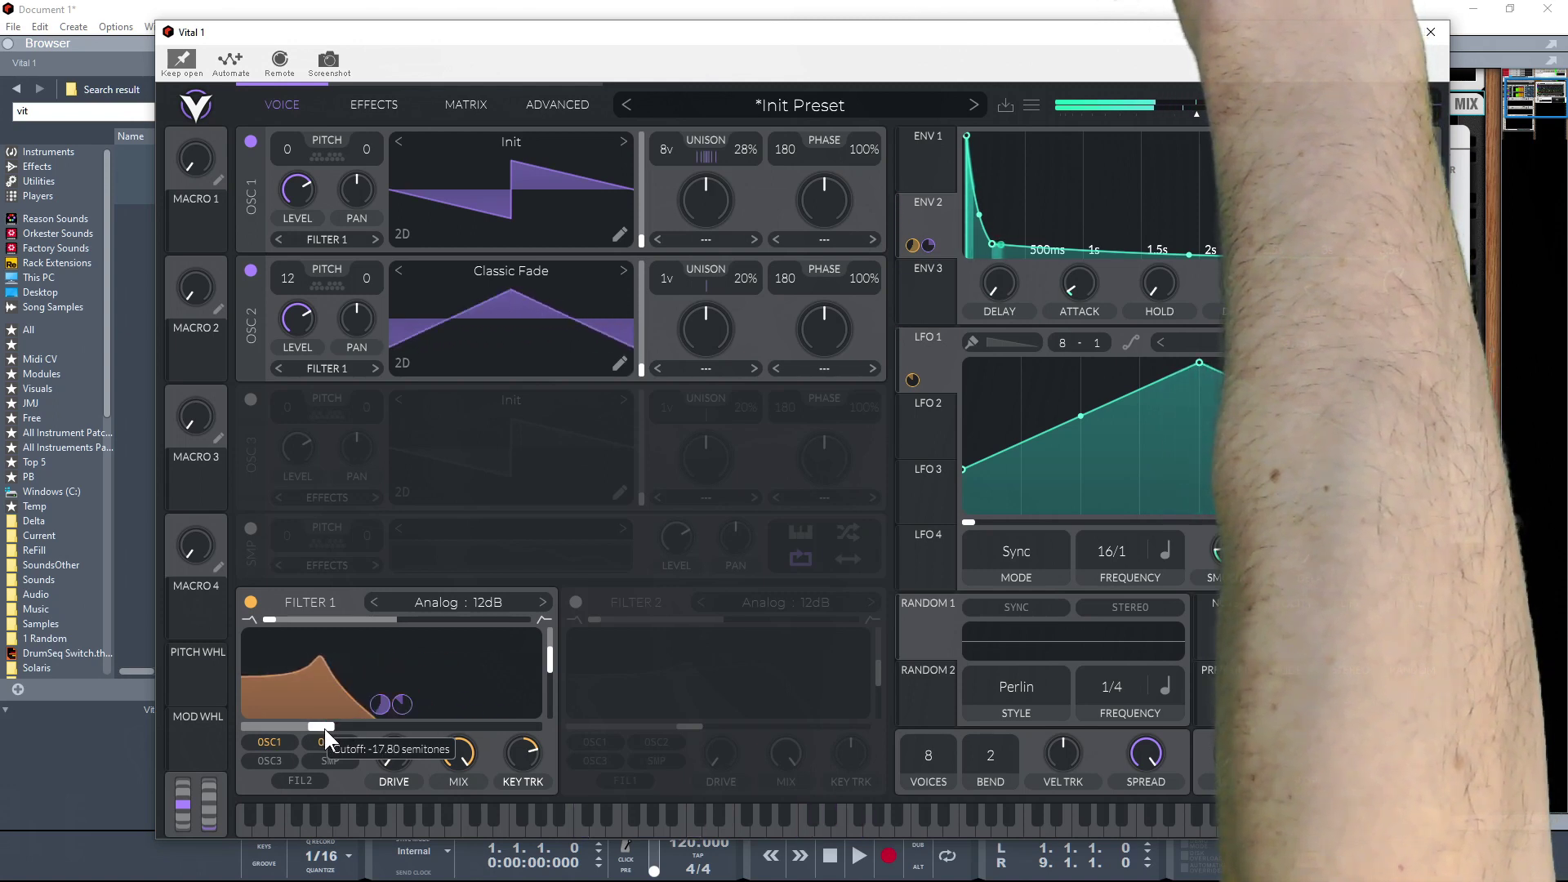
{"action": "left_click_drag", "start_coordinate": [325, 728], "coordinate": [325, 727]}
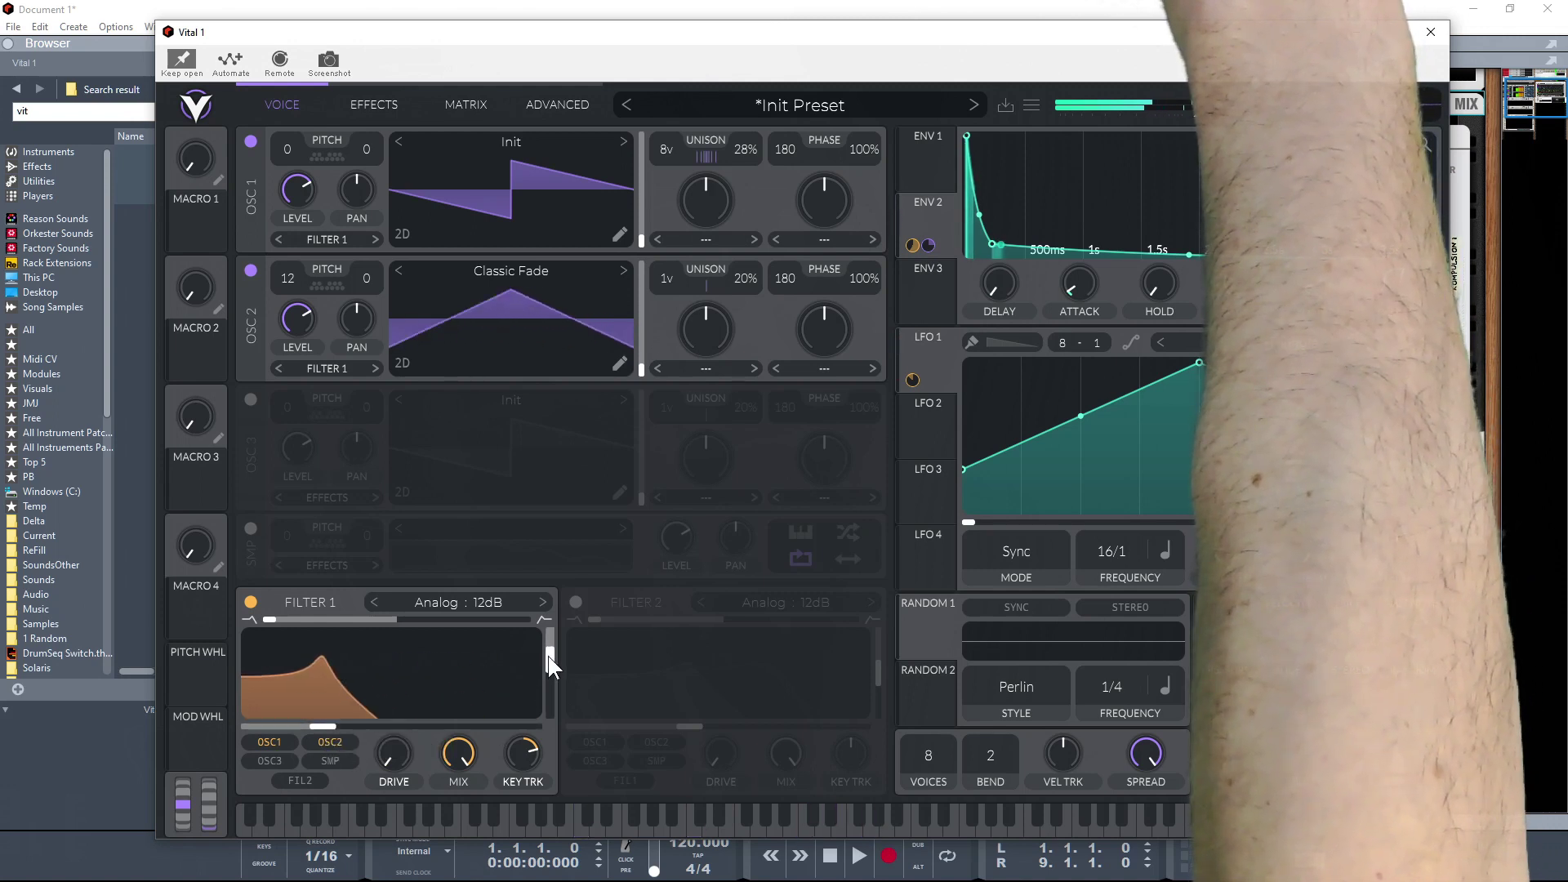
{"action": "left_click_drag", "start_coordinate": [551, 653], "coordinate": [549, 655]}
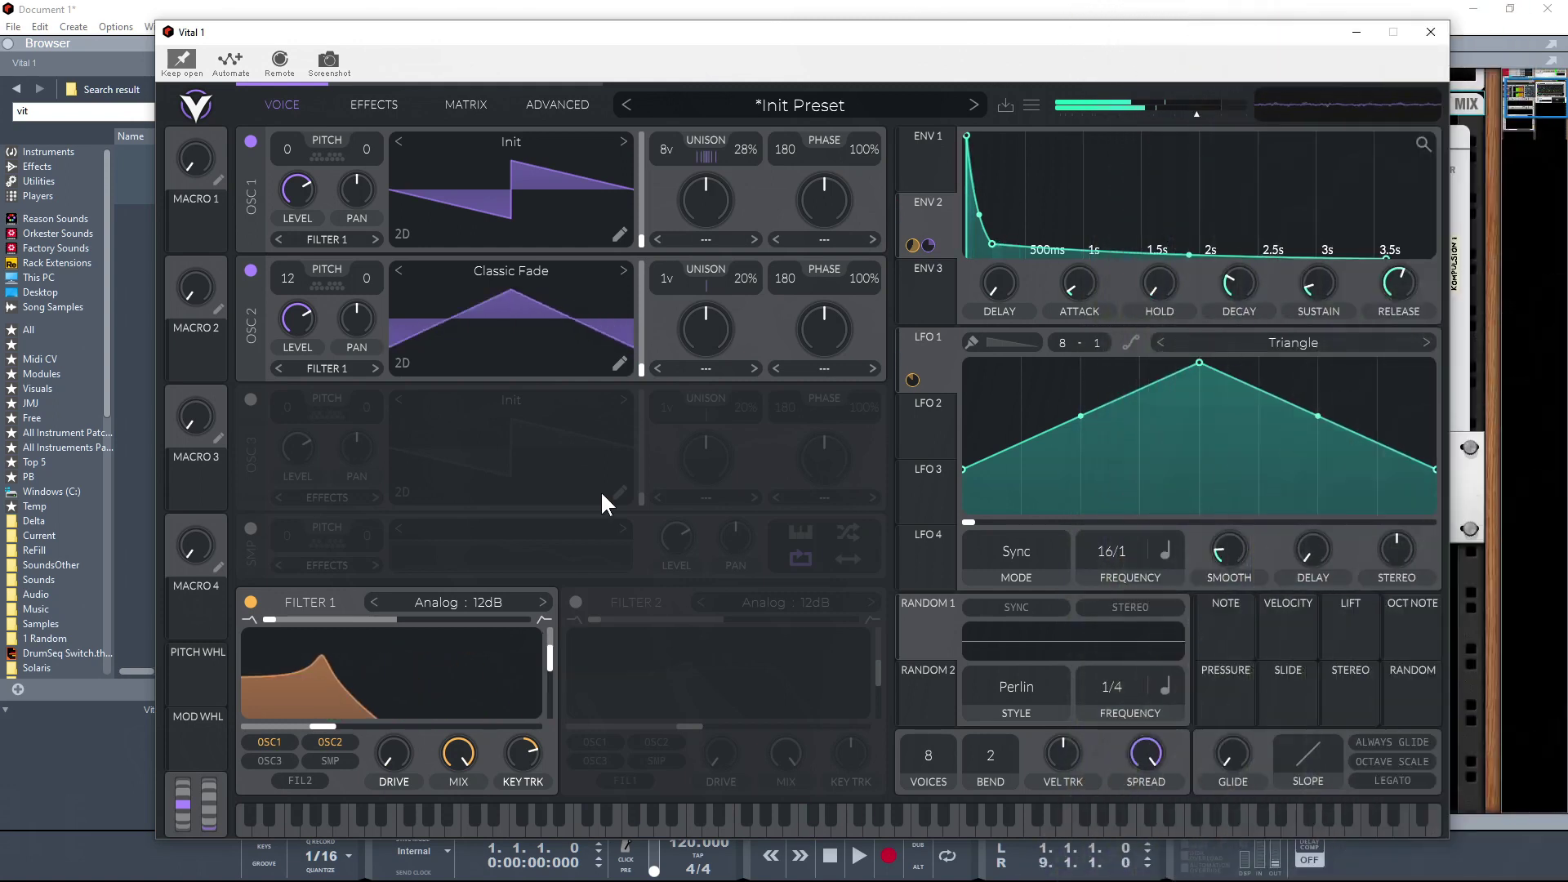
{"action": "left_click", "coordinate": [1430, 32]}
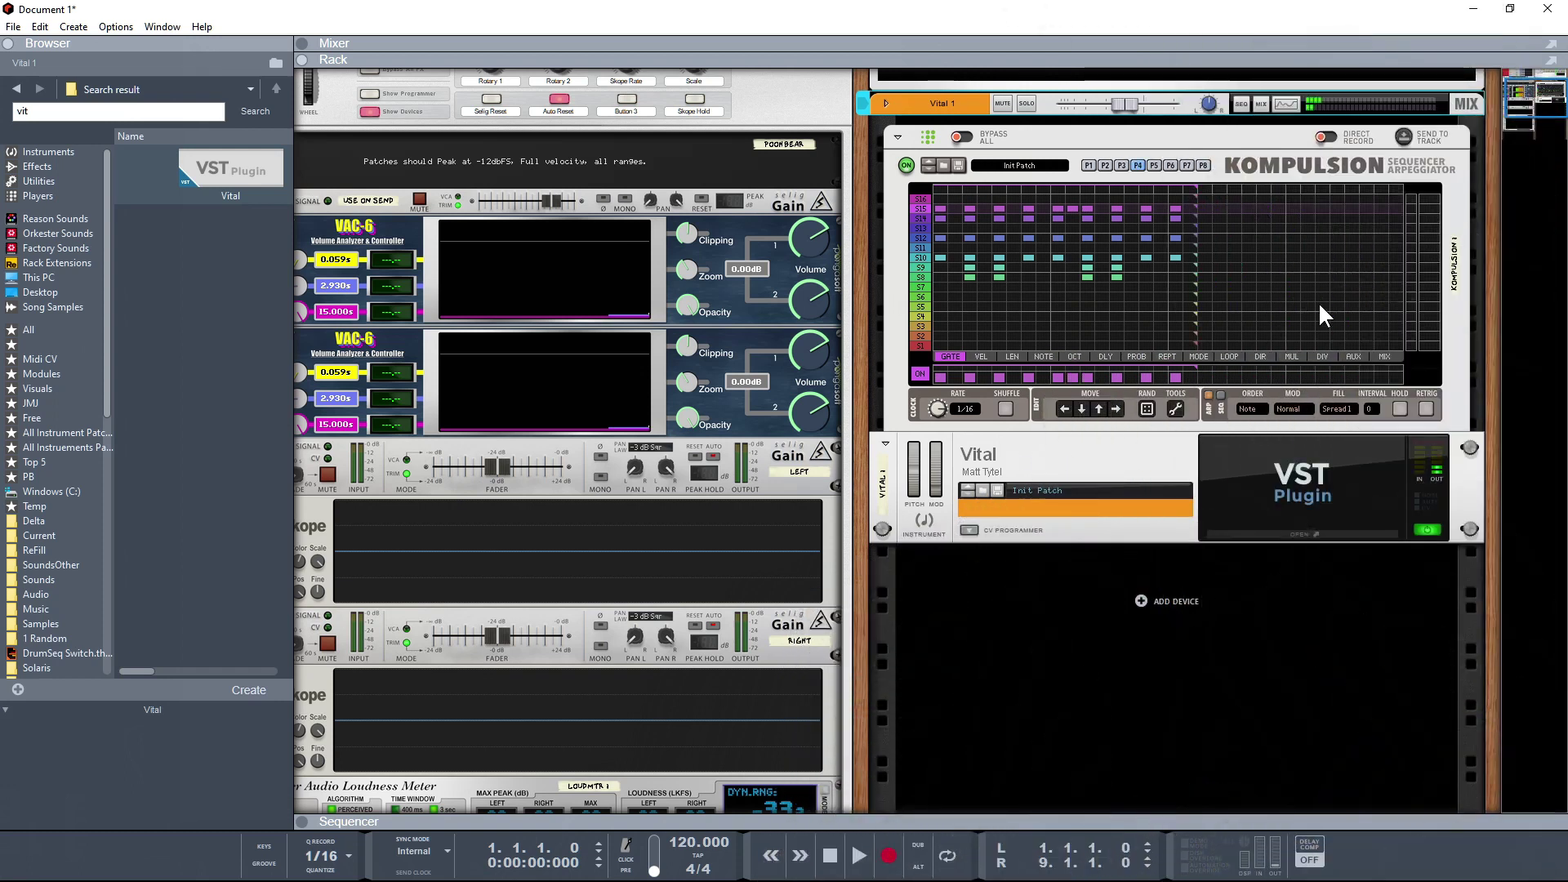
- Duplicate the Kompulsion player above the original and reset the copy to its default state
{"action": "left_click_drag", "start_coordinate": [1244, 173], "coordinate": [1237, 156]}
{"action": "right_click", "coordinate": [1236, 157]}
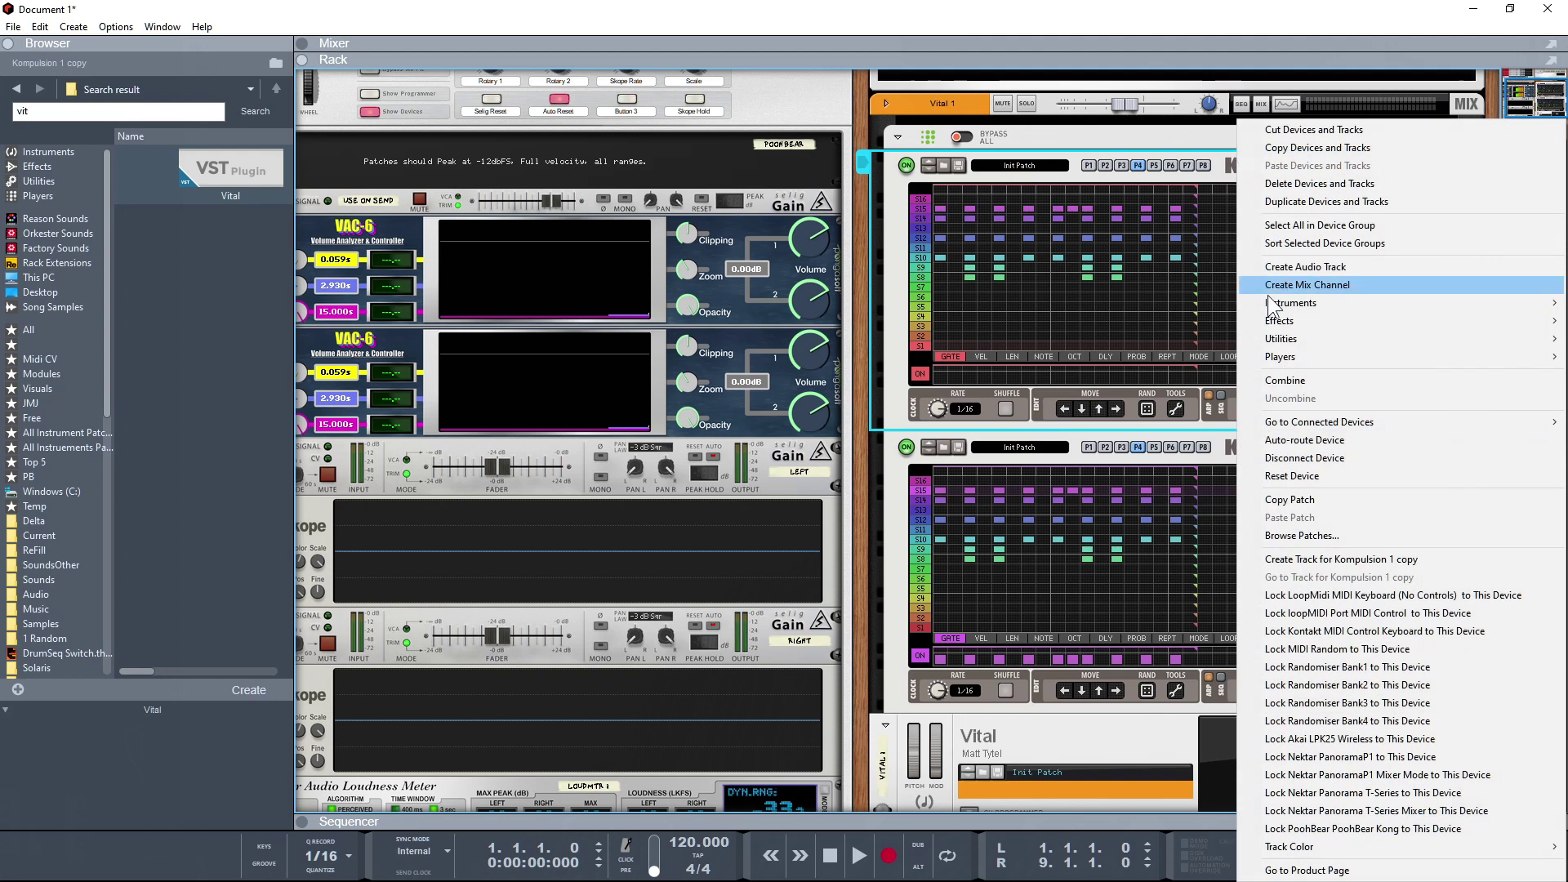
{"action": "left_click", "coordinate": [1305, 477]}
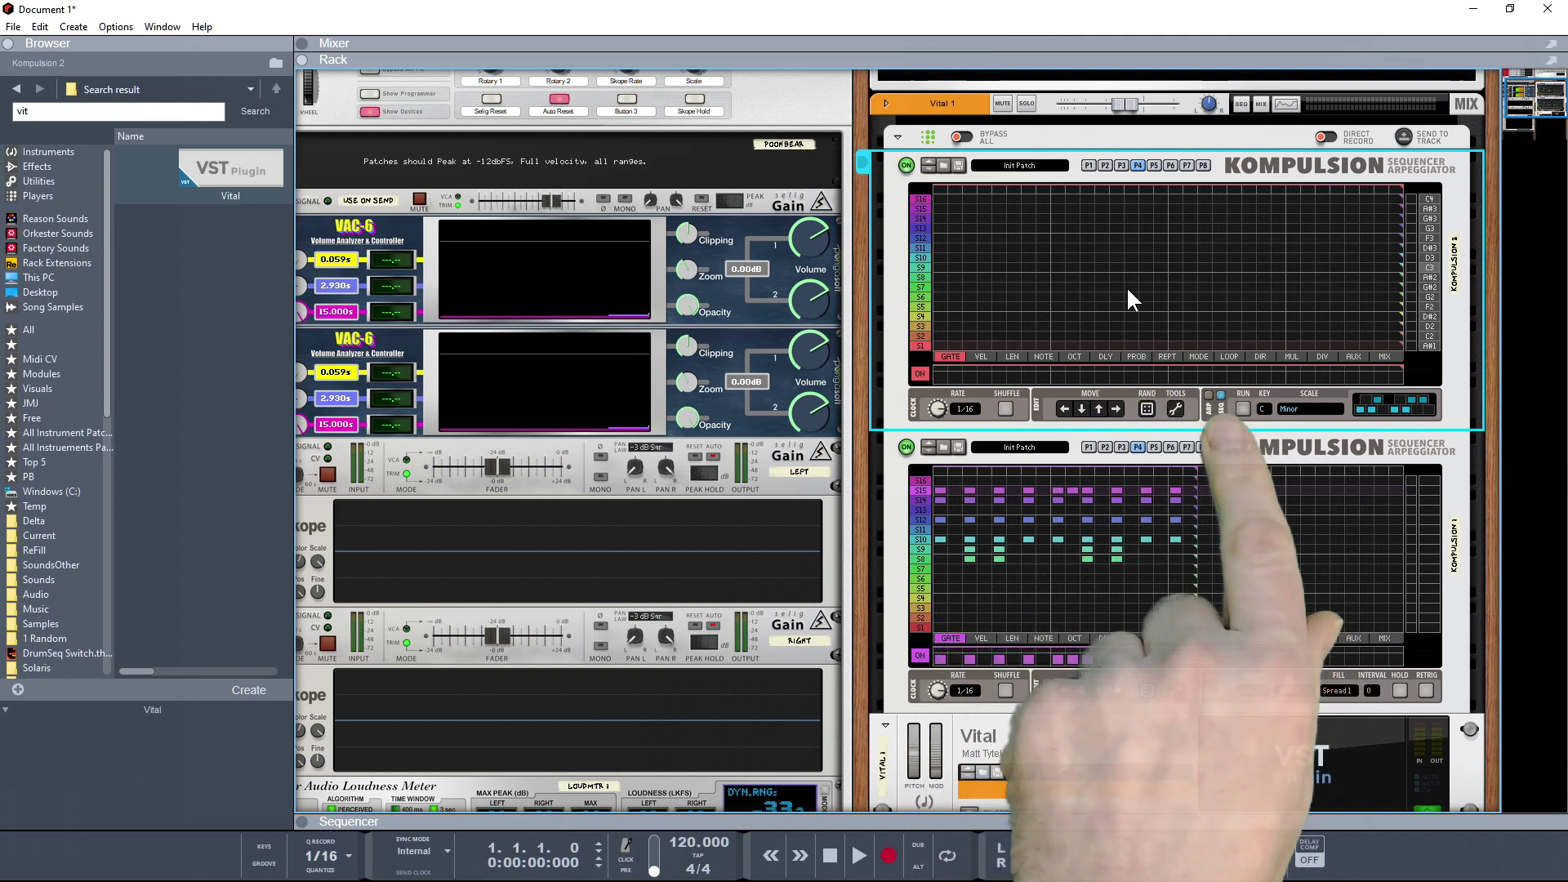
- Raise the note length of every step to maximum in the upper Kompulsion
{"action": "left_click", "coordinate": [1012, 357]}
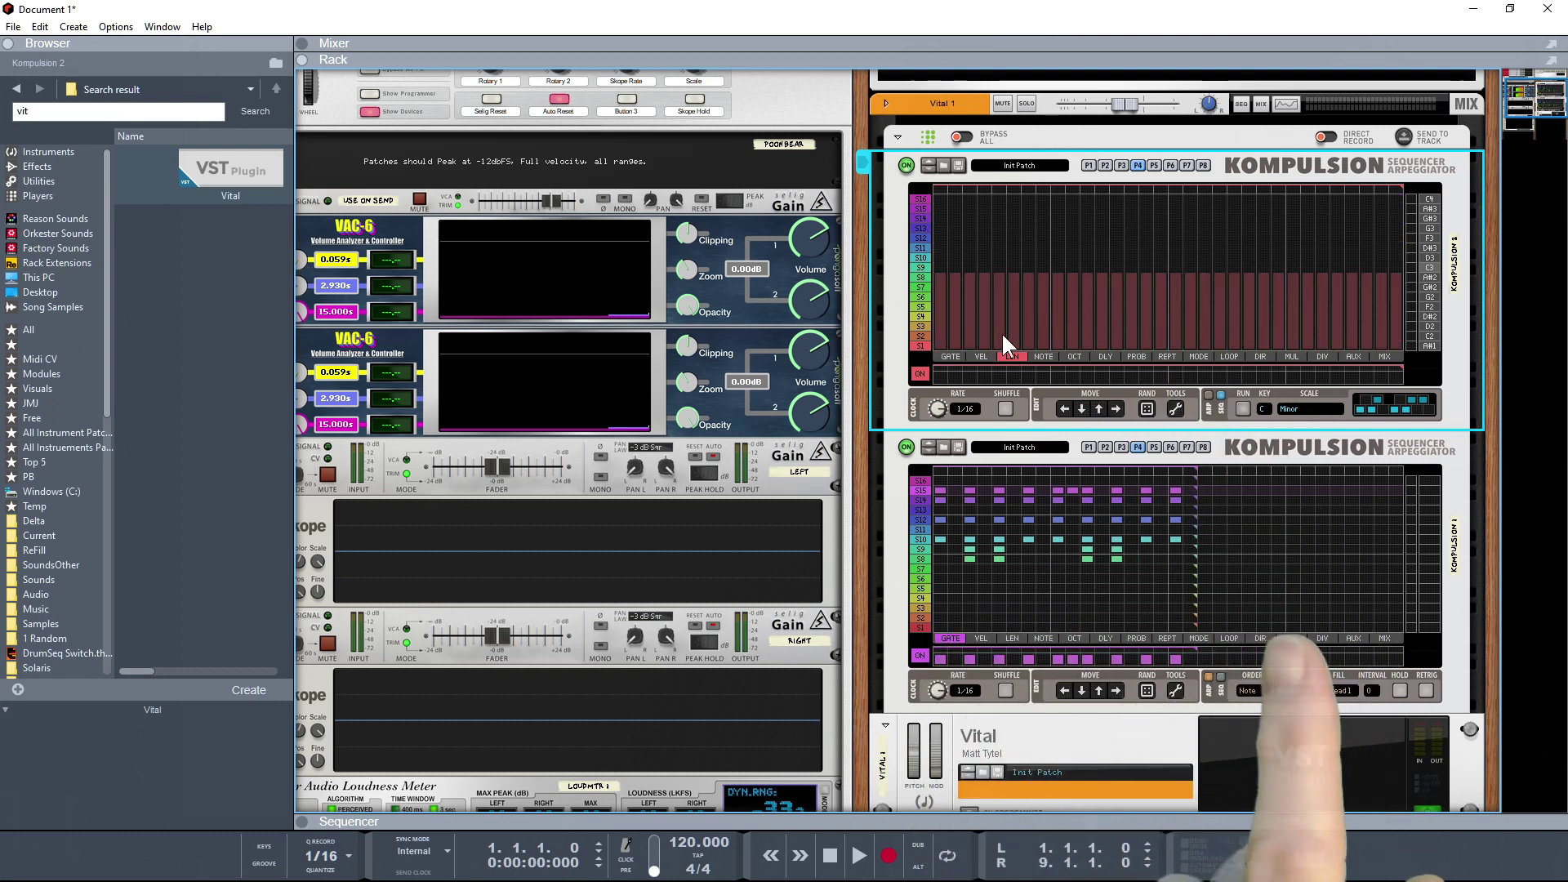
{"action": "left_click", "coordinate": [940, 205]}
{"action": "left_click_drag", "start_coordinate": [941, 188], "coordinate": [1425, 195]}
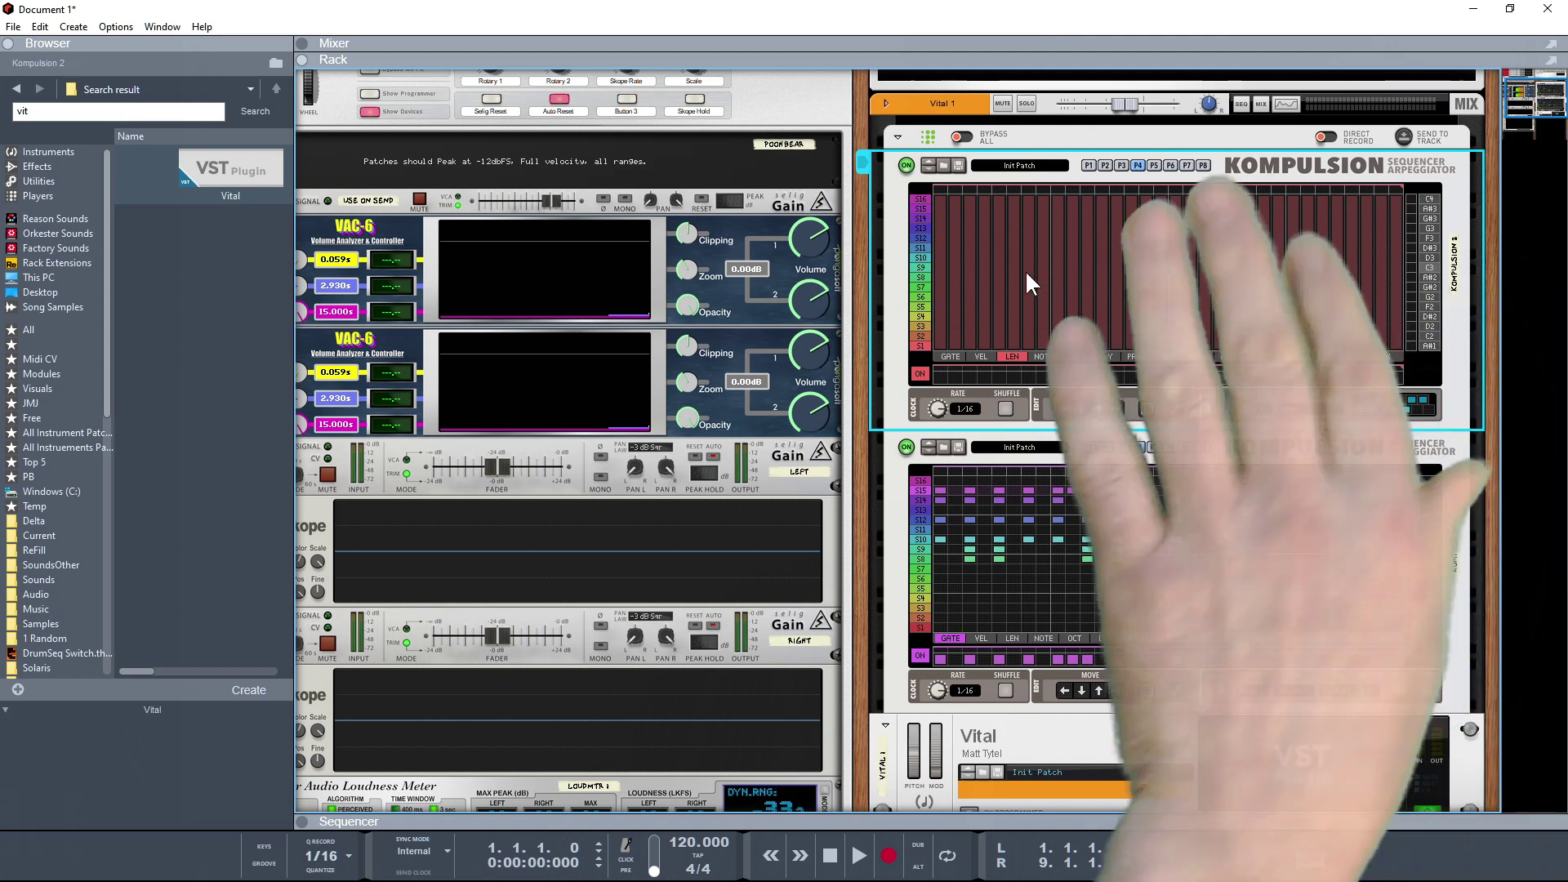
- Set the upper Kompulsion's rate to 1/8 and place descending gates on tracks S4 to S1 across steps 1 to 4
{"action": "left_click", "coordinate": [950, 356]}
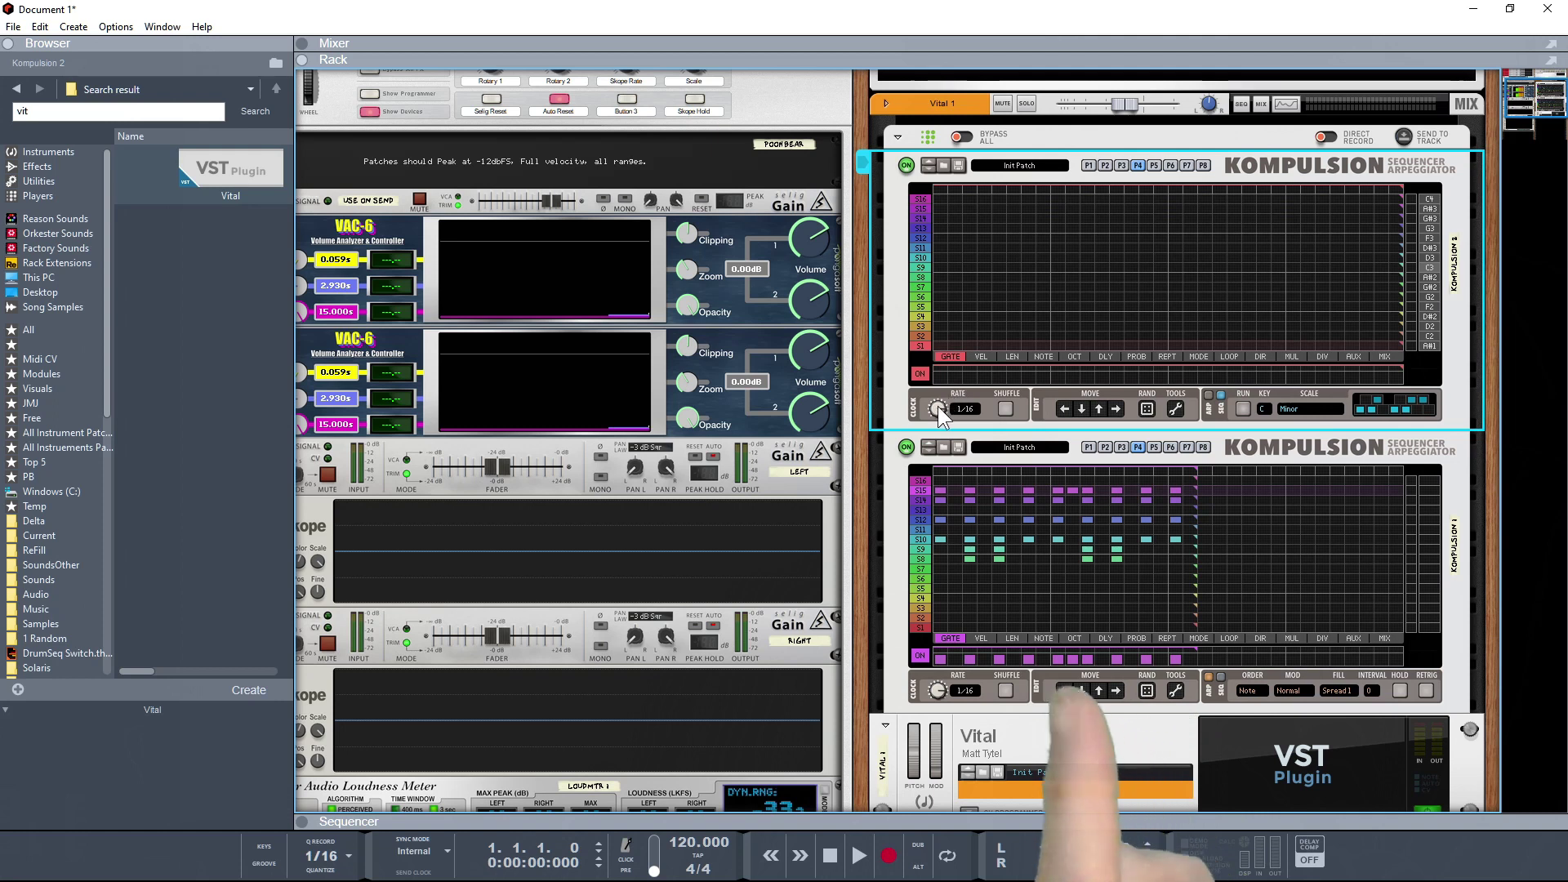
{"action": "left_click_drag", "start_coordinate": [937, 405], "coordinate": [942, 423]}
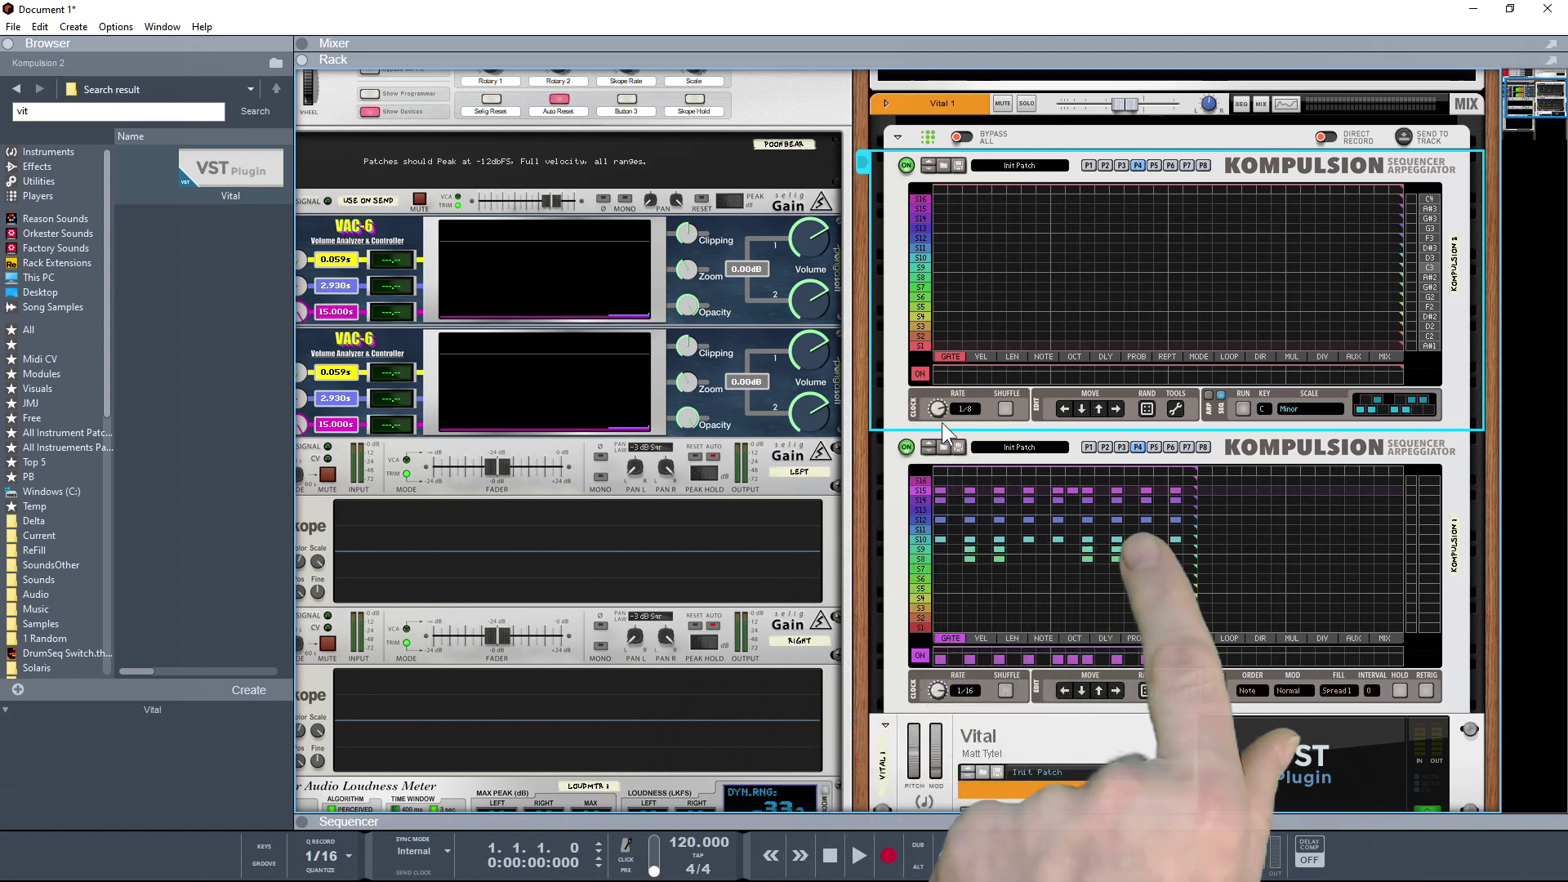
{"action": "left_click", "coordinate": [940, 317]}
{"action": "left_click", "coordinate": [953, 327]}
{"action": "left_click", "coordinate": [969, 336]}
{"action": "left_click", "coordinate": [983, 345]}
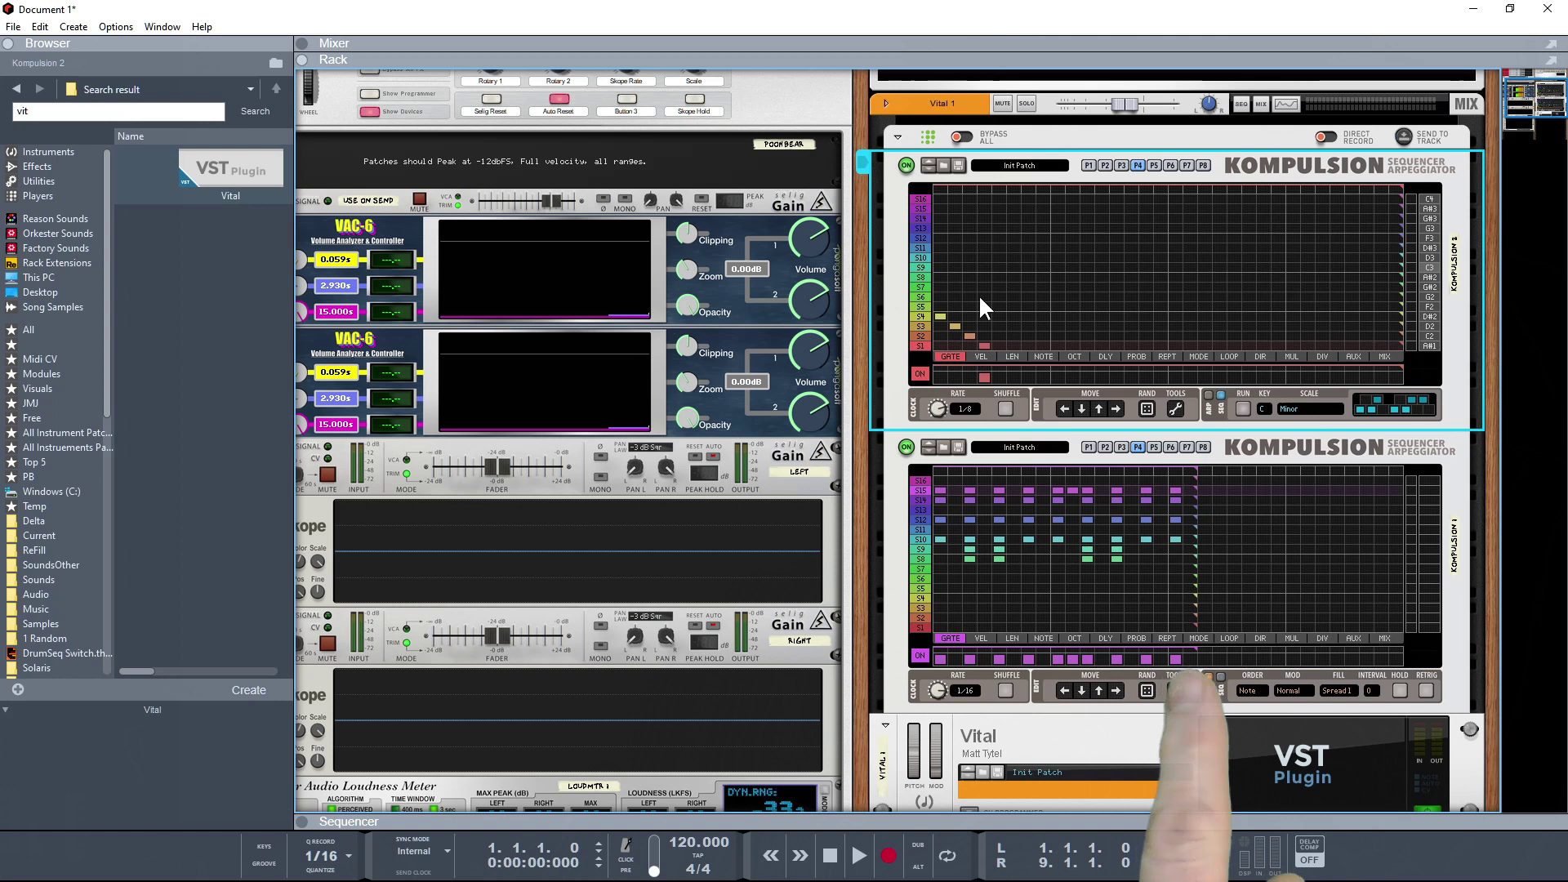
- Shorten the loops of tracks S1 to S4 in the upper Kompulsion to four steps
{"action": "left_click", "coordinate": [982, 188]}
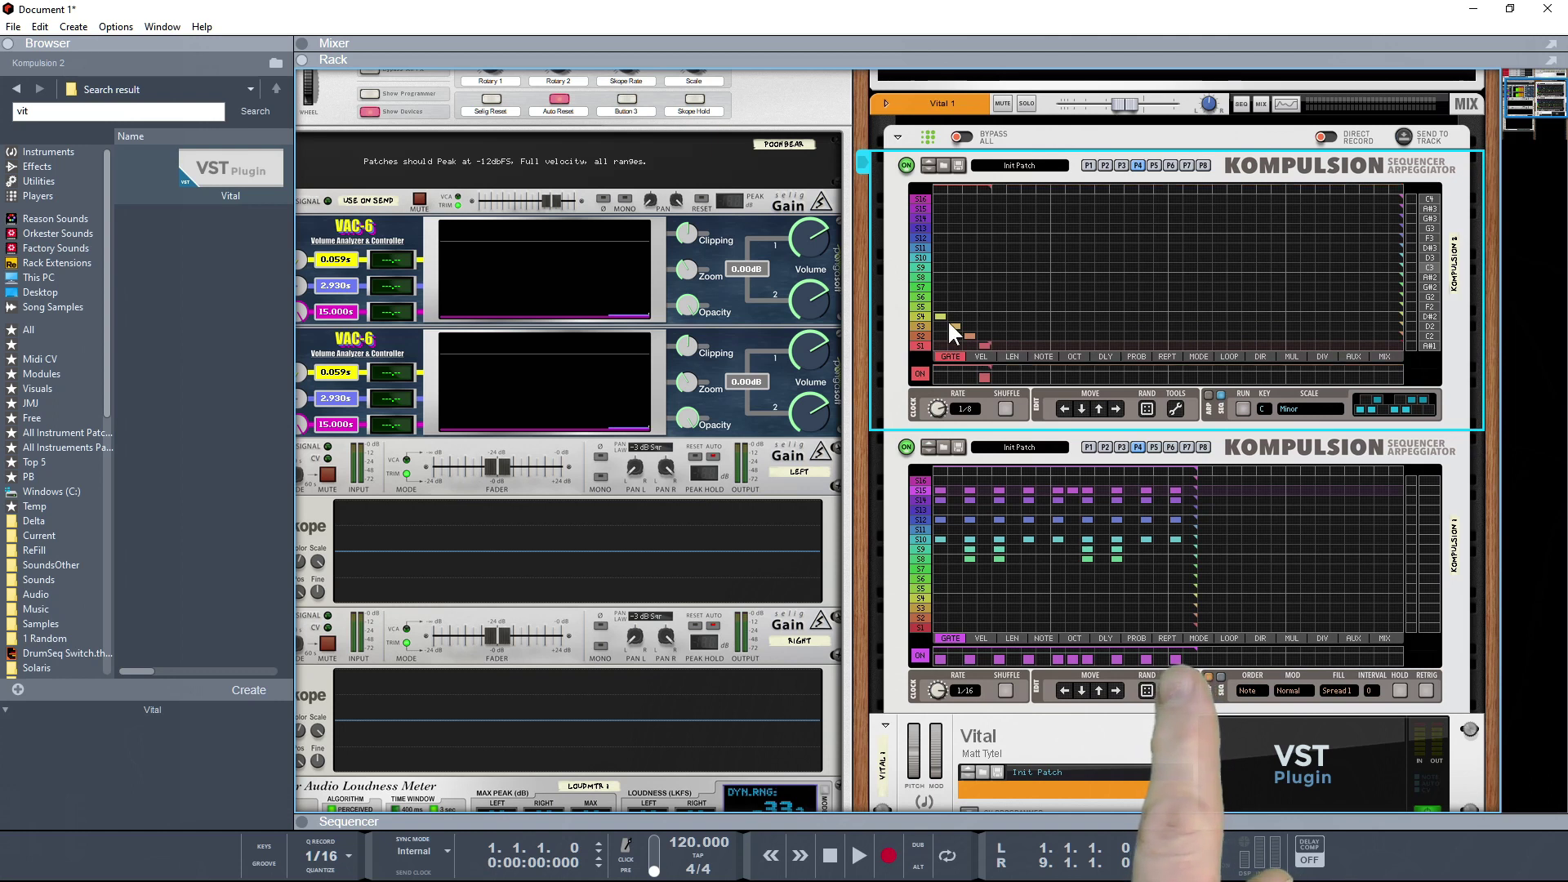
{"action": "left_click", "coordinate": [954, 326]}
{"action": "left_click", "coordinate": [981, 185]}
{"action": "left_click", "coordinate": [919, 325]}
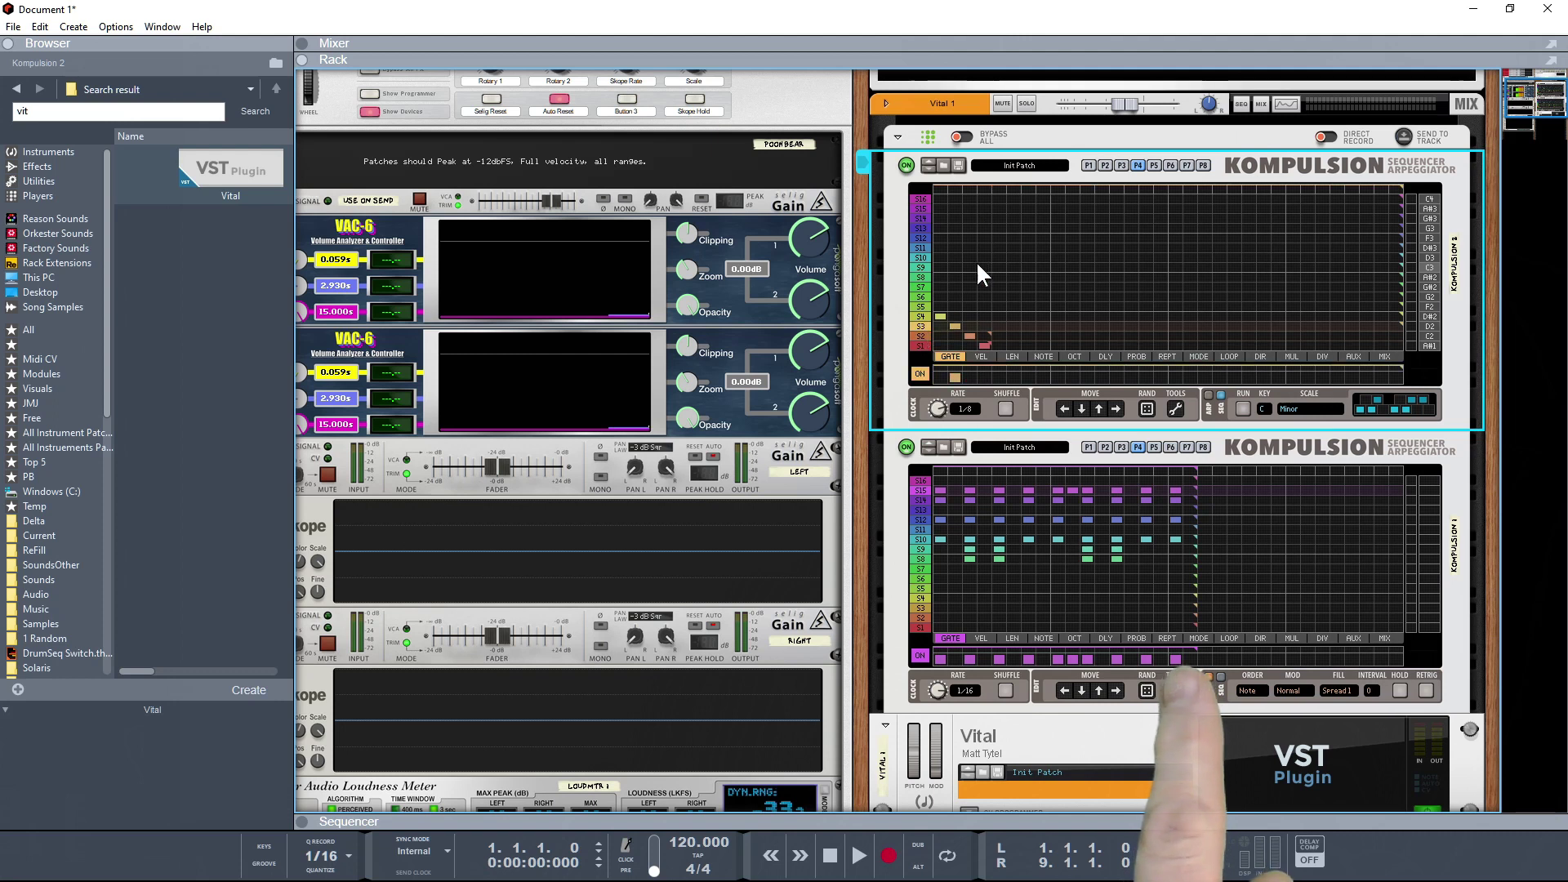
{"action": "left_click", "coordinate": [983, 189]}
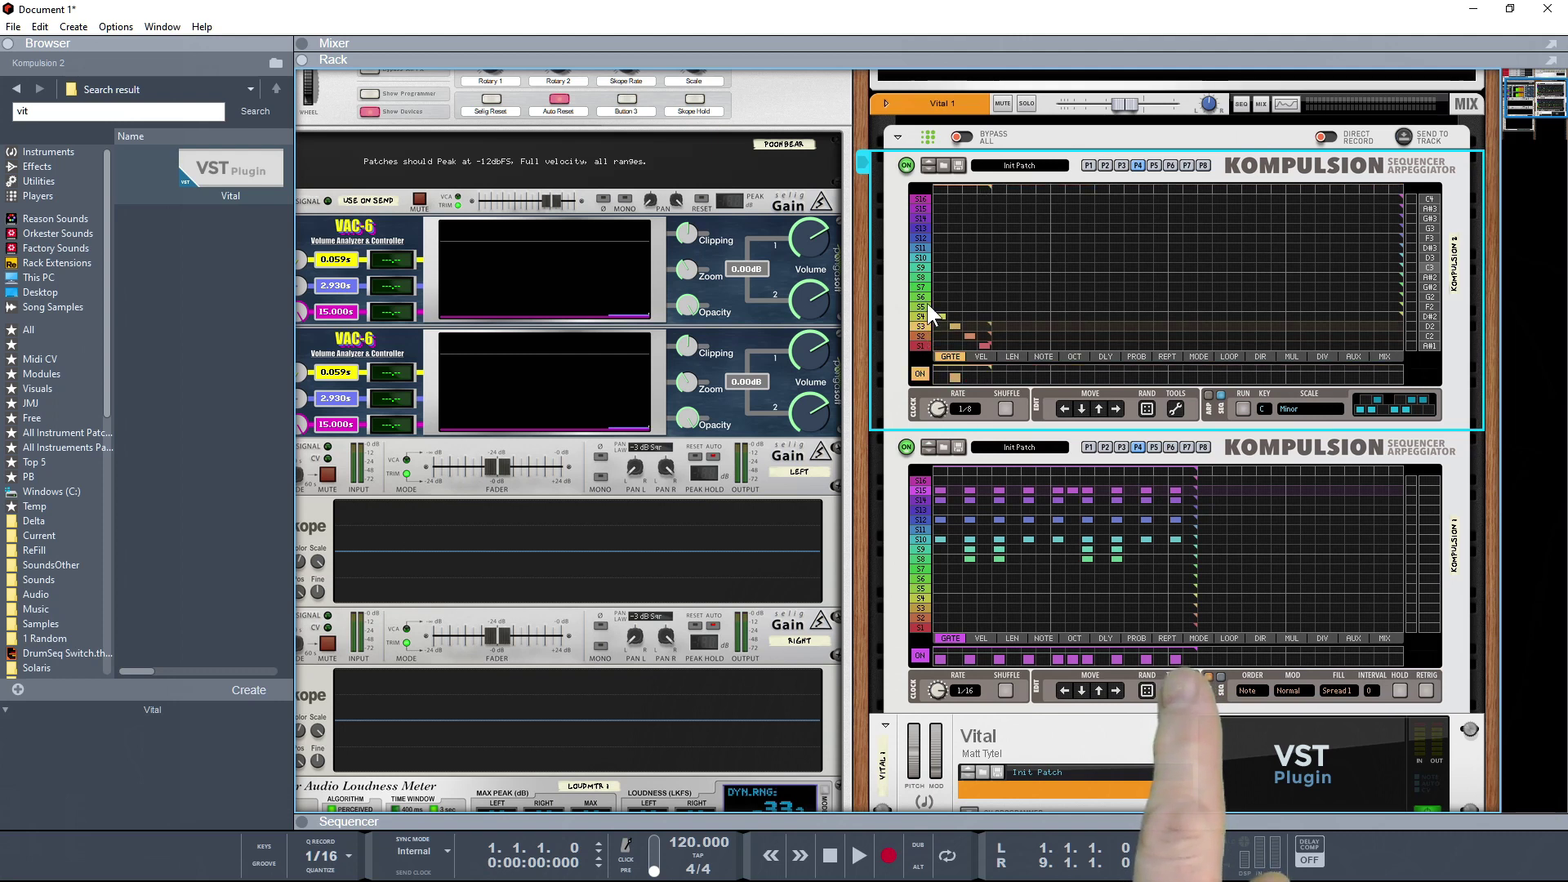
{"action": "left_click", "coordinate": [923, 317]}
{"action": "left_click", "coordinate": [983, 187]}
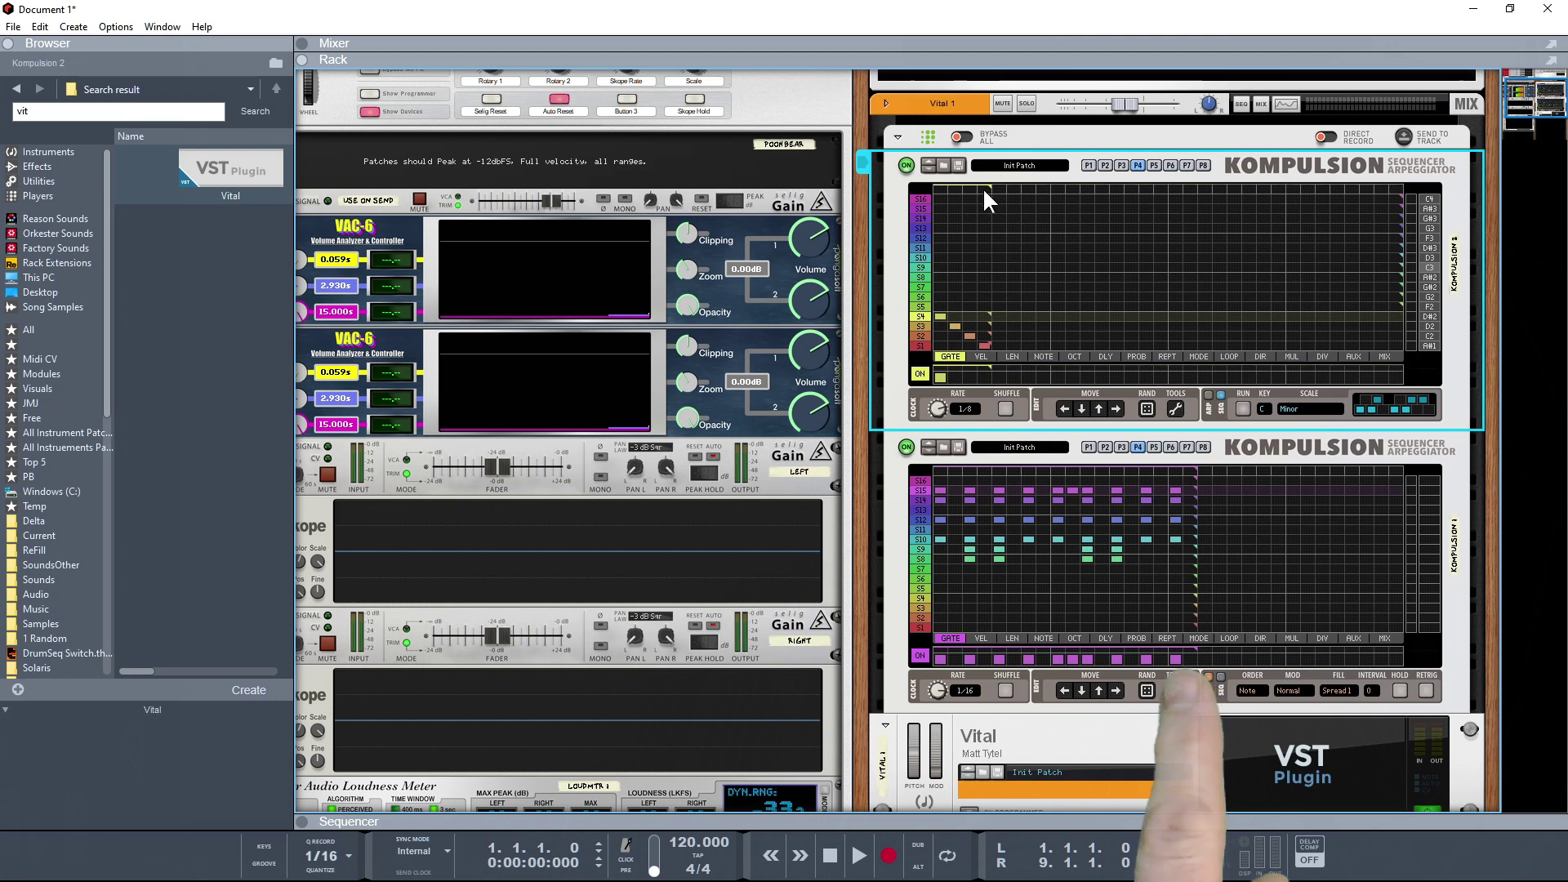
- Remove D and F from the C minor scale and raise the track notes so the lowest track plays C3
{"action": "left_click", "coordinate": [1372, 409]}
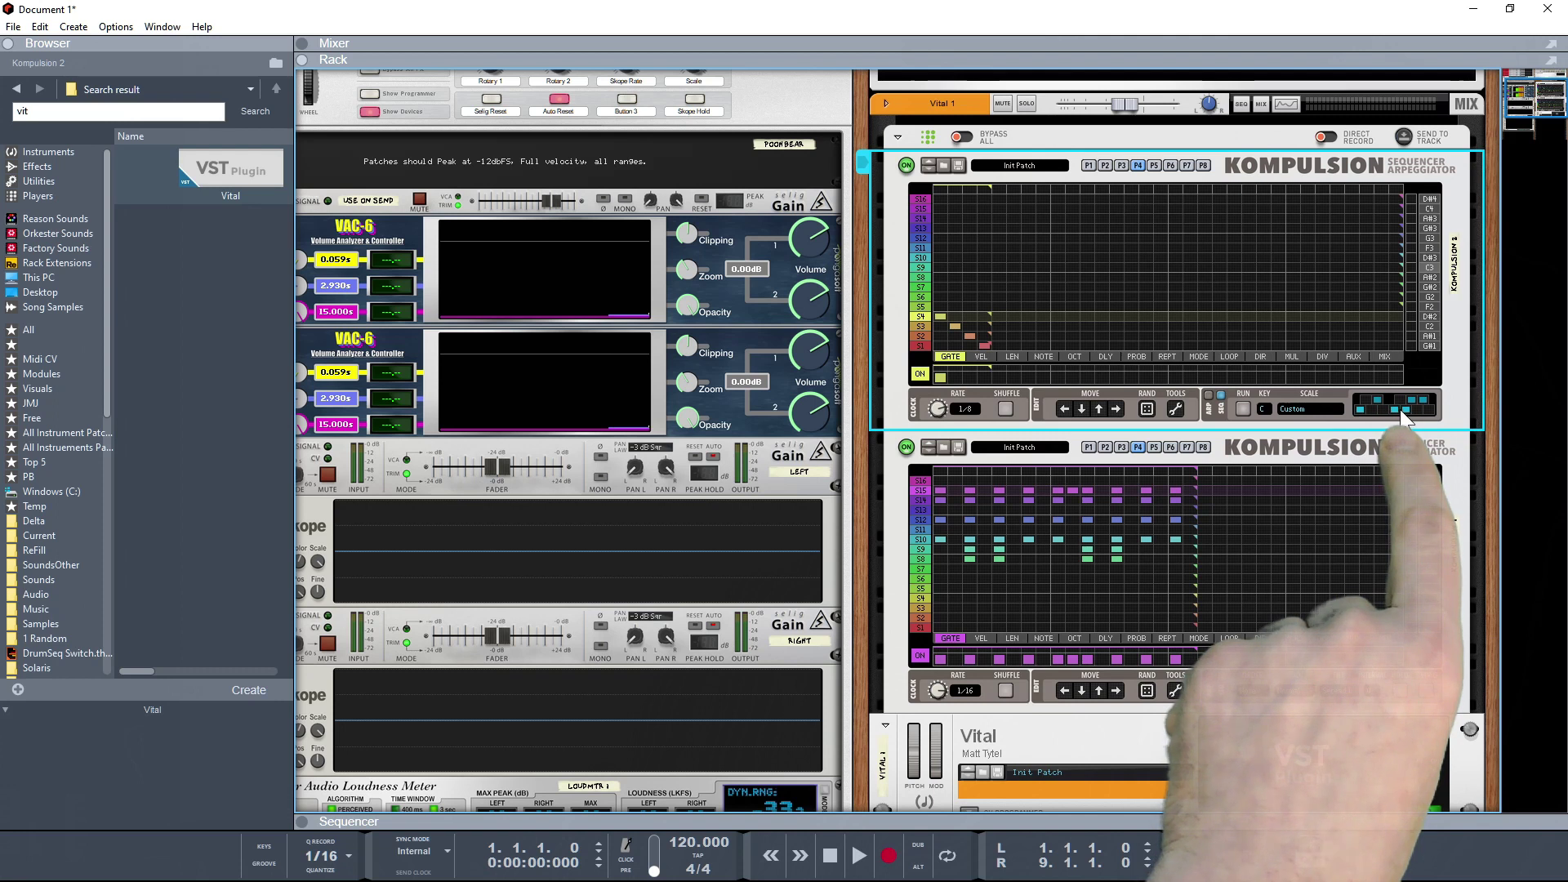
{"action": "left_click", "coordinate": [1394, 409]}
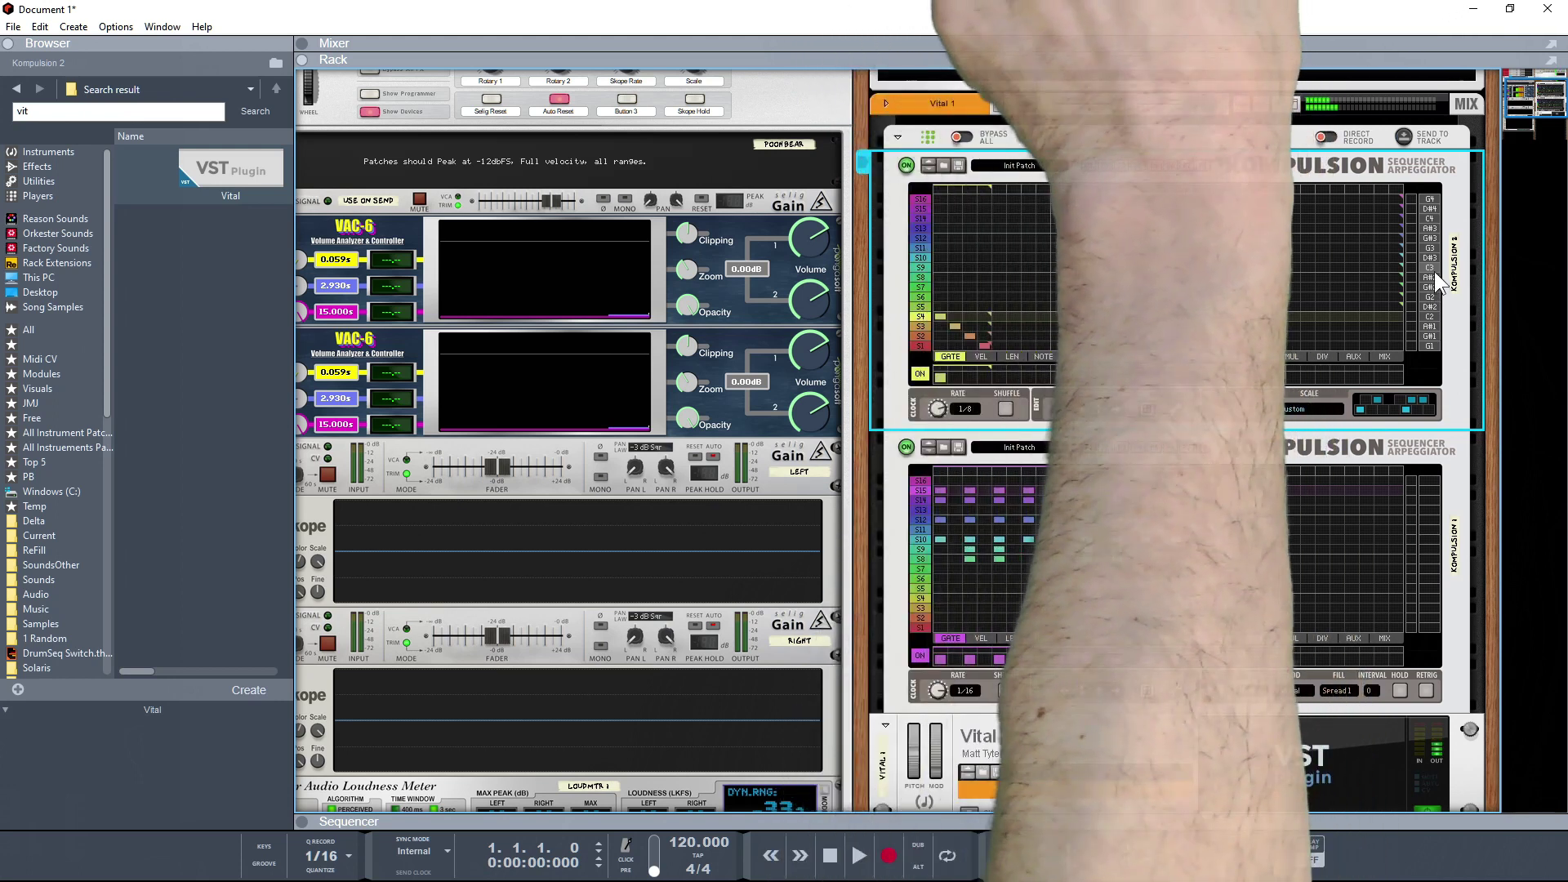
{"action": "left_click_drag", "start_coordinate": [1433, 268], "coordinate": [1428, 346]}
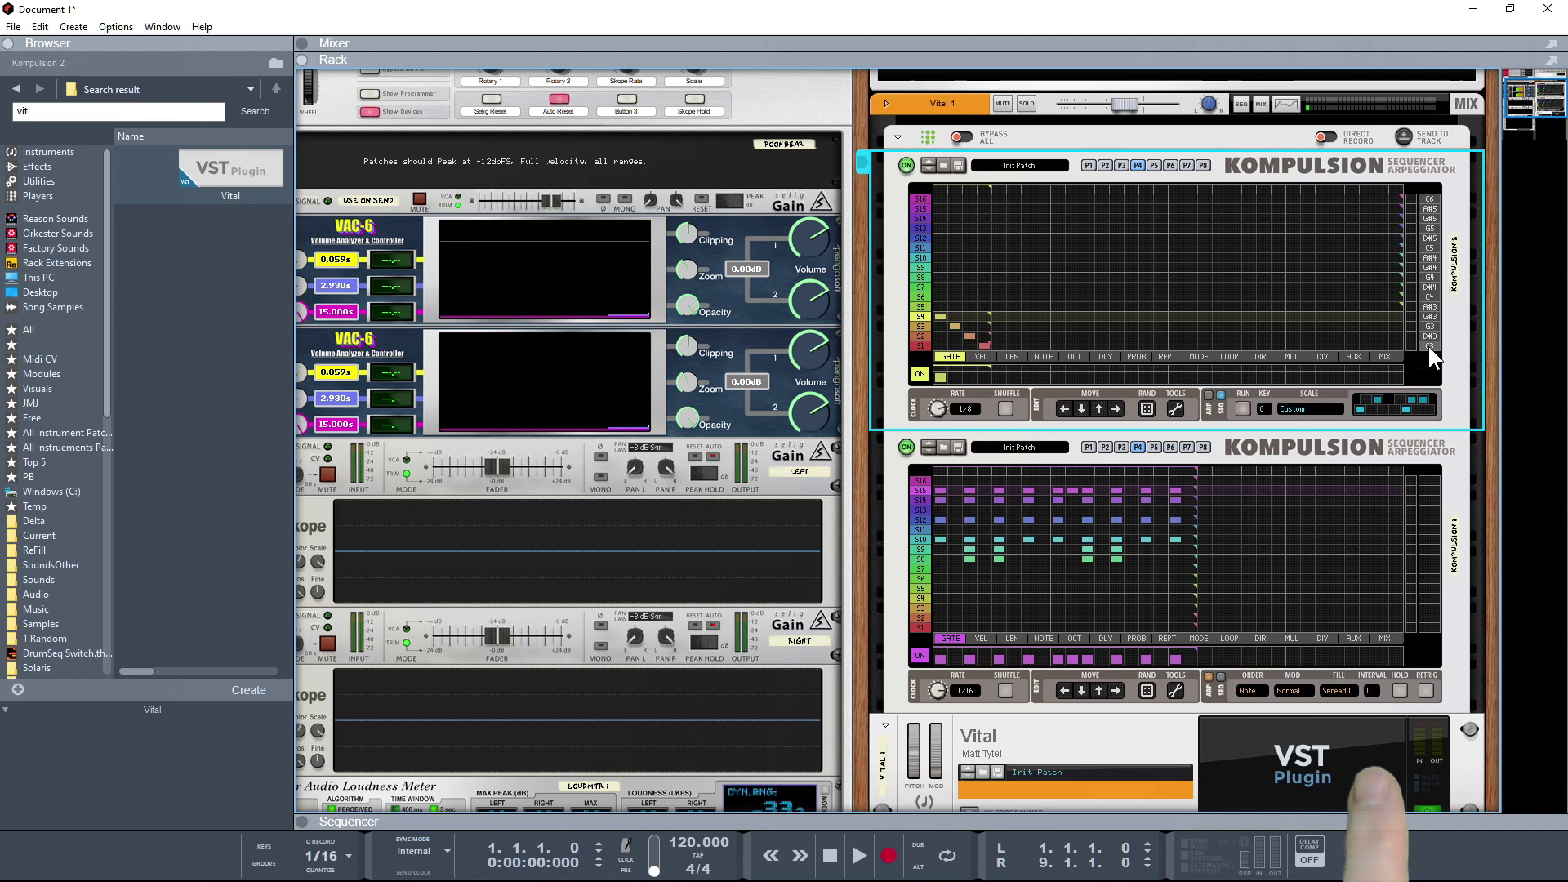
- Set the clock divider of tracks S1 to S4 to 18, matching the lower pattern's loop length, and run the upper sequencer
{"action": "left_click", "coordinate": [1187, 344]}
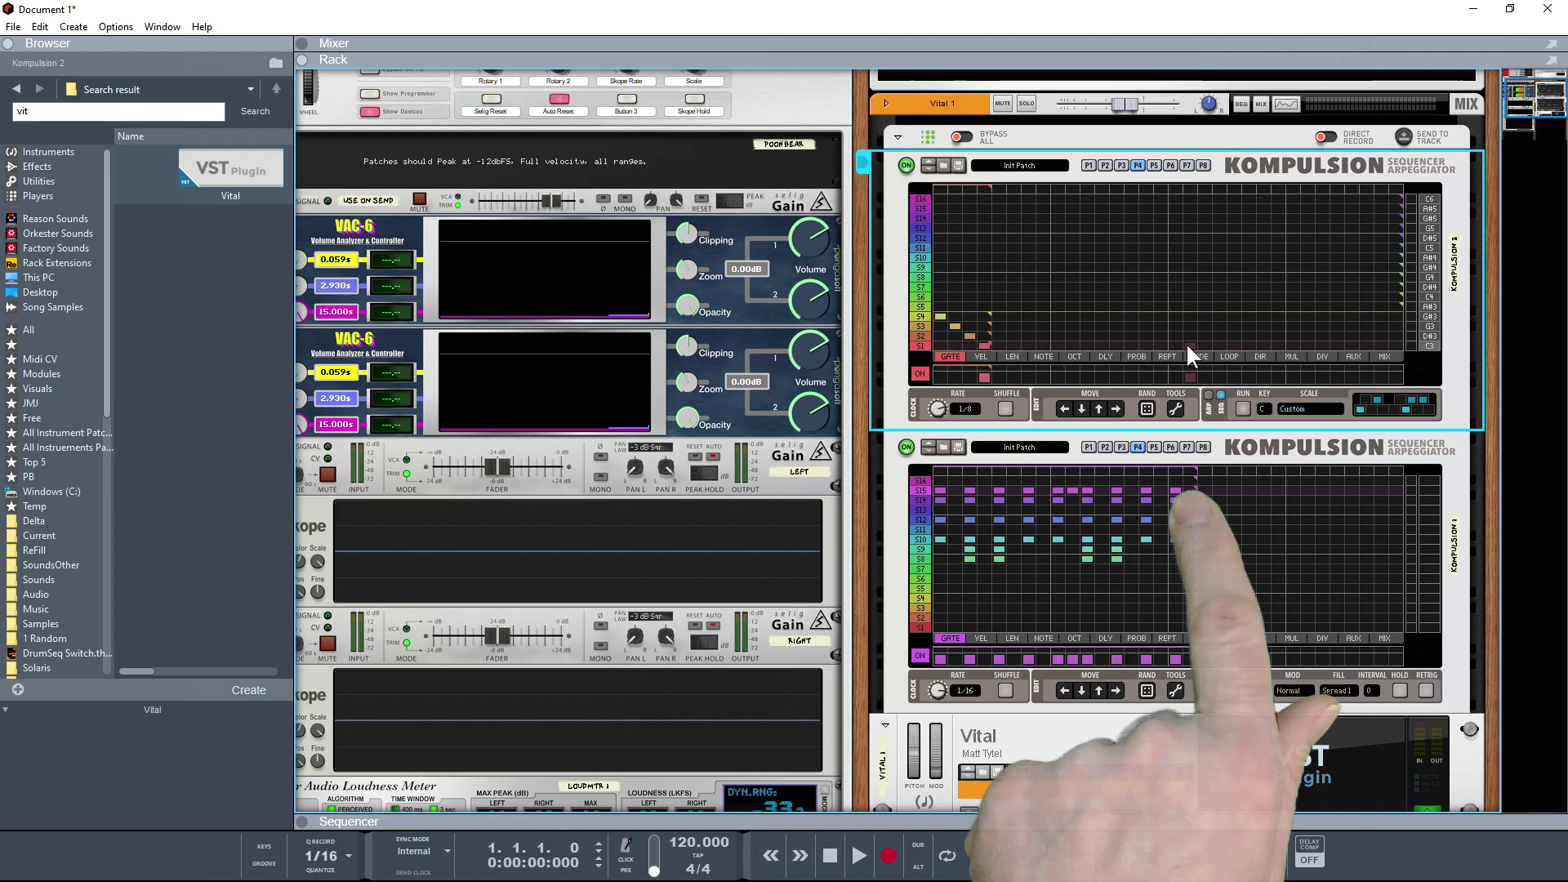
{"action": "left_click", "coordinate": [1321, 357]}
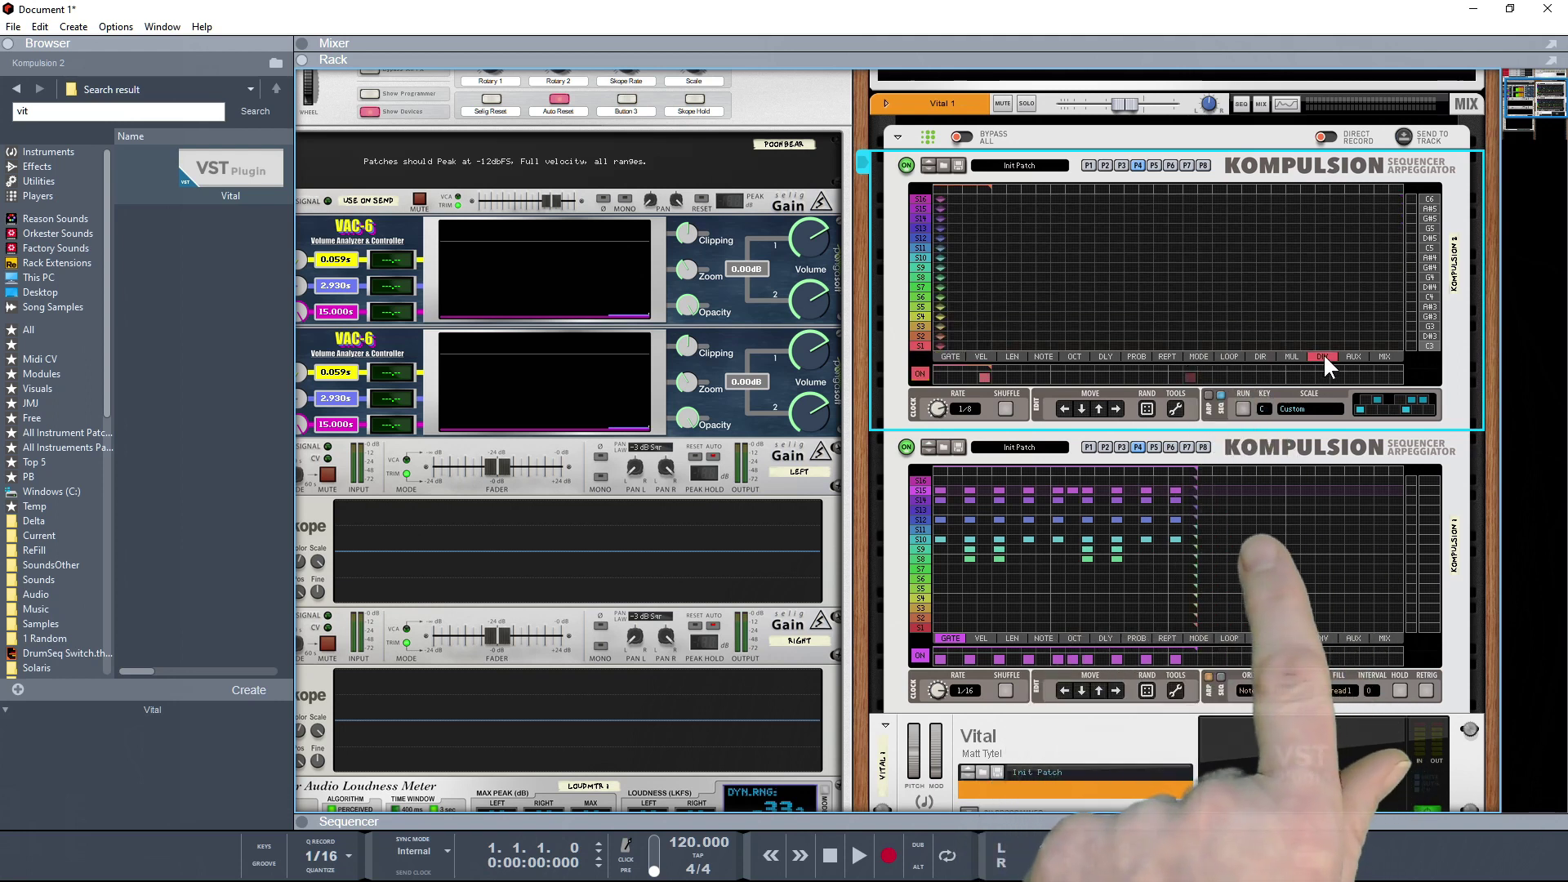
{"action": "left_click", "coordinate": [1190, 317]}
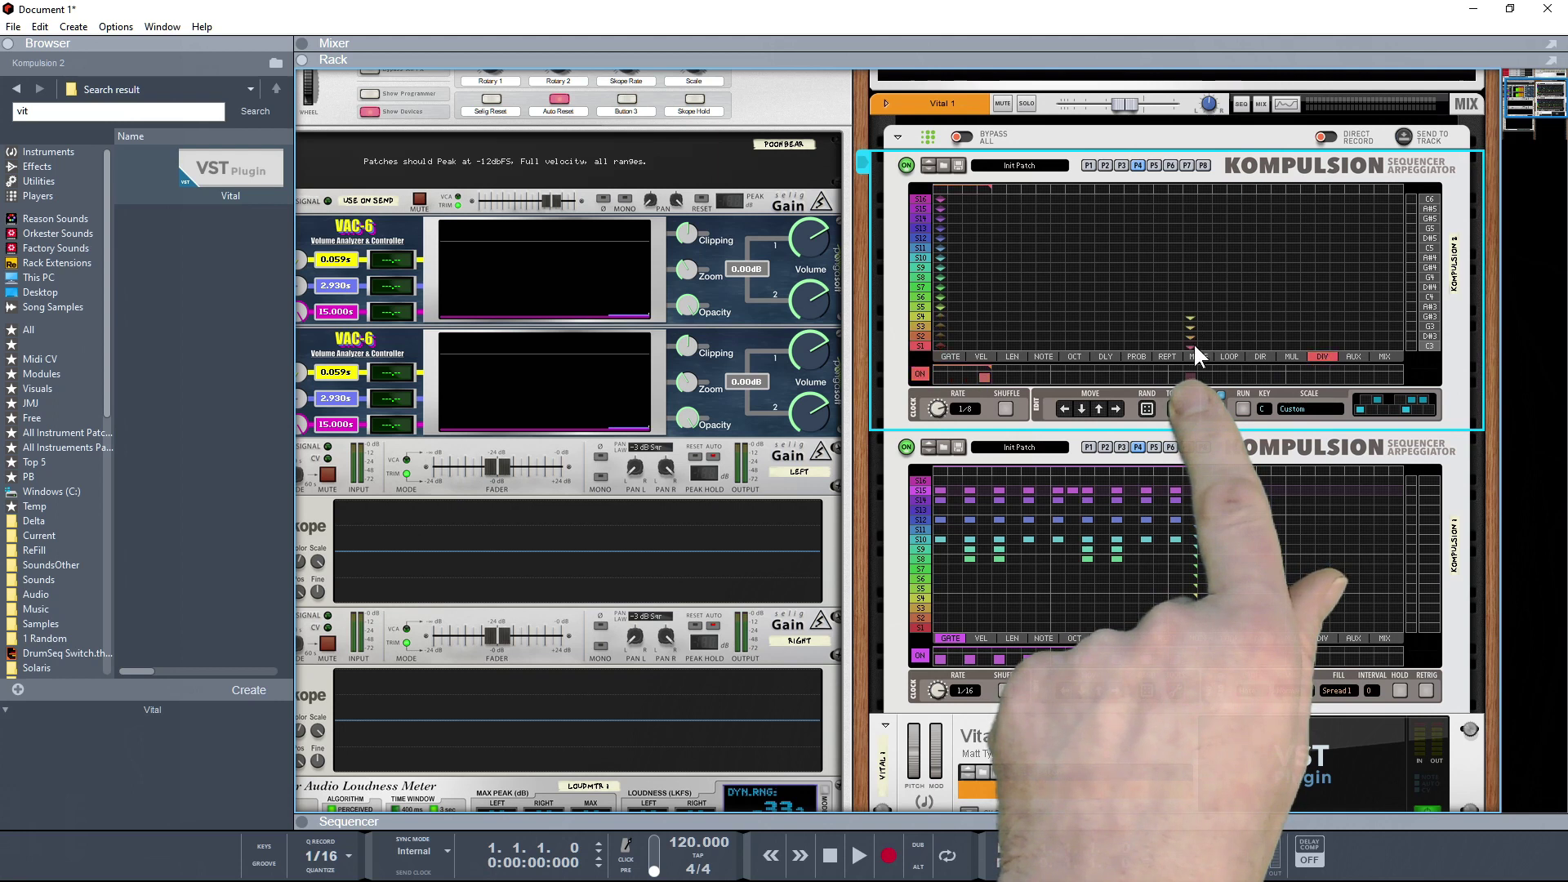
{"action": "left_click", "coordinate": [1240, 407]}
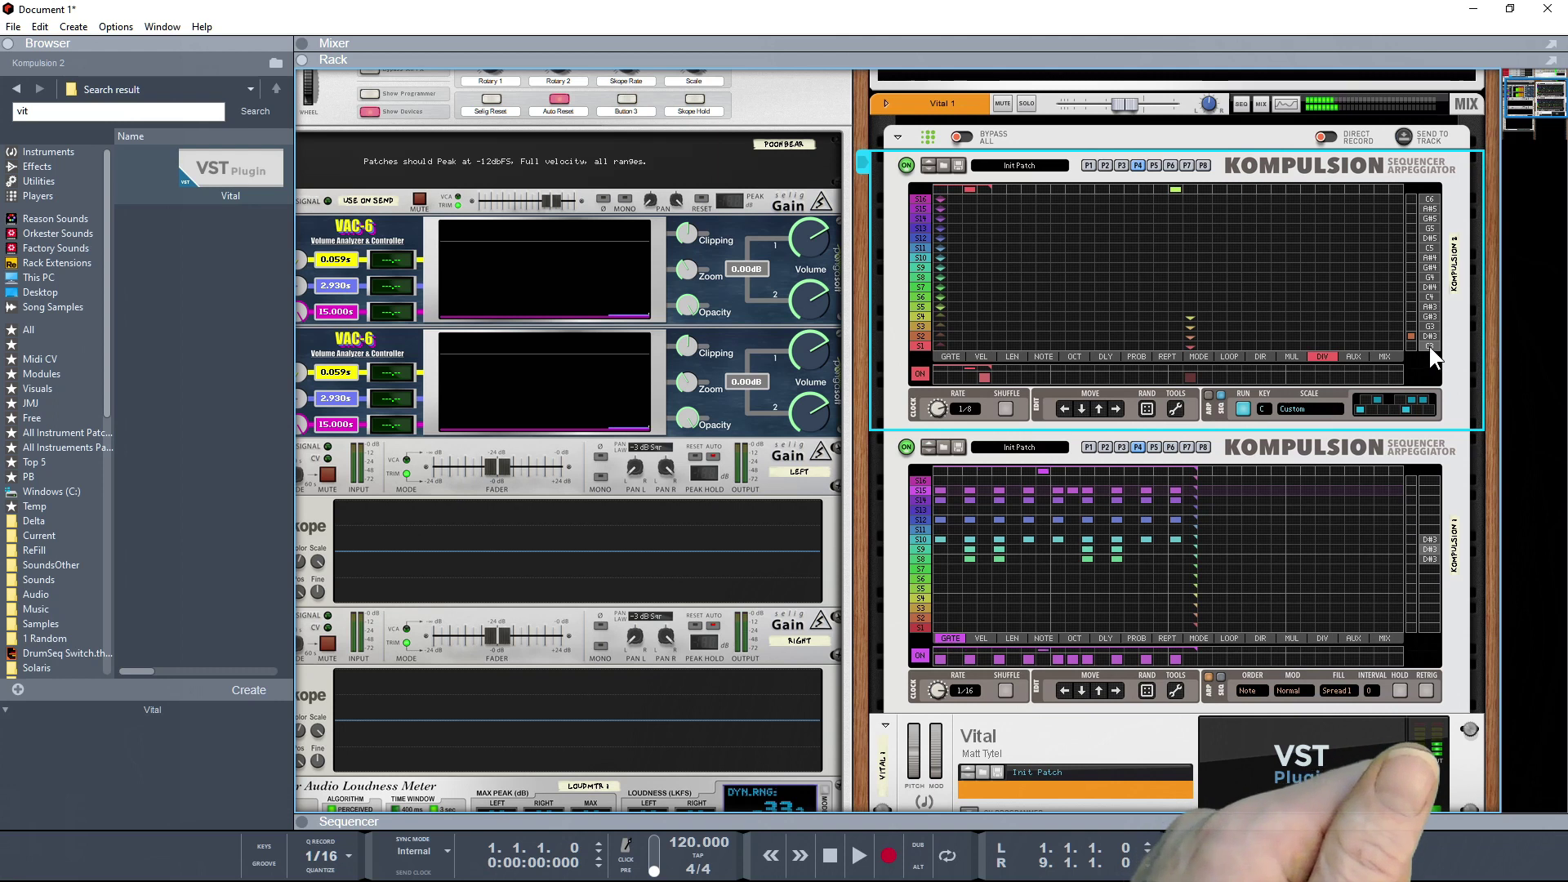
- Lower the upper Kompulsion's track notes so the lowest track plays G2, and add step 1 gates on tracks S5 and S6
{"action": "left_click_drag", "start_coordinate": [1429, 347], "coordinate": [1427, 322]}
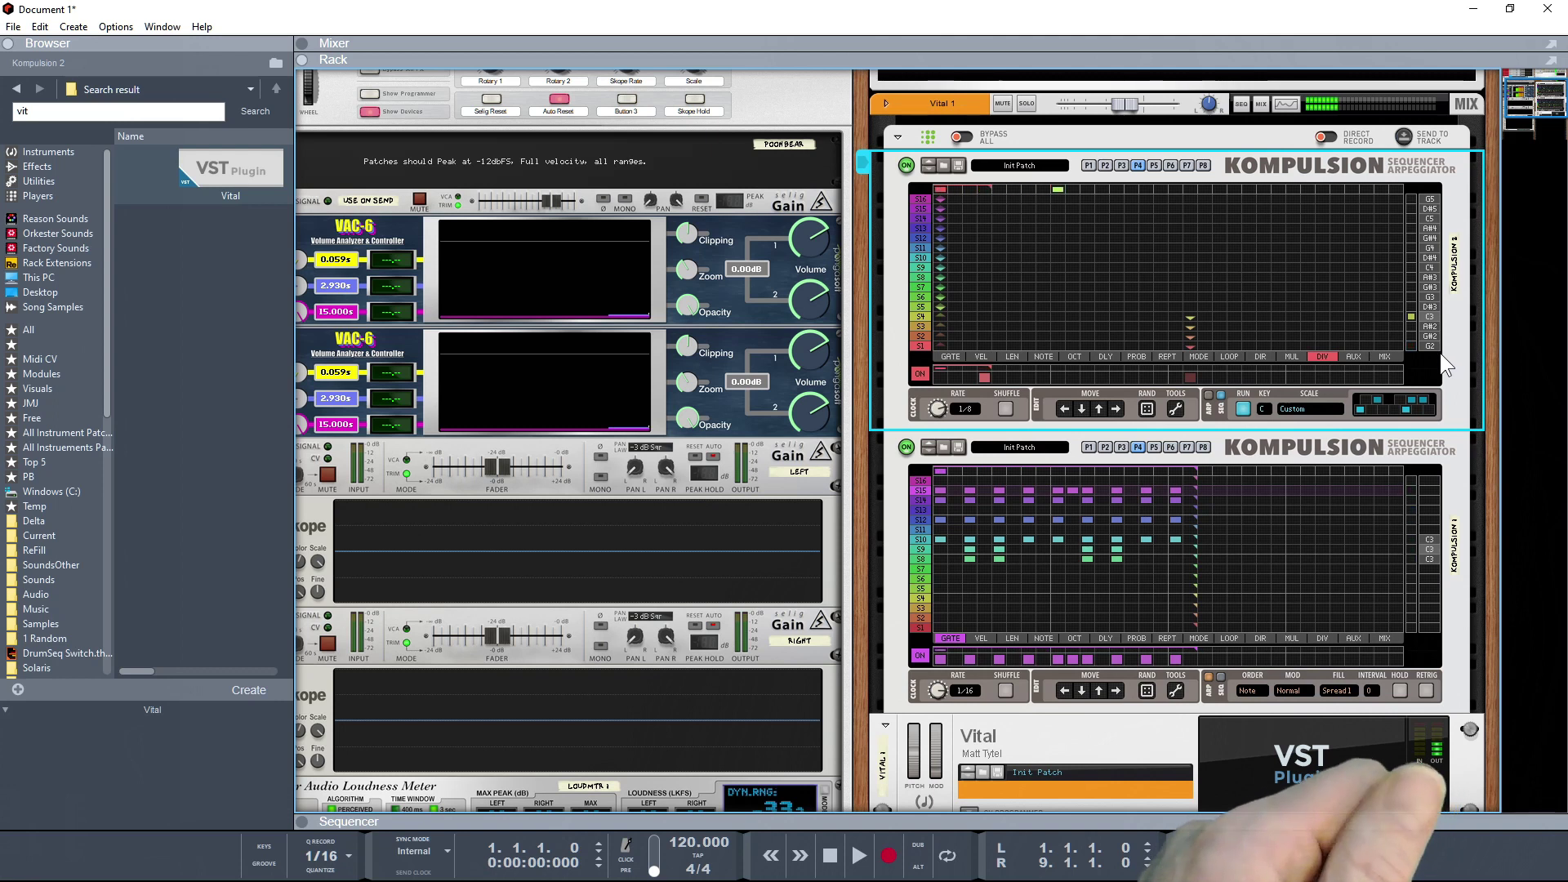
{"action": "left_click", "coordinate": [951, 357]}
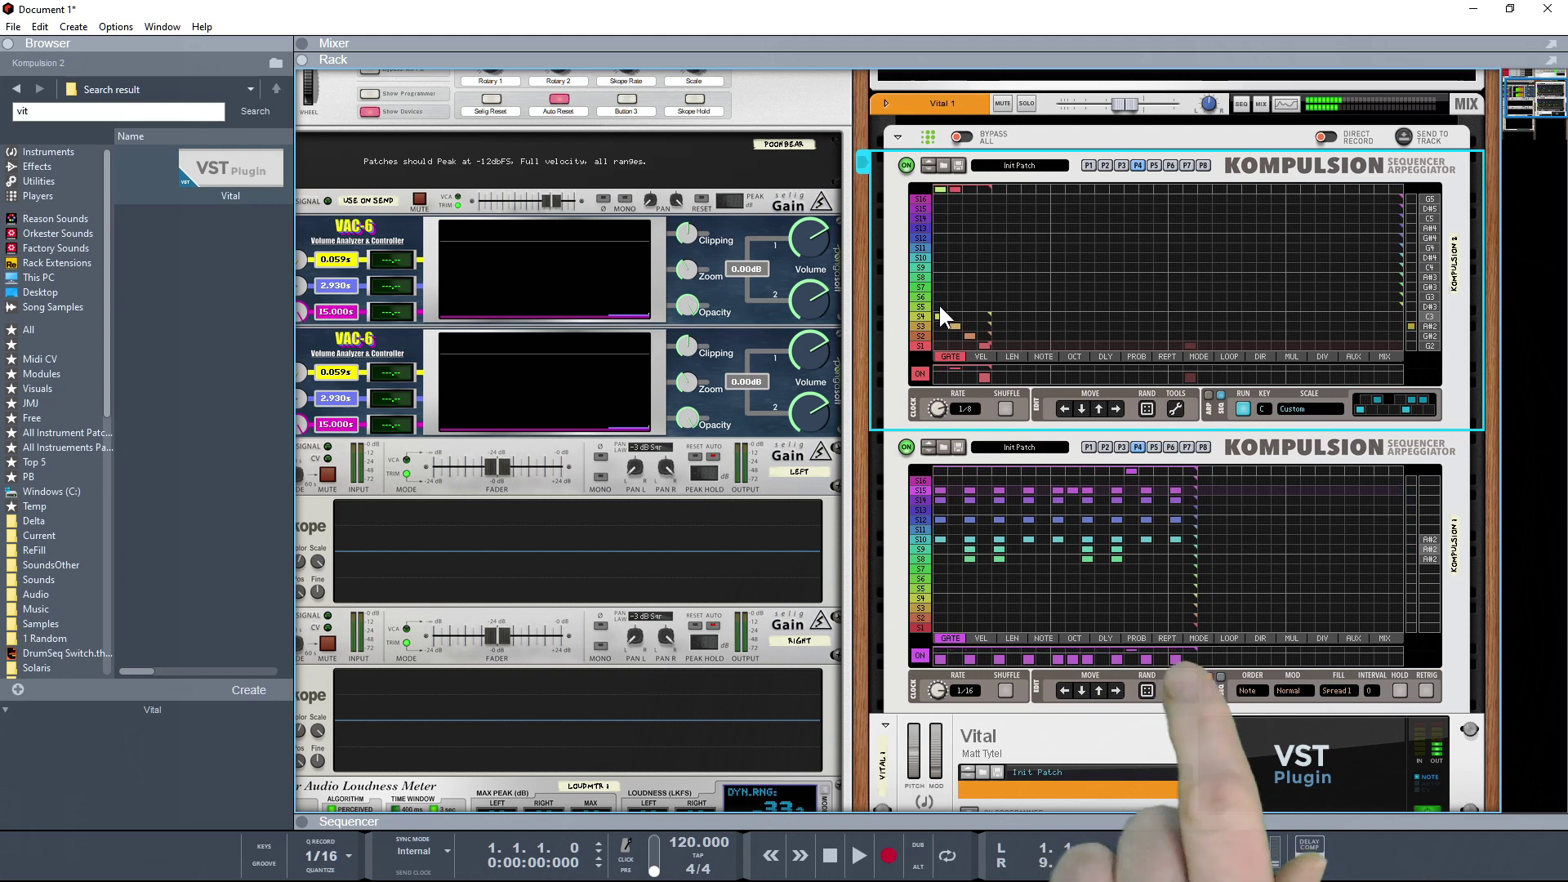
{"action": "left_click_drag", "start_coordinate": [939, 302], "coordinate": [943, 186]}
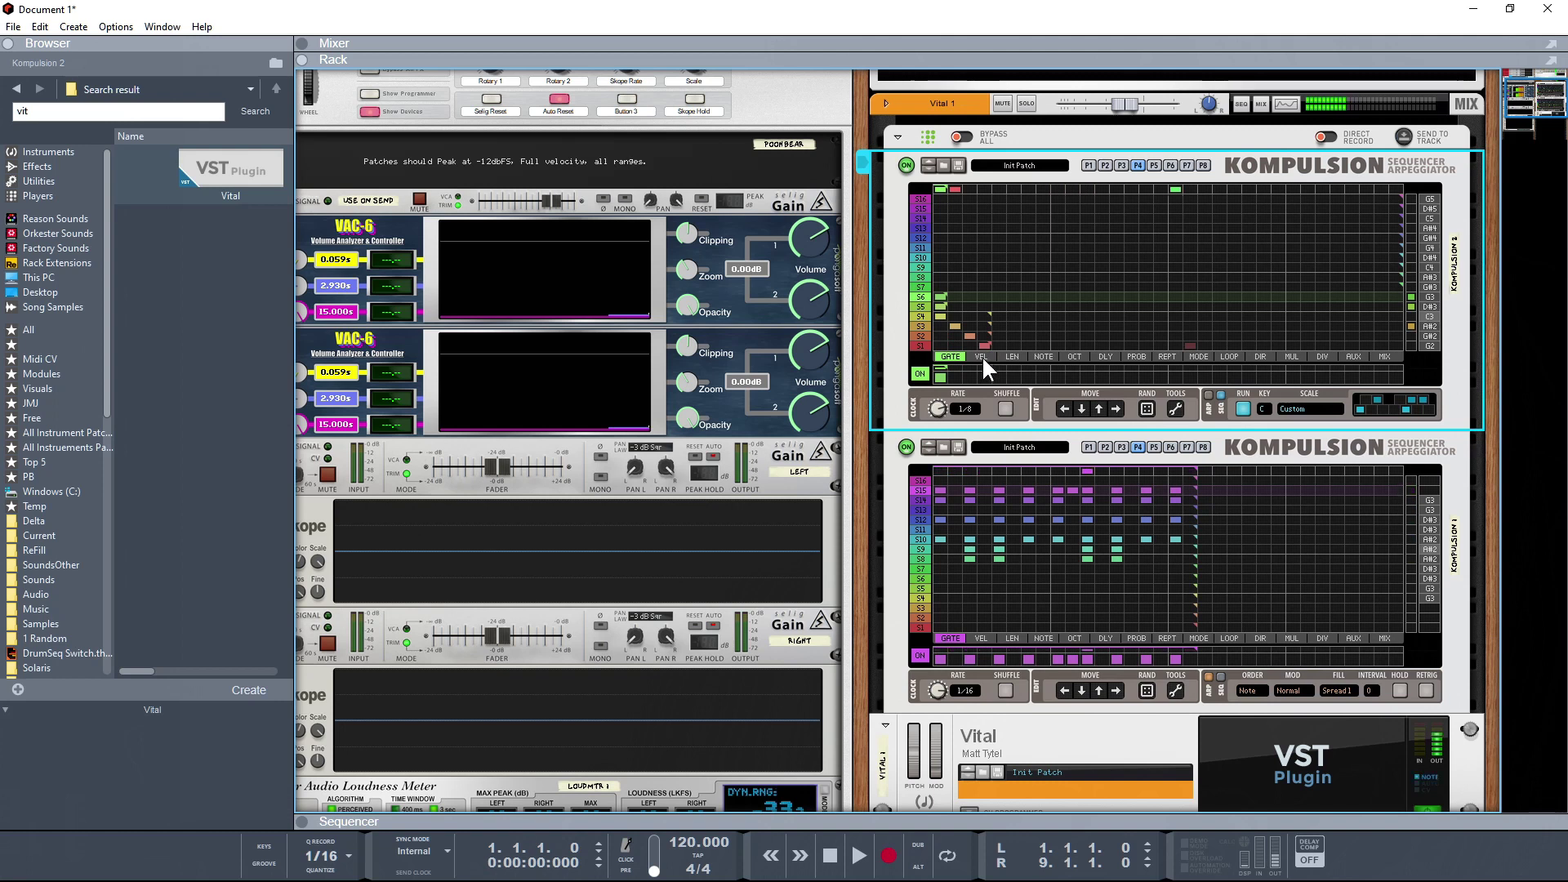
{"action": "left_click", "coordinate": [1244, 413]}
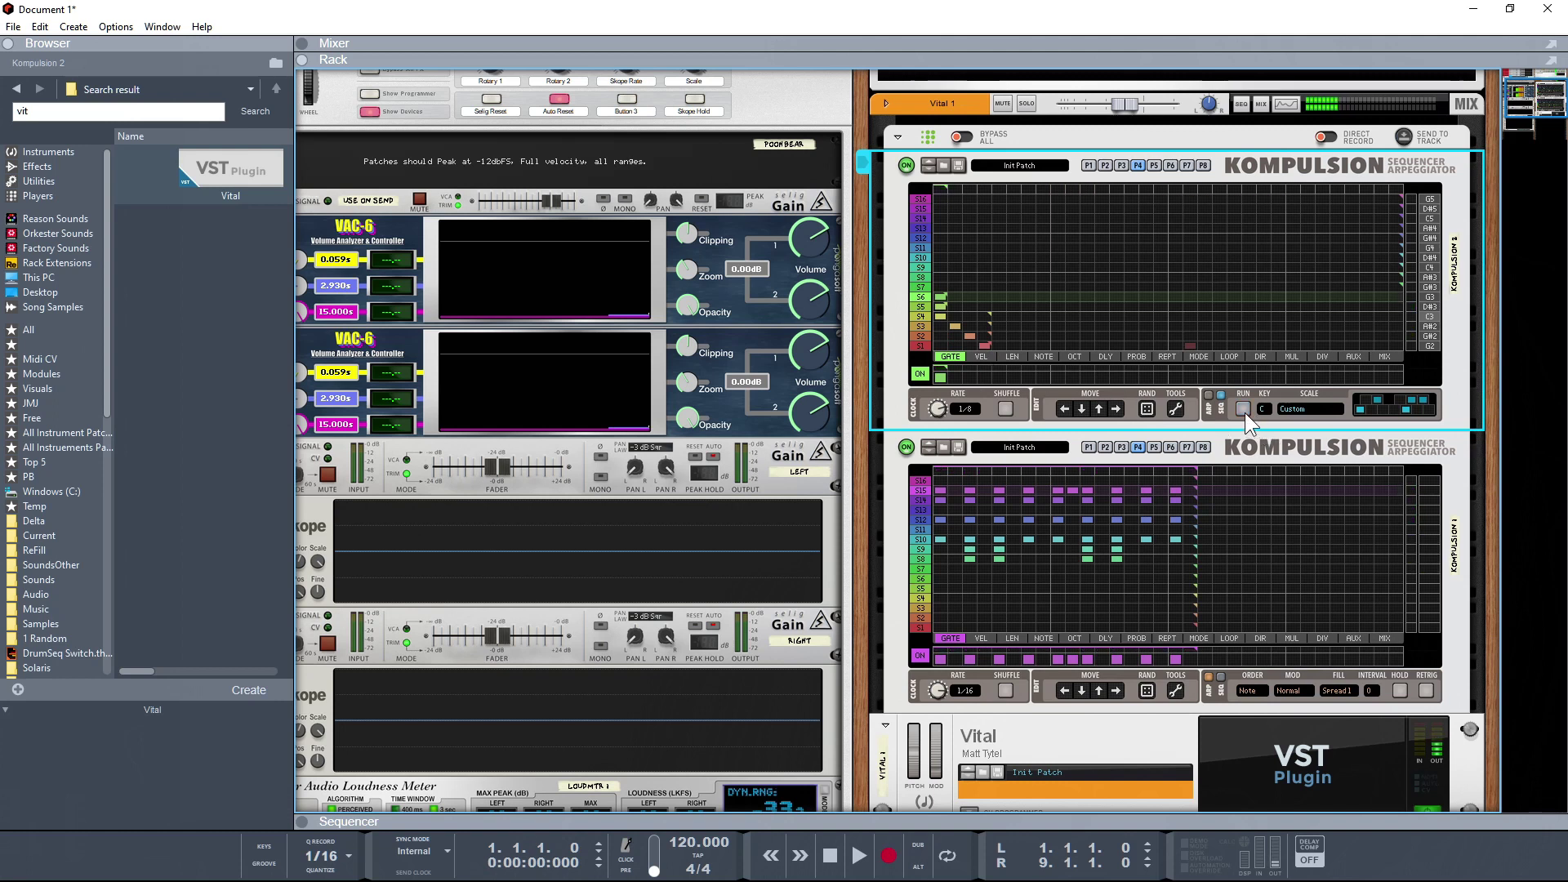
- Examine the upper Kompulsion's note lengths and audition its chord pattern by running and stopping the sequencer
{"action": "left_click", "coordinate": [1011, 356]}
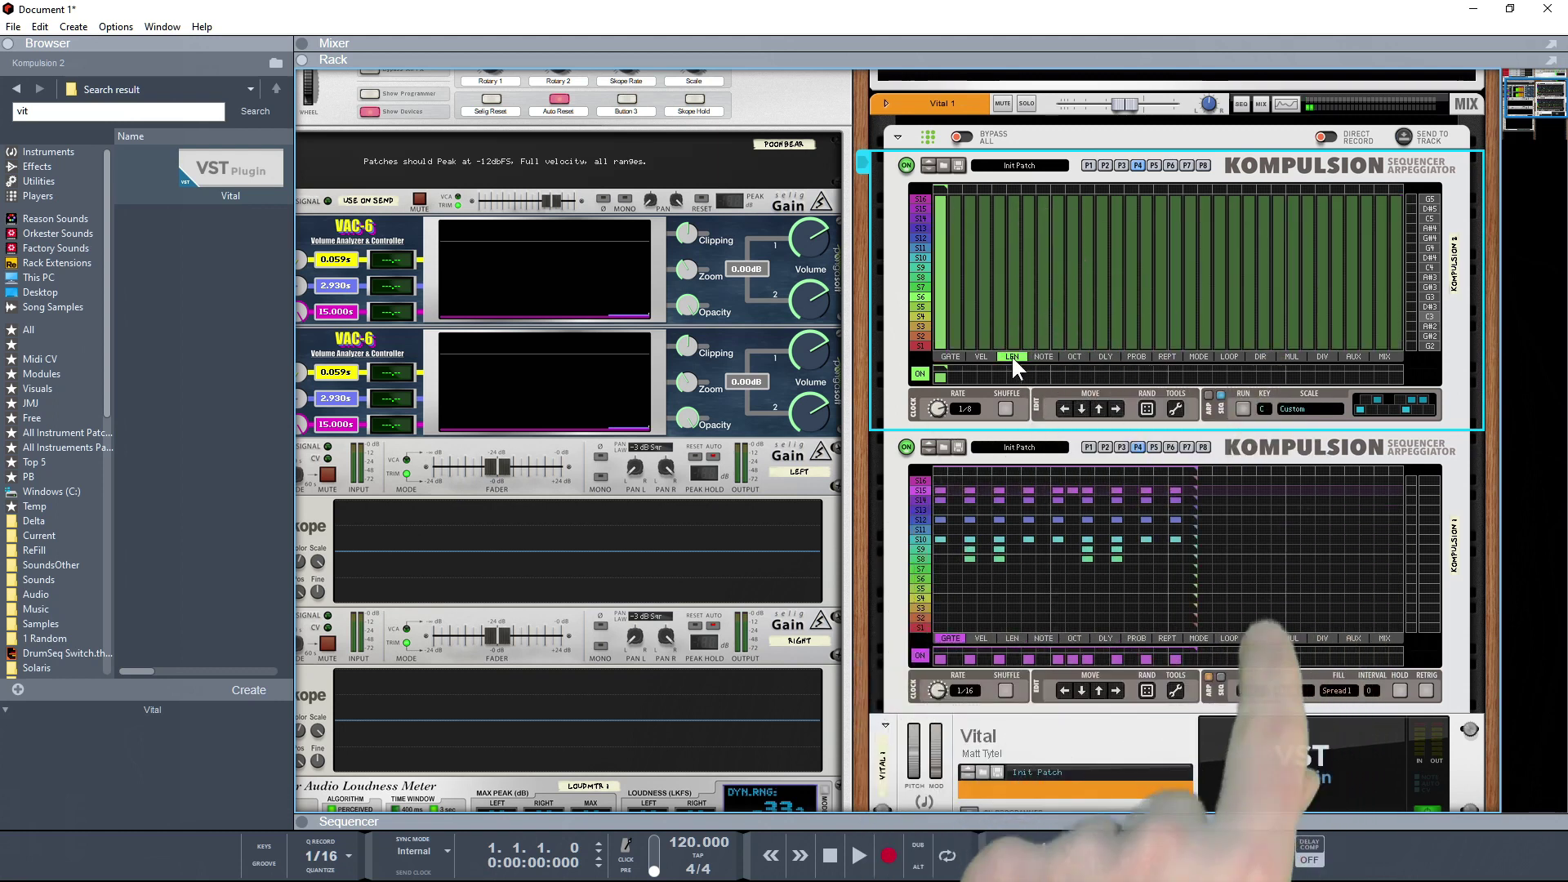
{"action": "left_click", "coordinate": [955, 357]}
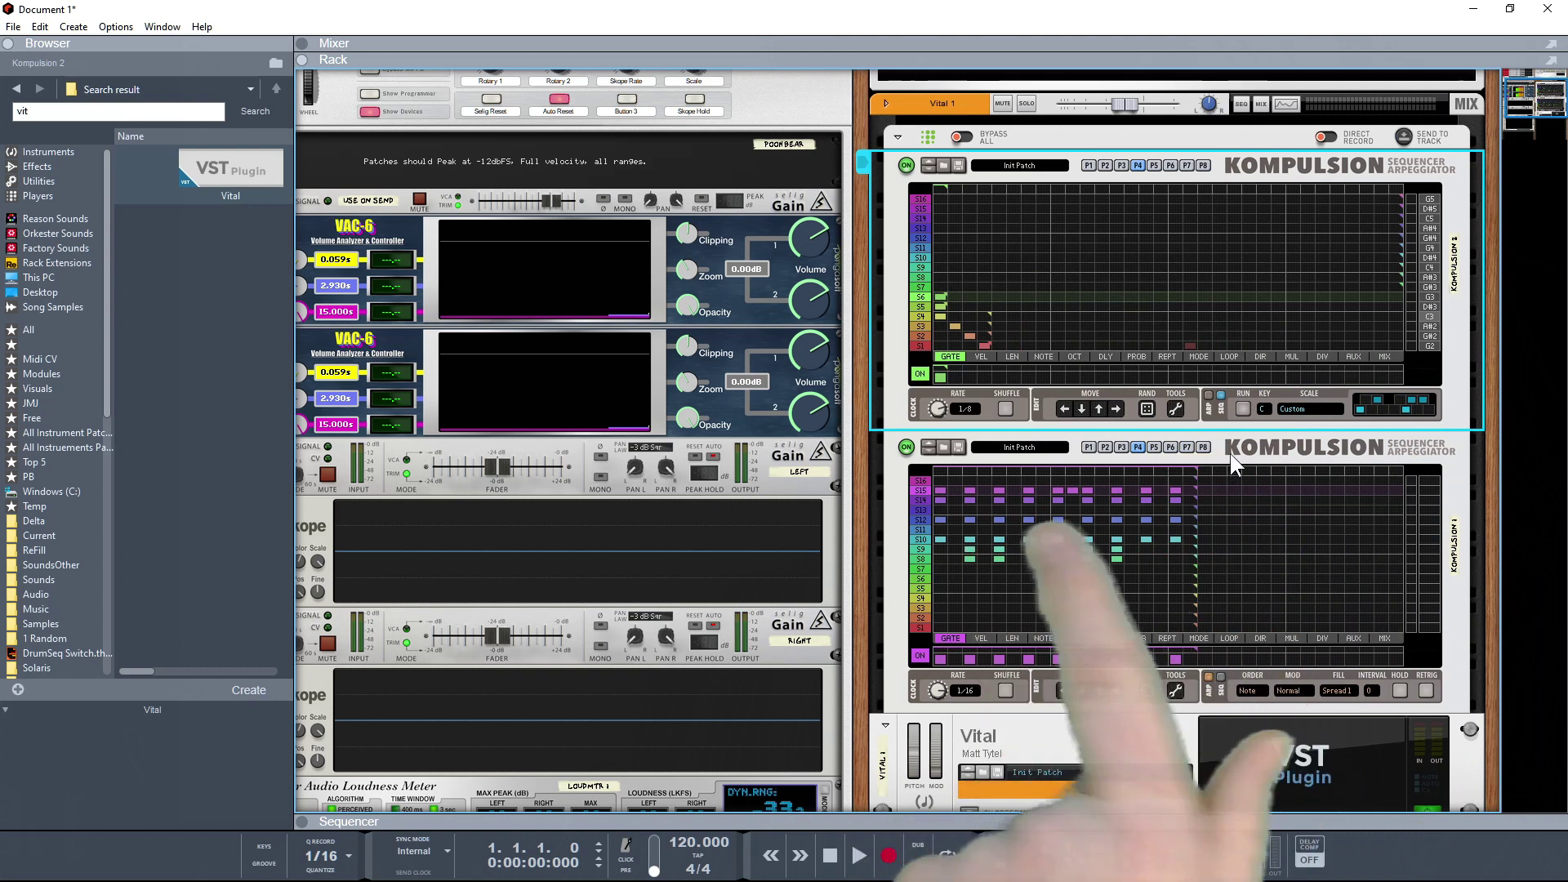
{"action": "left_click", "coordinate": [1242, 409]}
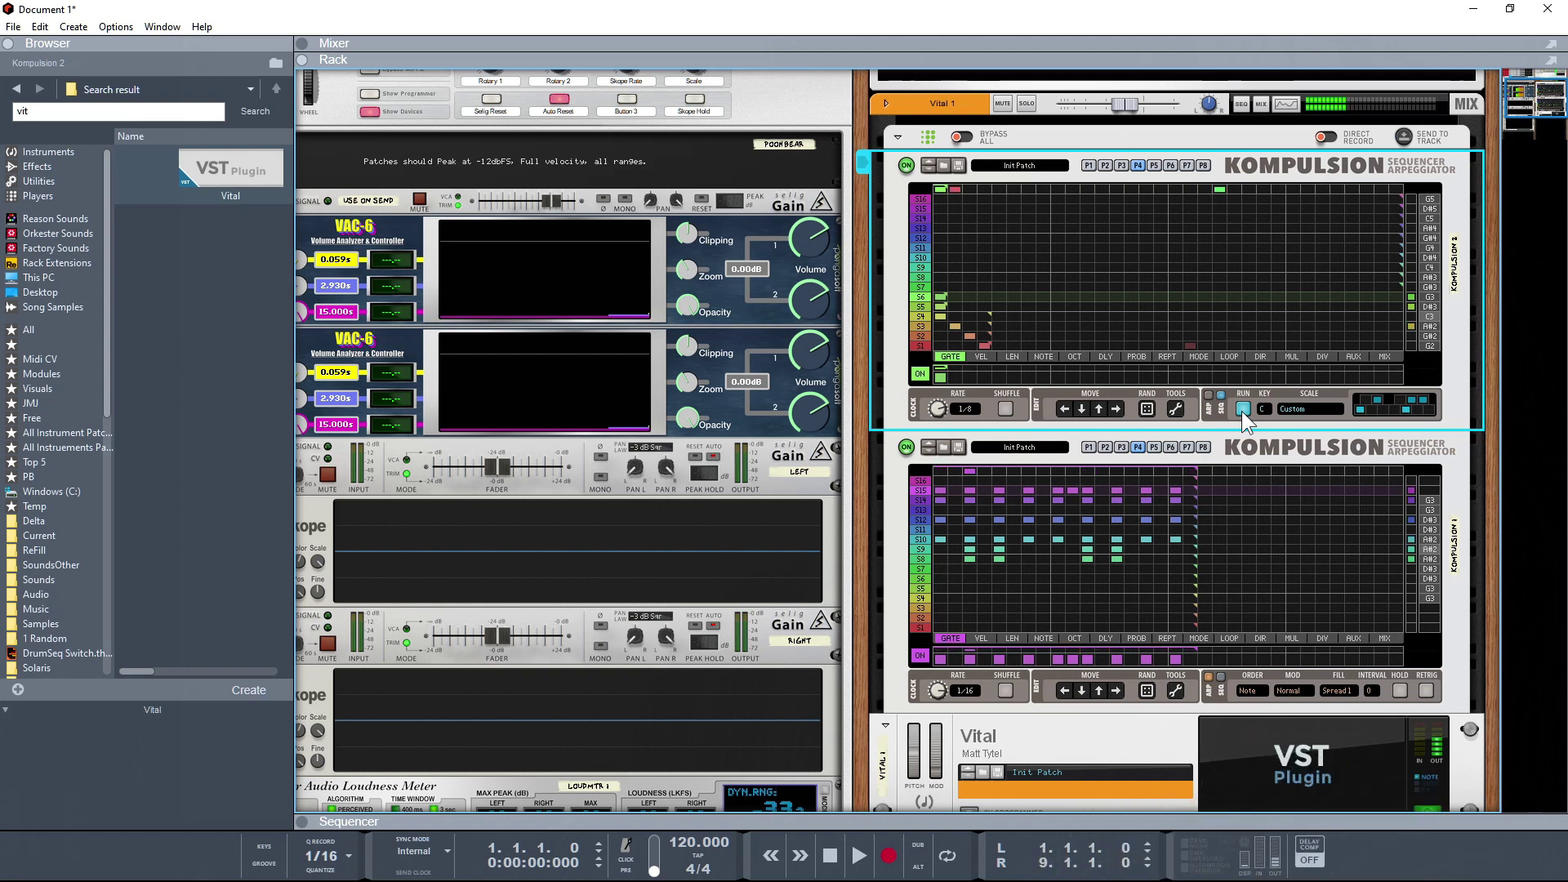
{"action": "left_click", "coordinate": [1243, 410]}
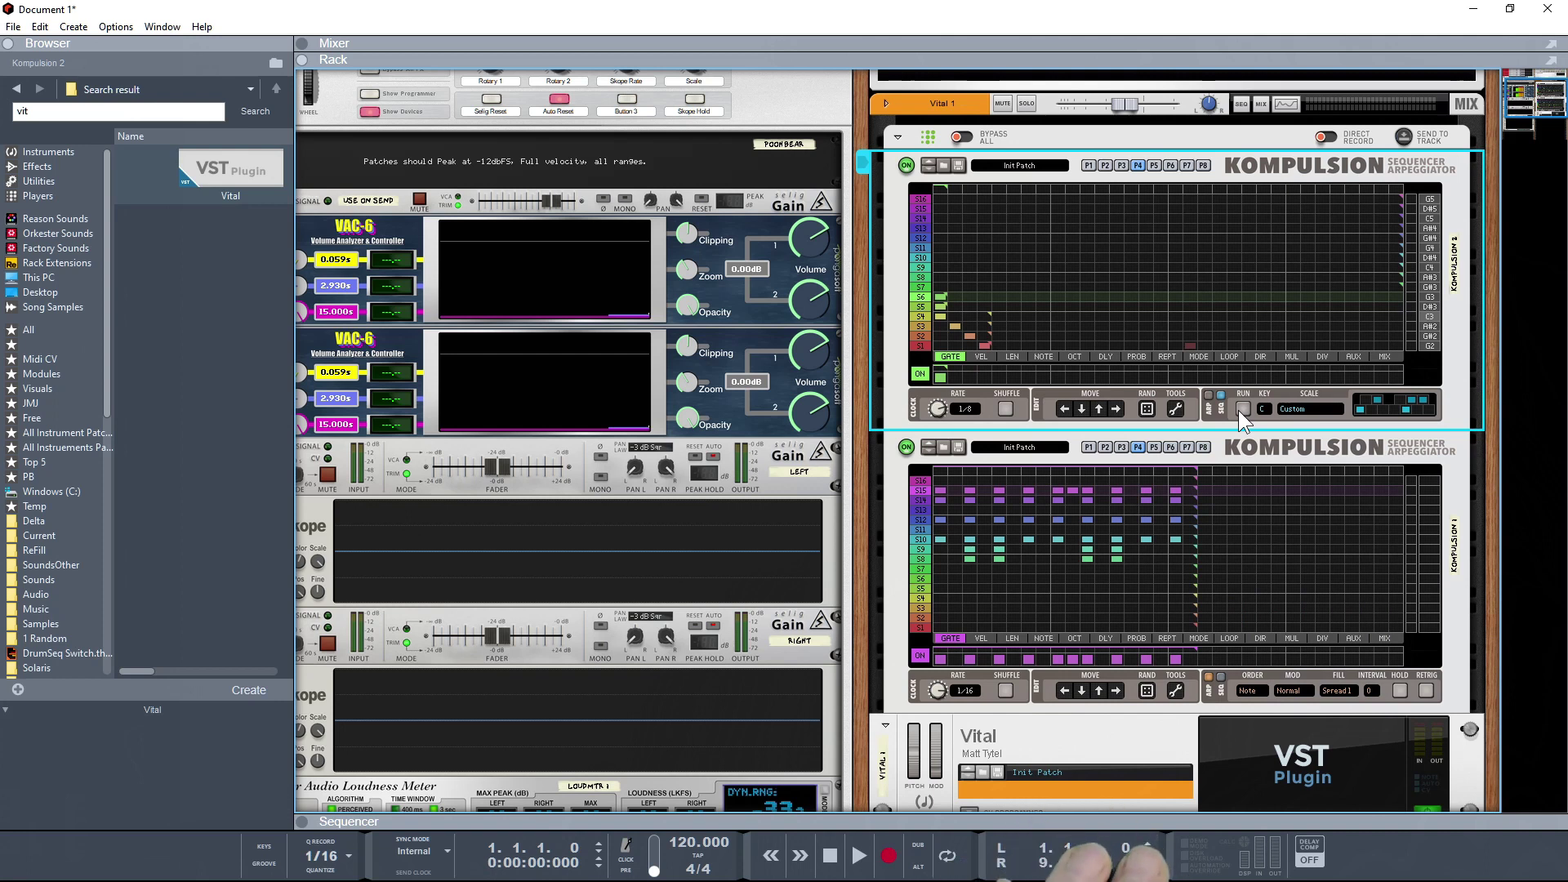
{"action": "left_click", "coordinate": [1239, 409]}
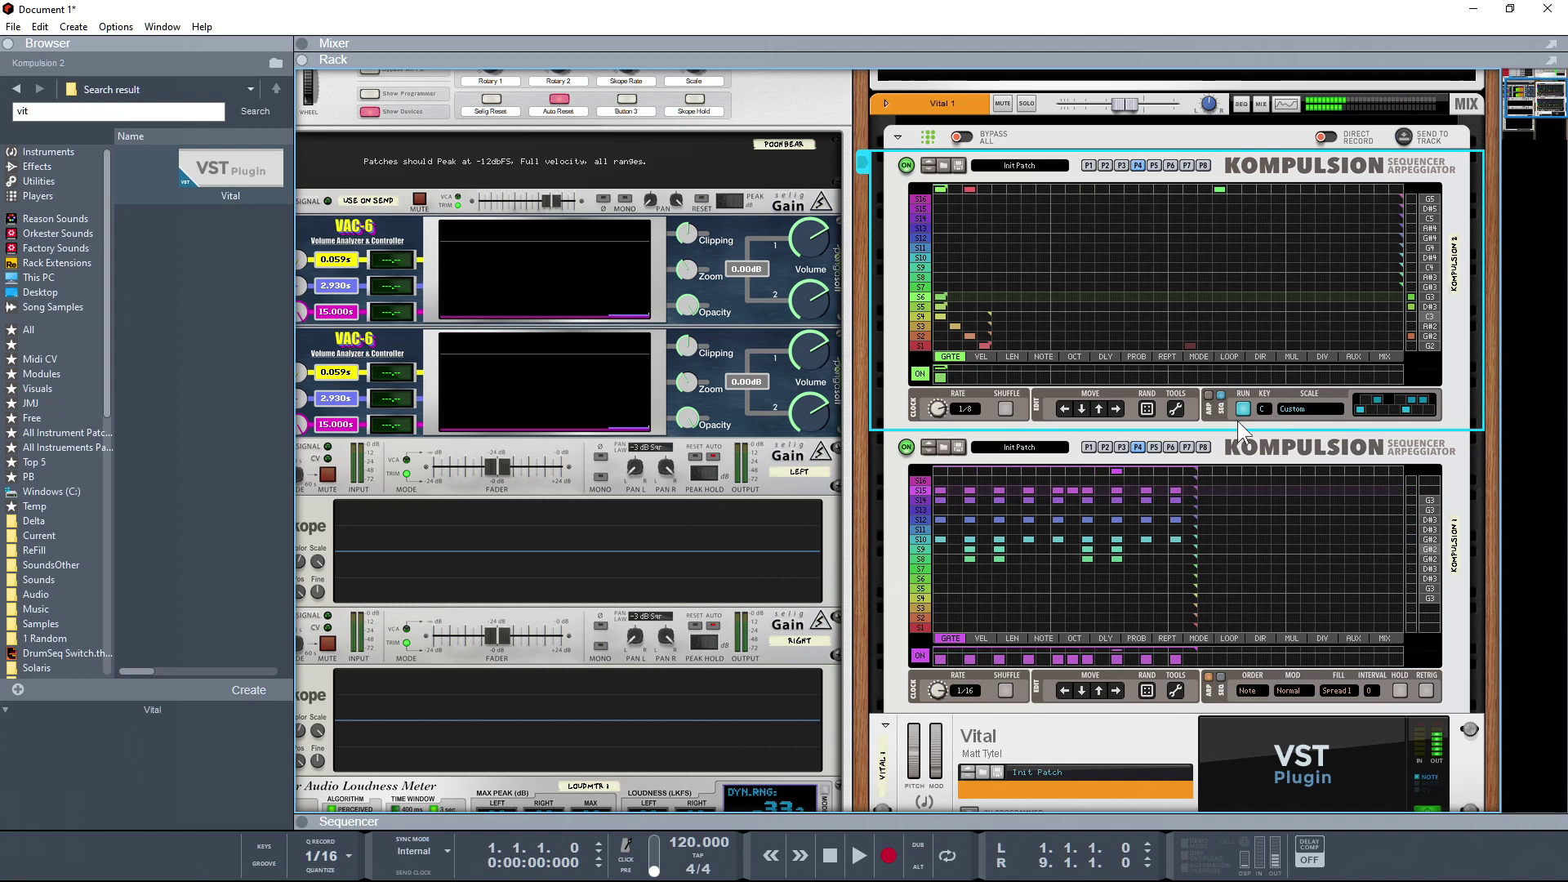
{"action": "left_click", "coordinate": [1246, 410]}
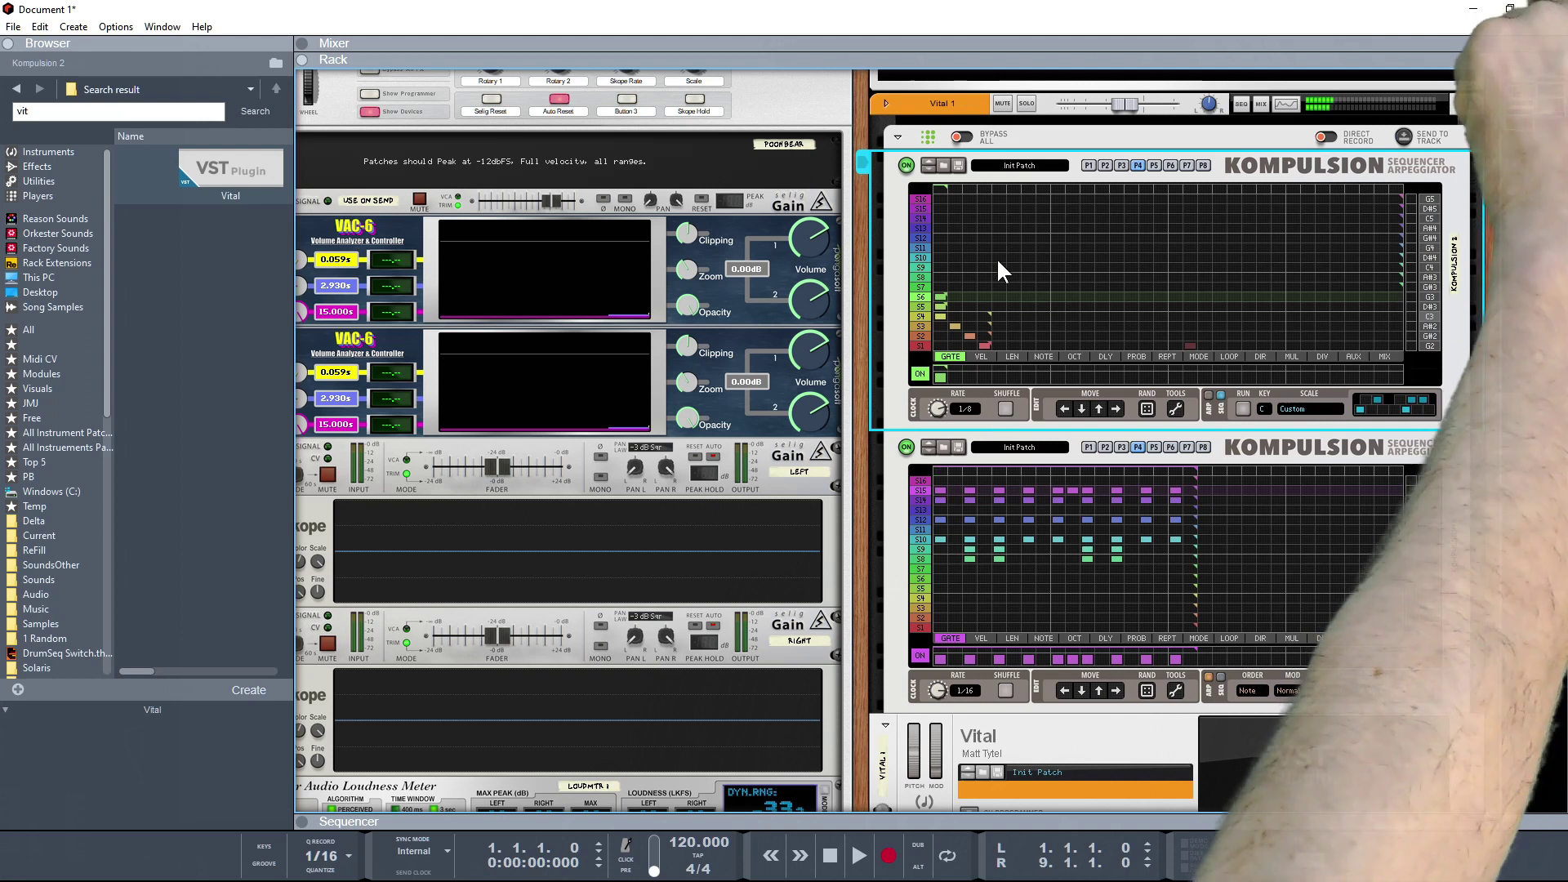
- Place ascending gates on tracks S11 to S14 across steps 1 to 4 in the upper Kompulsion
{"action": "left_click", "coordinate": [940, 249]}
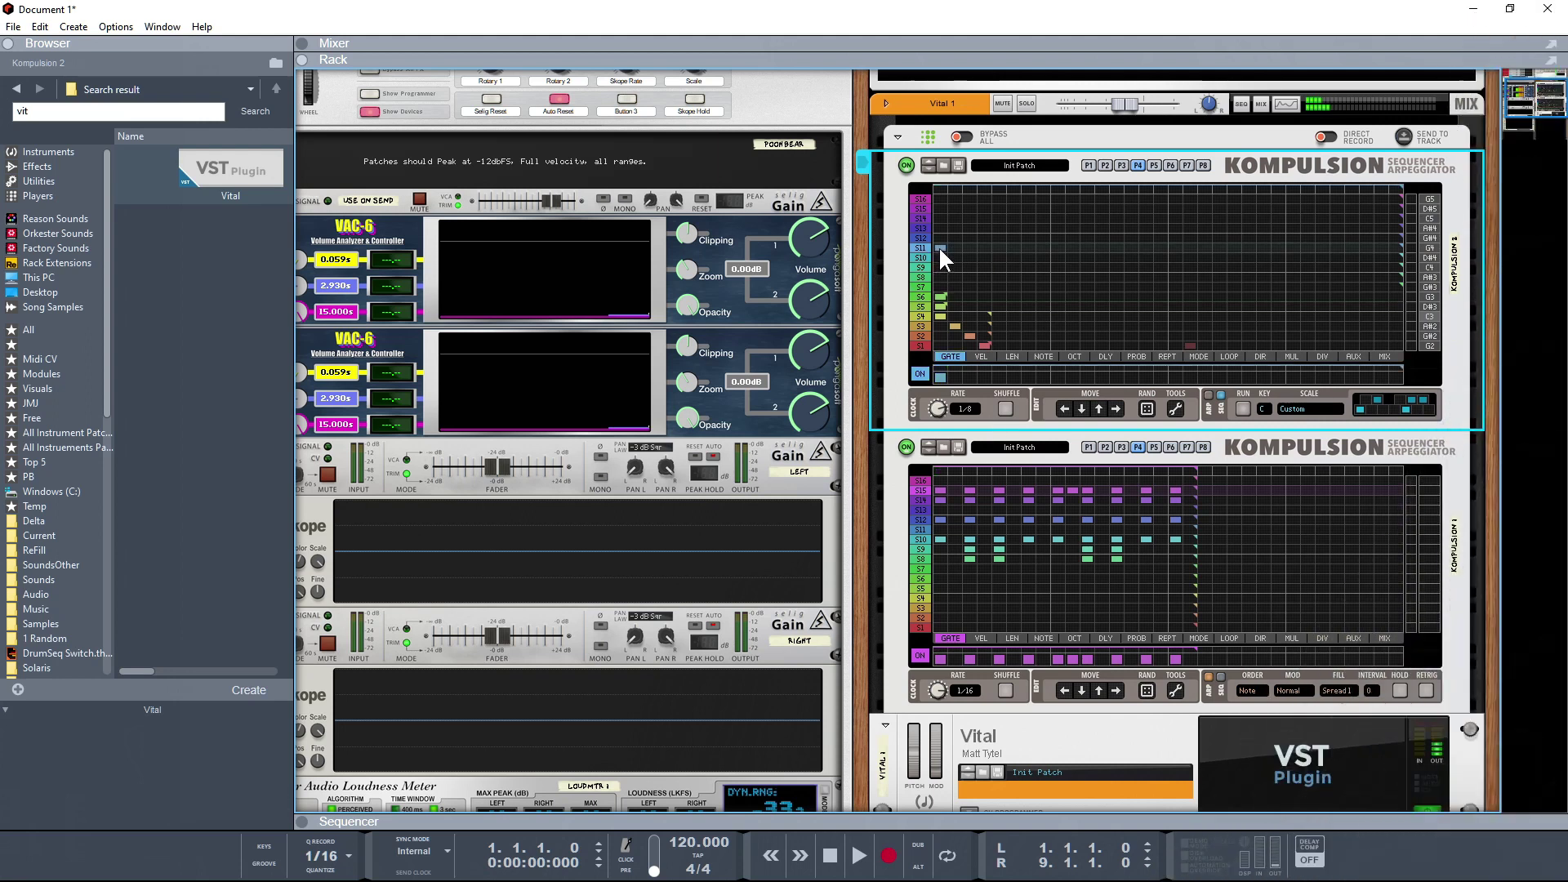
{"action": "left_click", "coordinate": [954, 238]}
{"action": "left_click", "coordinate": [969, 229]}
{"action": "left_click", "coordinate": [985, 218]}
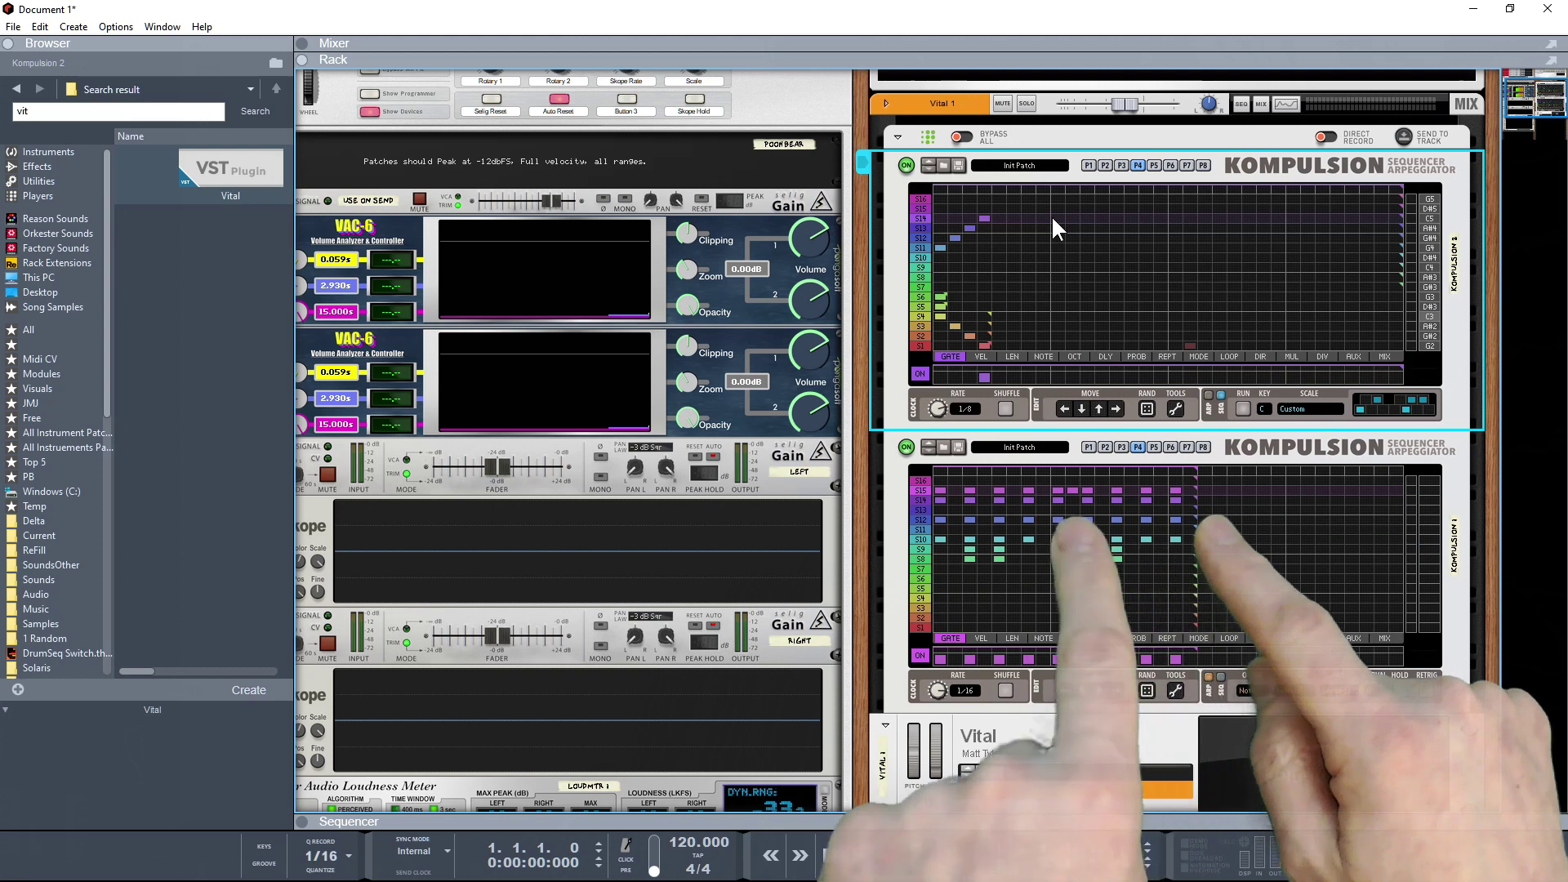
- Shorten the loops of tracks S14, S13, S12 and S11 in the upper Kompulsion to nine steps
{"action": "left_click", "coordinate": [1059, 188]}
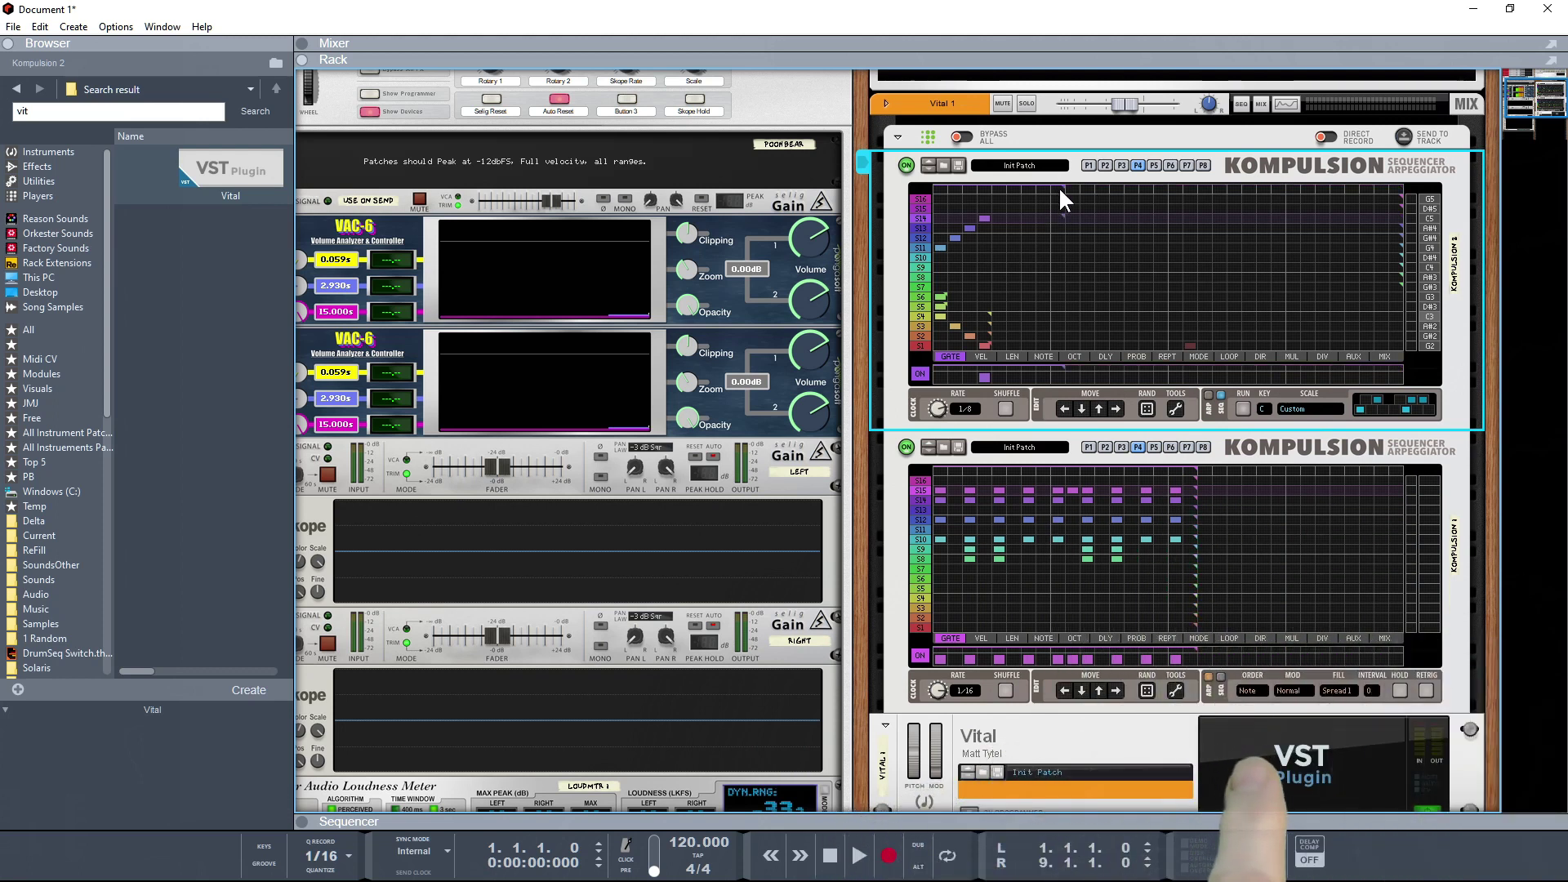
{"action": "left_click", "coordinate": [918, 227]}
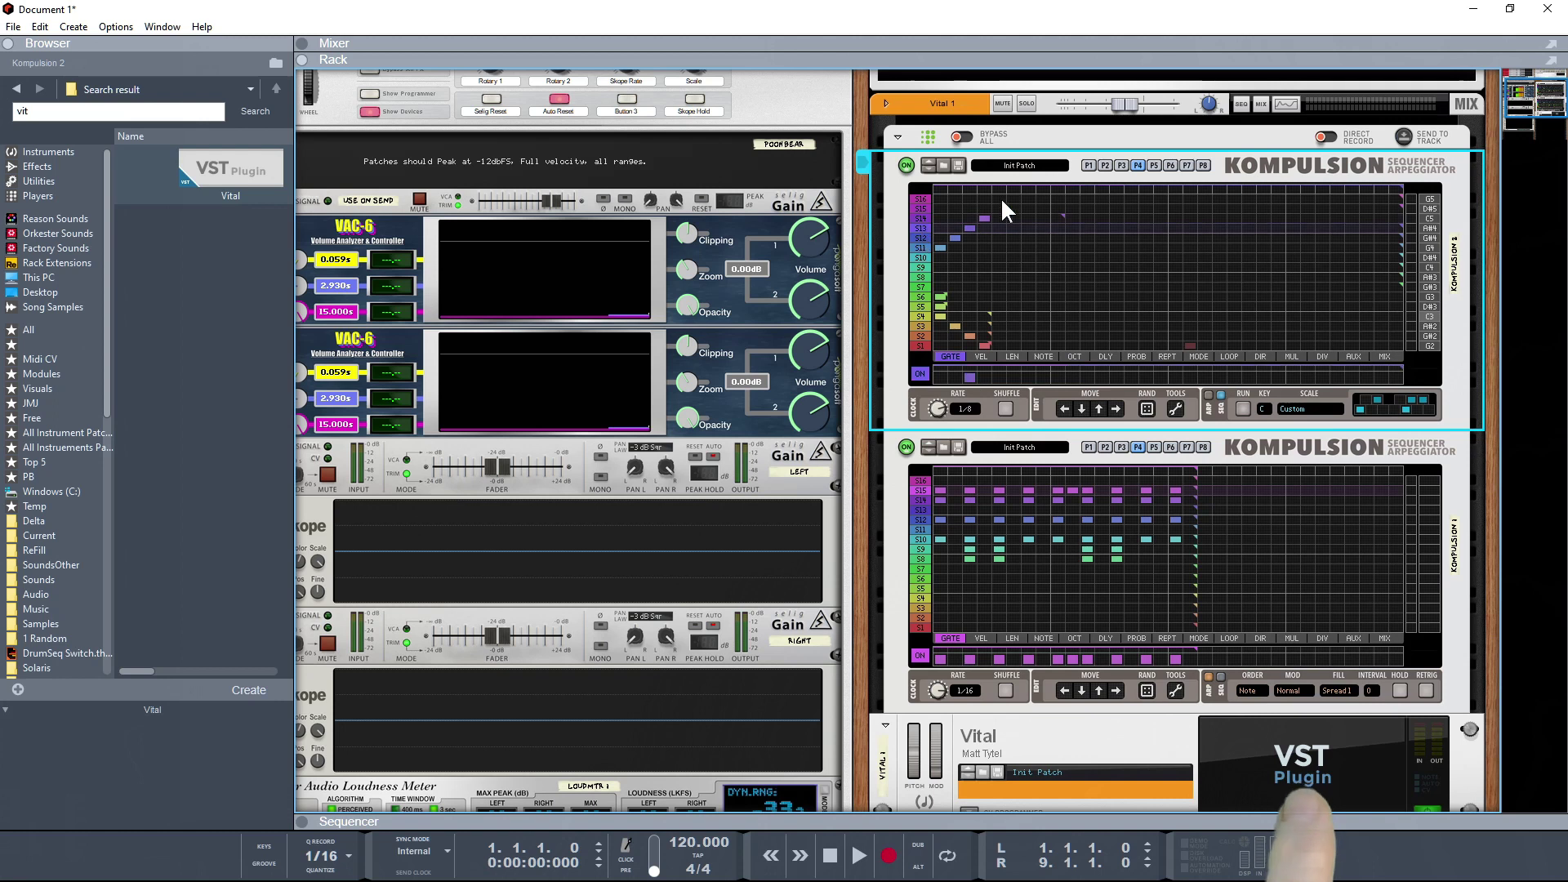
{"action": "left_click", "coordinate": [1055, 186]}
{"action": "left_click", "coordinate": [920, 236]}
{"action": "left_click", "coordinate": [1057, 186]}
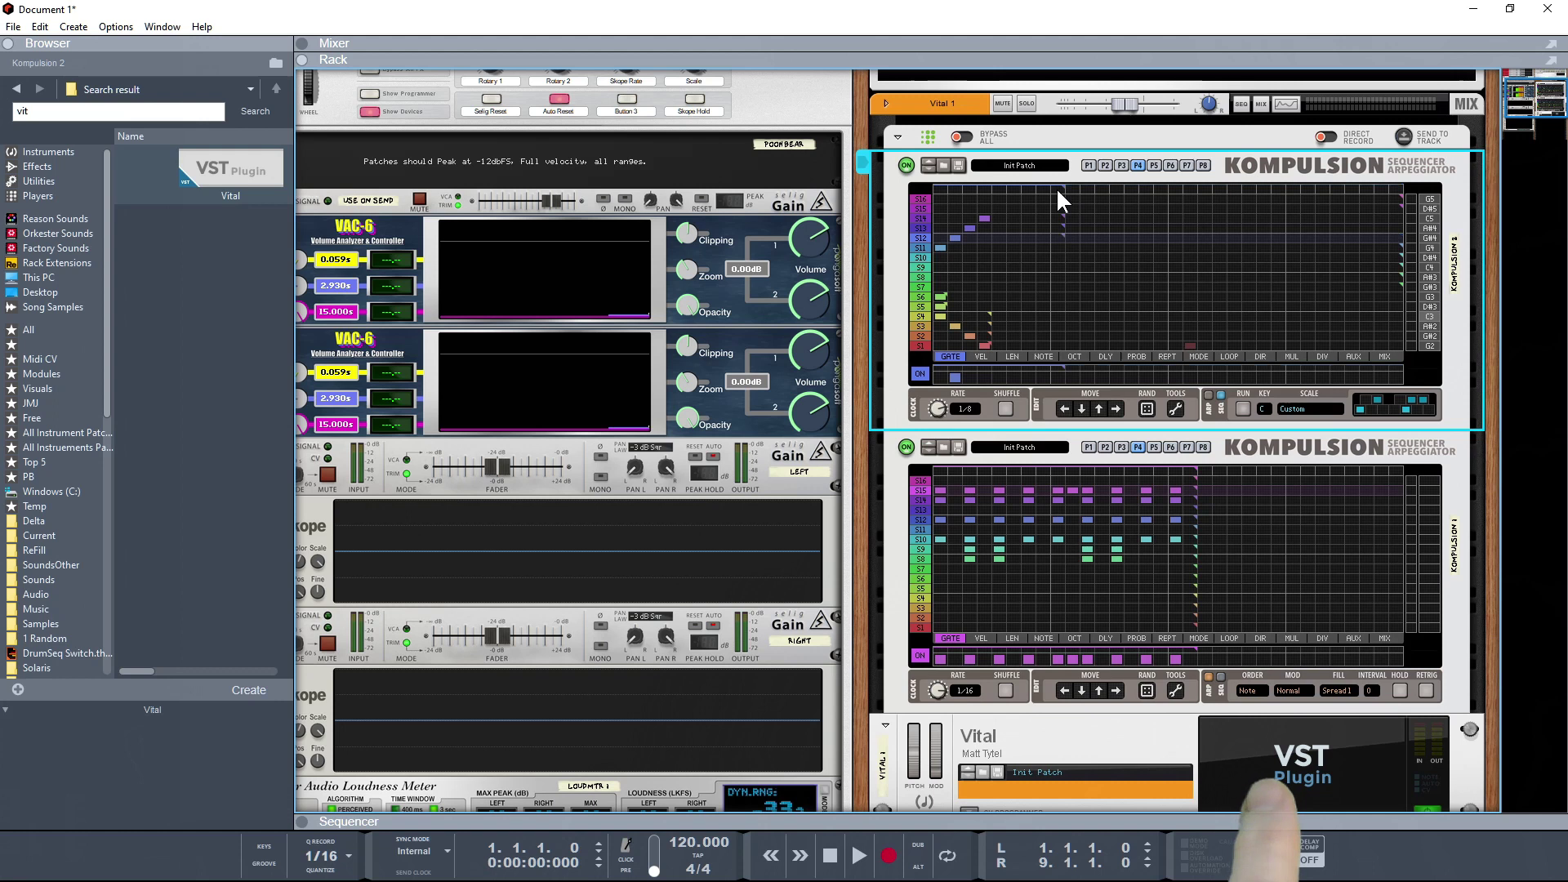
{"action": "left_click", "coordinate": [920, 248]}
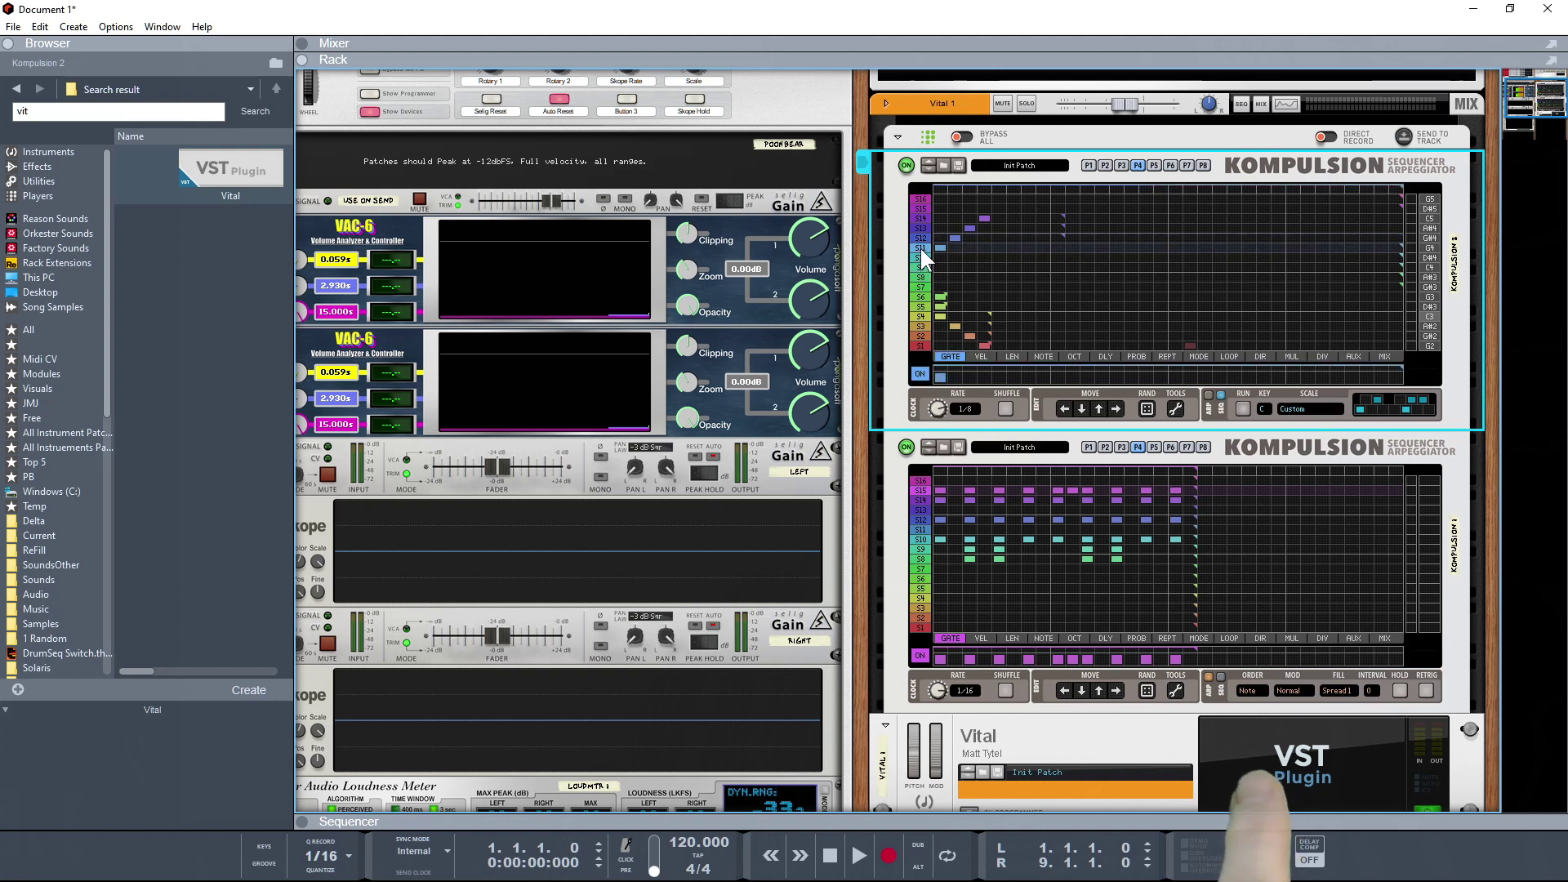
{"action": "left_click", "coordinate": [1052, 186]}
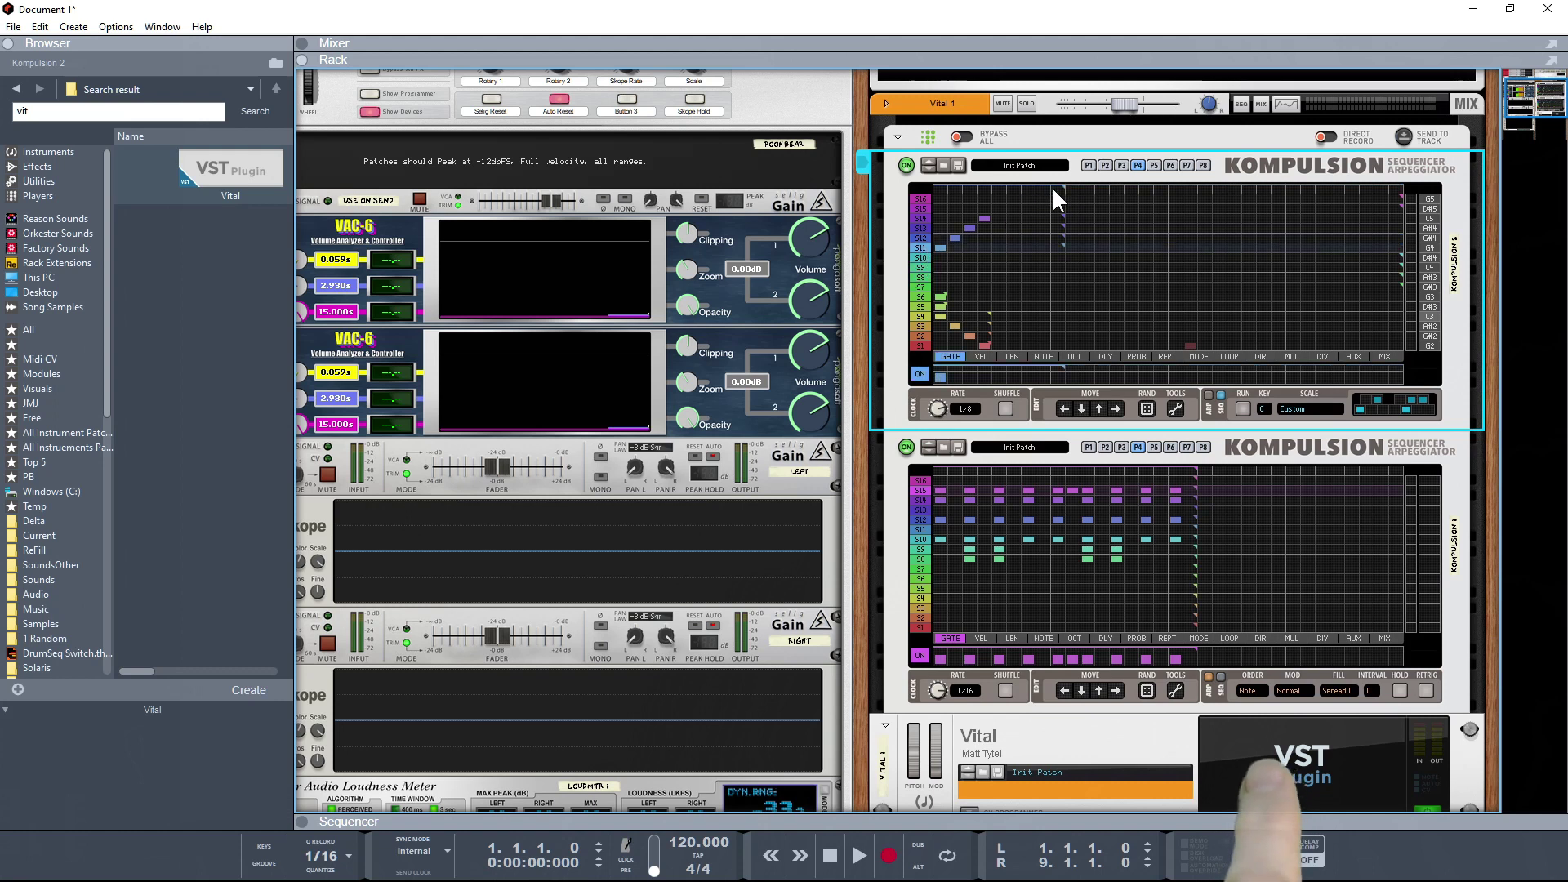
- Add ascending gates on tracks S11 to S14 across steps 6 to 9 plus one on S11 at step 5, auditioning the pattern
{"action": "left_click", "coordinate": [1013, 248]}
{"action": "left_click", "coordinate": [1028, 237]}
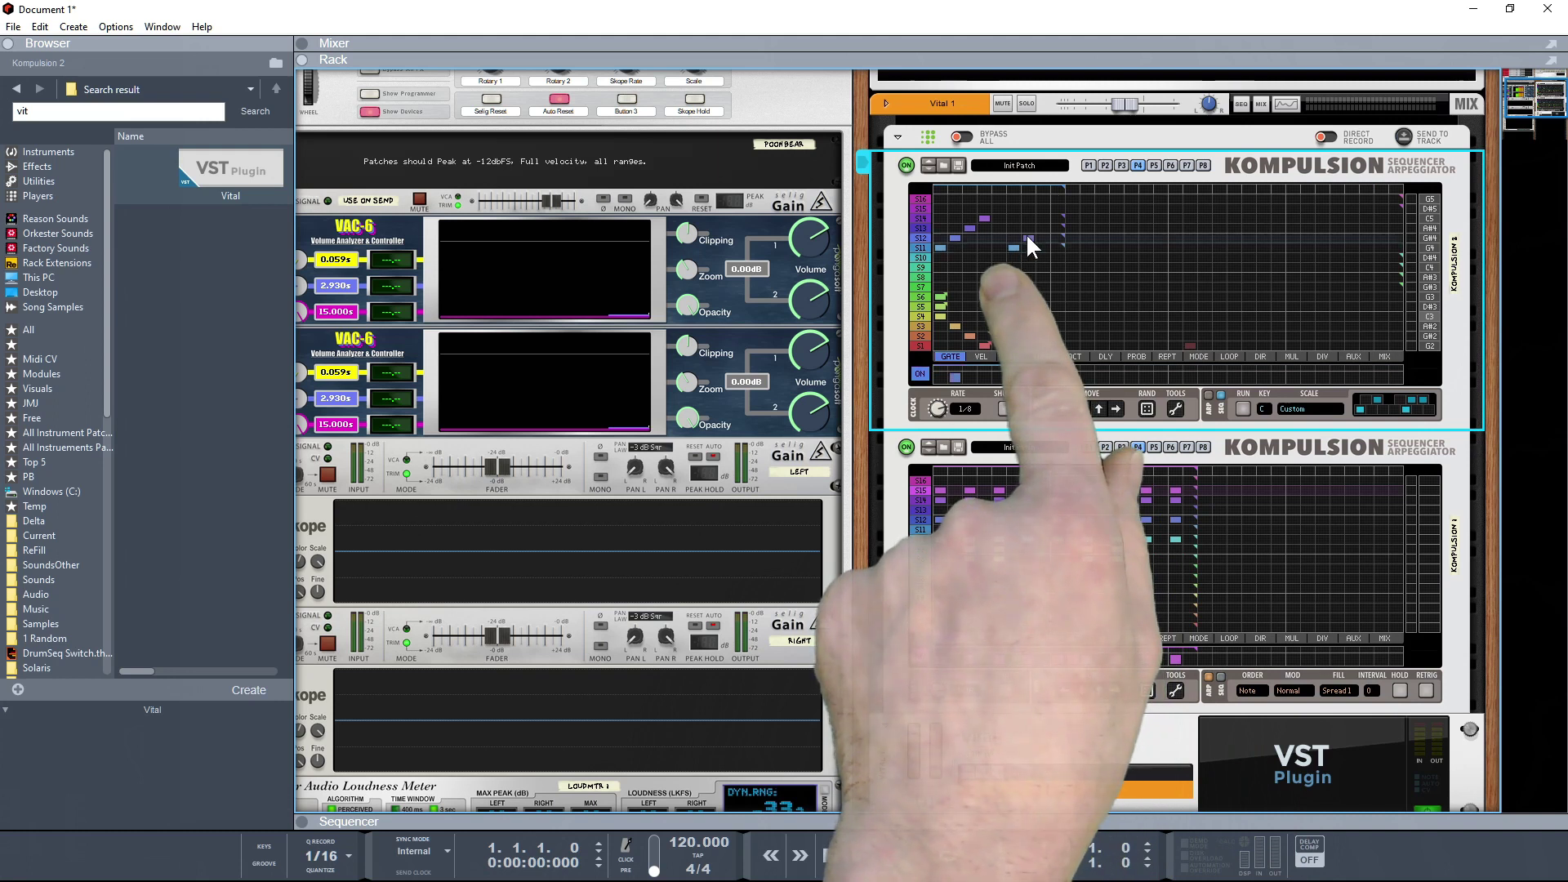
{"action": "left_click", "coordinate": [1043, 227]}
{"action": "left_click", "coordinate": [1056, 217]}
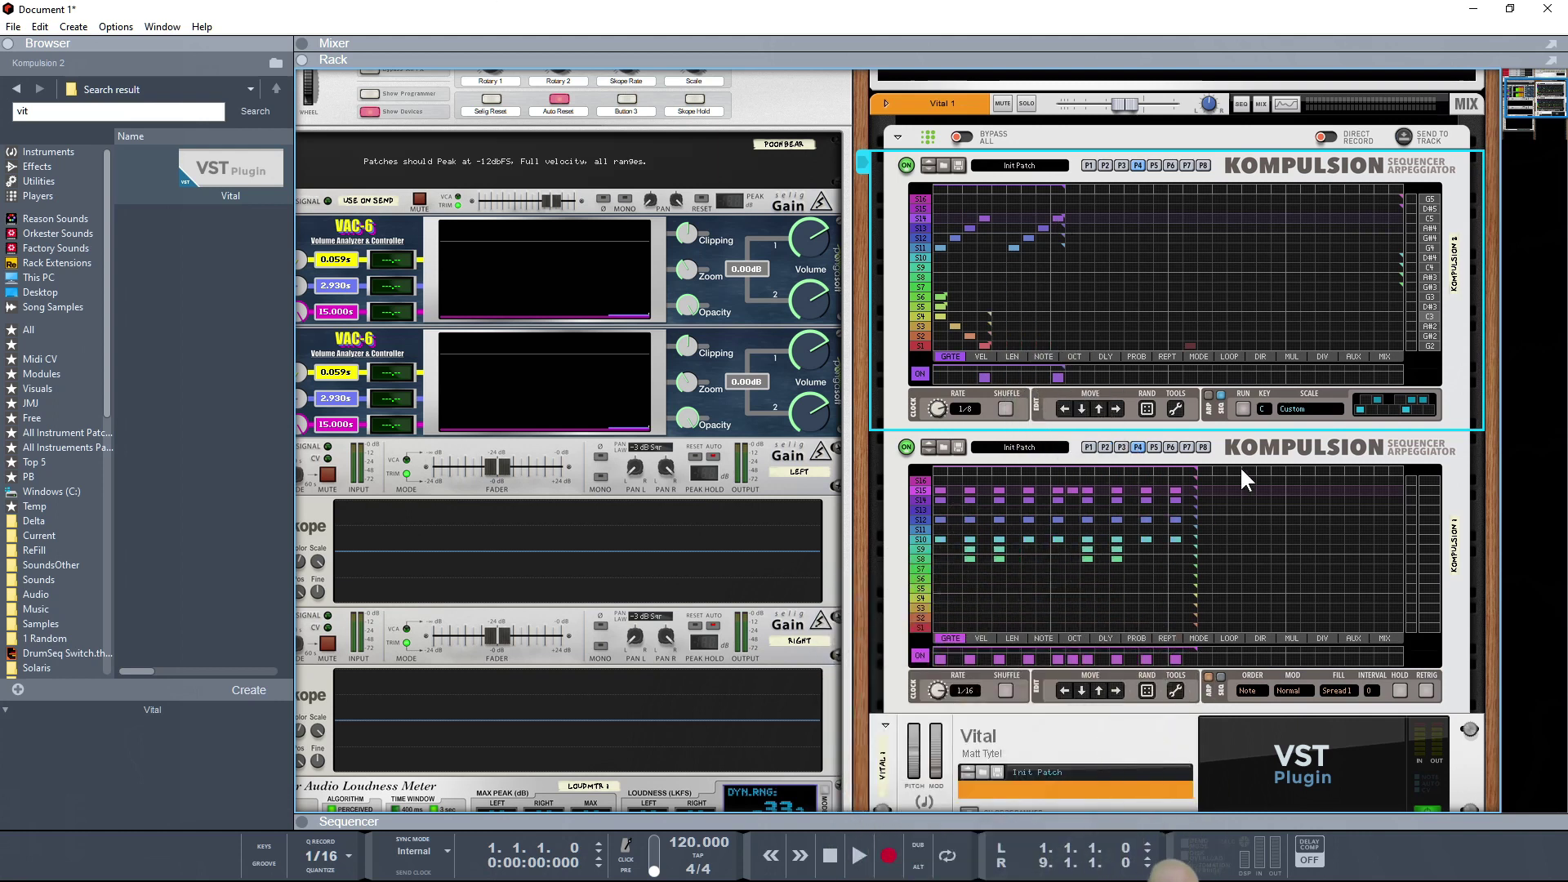
{"action": "left_click", "coordinate": [1242, 410]}
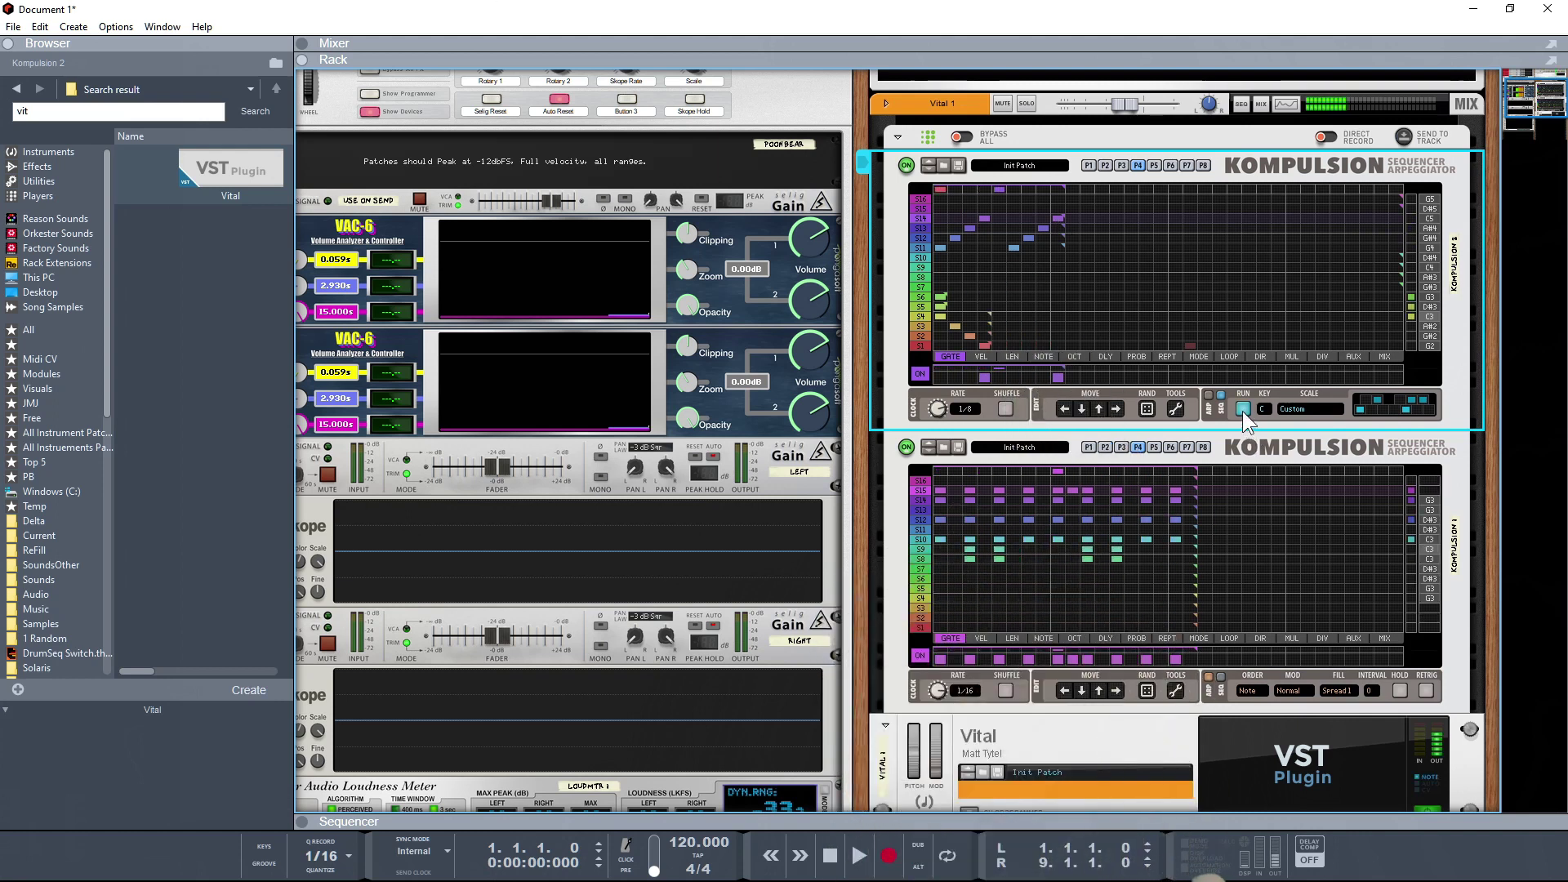
{"action": "left_click", "coordinate": [998, 245]}
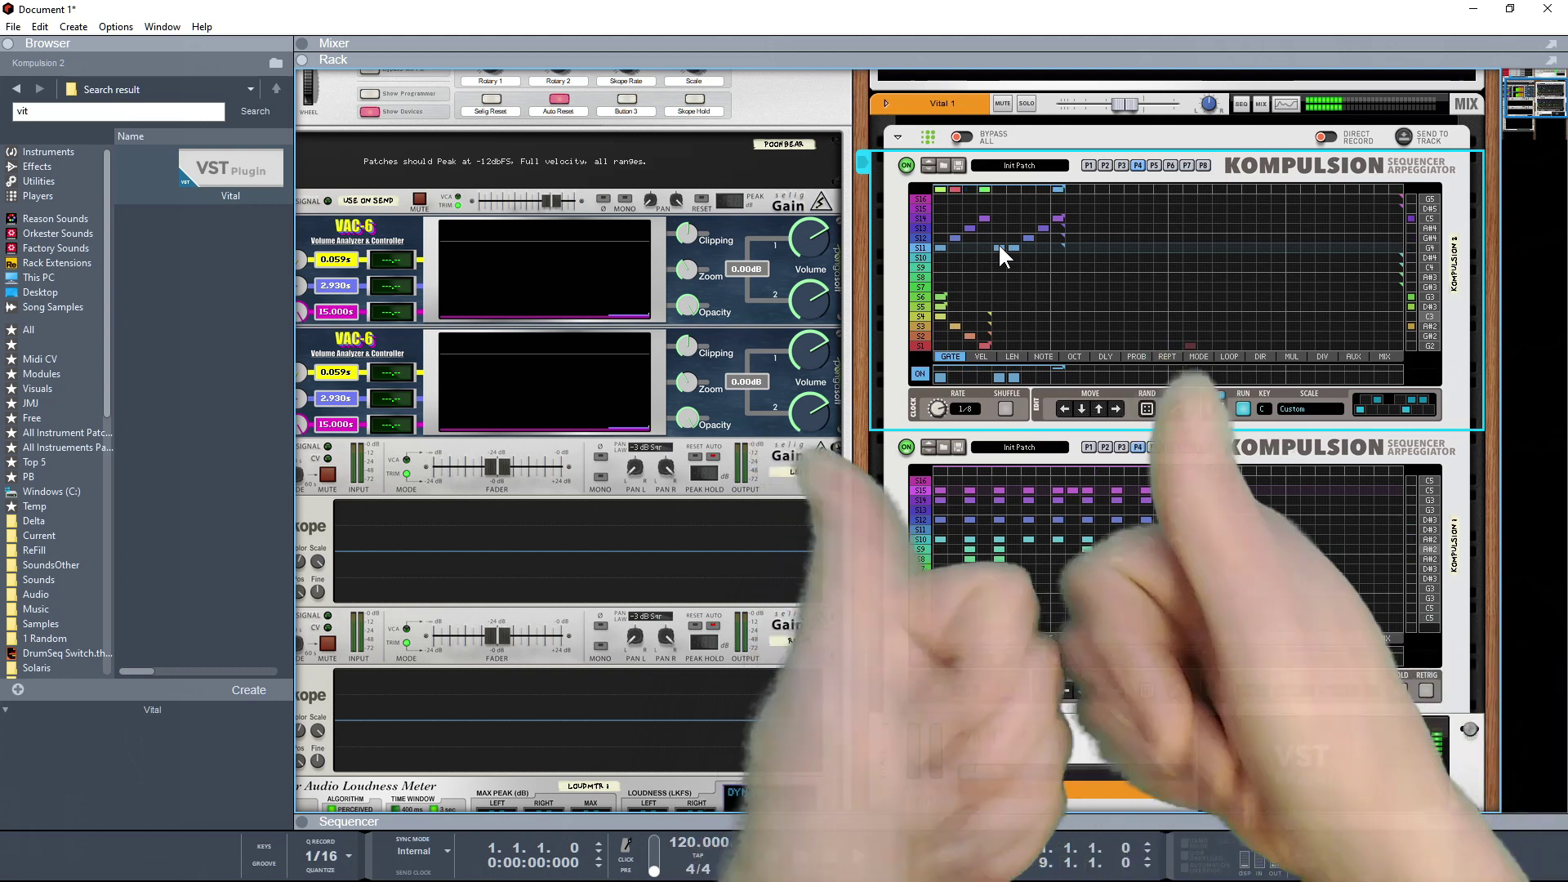
{"action": "left_click", "coordinate": [1244, 409]}
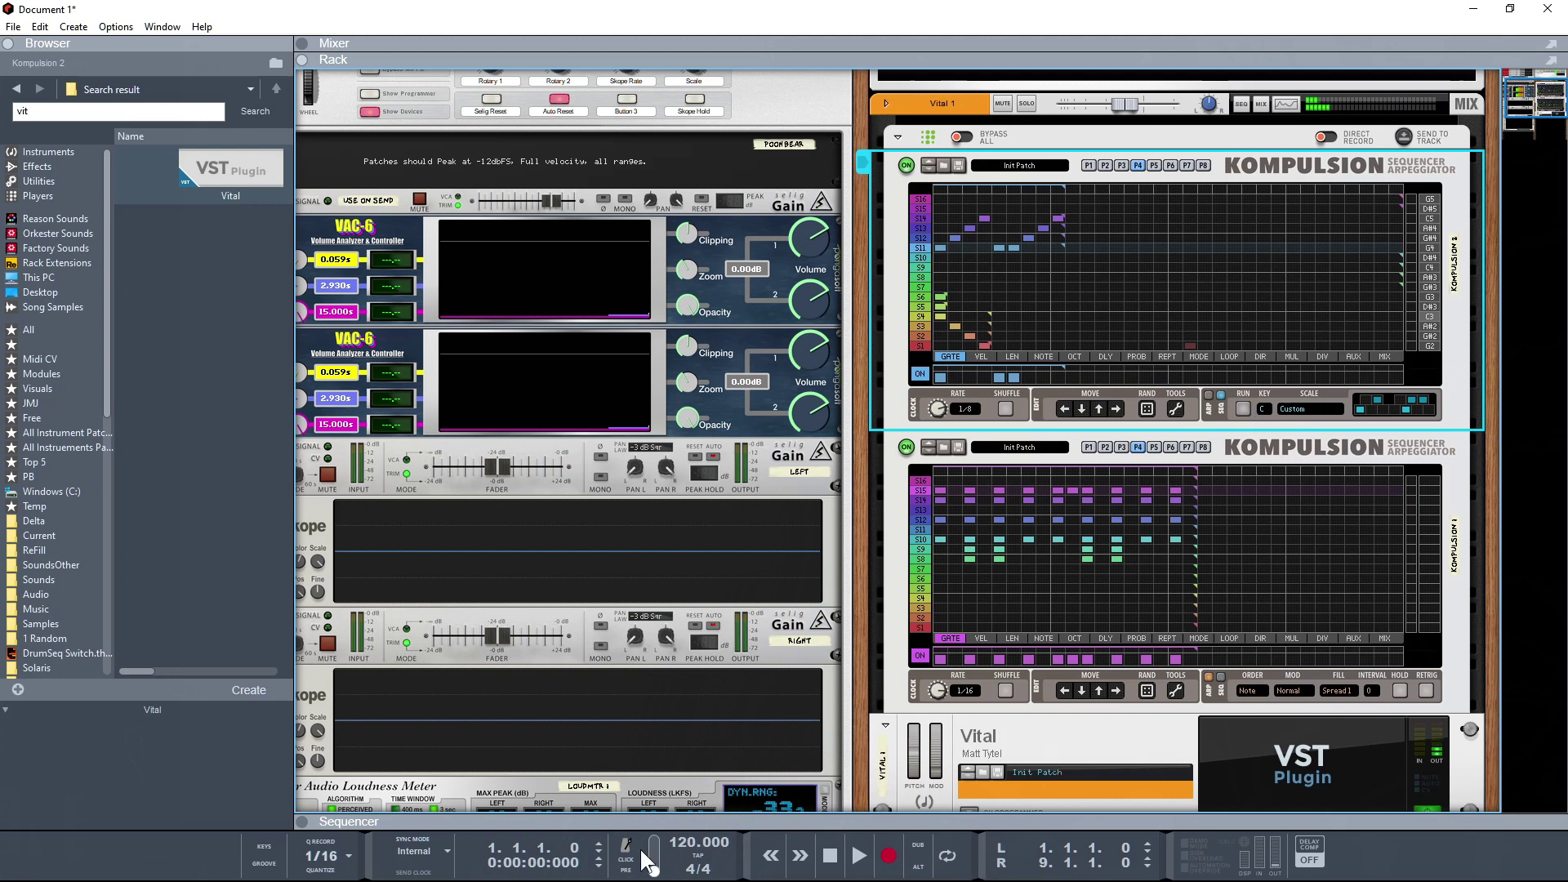
- Search the instruments for "string" and add Re-Strings to the empty rack area beside the Vital column
{"action": "left_click", "coordinate": [41, 195]}
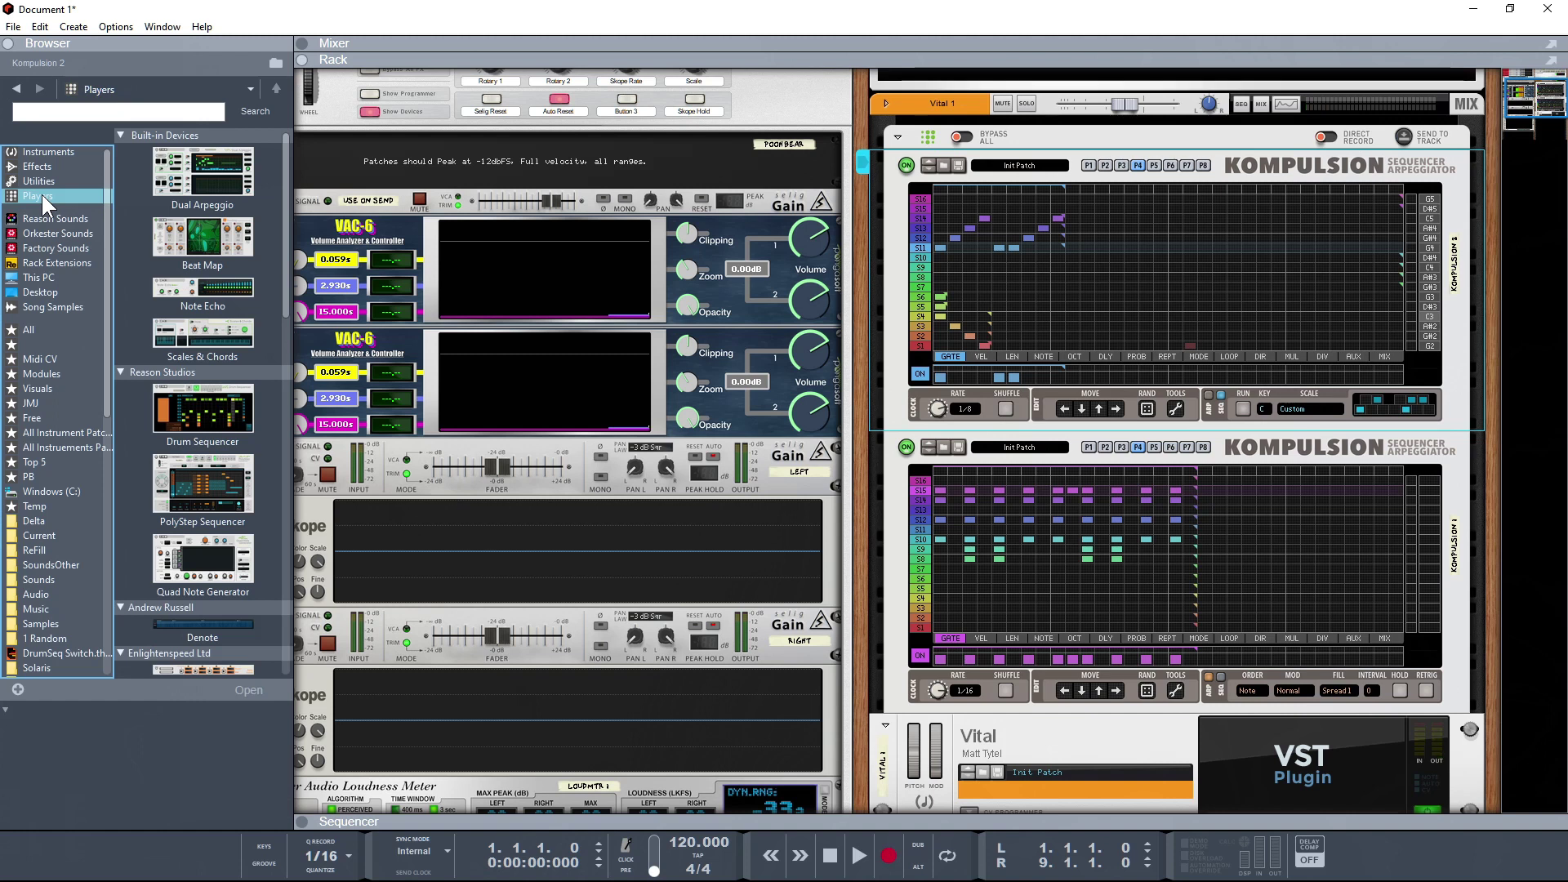
{"action": "left_click", "coordinate": [39, 153]}
{"action": "left_click", "coordinate": [49, 116]}
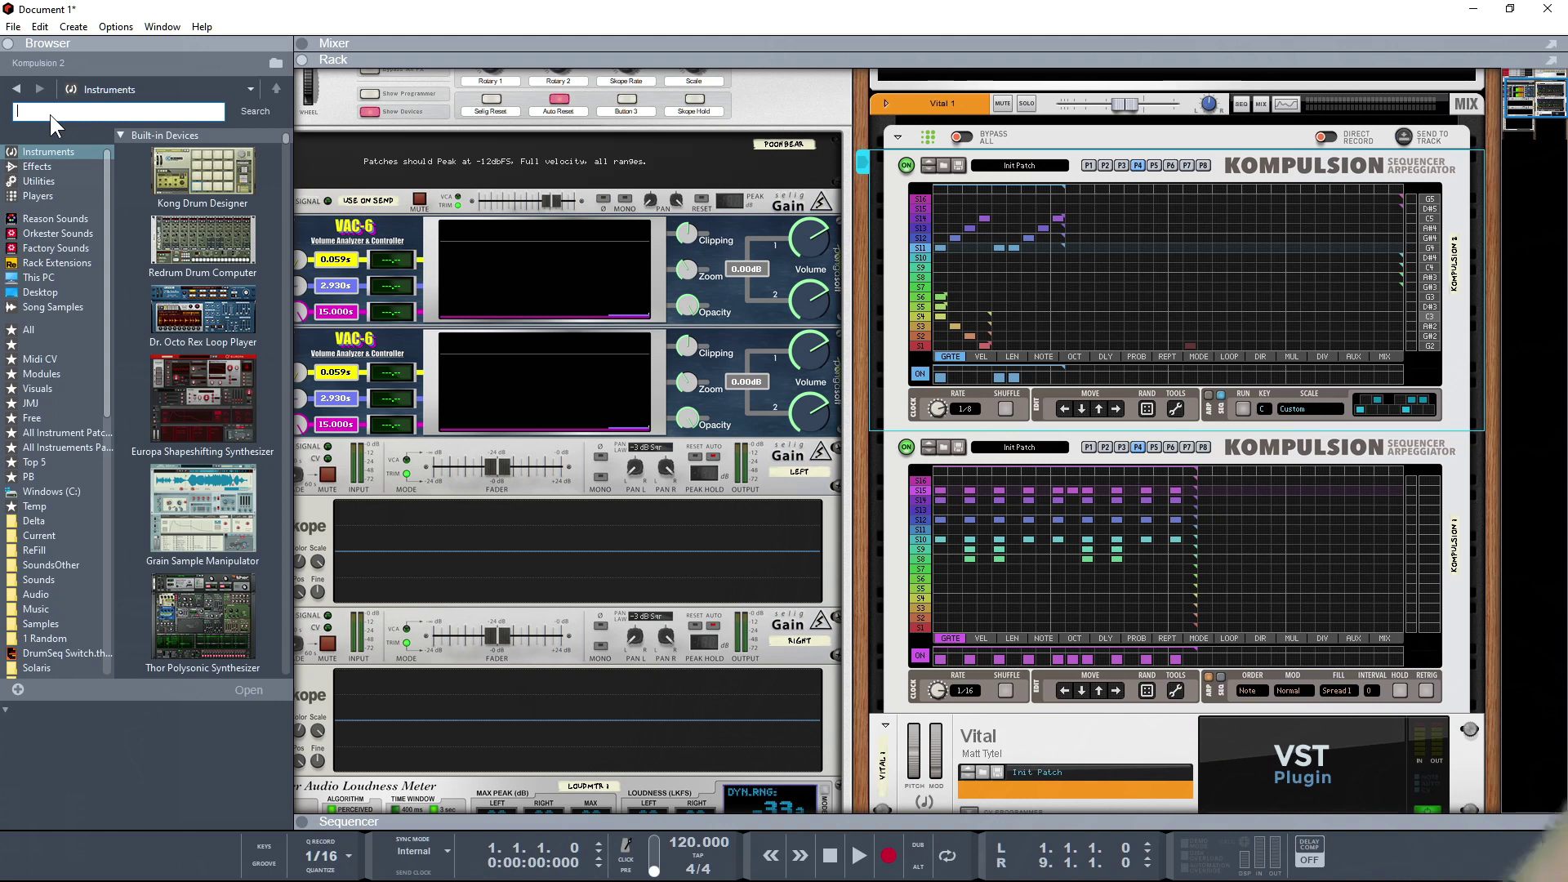
{"action": "type", "text": "str"}
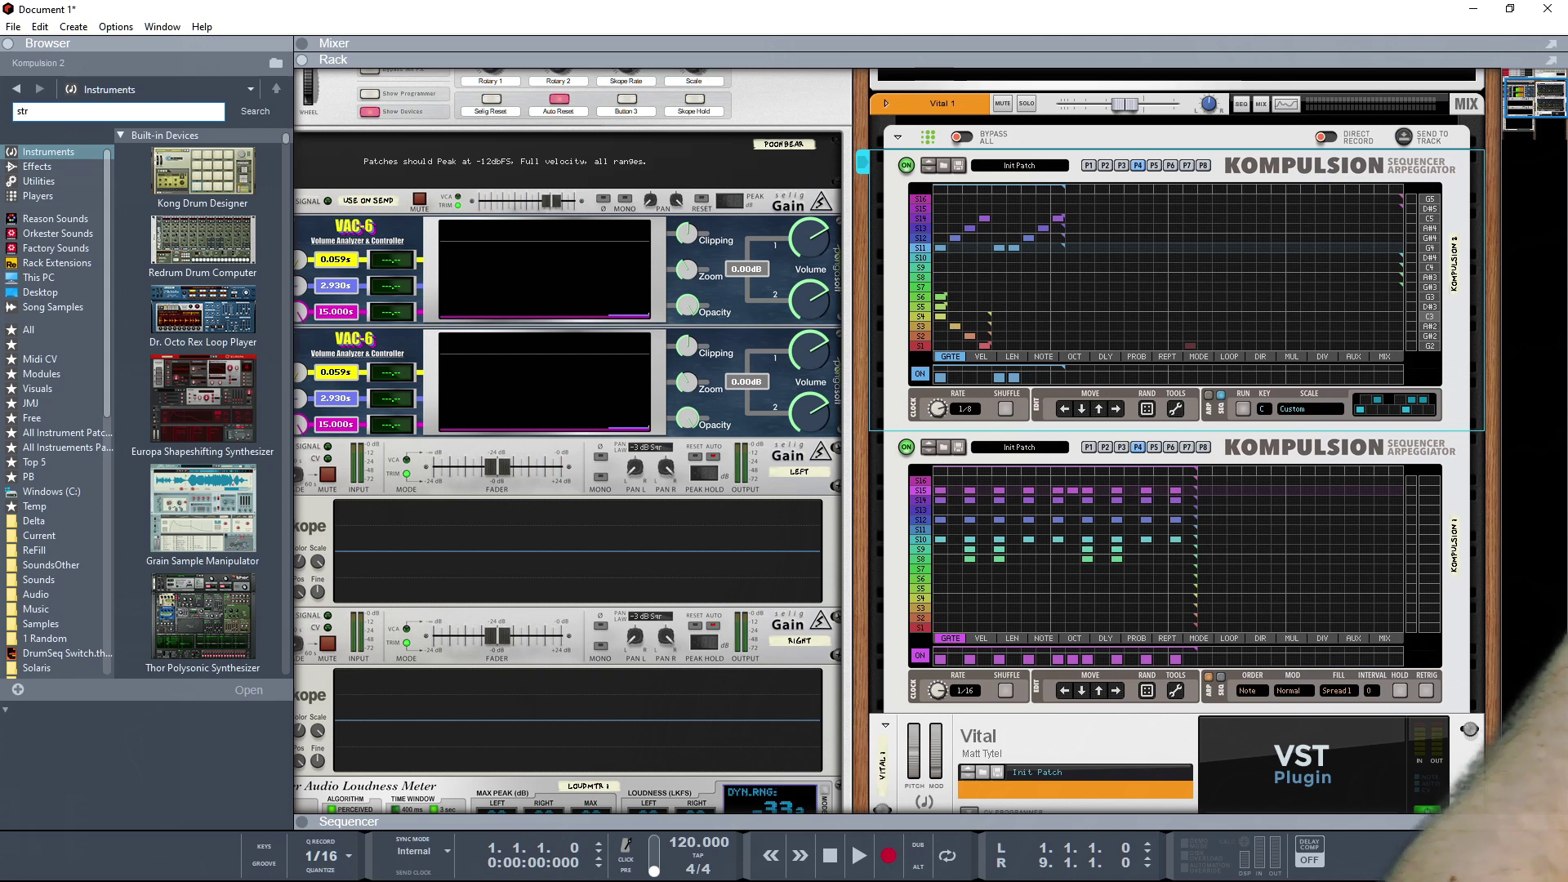
{"action": "type", "text": "ing"}
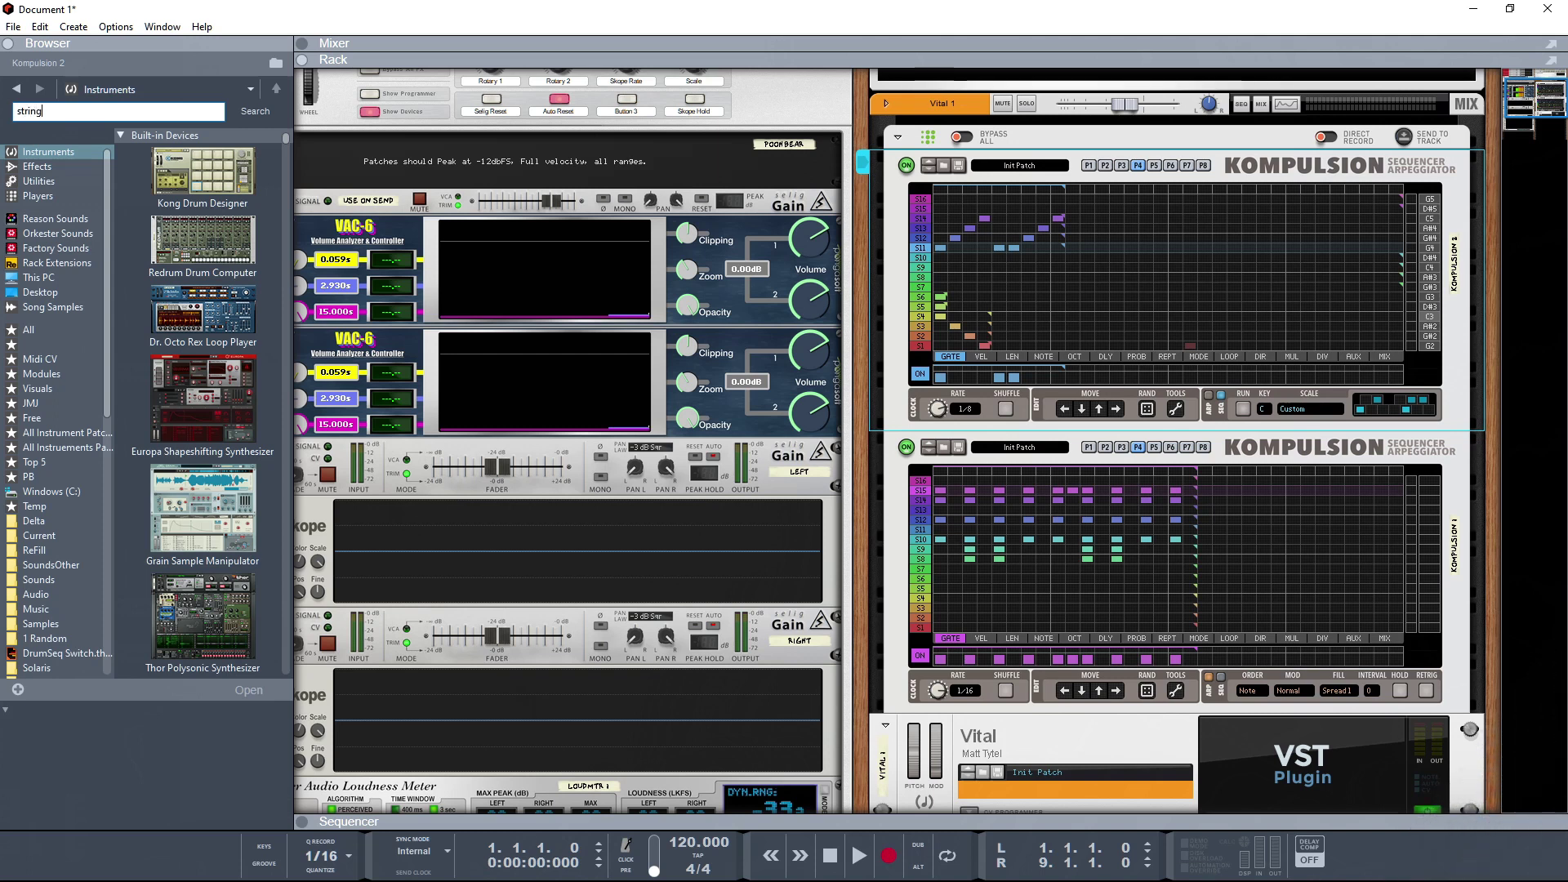
{"action": "key", "text": "Return"}
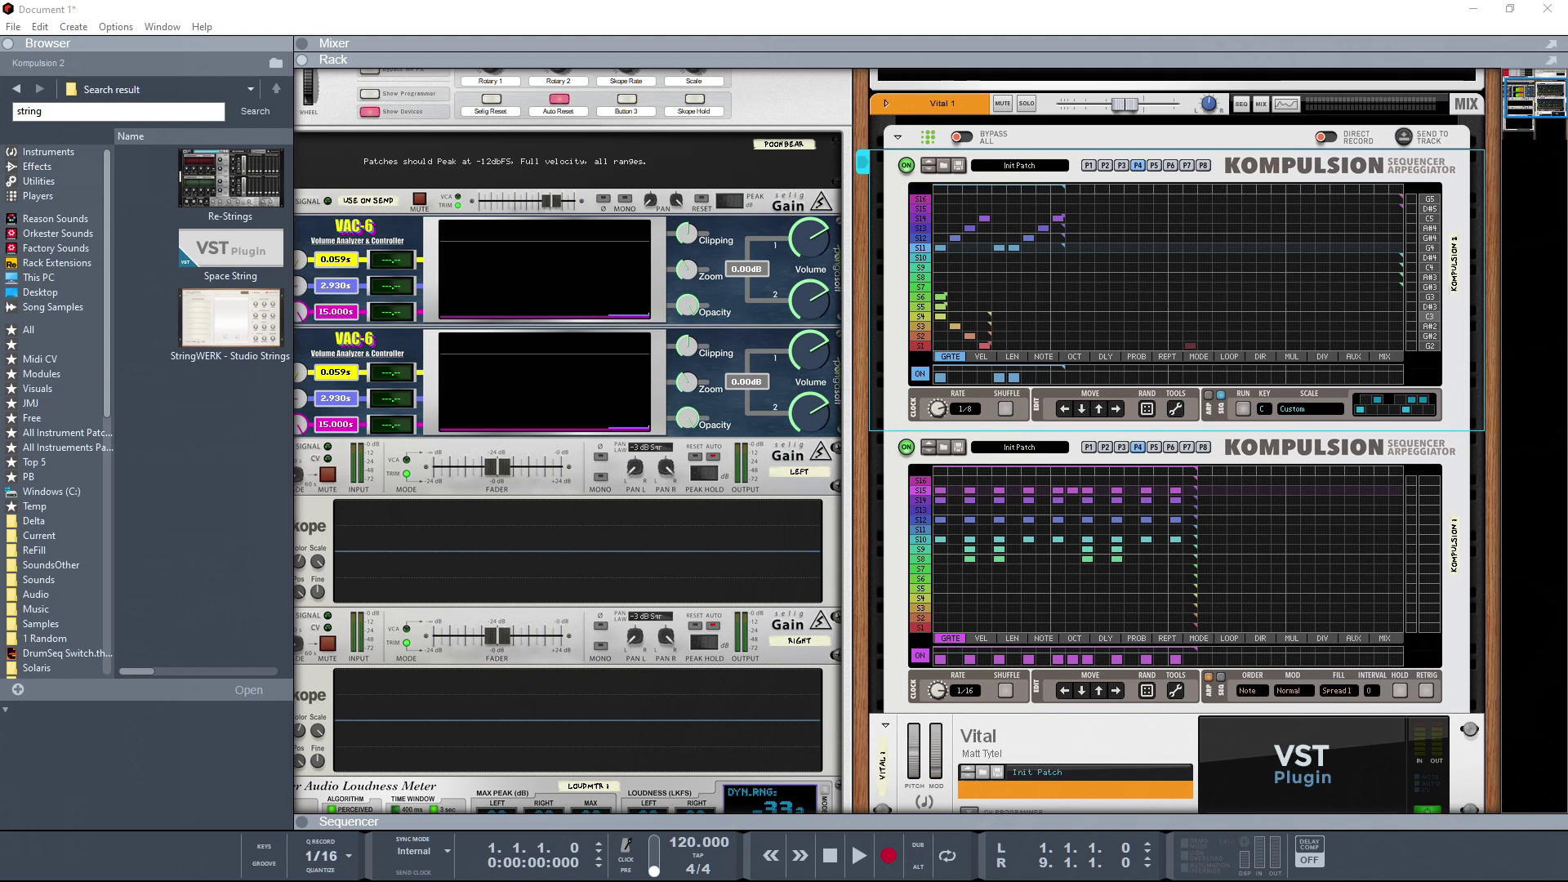
{"action": "left_click_drag", "start_coordinate": [227, 188], "coordinate": [1493, 258]}
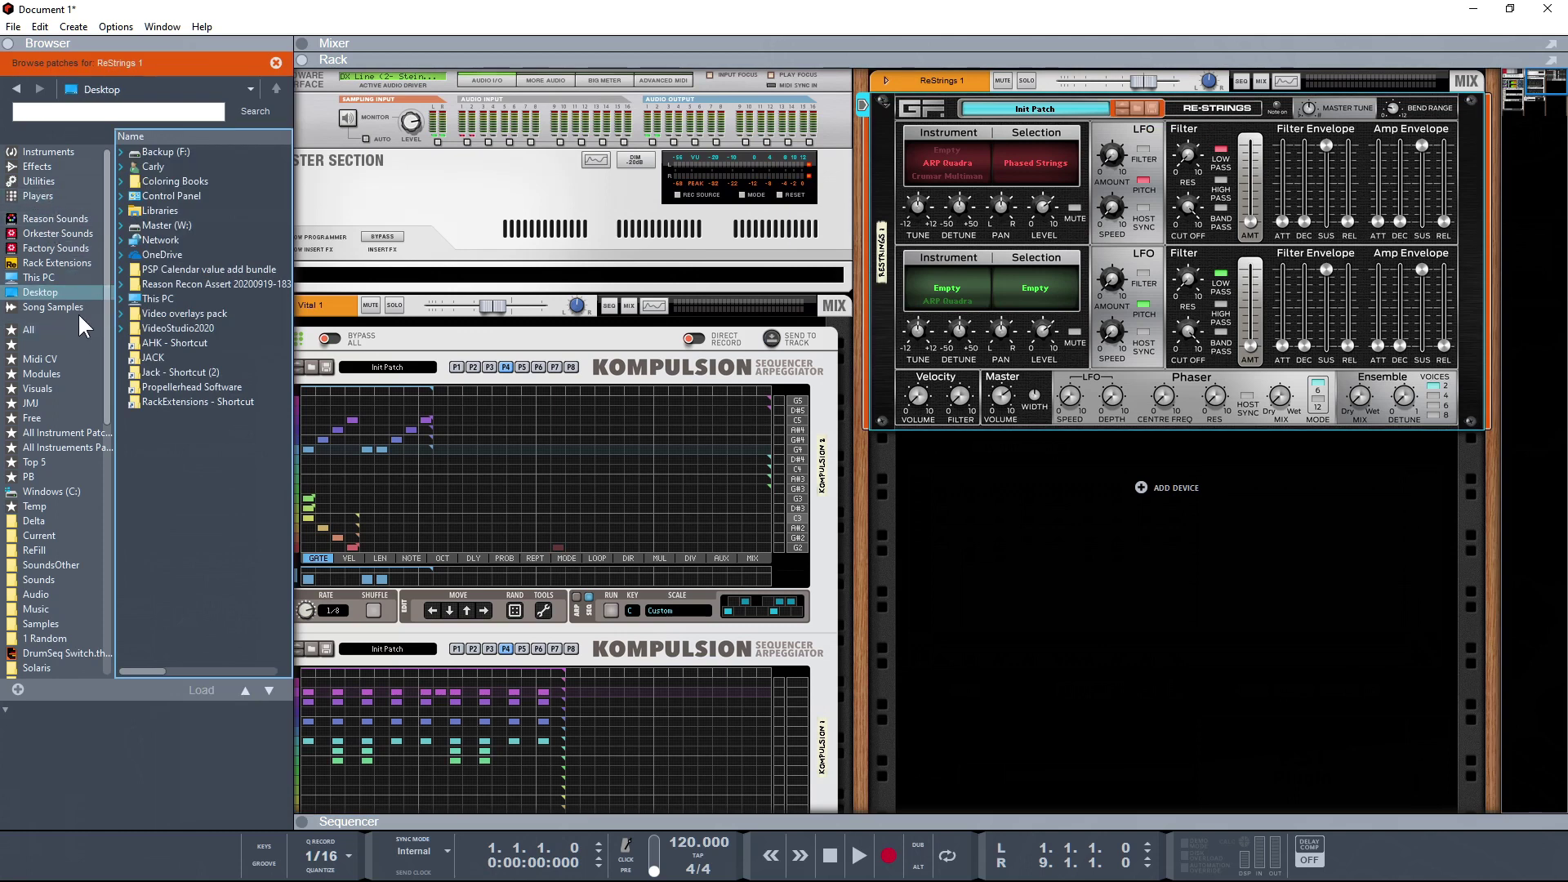
- Load the 01 Low Phased Solina patch from the Re-Strings Rack Extension folder and lower that instrument's channel level
{"action": "left_click", "coordinate": [57, 262]}
{"action": "scroll", "coordinate": [206, 405], "scroll_direction": "down", "scroll_amount": 20}
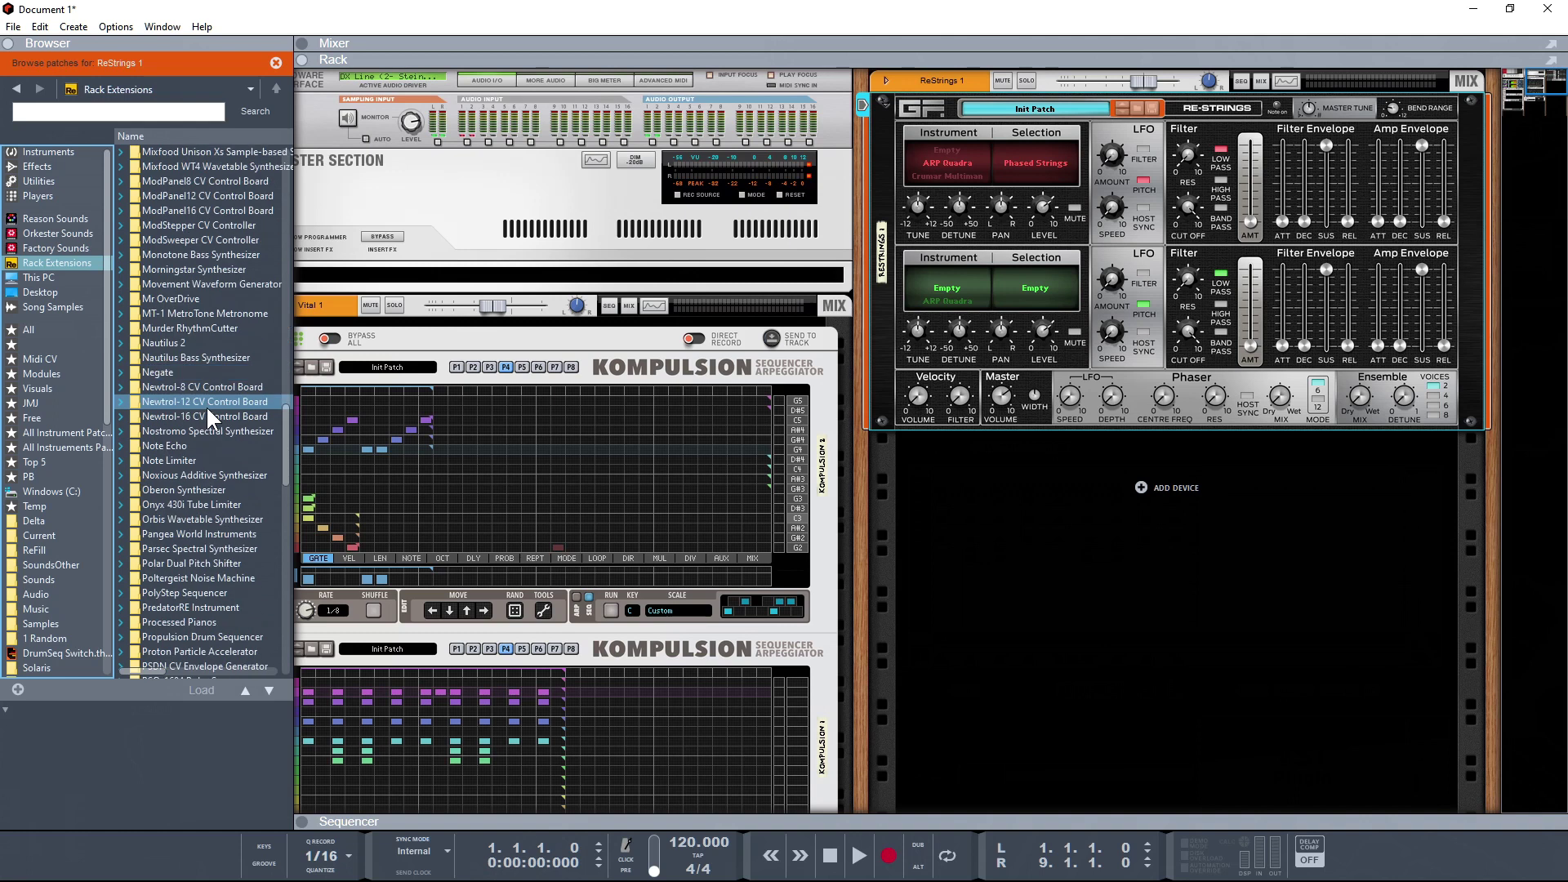
{"action": "scroll", "coordinate": [206, 405], "scroll_direction": "down", "scroll_amount": 13}
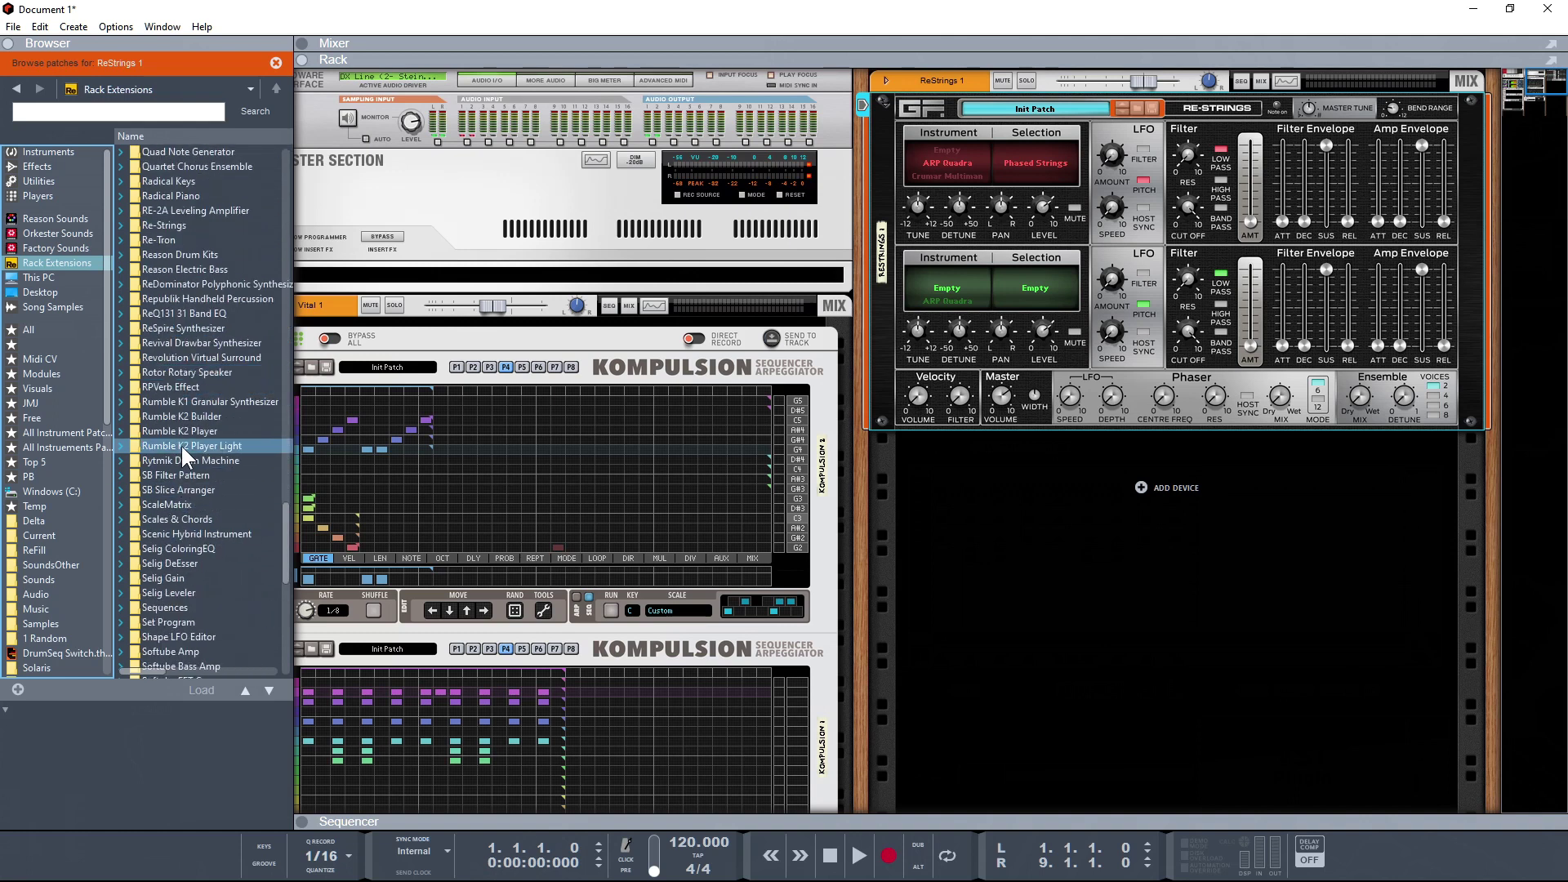
{"action": "left_click", "coordinate": [121, 225]}
{"action": "scroll", "coordinate": [228, 547], "scroll_direction": "down", "scroll_amount": 2}
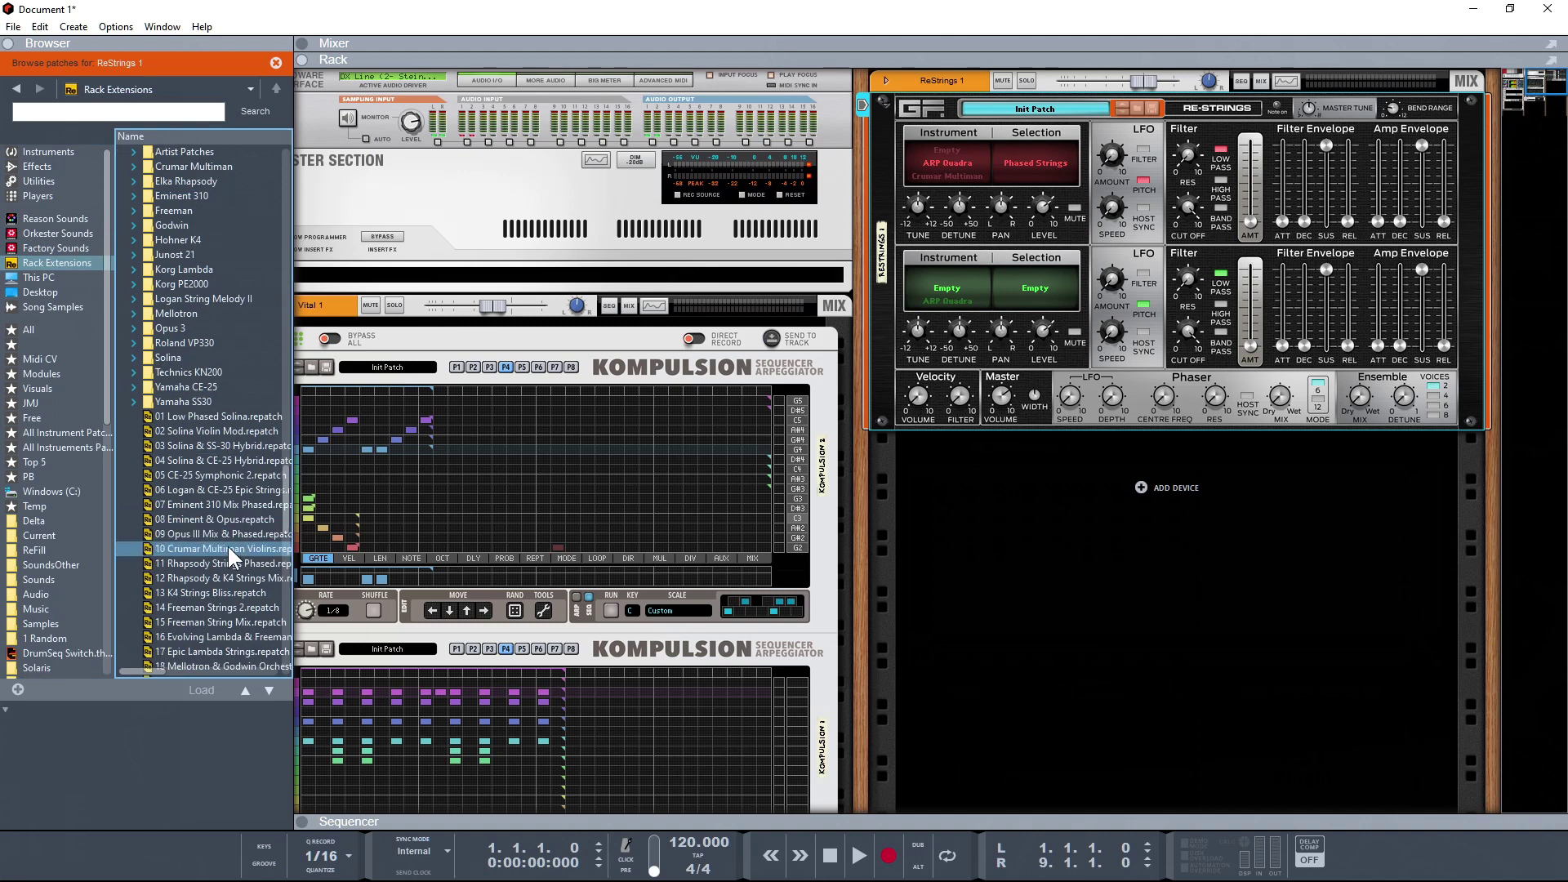
{"action": "left_click_drag", "start_coordinate": [180, 416], "coordinate": [987, 353]}
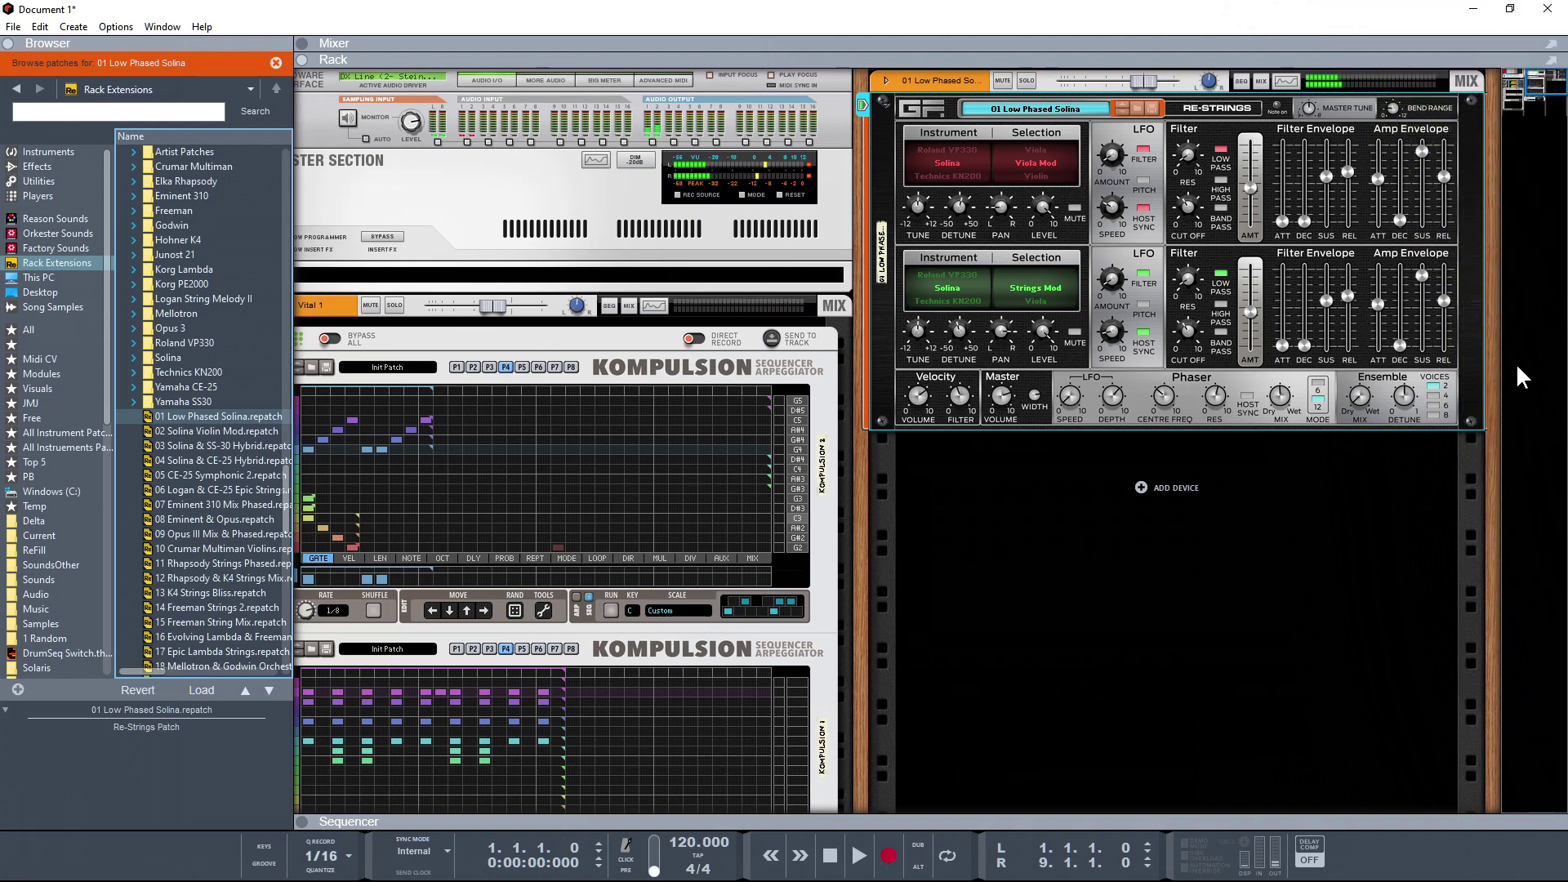
{"action": "left_click_drag", "start_coordinate": [1146, 85], "coordinate": [1117, 87]}
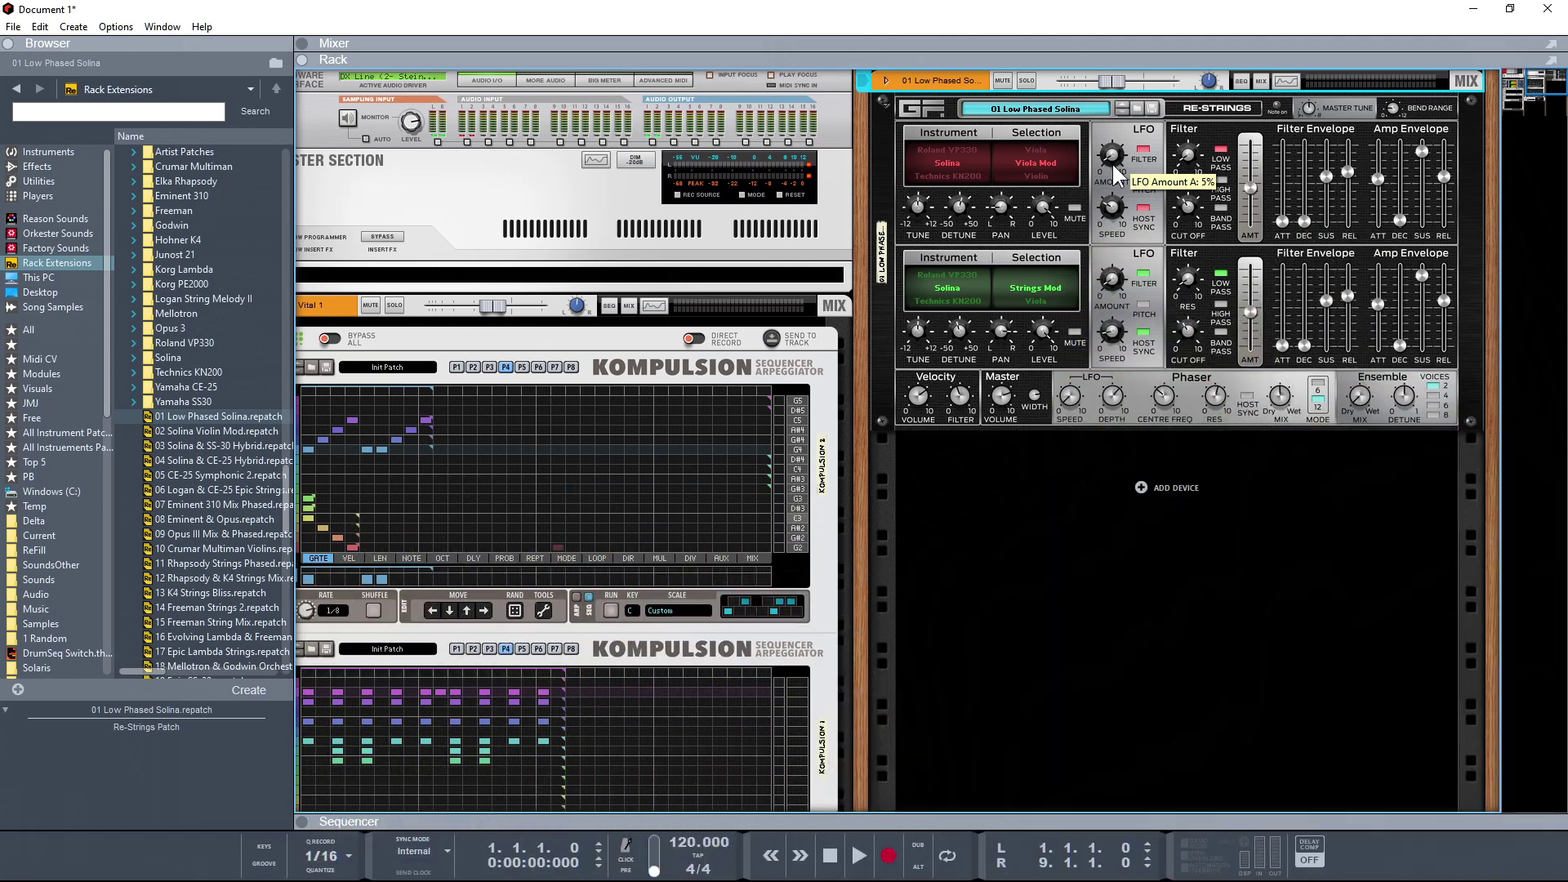
- Insert a MIDI-CV Converter player between the two Kompulsions above Vital
{"action": "left_click", "coordinate": [49, 196]}
{"action": "scroll", "coordinate": [232, 408], "scroll_direction": "down", "scroll_amount": 5}
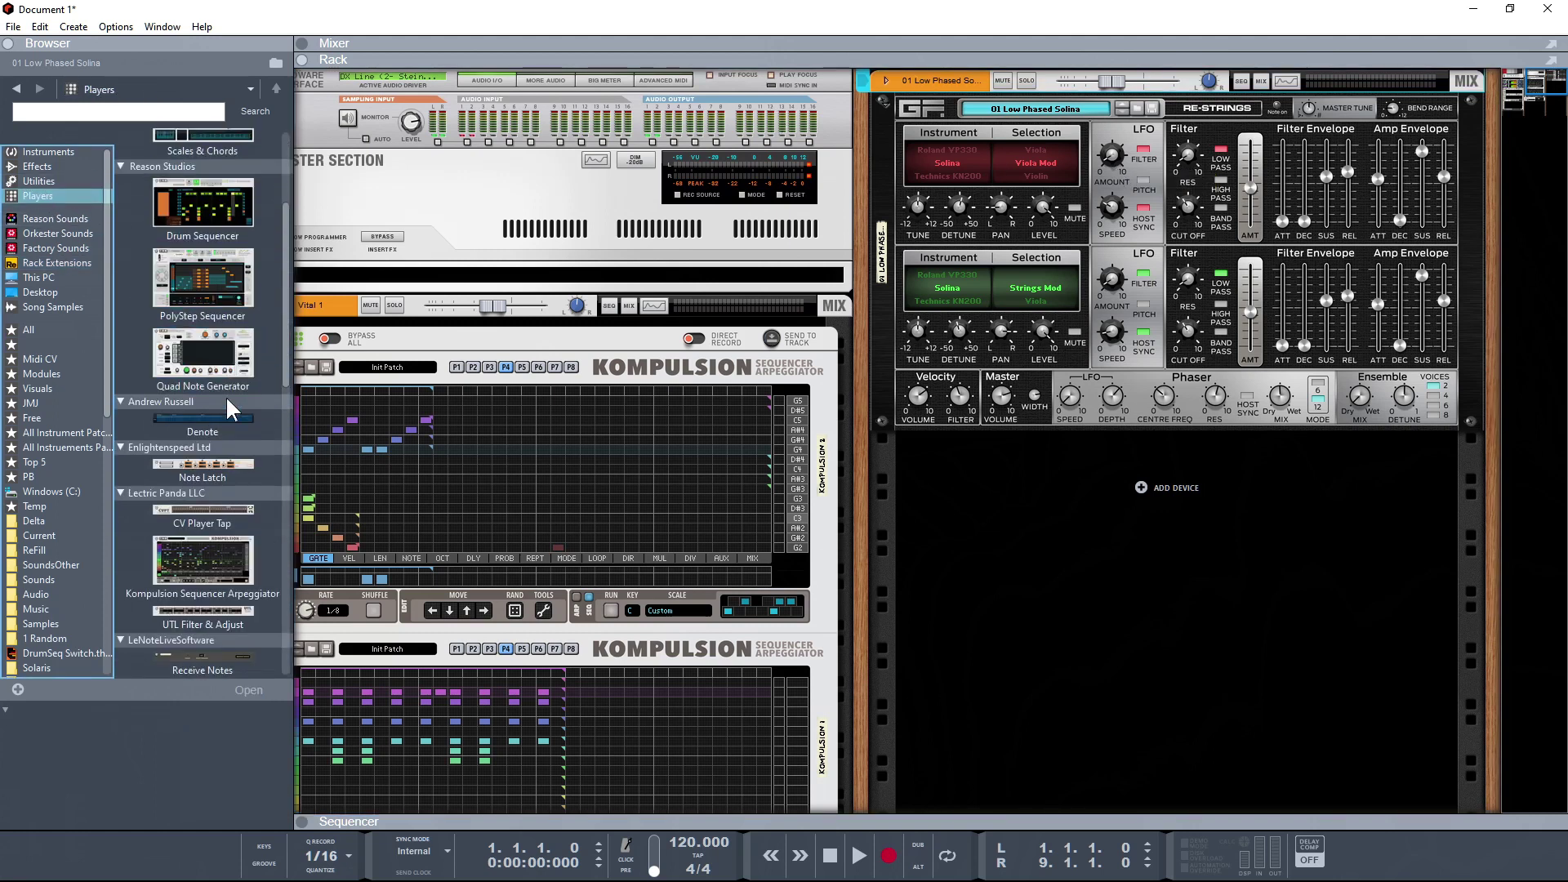
{"action": "scroll", "coordinate": [232, 408], "scroll_direction": "down", "scroll_amount": 2}
{"action": "left_click_drag", "start_coordinate": [217, 497], "coordinate": [464, 600]}
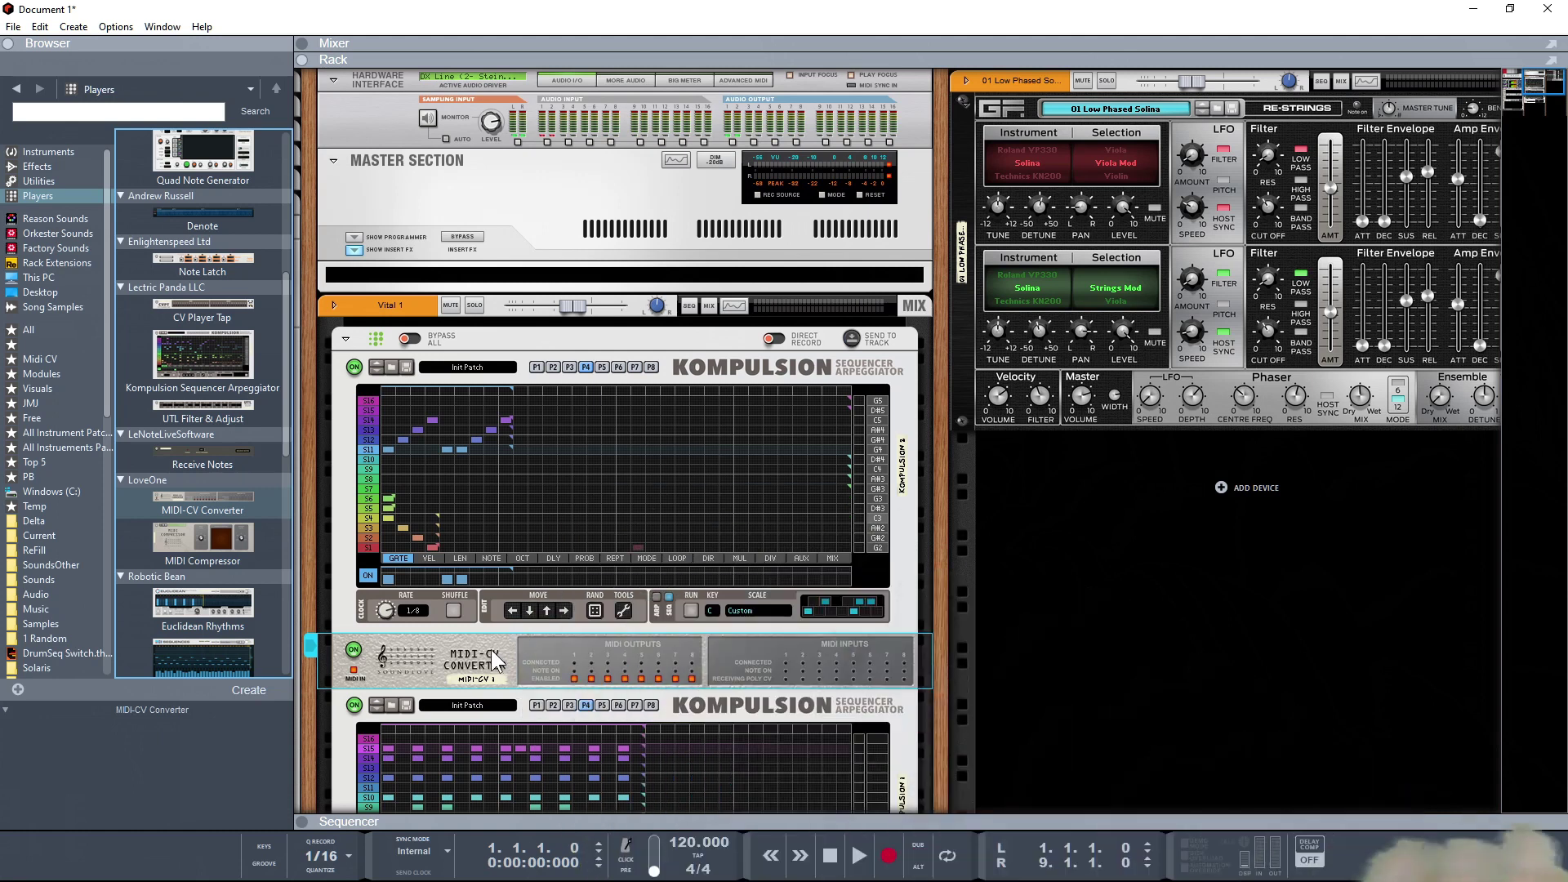
- Copy the MIDI-CV Converter above Re-Strings and cable the original's first gate and note outputs to the copy's first gate and note inputs
{"action": "left_click_drag", "start_coordinate": [487, 656], "coordinate": [530, 678]}
{"action": "key", "text": "Tab"}
{"action": "mouse_move", "coordinate": [423, 714]}
{"action": "left_mouse_down"}
{"action": "mouse_move", "coordinate": [807, 575]}
{"action": "mouse_move", "coordinate": [1042, 232]}
{"action": "left_mouse_up"}
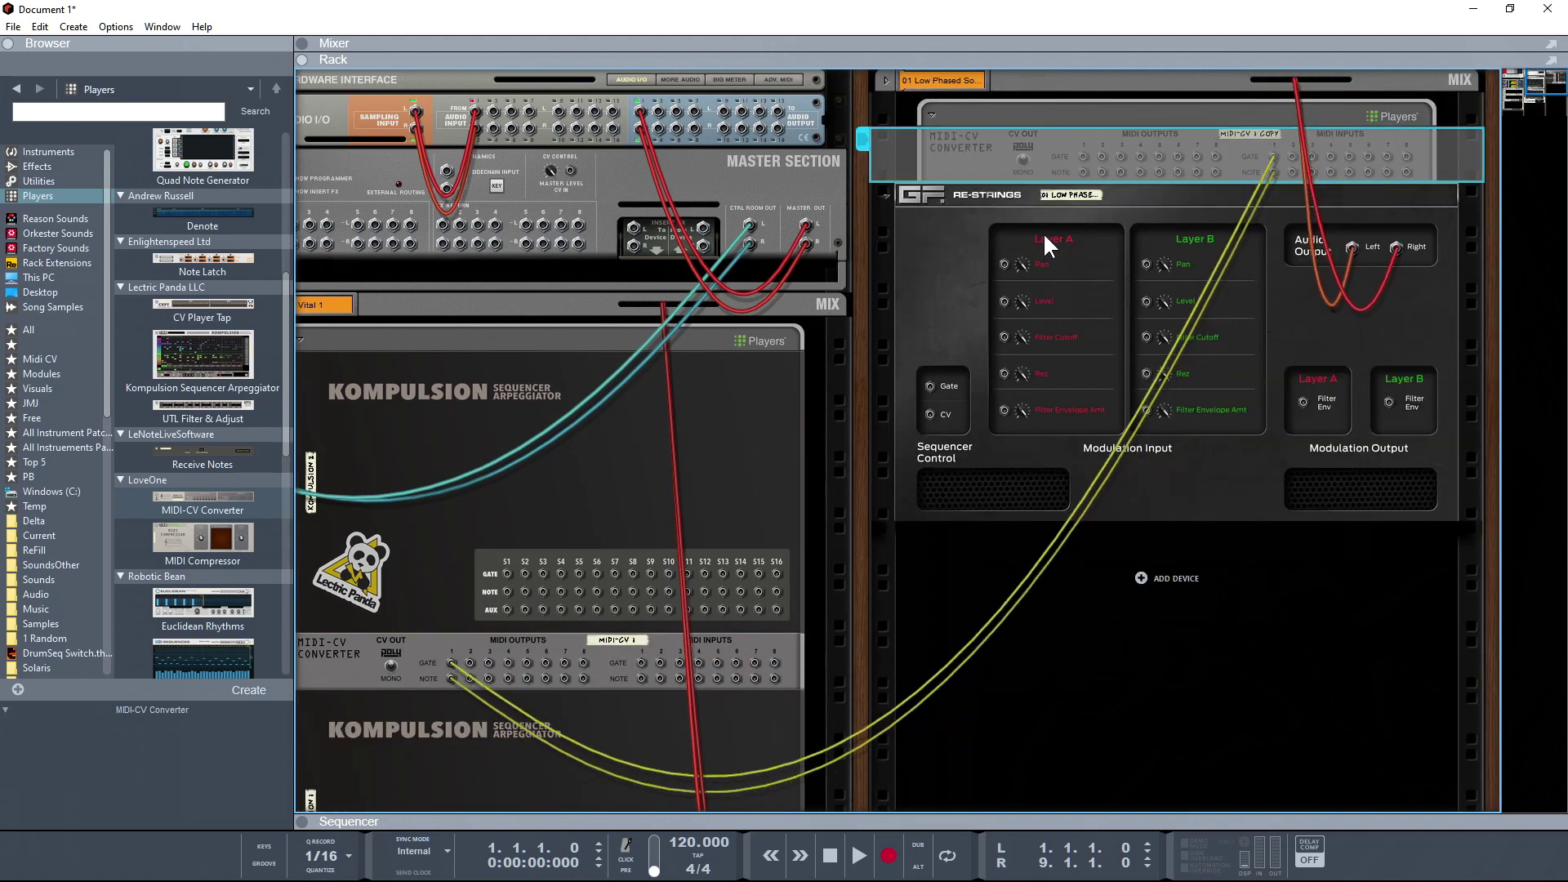
{"action": "key", "text": "Tab"}
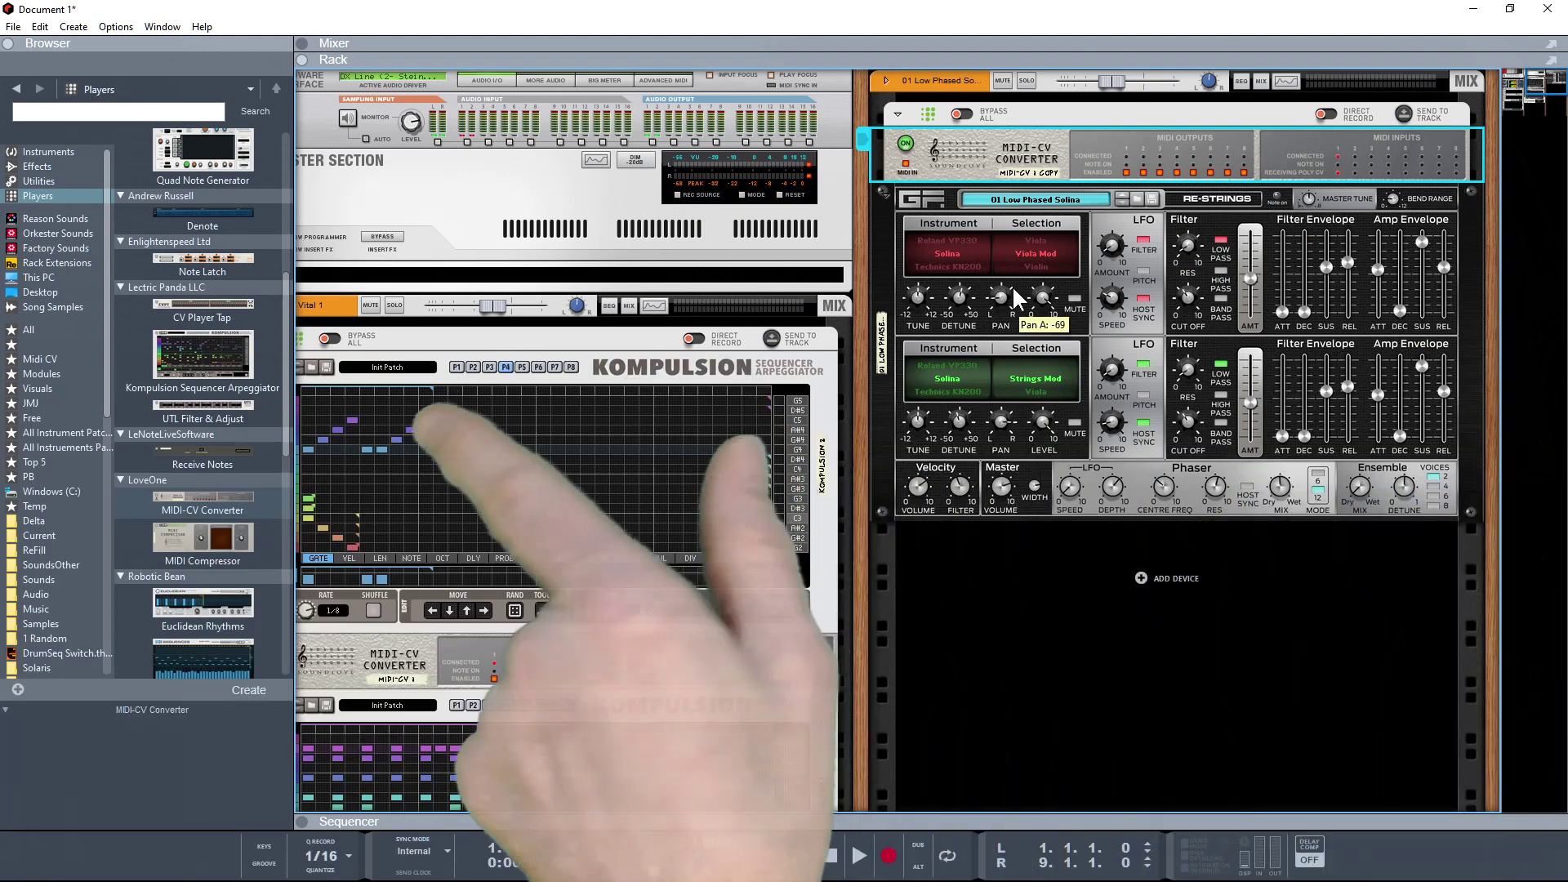
- Insert a Denote player between the copied MIDI-CV Converter and Re-Strings
{"action": "scroll", "coordinate": [242, 412], "scroll_direction": "down", "scroll_amount": 1}
{"action": "scroll", "coordinate": [243, 412], "scroll_direction": "down", "scroll_amount": 18}
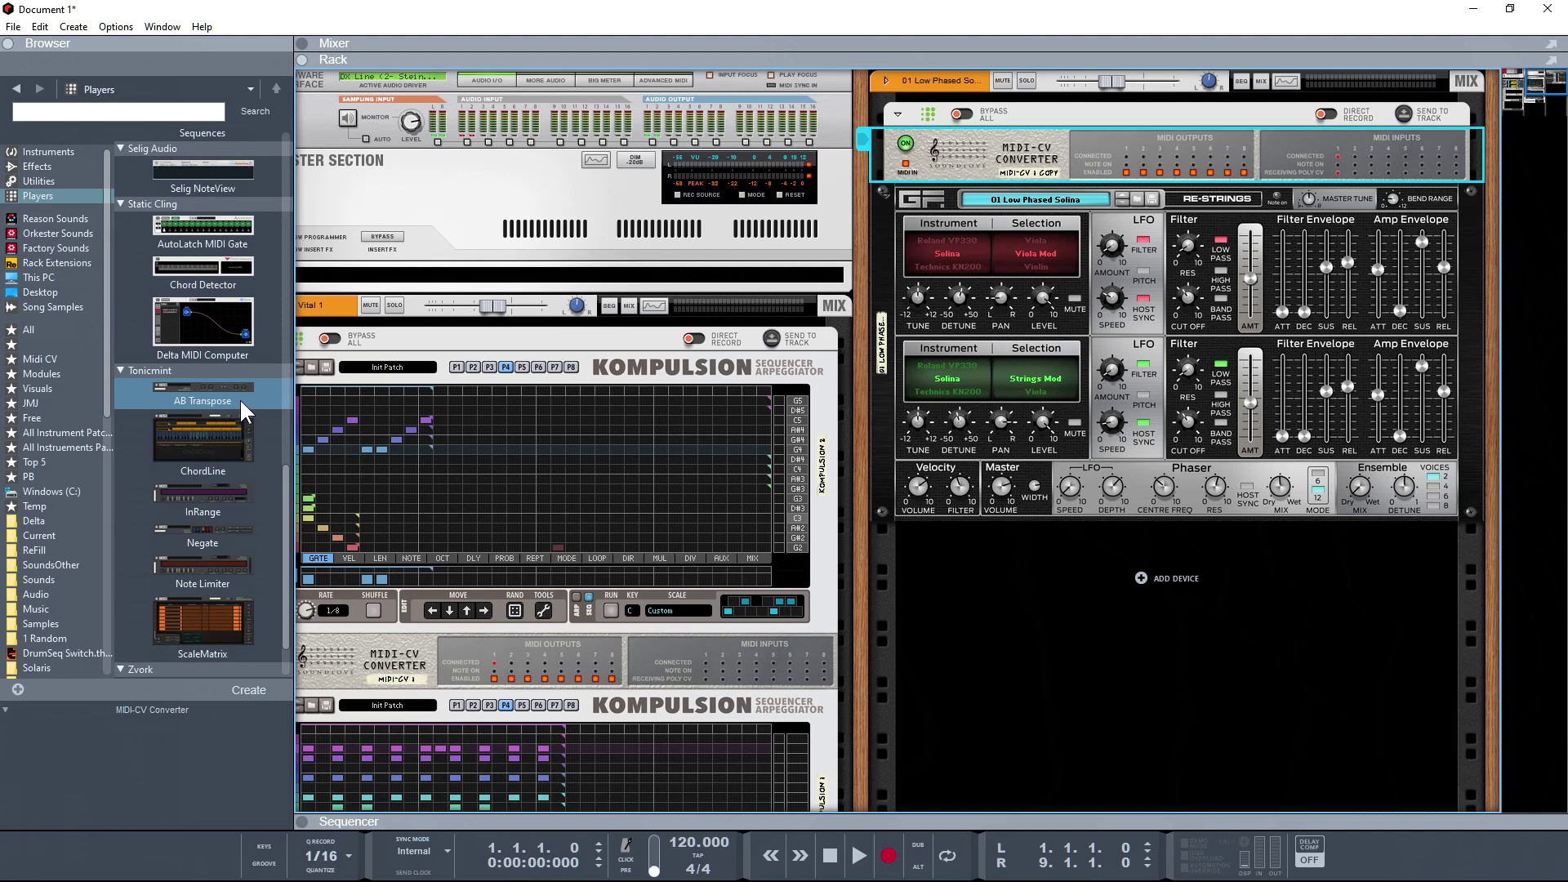
{"action": "scroll", "coordinate": [243, 412], "scroll_direction": "up", "scroll_amount": 15}
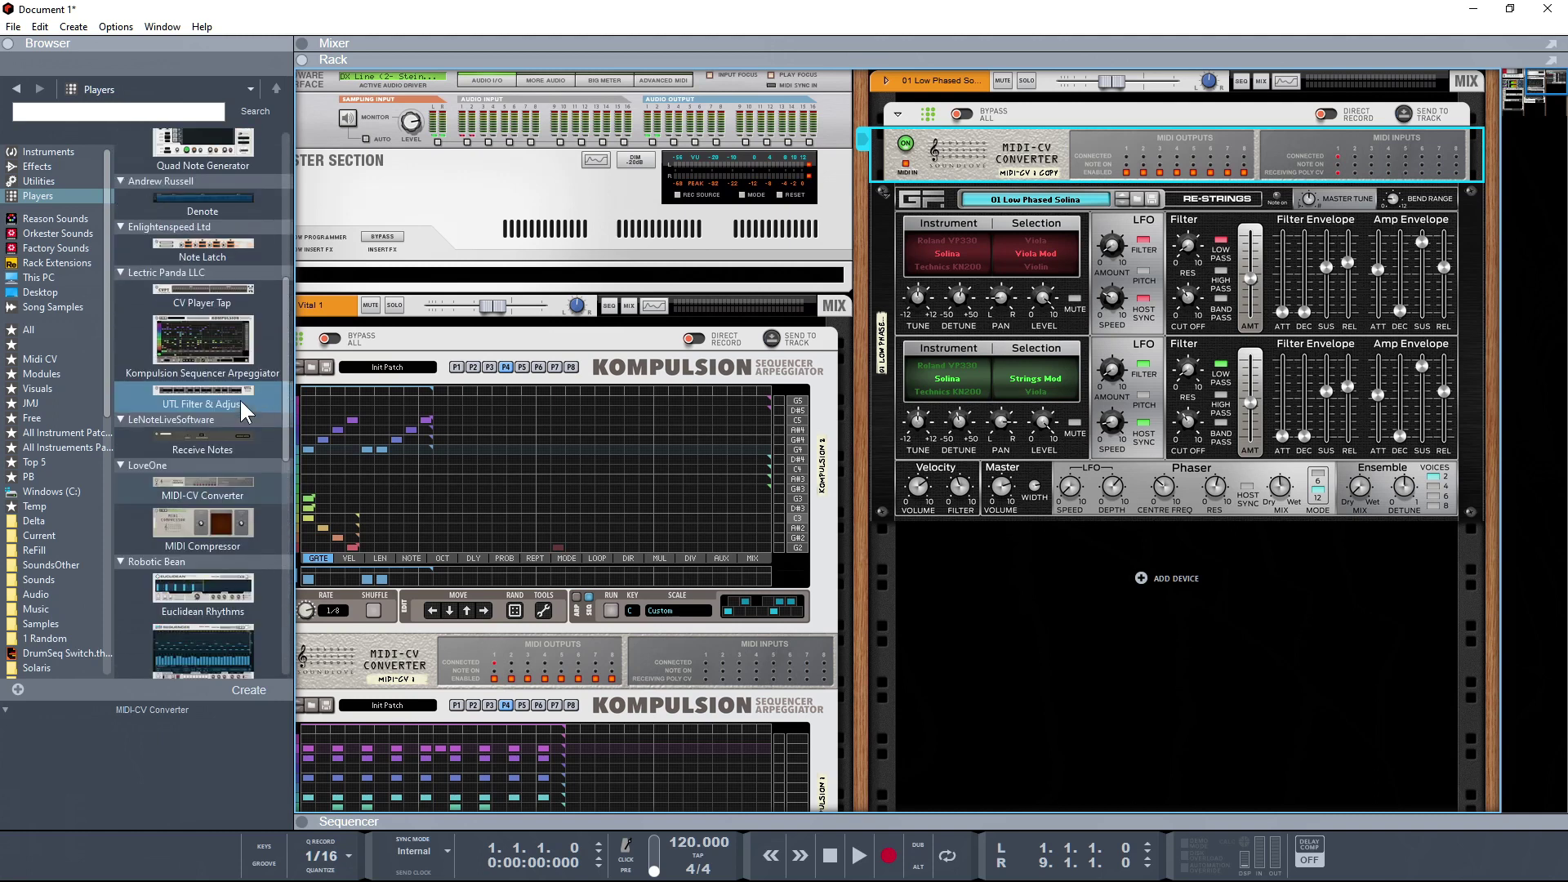
{"action": "scroll", "coordinate": [242, 412], "scroll_direction": "up", "scroll_amount": 4}
{"action": "left_click_drag", "start_coordinate": [154, 317], "coordinate": [1012, 196]}
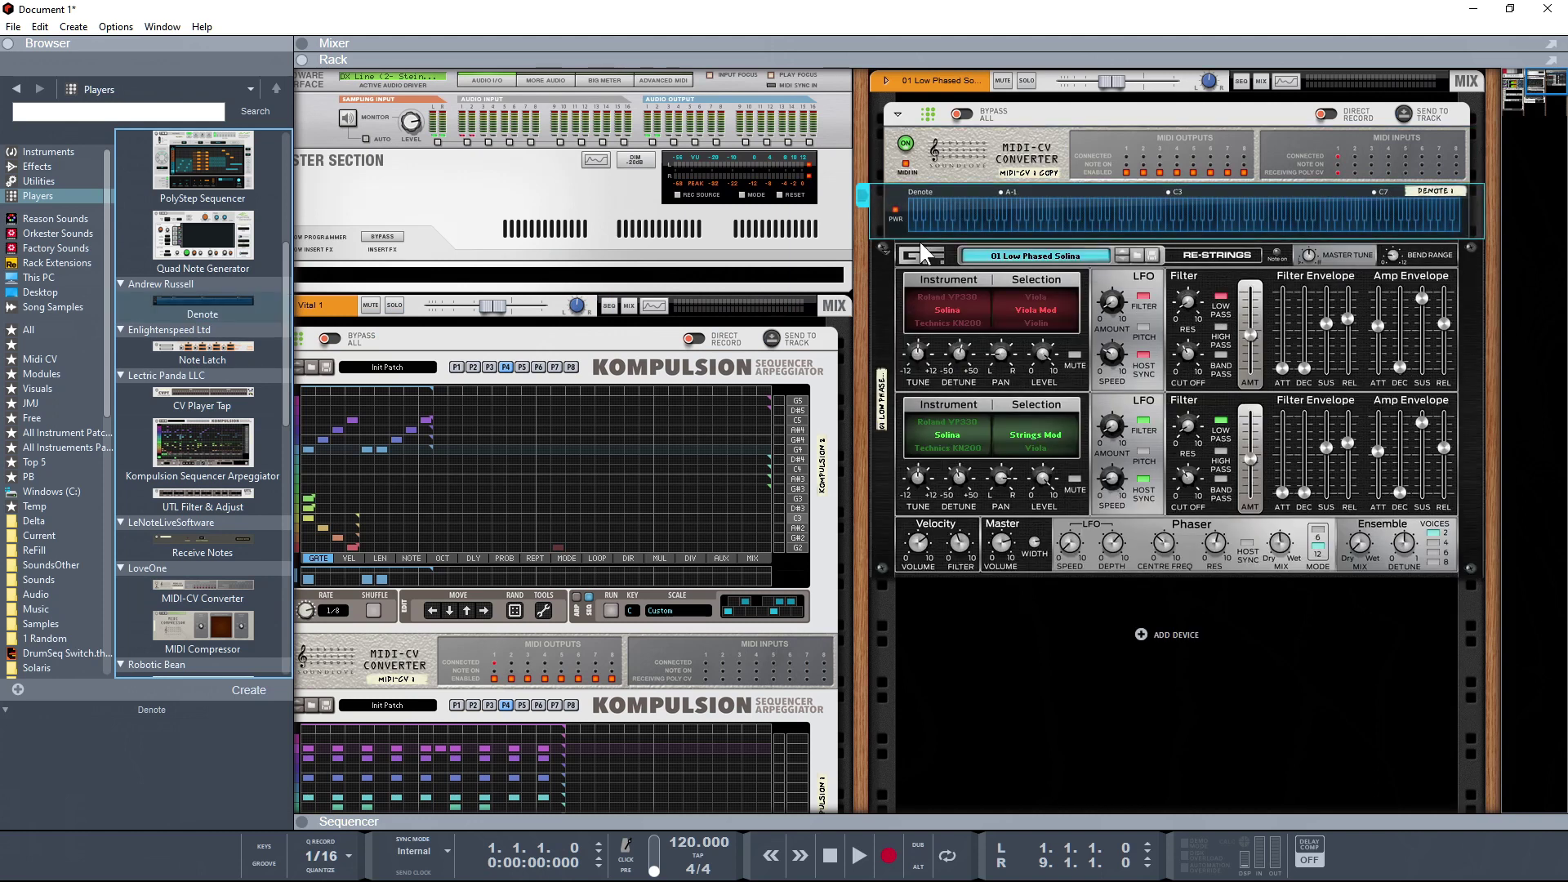
- Insert a Note Limiter above Denote and lower its upper note limit while briefly running the top Kompulsion above Vital
{"action": "scroll", "coordinate": [234, 539], "scroll_direction": "down", "scroll_amount": 10}
{"action": "scroll", "coordinate": [234, 539], "scroll_direction": "down", "scroll_amount": 18}
{"action": "left_click_drag", "start_coordinate": [208, 502], "coordinate": [1021, 219]}
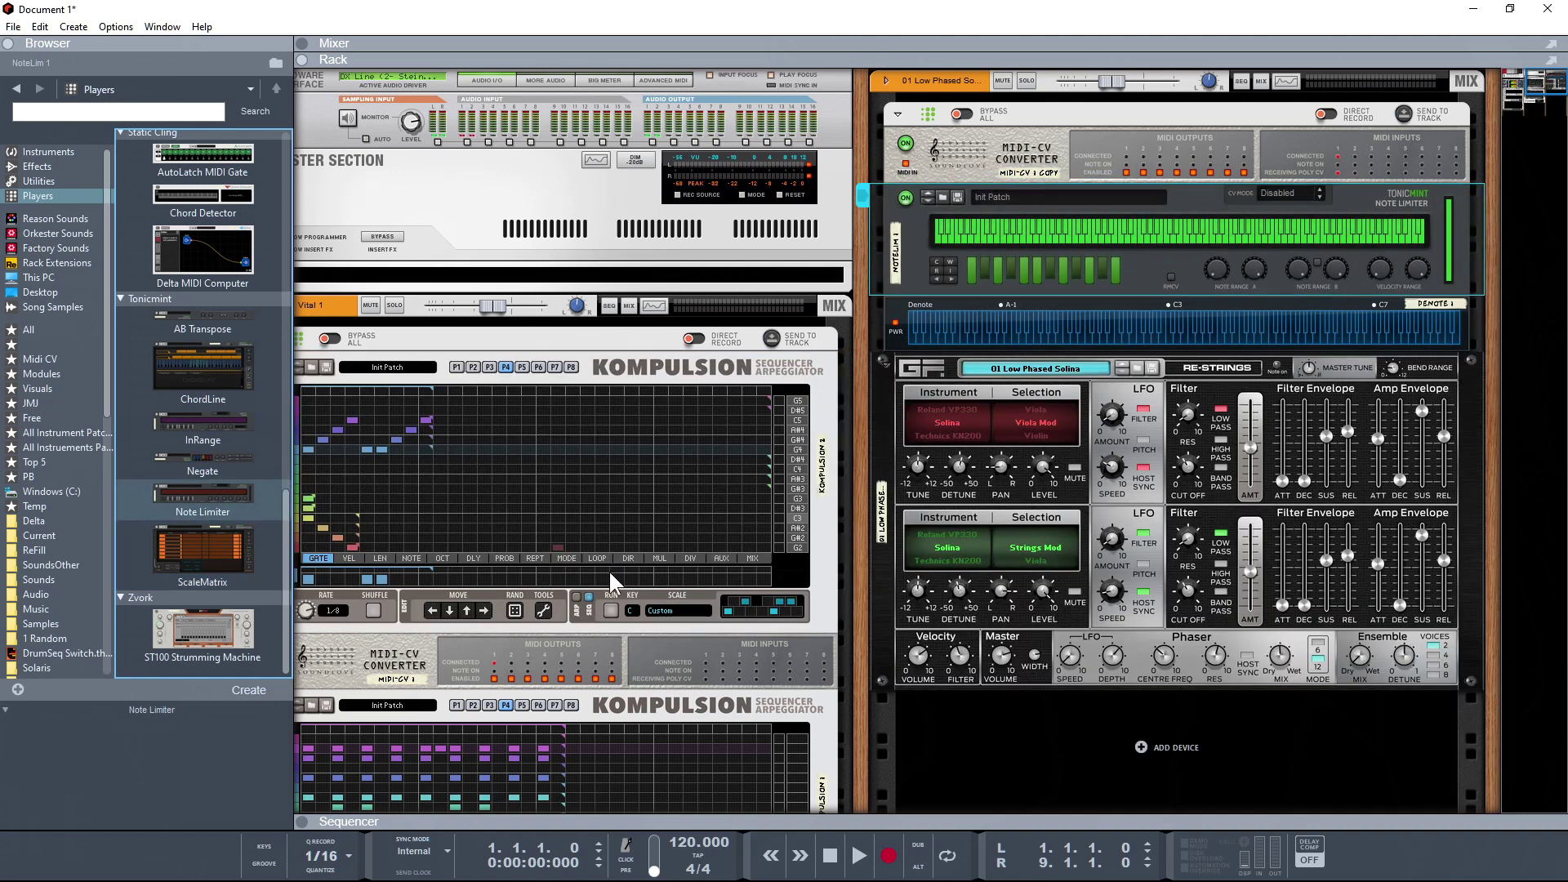
{"action": "left_click", "coordinate": [611, 610]}
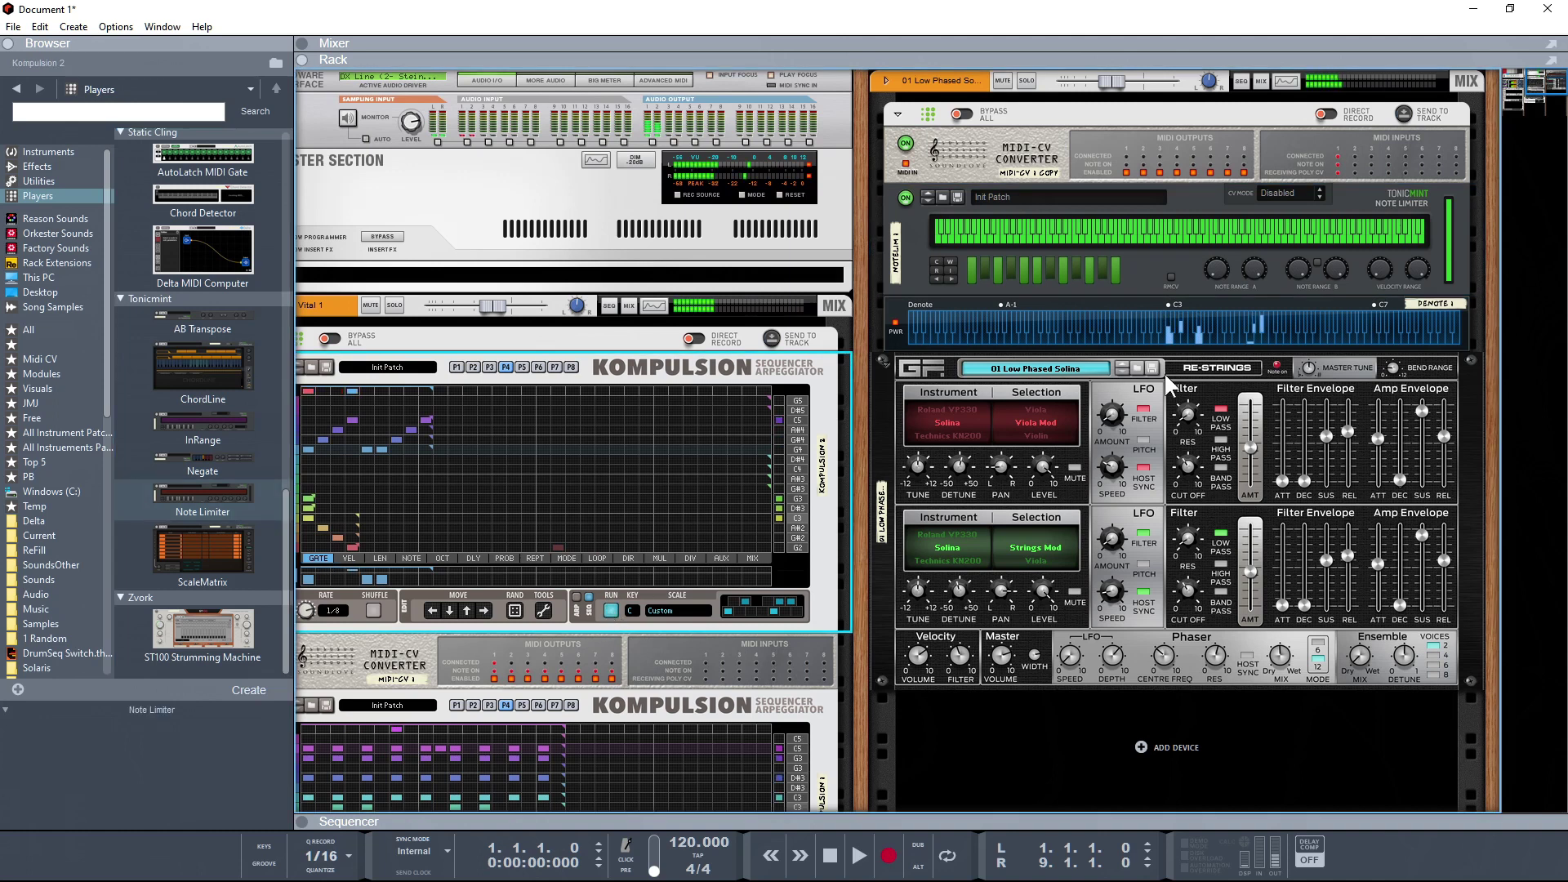
{"action": "left_click_drag", "start_coordinate": [1255, 272], "coordinate": [1268, 362]}
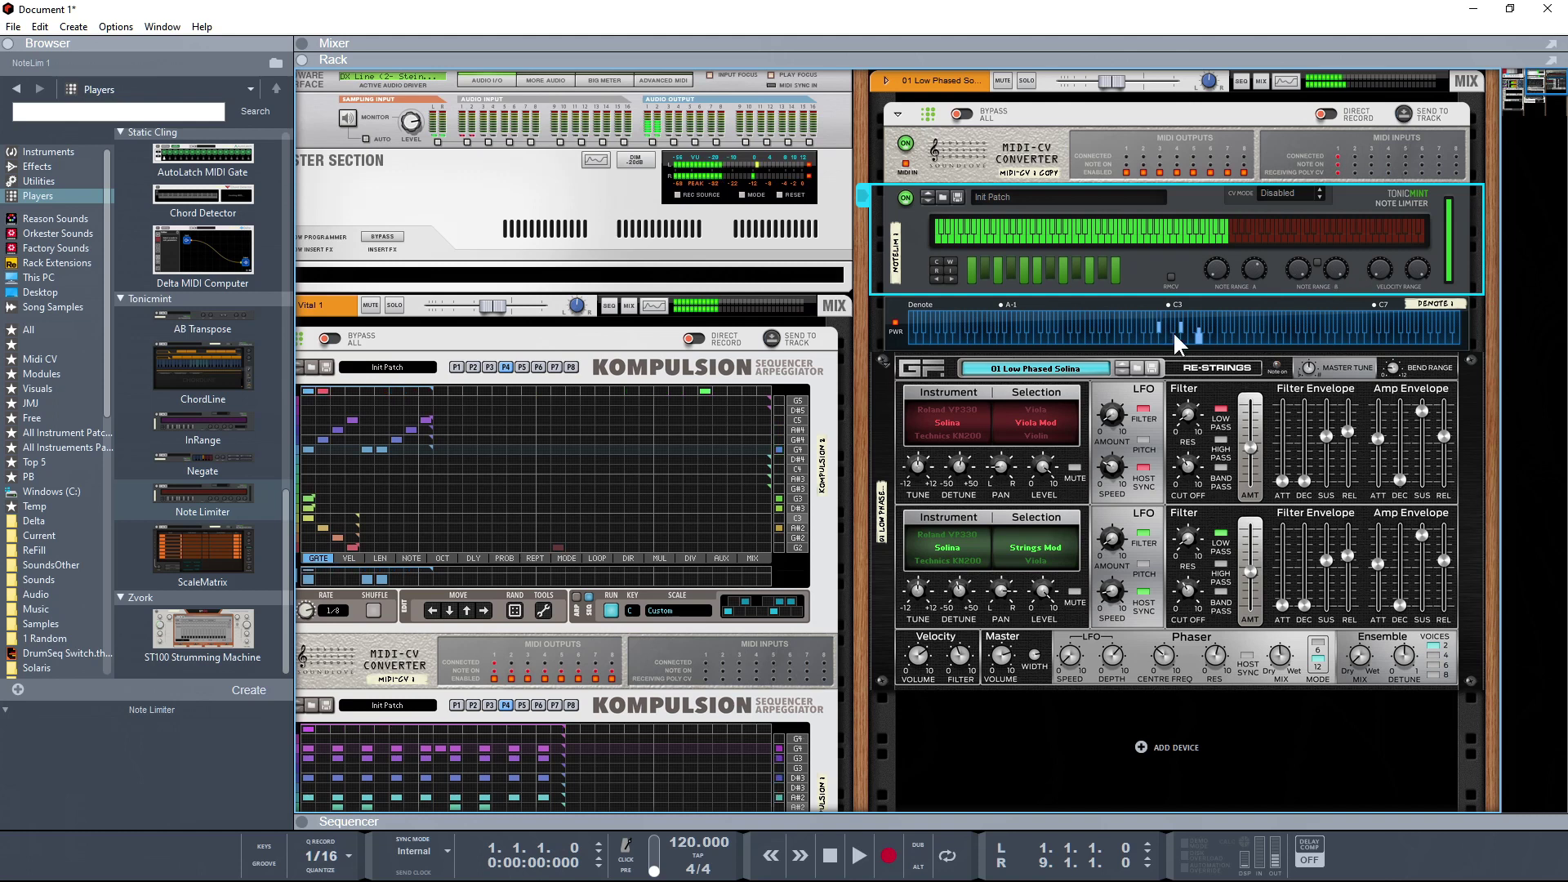
{"action": "left_click", "coordinate": [610, 611]}
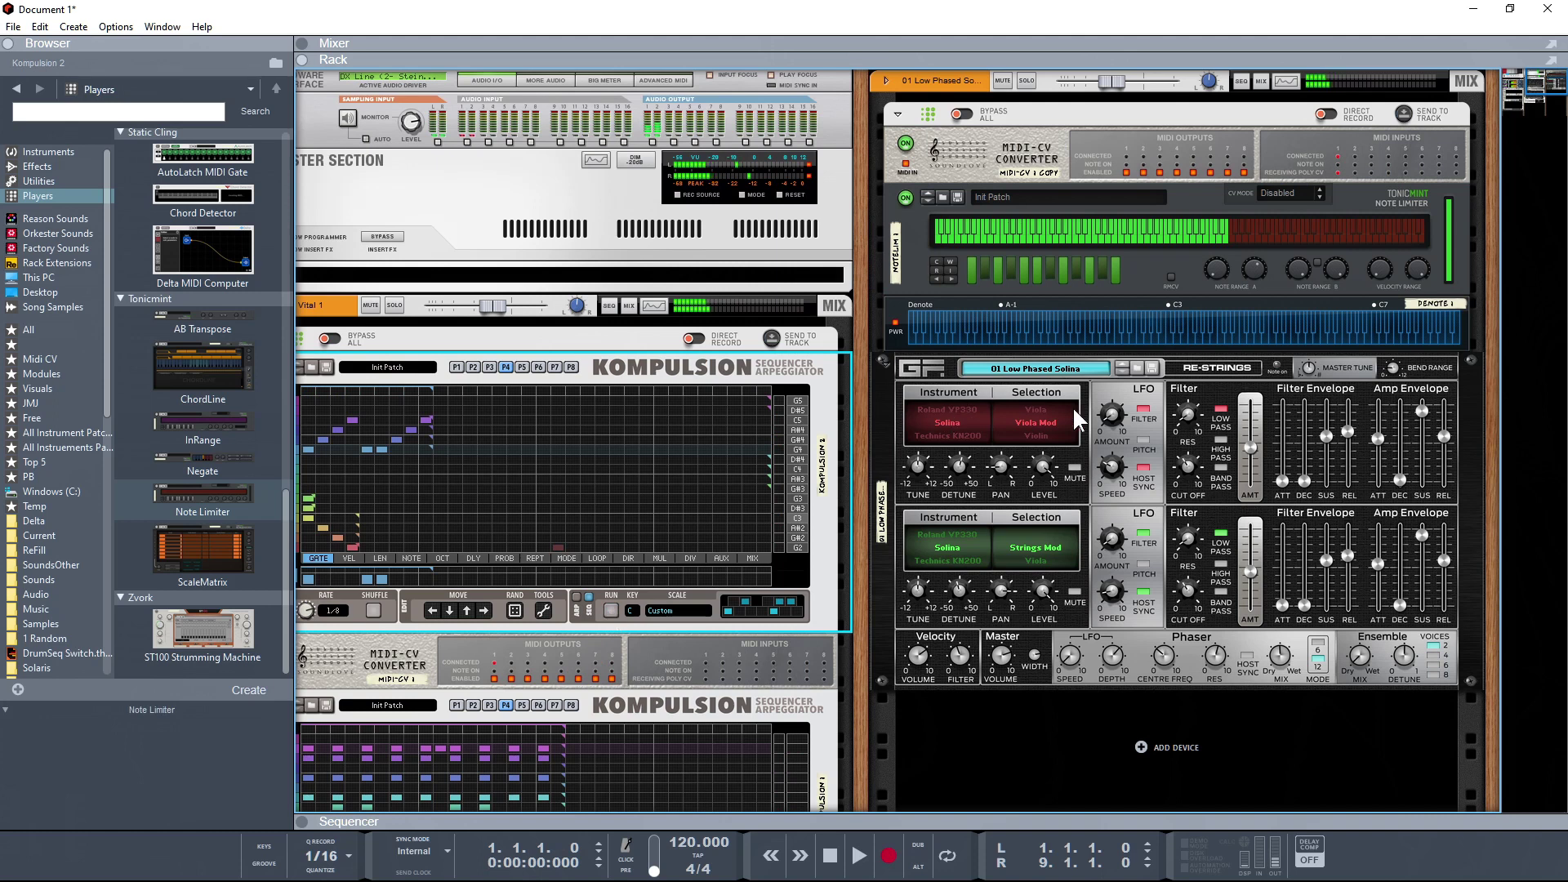
- Insert a Delta MIDI Computer below the Note Limiter and wire a Transpose node in parallel with its direct Input-to-Output link
{"action": "left_click_drag", "start_coordinate": [198, 259], "coordinate": [1087, 302]}
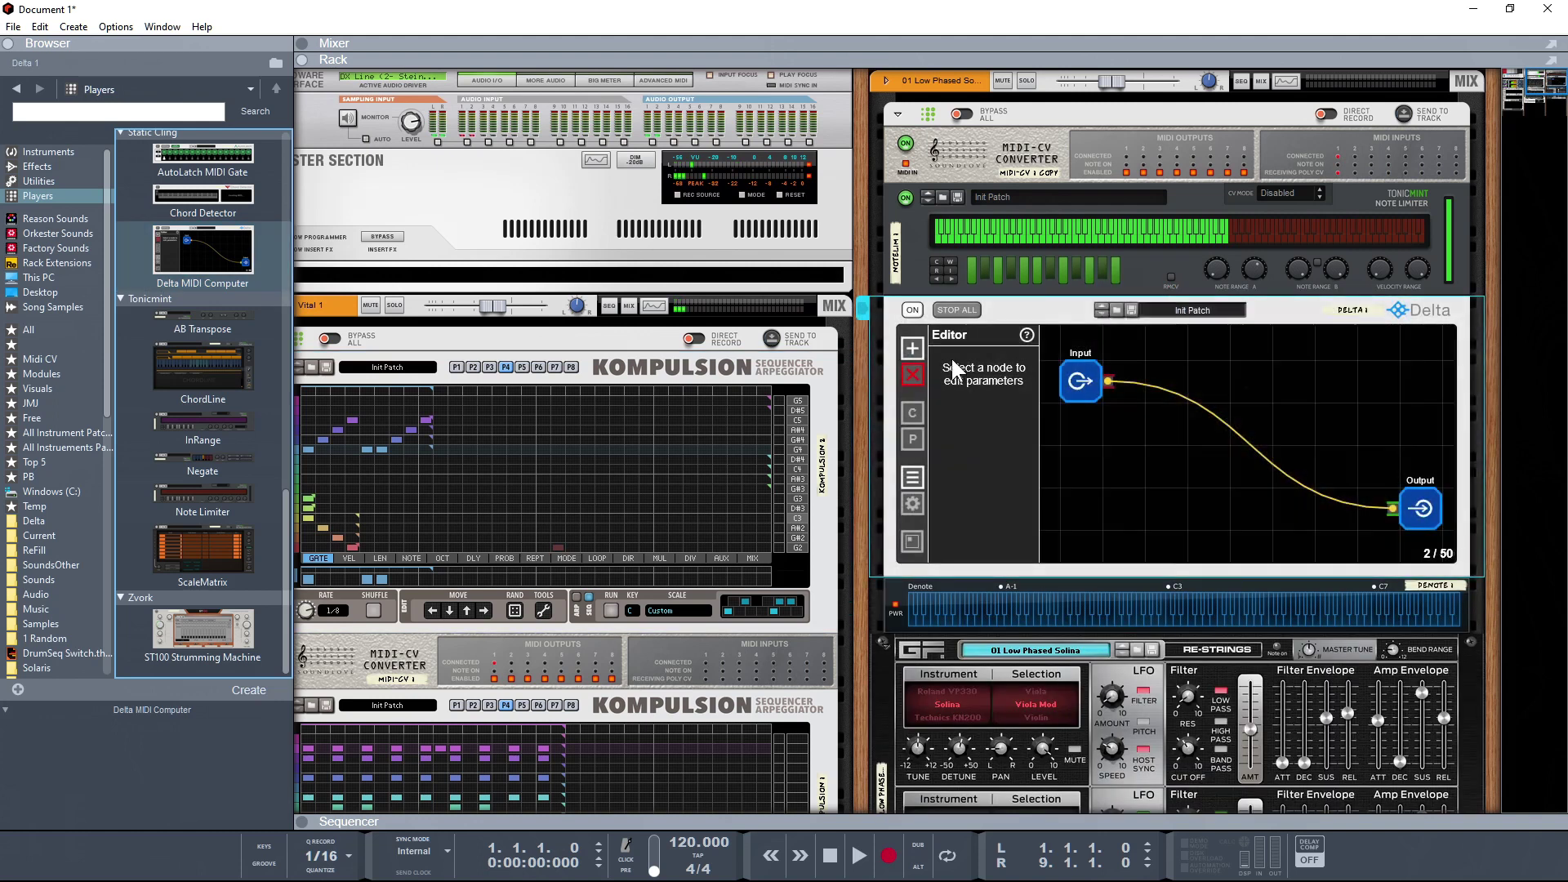
{"action": "left_click", "coordinate": [913, 350]}
{"action": "mouse_move", "coordinate": [964, 353]}
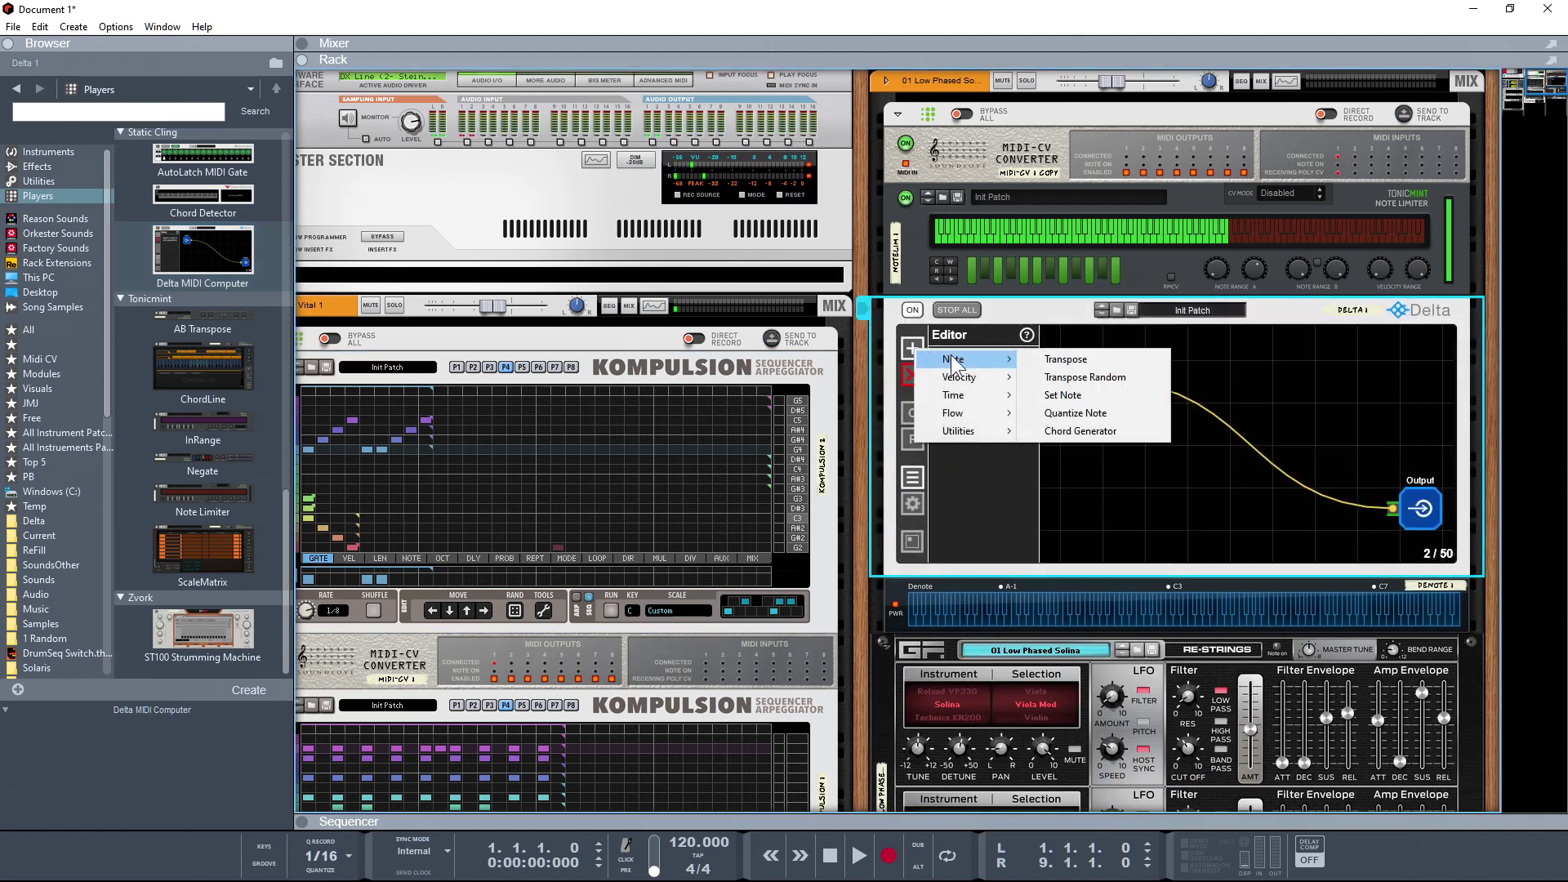
{"action": "left_click", "coordinate": [1059, 357]}
{"action": "left_click_drag", "start_coordinate": [1101, 388], "coordinate": [1229, 390]}
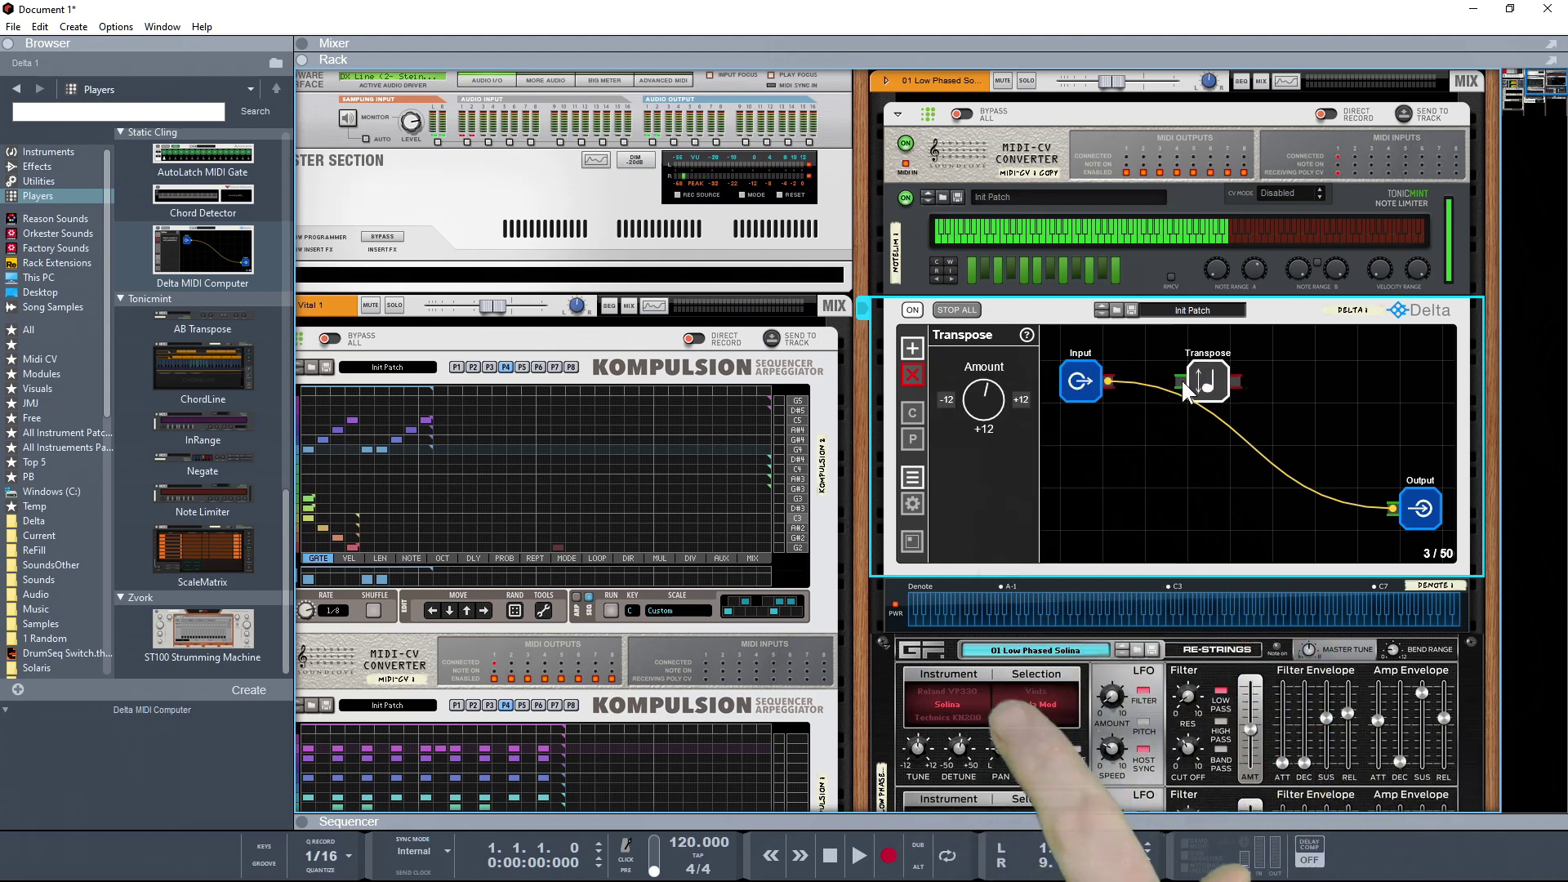
{"action": "left_click", "coordinate": [1181, 389]}
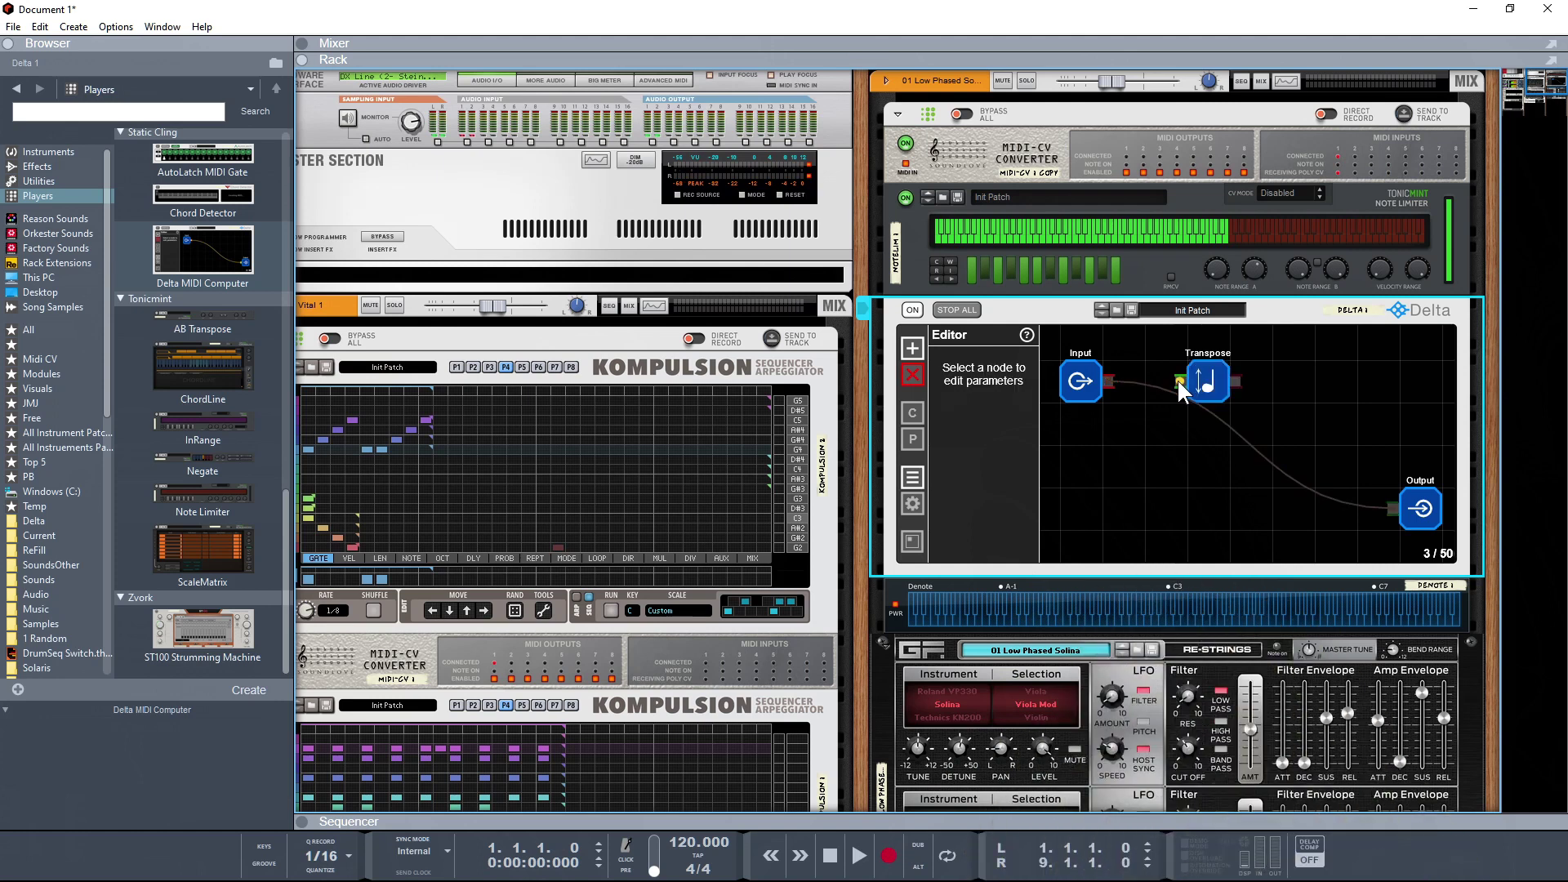
{"action": "left_click_drag", "start_coordinate": [1234, 383], "coordinate": [1399, 516]}
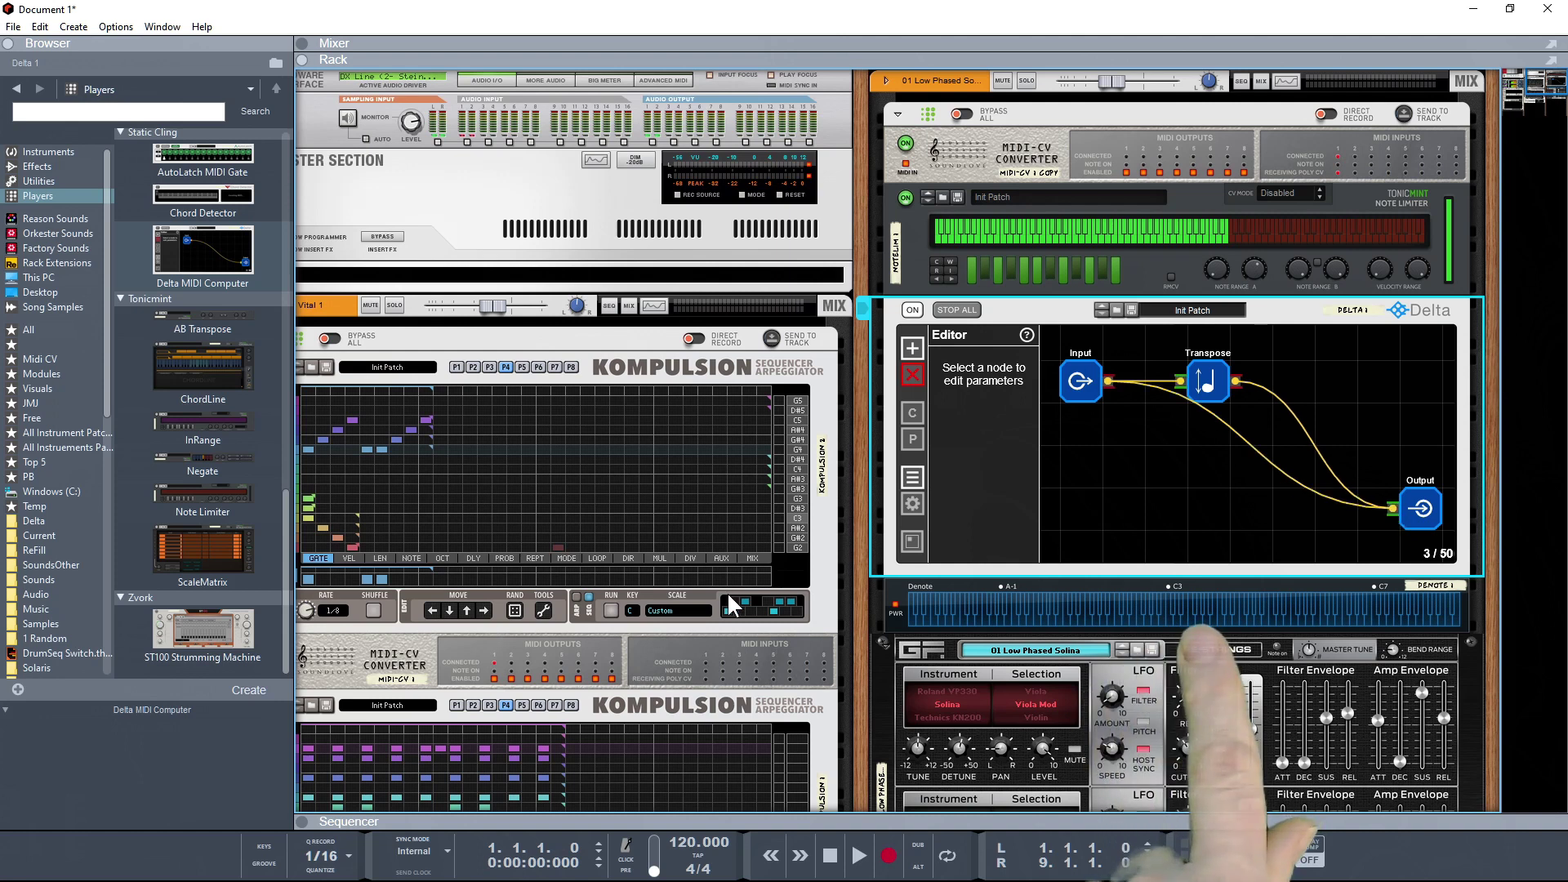
- Audition the transposed string layer by briefly running the top Kompulsion, and lower the Re-Strings channel level slightly
{"action": "left_click", "coordinate": [611, 611]}
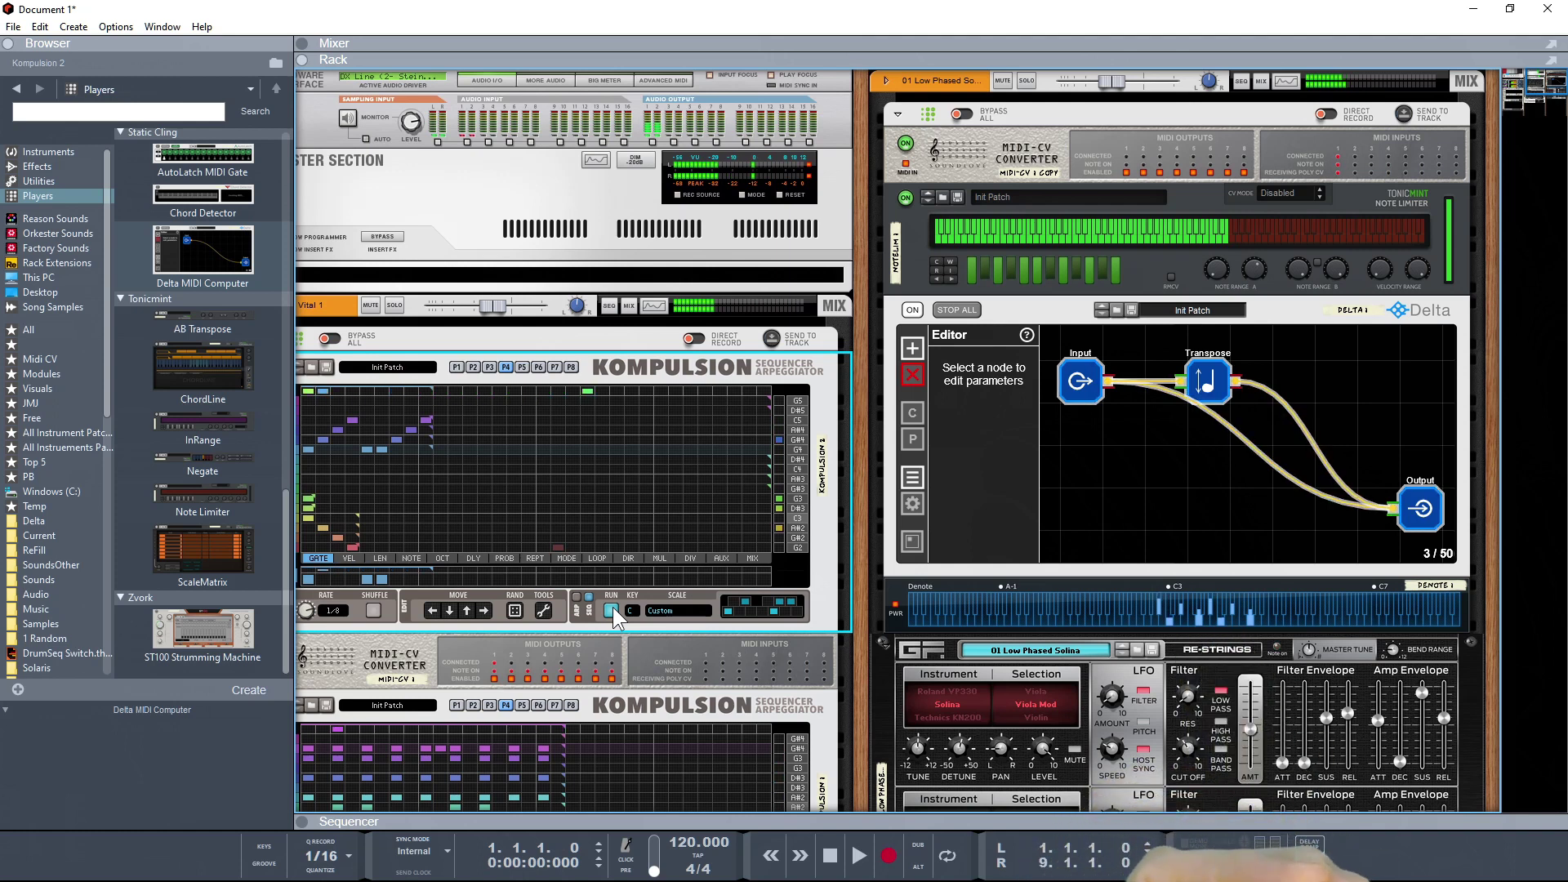
{"action": "left_click", "coordinate": [610, 612]}
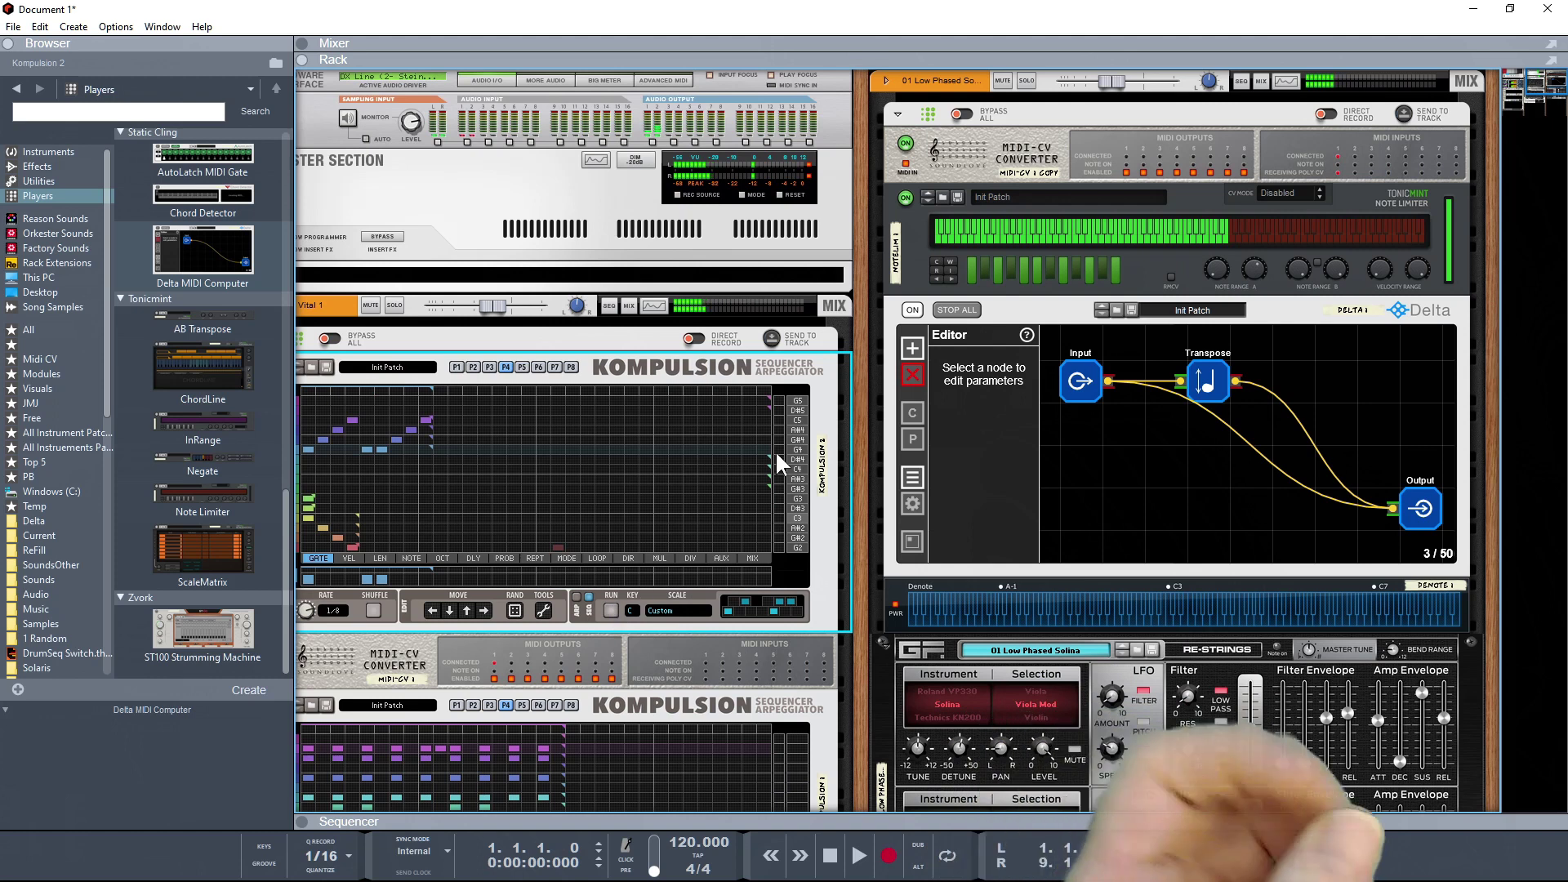
{"action": "left_click", "coordinate": [1112, 84]}
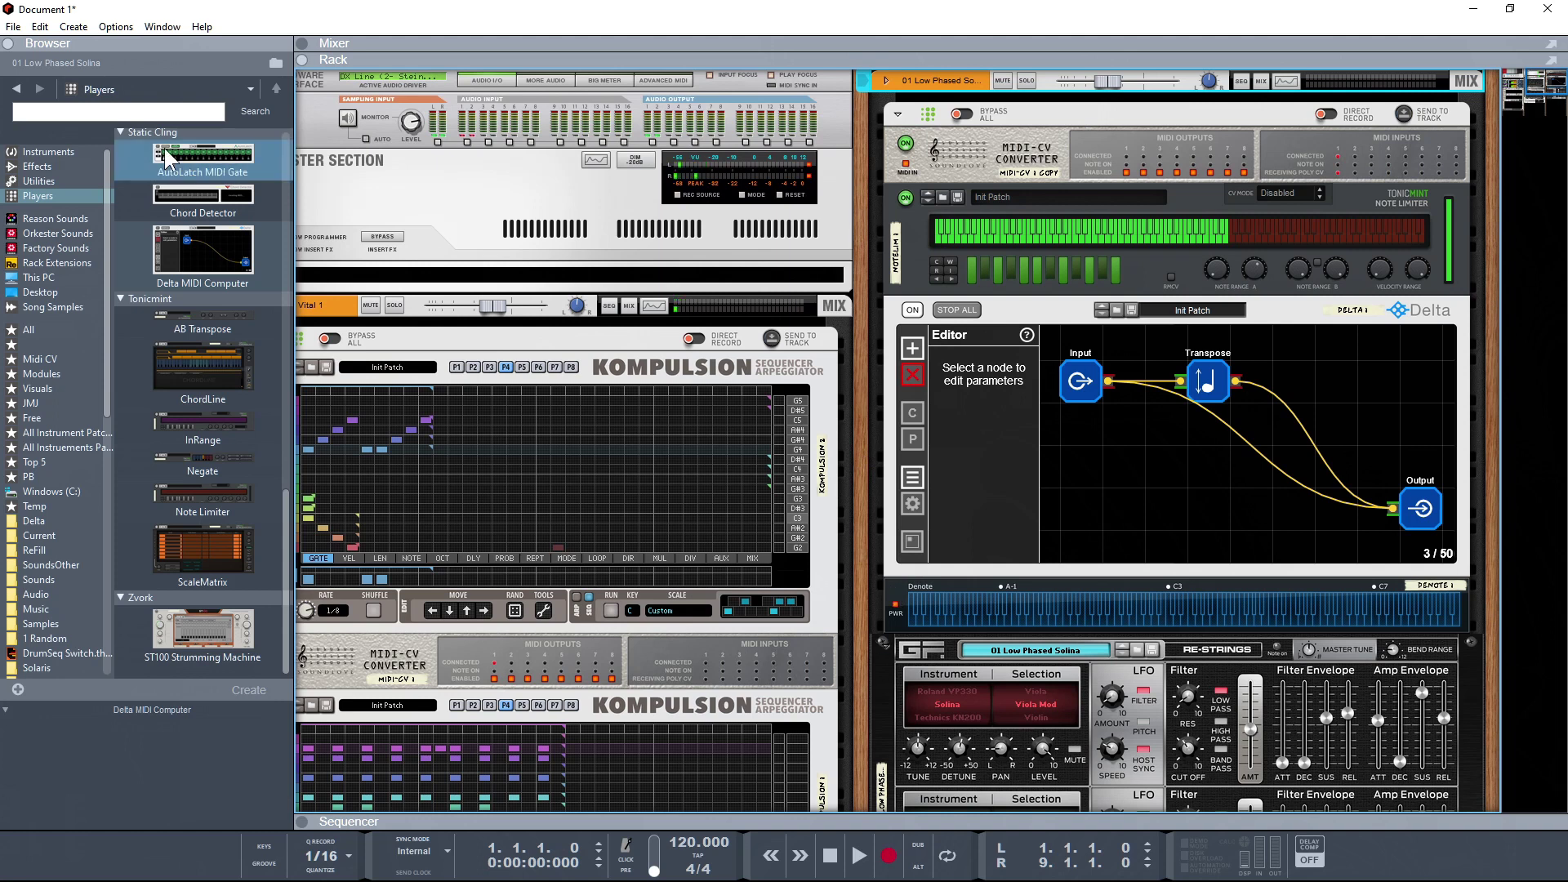
- Add Pet Shopping.repatch from the favorites as a new Umpf Retro Beats instrument beside the Vital column
{"action": "left_click", "coordinate": [36, 346]}
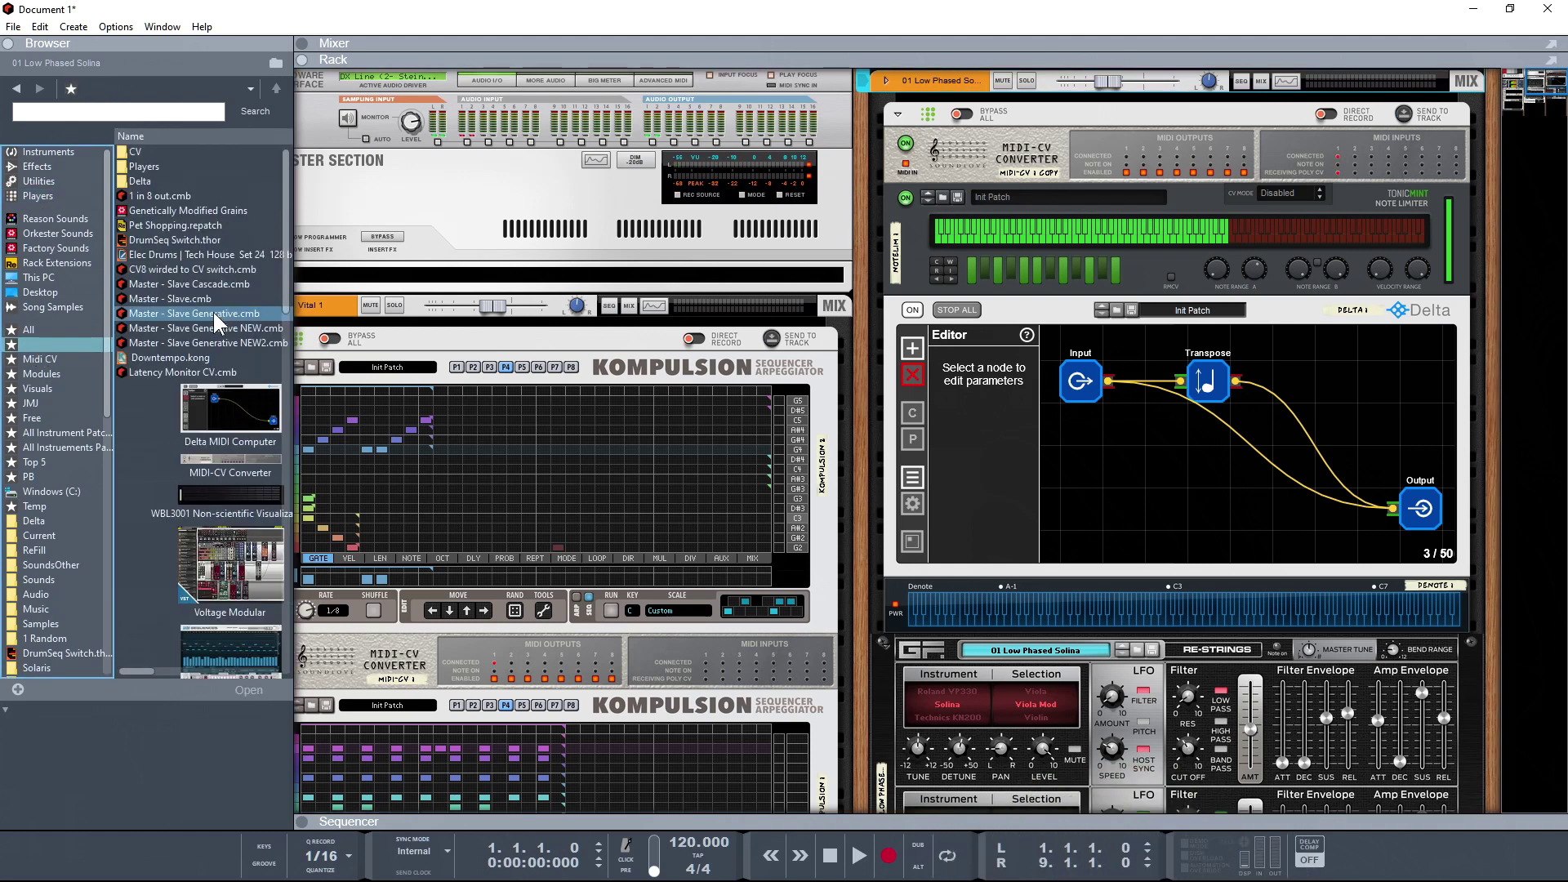
{"action": "left_click_drag", "start_coordinate": [164, 230], "coordinate": [873, 444]}
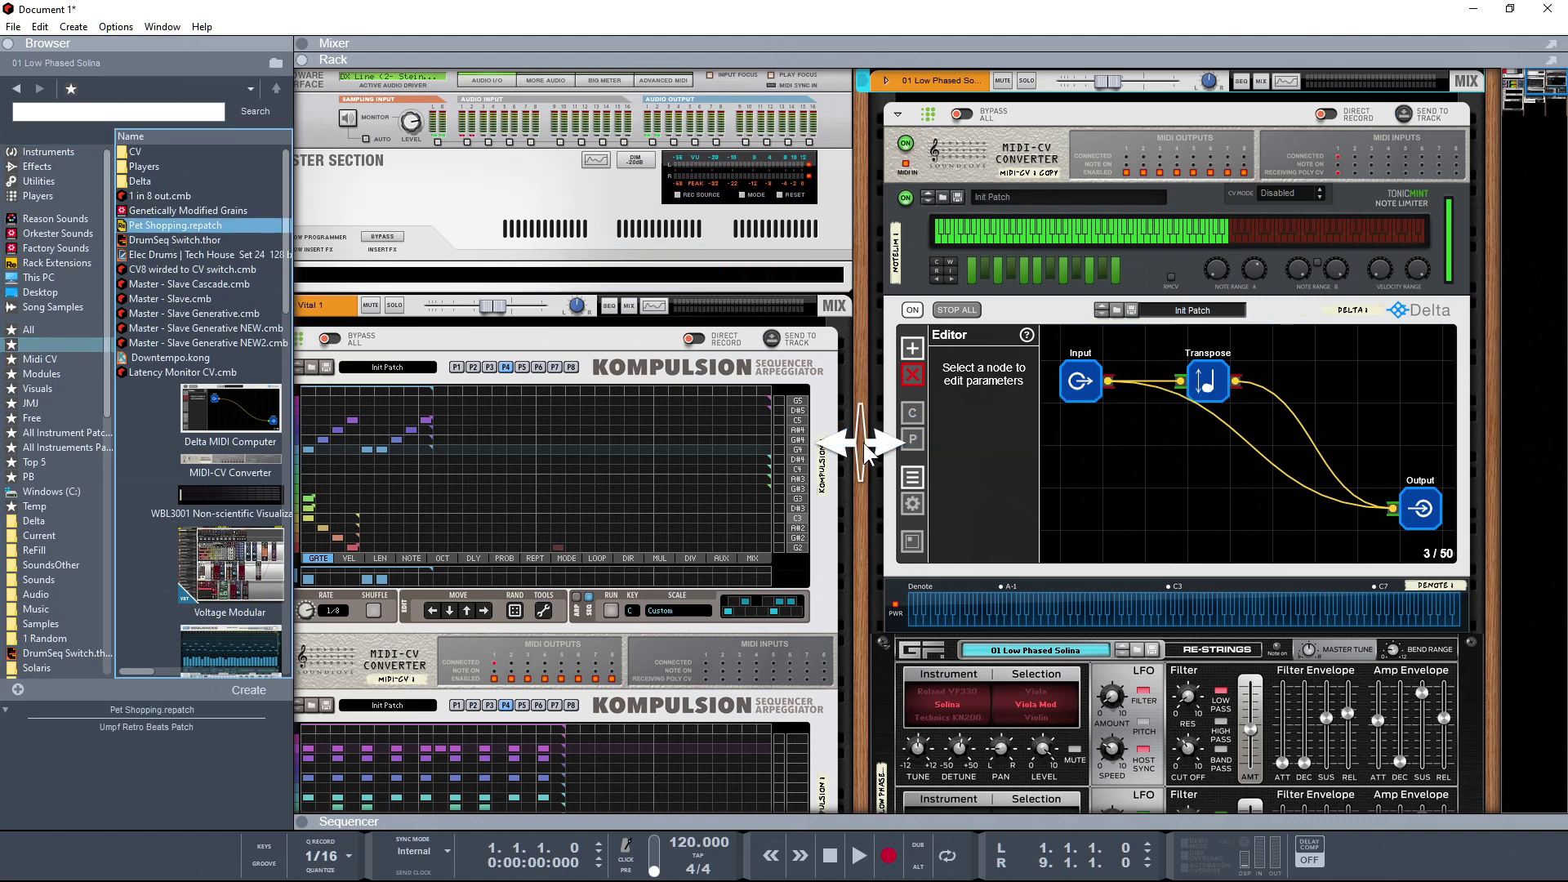
{"action": "left_click_drag", "start_coordinate": [864, 447], "coordinate": [865, 454]}
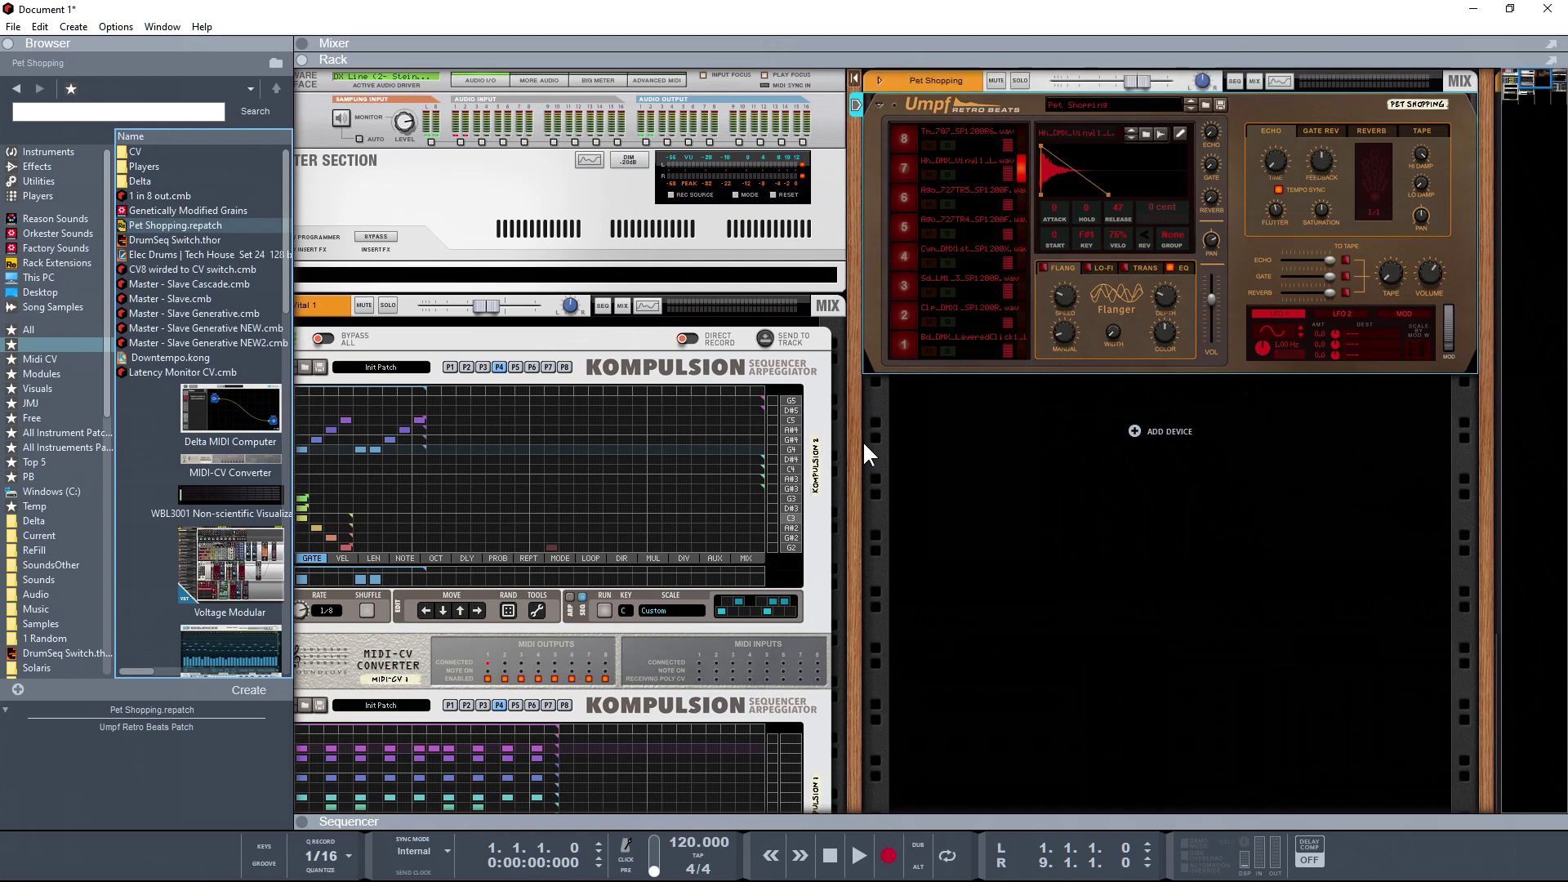
- Insert a Kompulsion Sequencer Arpeggiator player above Umpf Retro Beats
{"action": "left_click", "coordinate": [33, 194]}
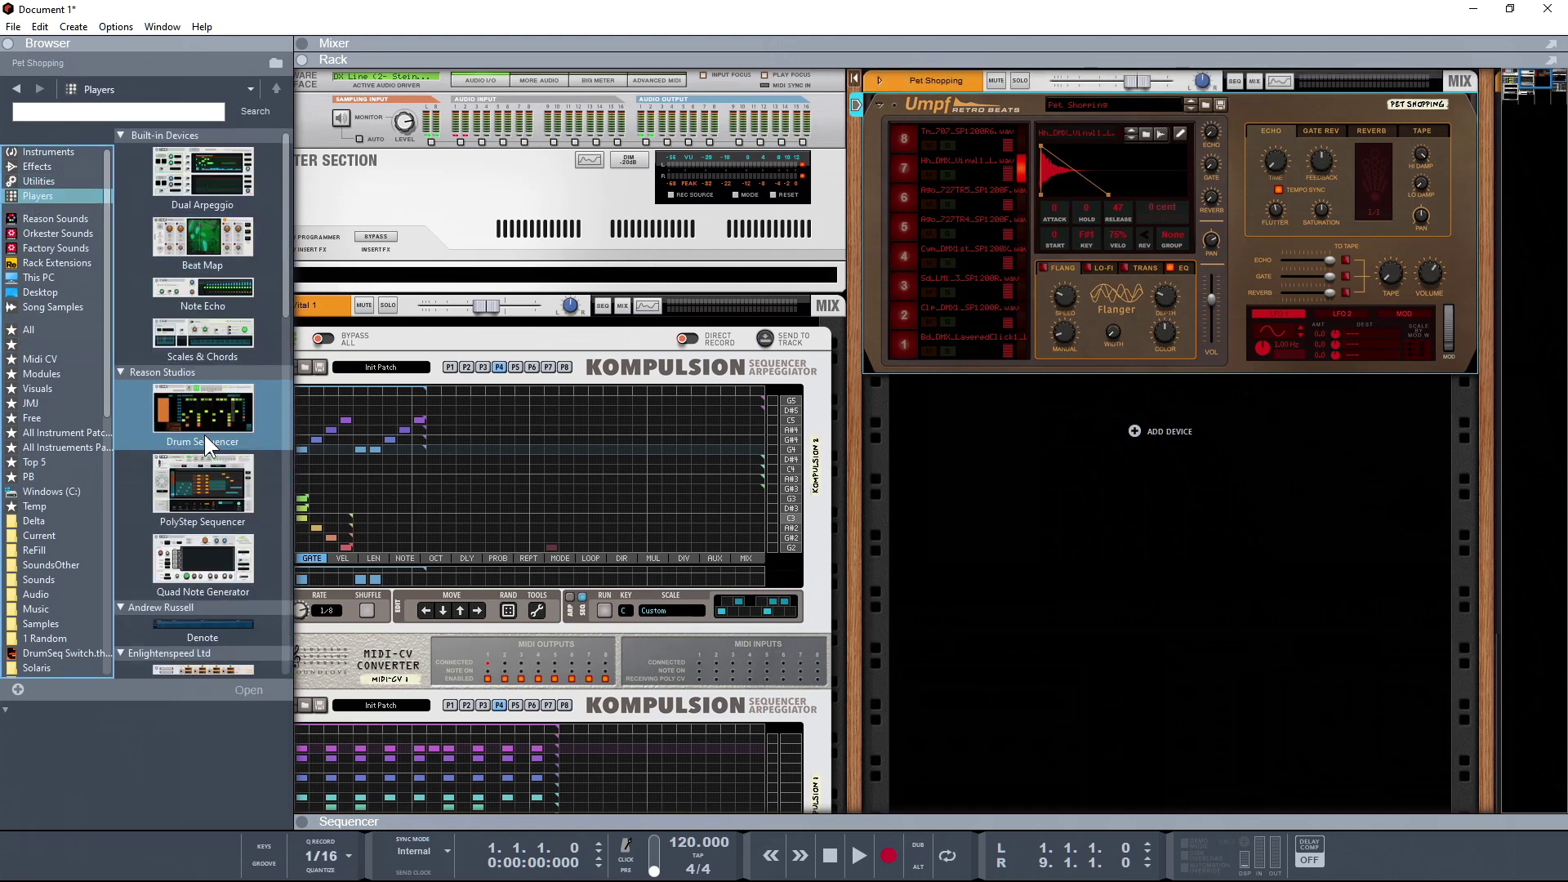
{"action": "scroll", "coordinate": [184, 435], "scroll_direction": "down", "scroll_amount": 5}
{"action": "left_click_drag", "start_coordinate": [185, 500], "coordinate": [1130, 119]}
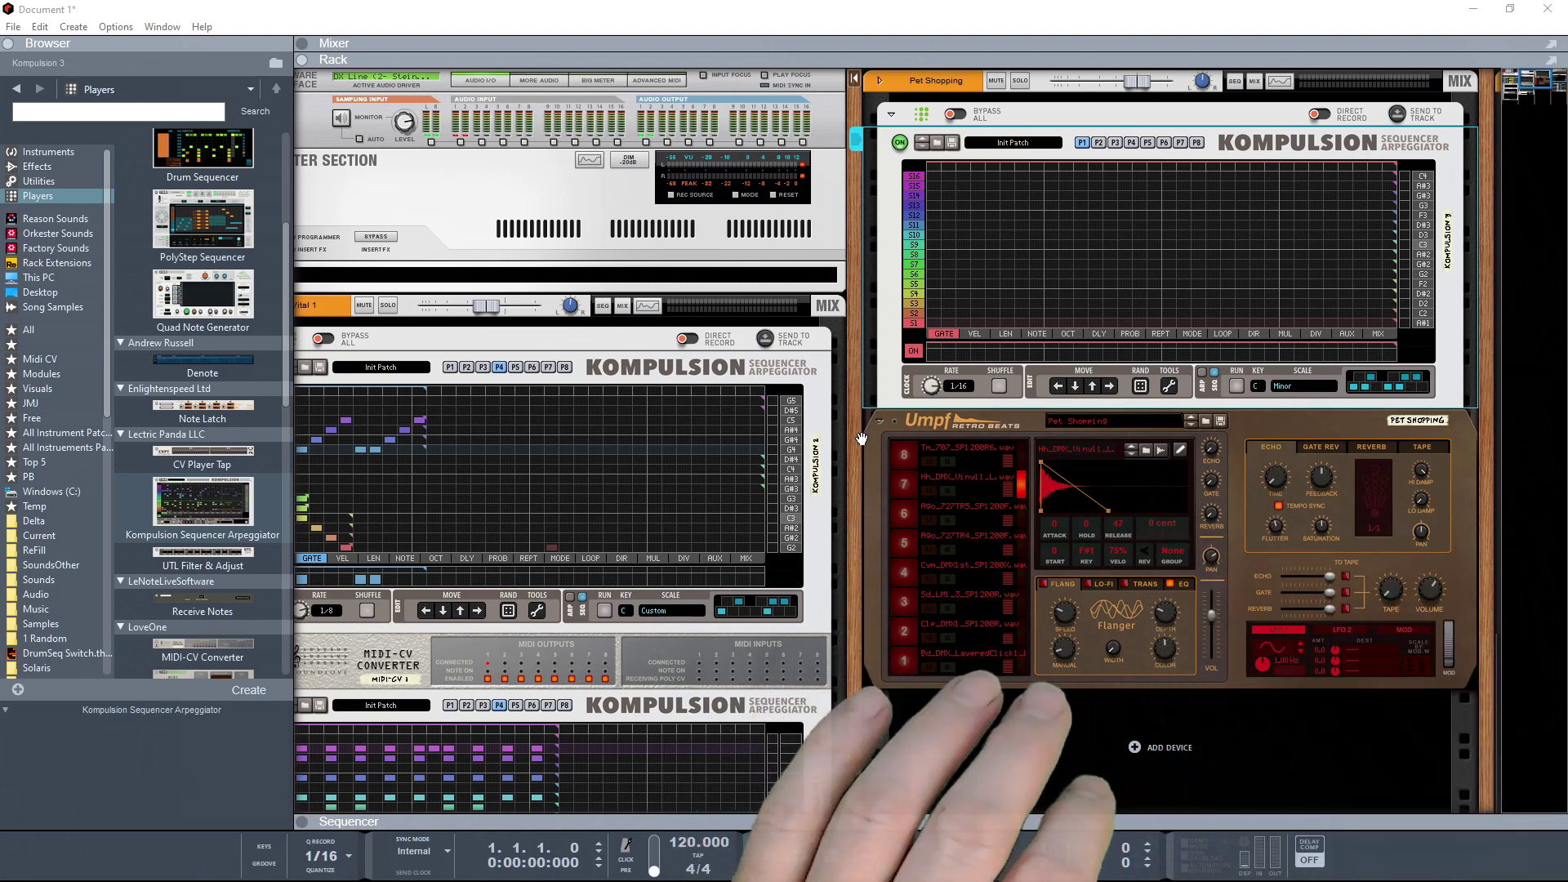
- Audition Umpf drum pads 1 to 4 in ascending order
{"action": "left_click", "coordinate": [904, 658]}
{"action": "left_click", "coordinate": [904, 630]}
{"action": "left_click", "coordinate": [900, 603]}
{"action": "left_click", "coordinate": [900, 575]}
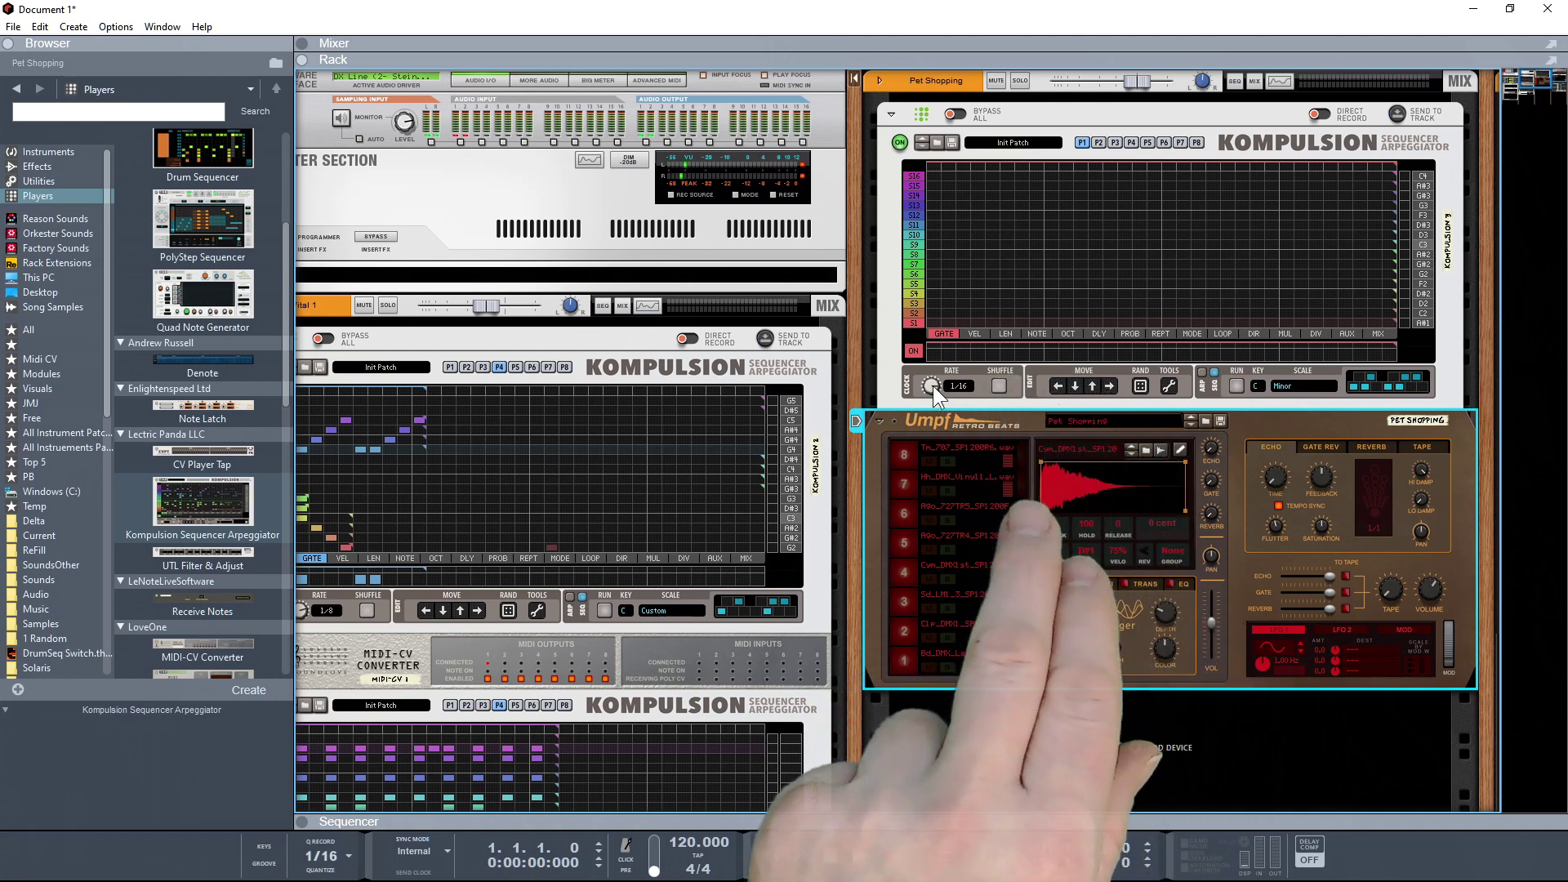
- Set the drum Kompulsion's rate to 1/8 and scale to Chromatic, and shift its track notes so S1 plays C1
{"action": "mouse_move", "coordinate": [933, 386]}
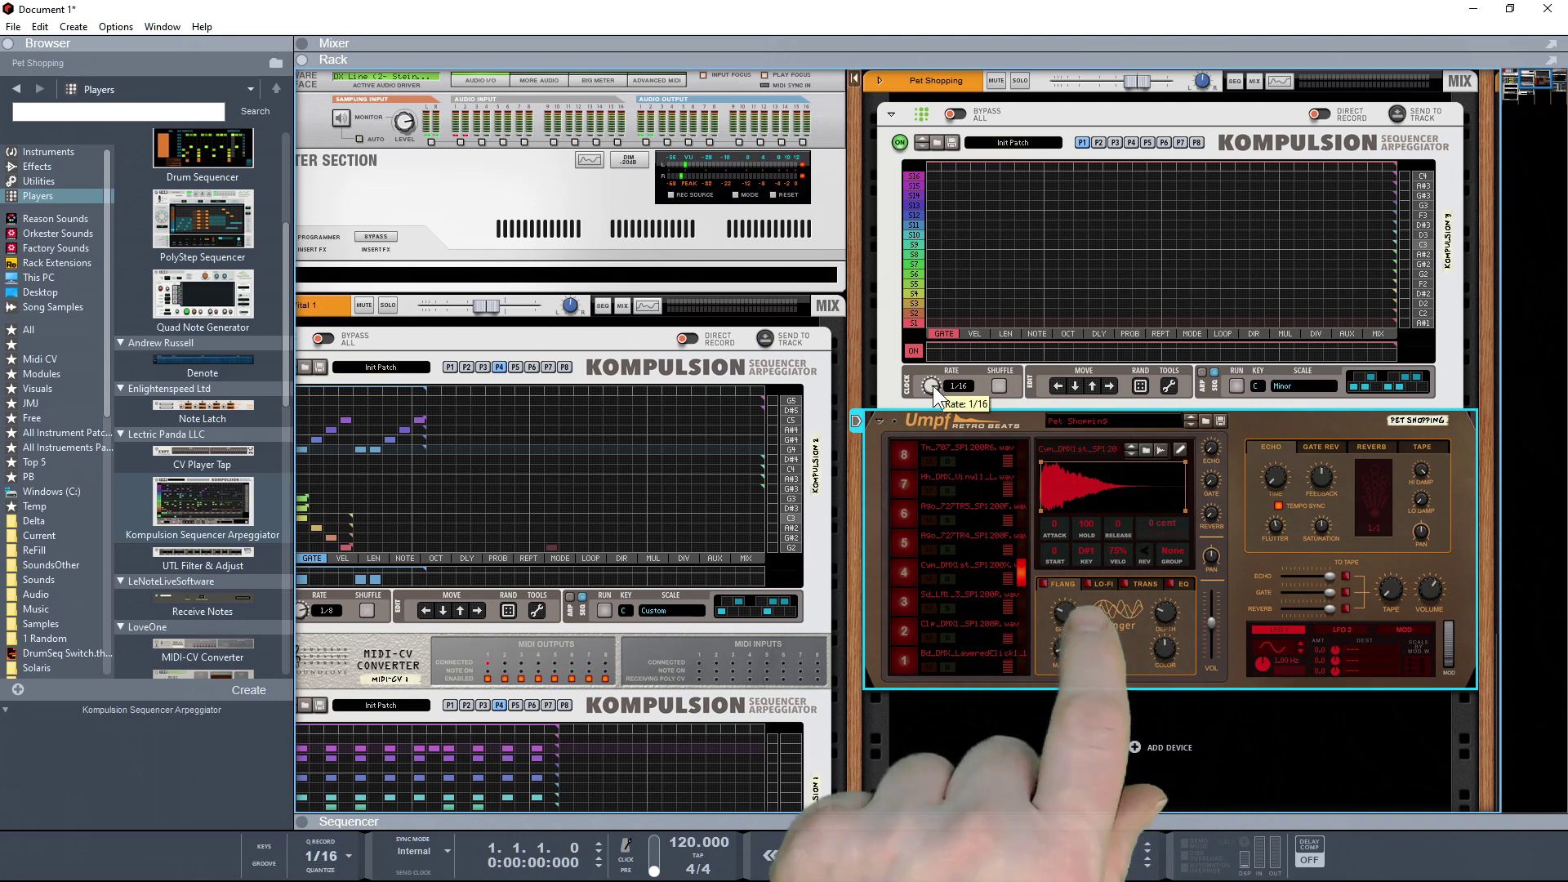
{"action": "left_click_drag", "start_coordinate": [933, 384], "coordinate": [938, 400]}
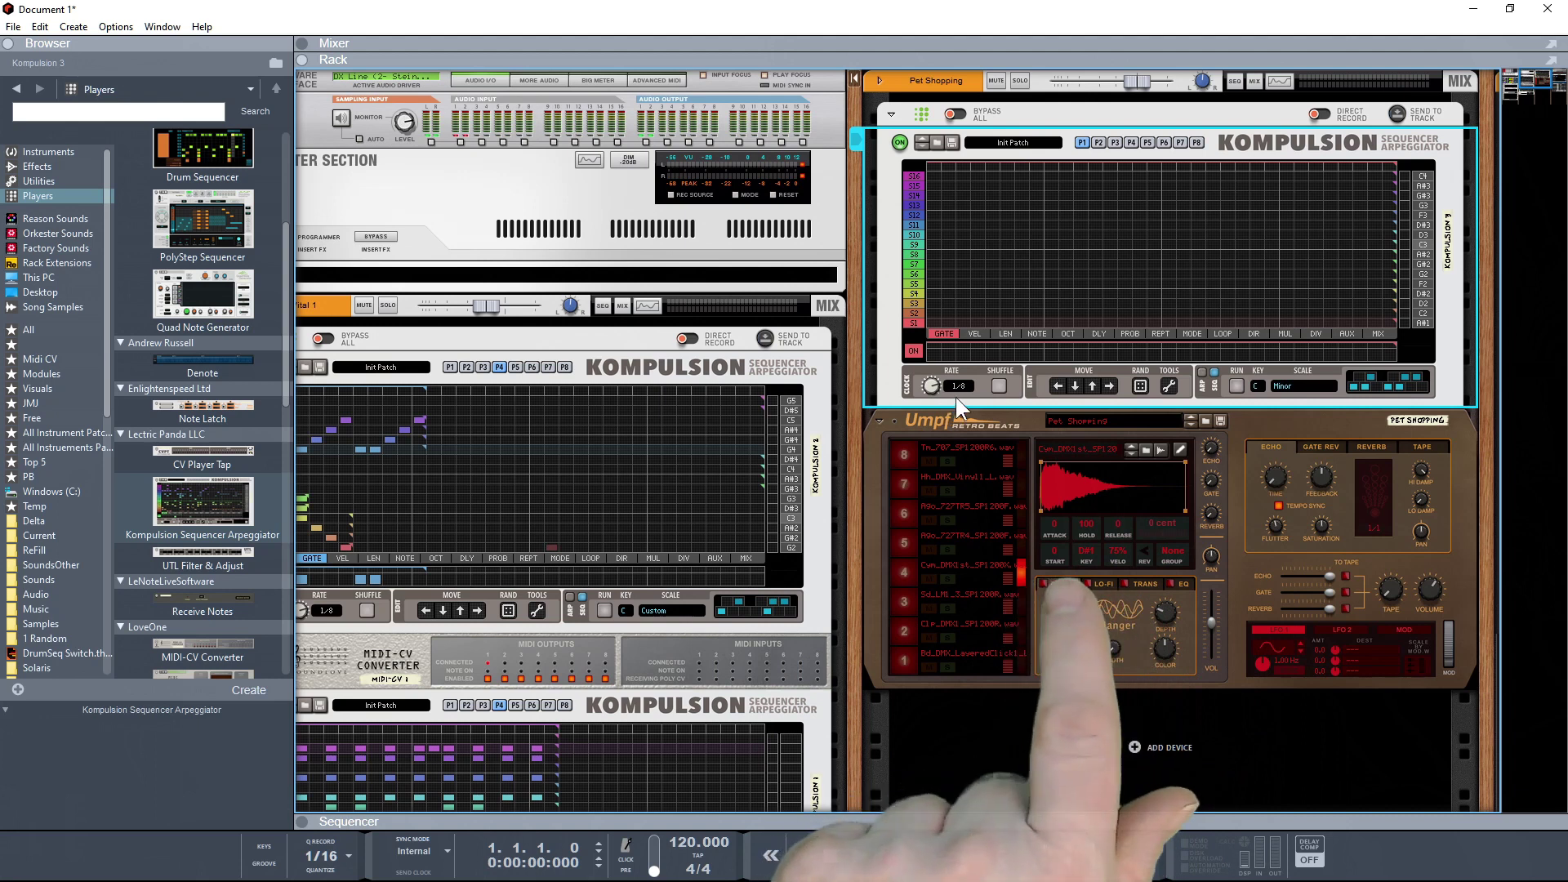
{"action": "left_click", "coordinate": [1279, 386]}
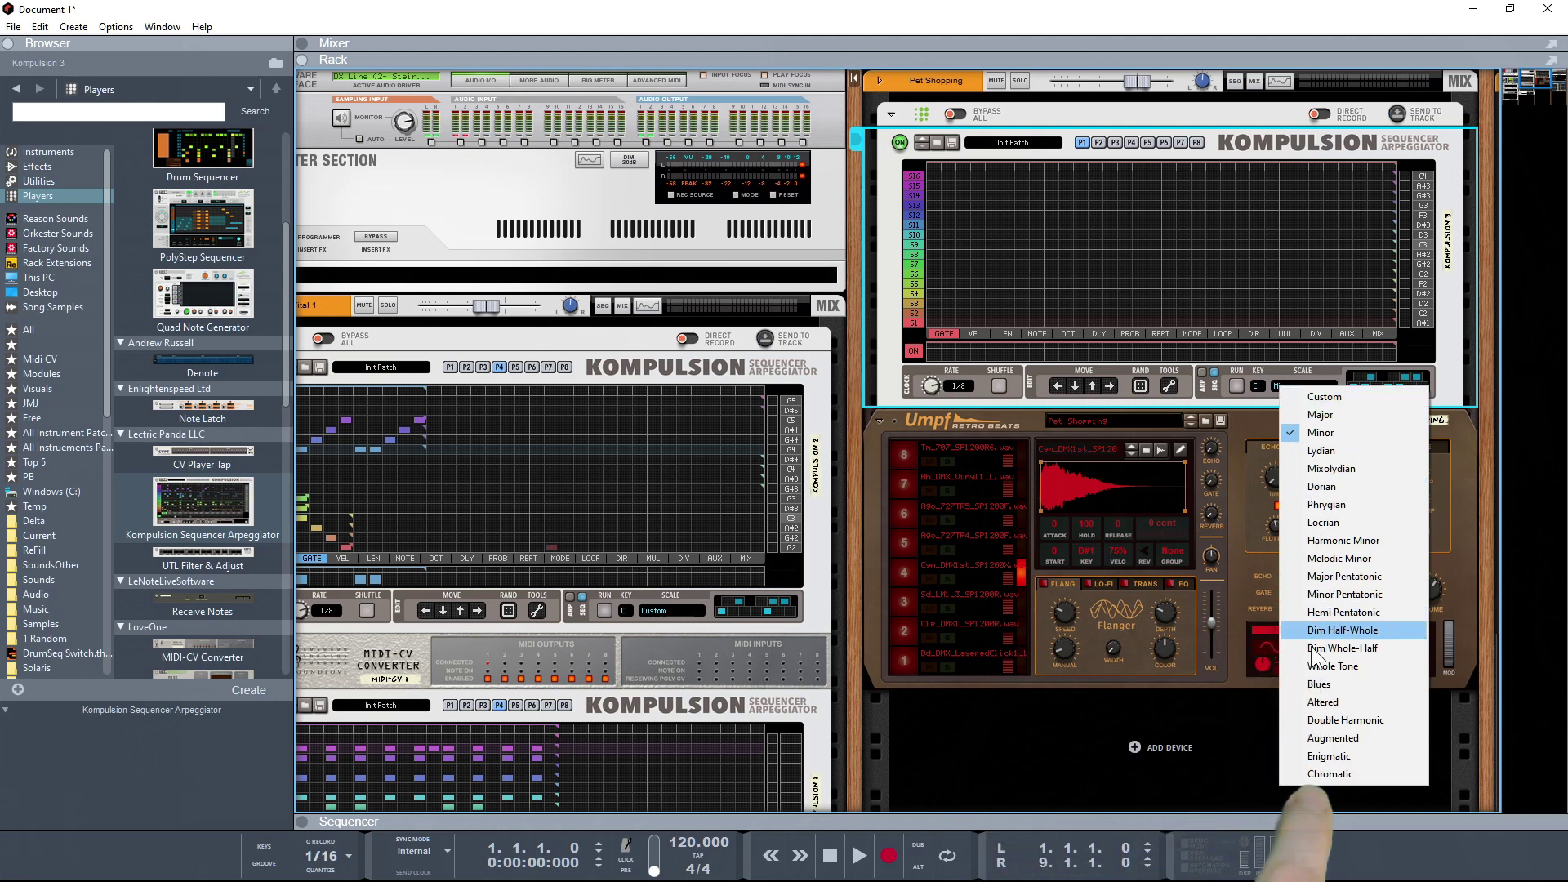
{"action": "left_click", "coordinate": [1311, 774]}
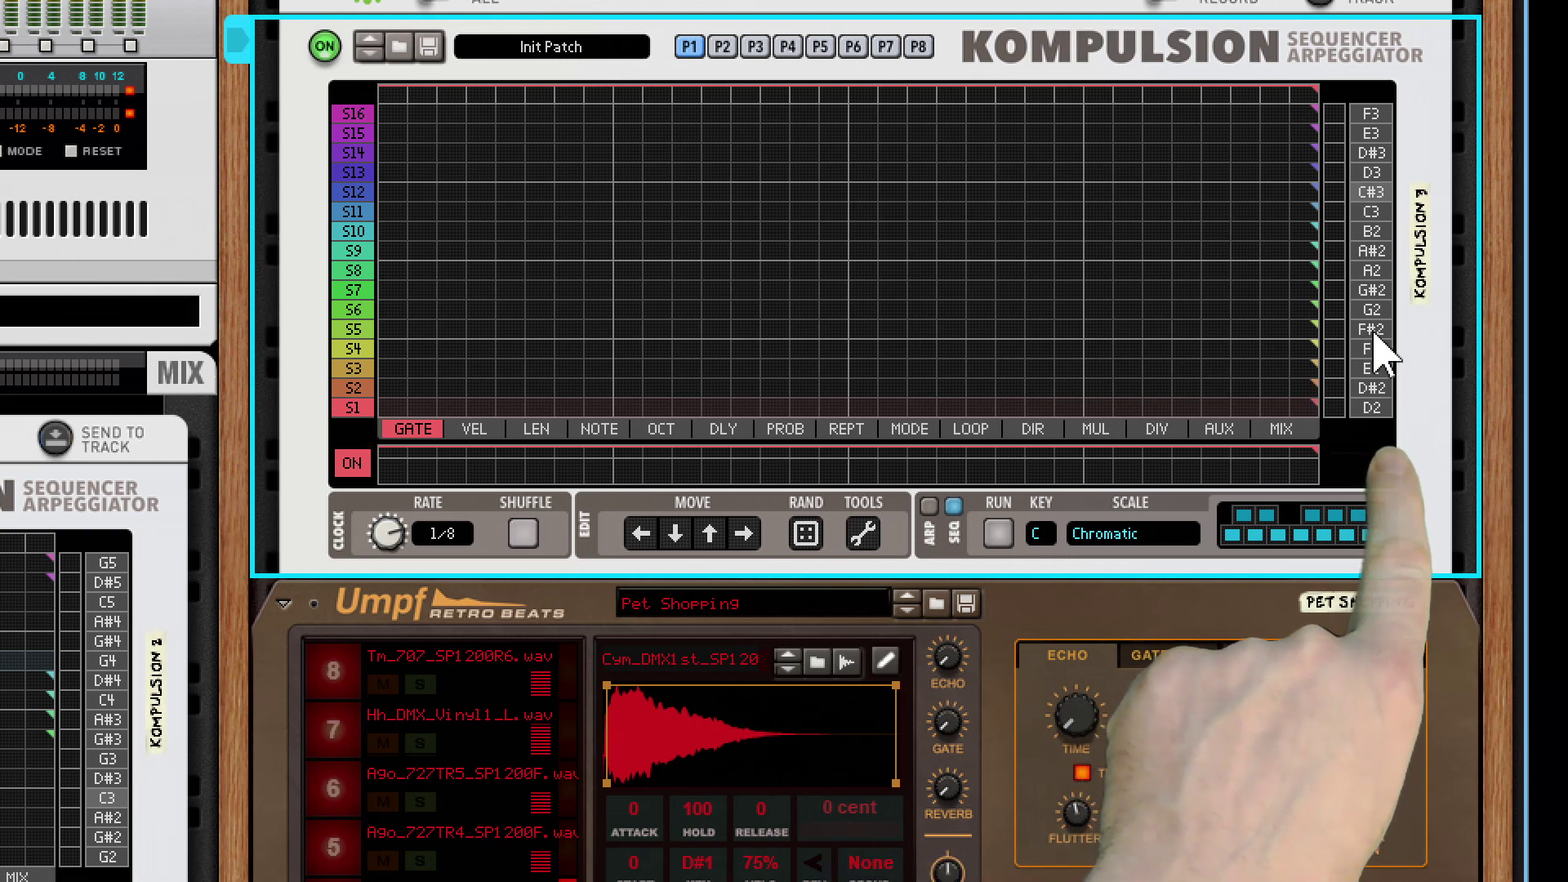
{"action": "left_click_drag", "start_coordinate": [1376, 350], "coordinate": [1372, 217]}
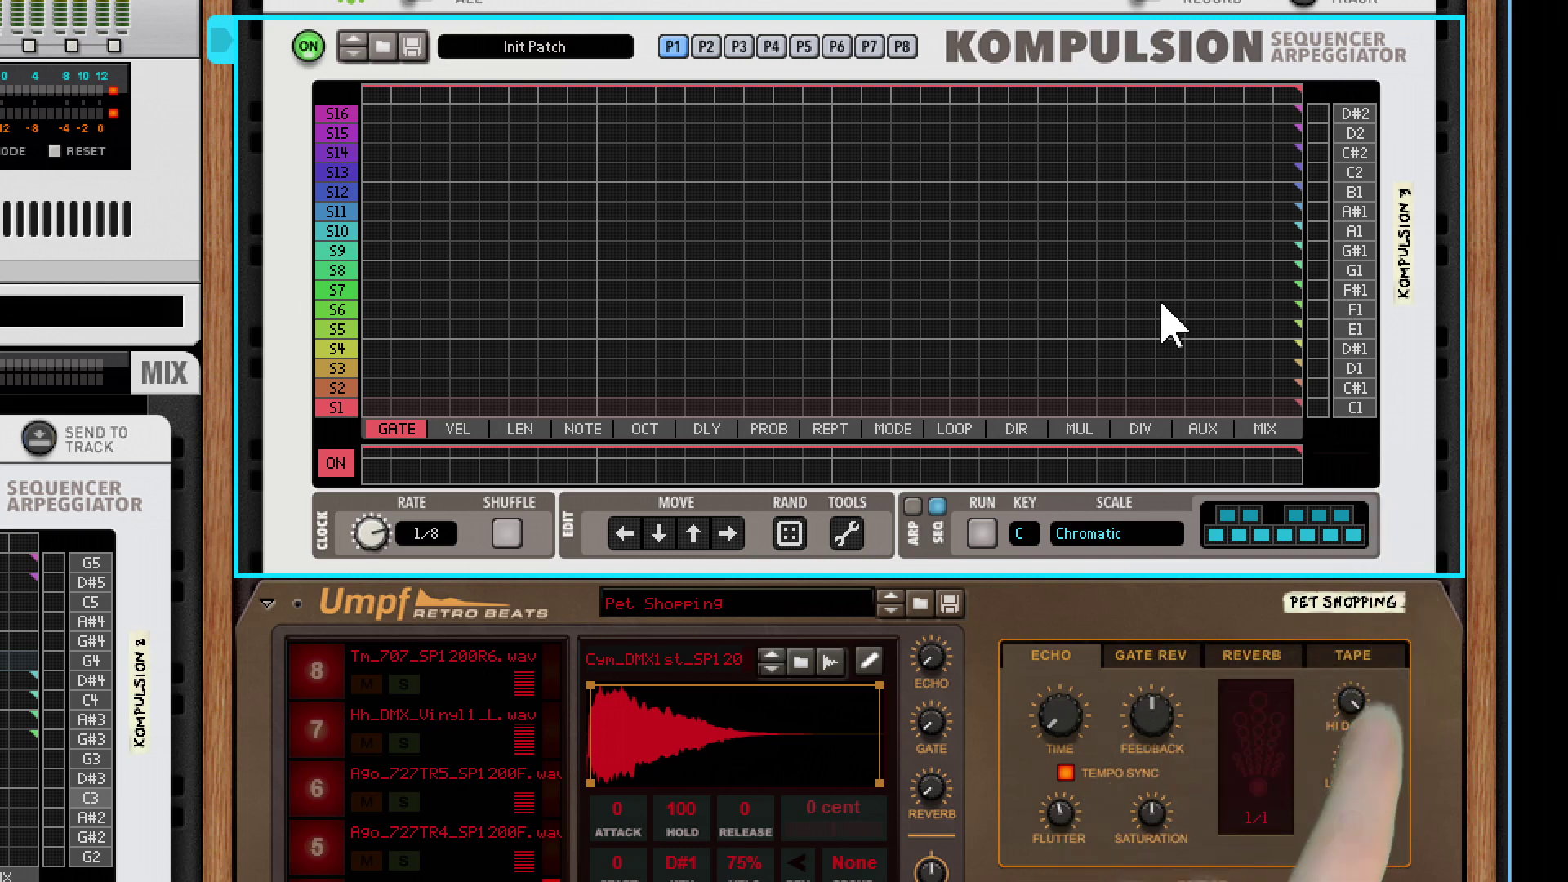
- Add a gate on step 1 of S7 with a one-step loop, extend its MUL range to the second column, and test-run it
{"action": "left_click", "coordinate": [377, 291]}
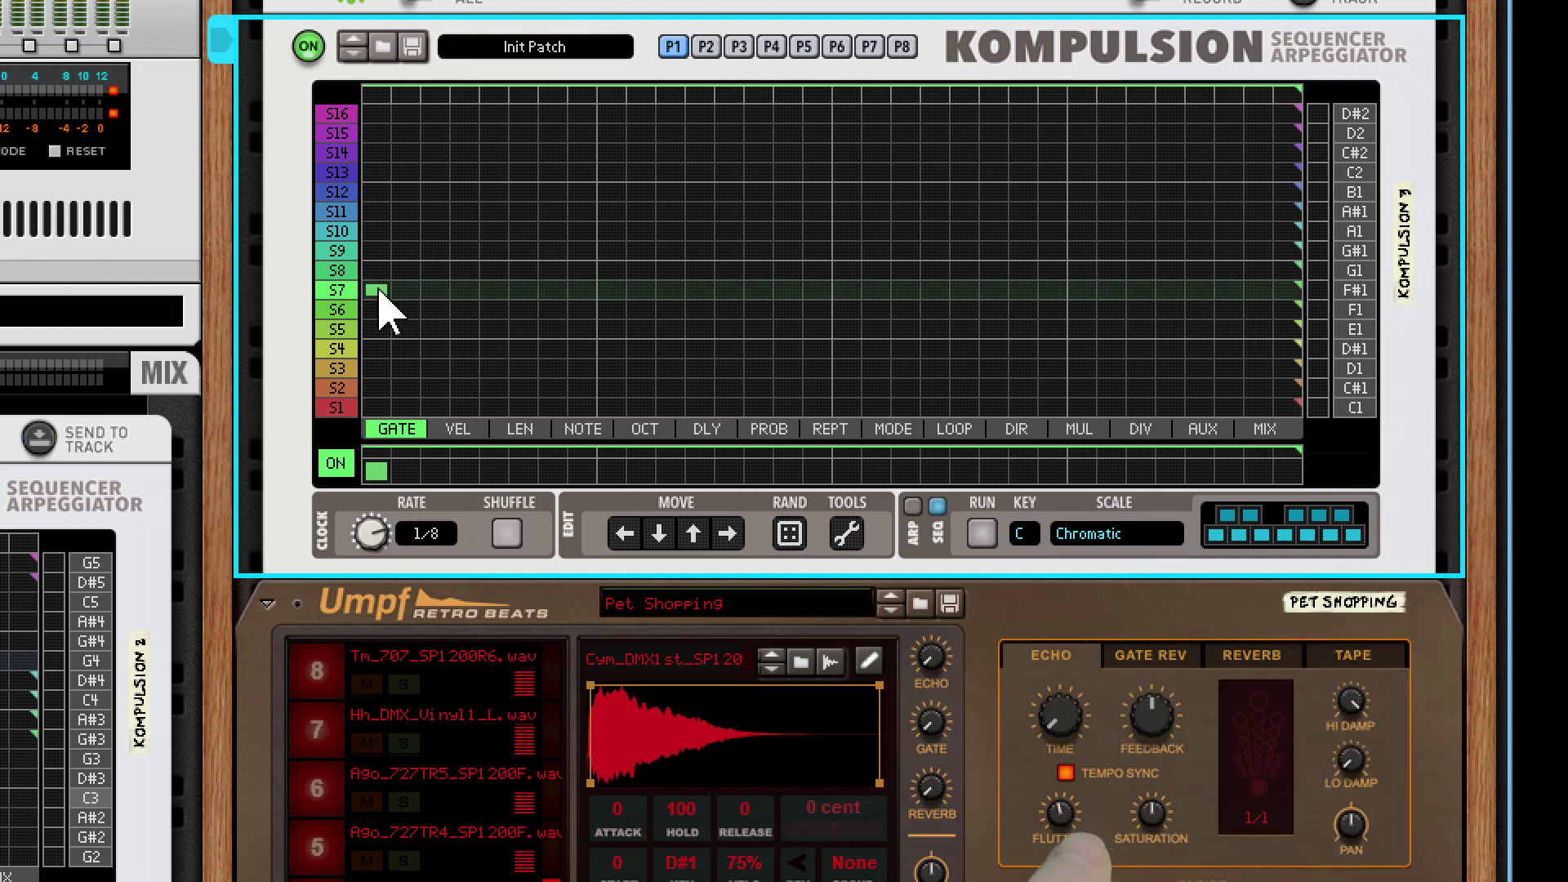
{"action": "scroll", "coordinate": [398, 167], "scroll_direction": "up", "scroll_amount": 1}
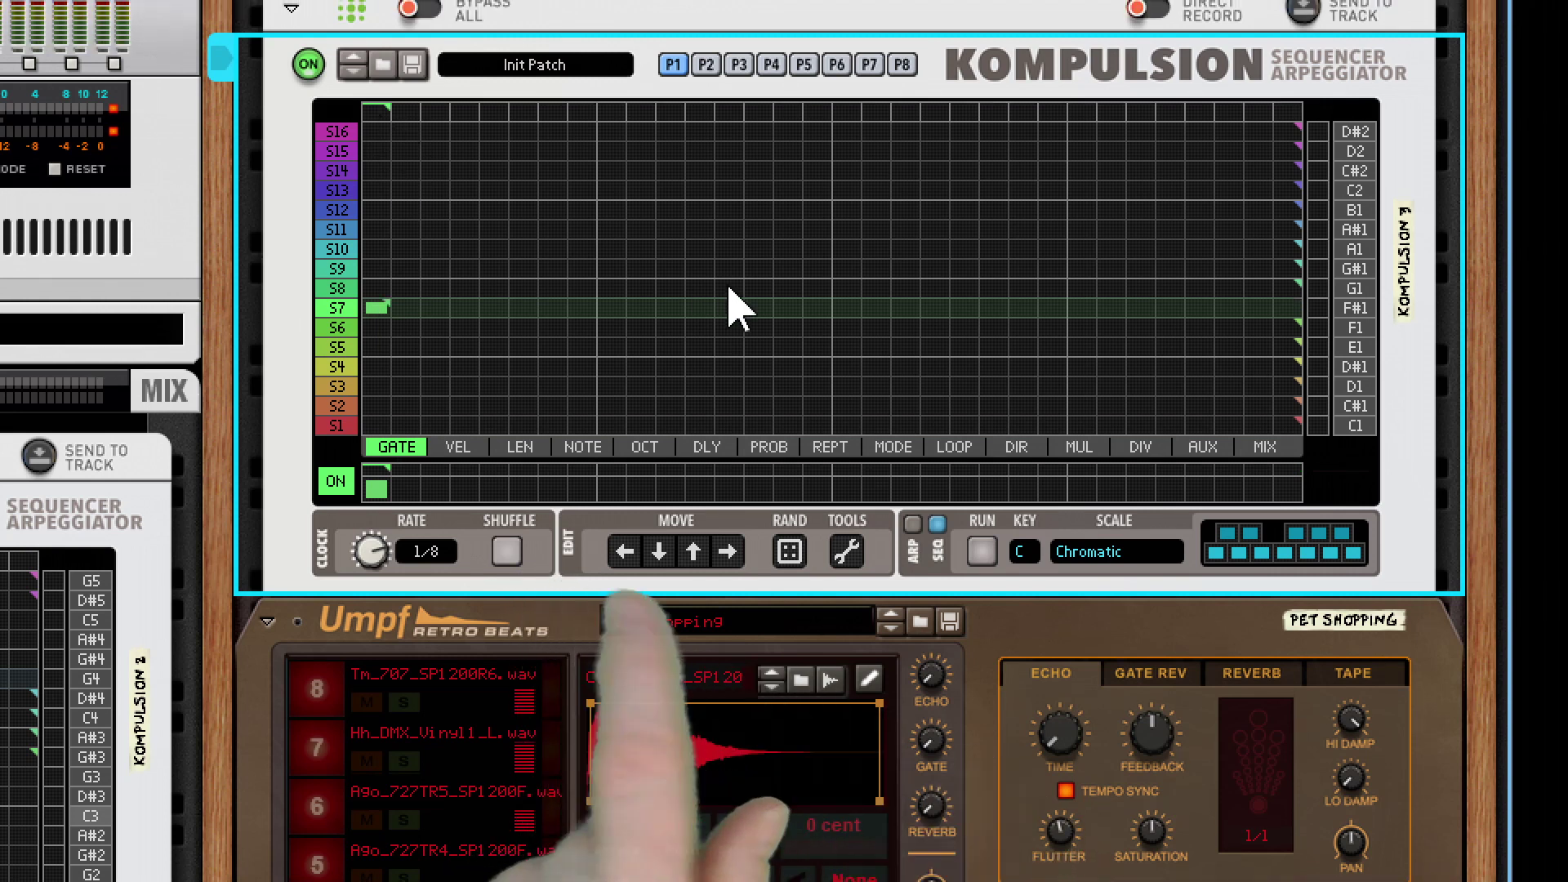
{"action": "left_click", "coordinate": [1077, 447]}
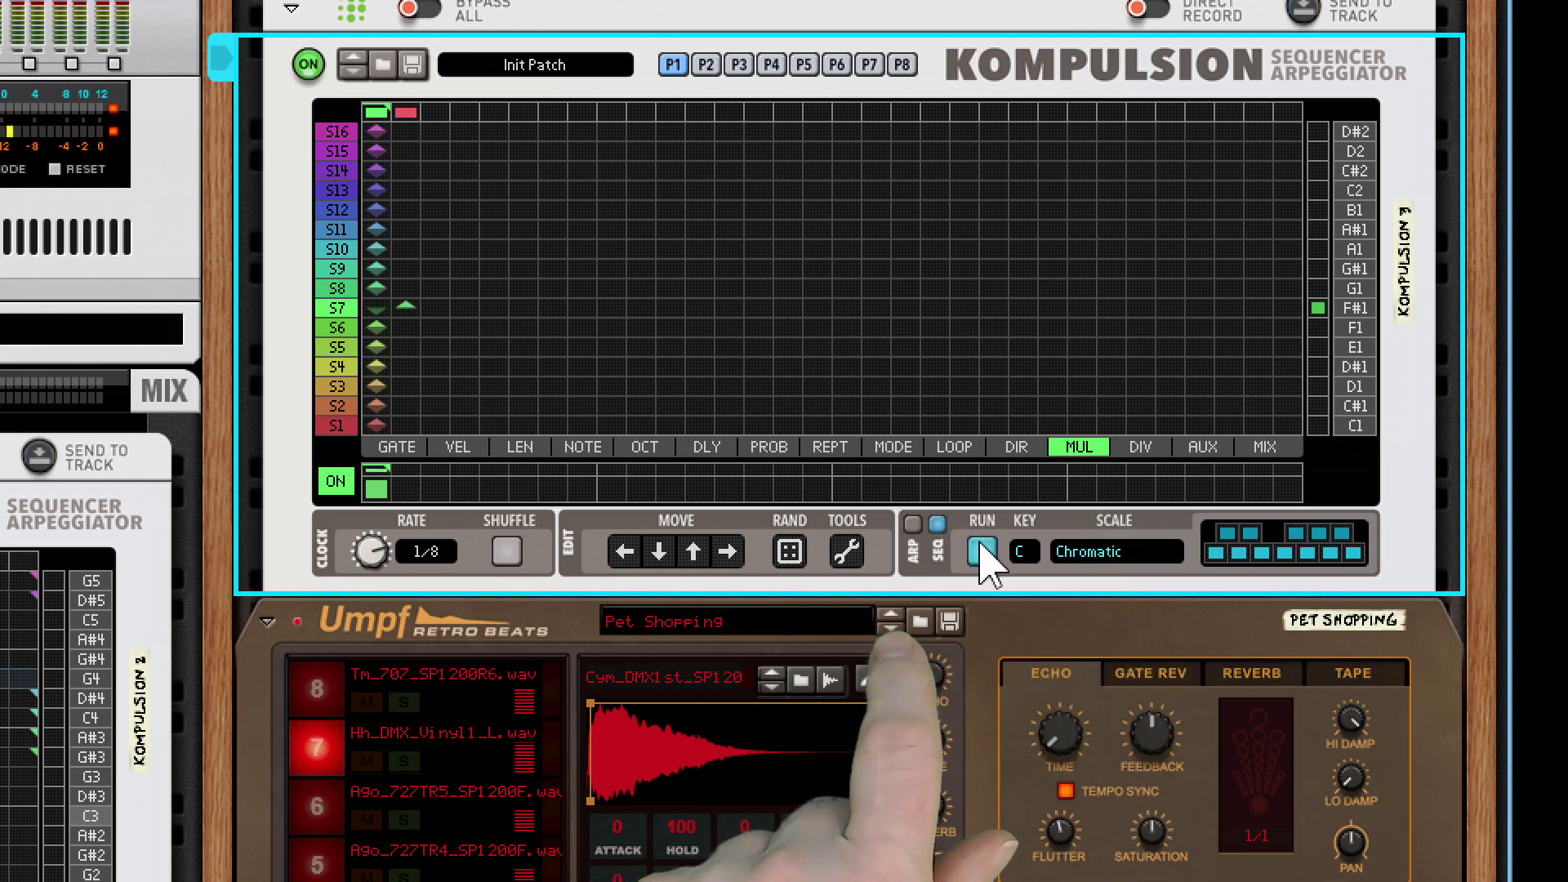
{"action": "left_click", "coordinate": [982, 552]}
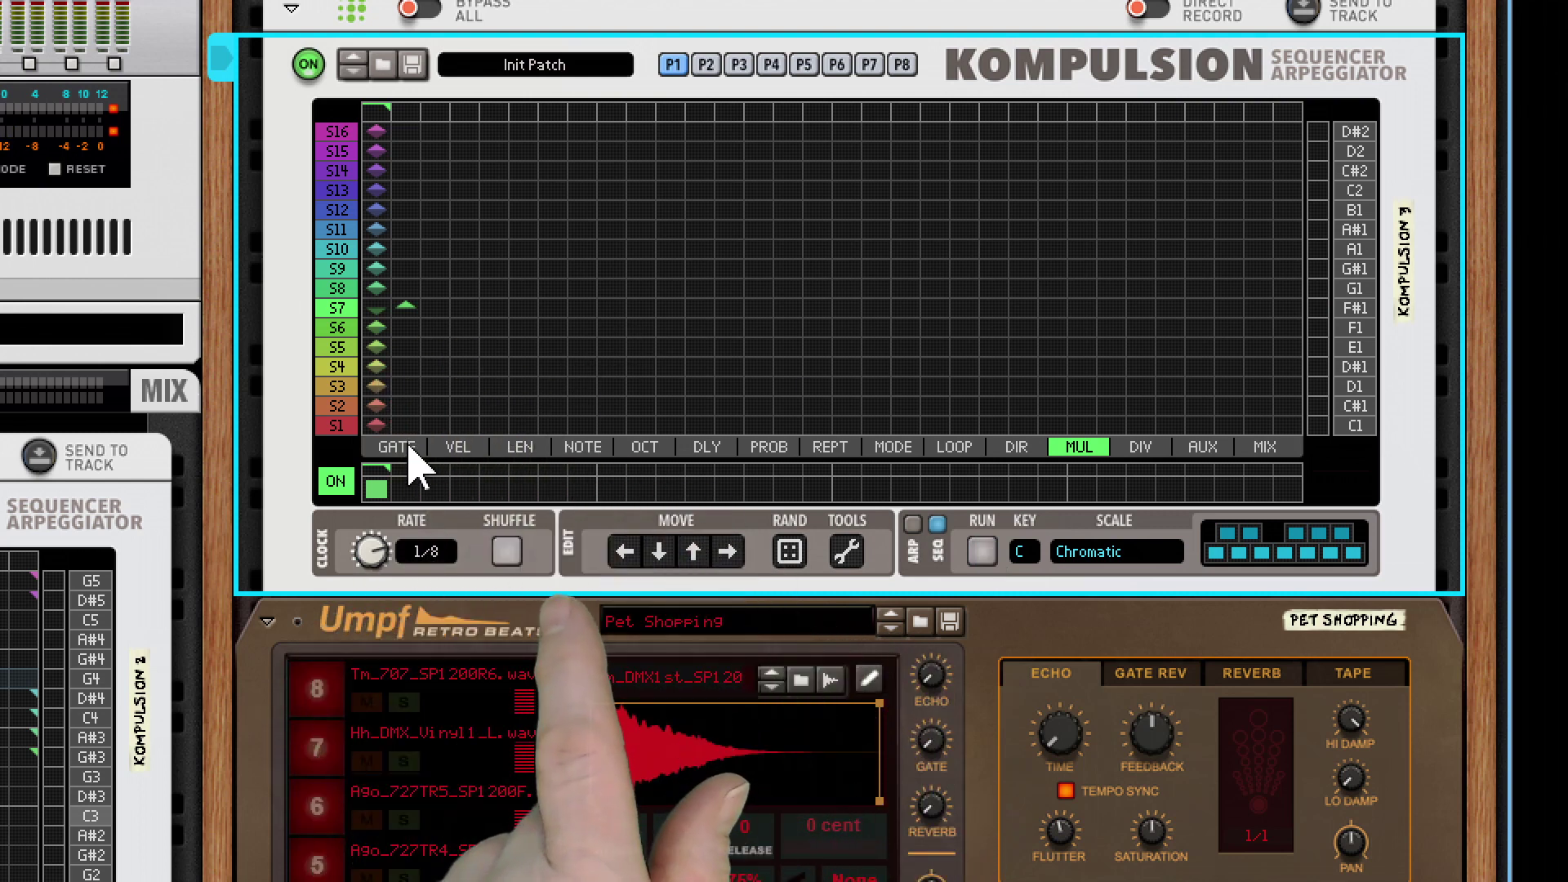
{"action": "left_click", "coordinate": [408, 448]}
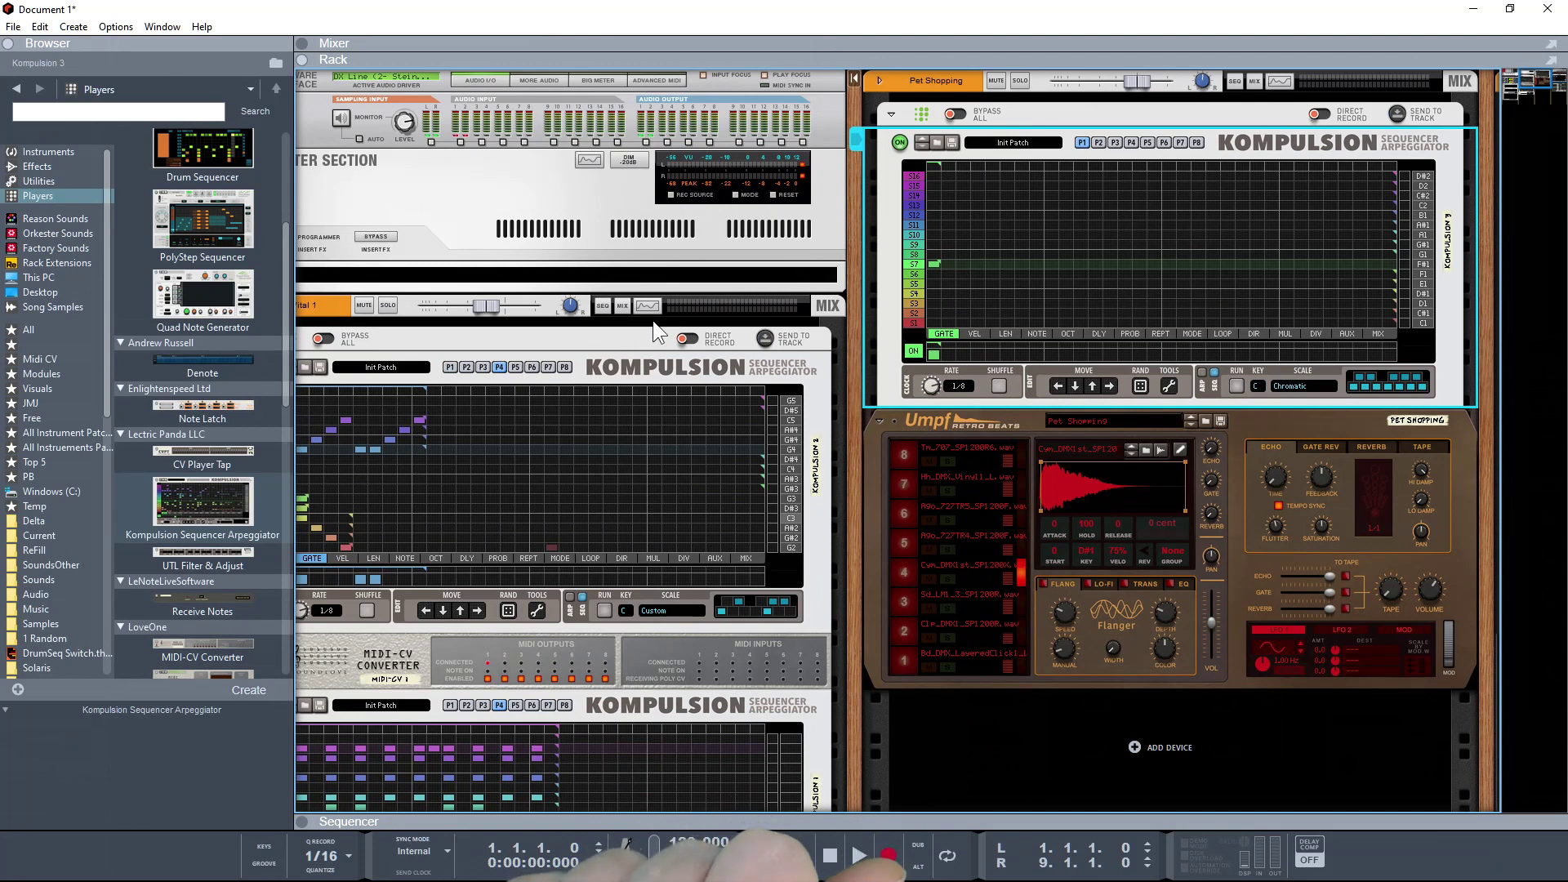
- Insert a Delta MIDI Computer between the drum Kompulsion and Umpf Retro Beats
{"action": "scroll", "coordinate": [219, 446], "scroll_direction": "down", "scroll_amount": 5}
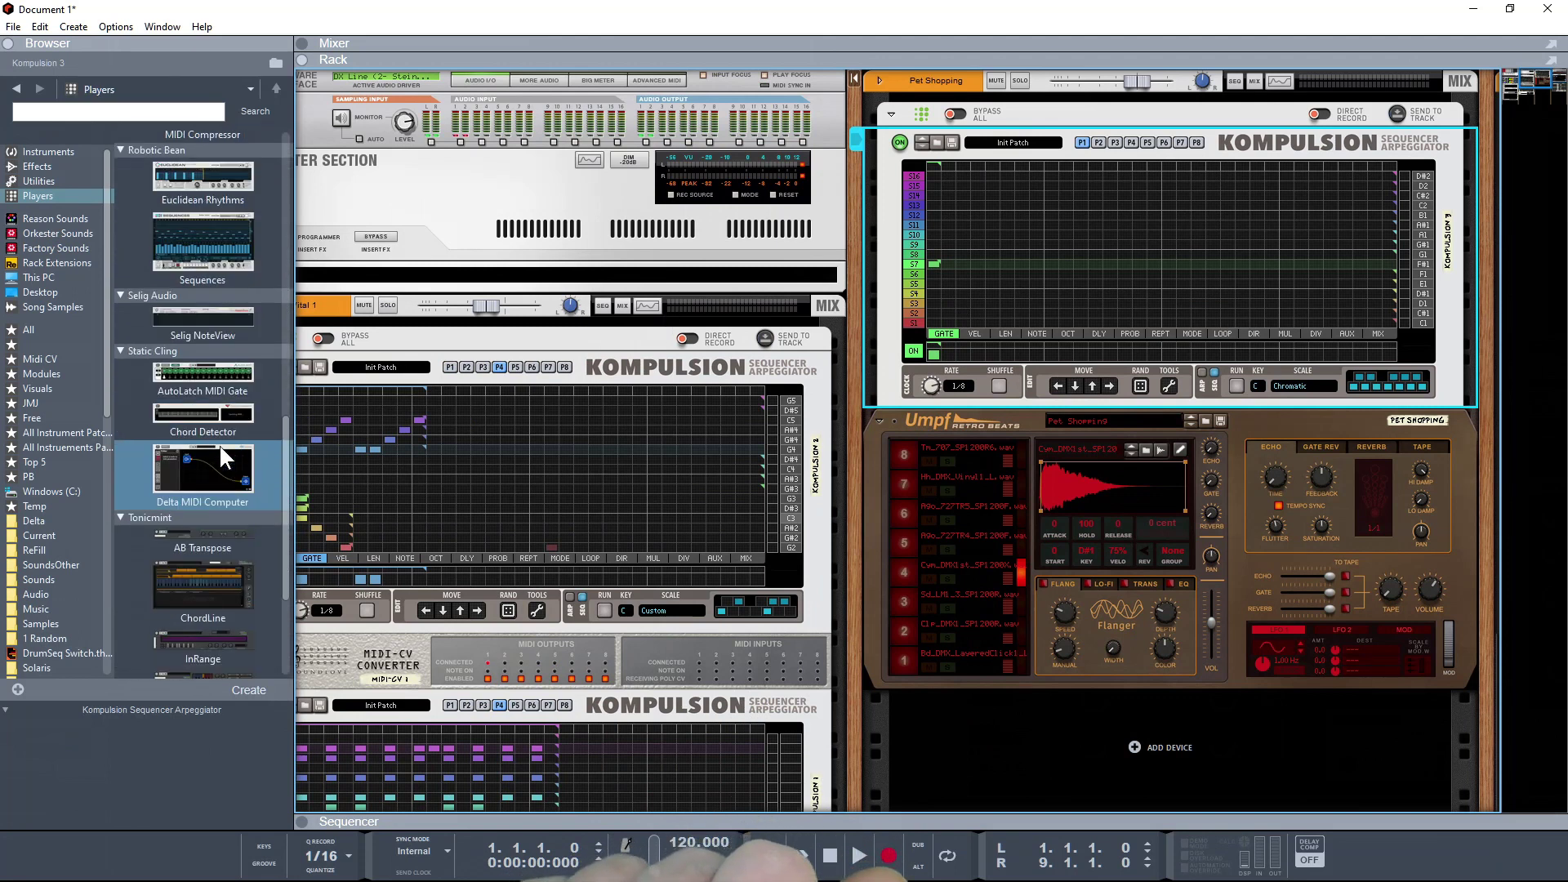
{"action": "left_click_drag", "start_coordinate": [203, 463], "coordinate": [1163, 417]}
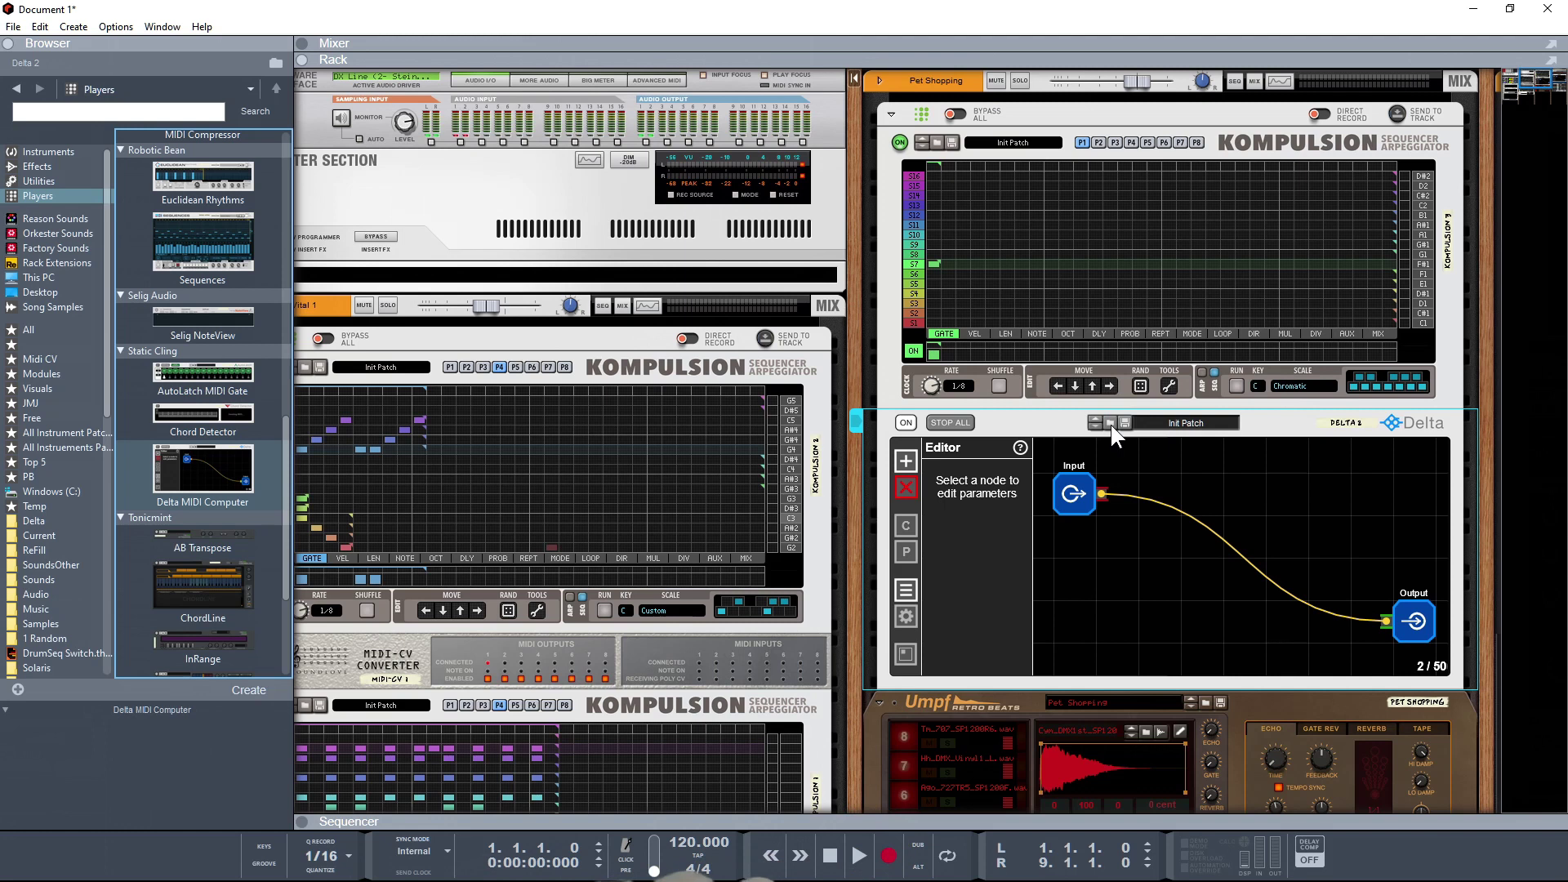
- Load the Drum HiHat Random PB patch into Delta, display its Chance Switch parameters and test-run the hi-hat
{"action": "left_click", "coordinate": [1111, 423]}
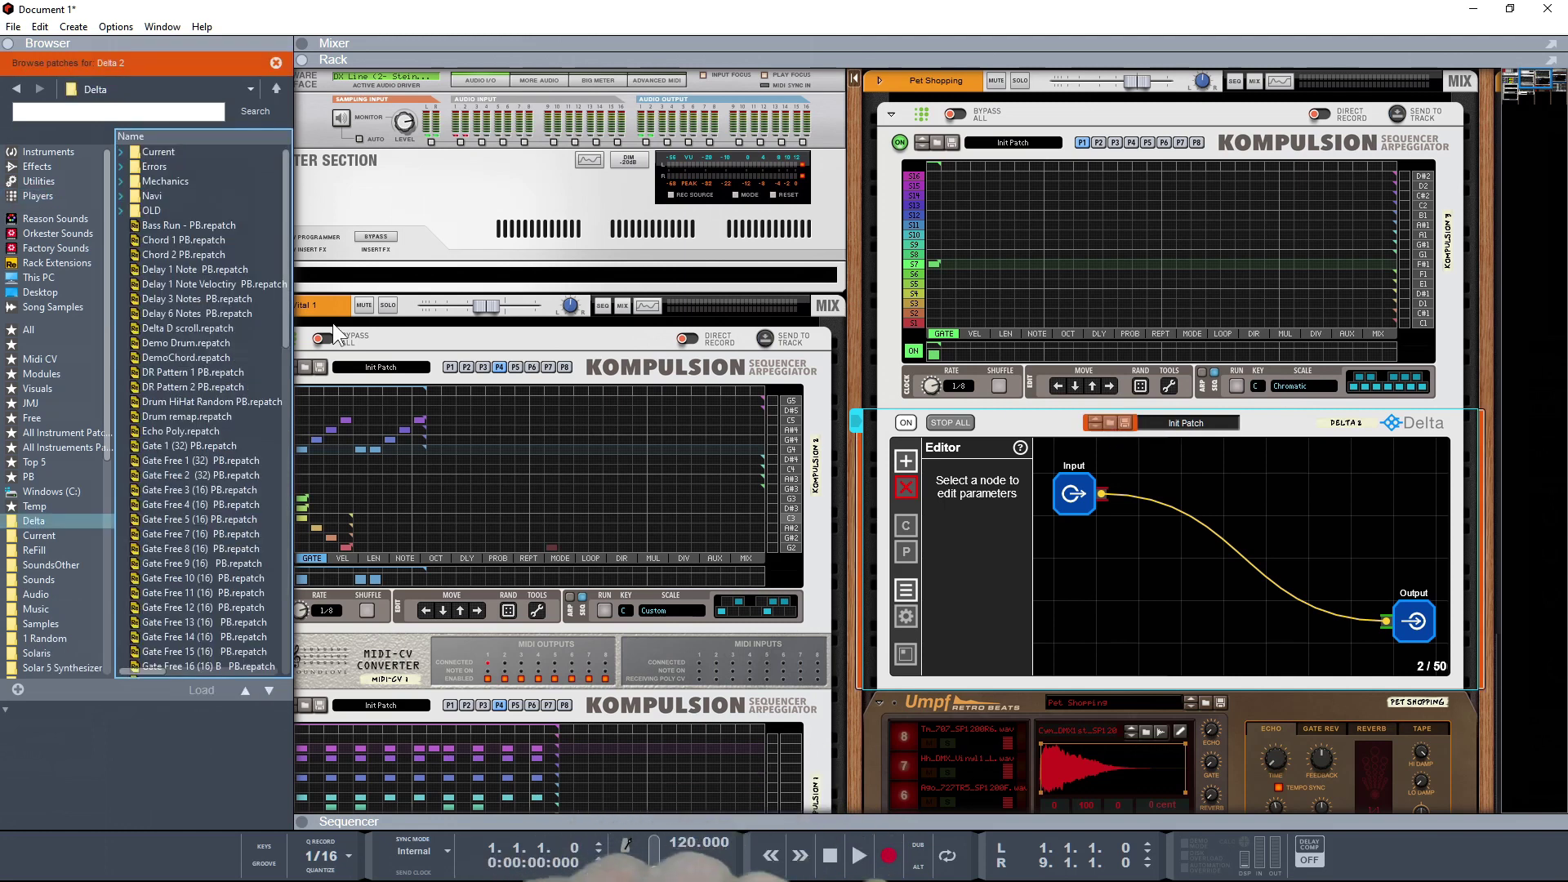
{"action": "left_click_drag", "start_coordinate": [202, 401], "coordinate": [1192, 539]}
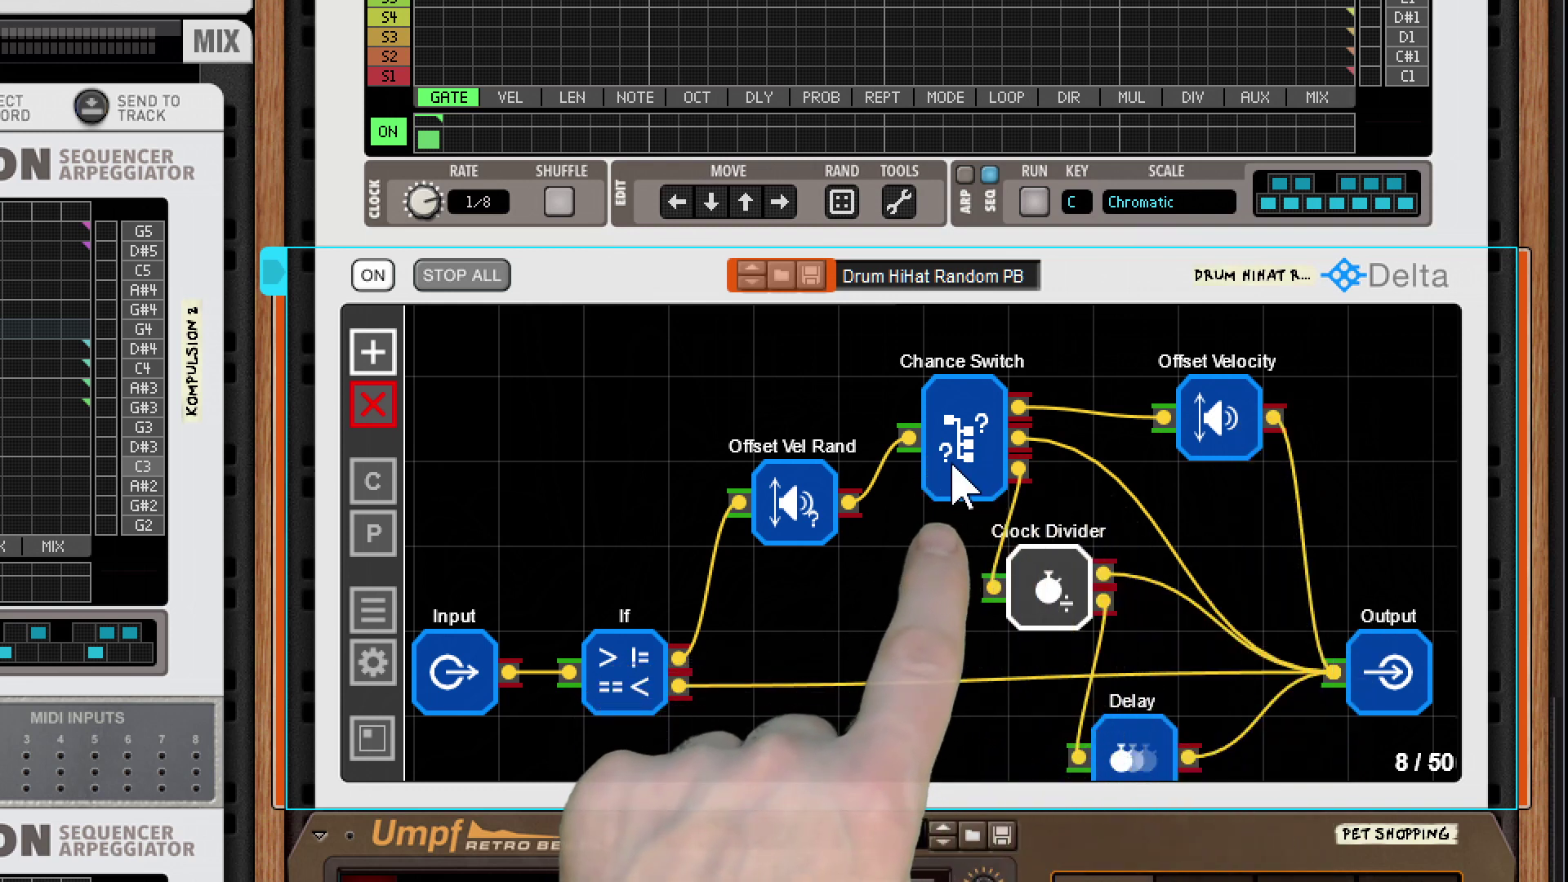
{"action": "left_click", "coordinate": [964, 486]}
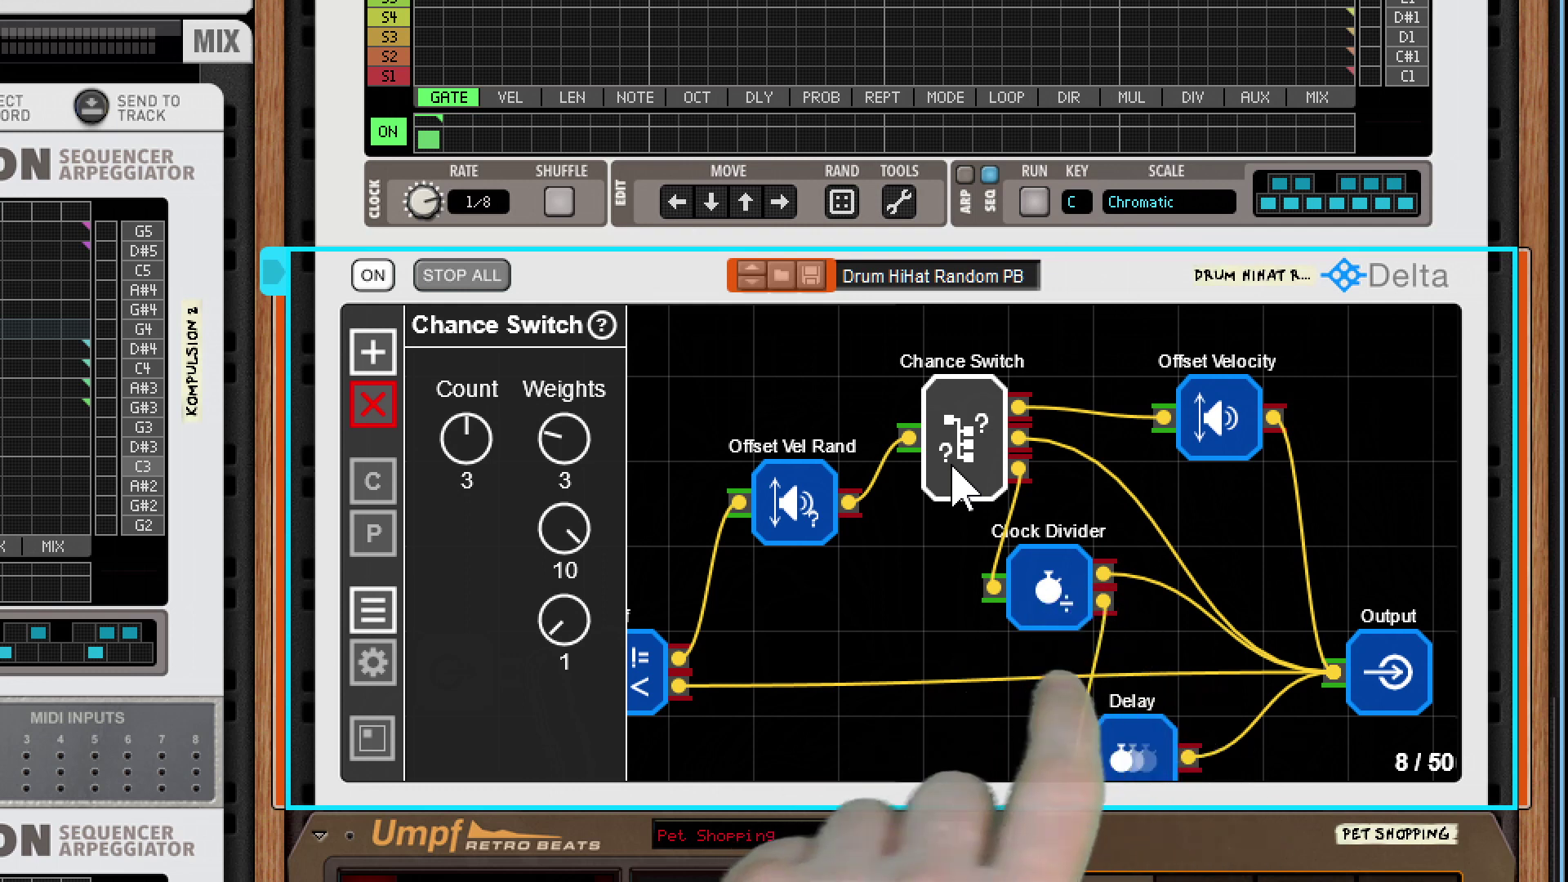
{"action": "left_click", "coordinate": [1034, 203]}
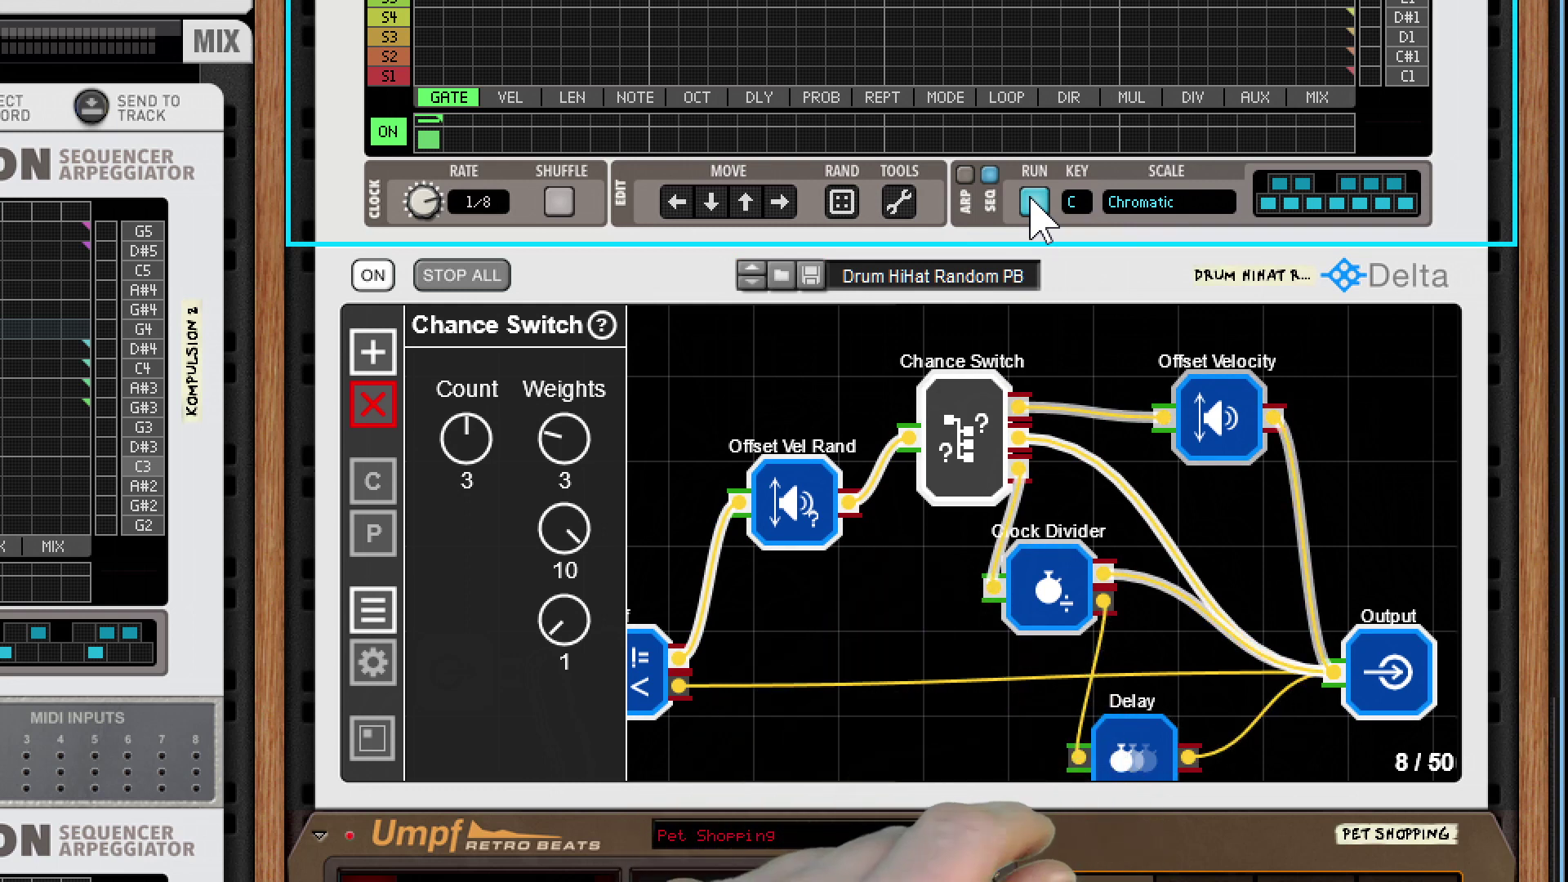
{"action": "left_click", "coordinate": [1033, 202]}
- Add gates on steps 1, 3, 7, 9 and 11 of S1 in the drum Kompulsion
{"action": "scroll", "coordinate": [686, 133], "scroll_direction": "up", "scroll_amount": 3}
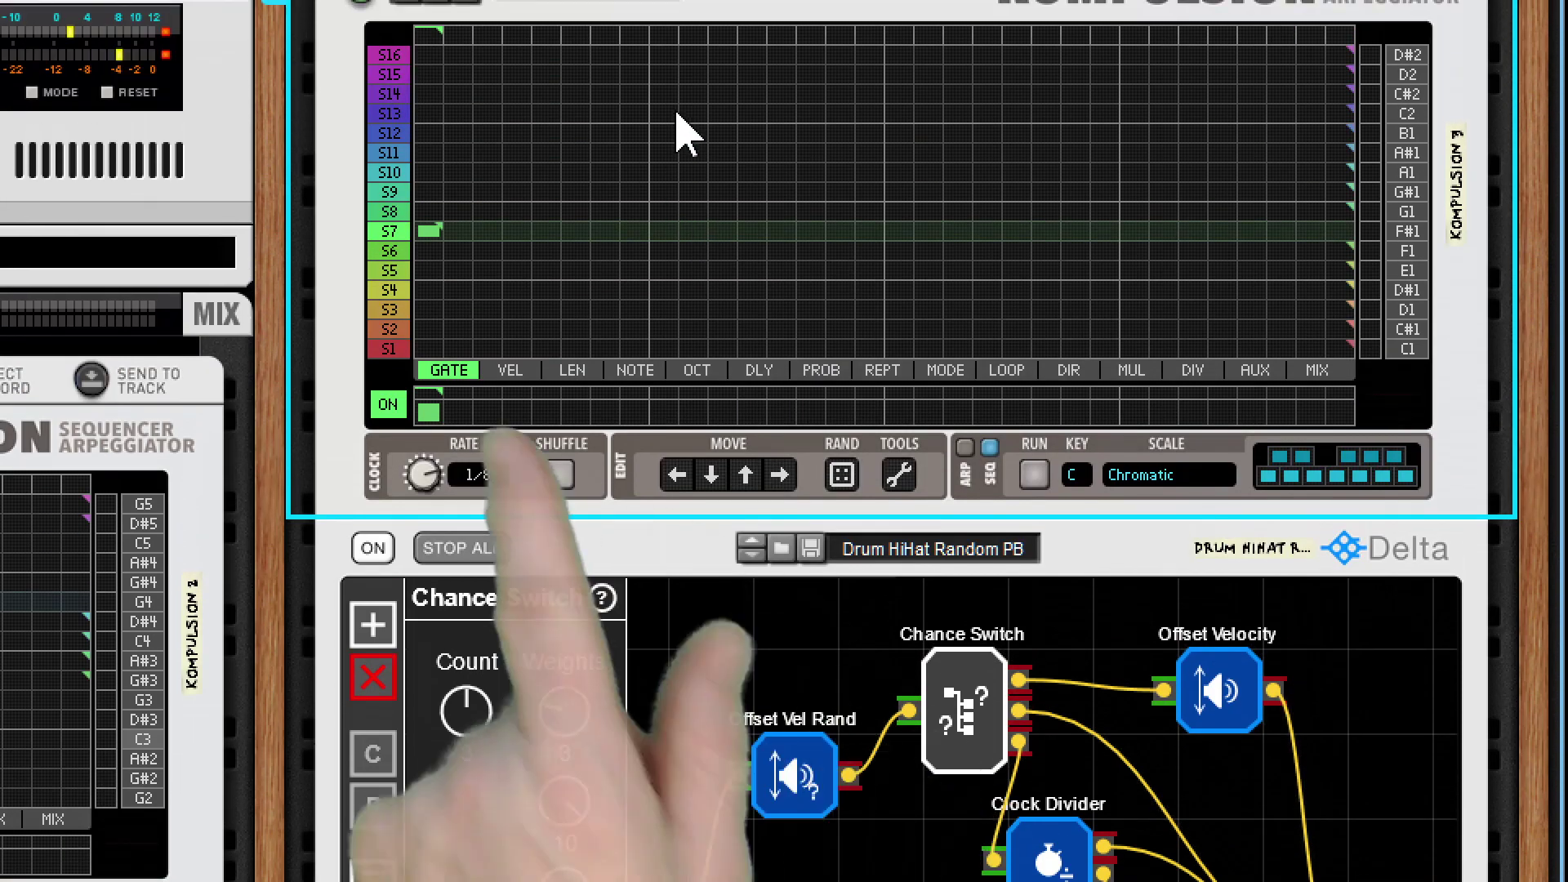
{"action": "scroll", "coordinate": [719, 139], "scroll_direction": "up", "scroll_amount": 2}
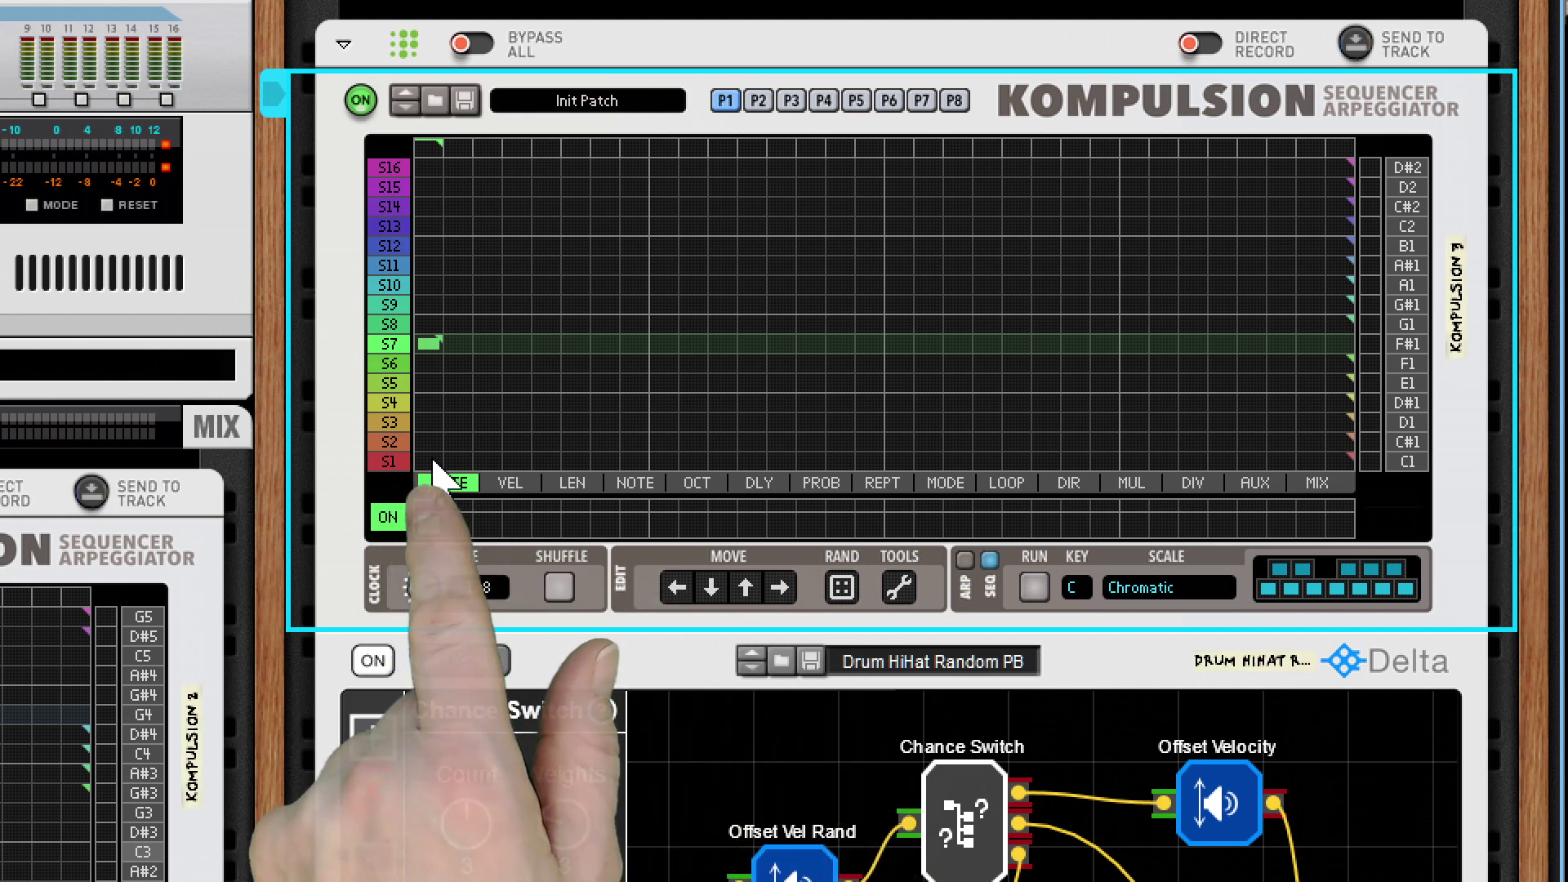
{"action": "left_click", "coordinate": [437, 478]}
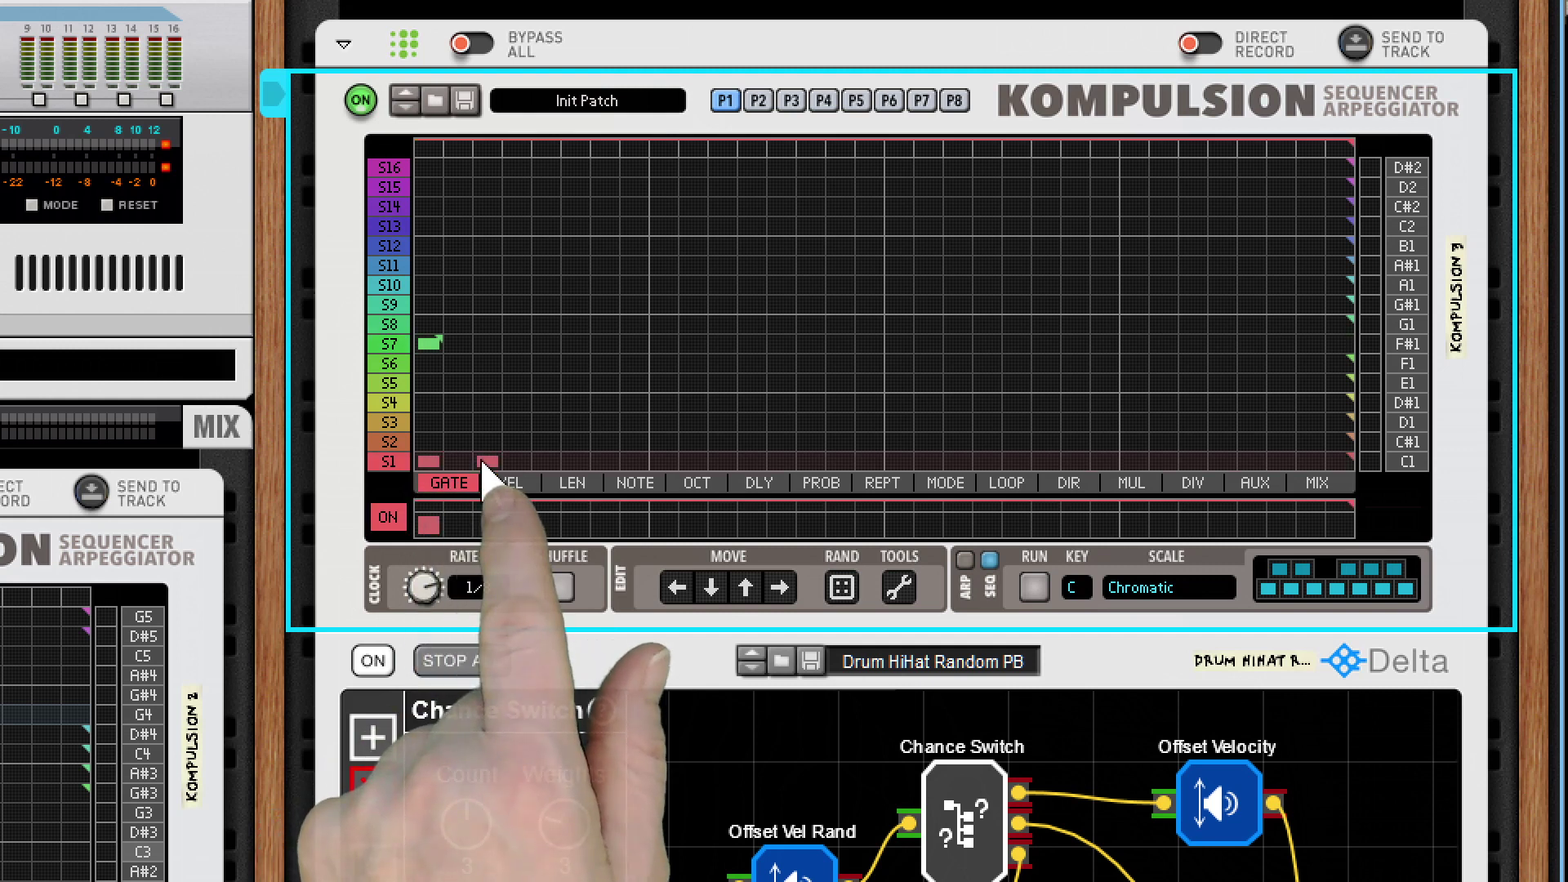
{"action": "left_click", "coordinate": [604, 463]}
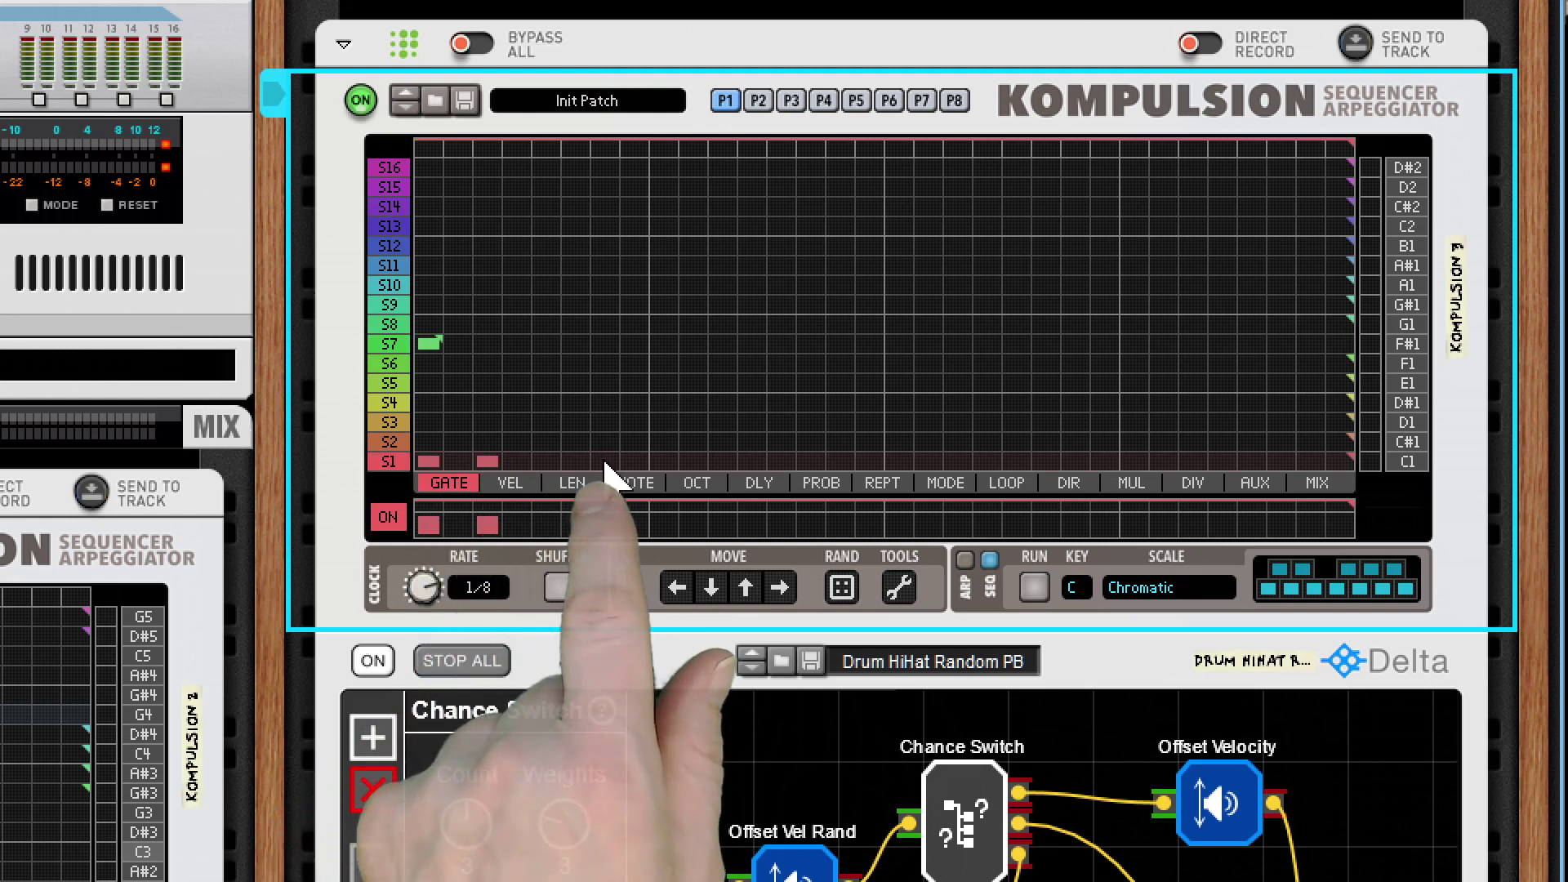
{"action": "left_click", "coordinate": [664, 462]}
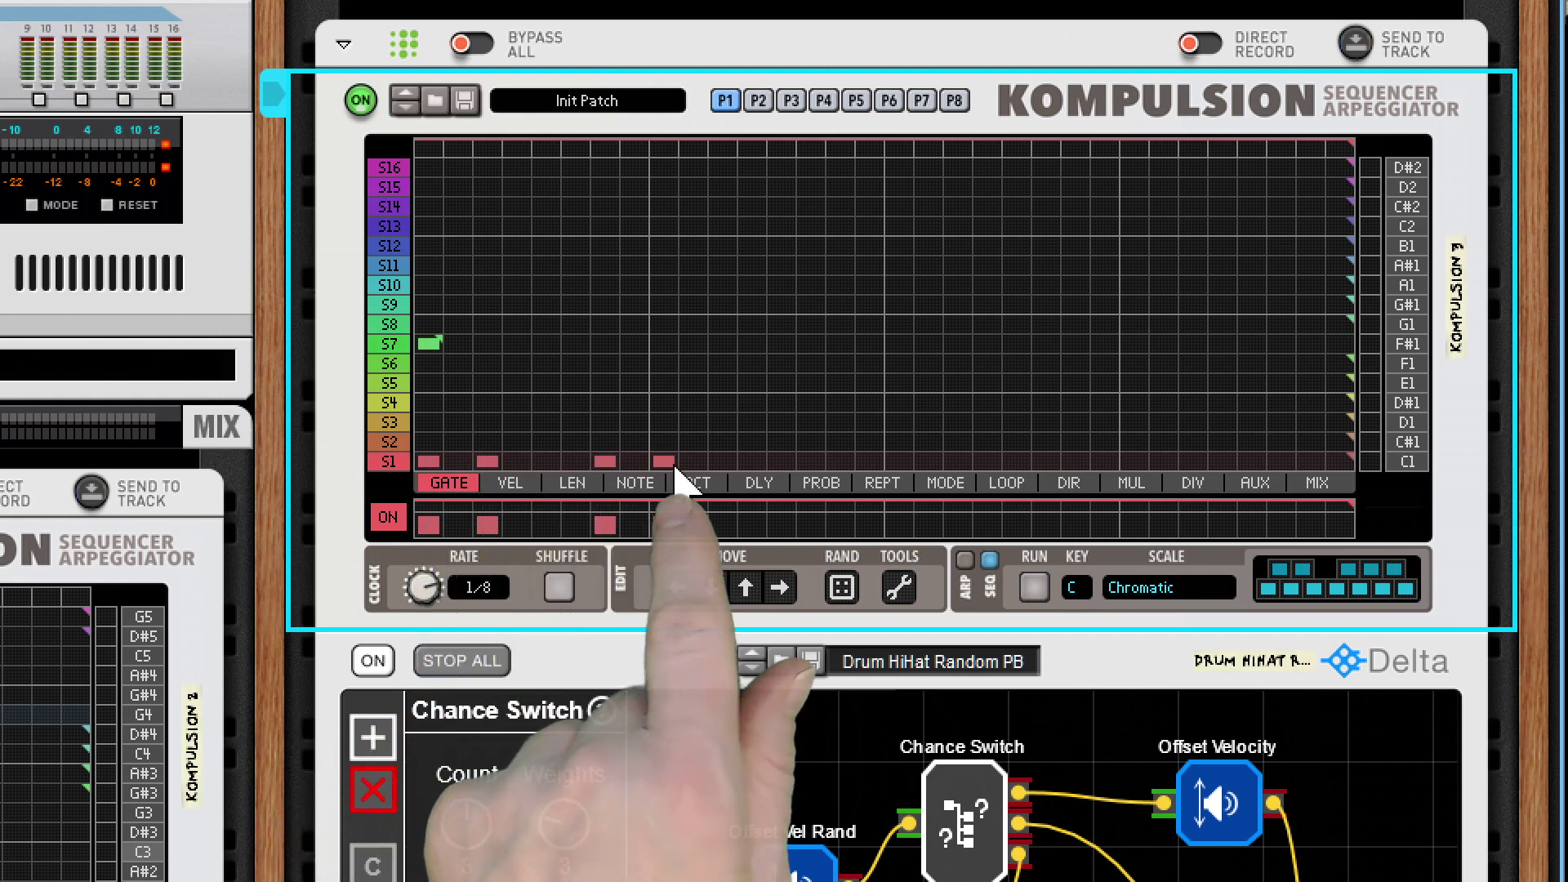
{"action": "left_click", "coordinate": [723, 462]}
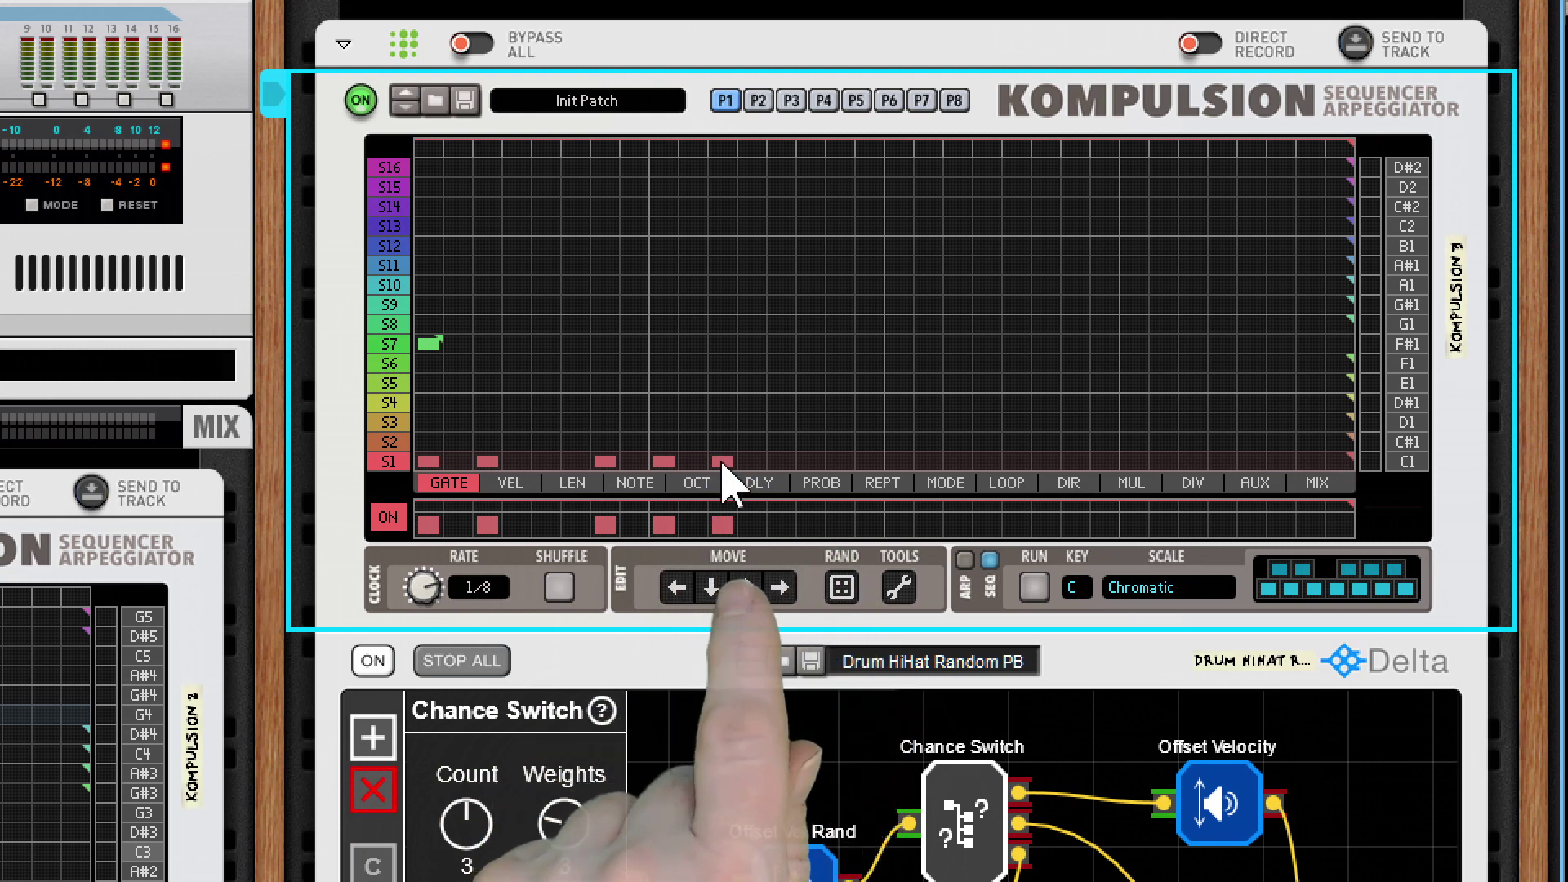
- Add gates on steps 5 and 13 of S2, and set the S2 and S1 loops to 18 steps
{"action": "left_click", "coordinate": [547, 441]}
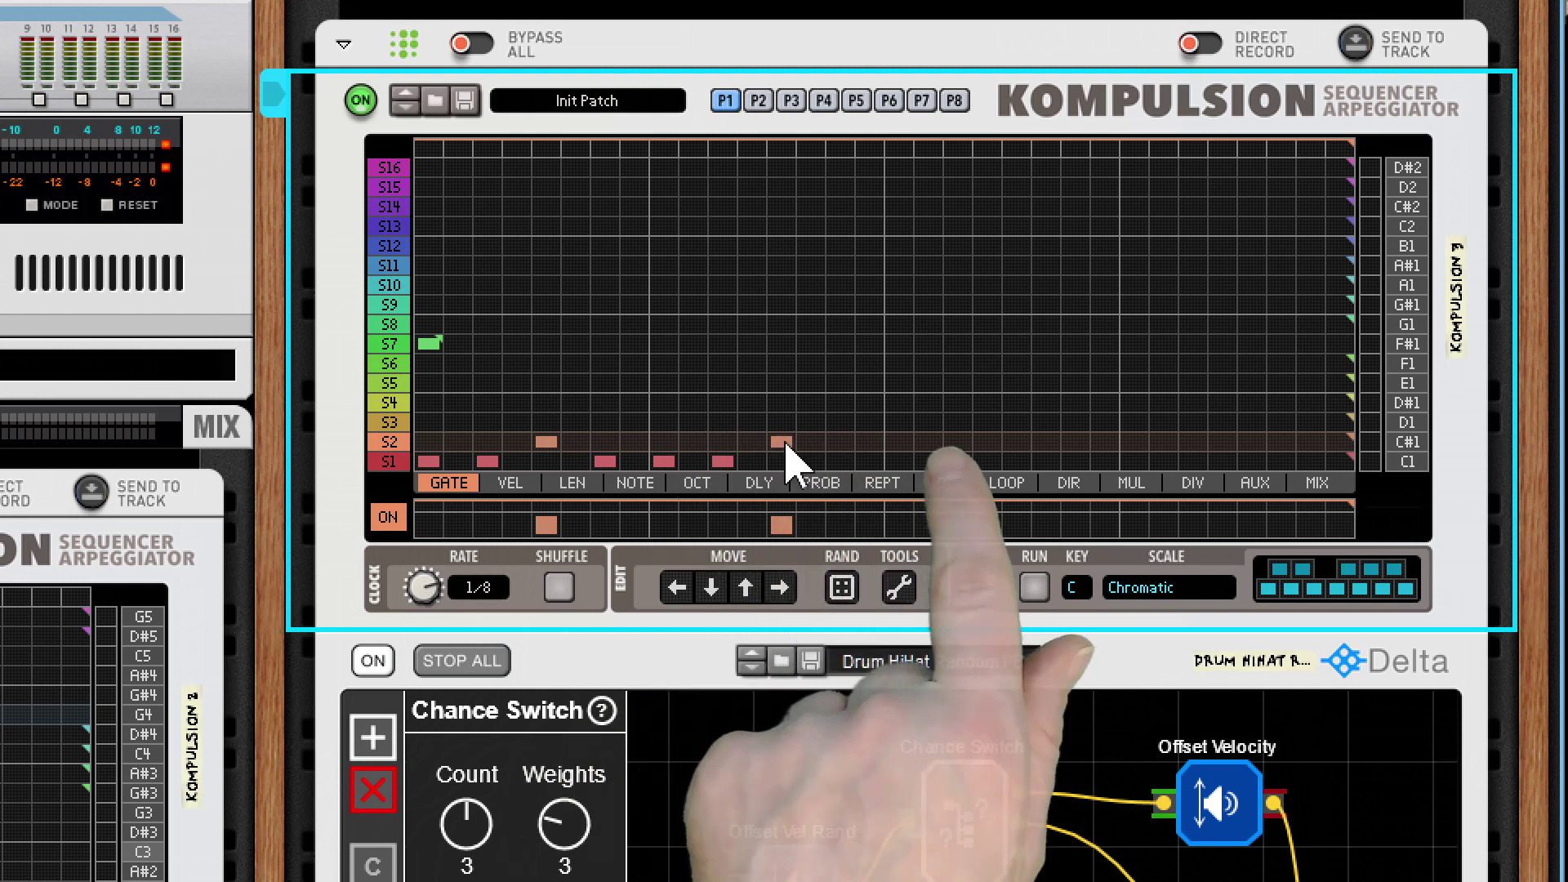
{"action": "left_click", "coordinate": [936, 144]}
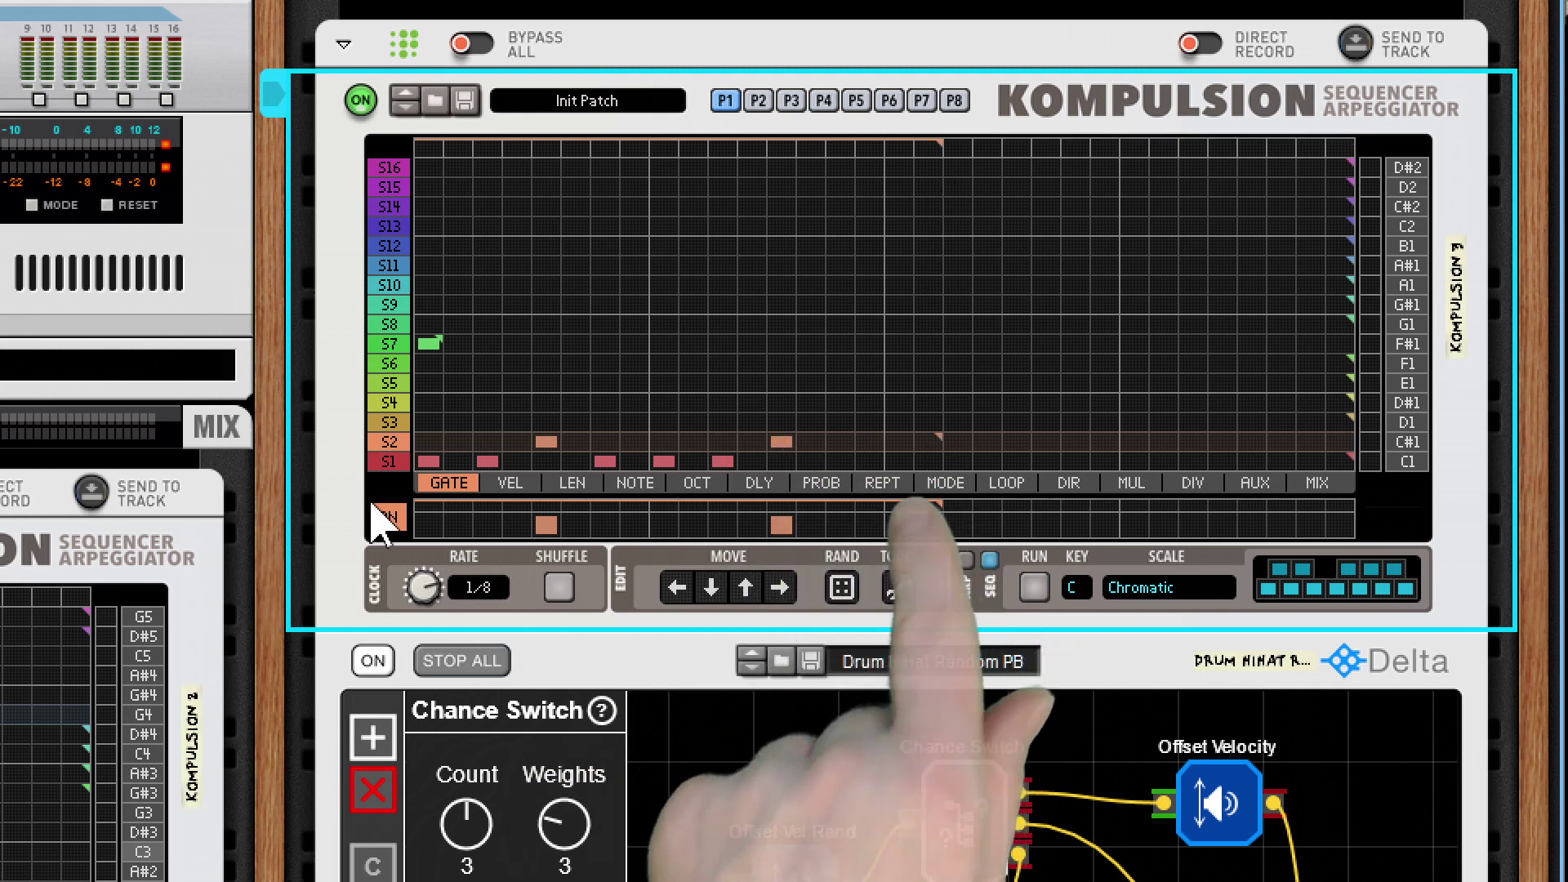
{"action": "left_click", "coordinate": [392, 462]}
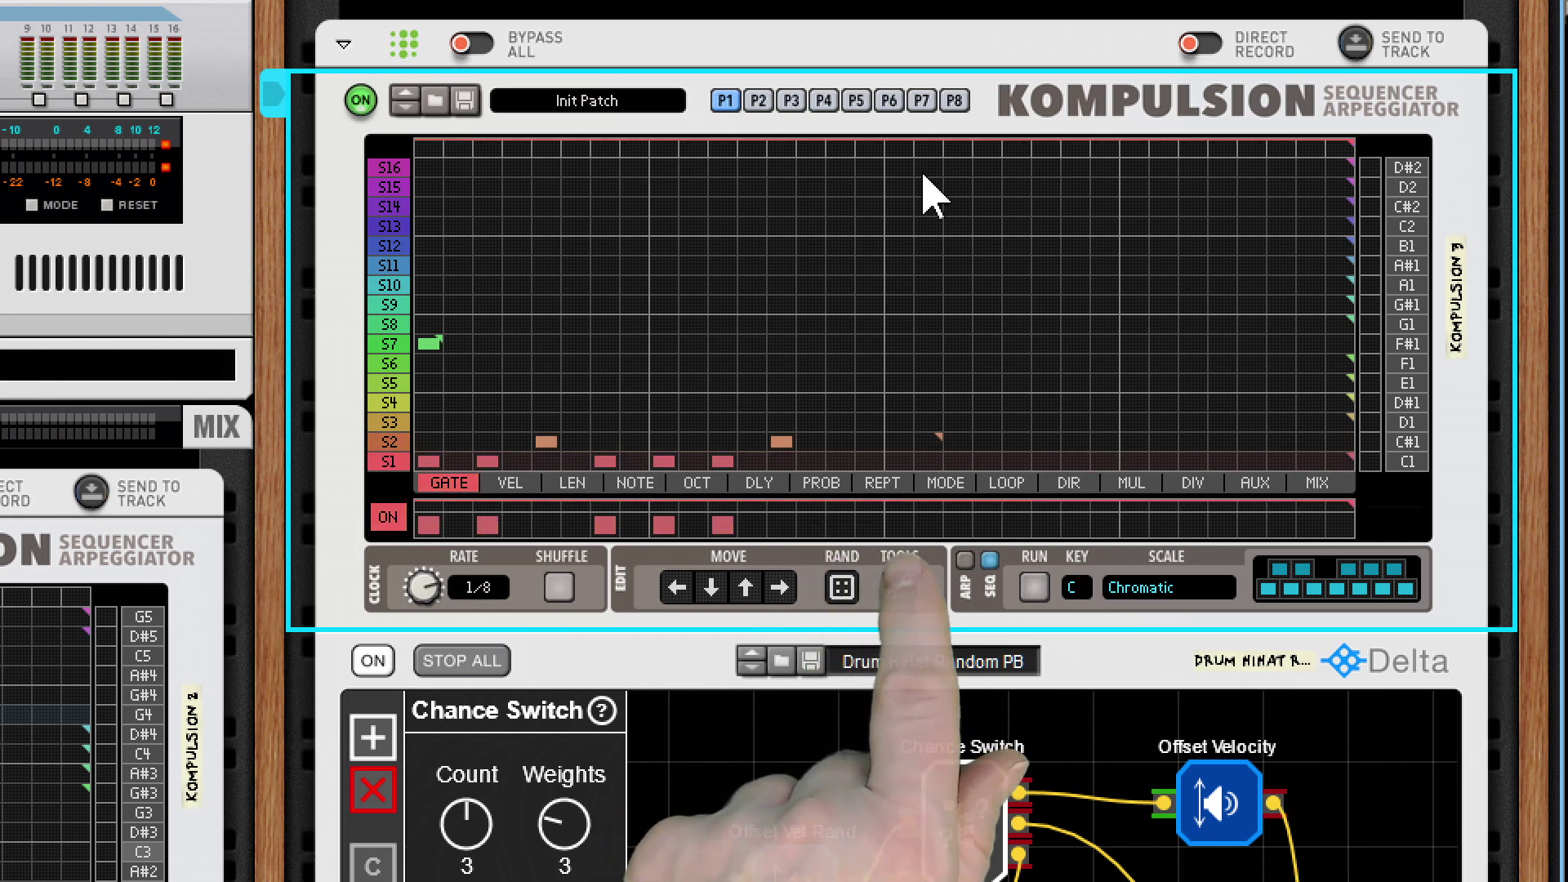
{"action": "left_click", "coordinate": [933, 144]}
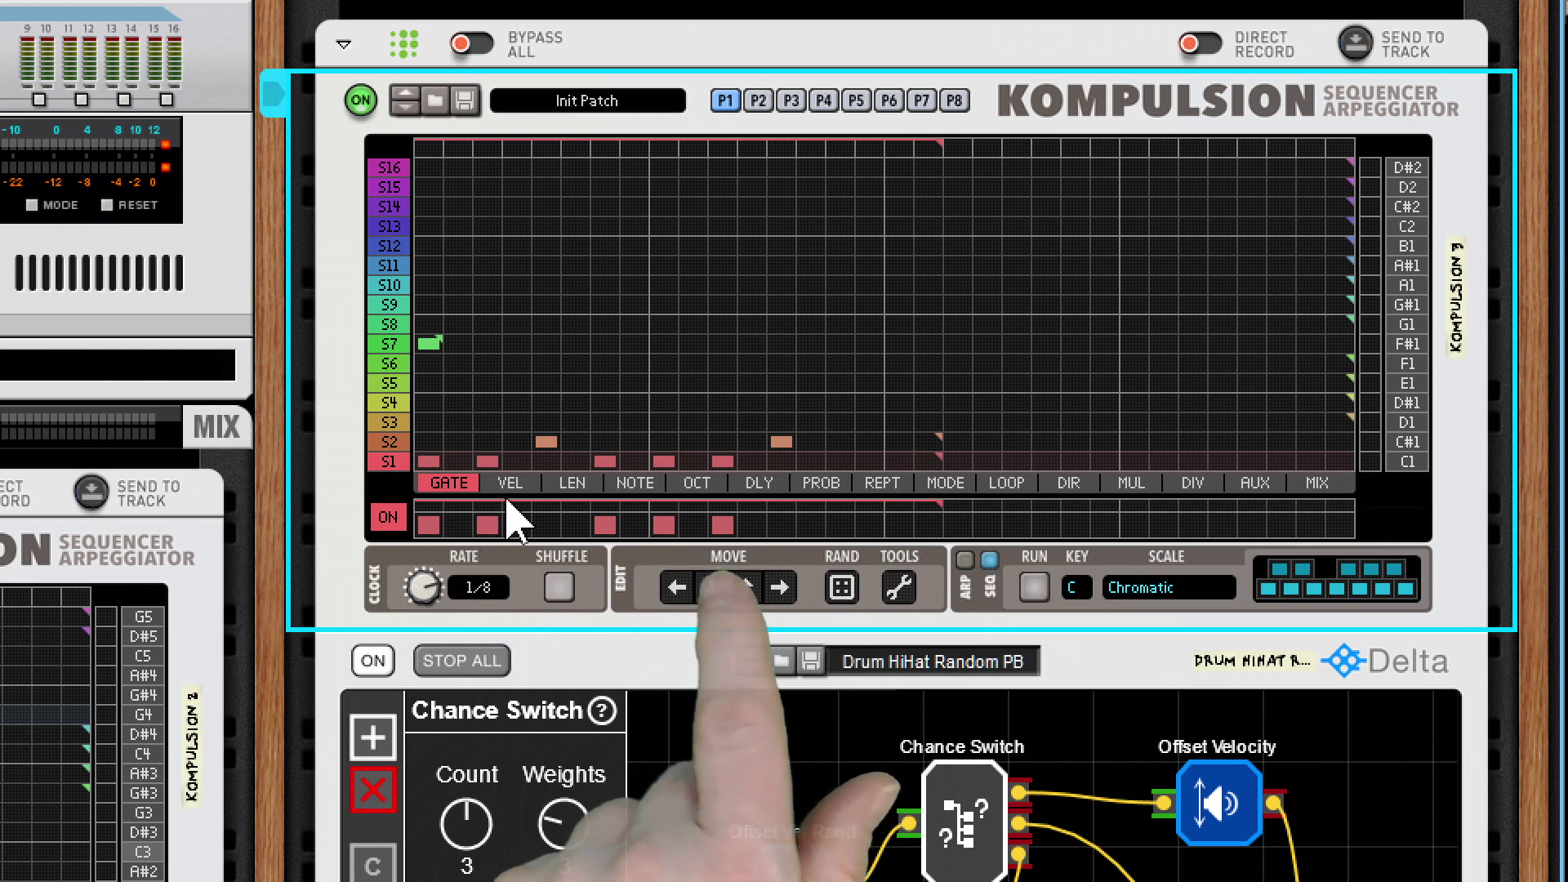
- With the drum Kompulsion running, move the S2 gates on steps 5 and 13 to S3 and set S3's loop to 18 steps
{"action": "left_click", "coordinate": [1033, 585]}
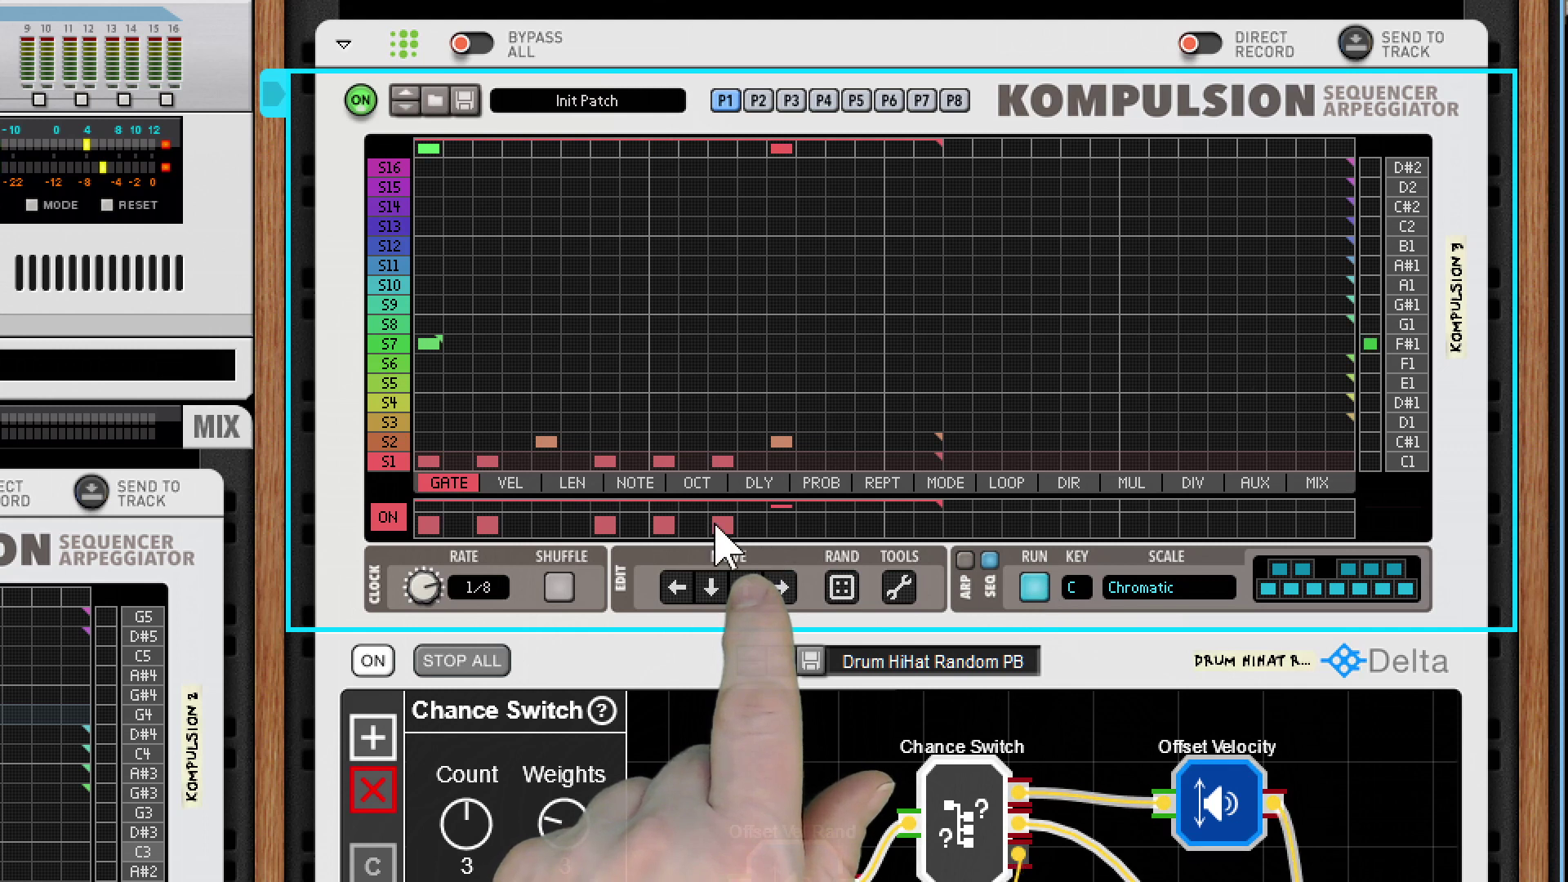
{"action": "left_click", "coordinate": [544, 442]}
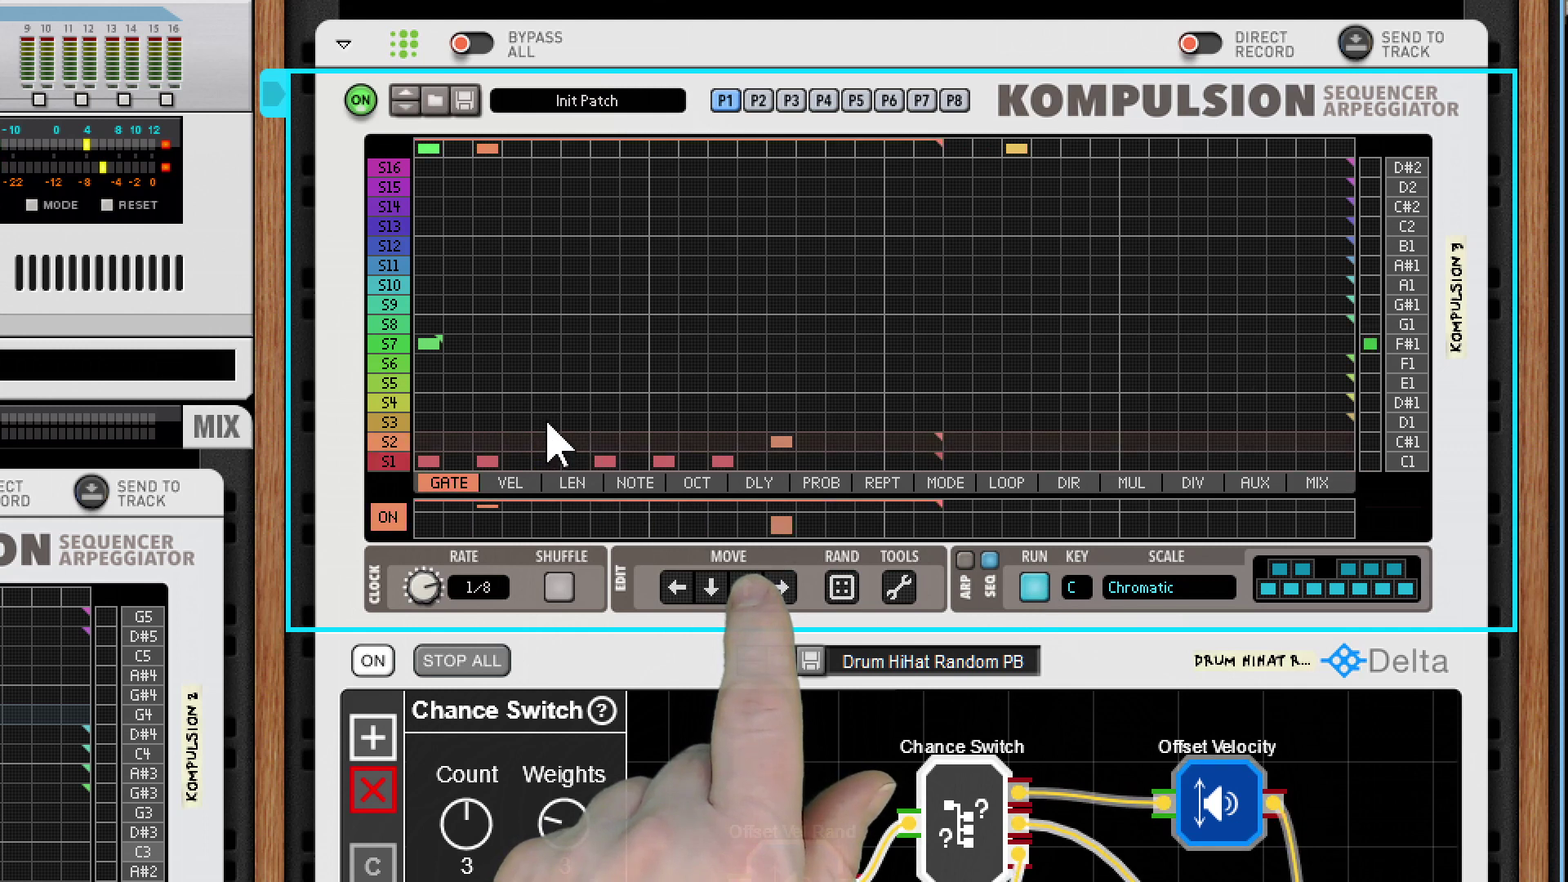
{"action": "left_click", "coordinate": [549, 423]}
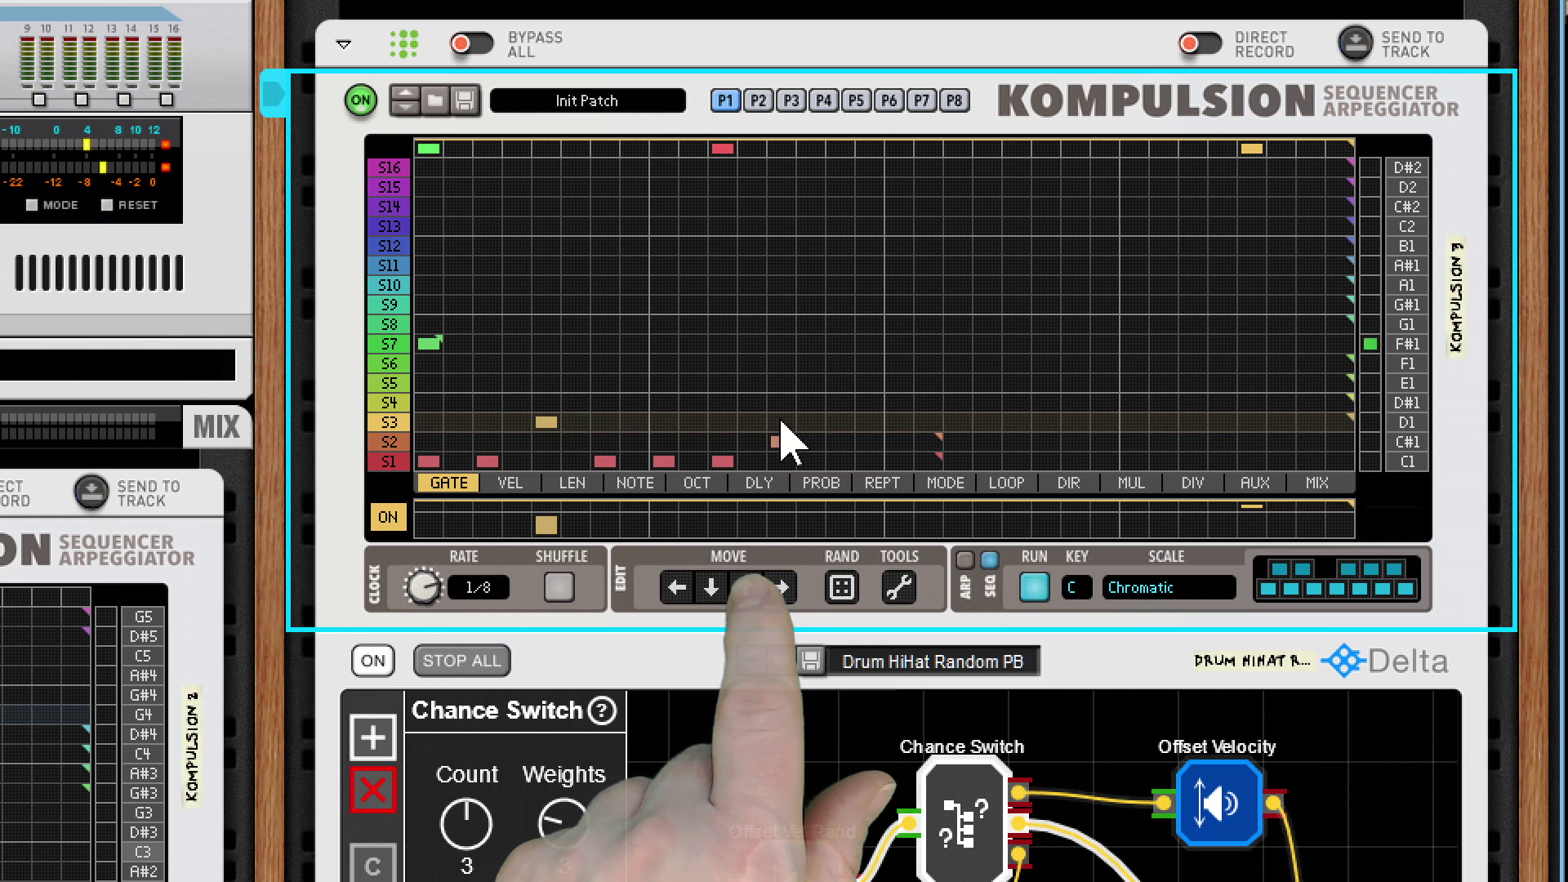
{"action": "left_click", "coordinate": [784, 446]}
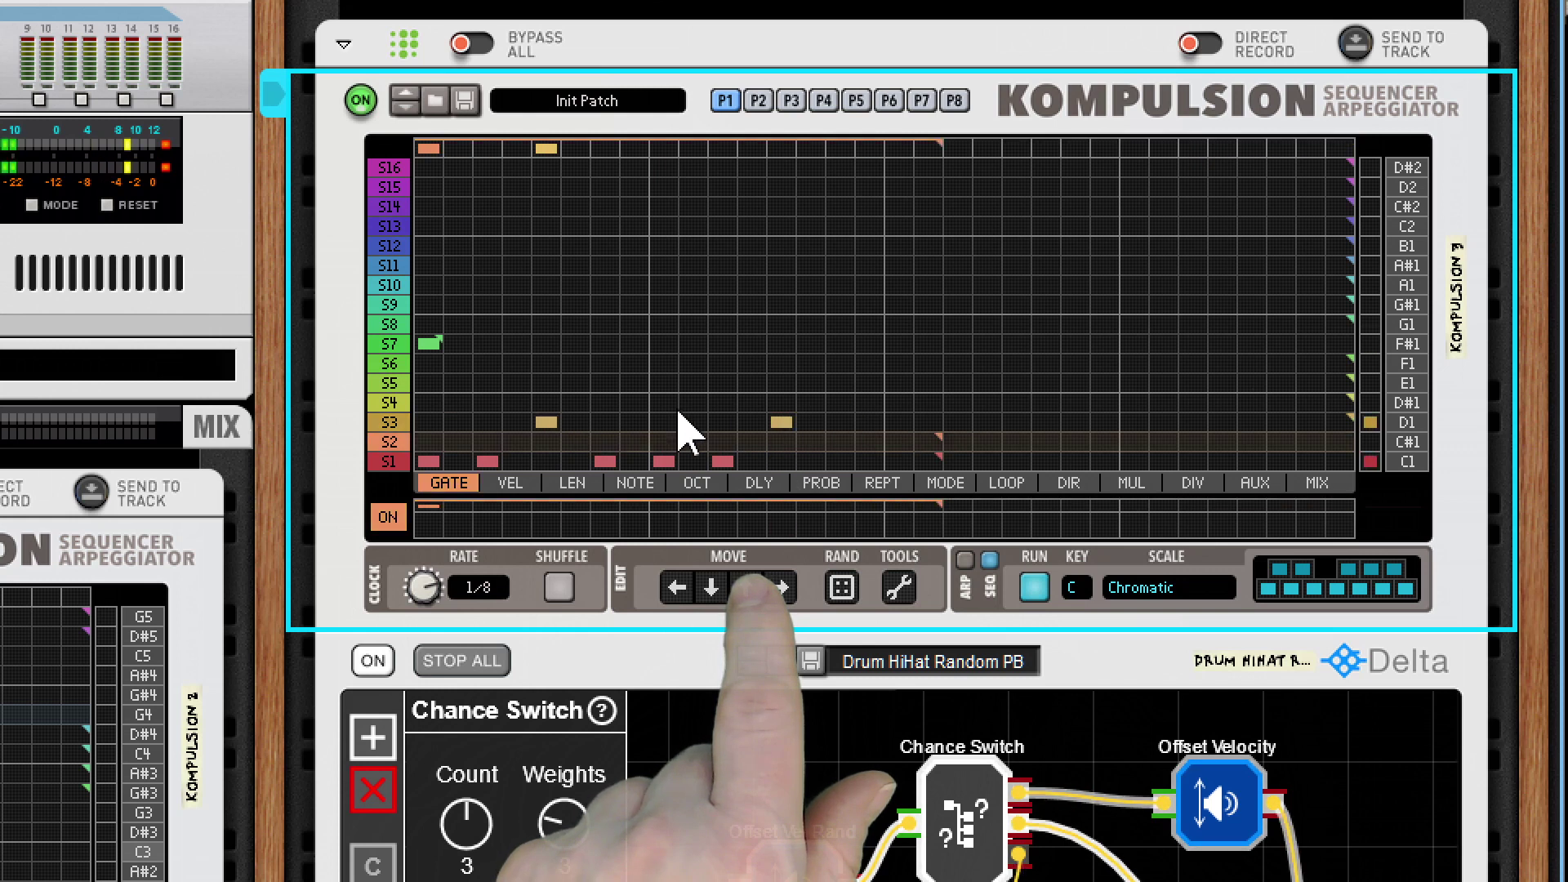
{"action": "left_click", "coordinate": [390, 424]}
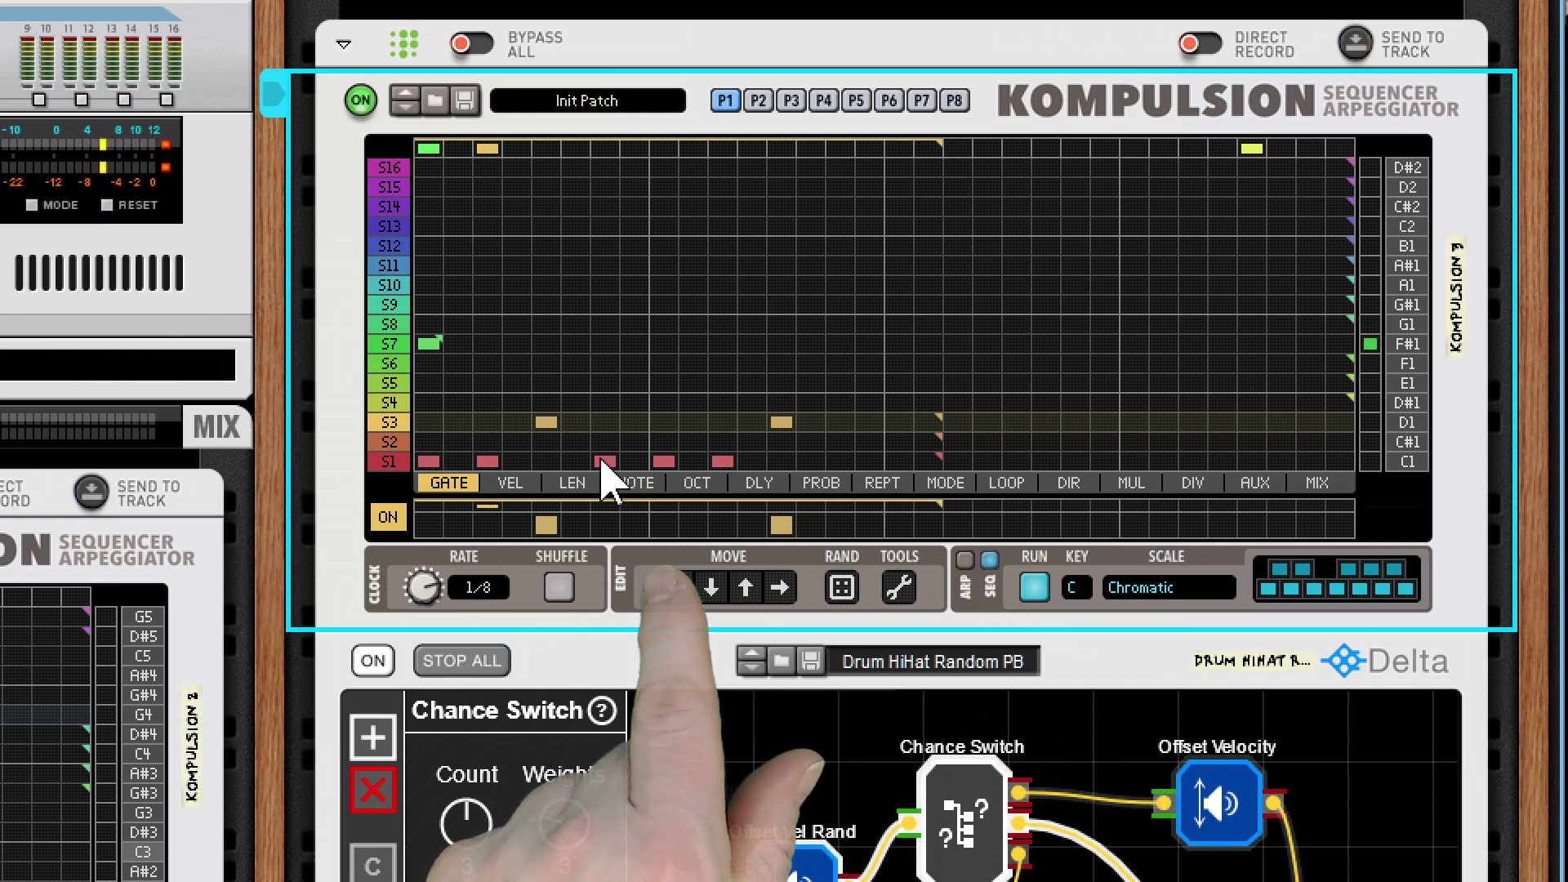
- Lower the probability of S1's step 7 to about 60 percent
{"action": "left_click", "coordinate": [387, 462]}
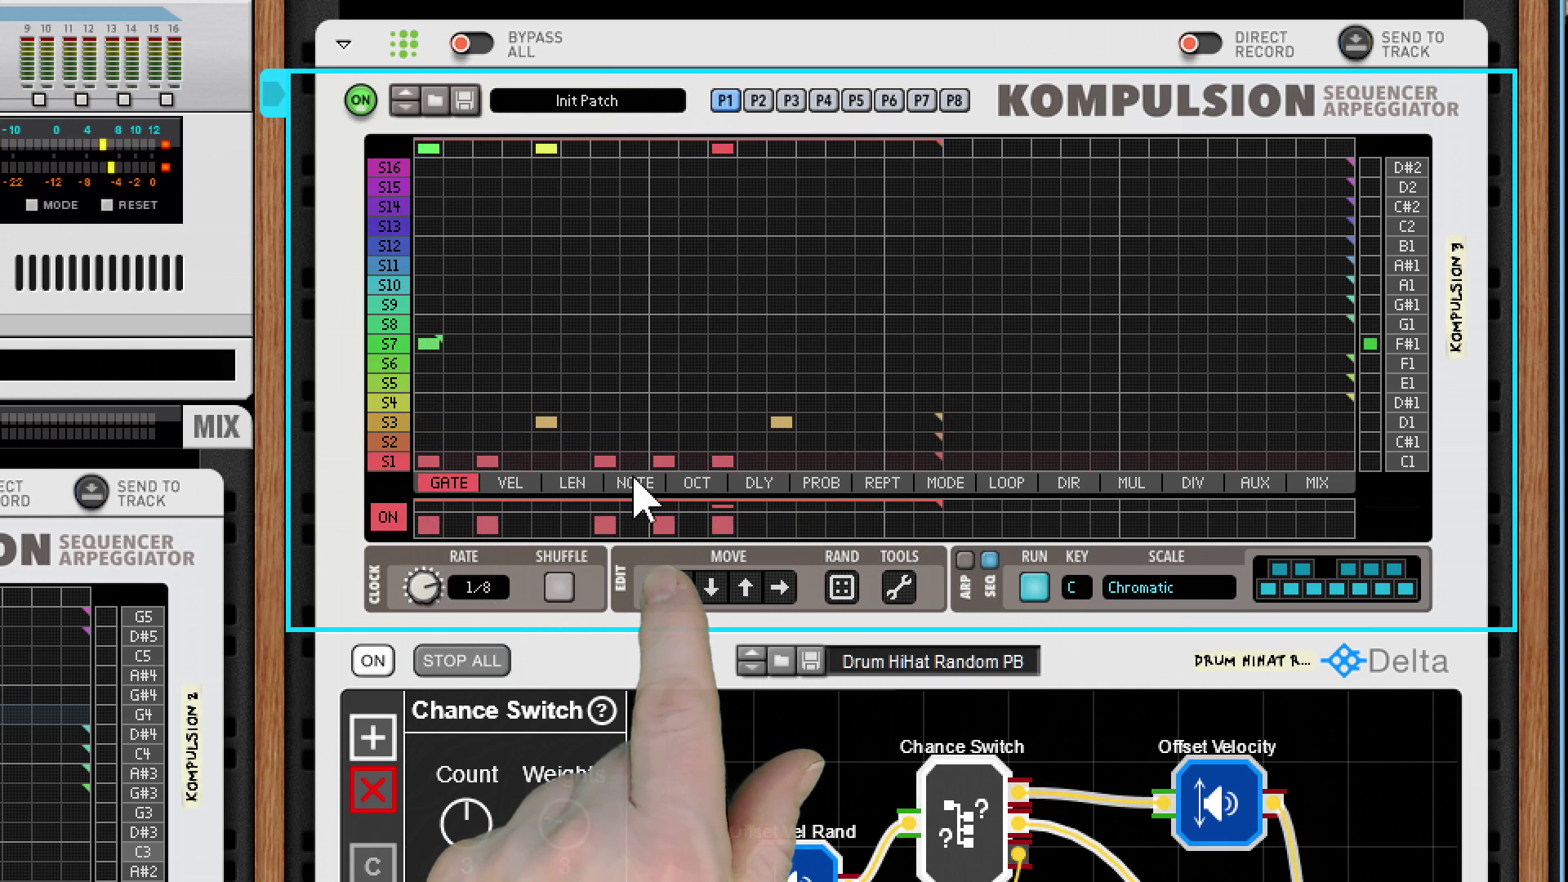
{"action": "left_click", "coordinate": [825, 488]}
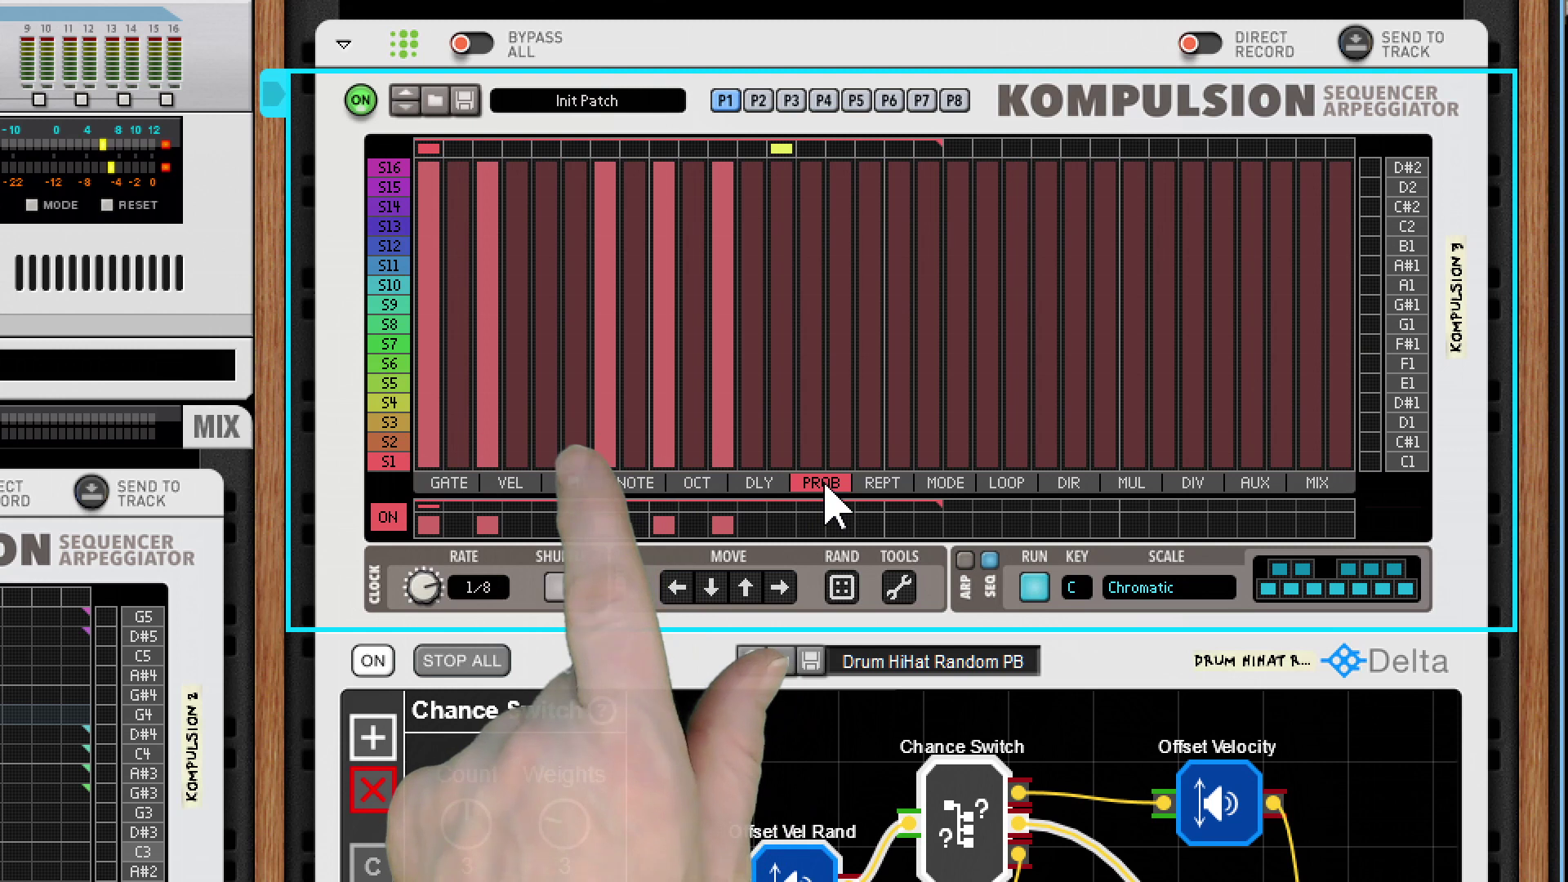
{"action": "left_click", "coordinate": [605, 276]}
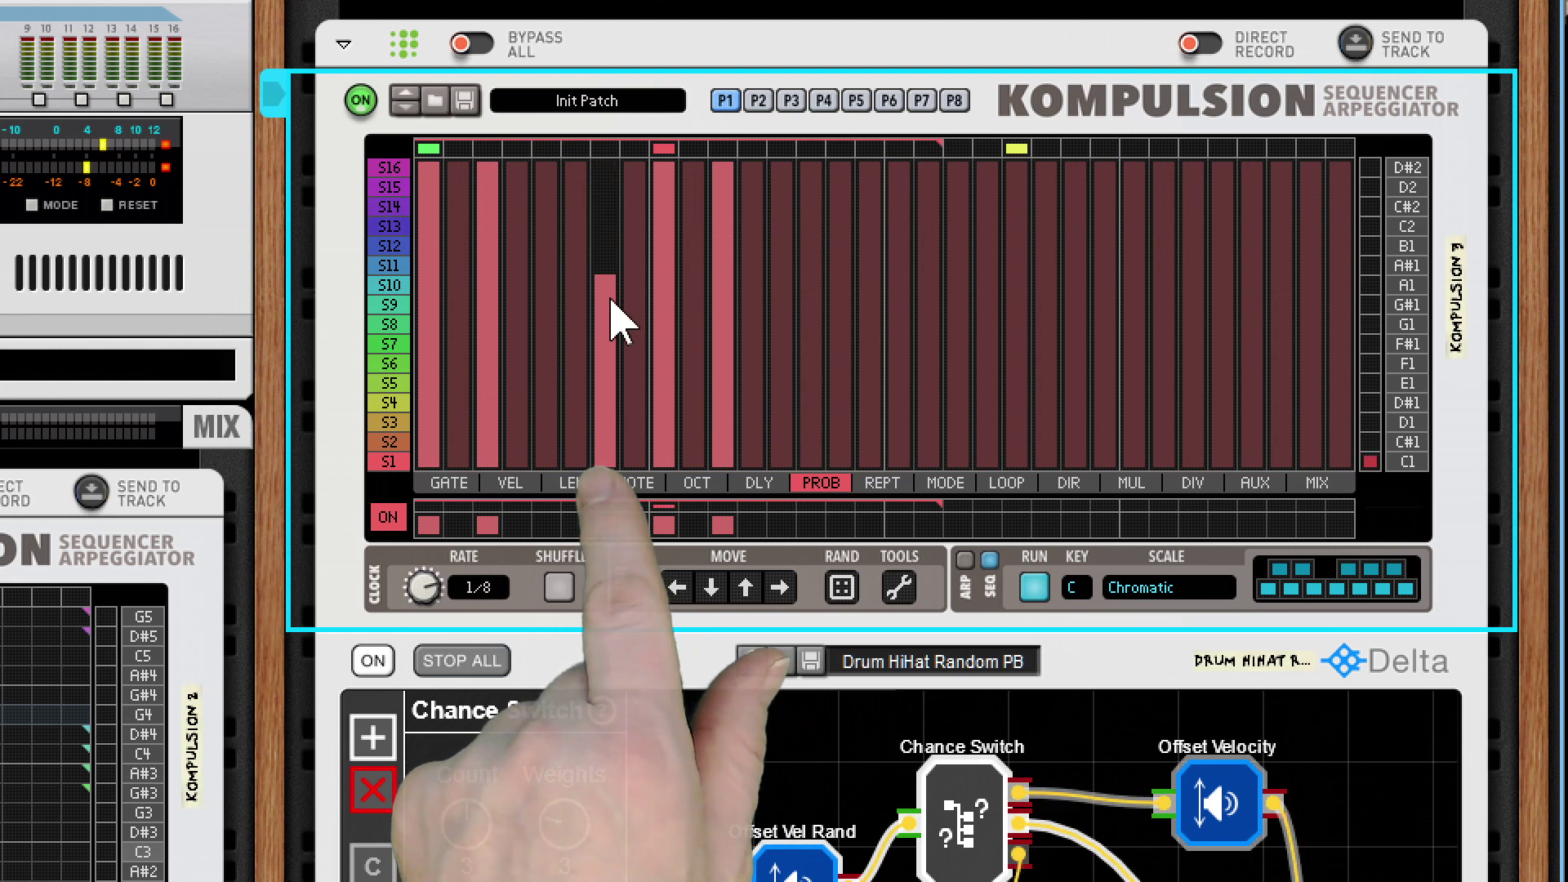
- Add gates on steps 17 and 18 of S3 and make both ratchet with two repeats
{"action": "left_click", "coordinate": [452, 485]}
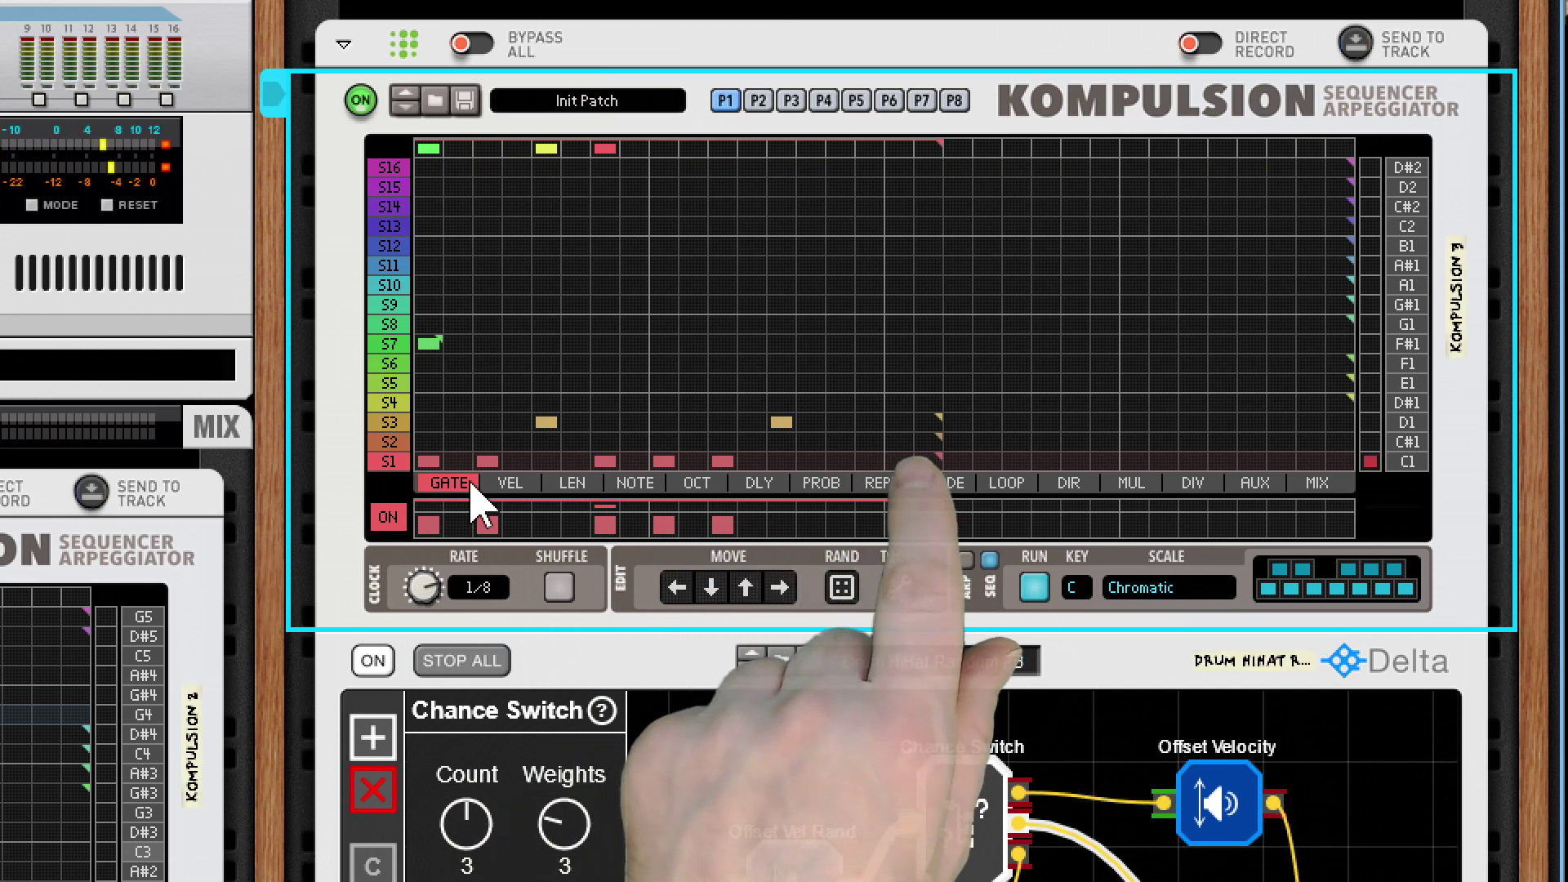
{"action": "left_click", "coordinate": [902, 422]}
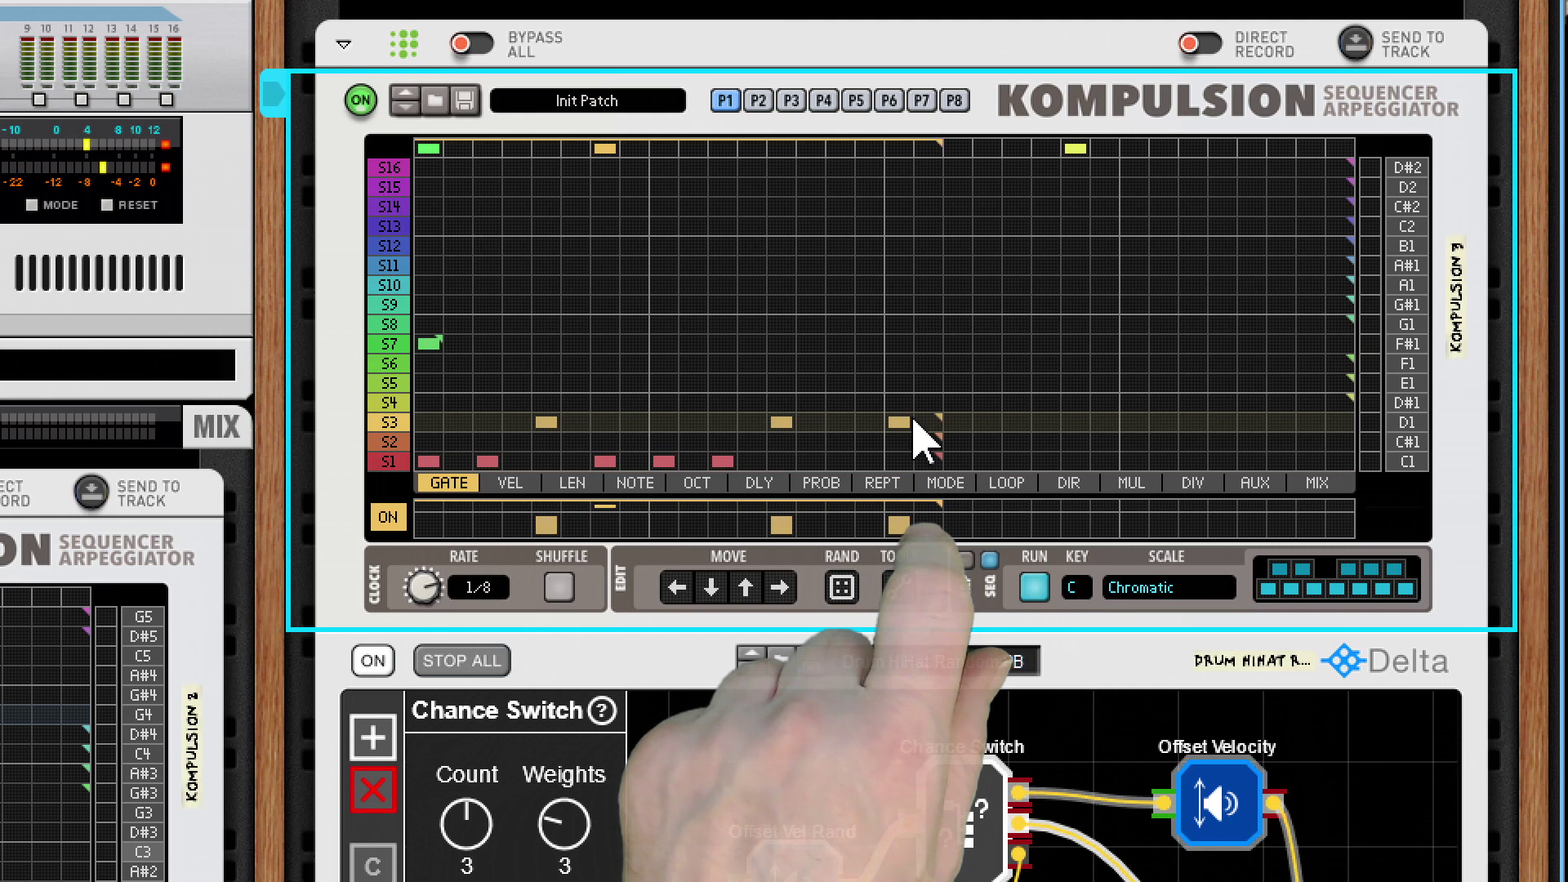
{"action": "left_click", "coordinate": [905, 483]}
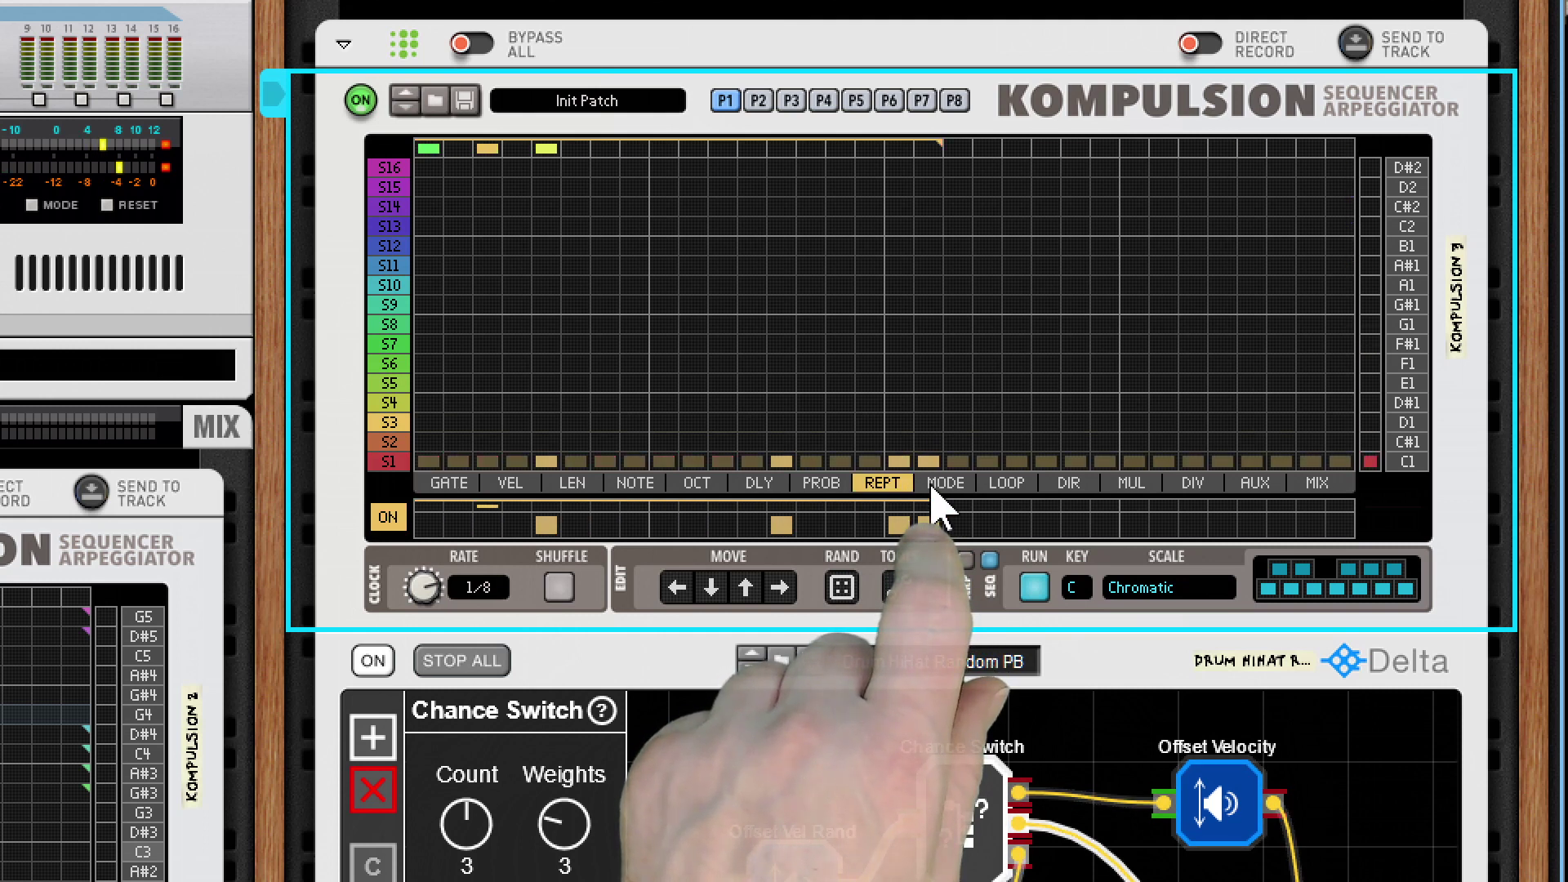
{"action": "left_click", "coordinate": [939, 485]}
{"action": "left_click_drag", "start_coordinate": [903, 366], "coordinate": [917, 368]}
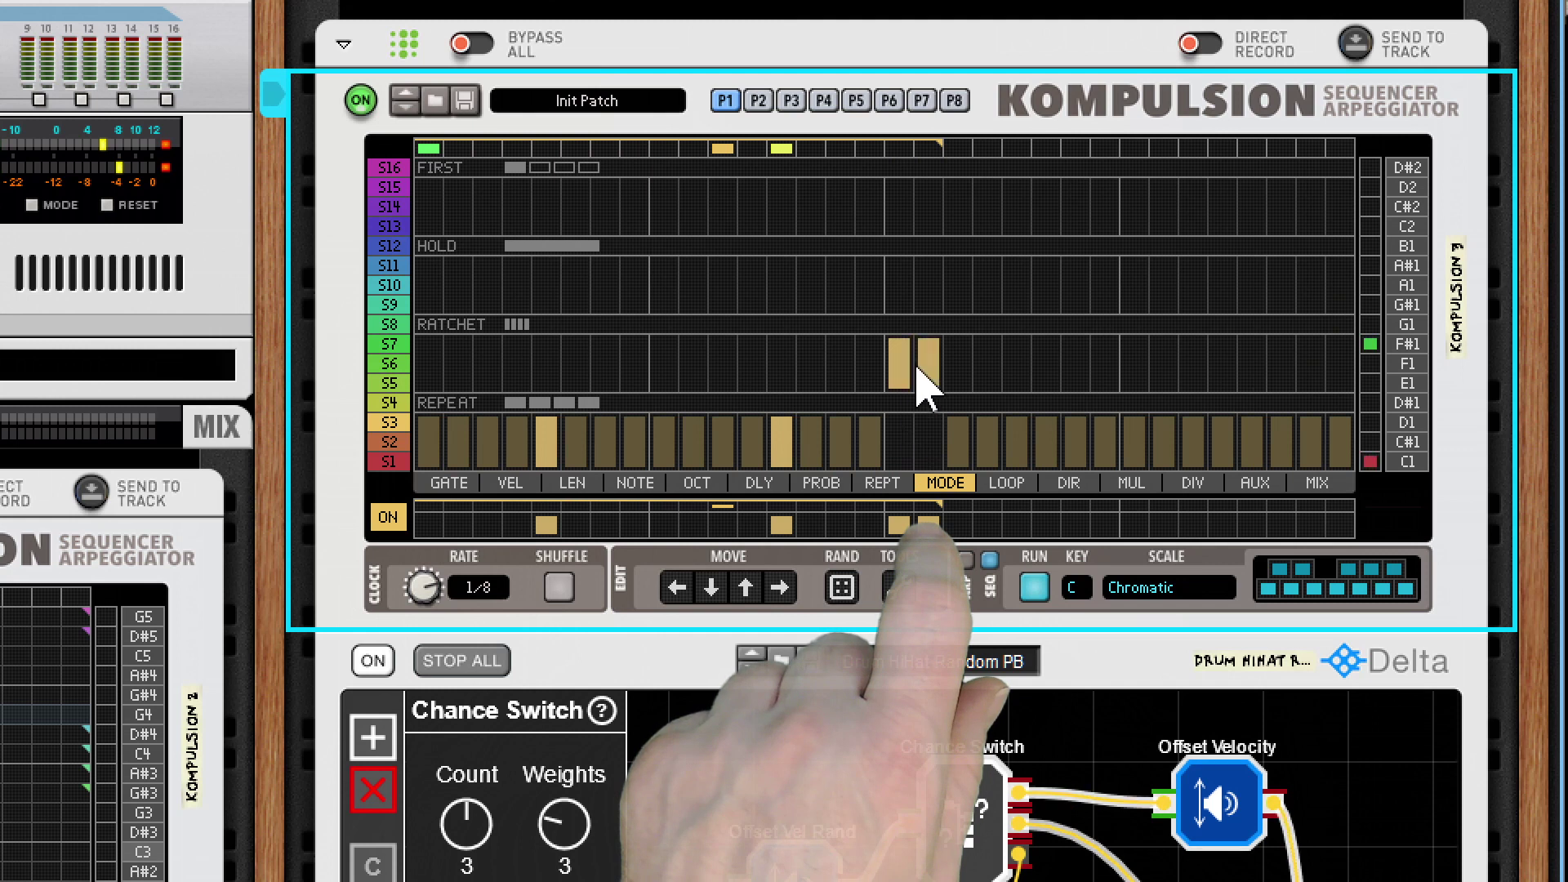
{"action": "left_click", "coordinate": [891, 489]}
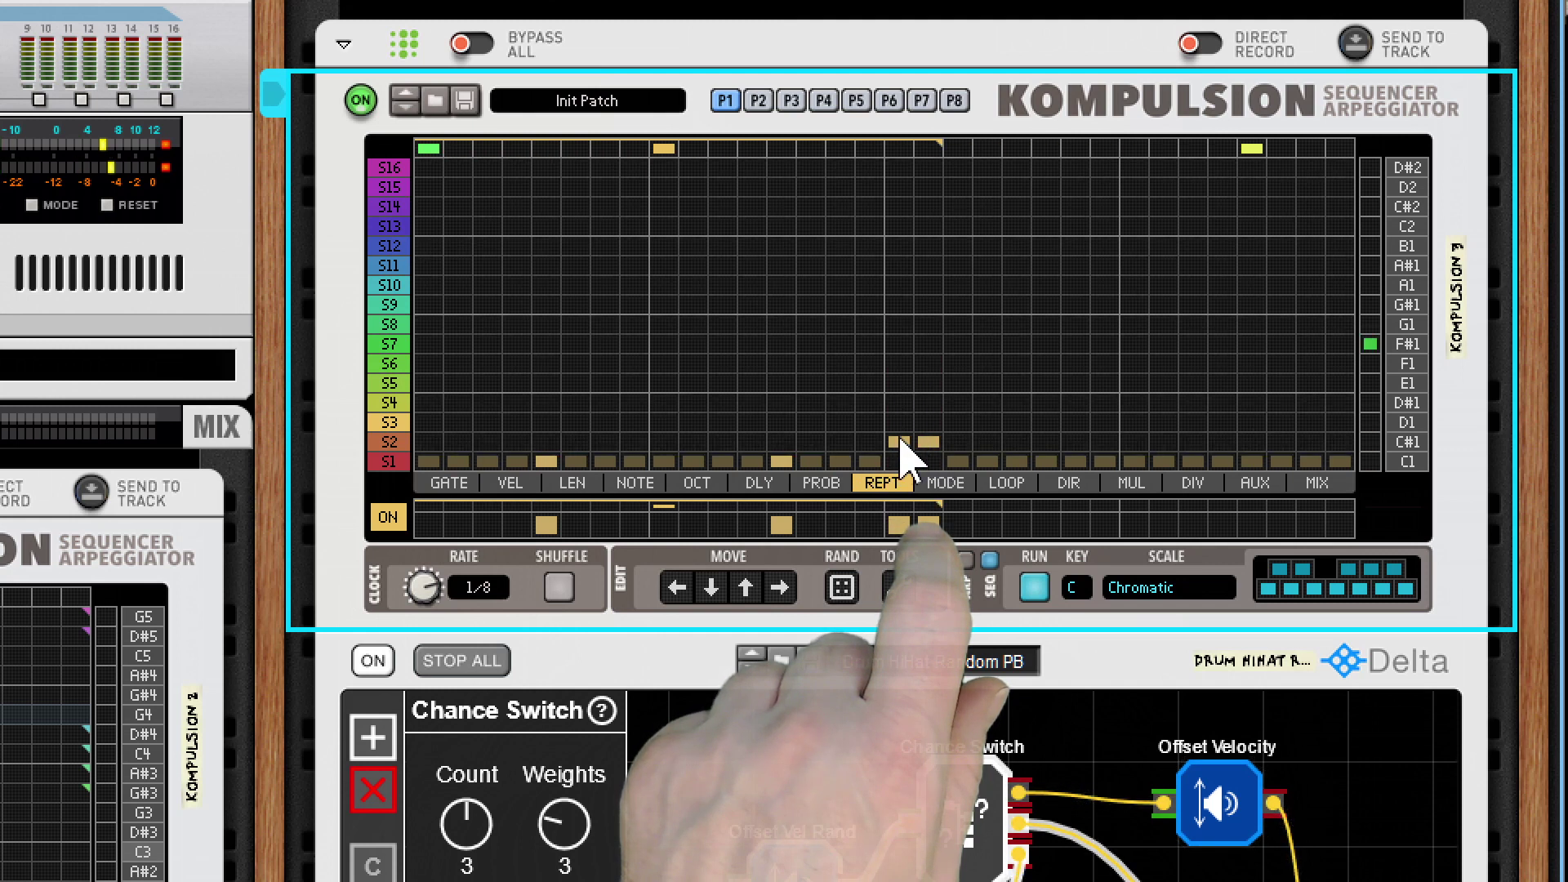
- Lower the velocity of S3's steps 17 and 18 to about half the other steps, and reduce step 17 to one repeat
{"action": "left_click", "coordinate": [526, 487]}
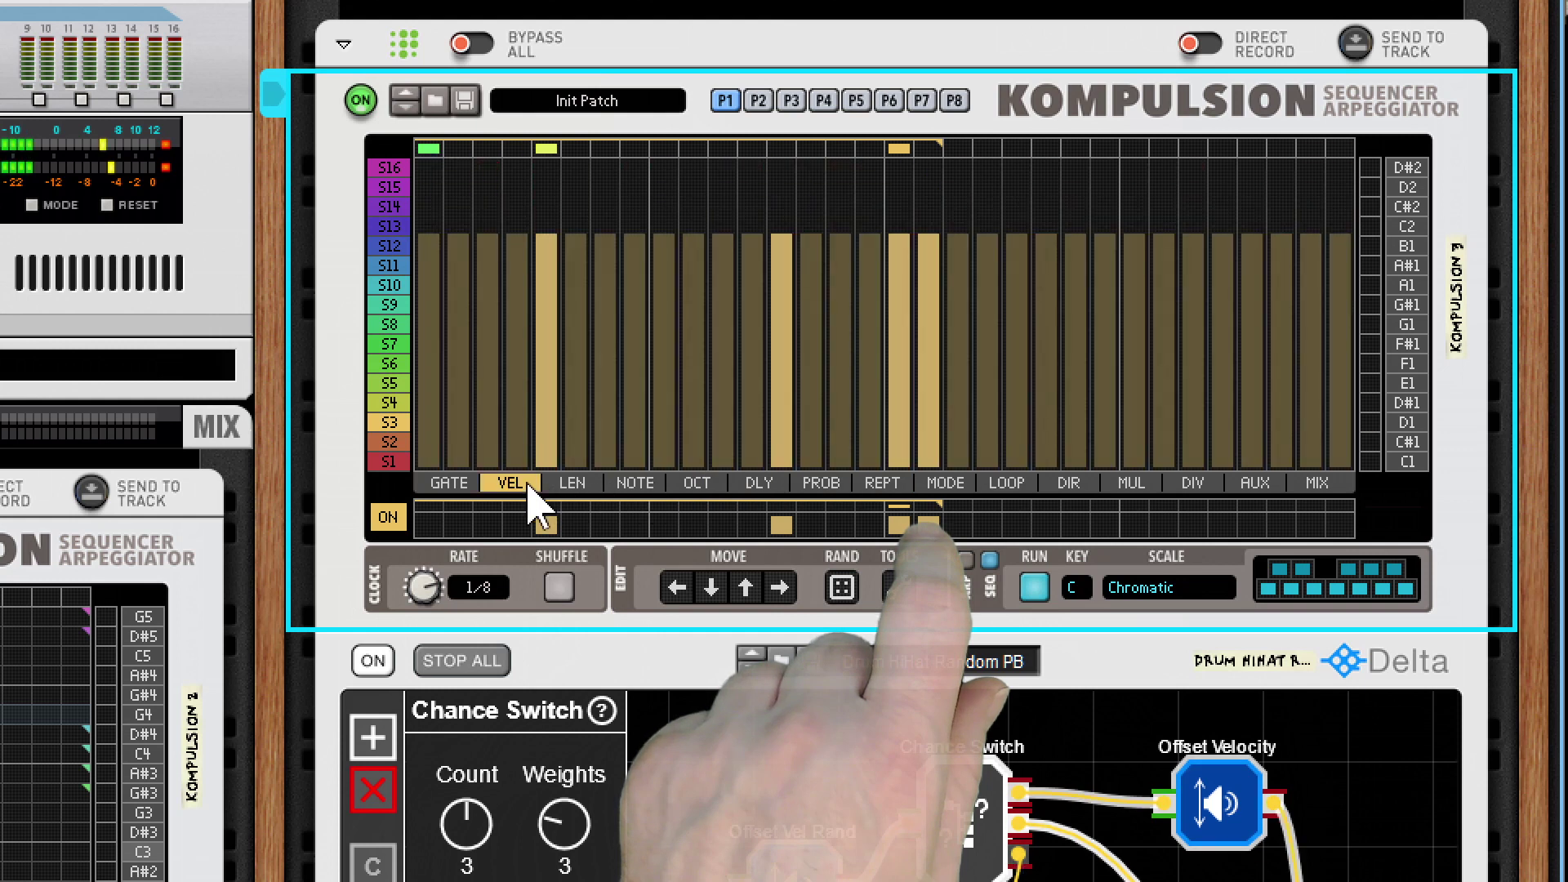
{"action": "left_click_drag", "start_coordinate": [897, 367], "coordinate": [918, 355]}
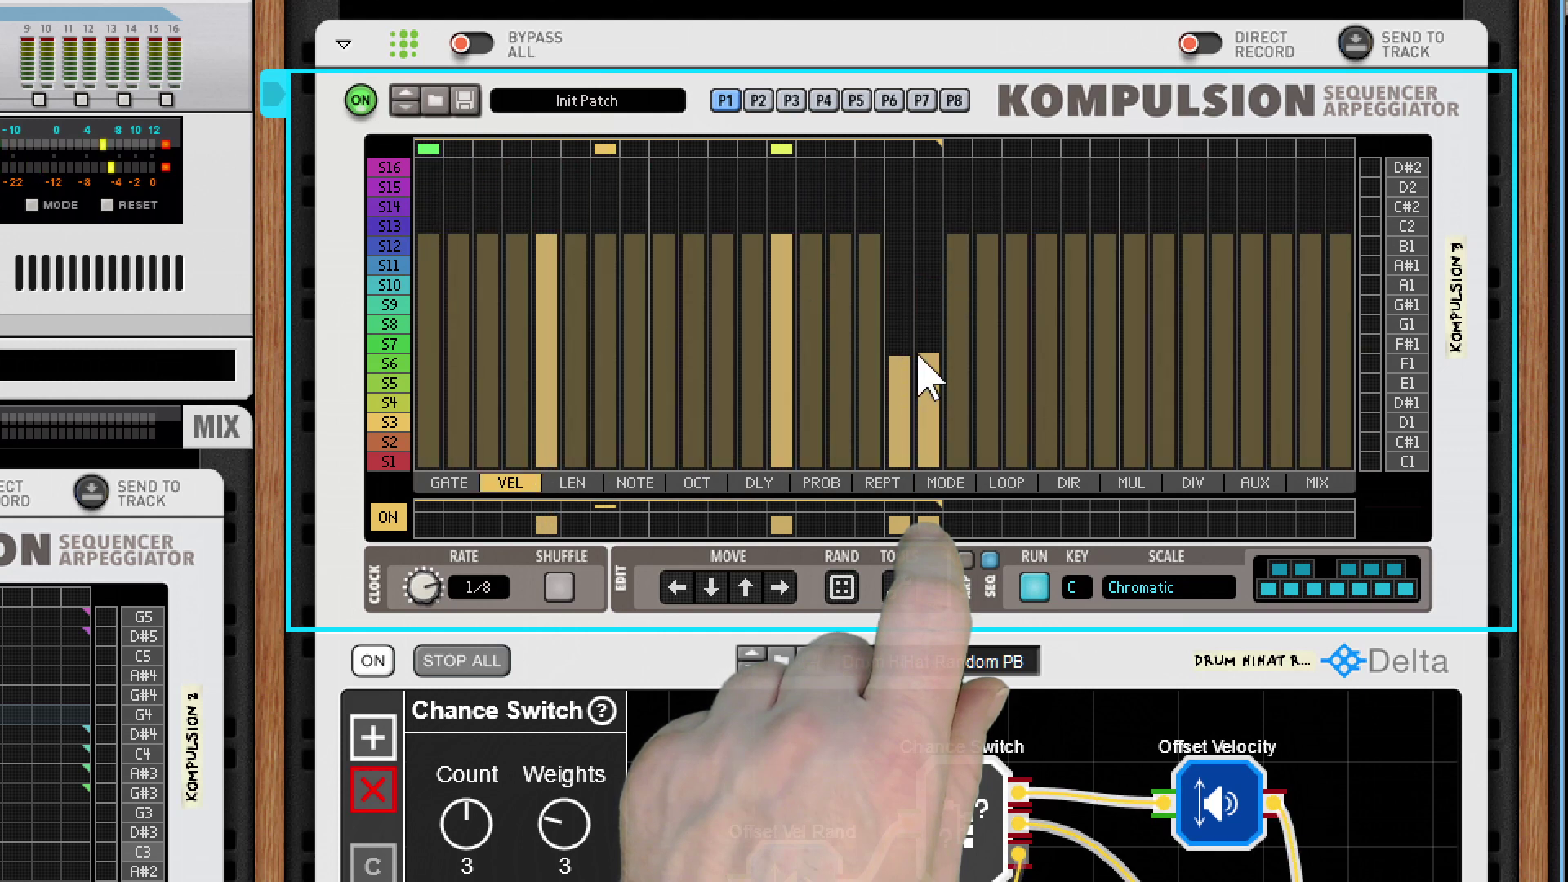
{"action": "left_click", "coordinate": [890, 483]}
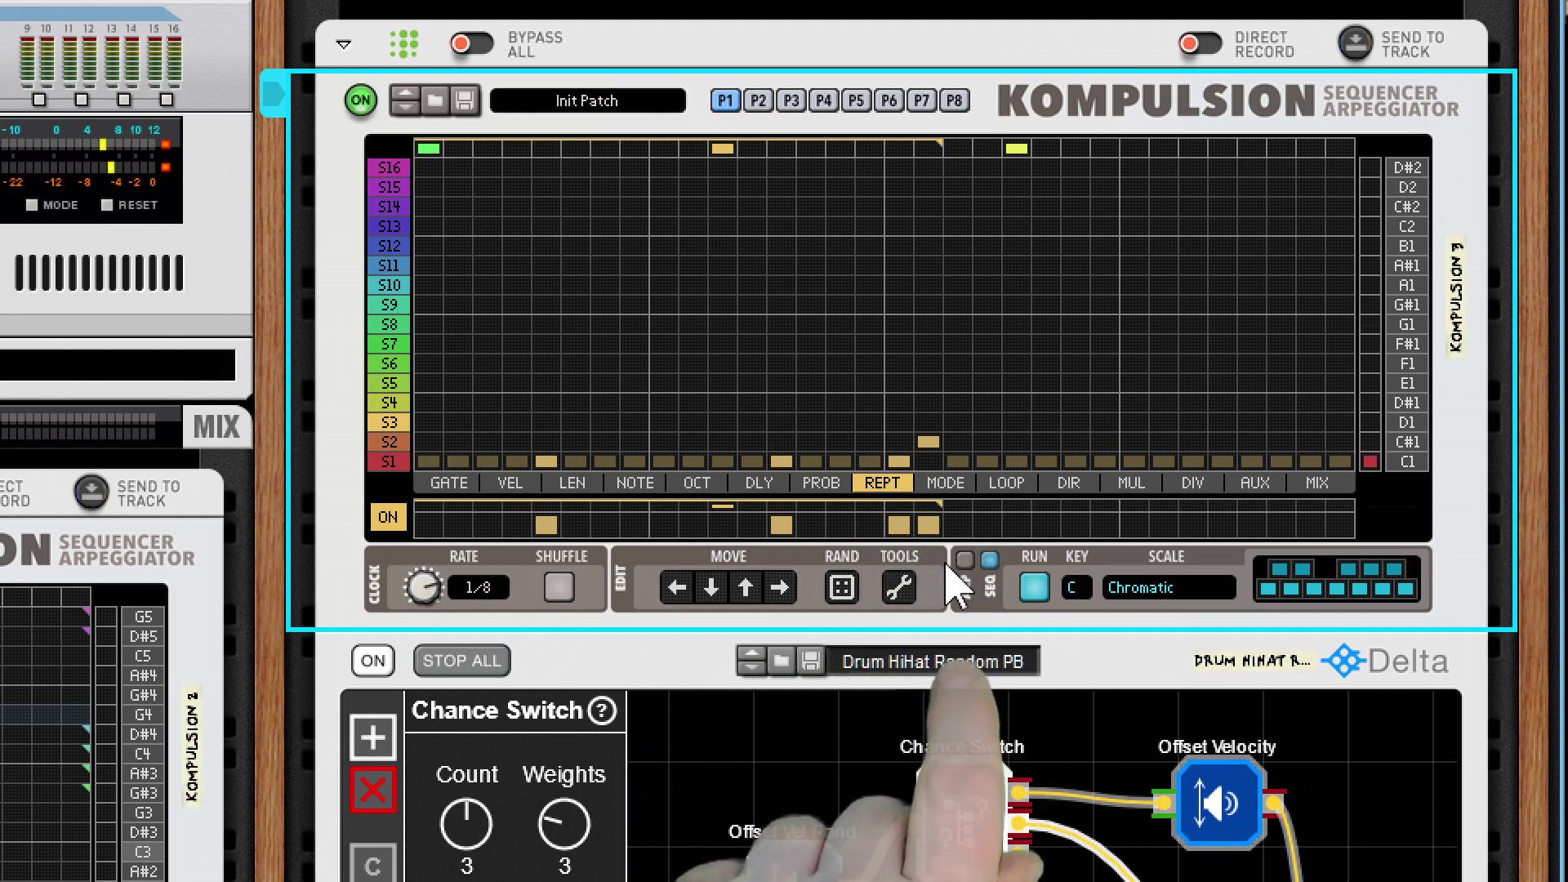
- Restart the drum Kompulsion and audition the drum pattern together with the other Kompulsion layers
{"action": "left_click", "coordinate": [1037, 592]}
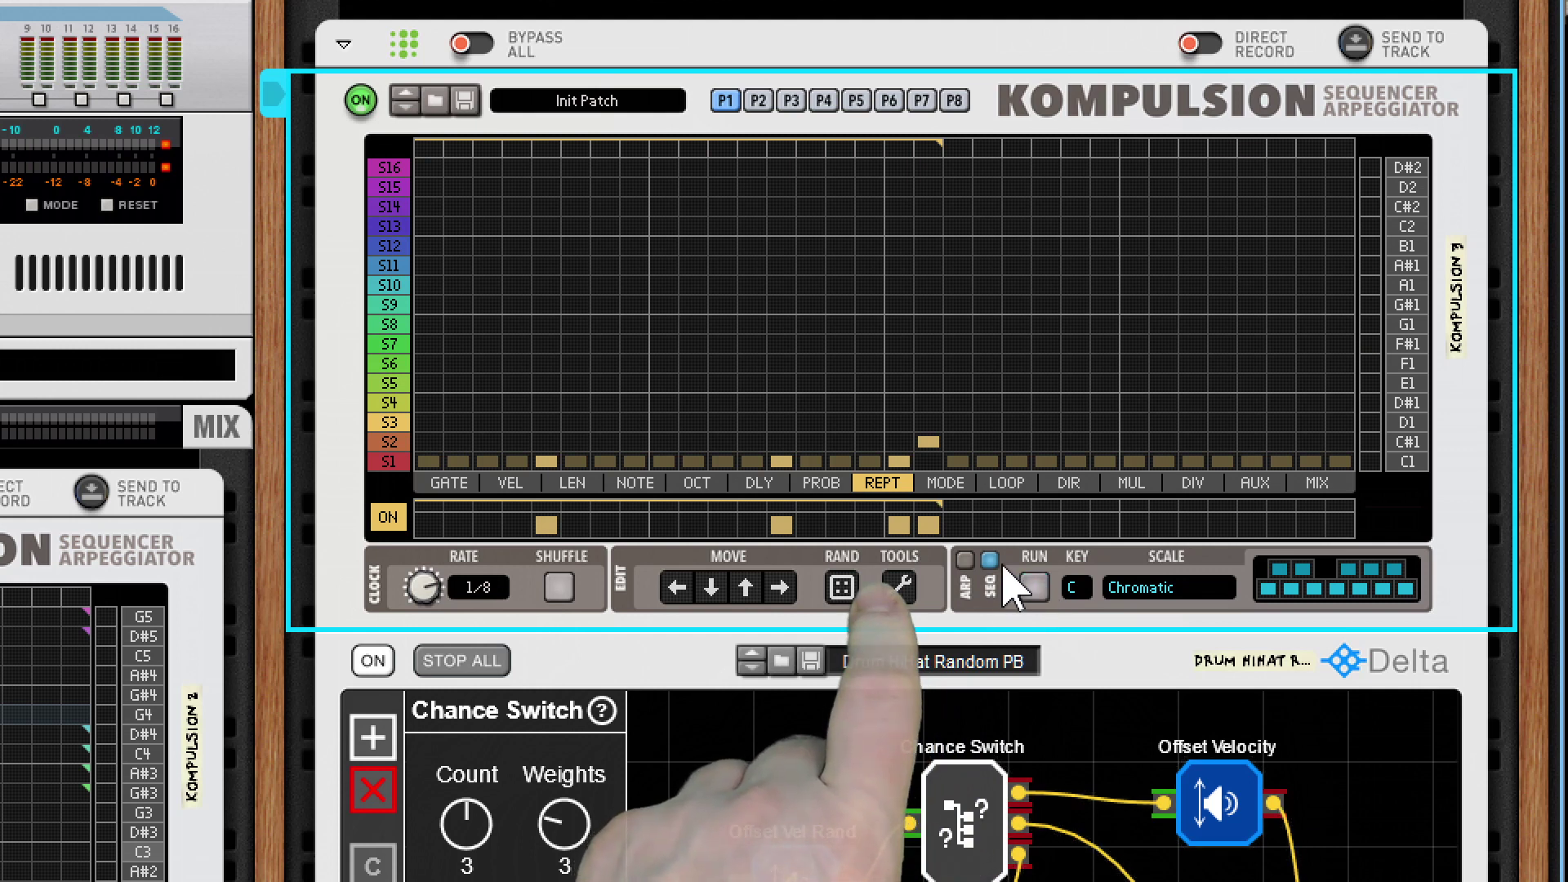
{"action": "left_click", "coordinate": [1017, 581]}
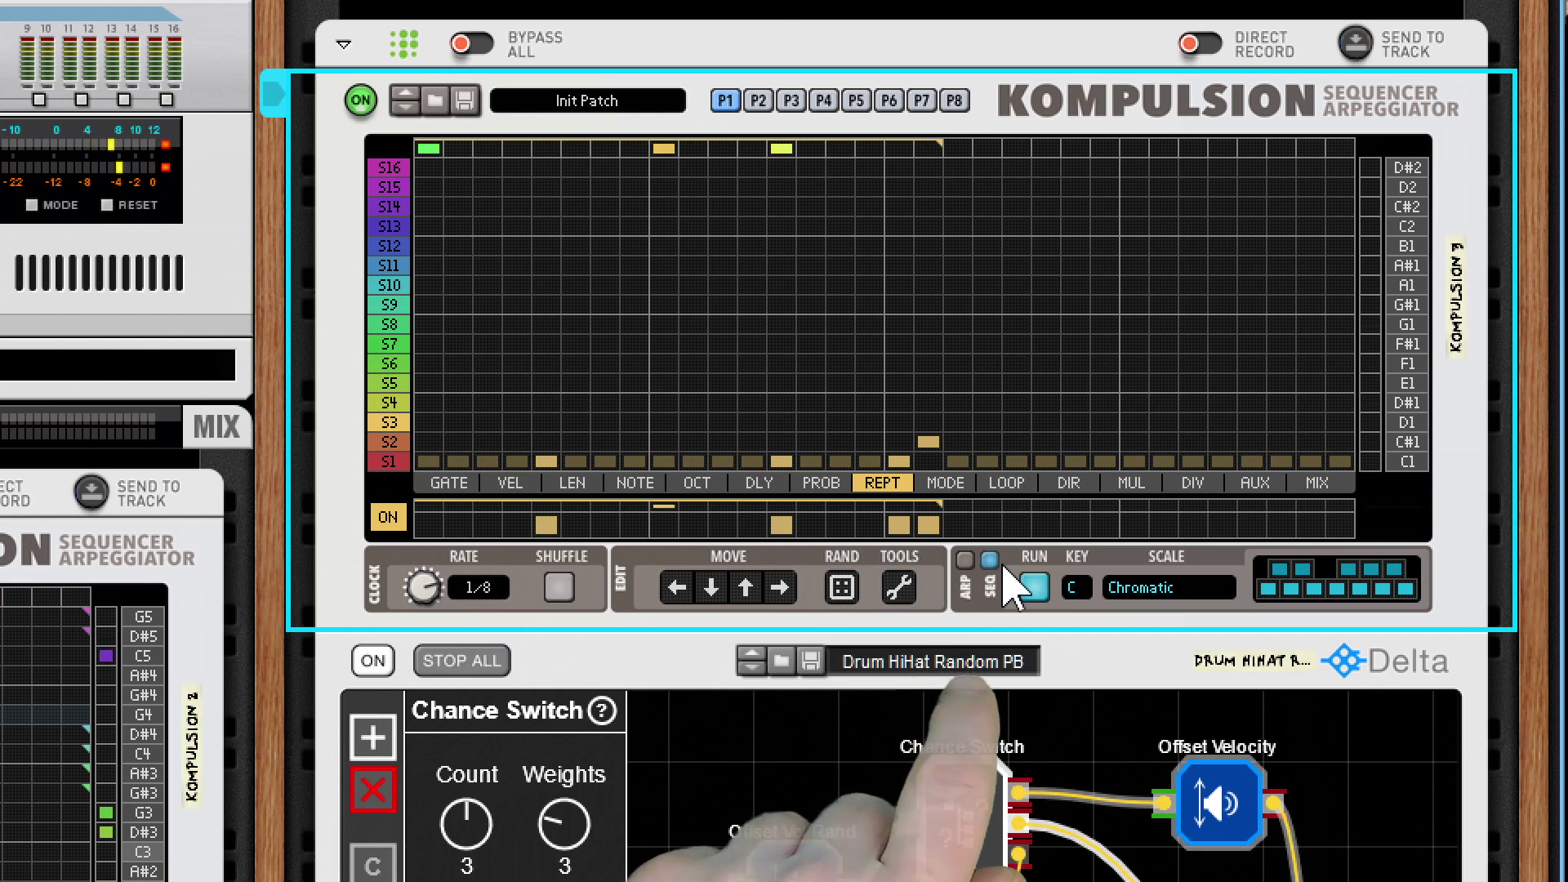
{"action": "left_click", "coordinate": [1033, 588]}
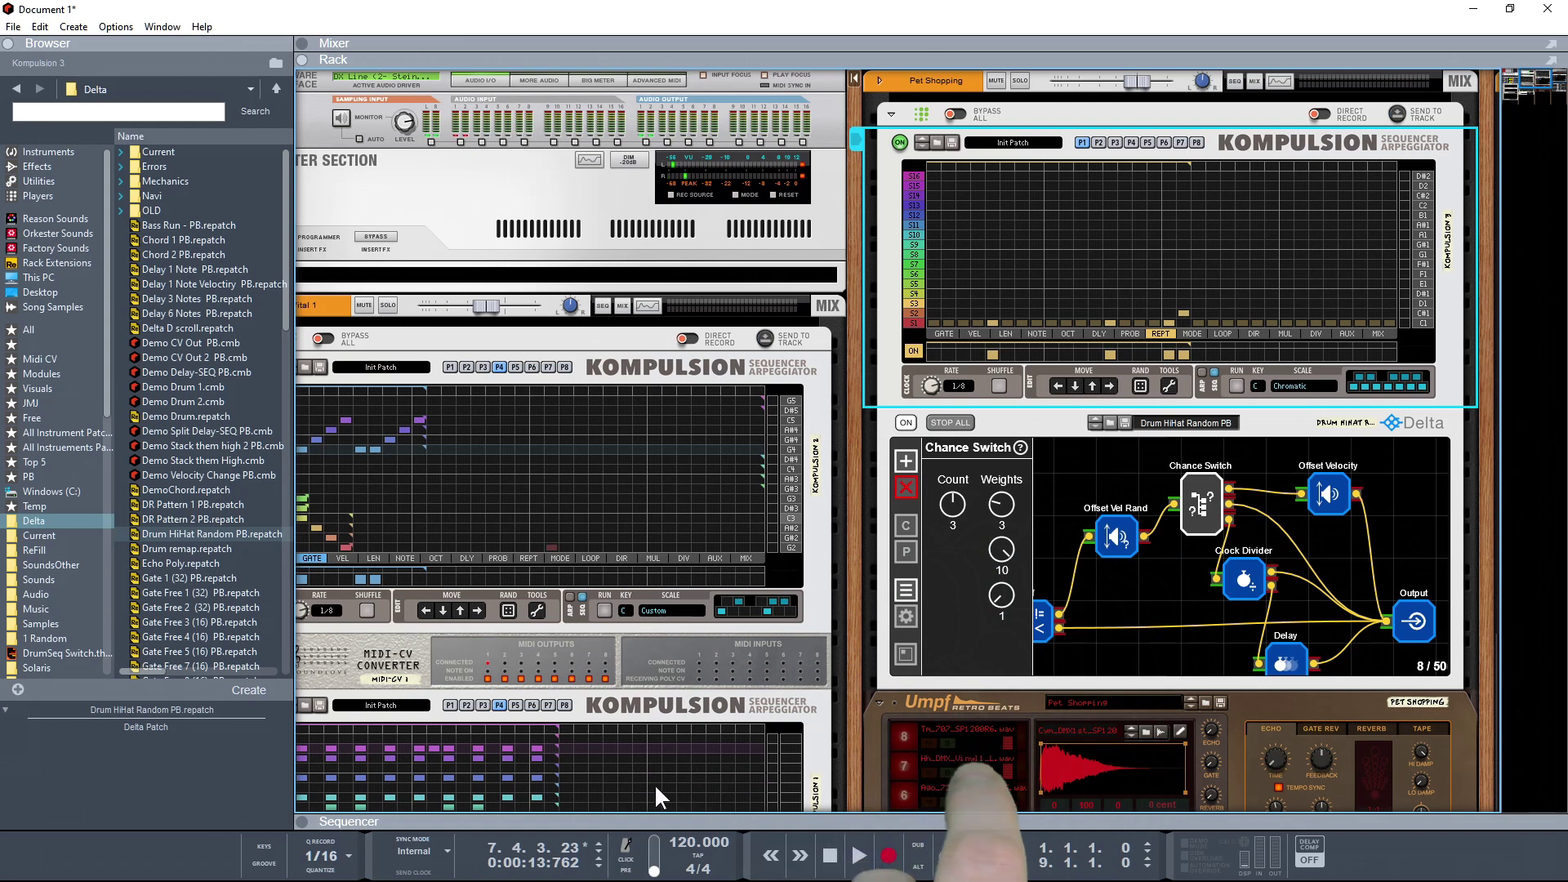
- Set the song tempo to 128 BPM and play the whole rack briefly before stopping
{"action": "type", "text": "128"}
{"action": "key", "text": "Return"}
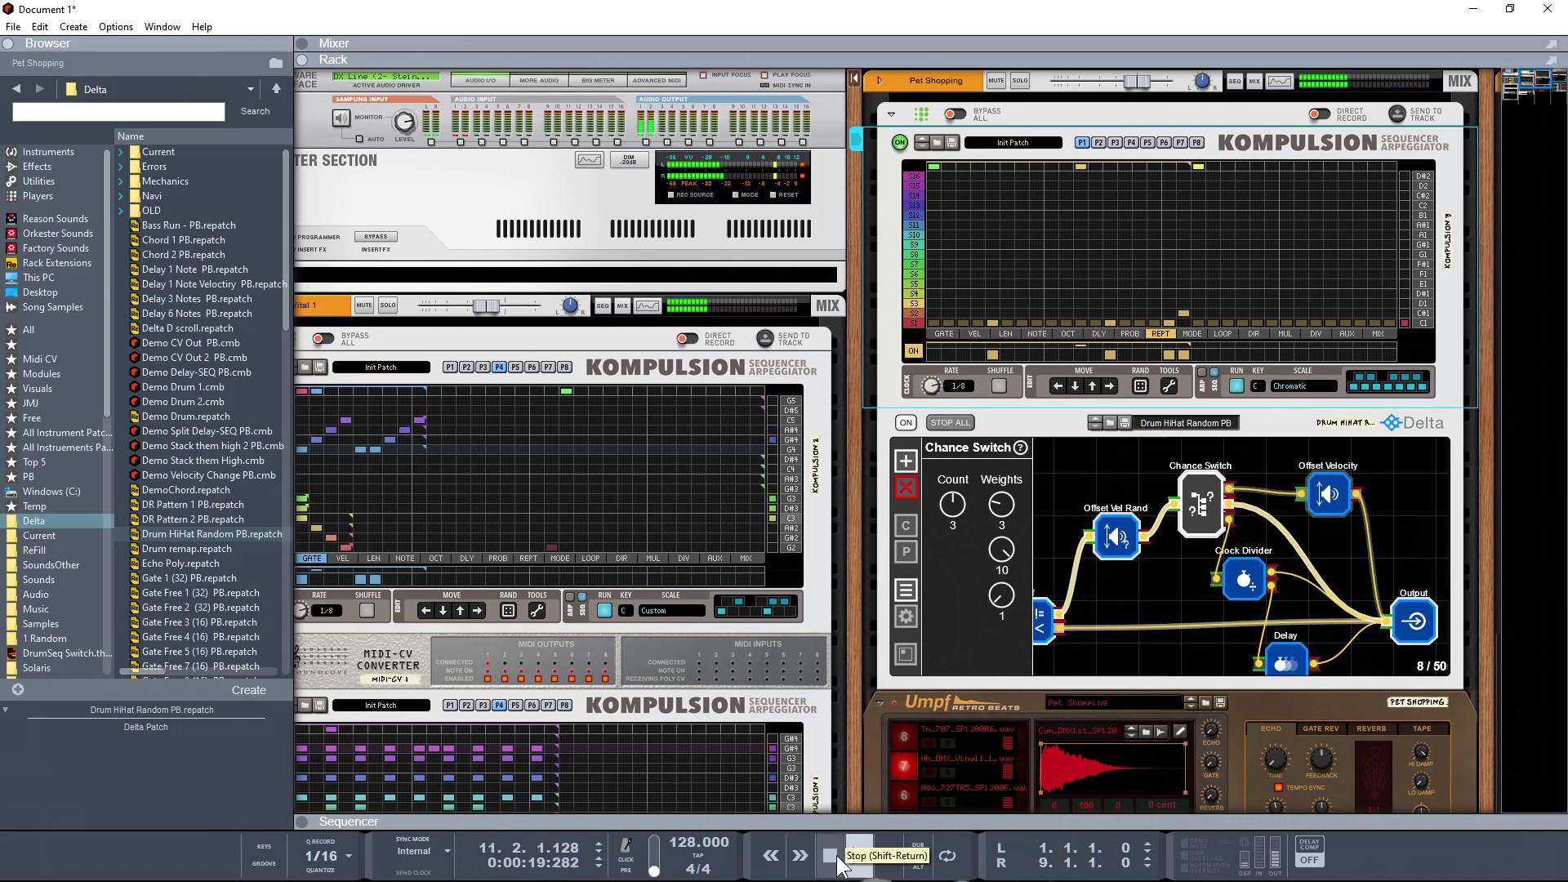
{"action": "left_click", "coordinate": [838, 863]}
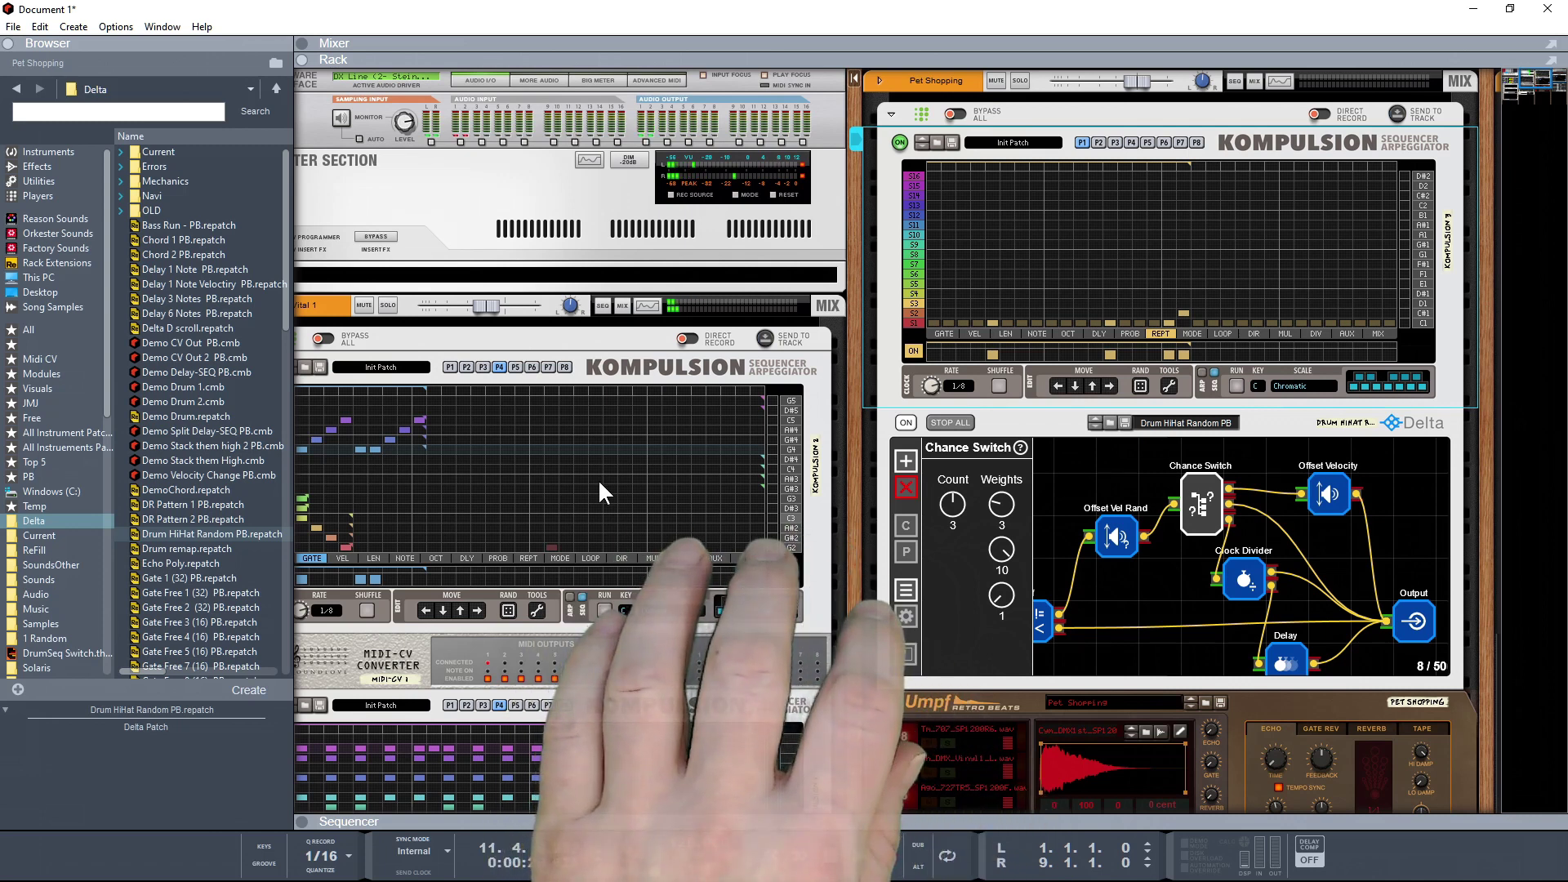
{"action": "left_click", "coordinate": [49, 194]}
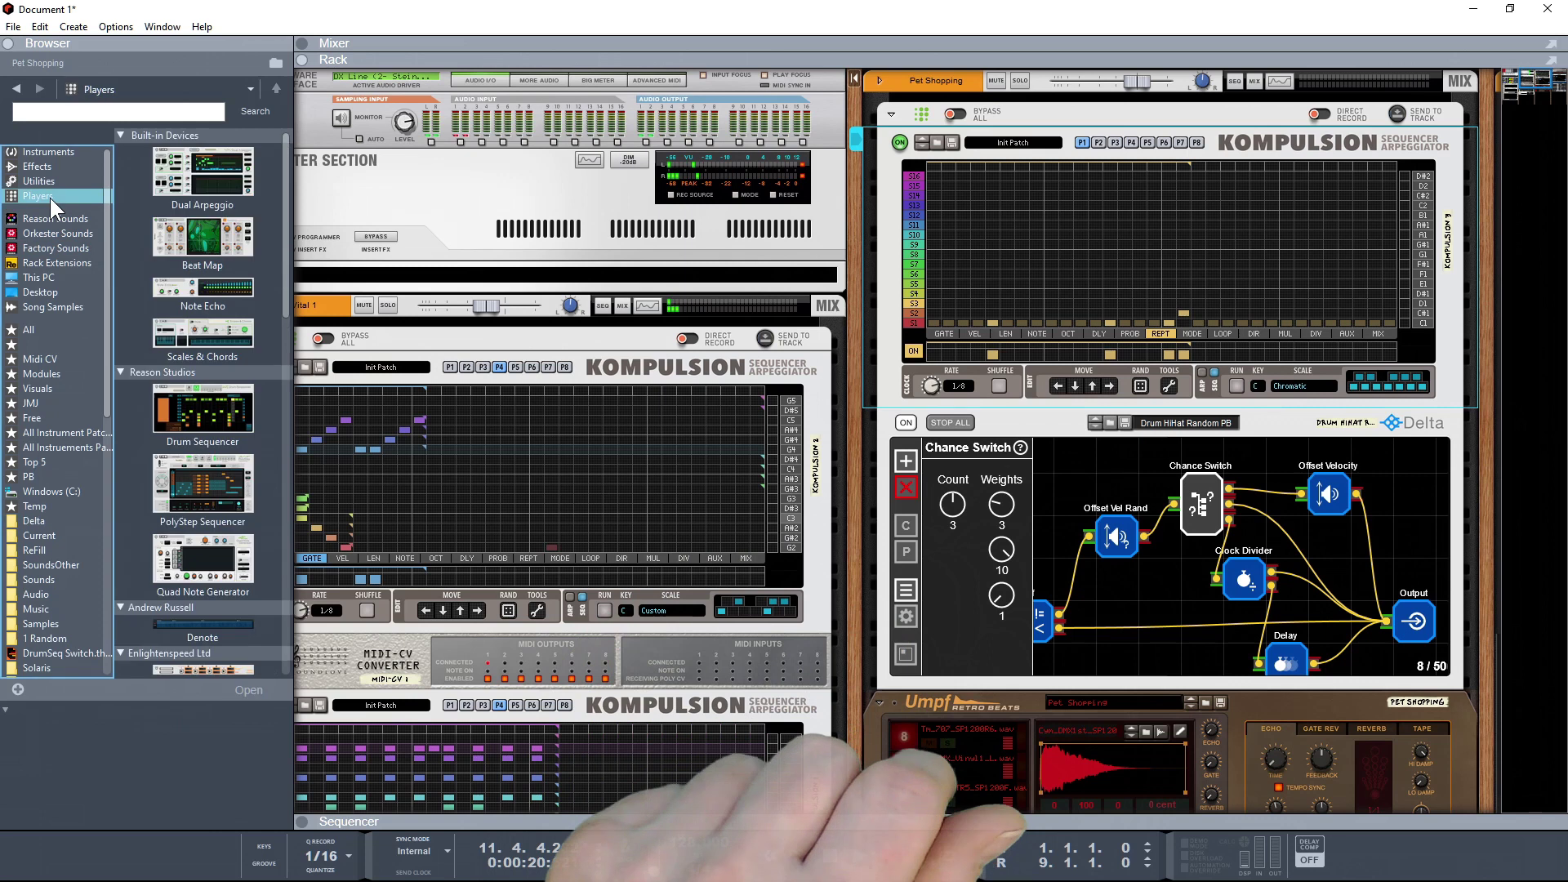
{"action": "scroll", "coordinate": [214, 421], "scroll_direction": "down", "scroll_amount": 5}
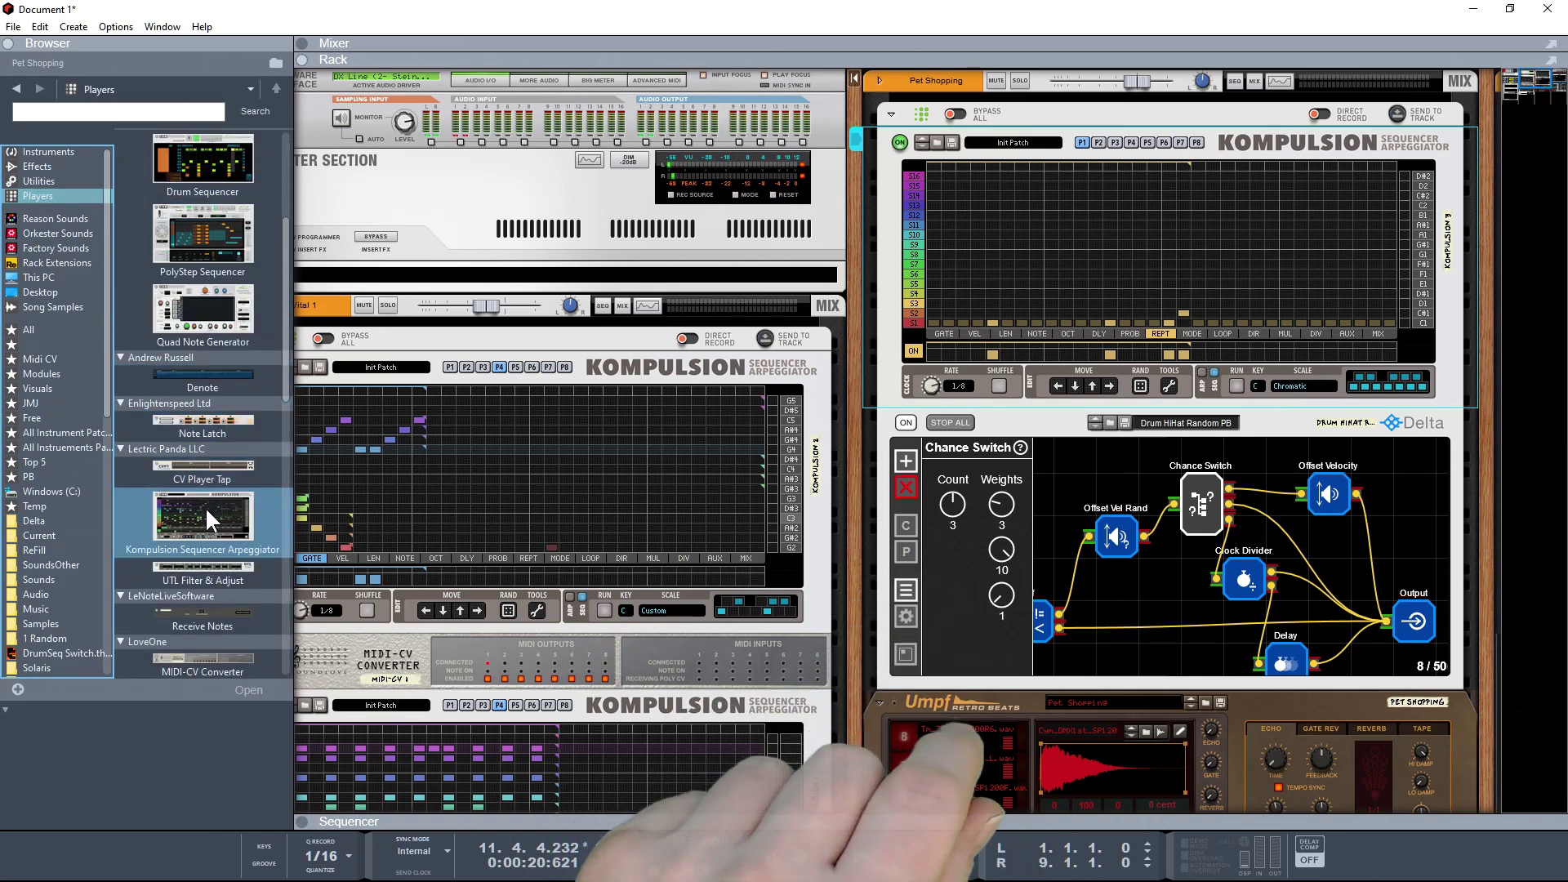
{"action": "left_click", "coordinate": [207, 513]}
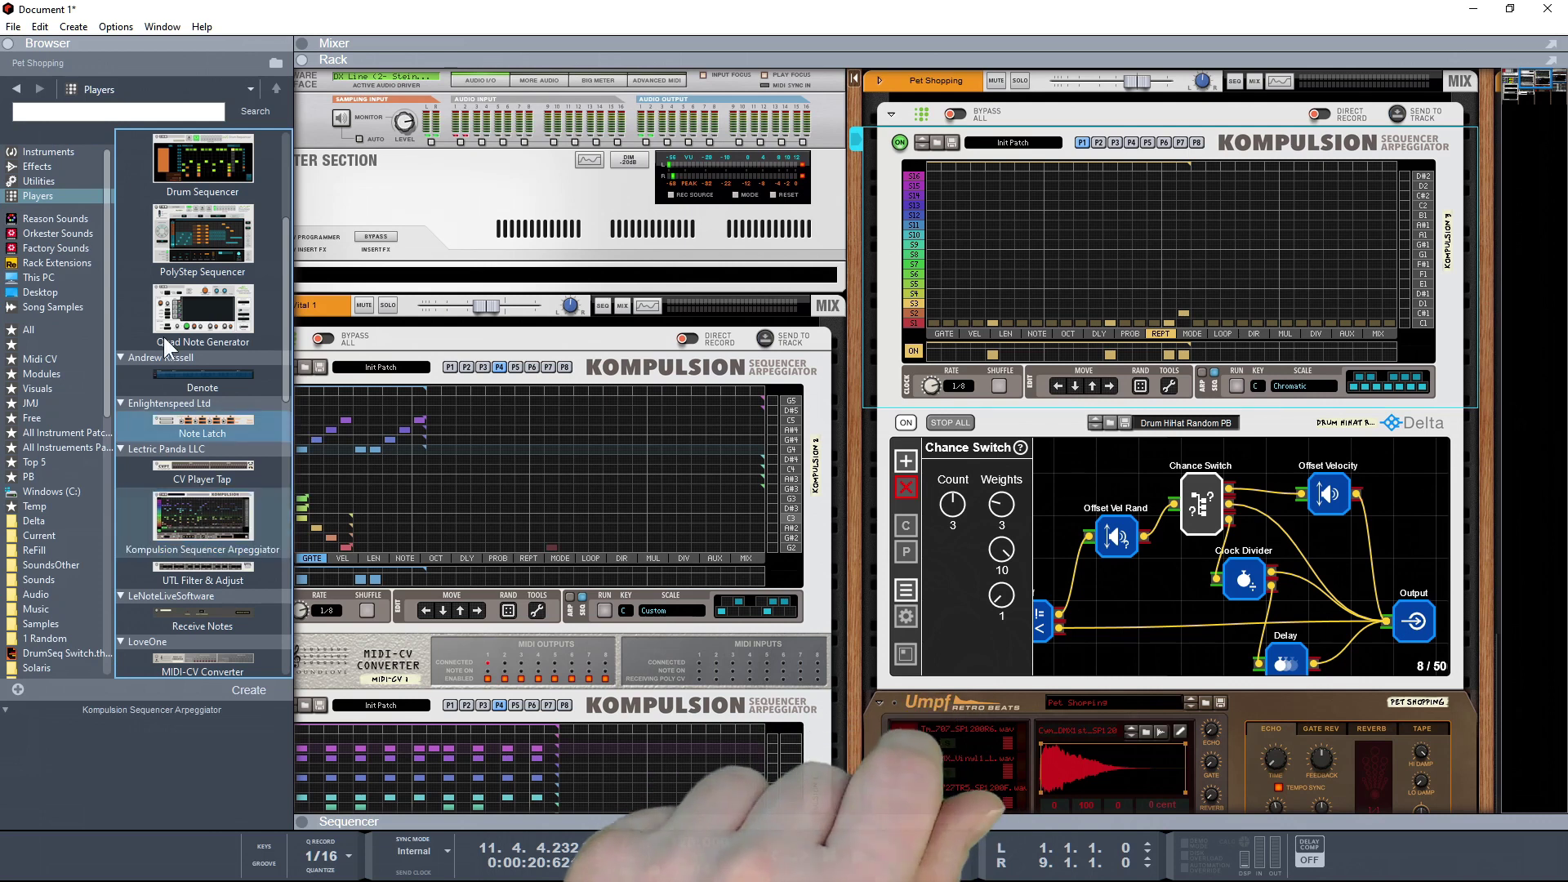
{"action": "left_click", "coordinate": [66, 150]}
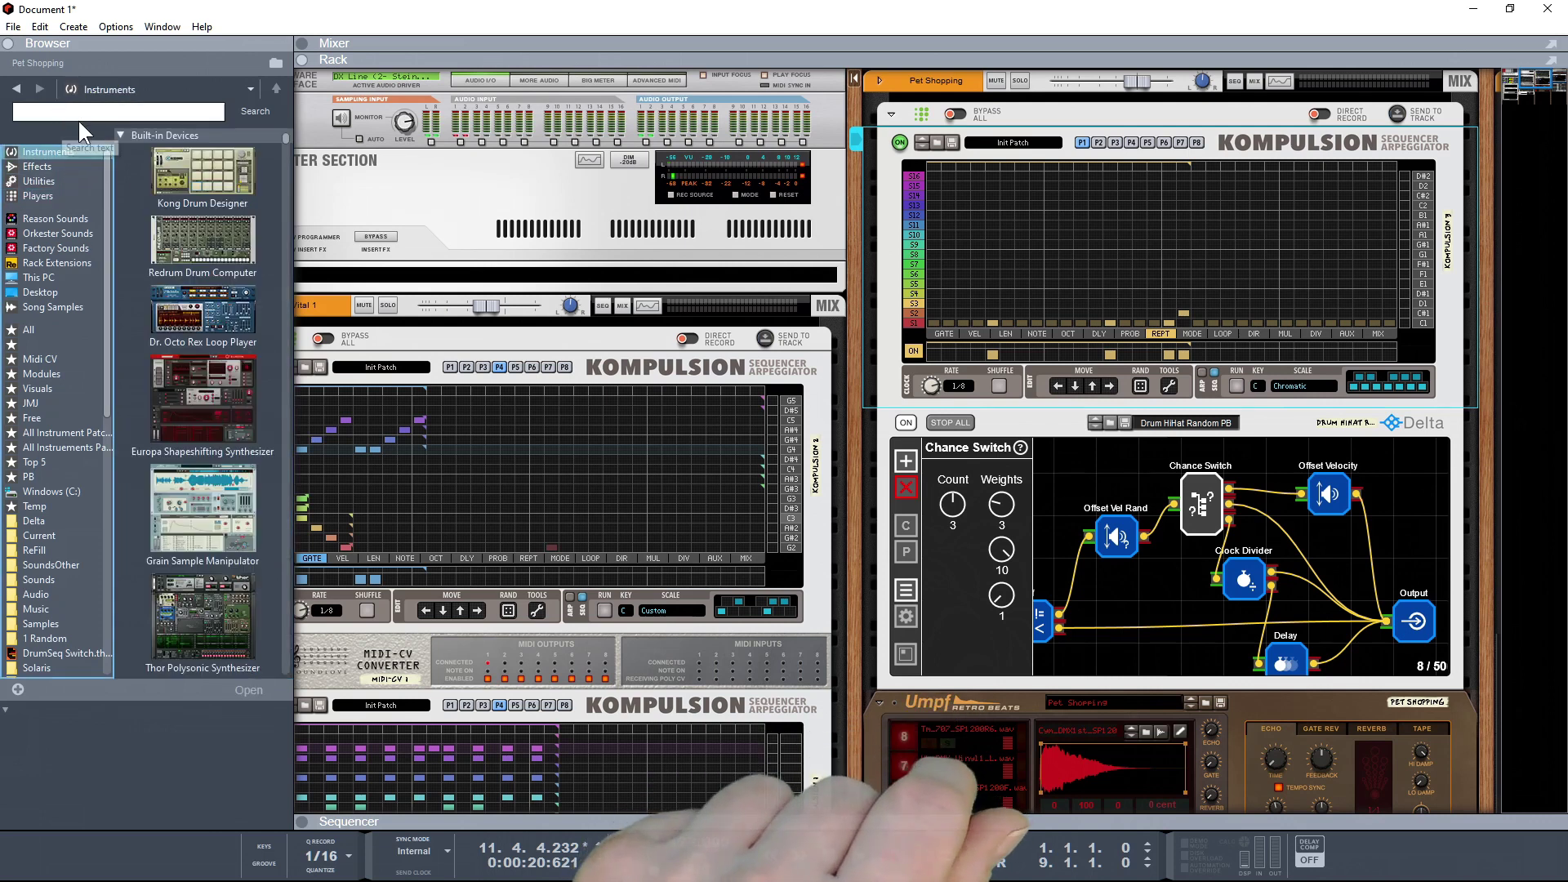
- Duplicate the first rack's Vital, both of its Kompulsions and the MIDI-CV Converter into the second rack column below the Umpf drums
{"action": "scroll", "coordinate": [508, 412], "scroll_direction": "down", "scroll_amount": 2}
{"action": "scroll", "coordinate": [508, 412], "scroll_direction": "down", "scroll_amount": 4}
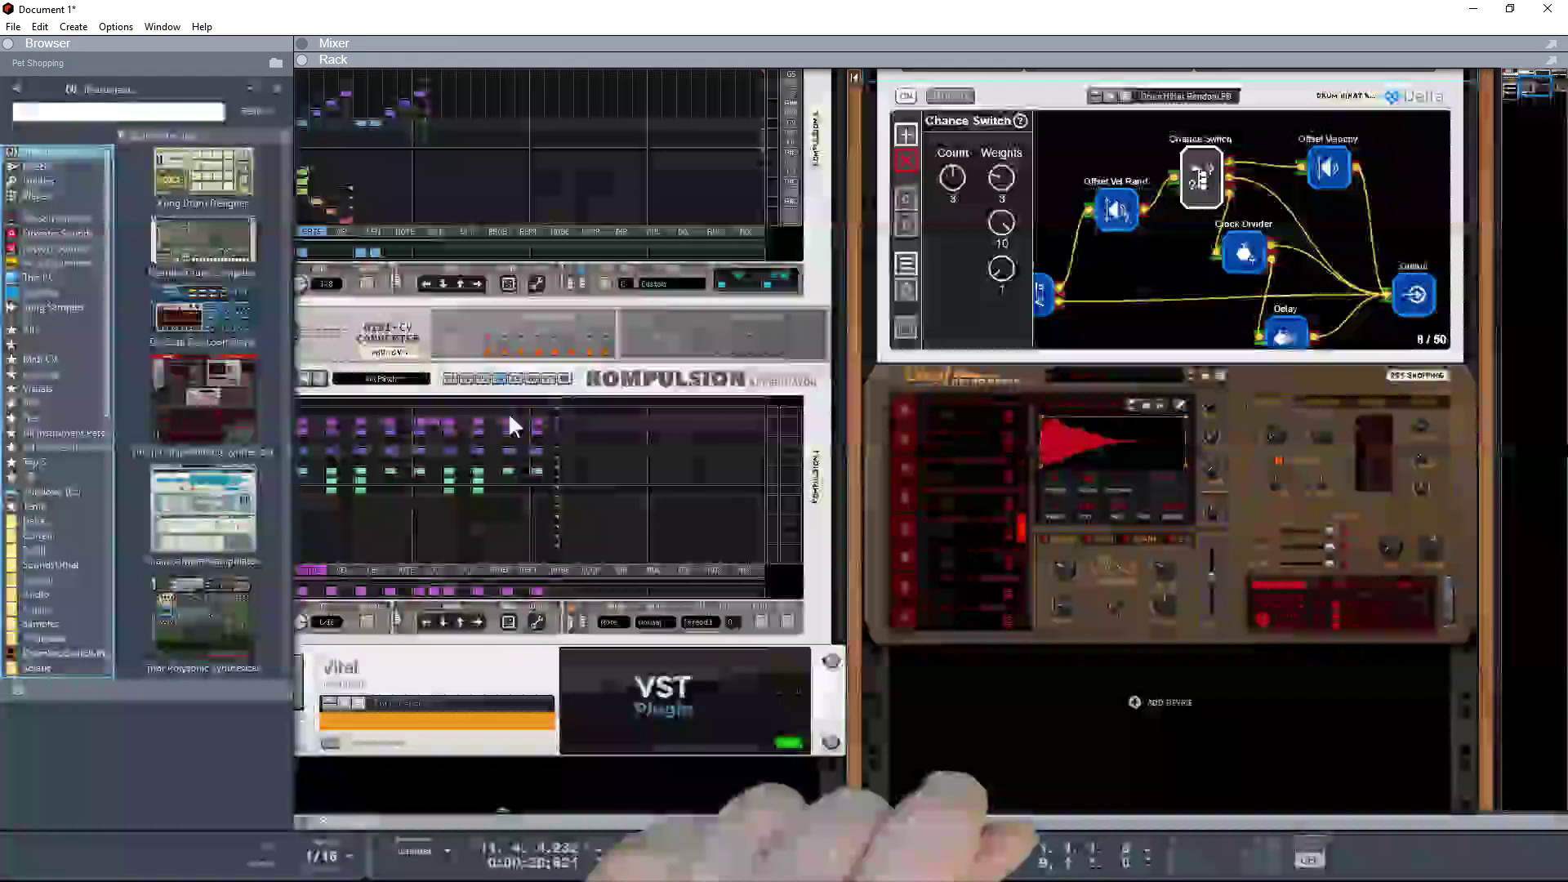
{"action": "left_click", "coordinate": [825, 679]}
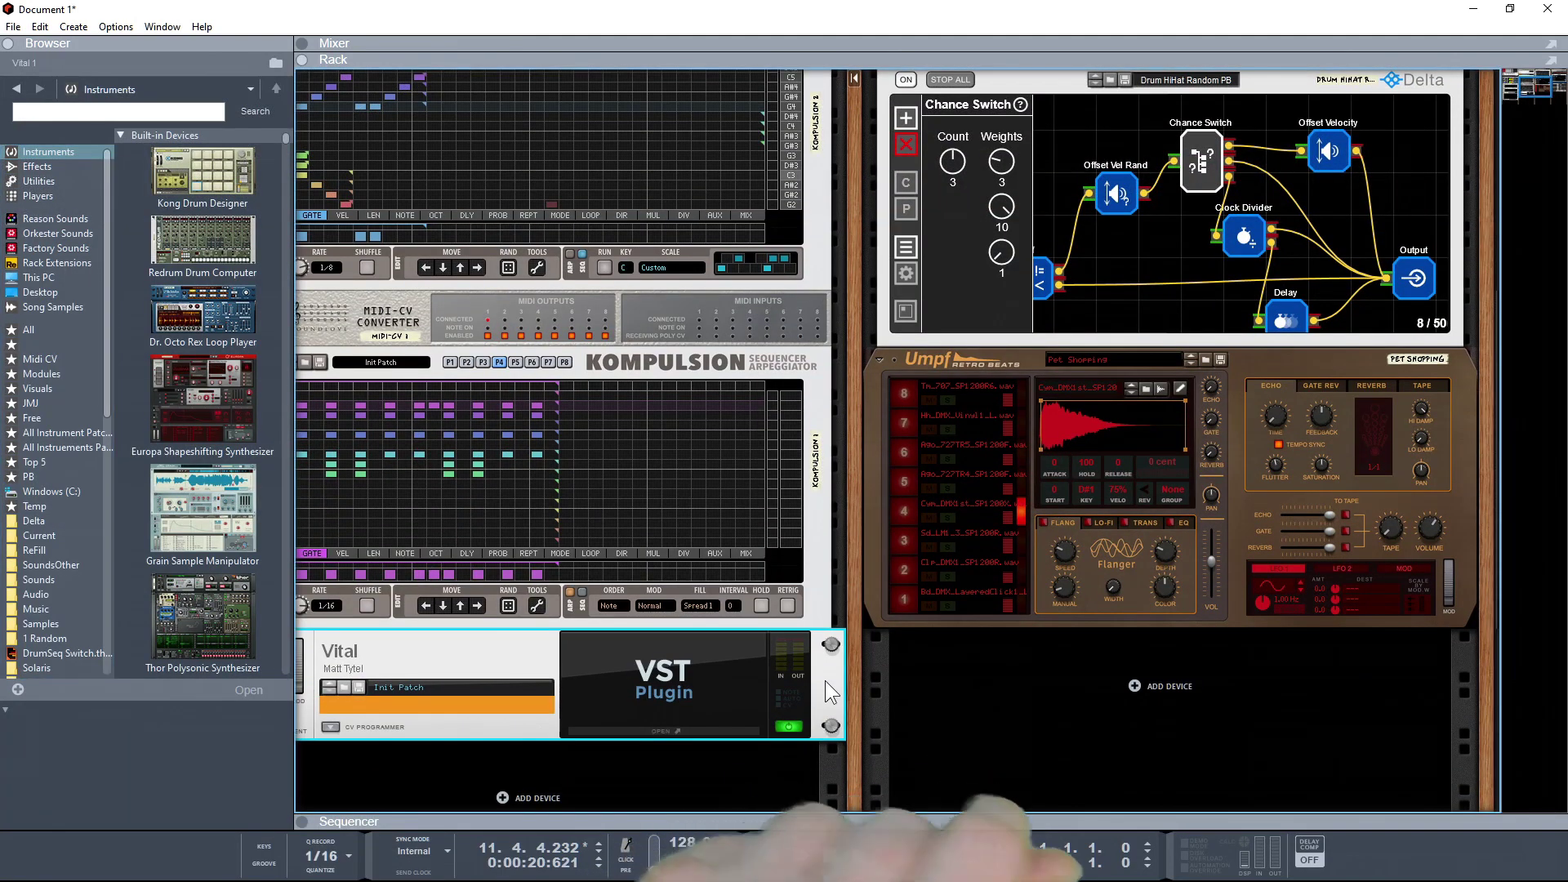
{"action": "left_click", "coordinate": [817, 571], "text": "shift"}
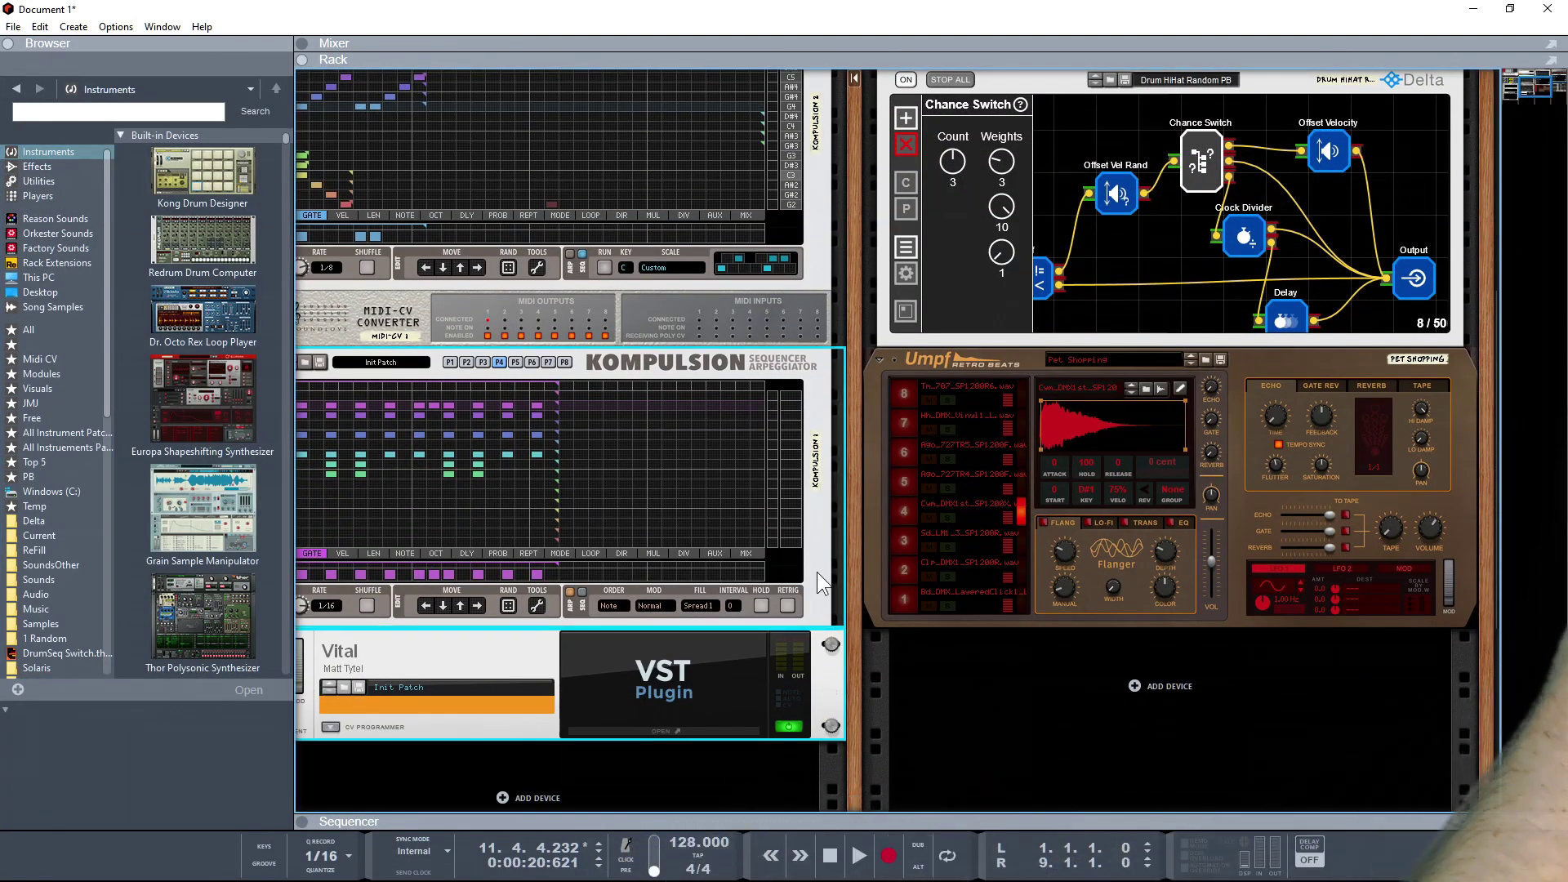
{"action": "left_click", "coordinate": [830, 671]}
{"action": "left_click", "coordinate": [787, 327], "text": "shift"}
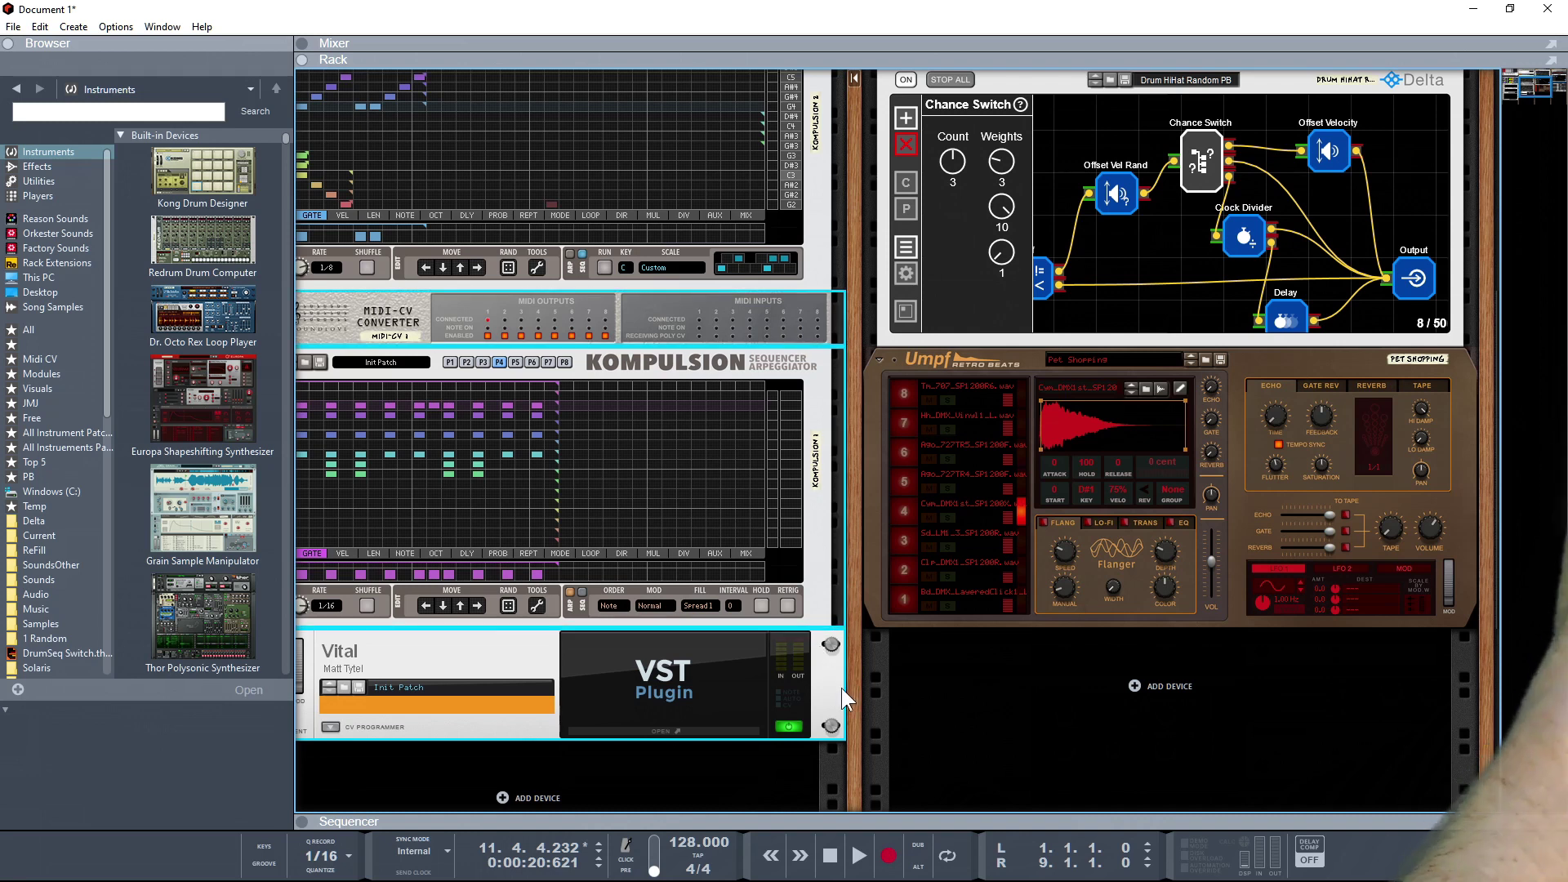
{"action": "left_click_drag", "start_coordinate": [835, 689], "coordinate": [855, 690]}
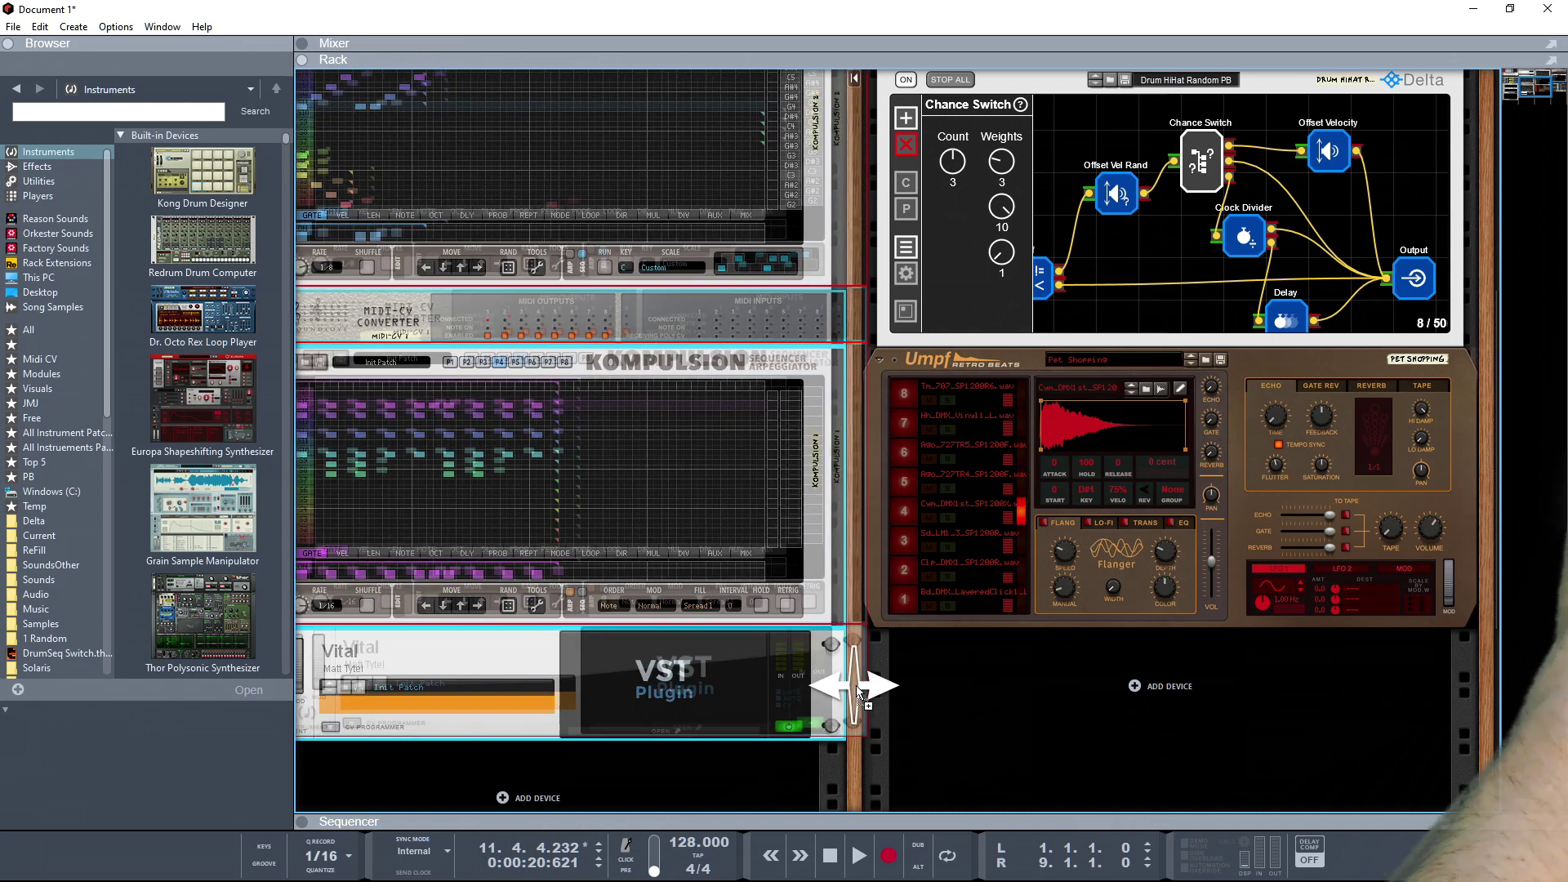
{"action": "left_click_drag", "start_coordinate": [858, 691], "coordinate": [856, 691]}
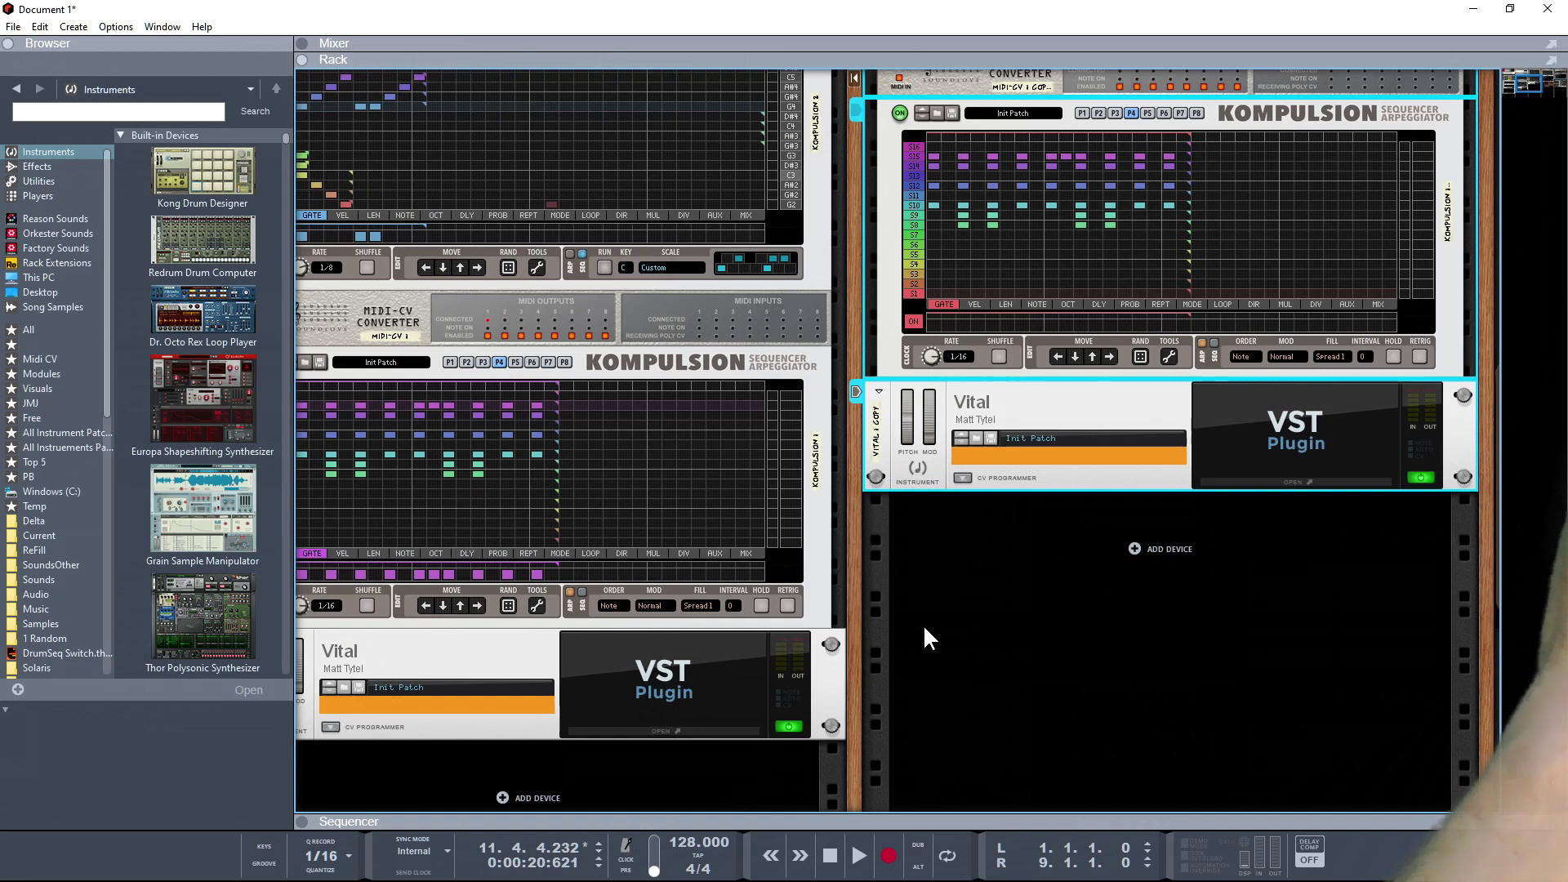
- Reset the copied Vital and the copied Kompulsion directly above it
{"action": "scroll", "coordinate": [923, 624], "scroll_direction": "up", "scroll_amount": 2}
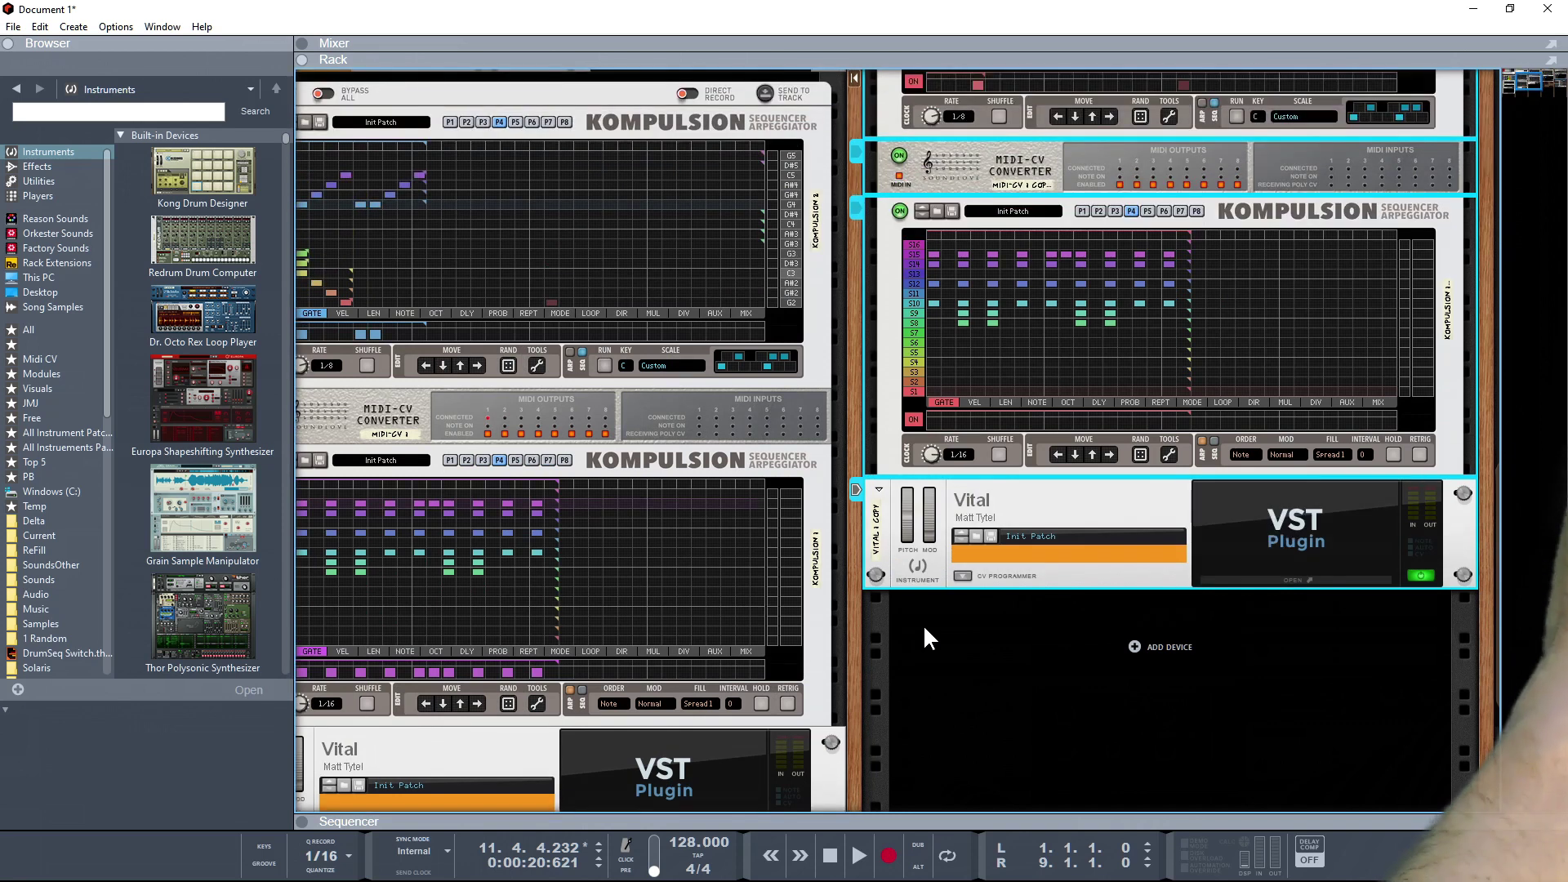
{"action": "left_click", "coordinate": [1024, 510]}
{"action": "right_click", "coordinate": [1024, 509]}
{"action": "left_click", "coordinate": [1046, 500]}
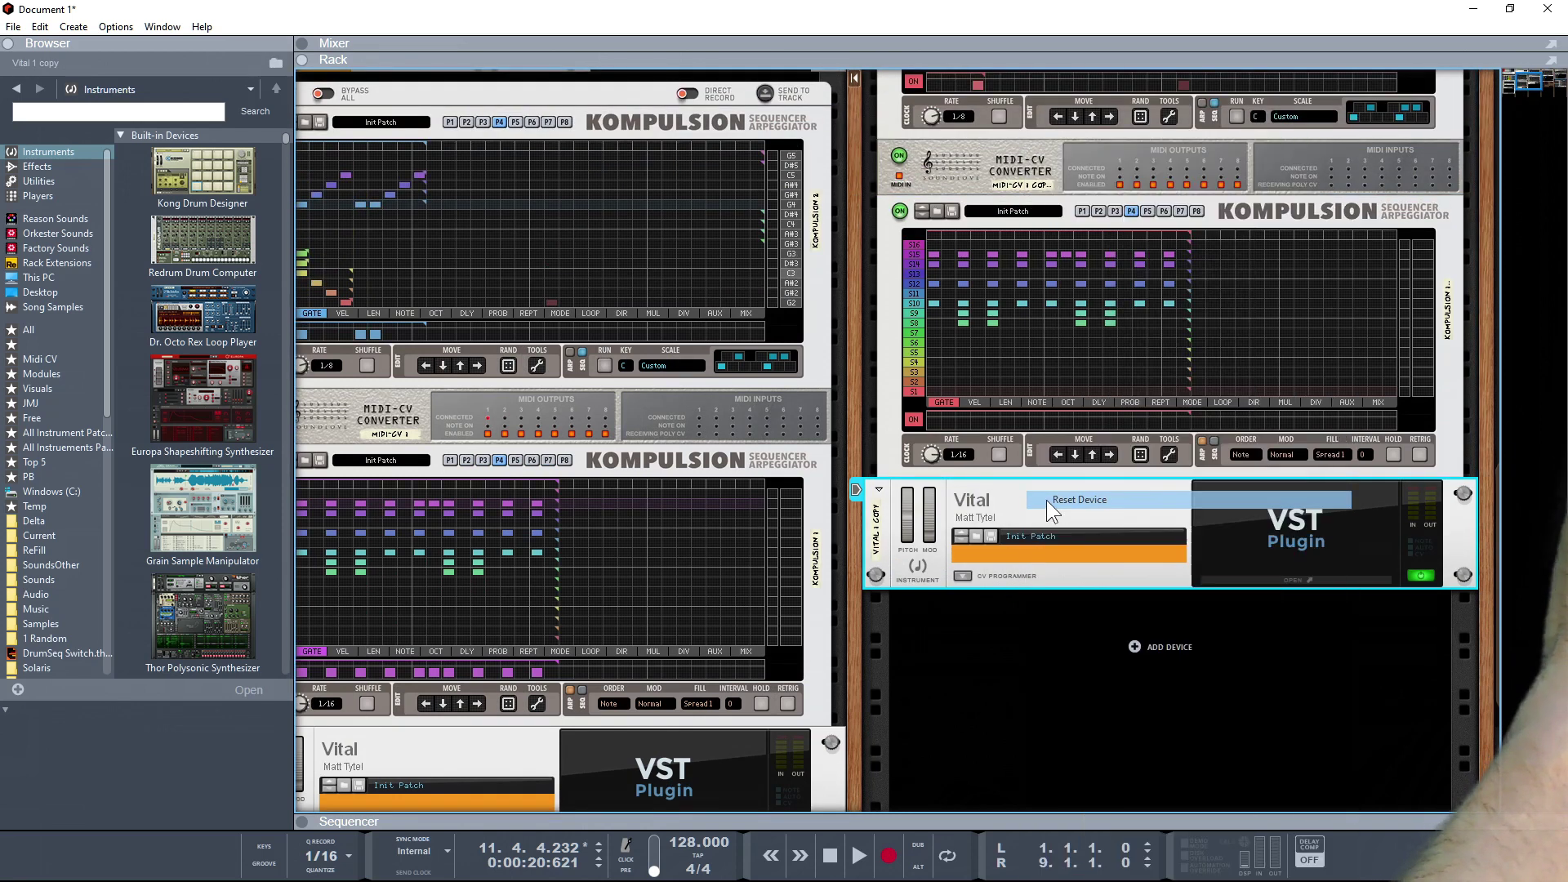
{"action": "left_click", "coordinate": [896, 379]}
{"action": "right_click", "coordinate": [895, 379]}
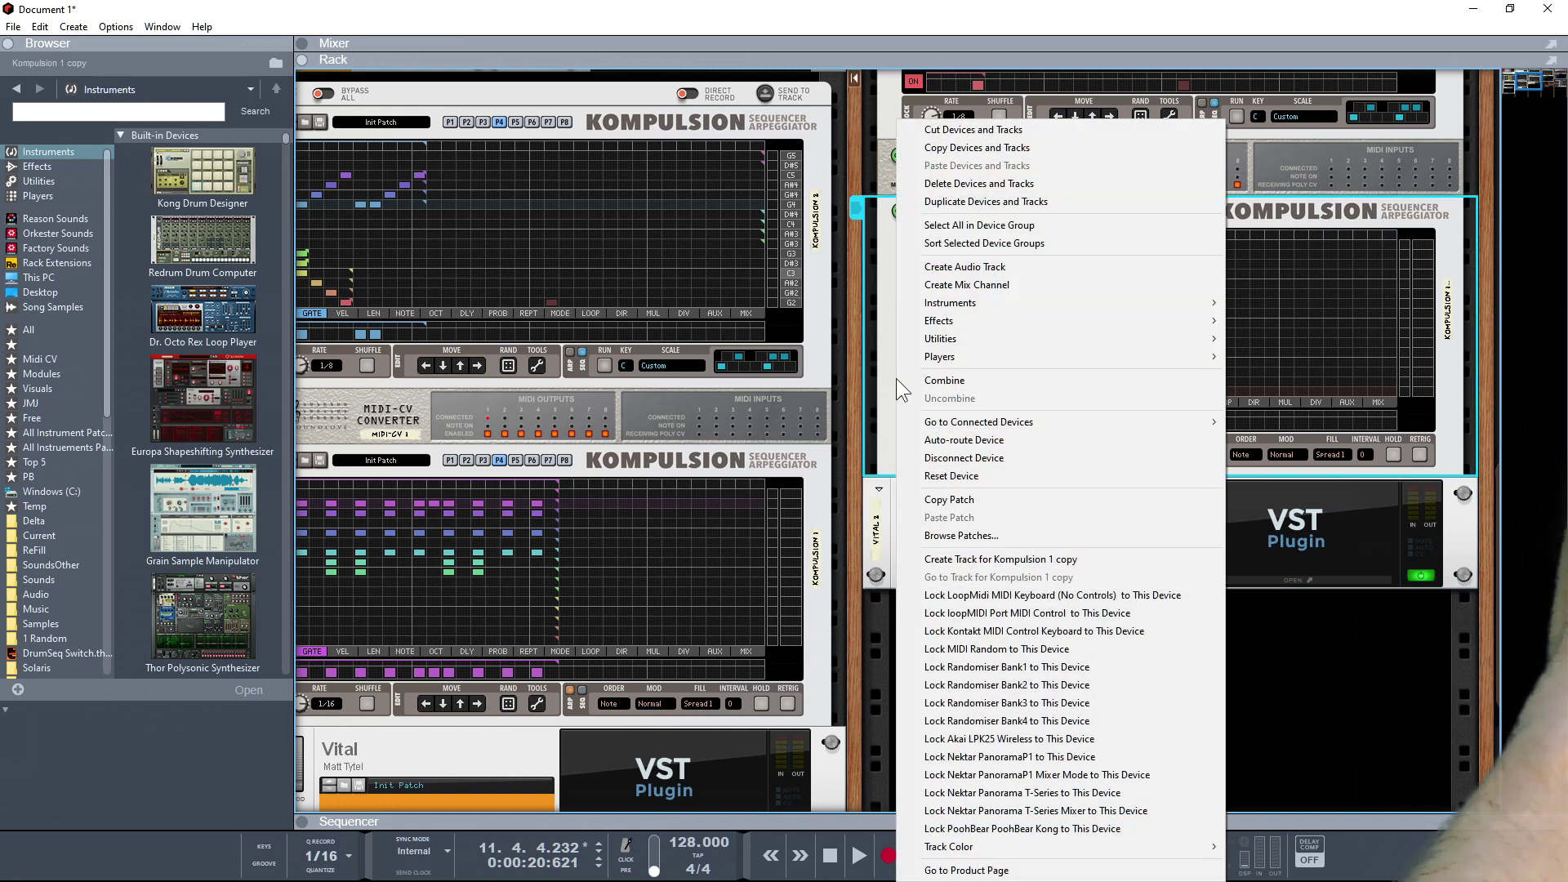
{"action": "left_click", "coordinate": [923, 476]}
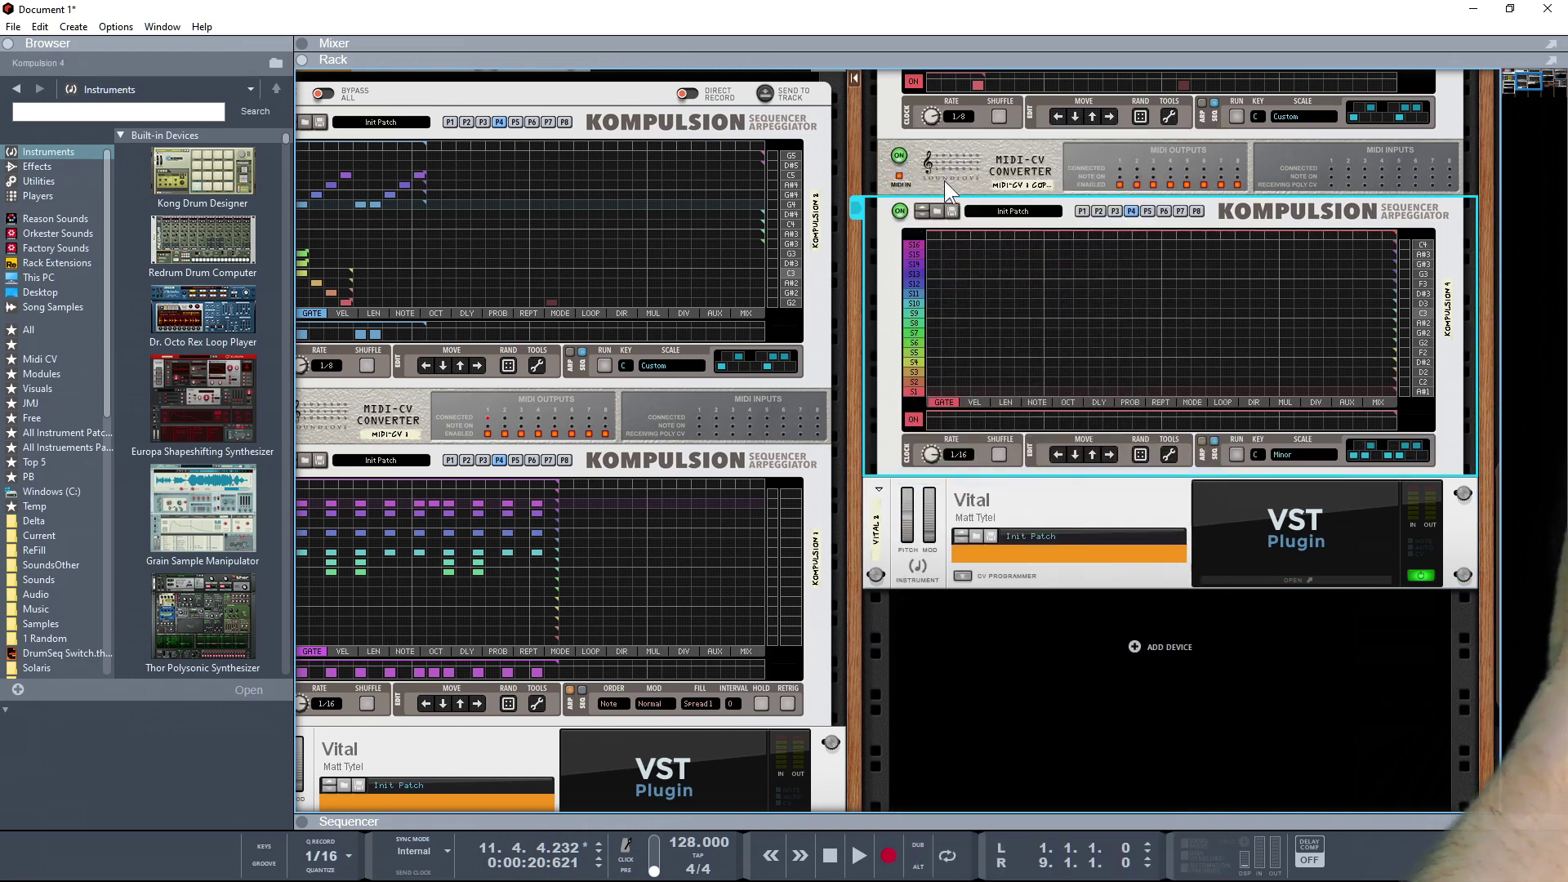
- Delete the copied Kompulsion that sits above the copied MIDI-CV Converter
{"action": "scroll", "coordinate": [946, 179], "scroll_direction": "up", "scroll_amount": 4}
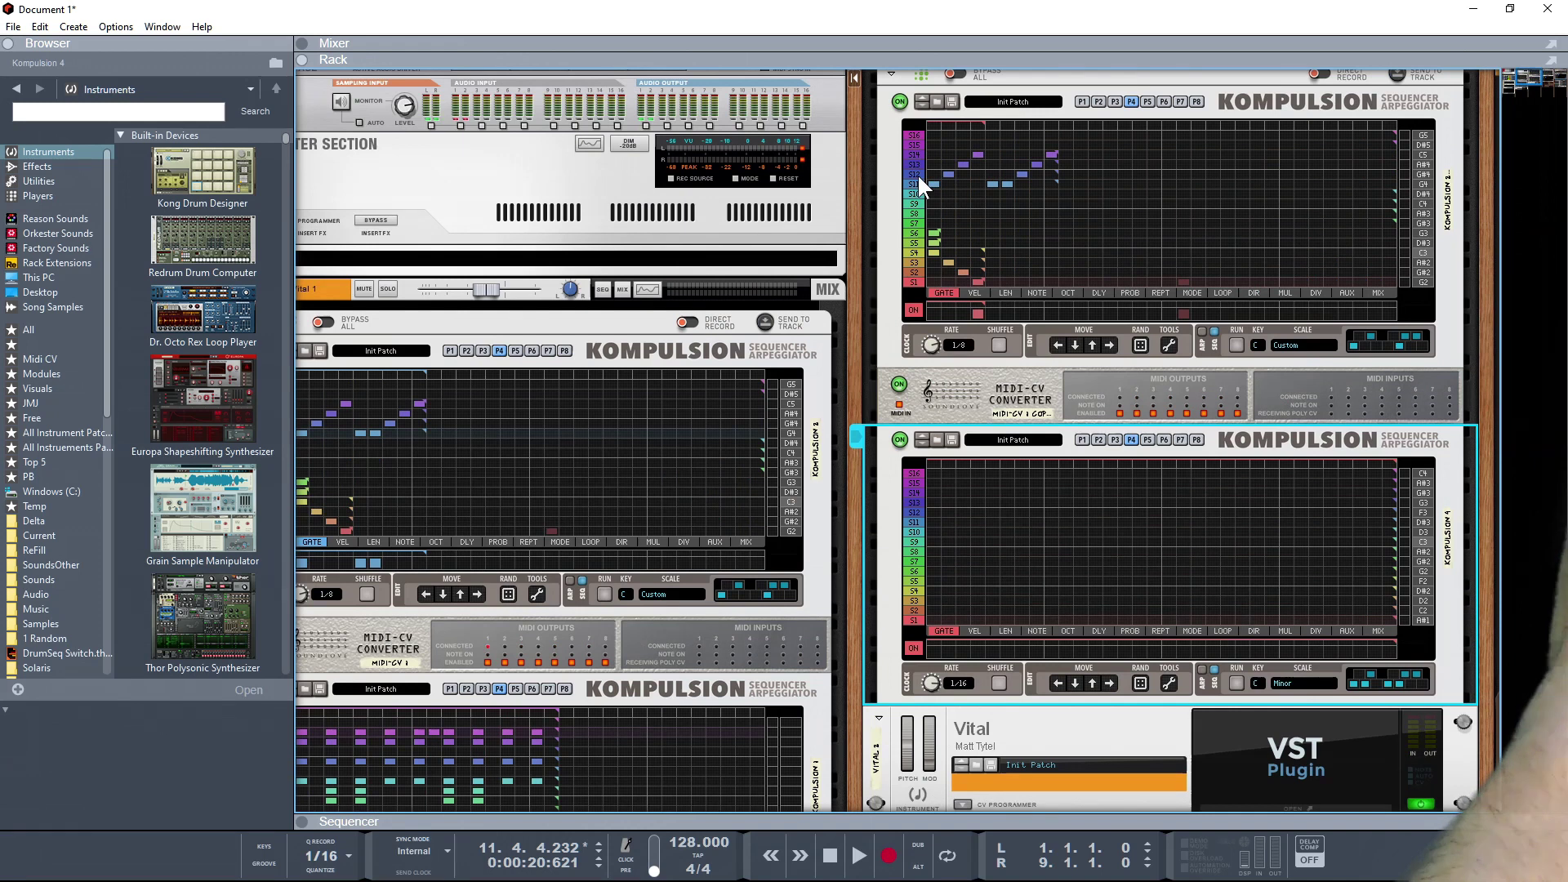
{"action": "left_click", "coordinate": [892, 178]}
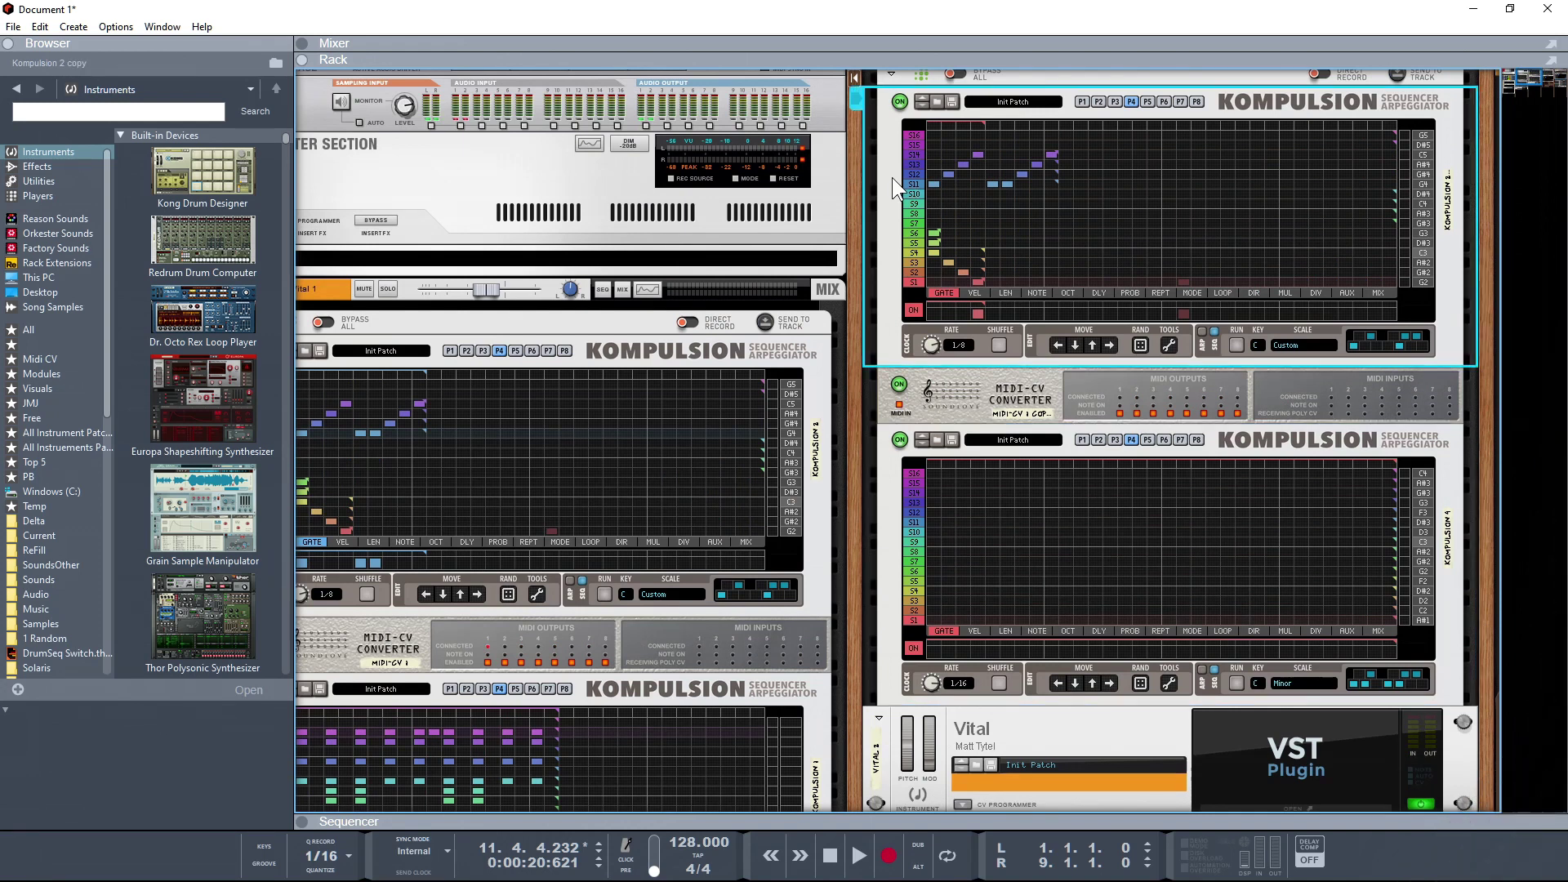
{"action": "key", "text": "Delete"}
{"action": "key", "text": "Return"}
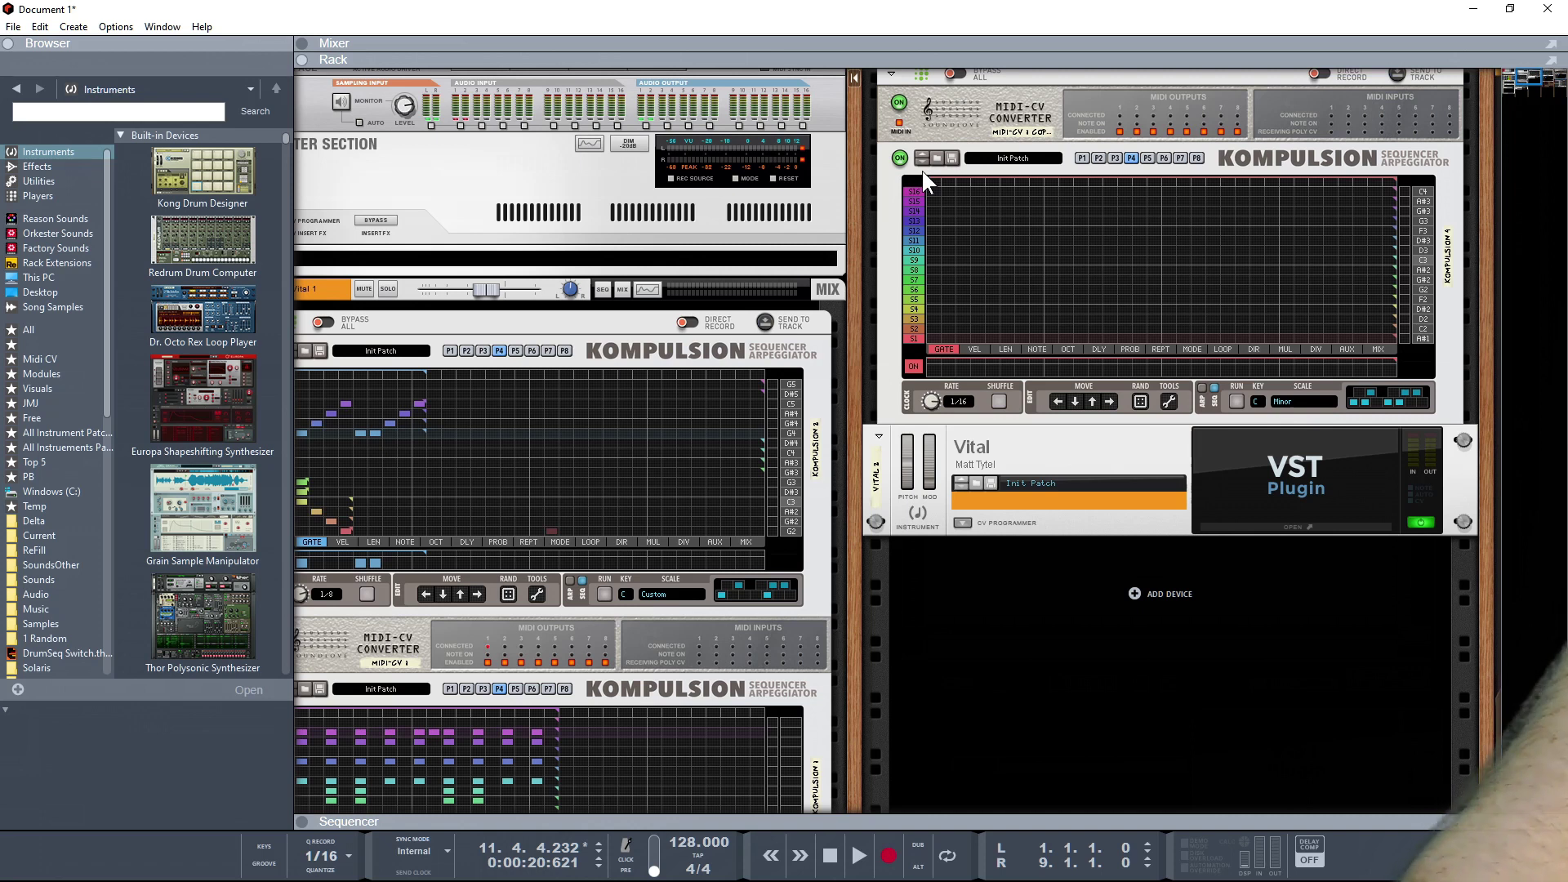
- Cable the original MIDI-CV Converter's Gate and Note outputs 2 to Gate and Note inputs 1 of the copied converter
{"action": "key", "text": "Tab"}
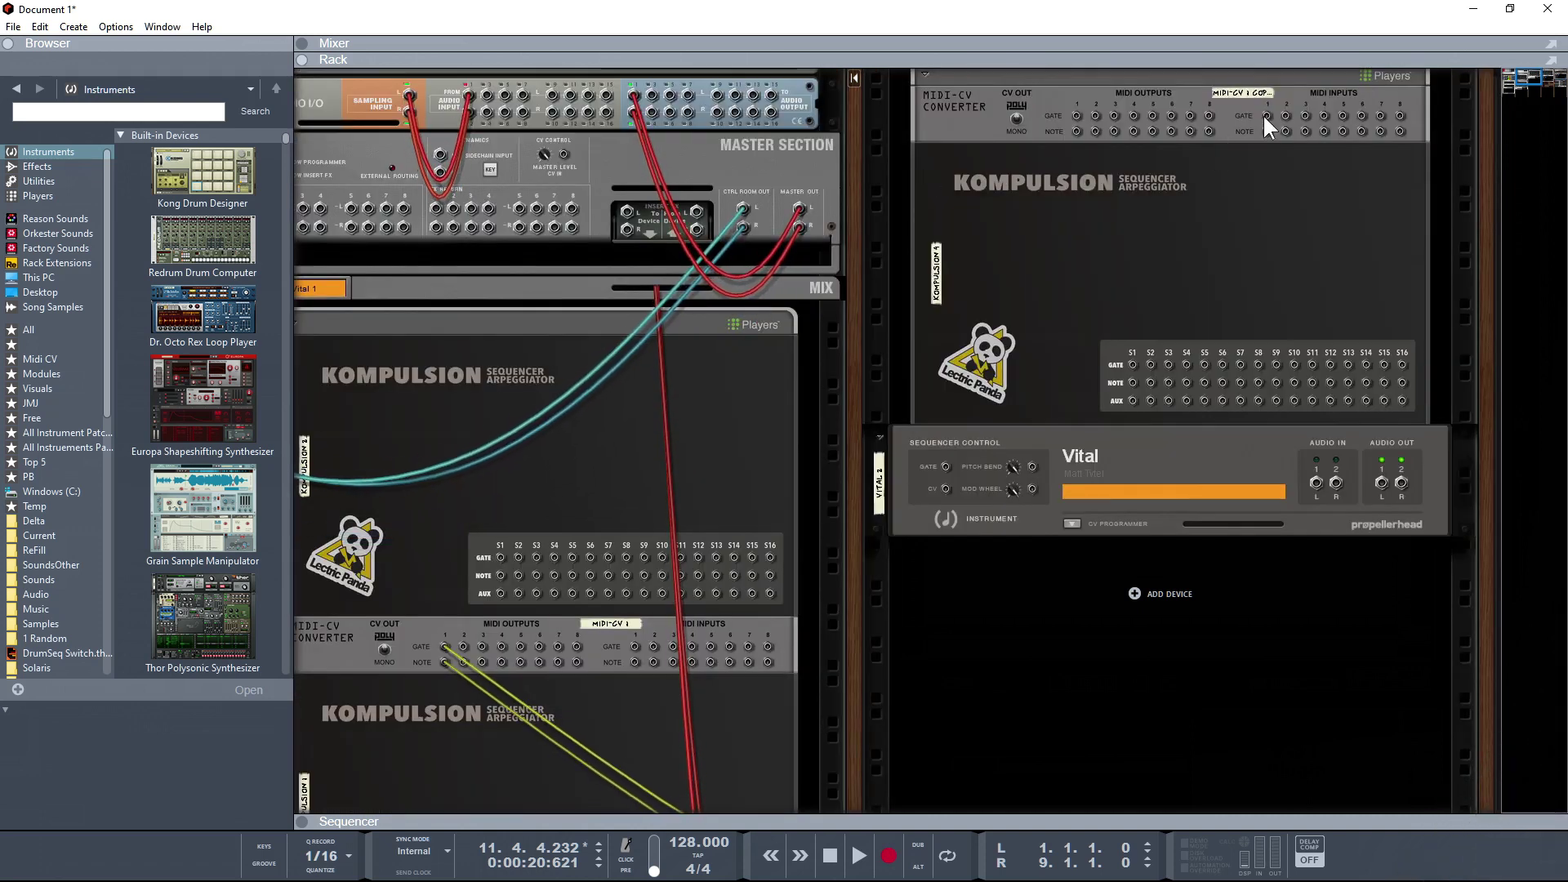
{"action": "mouse_move", "coordinate": [1266, 116]}
{"action": "left_mouse_down"}
{"action": "mouse_move", "coordinate": [1076, 322]}
{"action": "mouse_move", "coordinate": [701, 576]}
{"action": "mouse_move", "coordinate": [467, 669]}
{"action": "mouse_move", "coordinate": [464, 645]}
{"action": "mouse_move", "coordinate": [507, 694]}
{"action": "mouse_move", "coordinate": [939, 408]}
{"action": "mouse_move", "coordinate": [1267, 130]}
{"action": "left_mouse_up"}
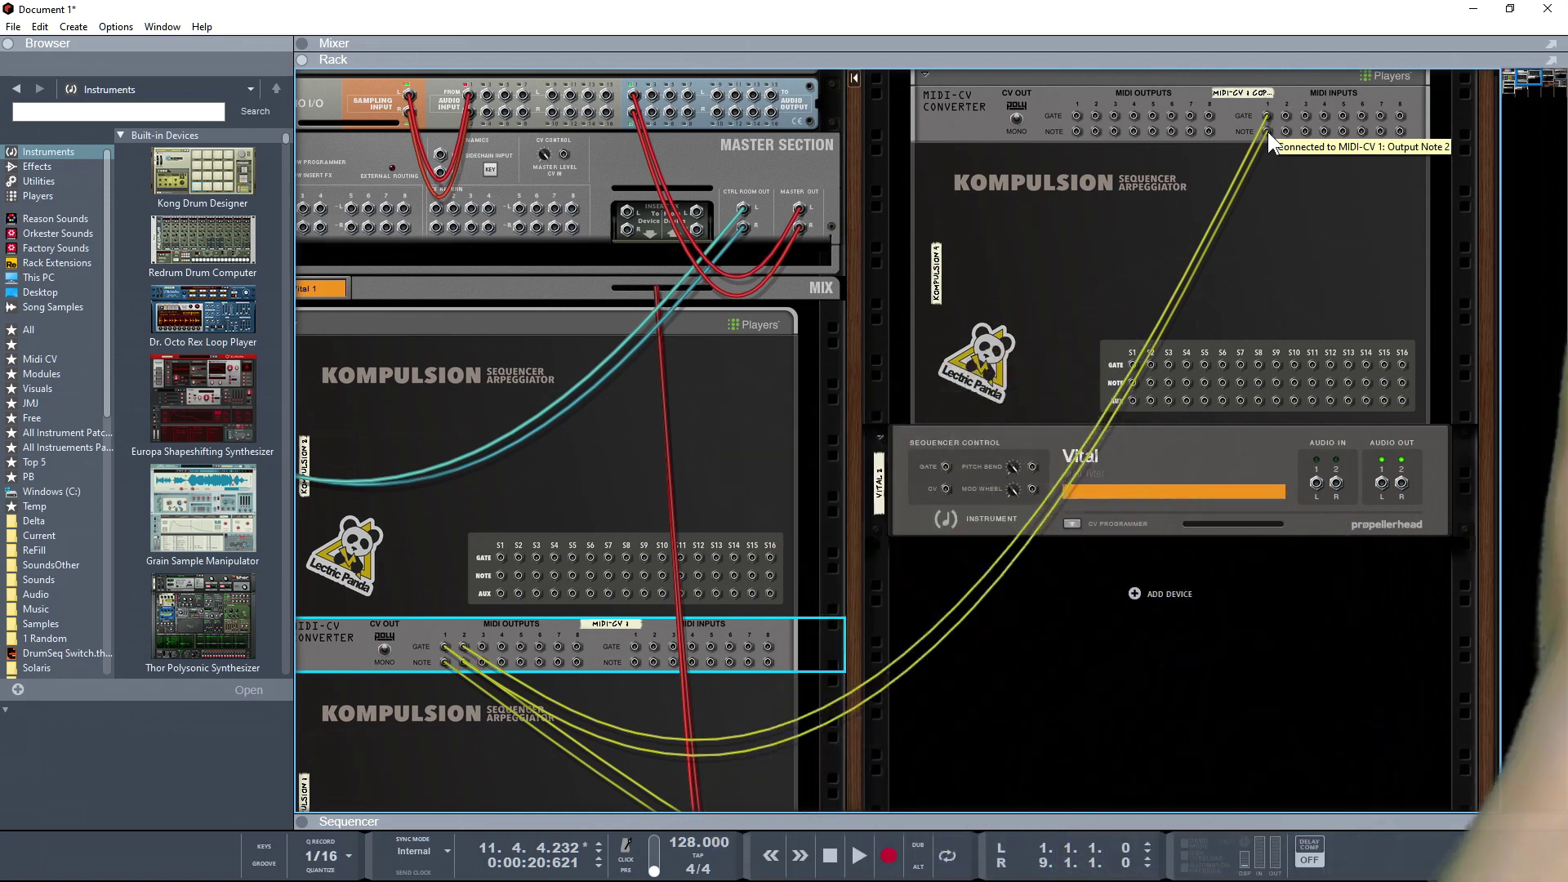
{"action": "key", "text": "Tab"}
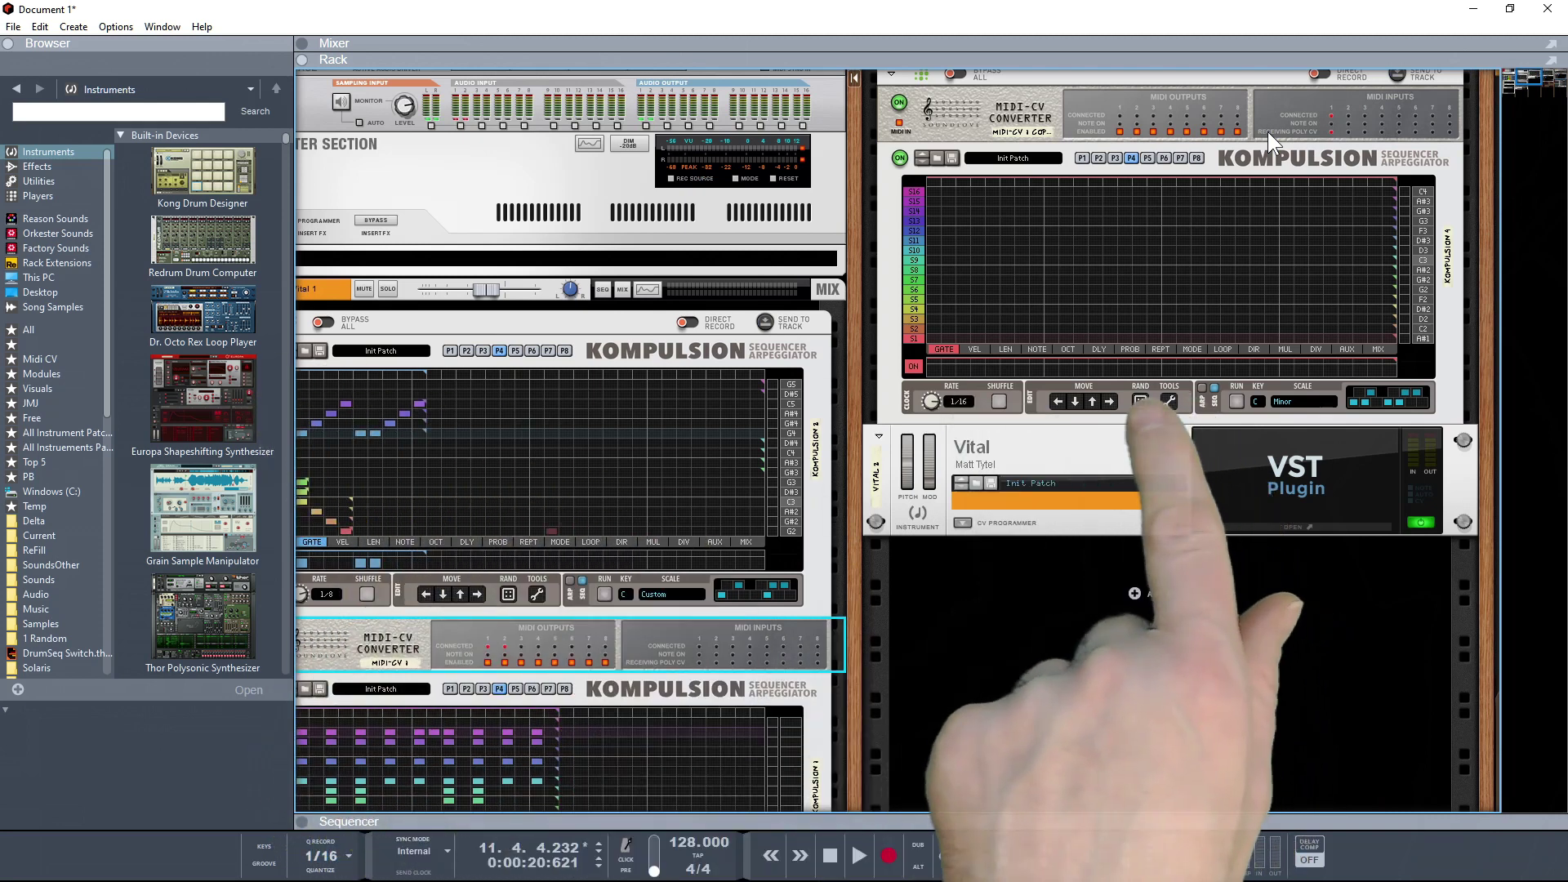
- Switch the reset Kompulsion to arpeggiator mode with Spread 1 fill, and place a gate on step 1 of S9
{"action": "left_click", "coordinate": [1203, 388]}
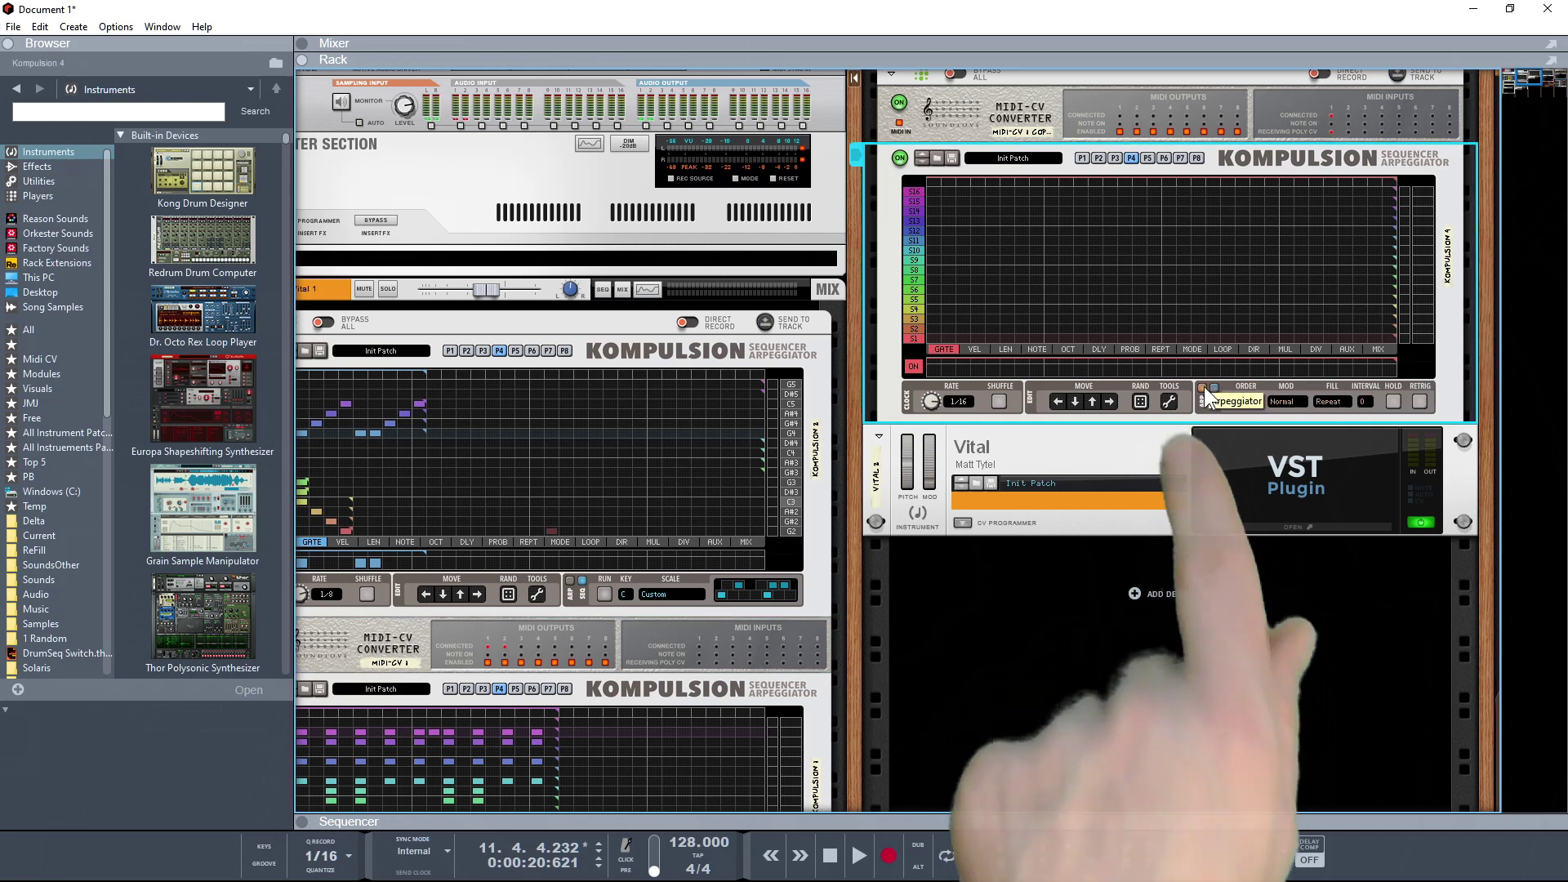
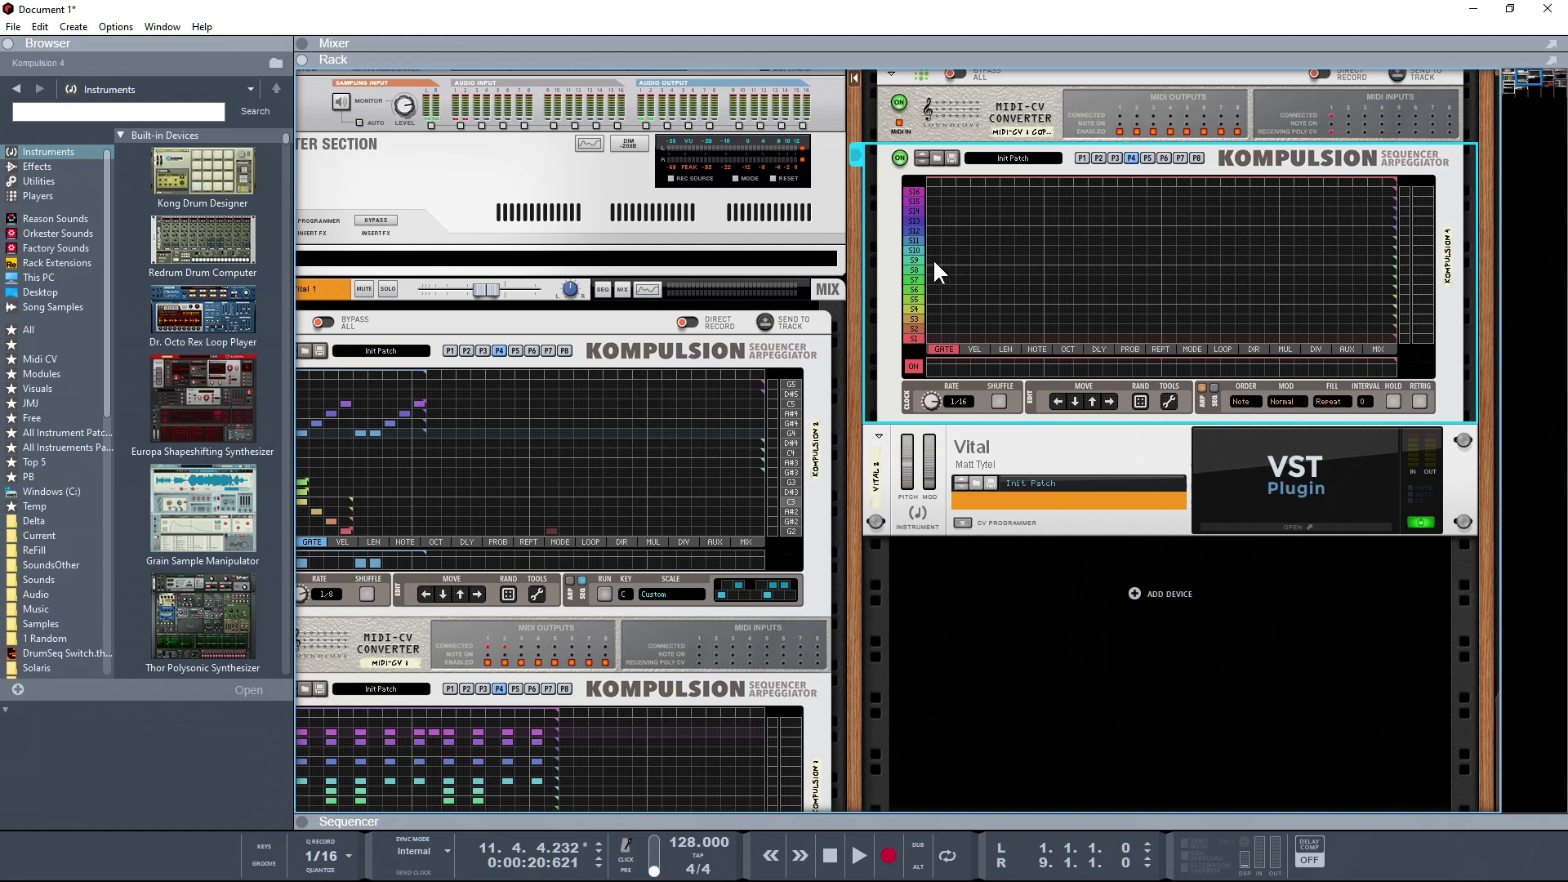
{"action": "right_click", "coordinate": [1241, 473]}
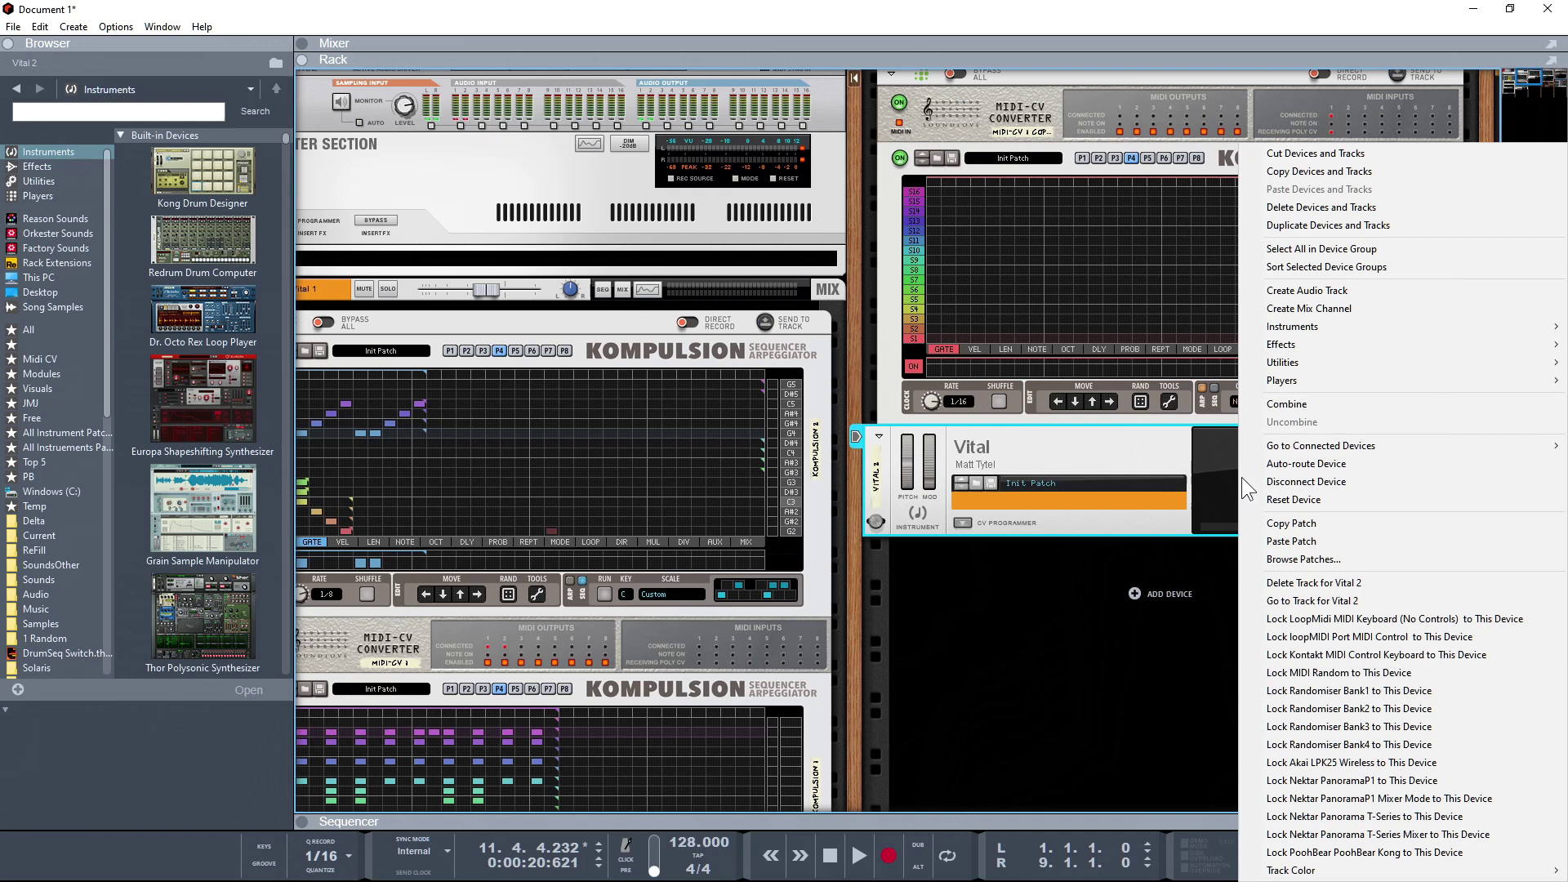
{"action": "left_click", "coordinate": [938, 256]}
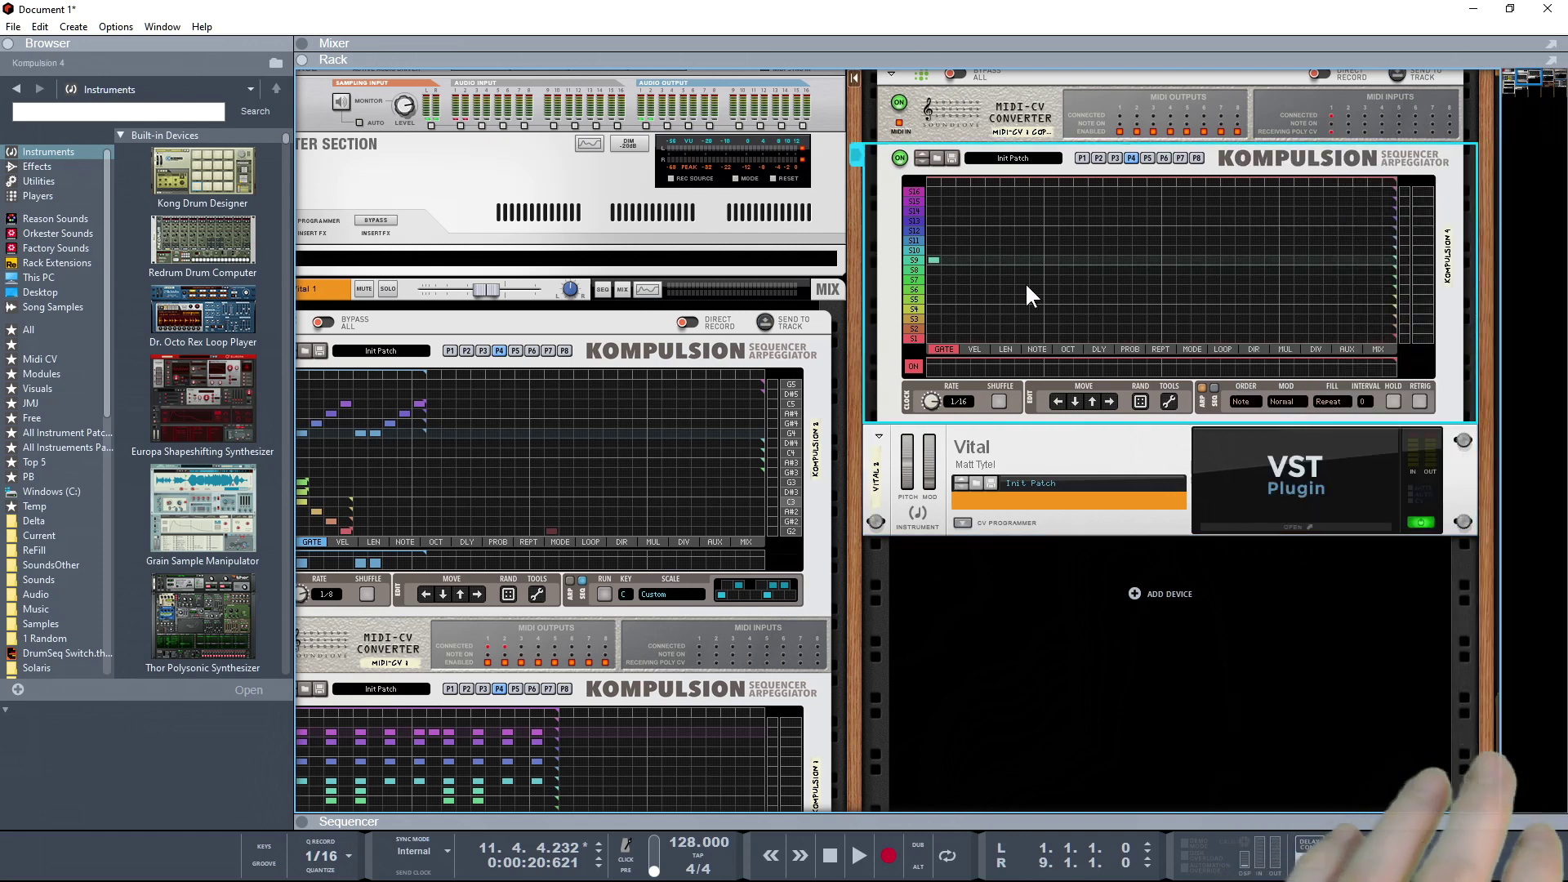
{"action": "left_click", "coordinate": [1326, 402]}
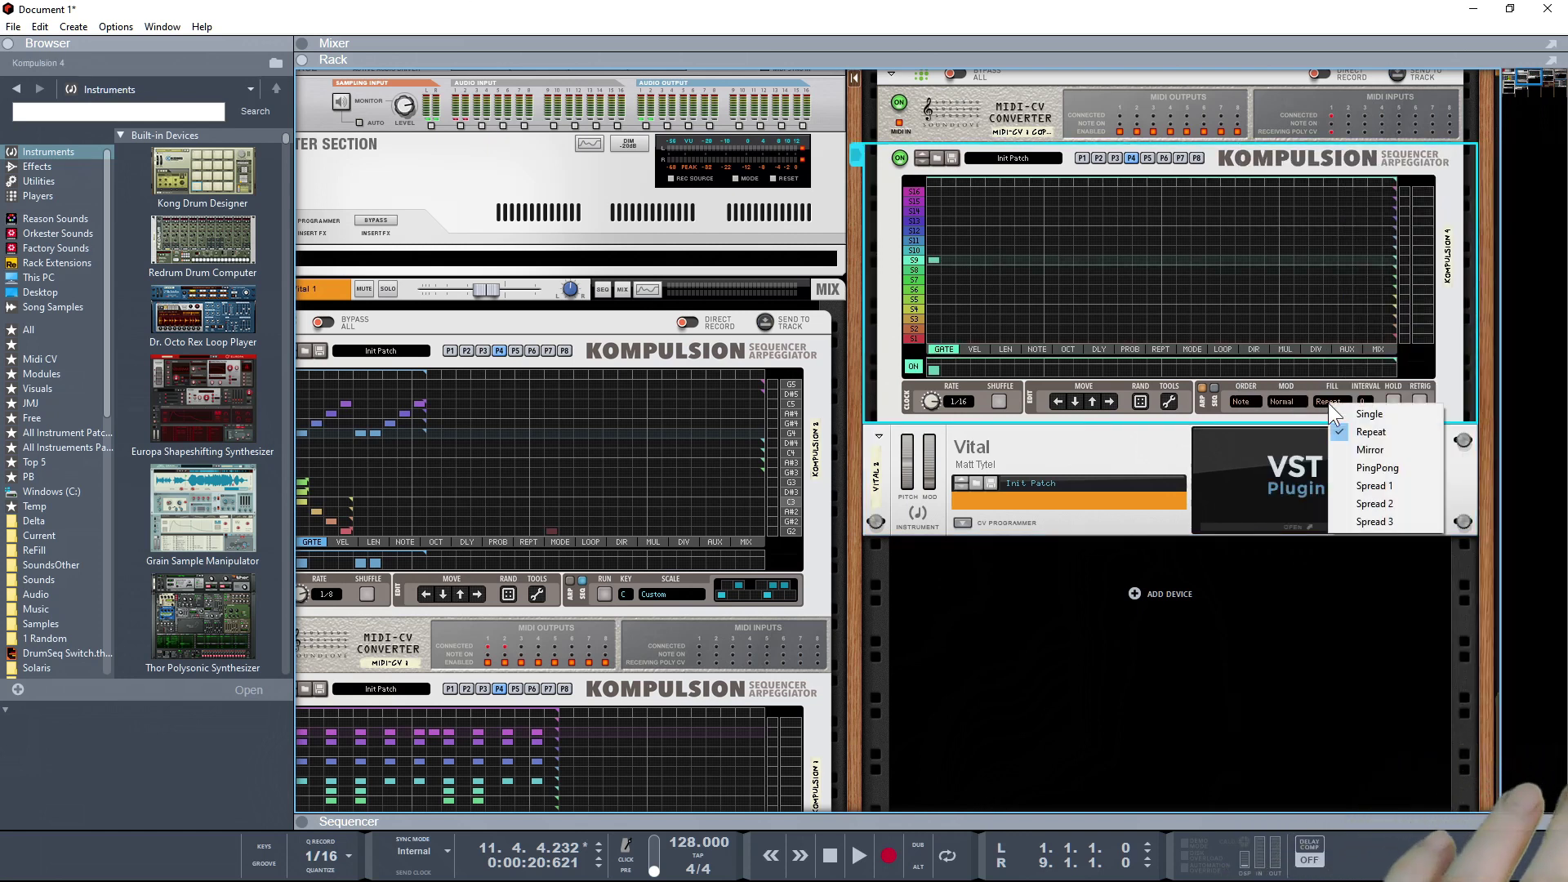
{"action": "left_click", "coordinate": [1354, 484]}
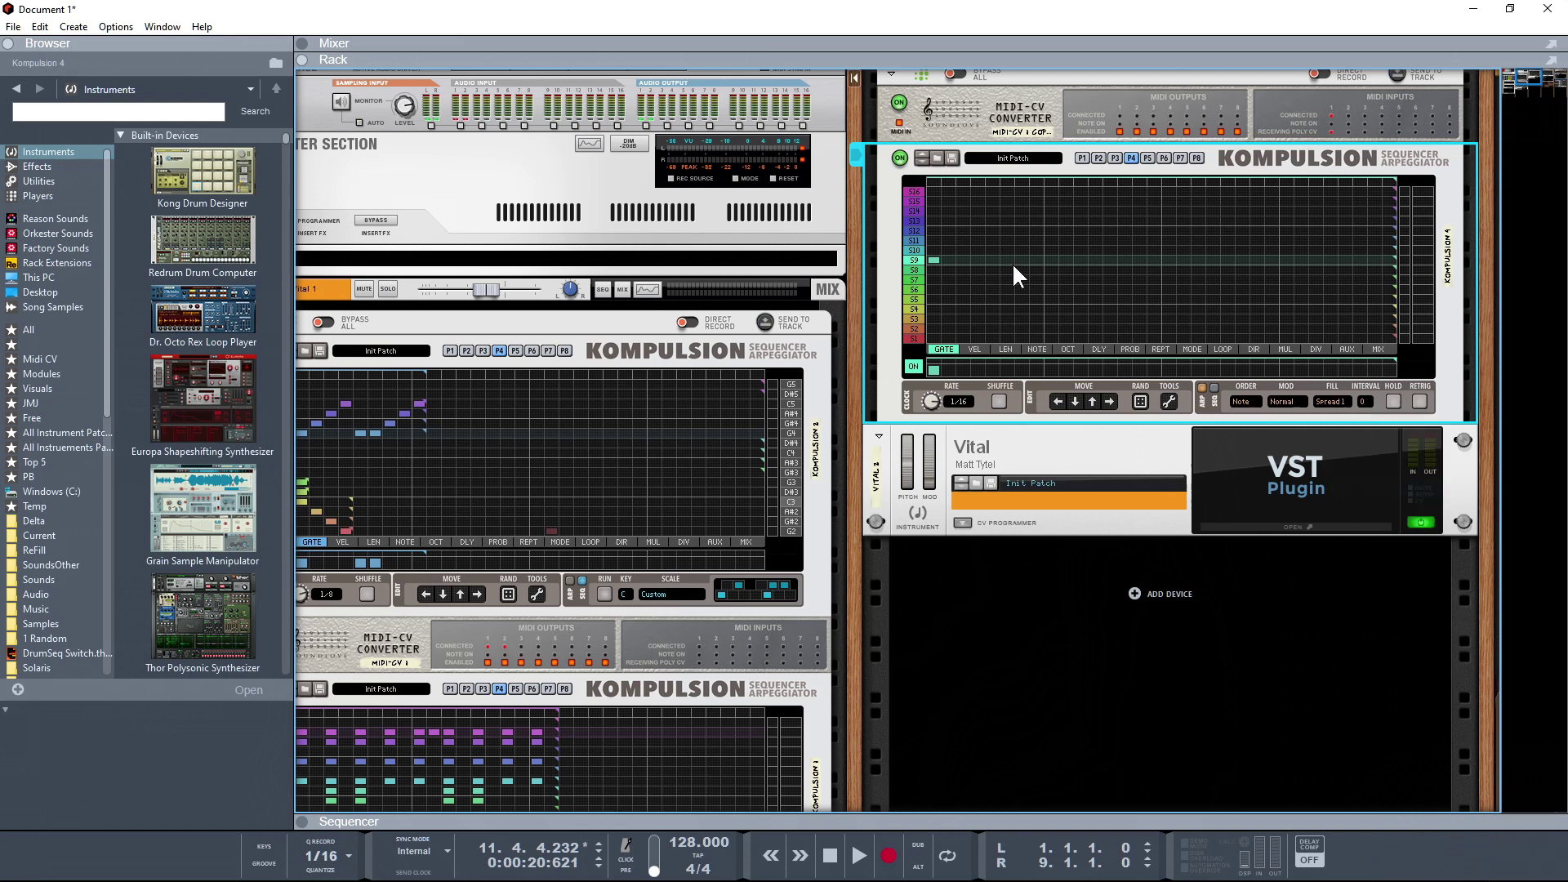
- Shorten the loop to 18 steps and add gates on S9 steps 3 and 5, S11 step 7 and S13 step 9
{"action": "left_click", "coordinate": [964, 260]}
{"action": "left_click", "coordinate": [1182, 184]}
{"action": "left_click", "coordinate": [993, 260]}
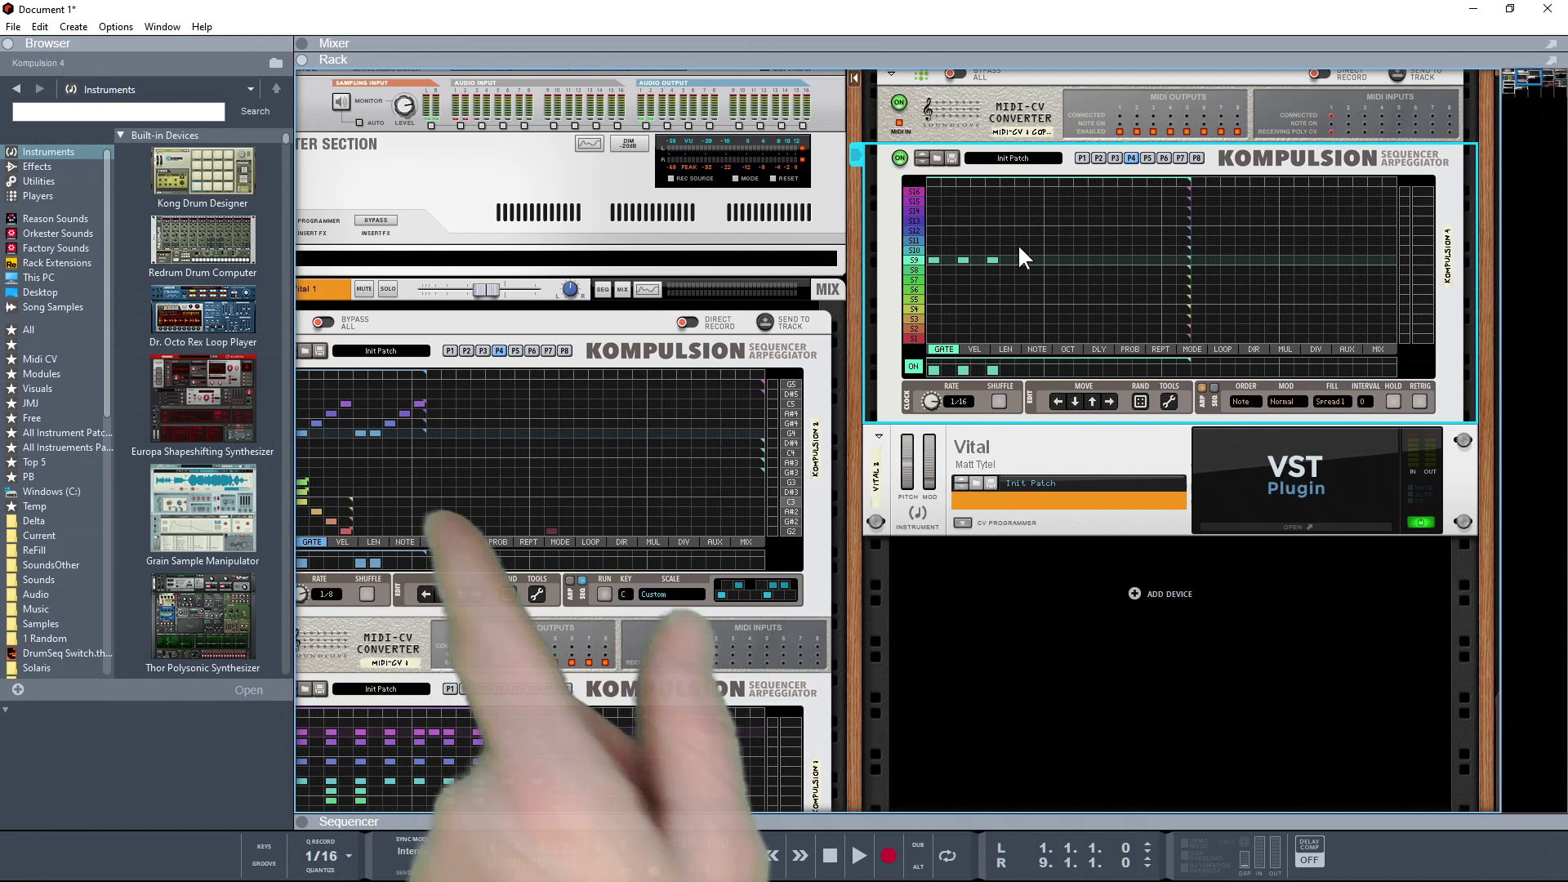
{"action": "left_click", "coordinate": [1021, 240]}
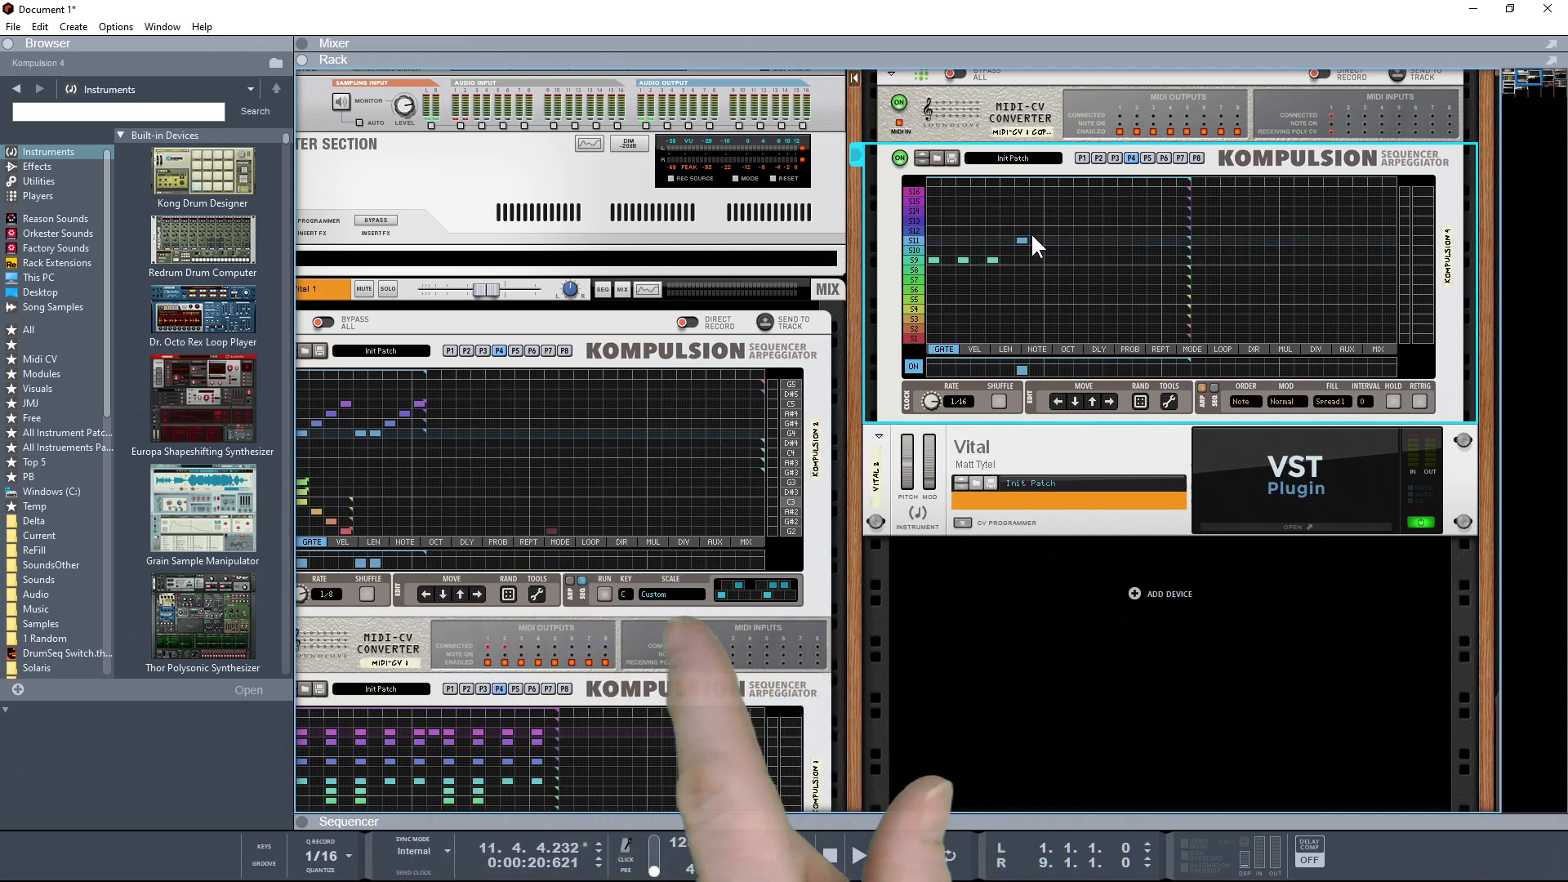
{"action": "left_click", "coordinate": [1049, 222]}
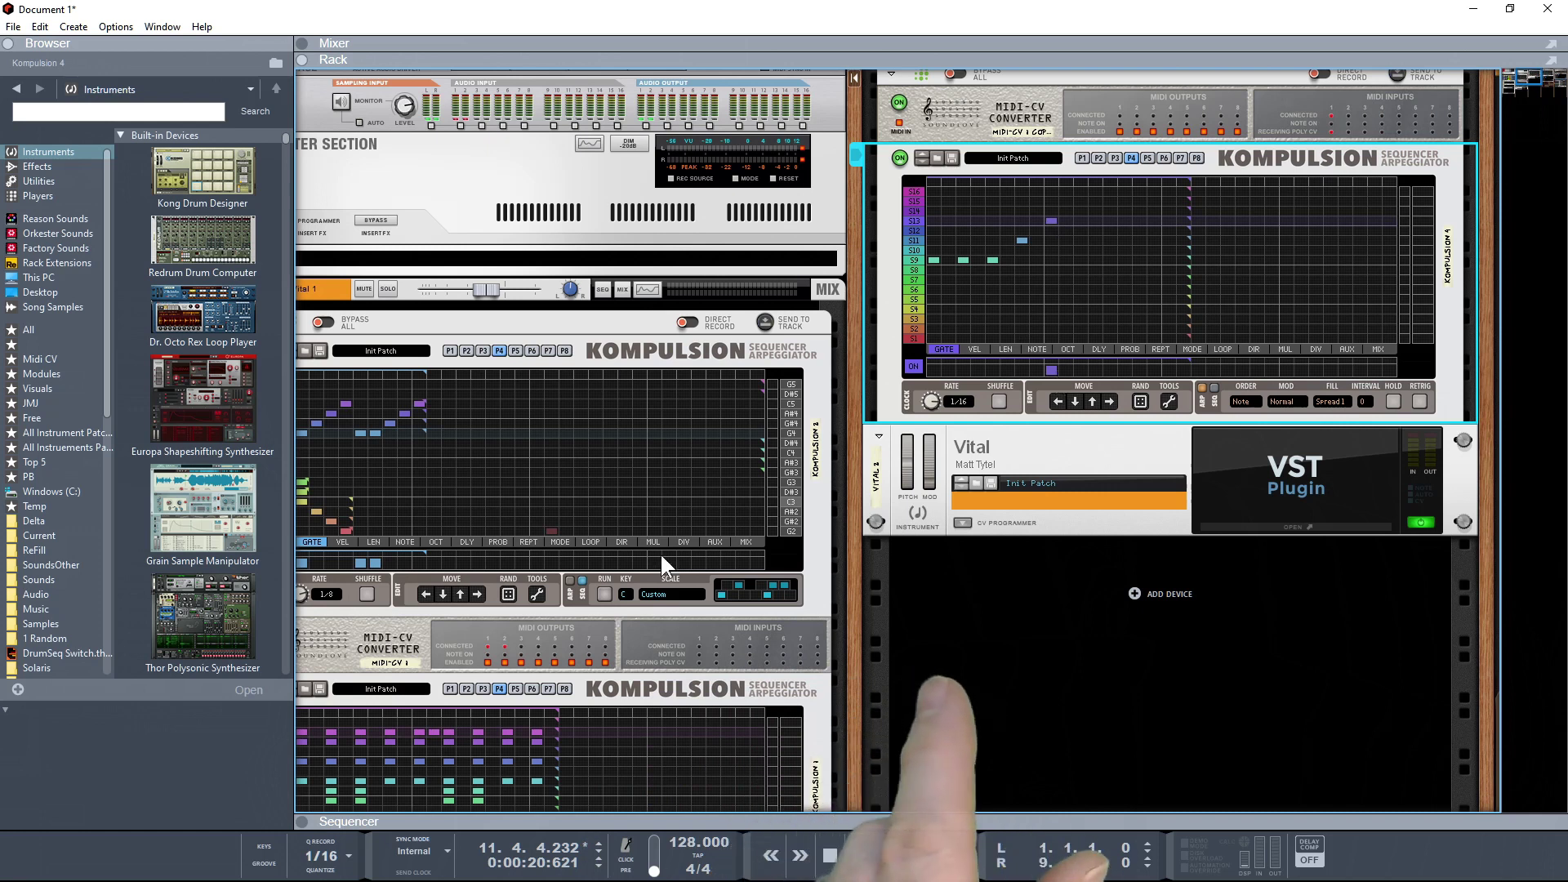
- Audition the main Kompulsion sequence briefly and route the copied Vital's audio output to a new mix channel
{"action": "left_click", "coordinate": [605, 591]}
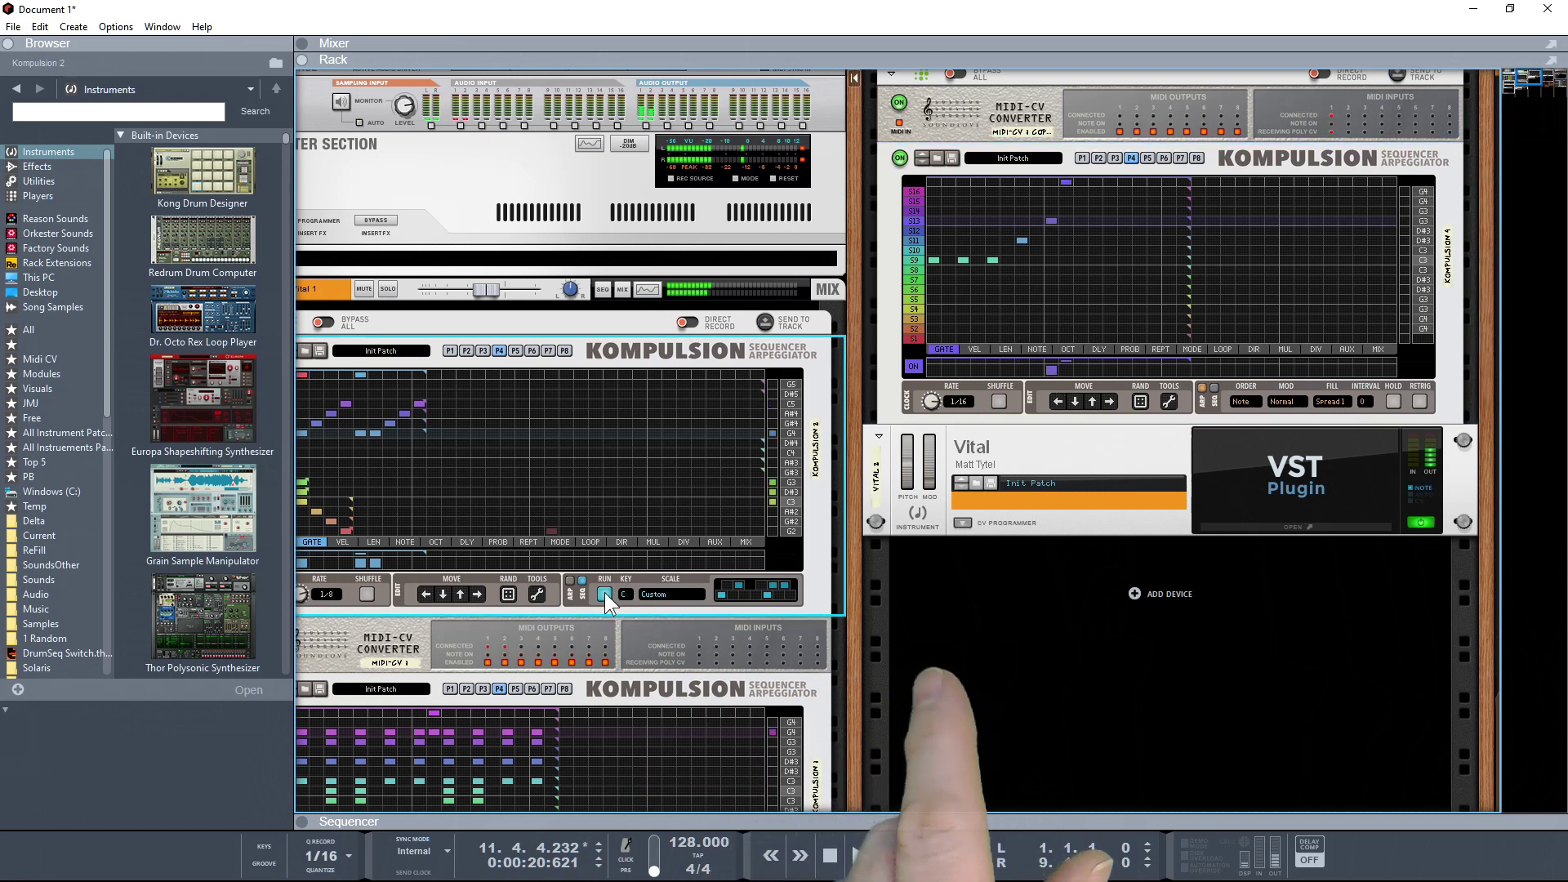
{"action": "left_click", "coordinate": [604, 592]}
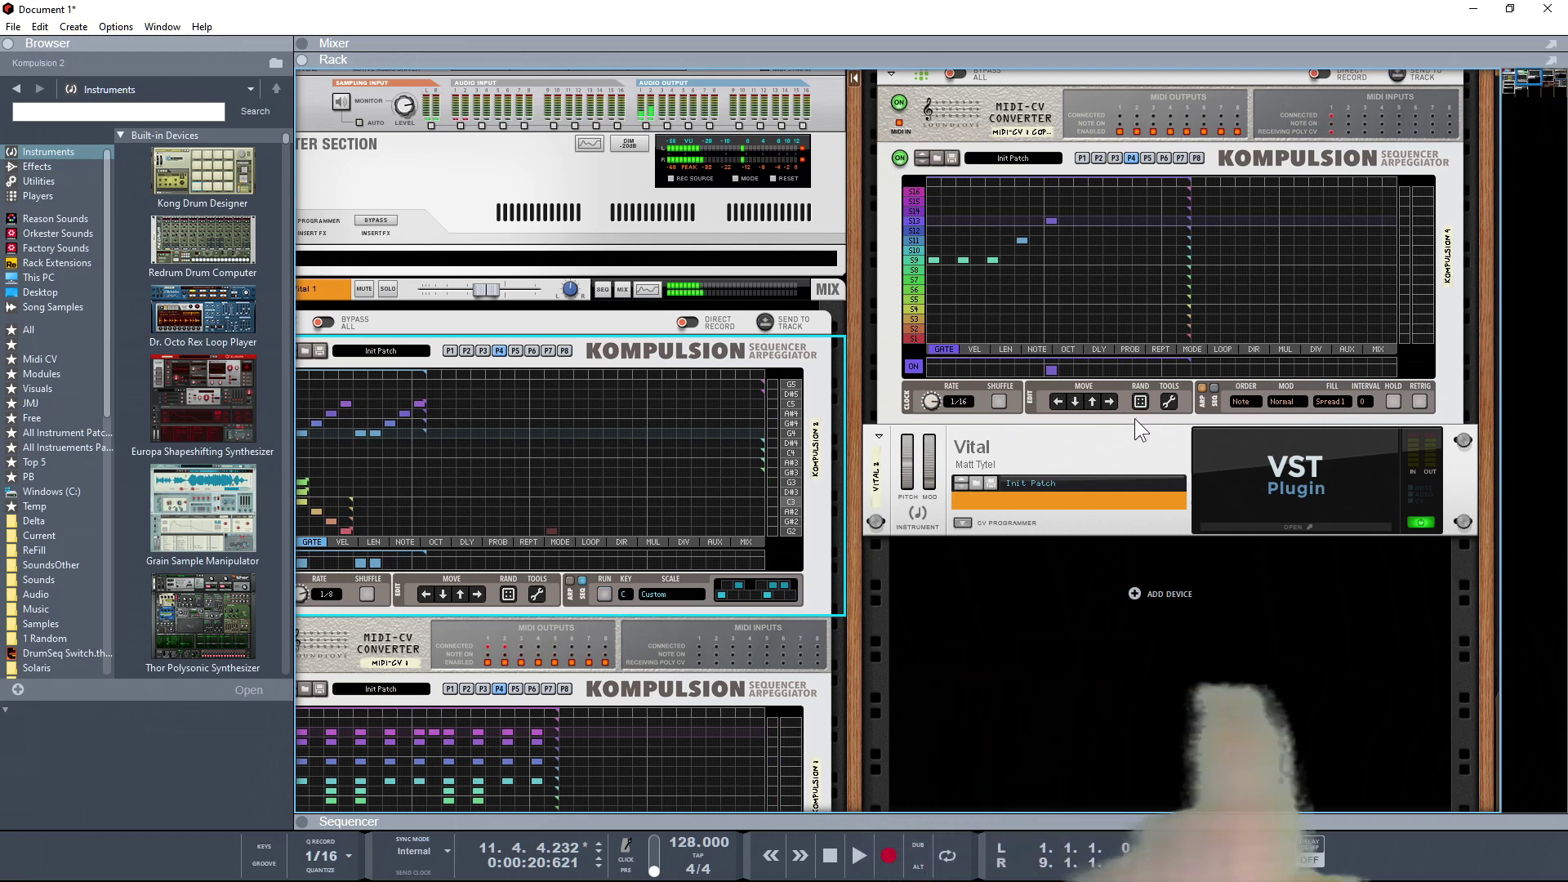
{"action": "left_click", "coordinate": [1163, 434]}
{"action": "key", "text": "Tab"}
{"action": "left_click", "coordinate": [1382, 485]}
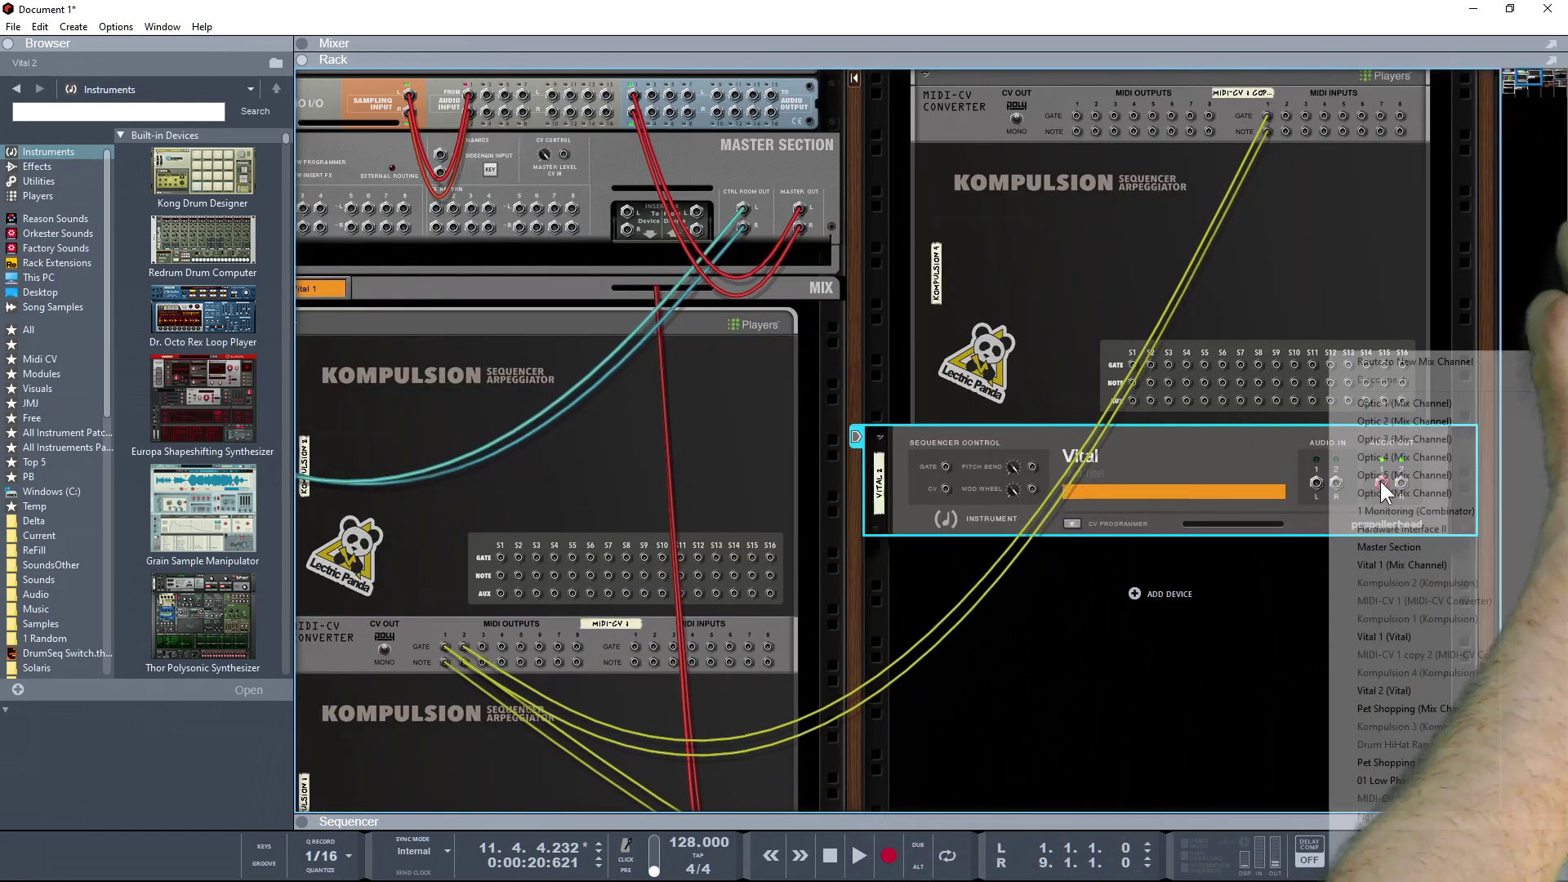
{"action": "left_click", "coordinate": [1384, 361]}
{"action": "key", "text": "Tab"}
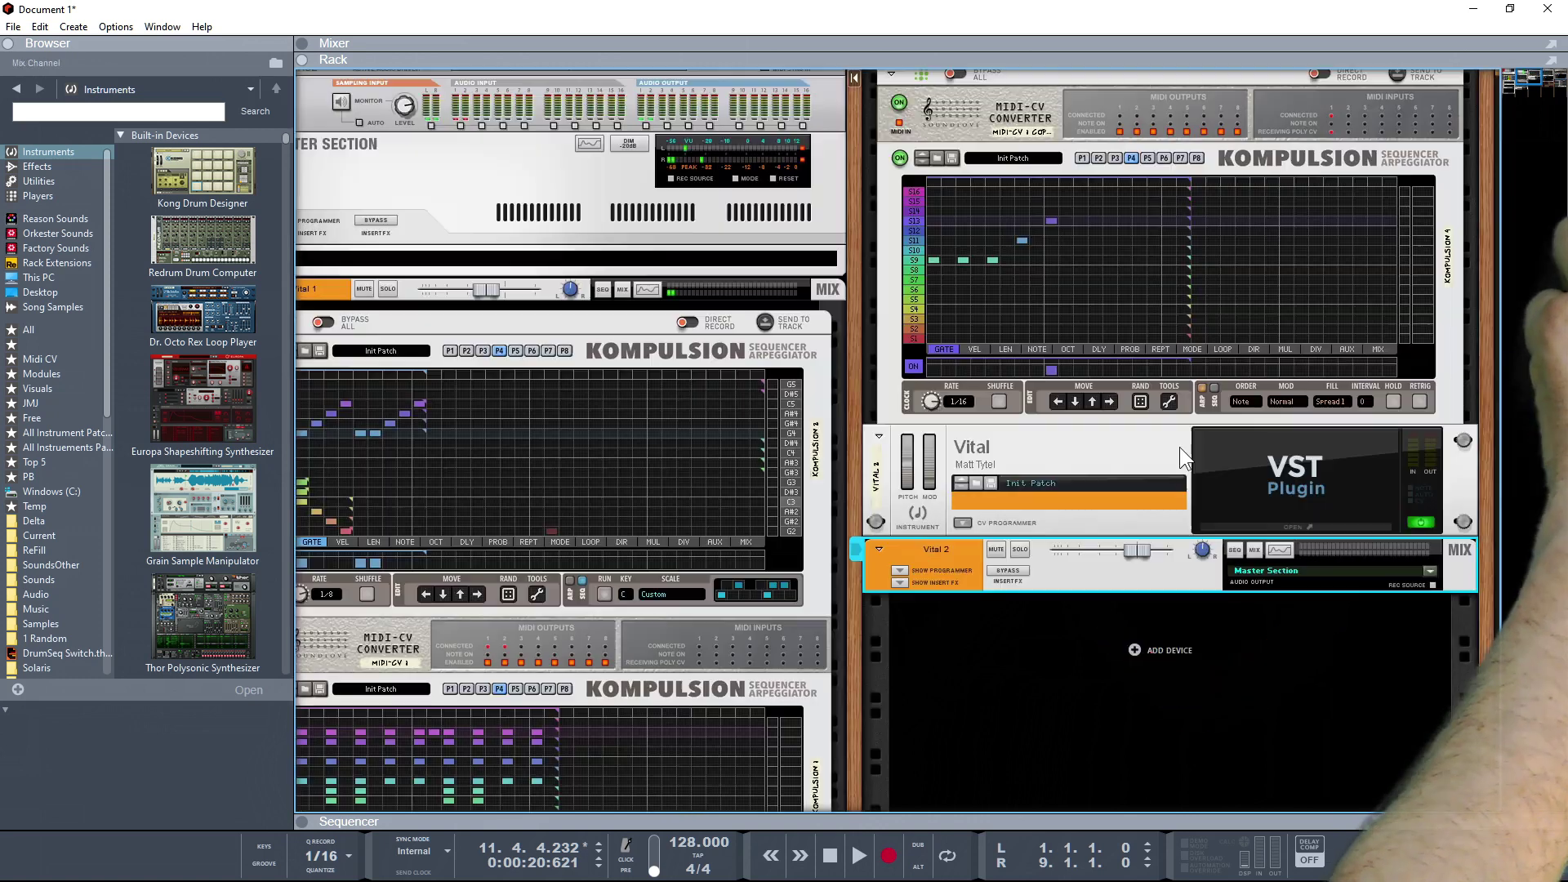
- Lower the octave of lane S13 to its lowest setting across steps 1 to 19 and return to its gate view
{"action": "left_click", "coordinate": [1064, 349]}
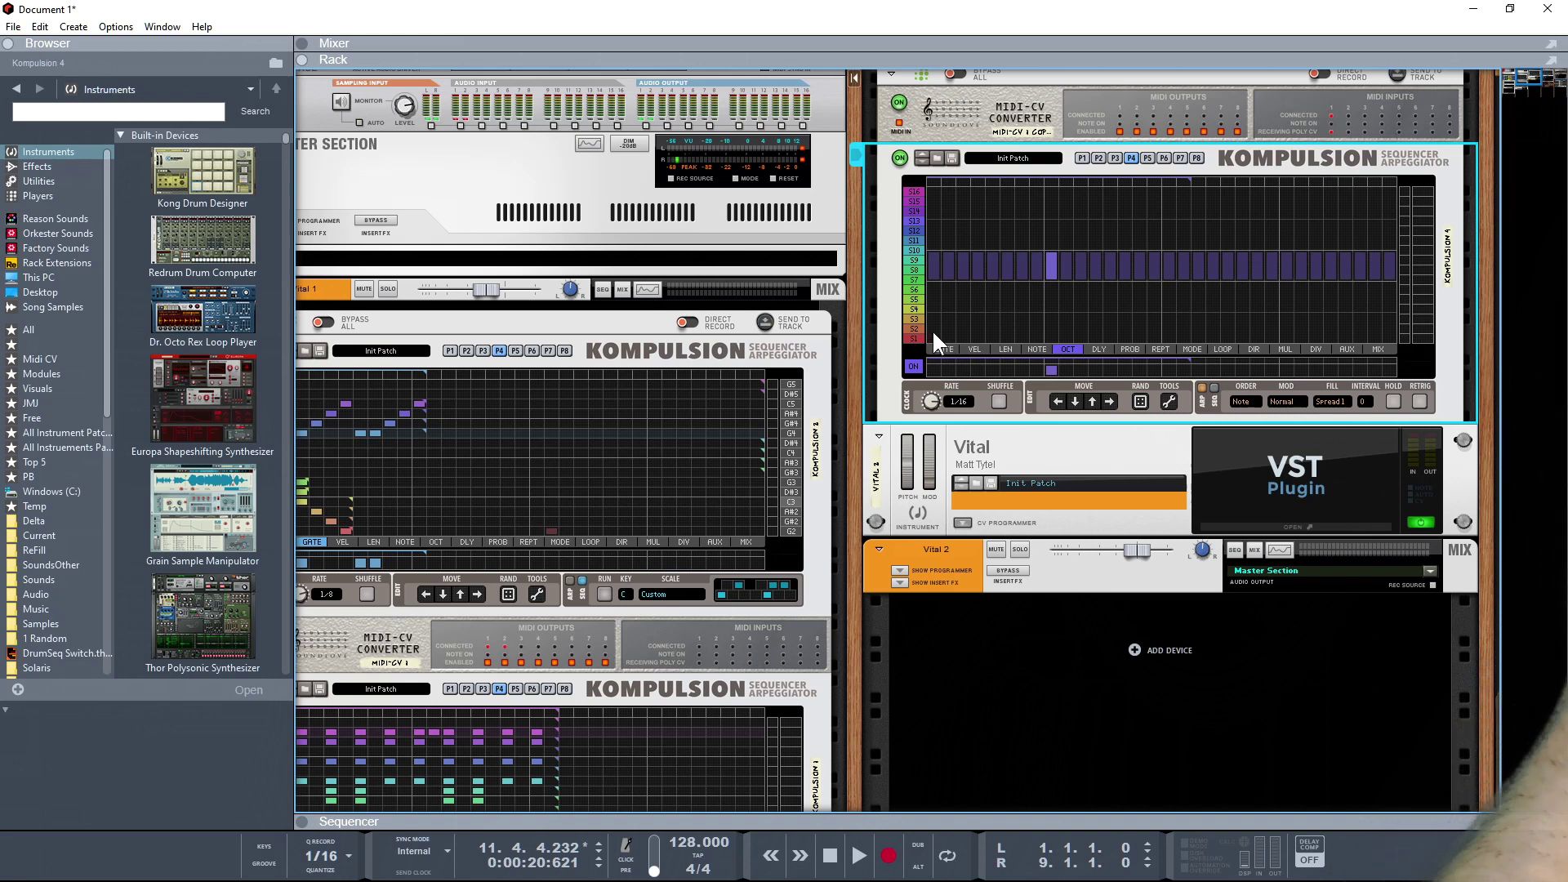
{"action": "left_click_drag", "start_coordinate": [933, 327], "coordinate": [1168, 321]}
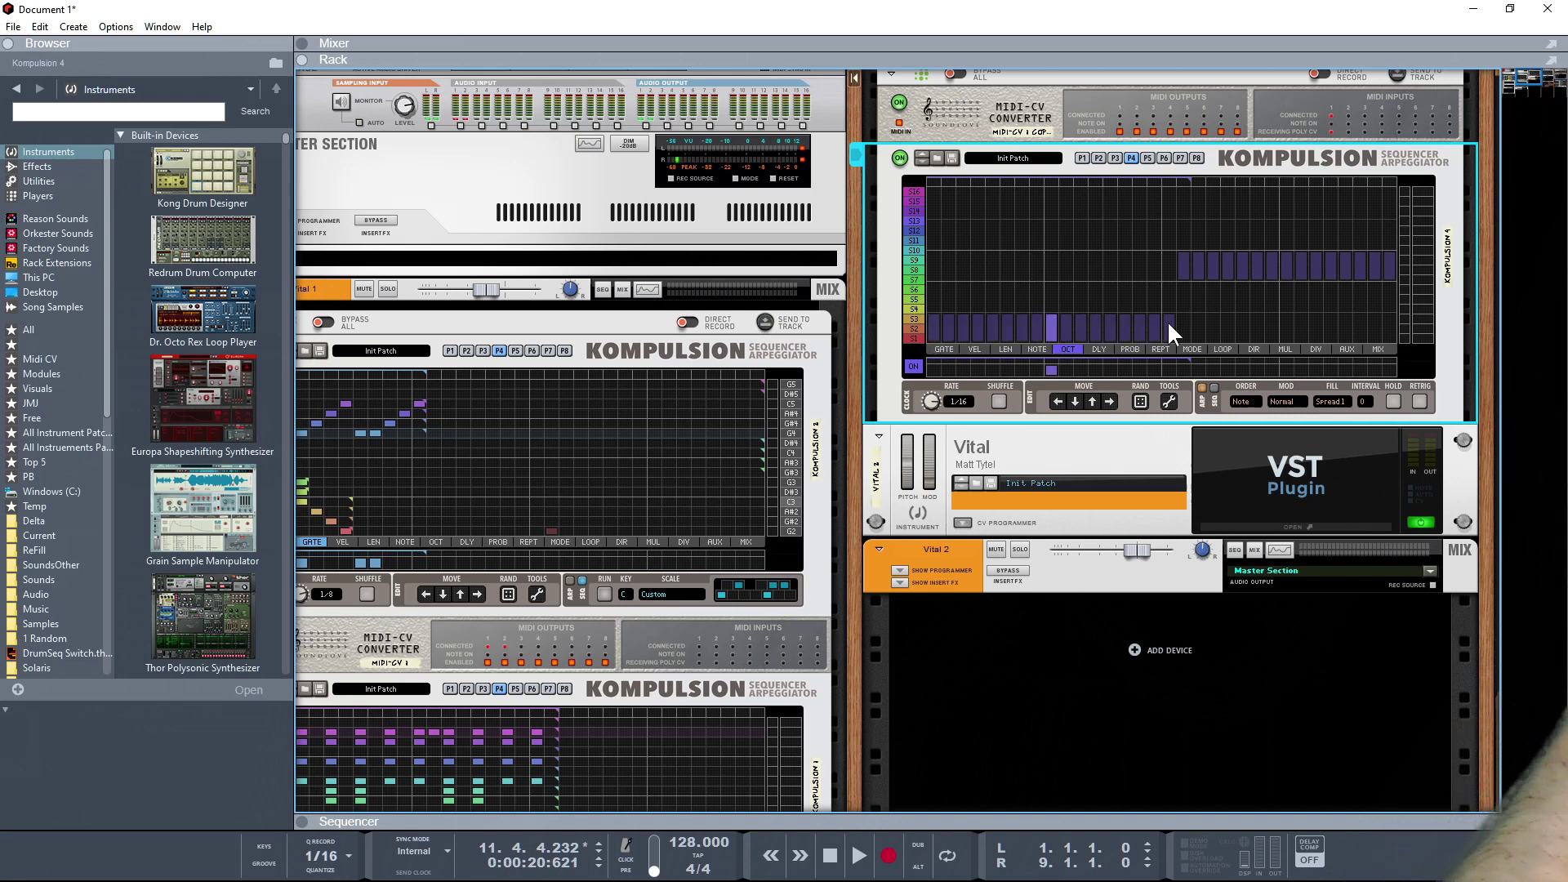
{"action": "left_click", "coordinate": [939, 348]}
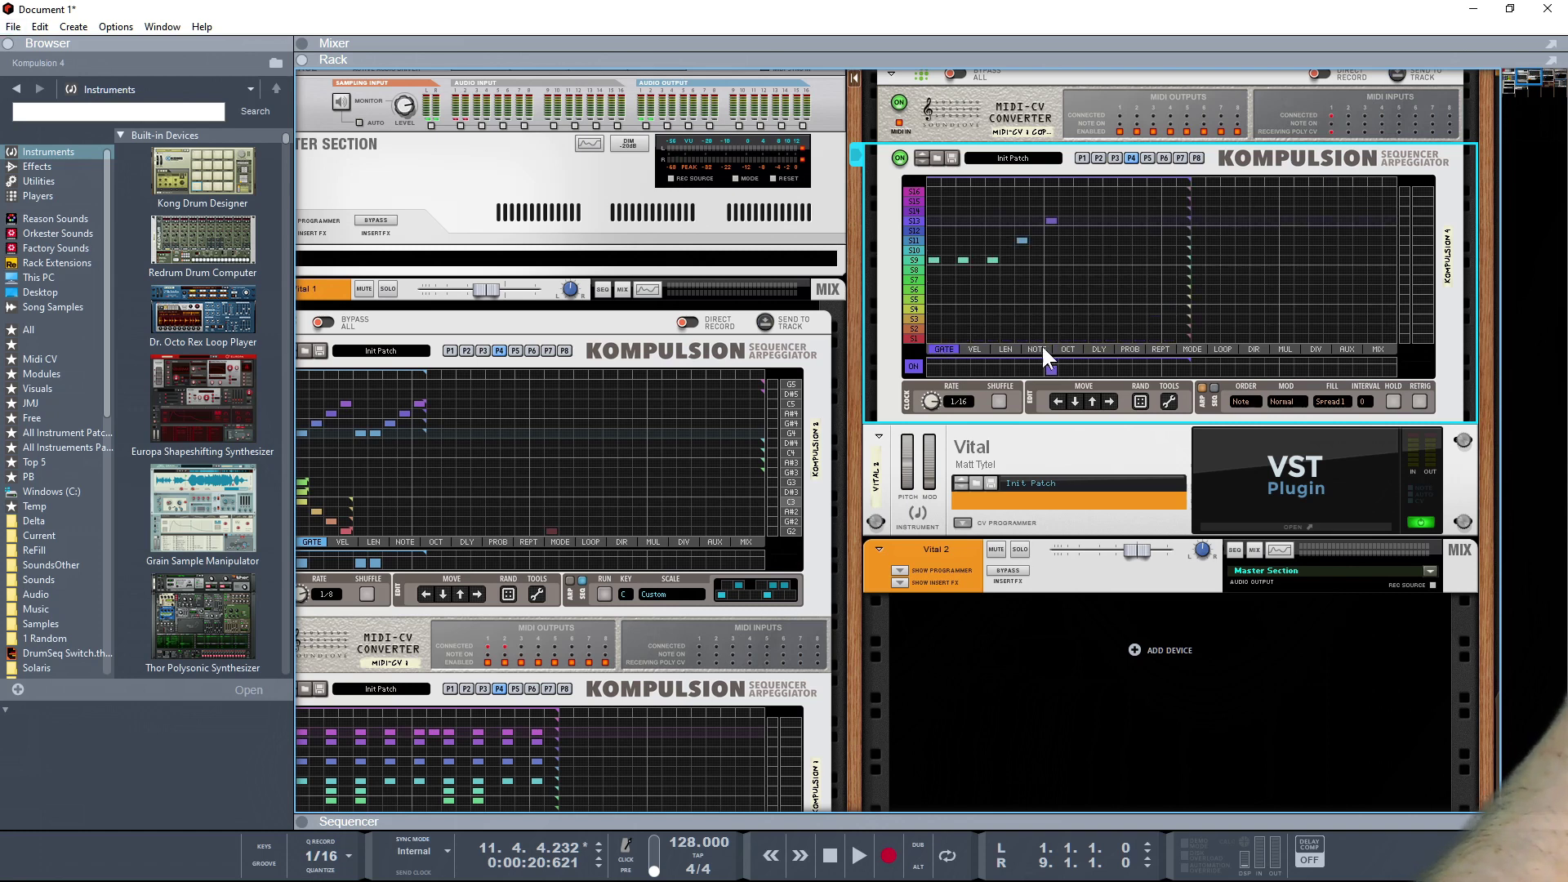
{"action": "left_click", "coordinate": [1066, 348]}
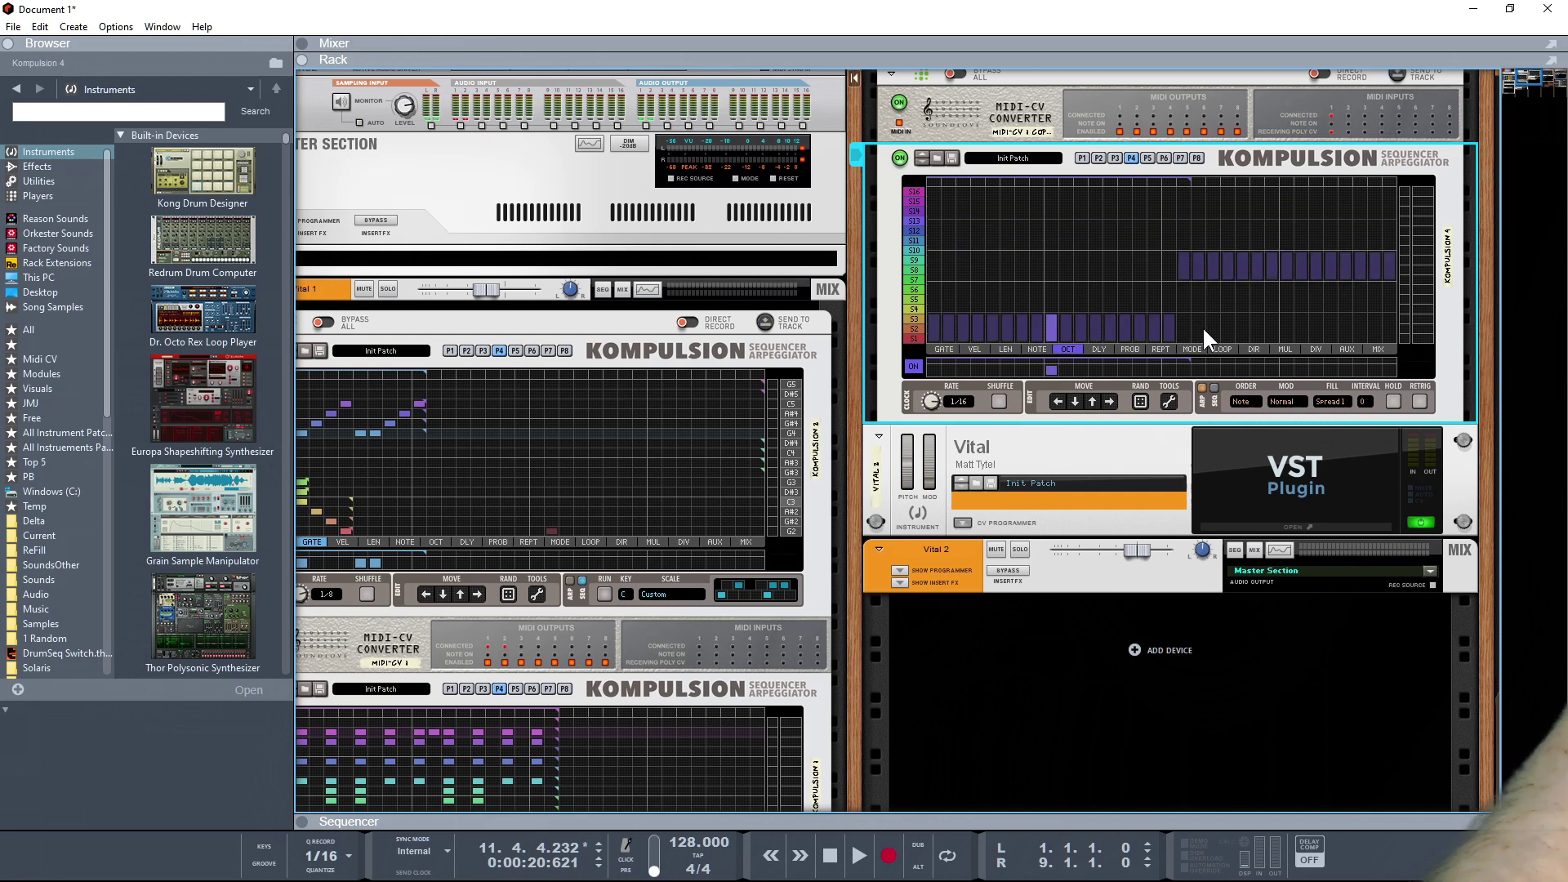
{"action": "left_click_drag", "start_coordinate": [1202, 325], "coordinate": [1183, 326]}
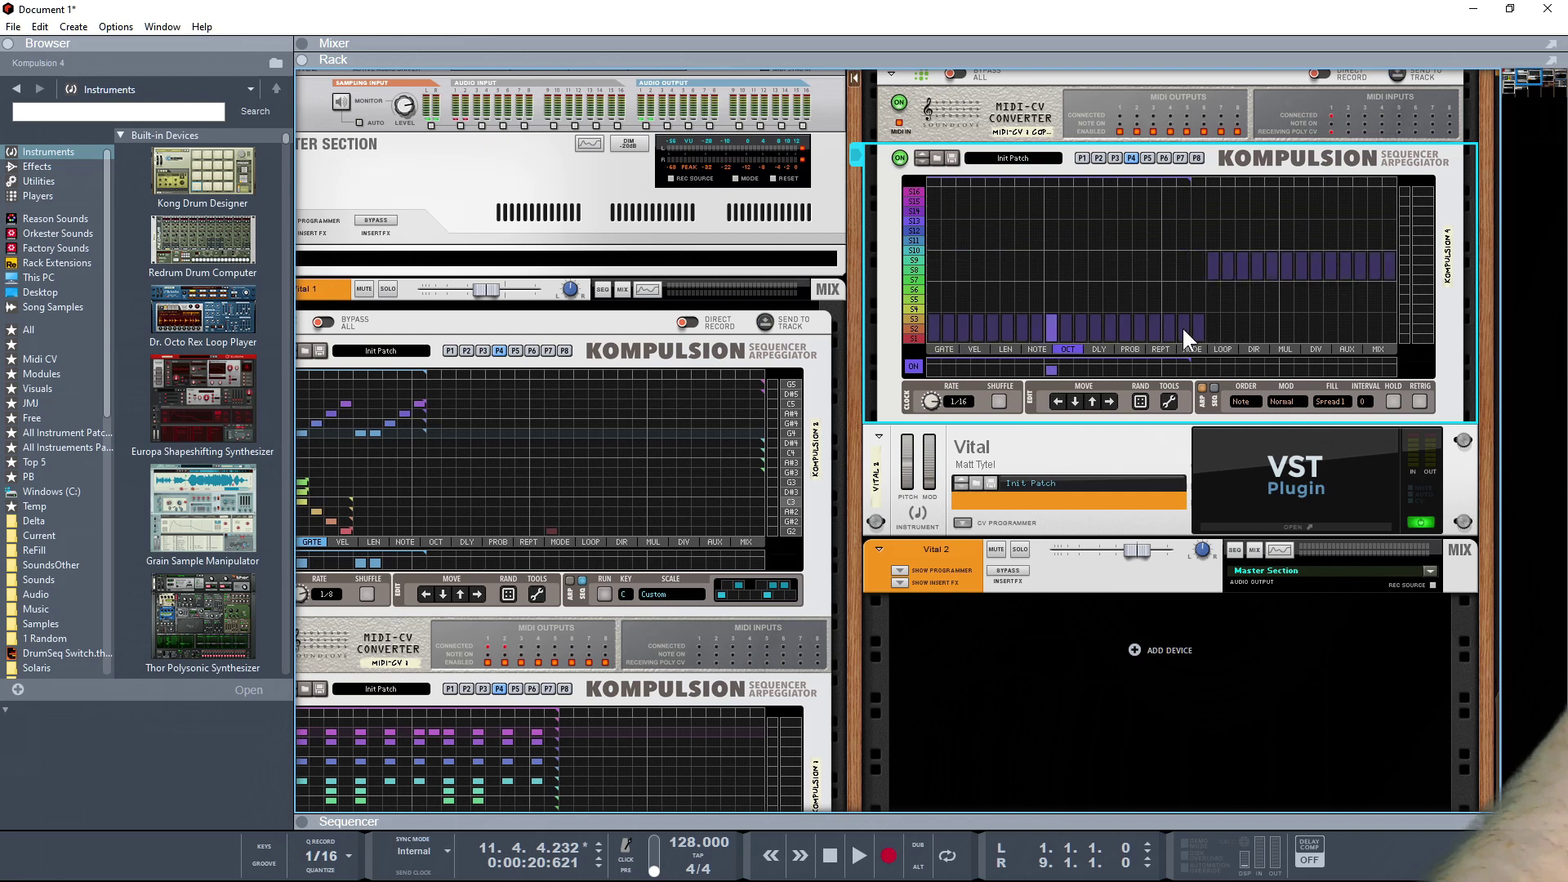
{"action": "left_click", "coordinate": [943, 347]}
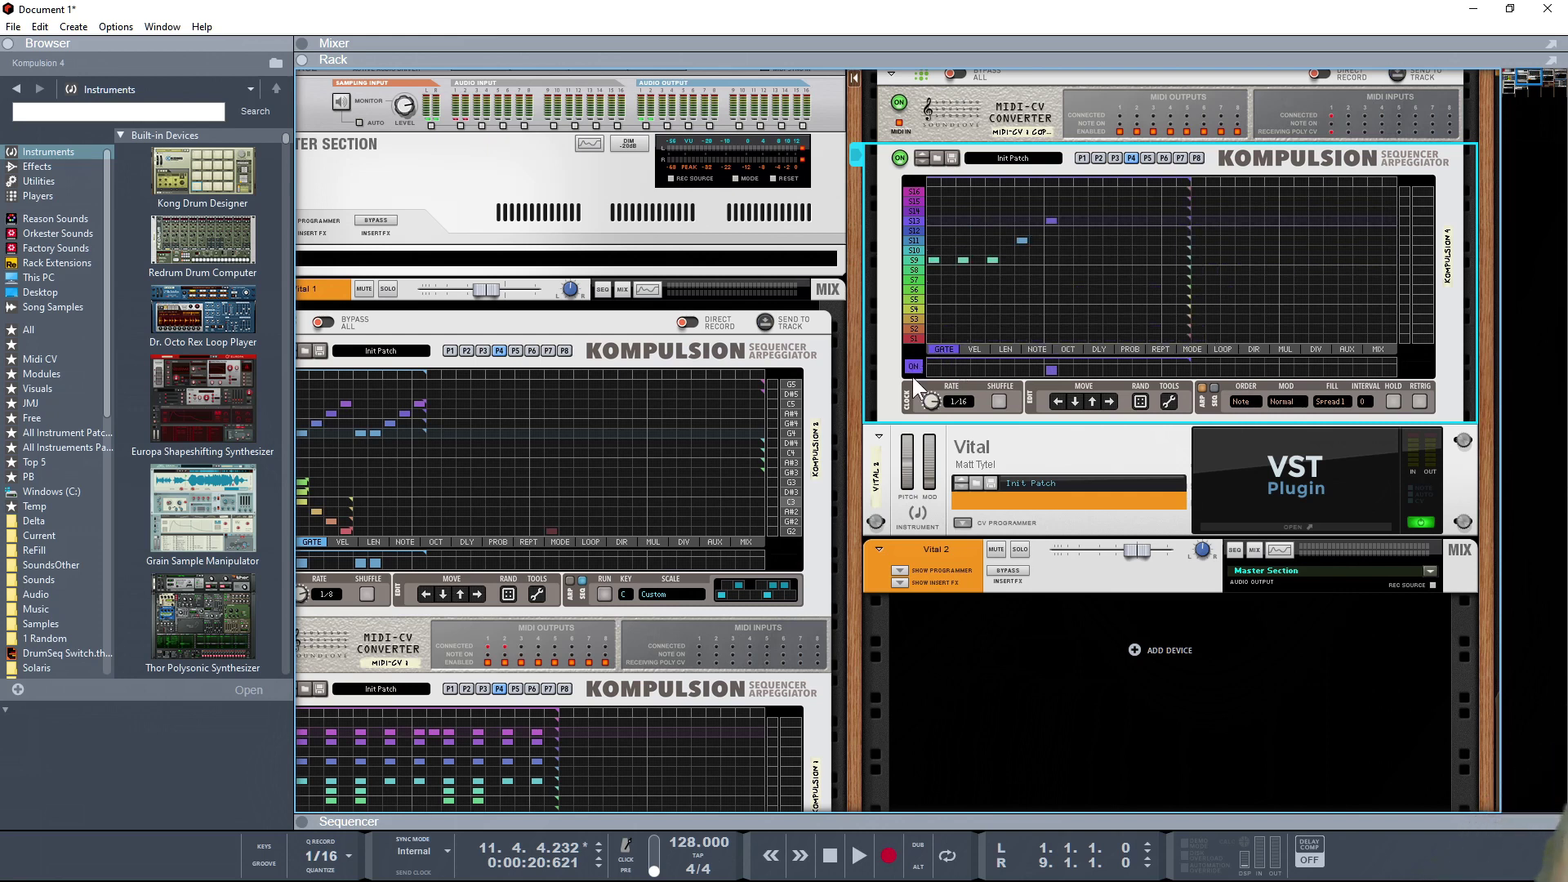
- Start the main Kompulsion sequence and lower the copied Vital's mix channel level slightly
{"action": "left_click", "coordinate": [606, 590]}
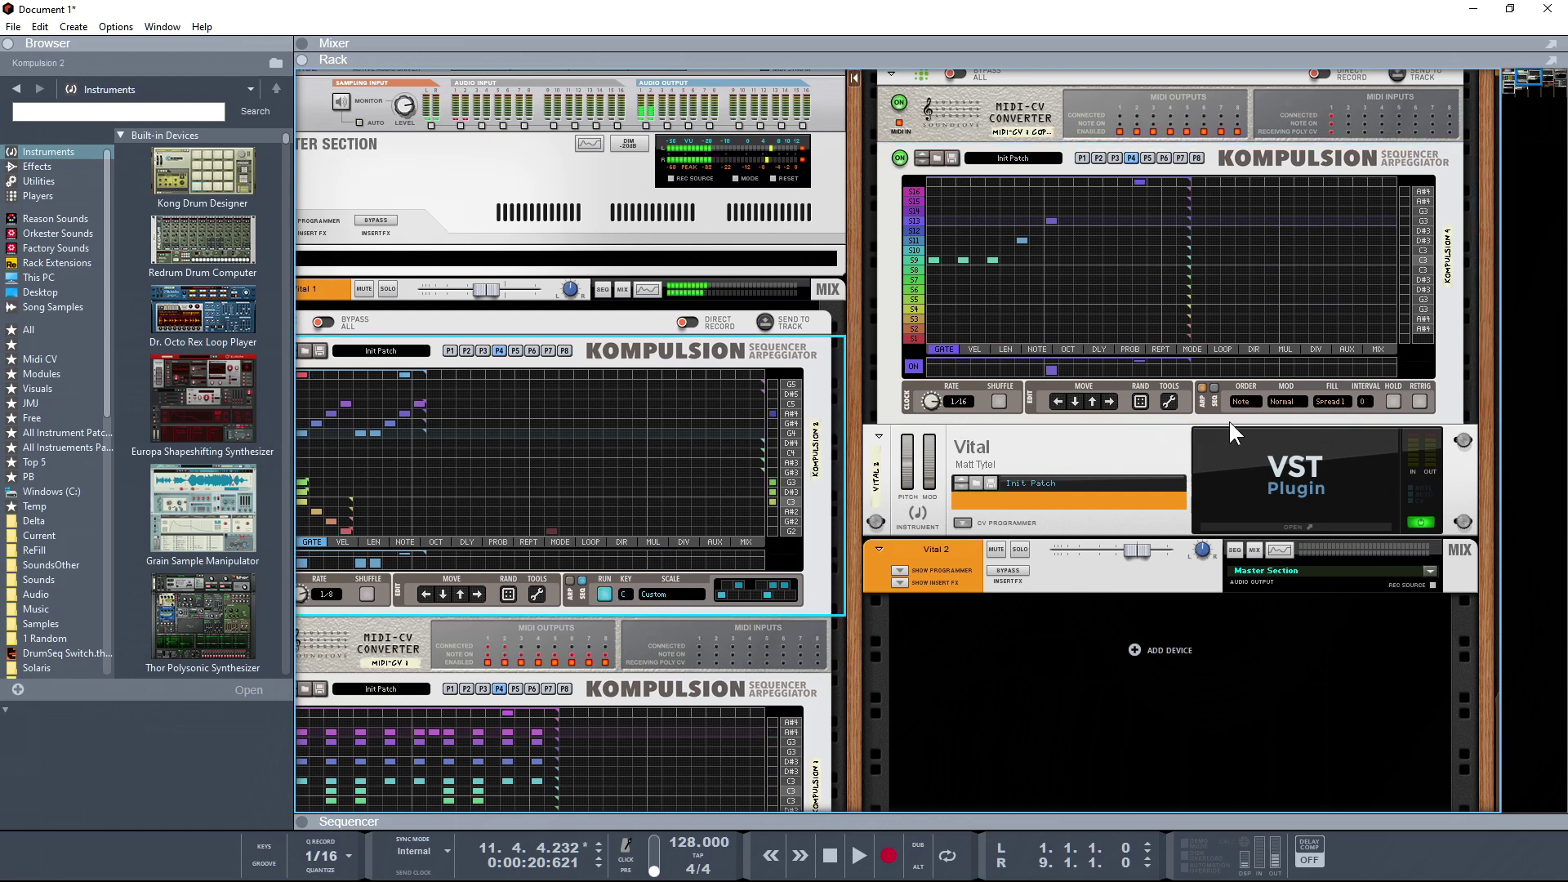
{"action": "left_click_drag", "start_coordinate": [1143, 551], "coordinate": [1129, 550]}
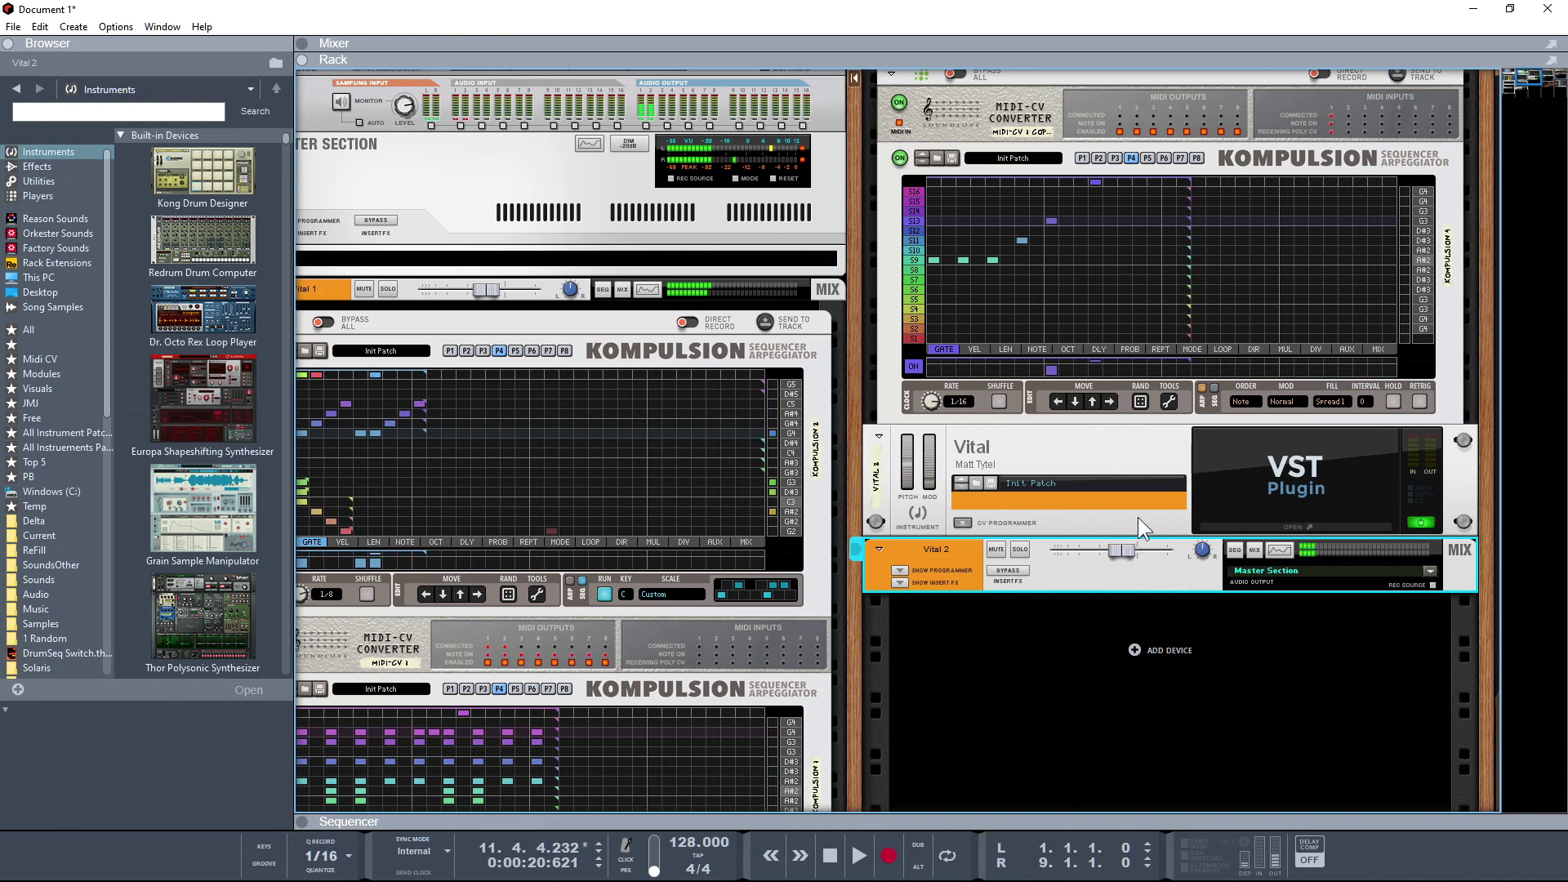
- Add arpeggiator gates on S9 steps 11 and 15, S11 step 17 and S13 steps 13 and 14, leaving S11 step 11 empty
{"action": "left_click", "coordinate": [1080, 240]}
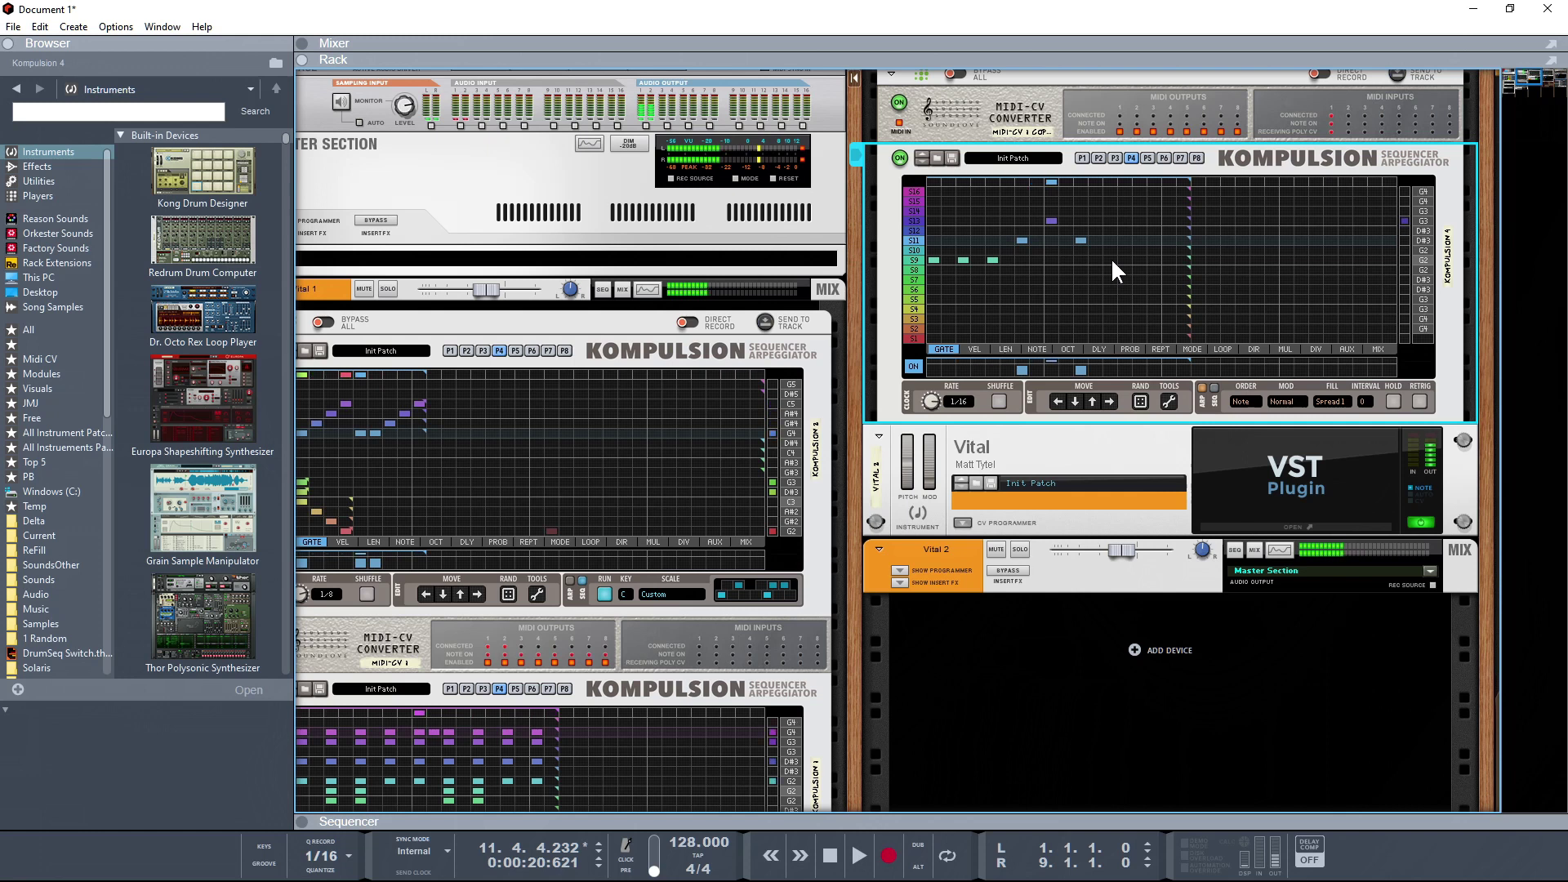
{"action": "left_click", "coordinate": [1110, 220]}
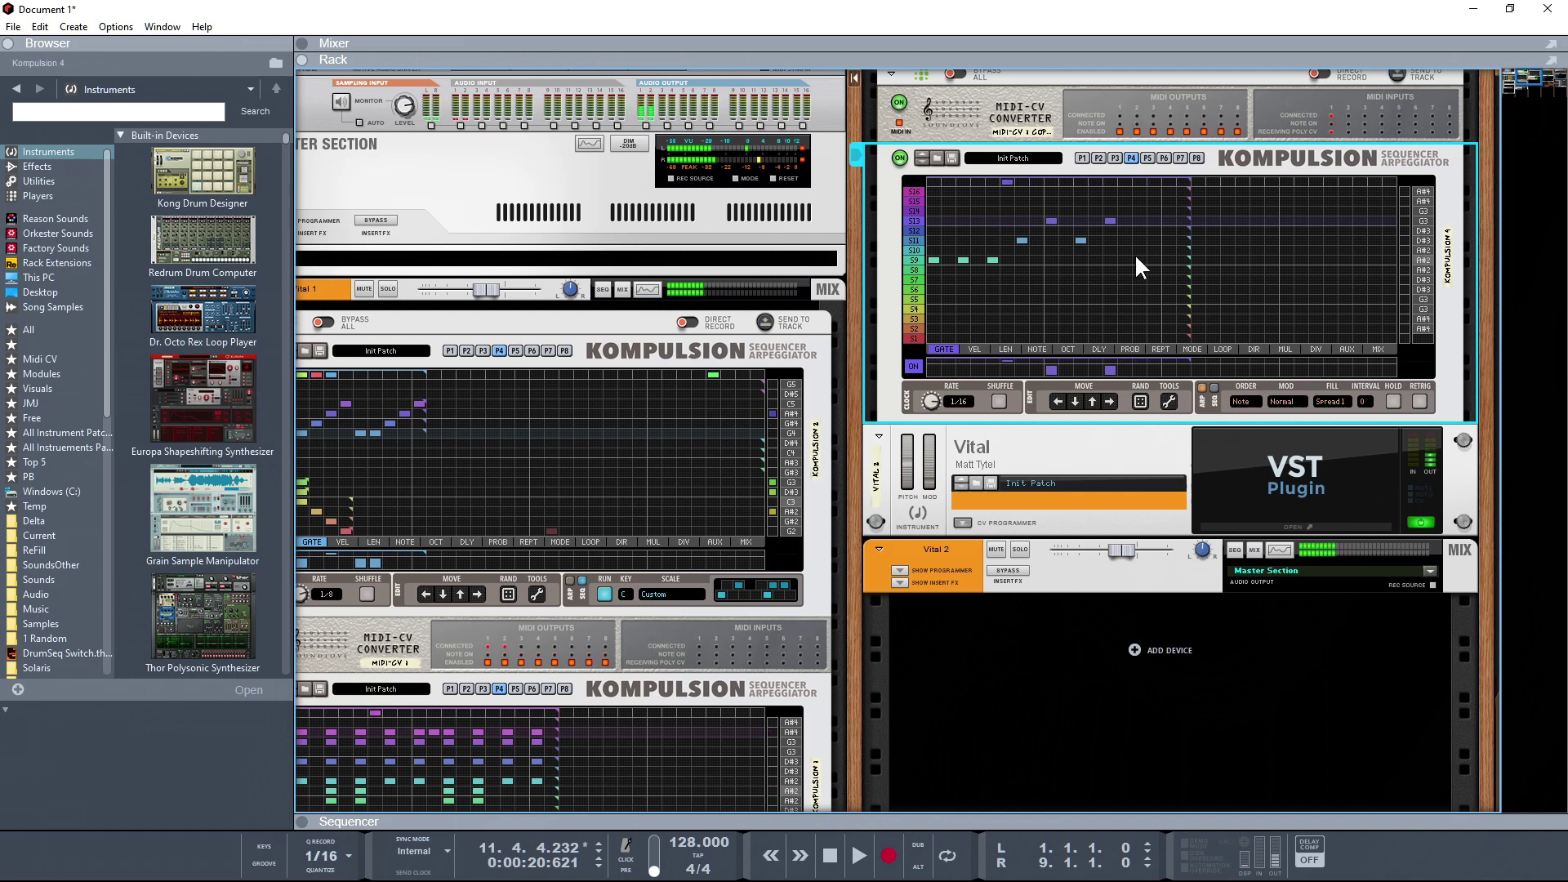
{"action": "left_click", "coordinate": [1138, 260]}
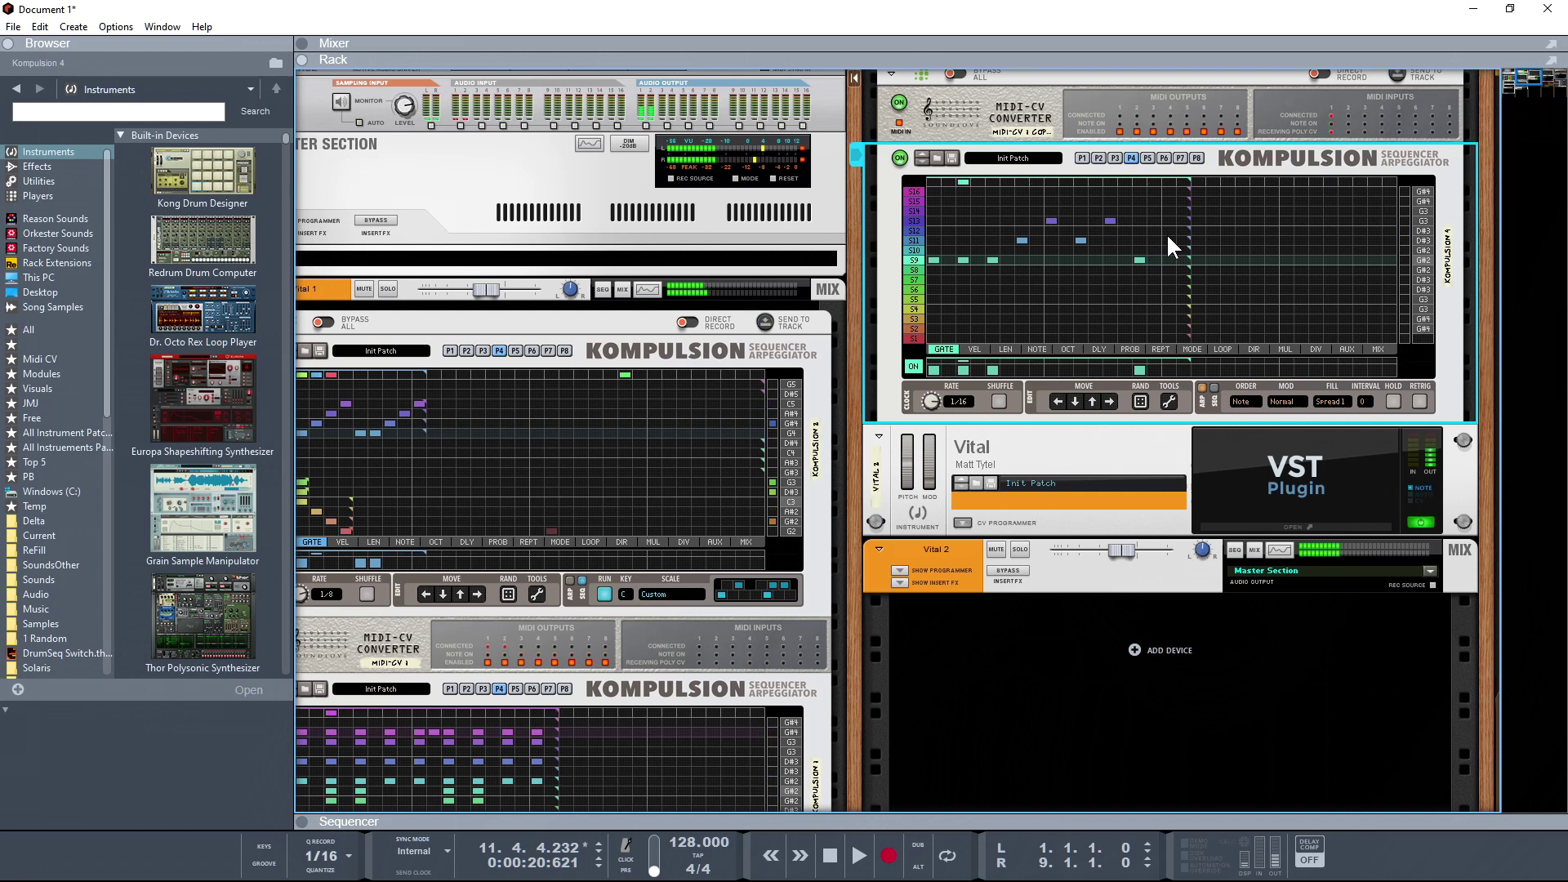
{"action": "left_click", "coordinate": [1168, 240]}
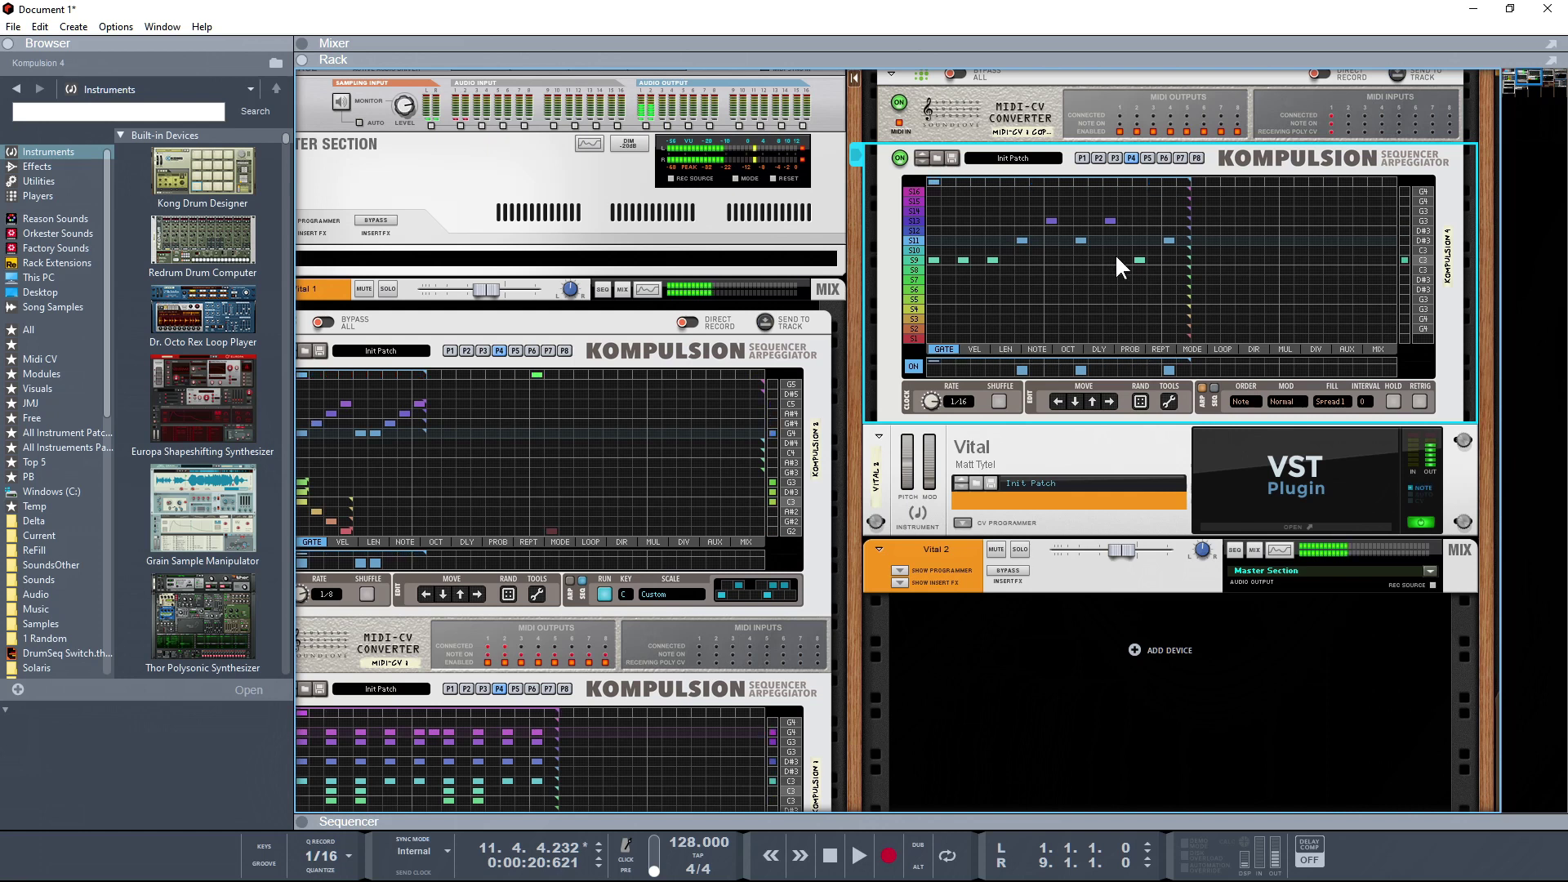
{"action": "left_click", "coordinate": [1080, 260]}
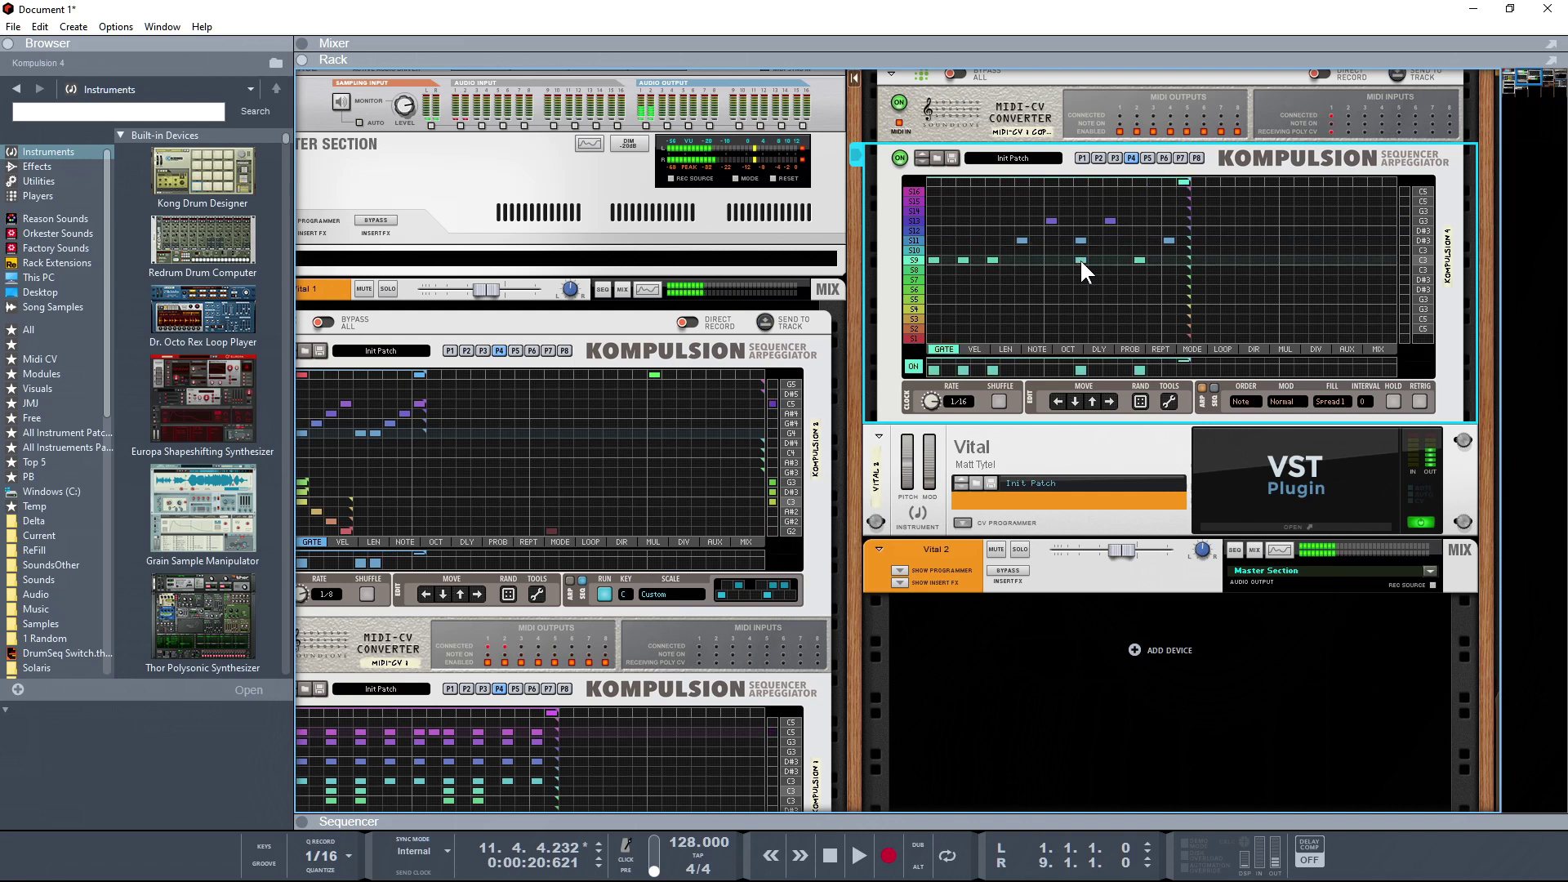
{"action": "left_click", "coordinate": [1122, 220]}
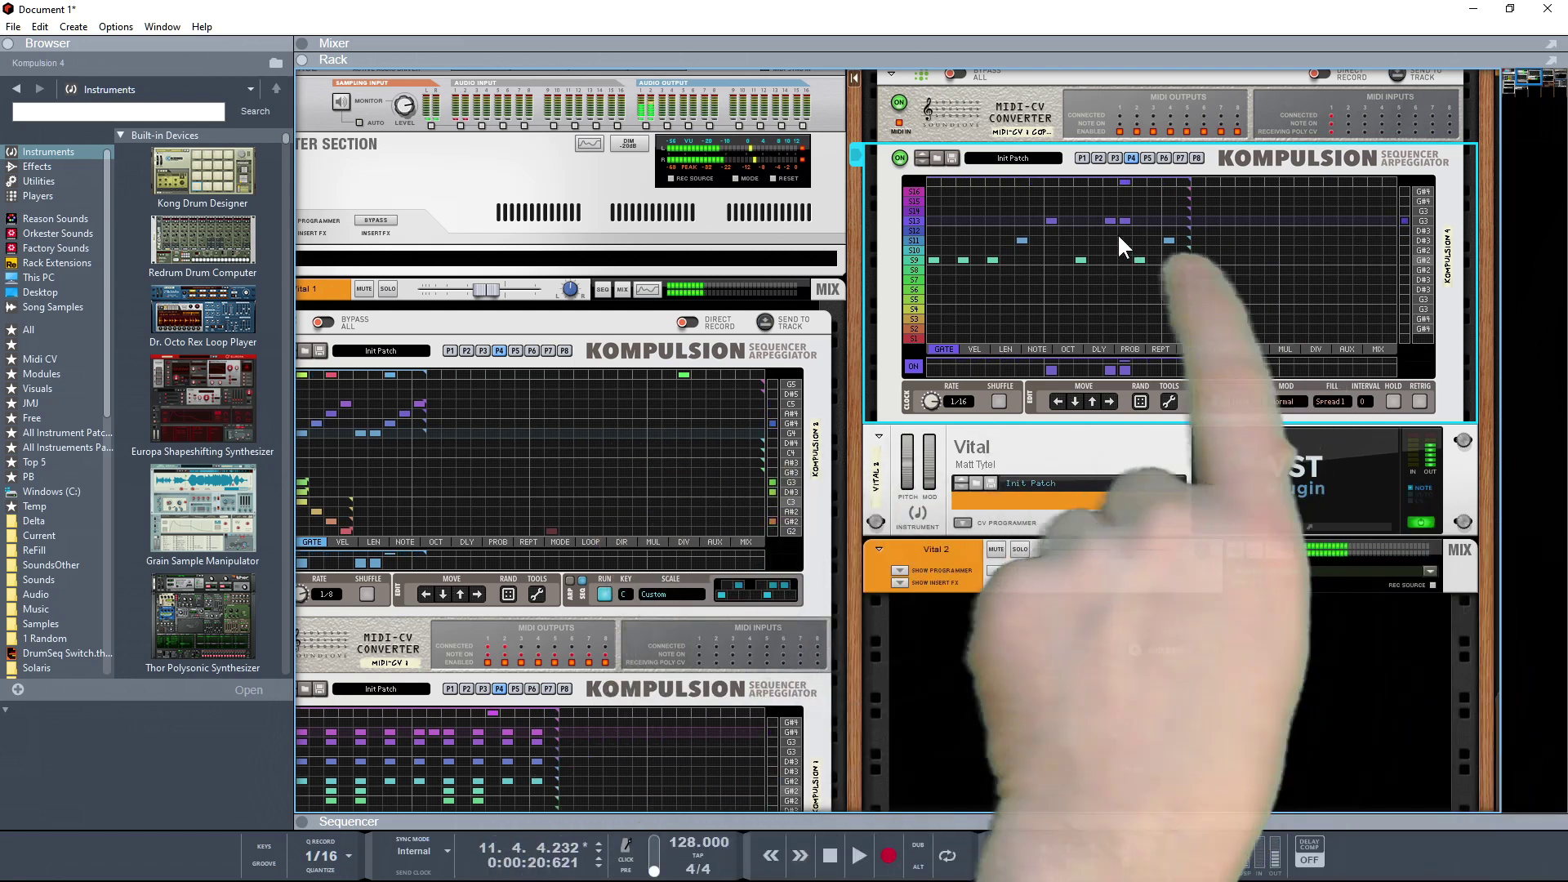
- Raise lane S13's note length to maximum from step 9 to 18 and add a gate on step 16 of S9
{"action": "left_click", "coordinate": [1012, 349]}
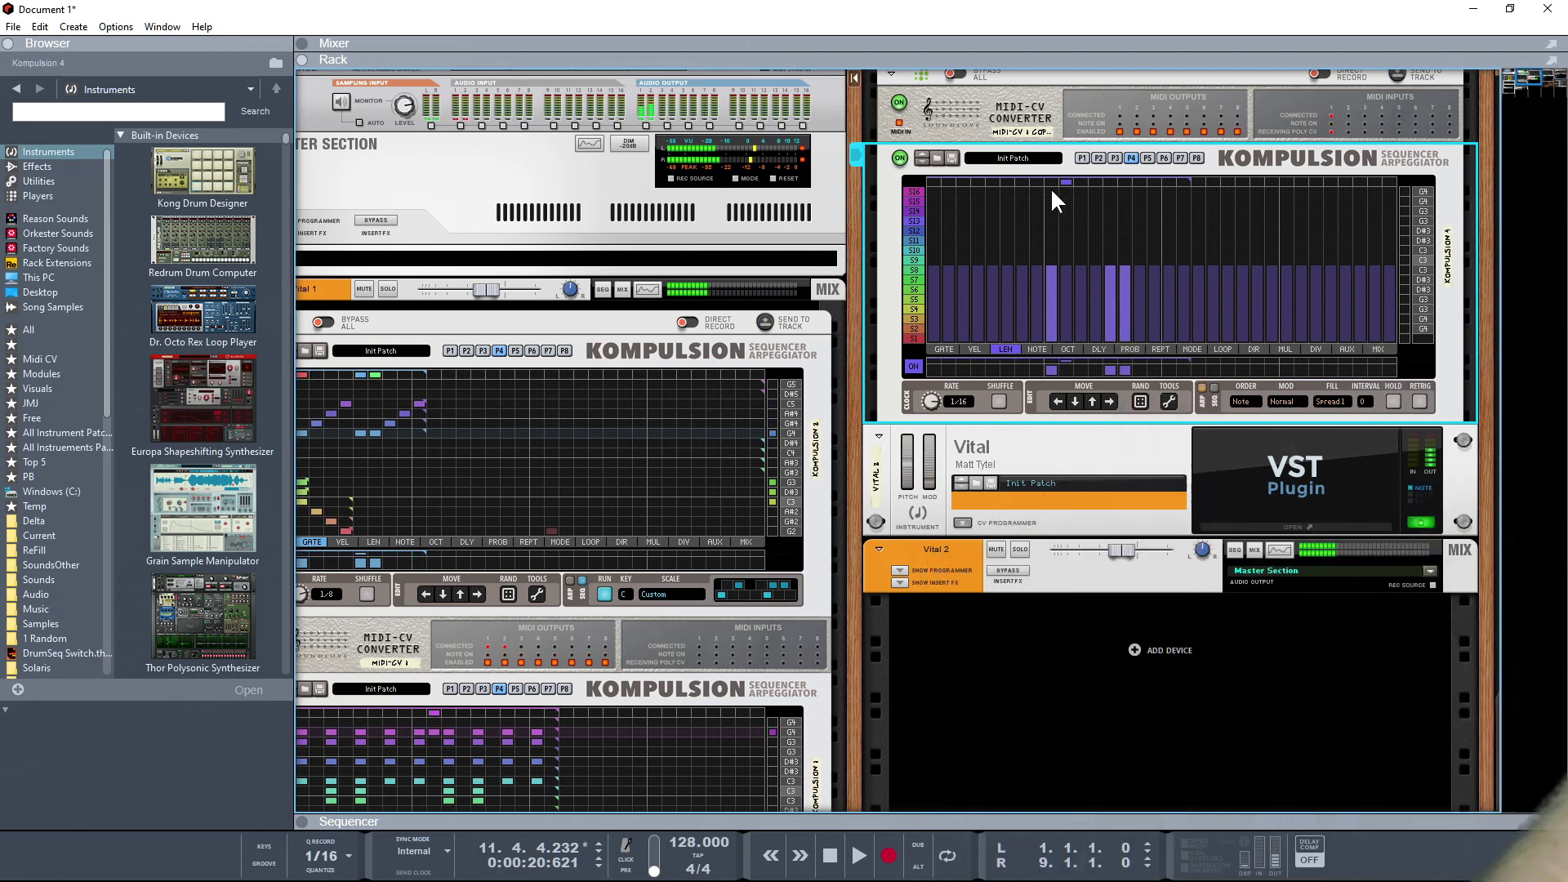
{"action": "left_click", "coordinate": [1051, 188]}
{"action": "left_click_drag", "start_coordinate": [1066, 184], "coordinate": [1183, 184]}
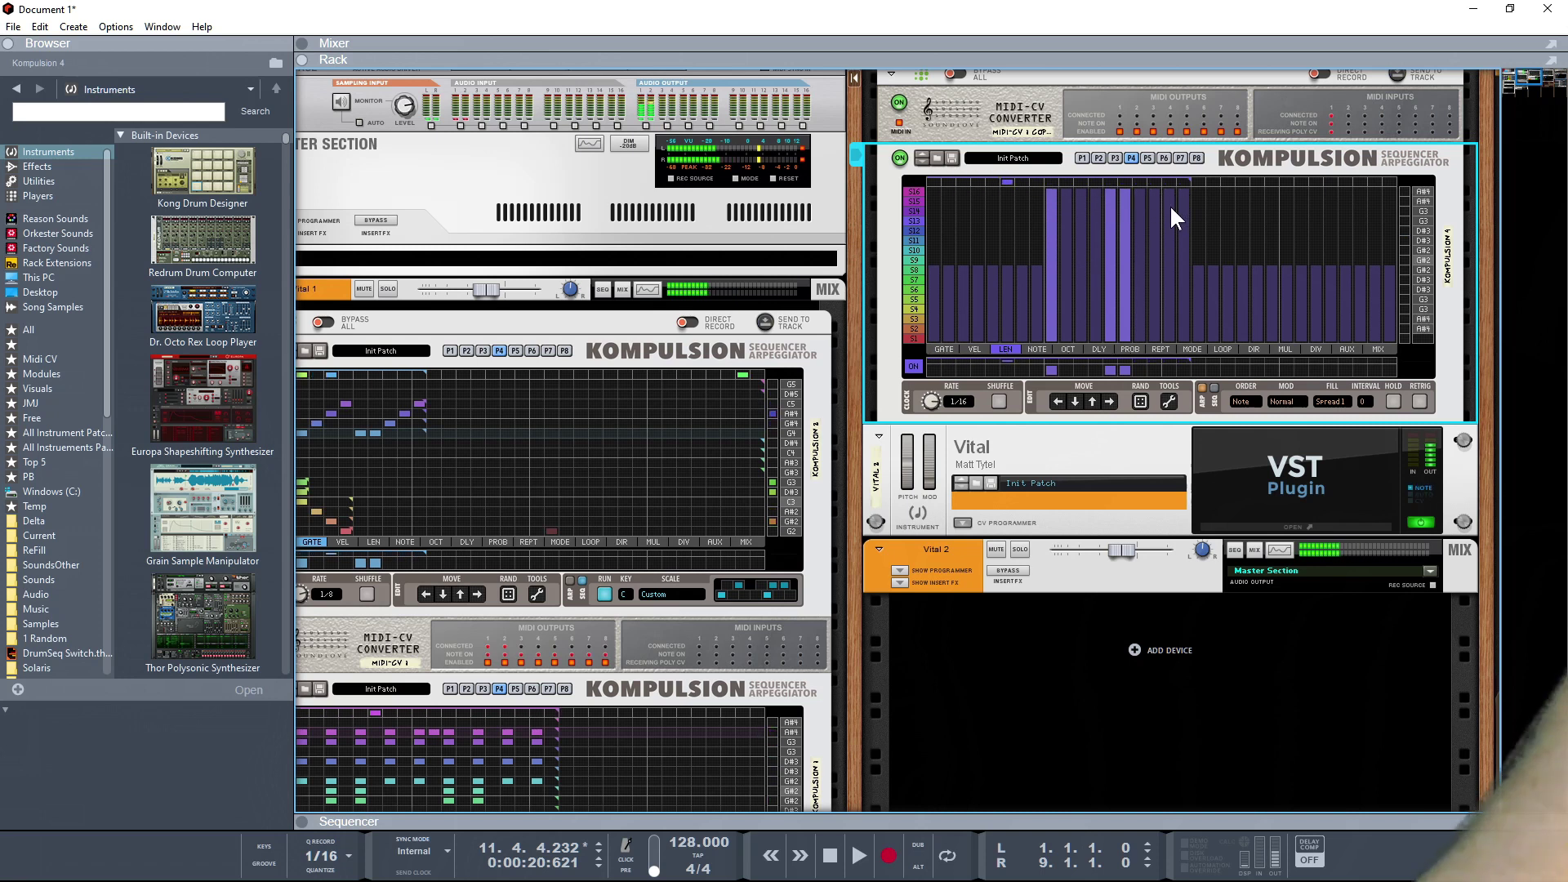
{"action": "left_click", "coordinate": [946, 344]}
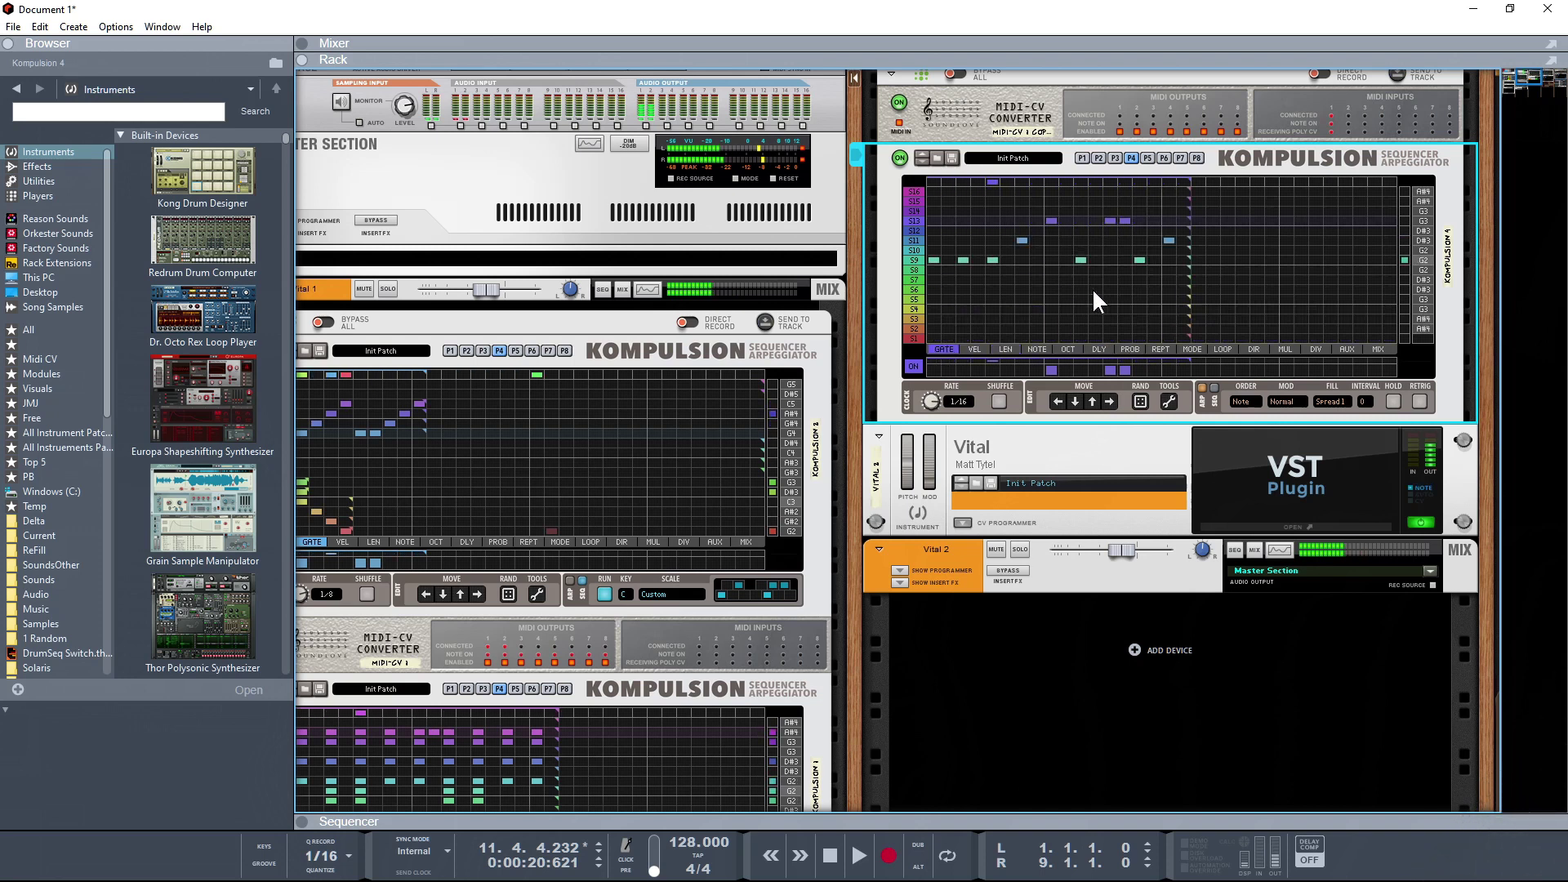
{"action": "left_click", "coordinate": [1151, 259]}
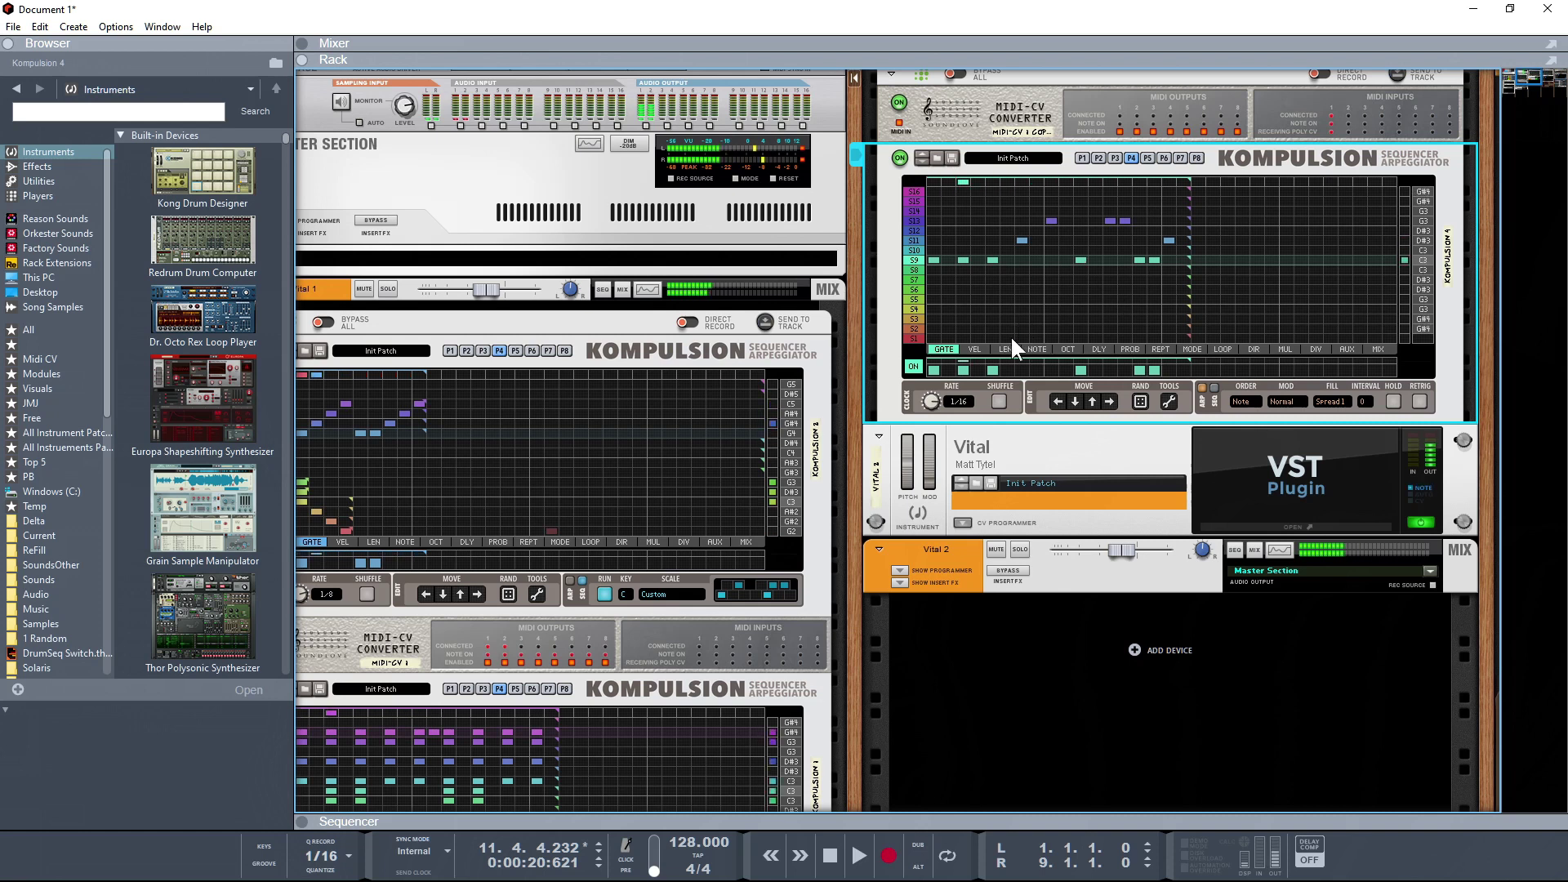
- Shorten the S13 note length on step 9 to about three quarters of its range
{"action": "left_click", "coordinate": [913, 219]}
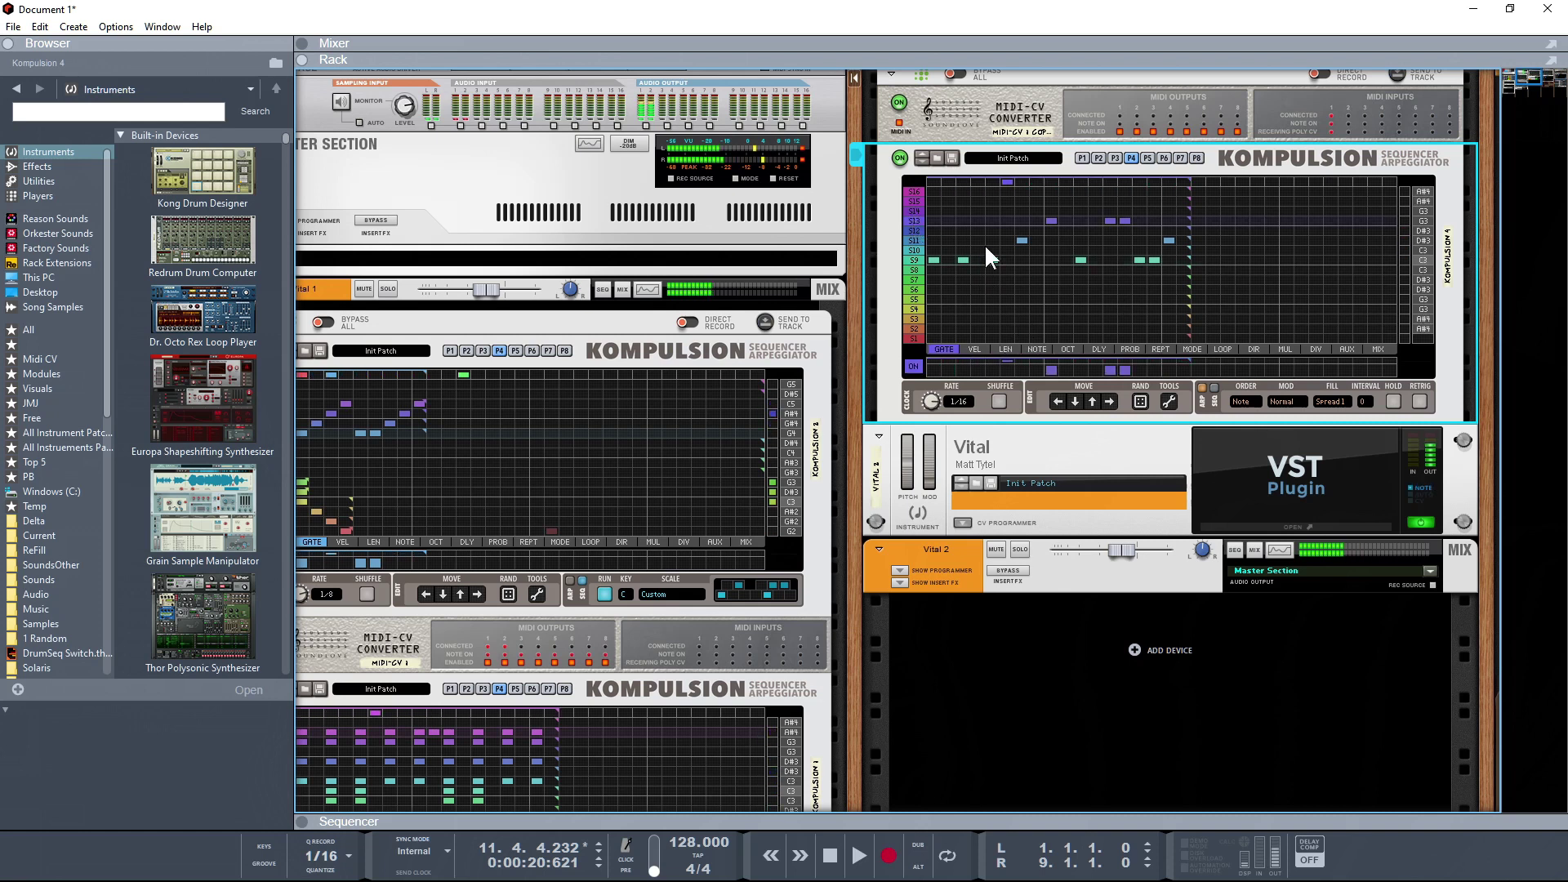
{"action": "left_click", "coordinate": [1007, 348]}
{"action": "left_click", "coordinate": [1050, 227]}
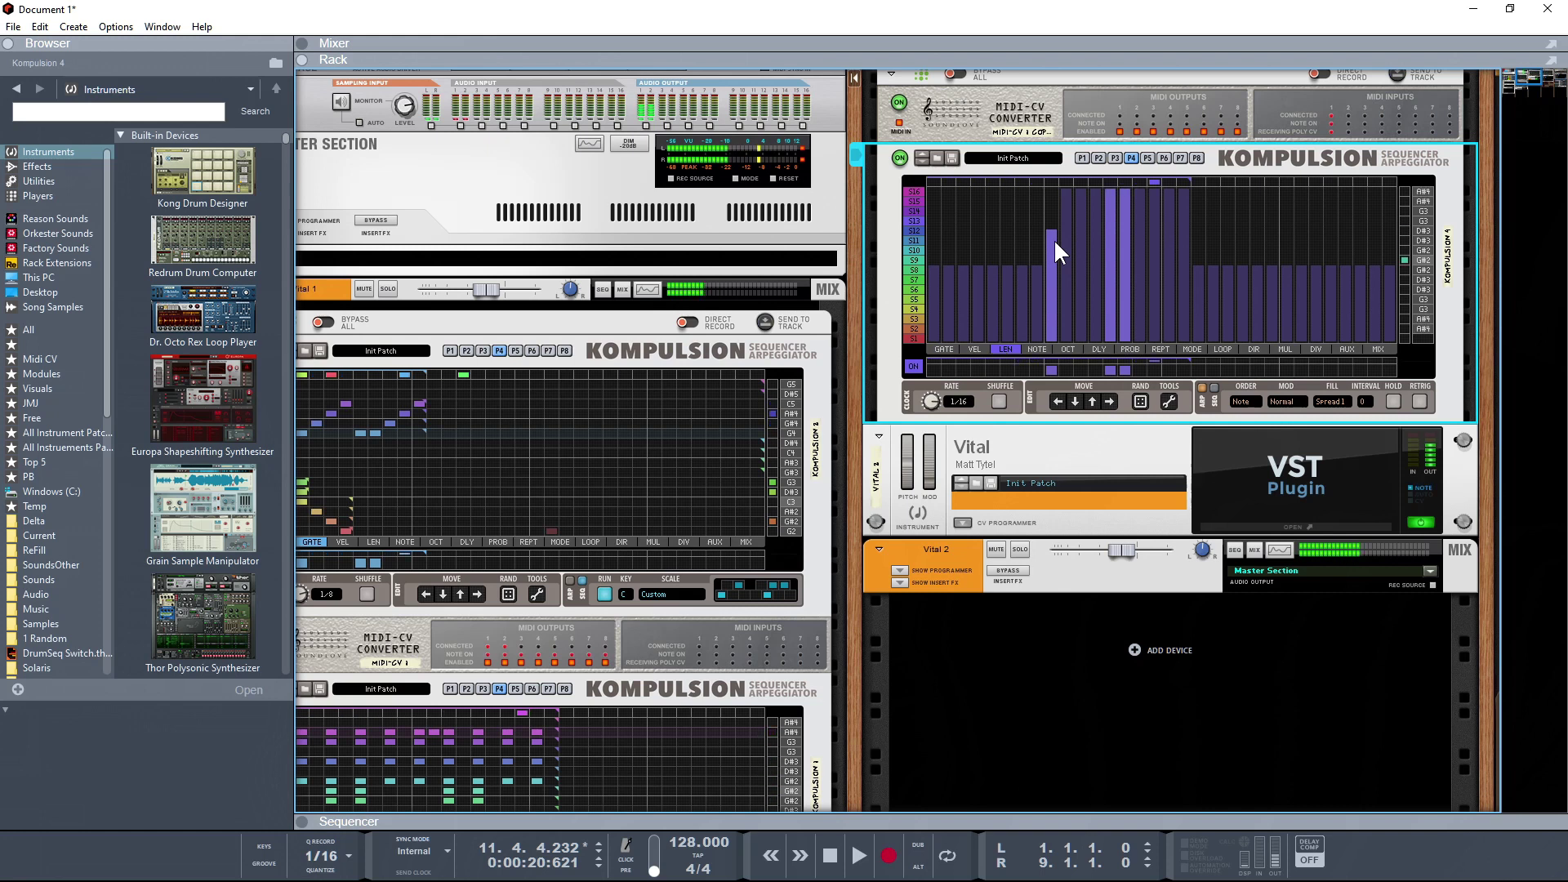
- Load the Basic Shapes wavetable into oscillator 1 of the copied Vital and set its frame to about 172.8
{"action": "left_click", "coordinate": [1268, 483]}
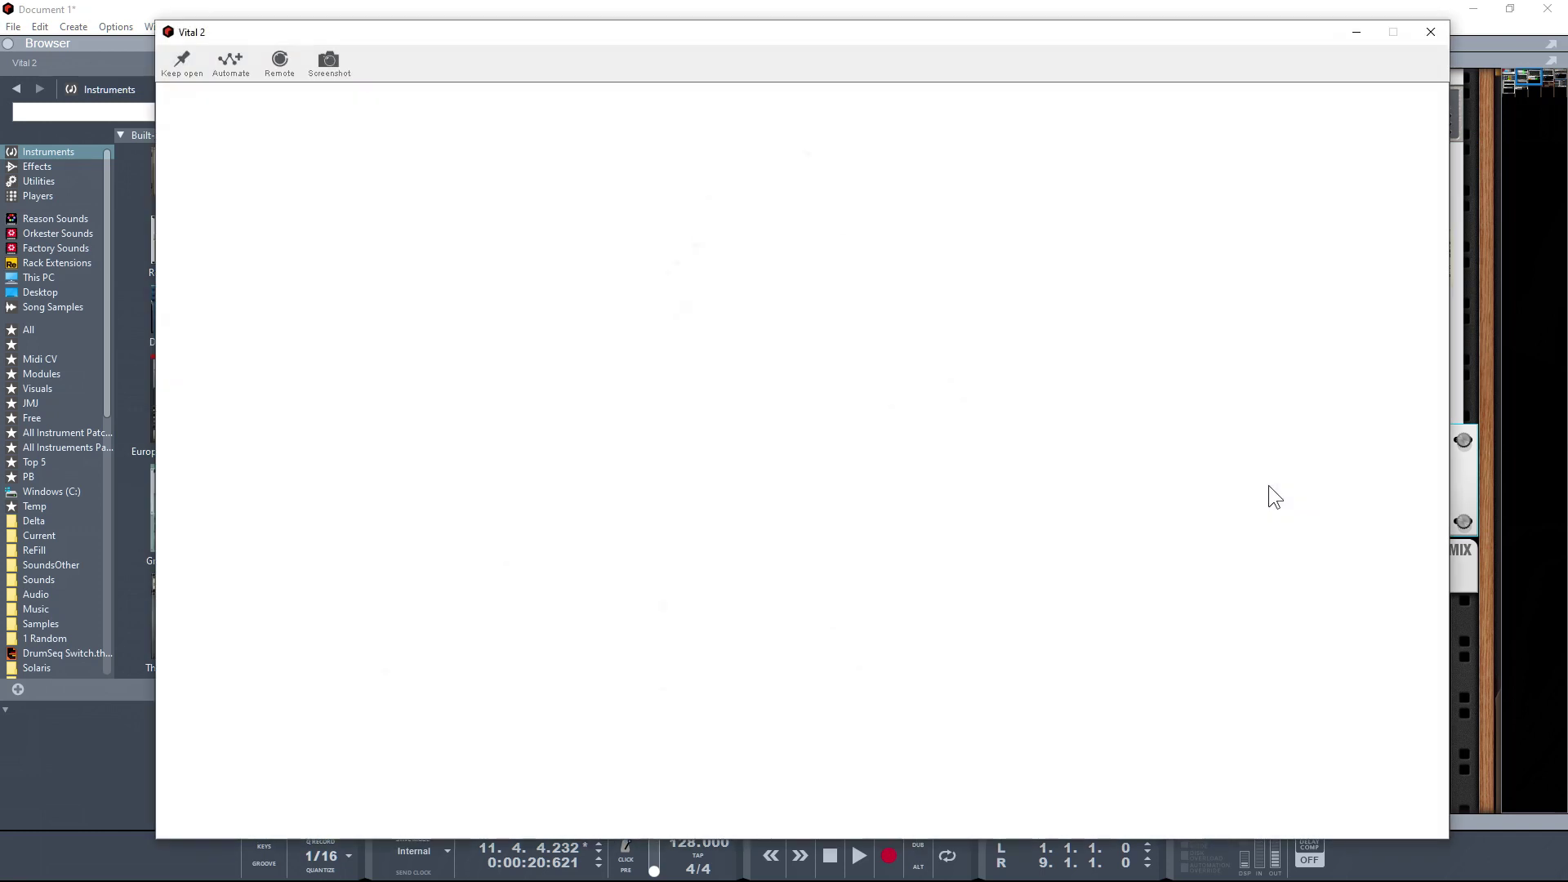
{"action": "left_click_drag", "start_coordinate": [686, 37], "coordinate": [557, 27]}
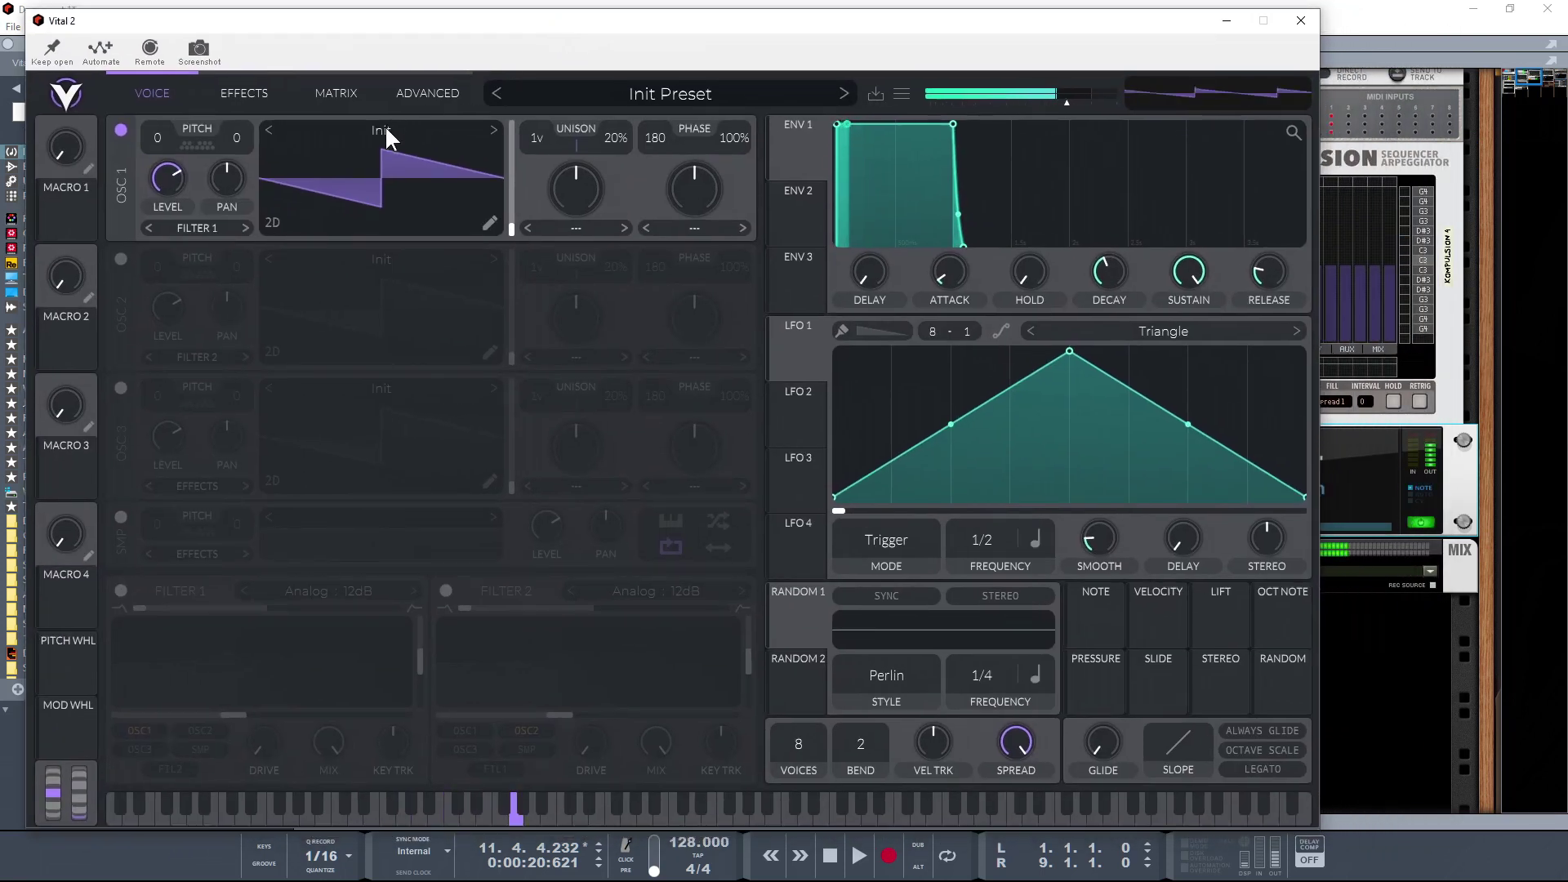
{"action": "left_click", "coordinate": [385, 129]}
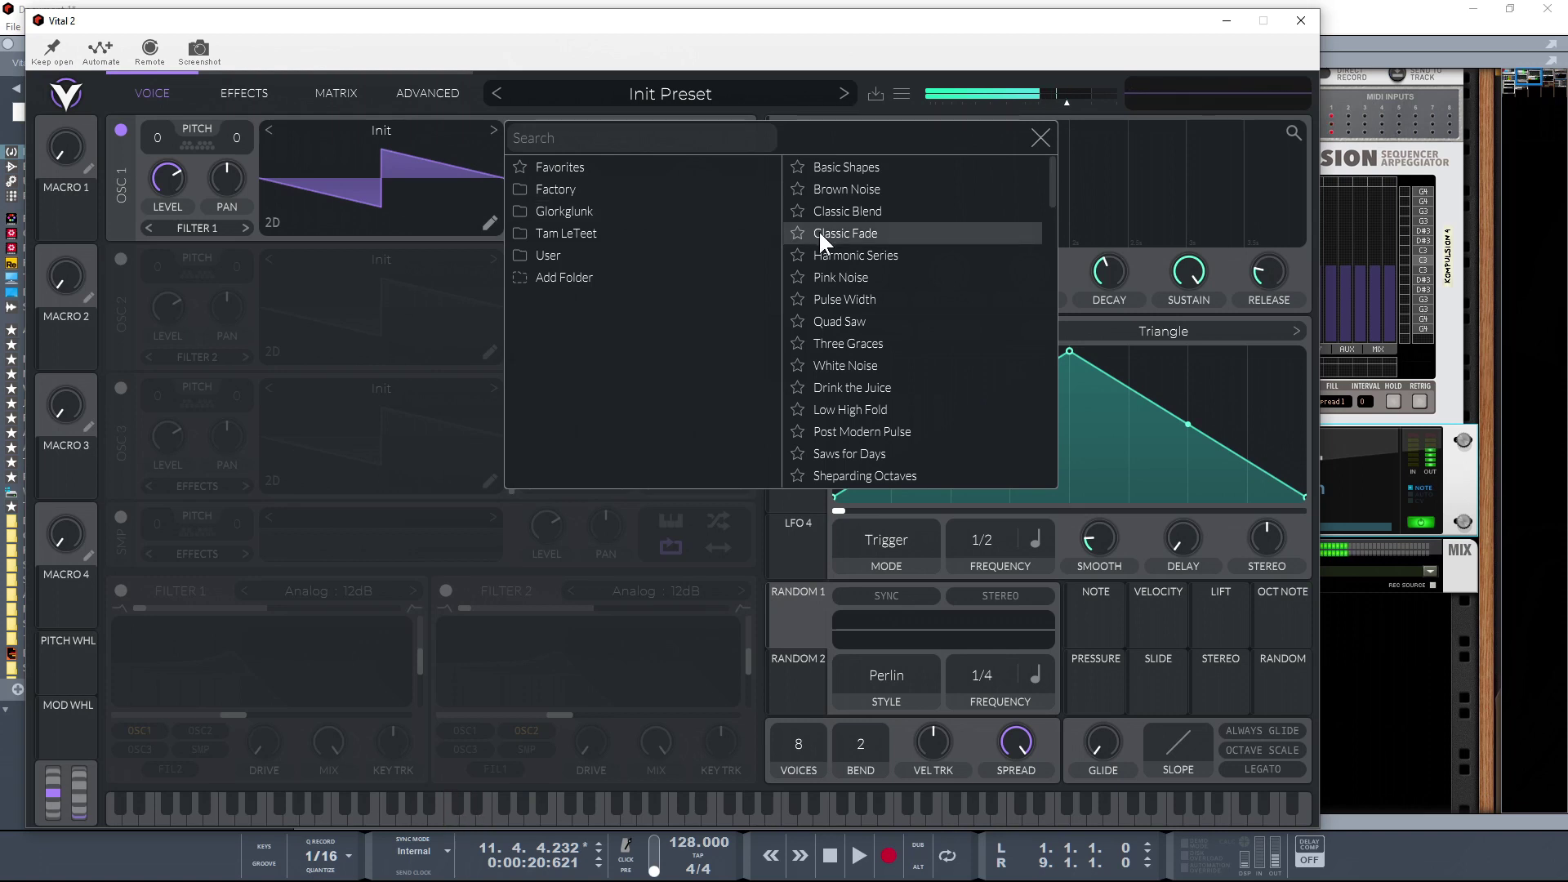
{"action": "left_click", "coordinate": [820, 172]}
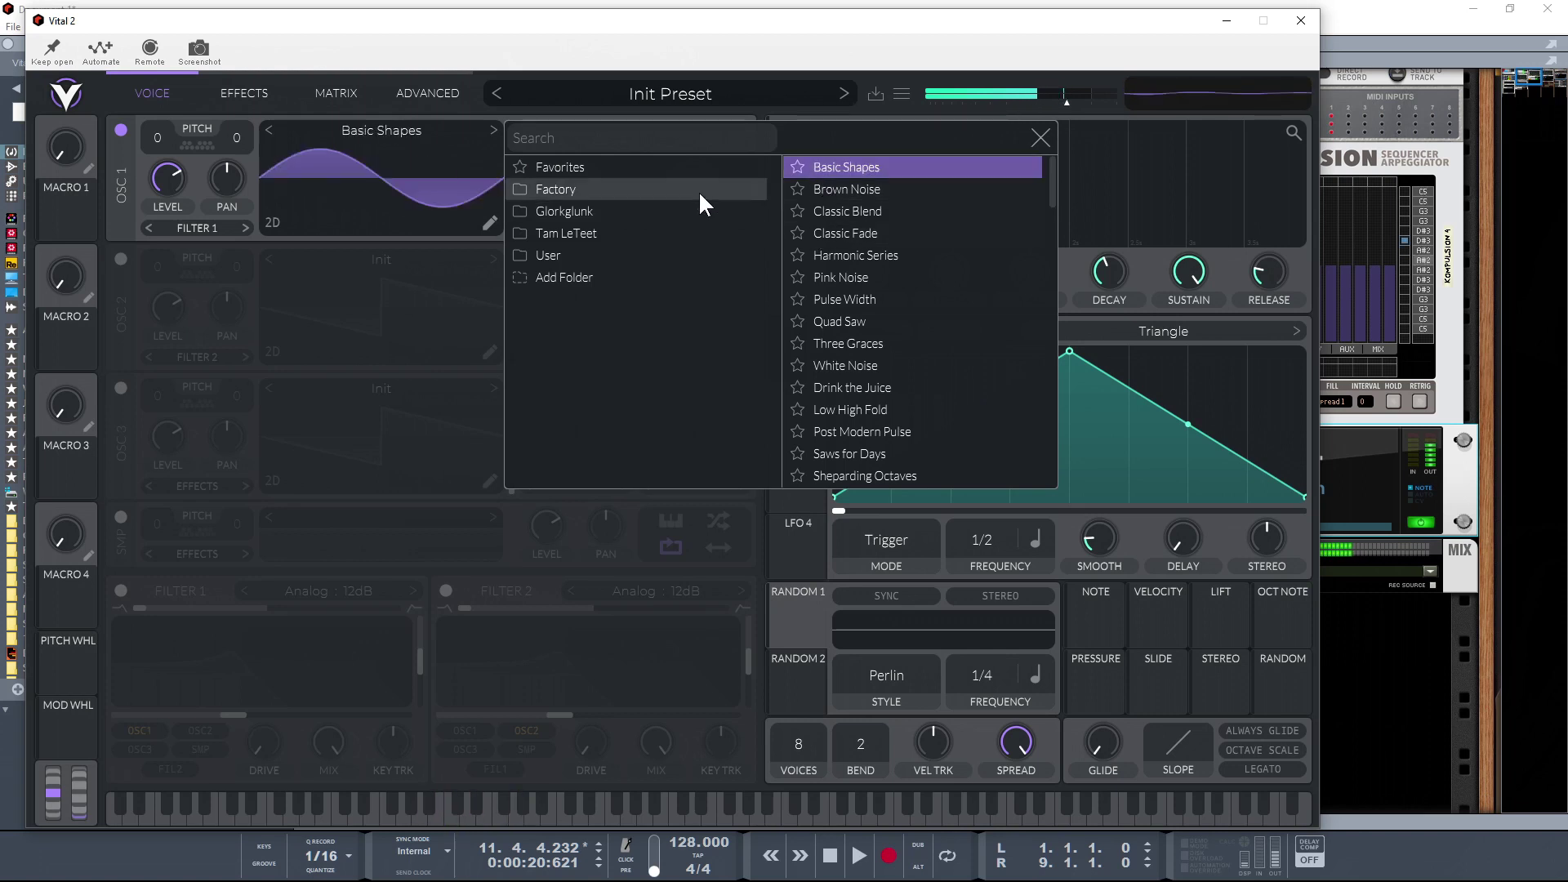
{"action": "left_click", "coordinate": [459, 208]}
{"action": "mouse_move", "coordinate": [517, 213]}
{"action": "left_click_drag", "start_coordinate": [516, 213], "coordinate": [516, 134]}
{"action": "left_click_drag", "start_coordinate": [517, 120], "coordinate": [518, 137]}
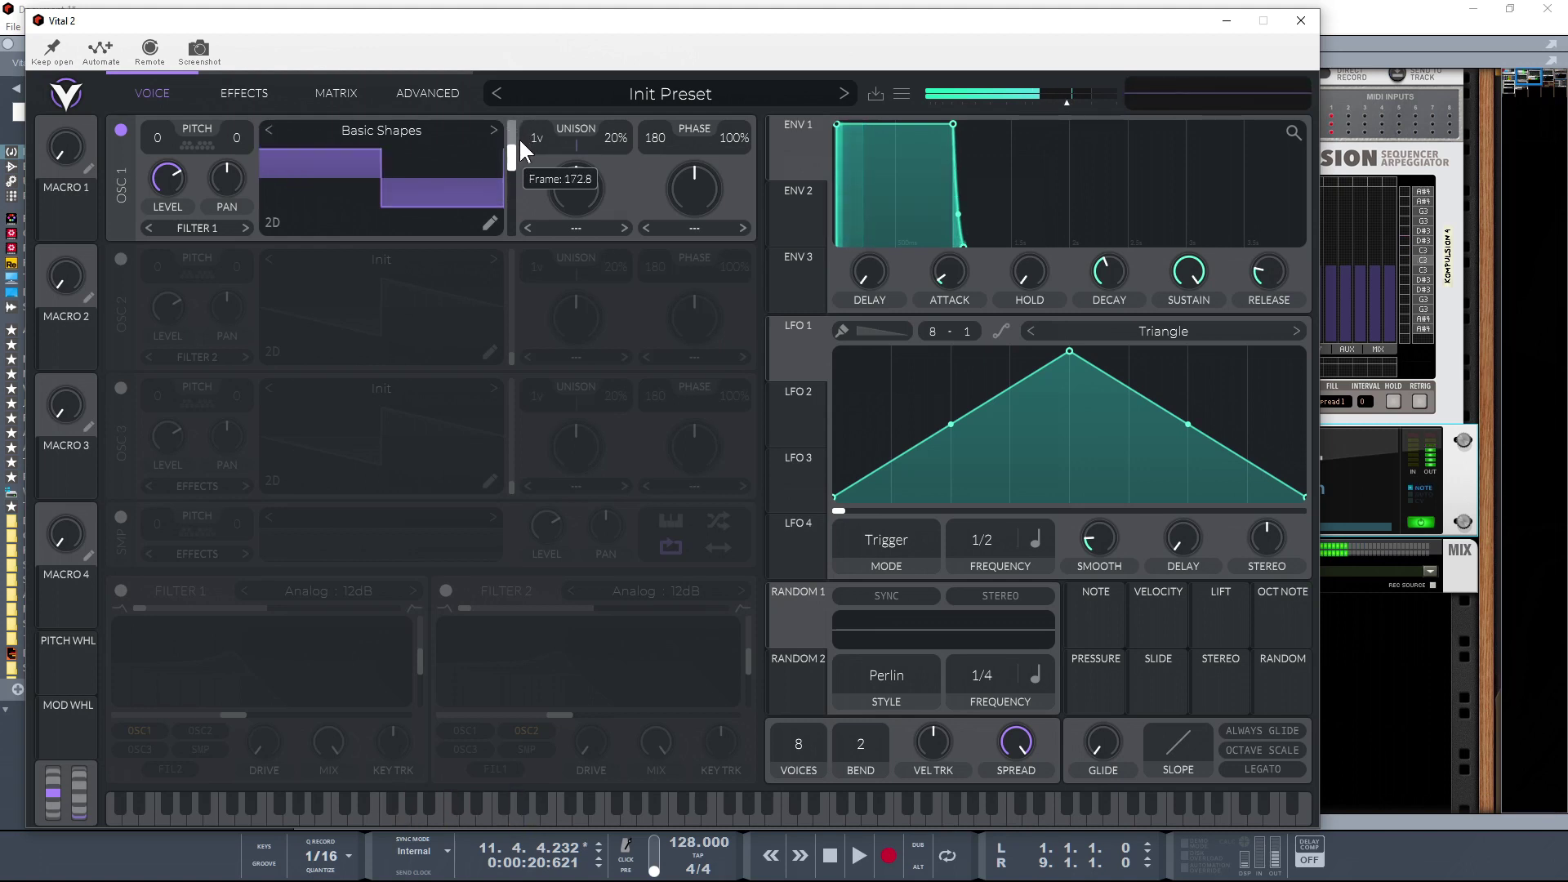
- Shorten the decay and lower the sustain of both Env 1 and Env 2
{"action": "left_click_drag", "start_coordinate": [948, 125], "coordinate": [880, 163]}
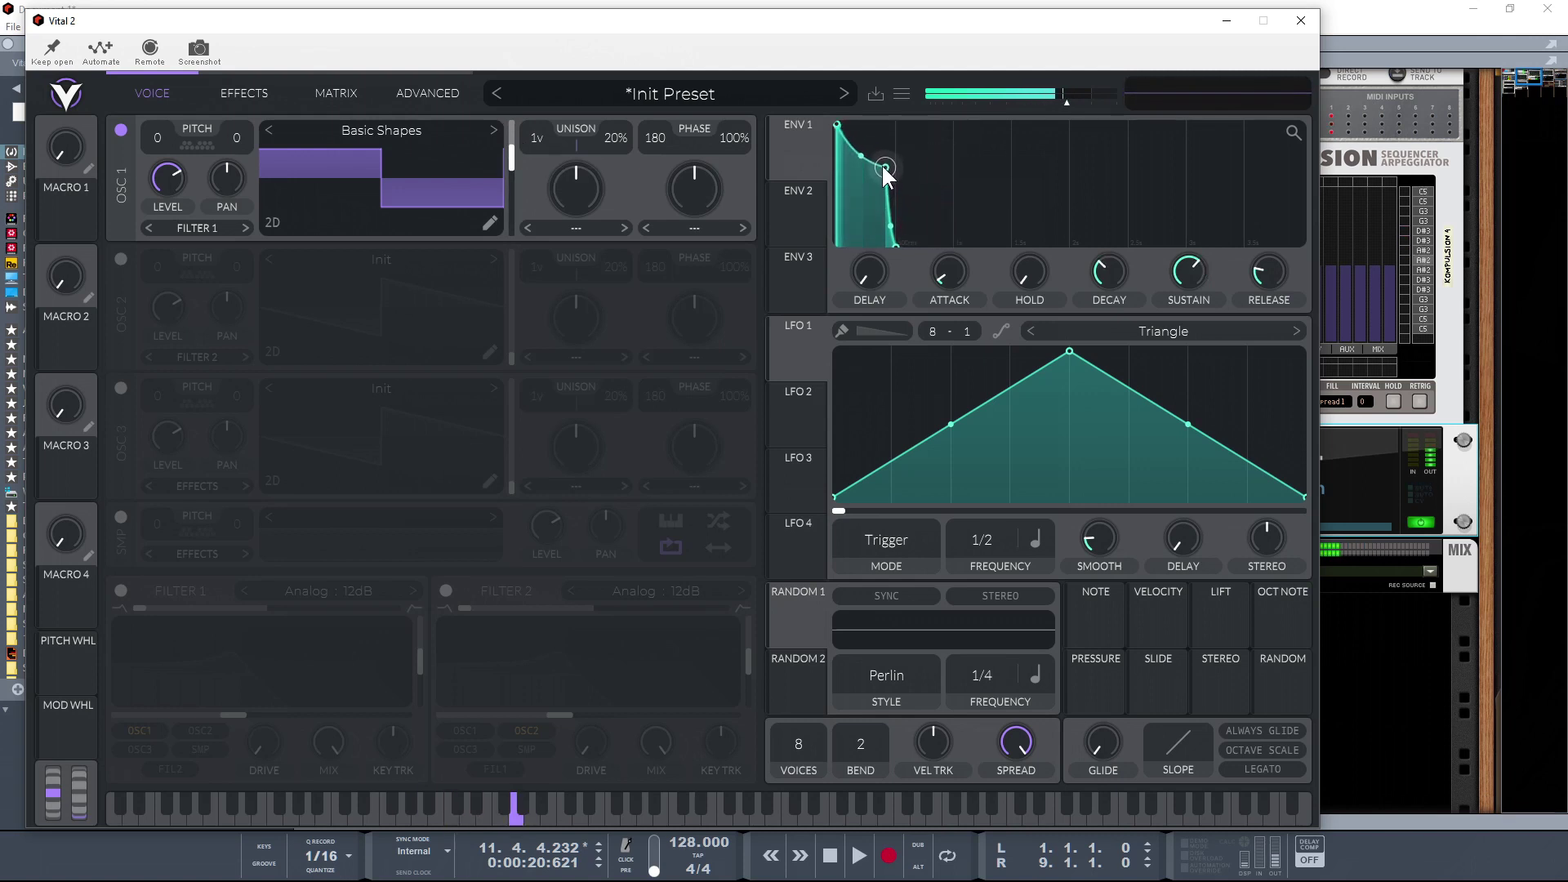
{"action": "left_click", "coordinate": [808, 217]}
{"action": "left_click_drag", "start_coordinate": [956, 120], "coordinate": [885, 172]}
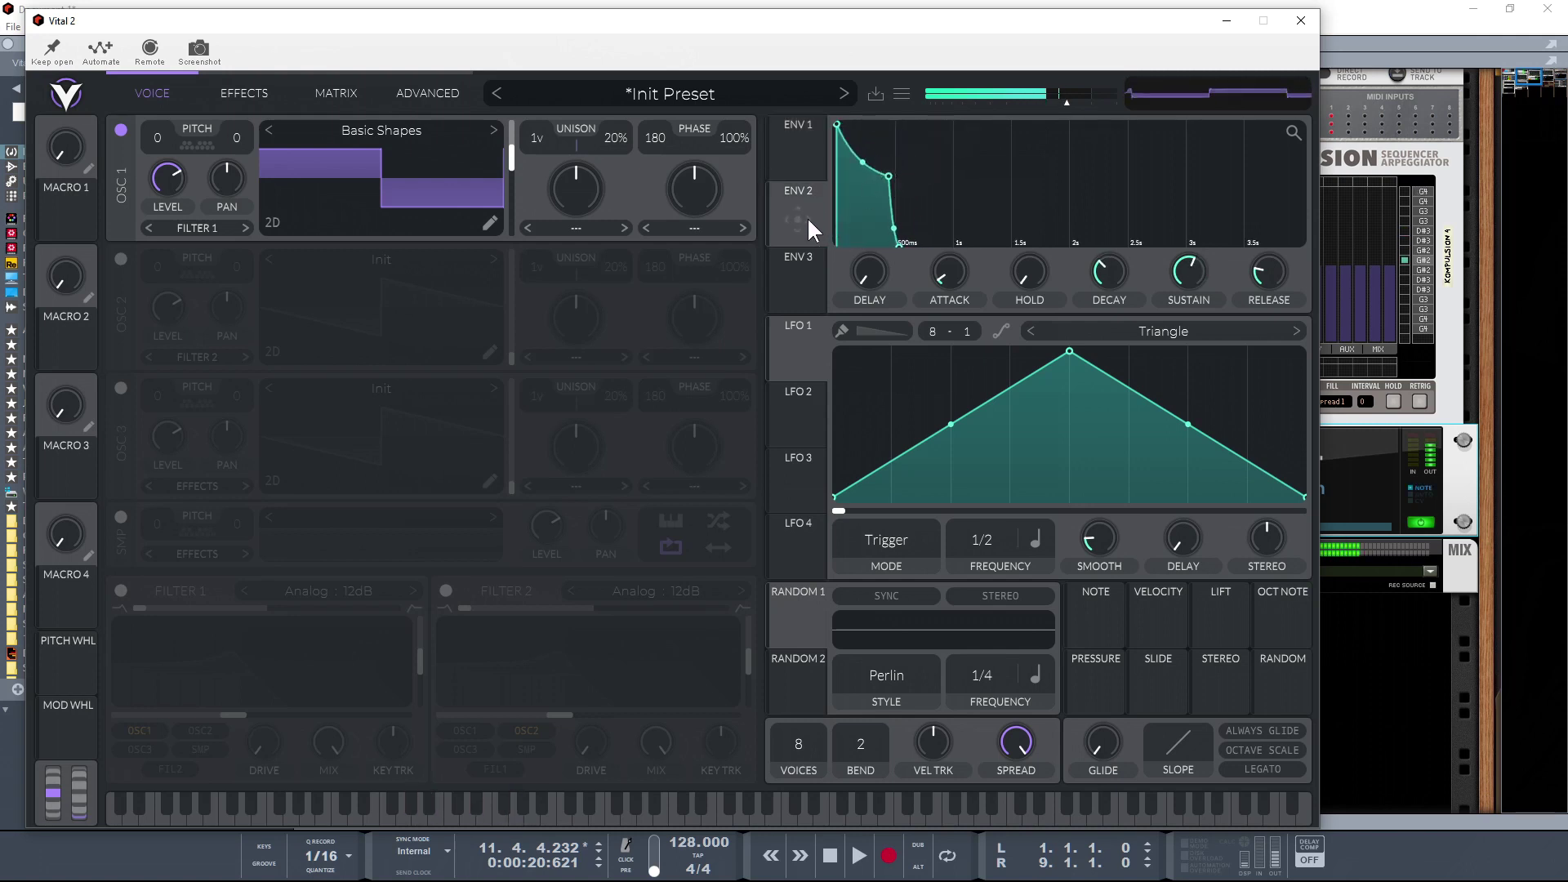
- Enable Filter 1, lower its cutoff and modulate the cutoff with Env 2 by about 52.95
{"action": "left_click", "coordinate": [121, 591]}
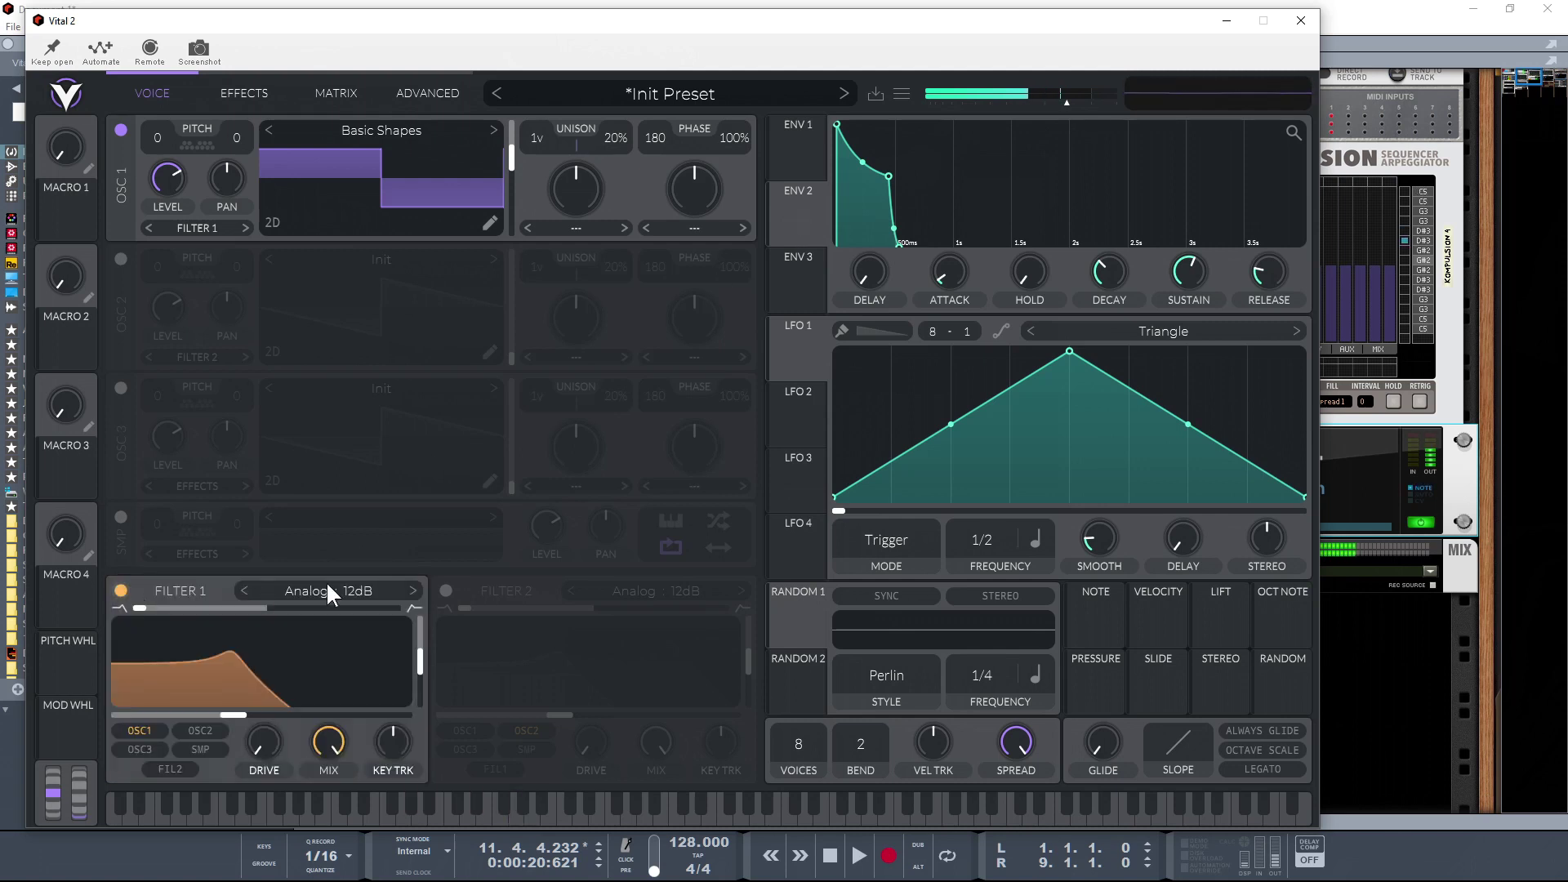
{"action": "left_click_drag", "start_coordinate": [801, 211], "coordinate": [204, 714]}
{"action": "mouse_move", "coordinate": [263, 695]}
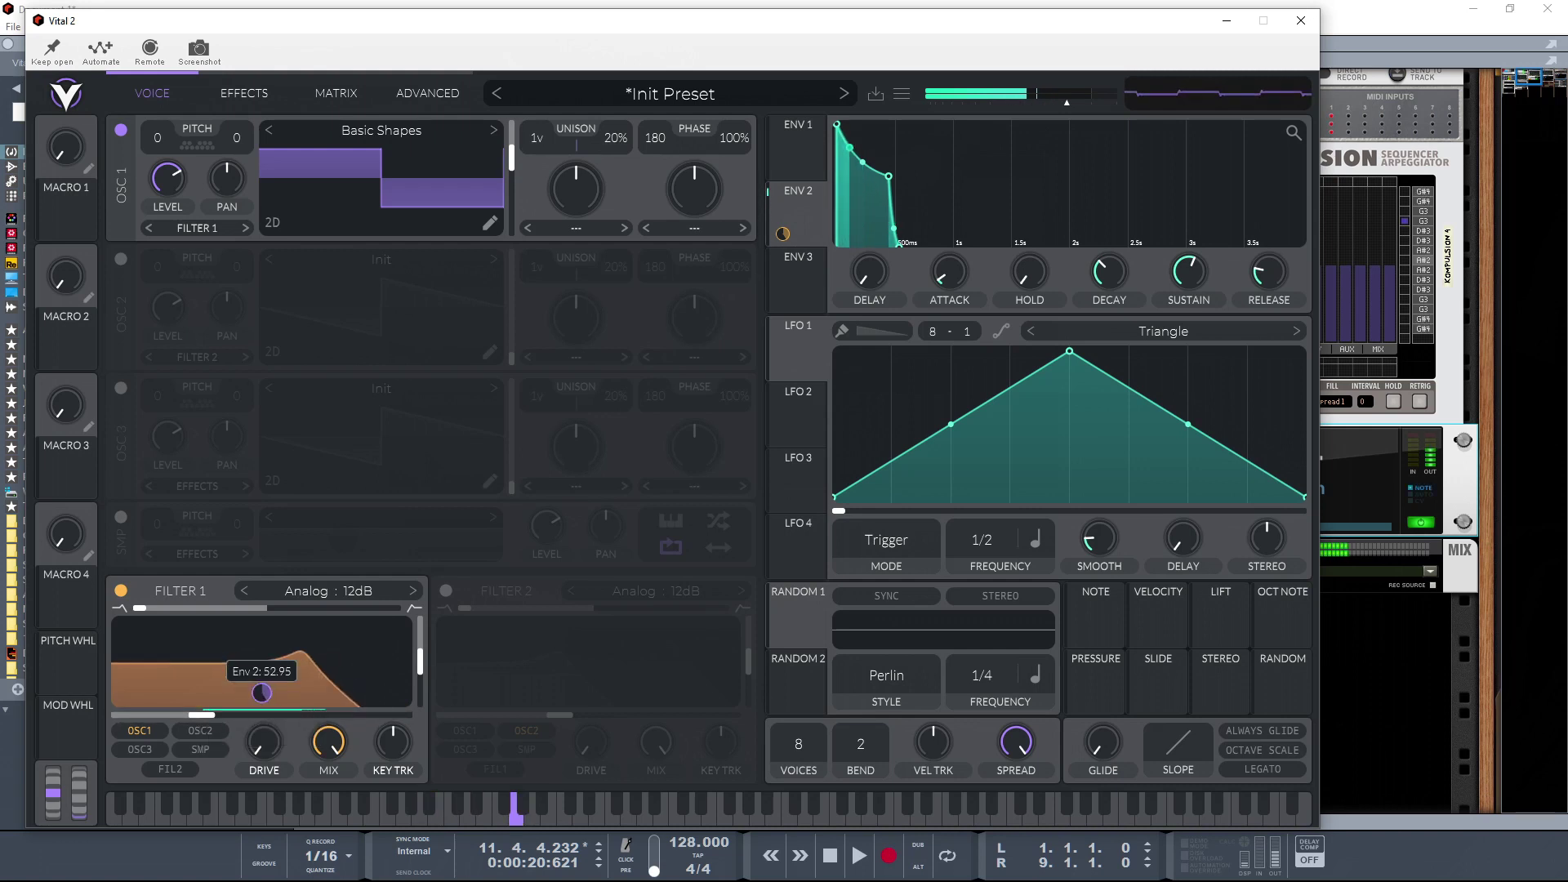
- Raise Filter 1's key tracking, drive and resonance
{"action": "left_click_drag", "start_coordinate": [384, 738], "coordinate": [373, 684]}
{"action": "left_click_drag", "start_coordinate": [263, 741], "coordinate": [266, 678]}
{"action": "left_click_drag", "start_coordinate": [420, 671], "coordinate": [425, 634]}
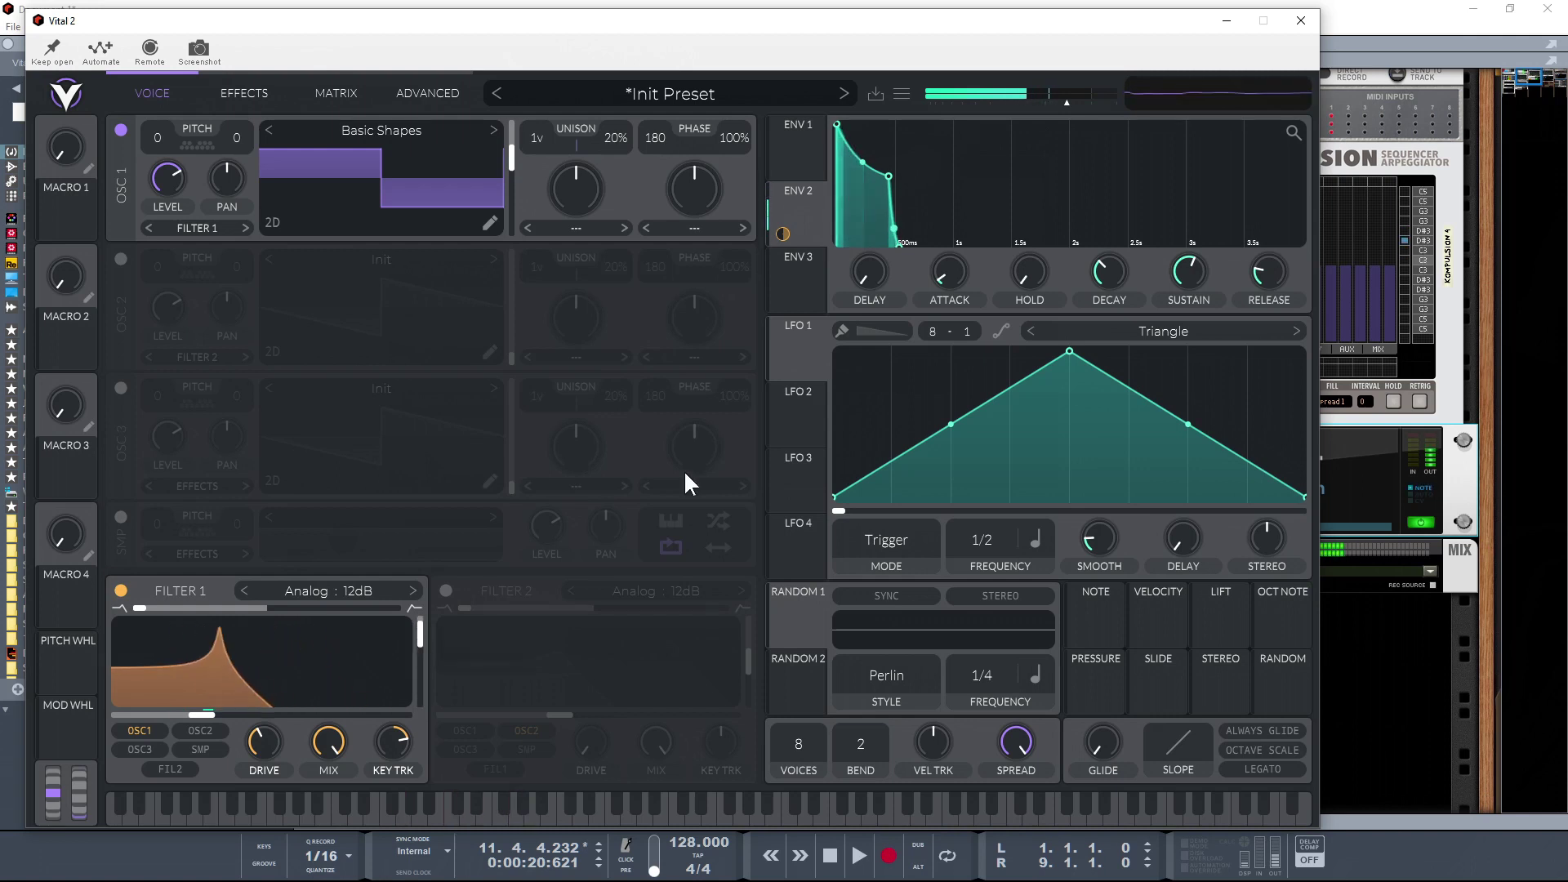
- Reshape Env 2 with a lower sustain, a release of about 0.951 secs and a shorter decay
{"action": "left_click_drag", "start_coordinate": [1187, 293], "coordinate": [1271, 269]}
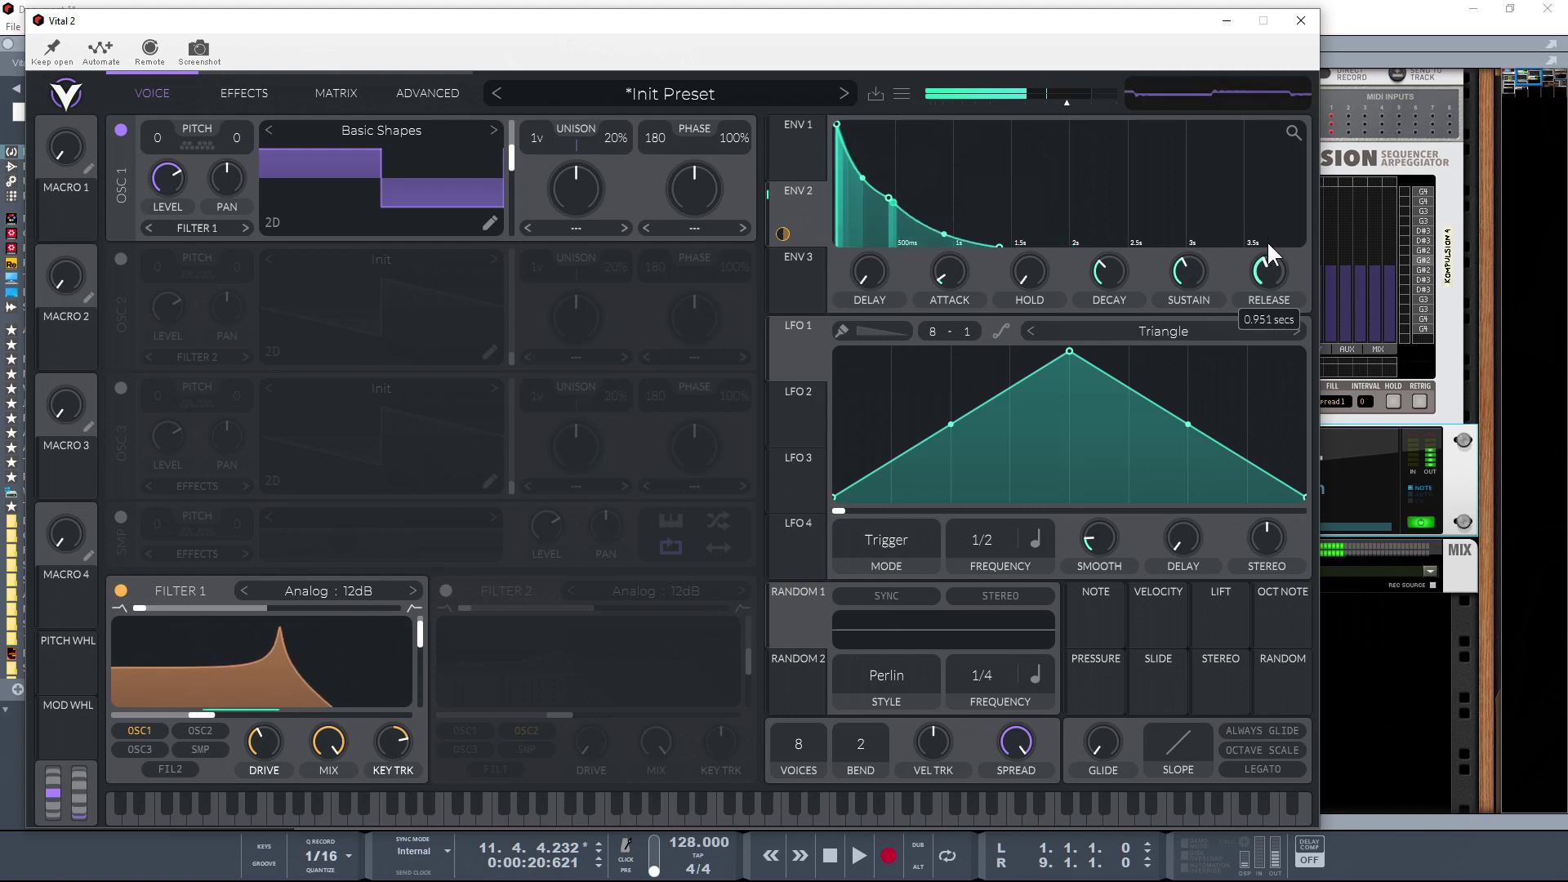
{"action": "left_click_drag", "start_coordinate": [888, 200], "coordinate": [850, 209]}
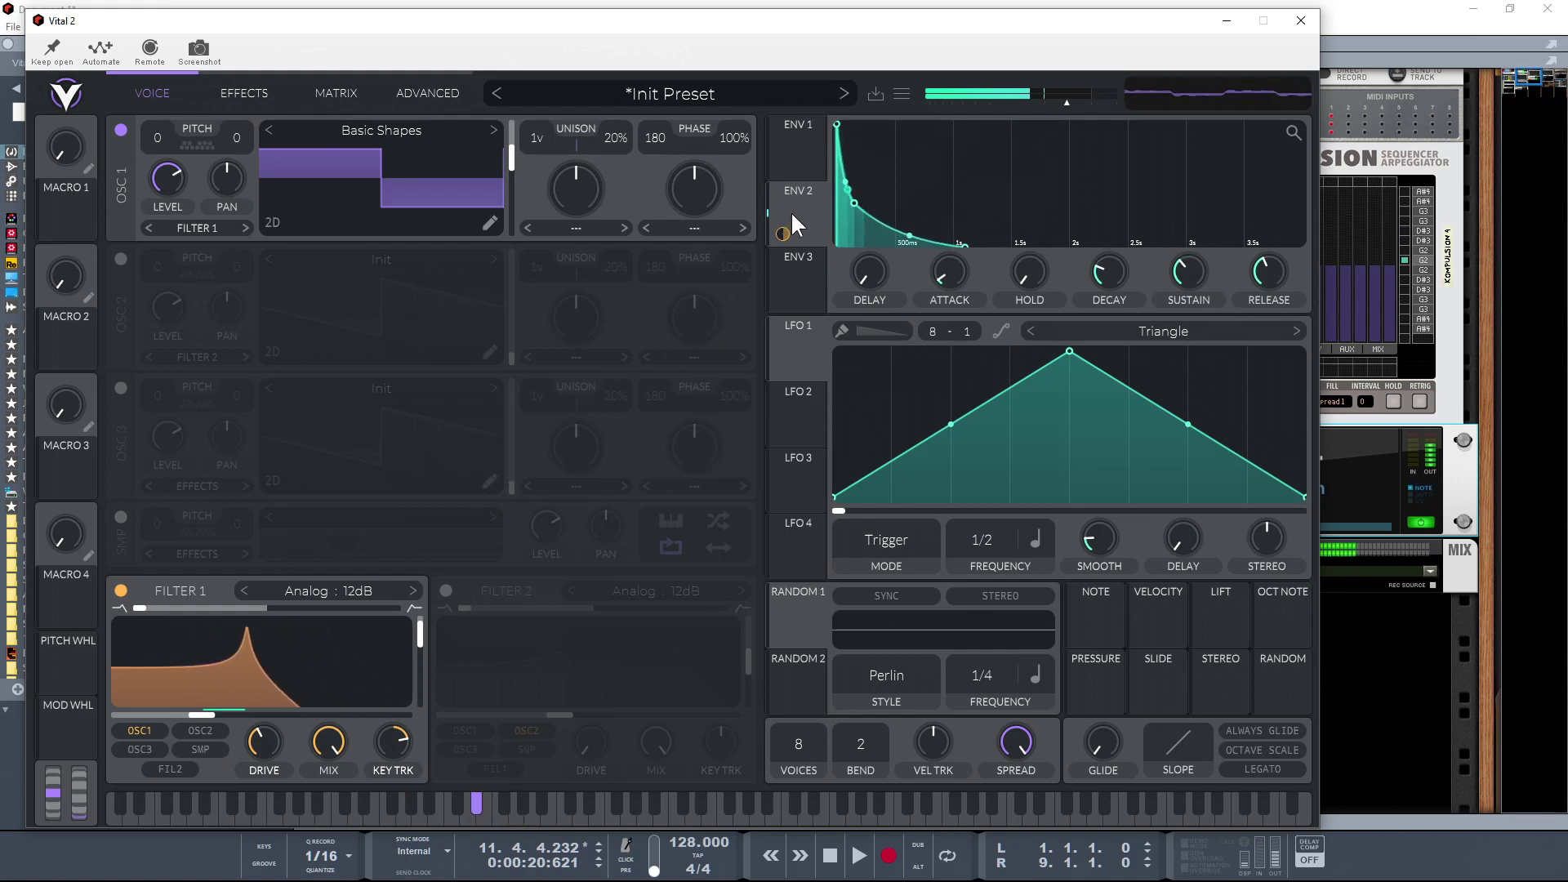
- Assign Env 2 to modulate oscillator 1's wavetable frame
{"action": "mouse_move", "coordinate": [782, 231]}
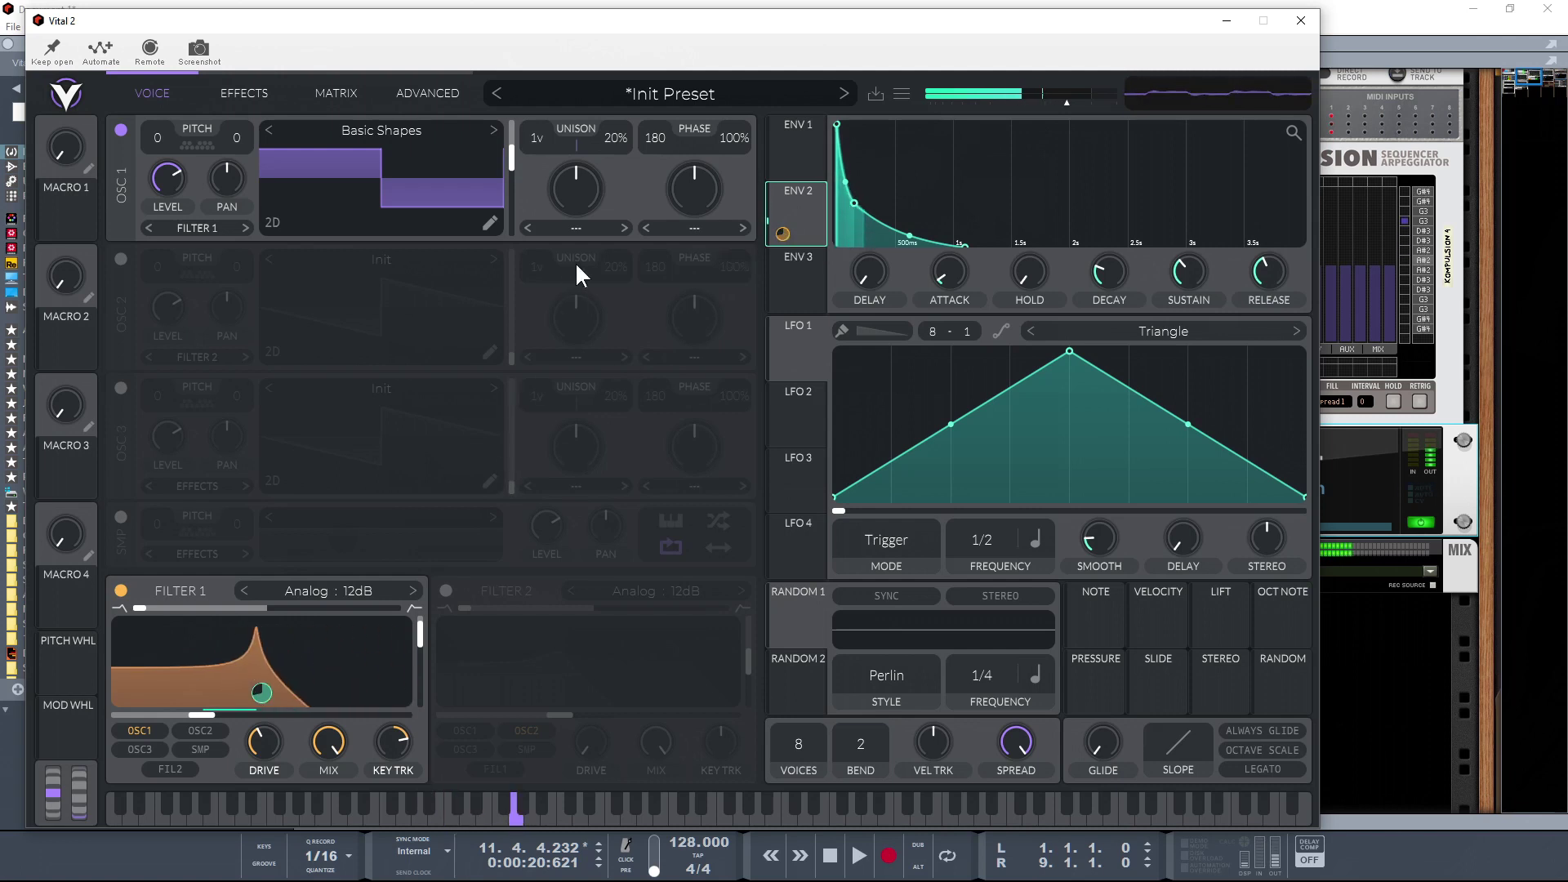
{"action": "left_click_drag", "start_coordinate": [809, 225], "coordinate": [489, 184]}
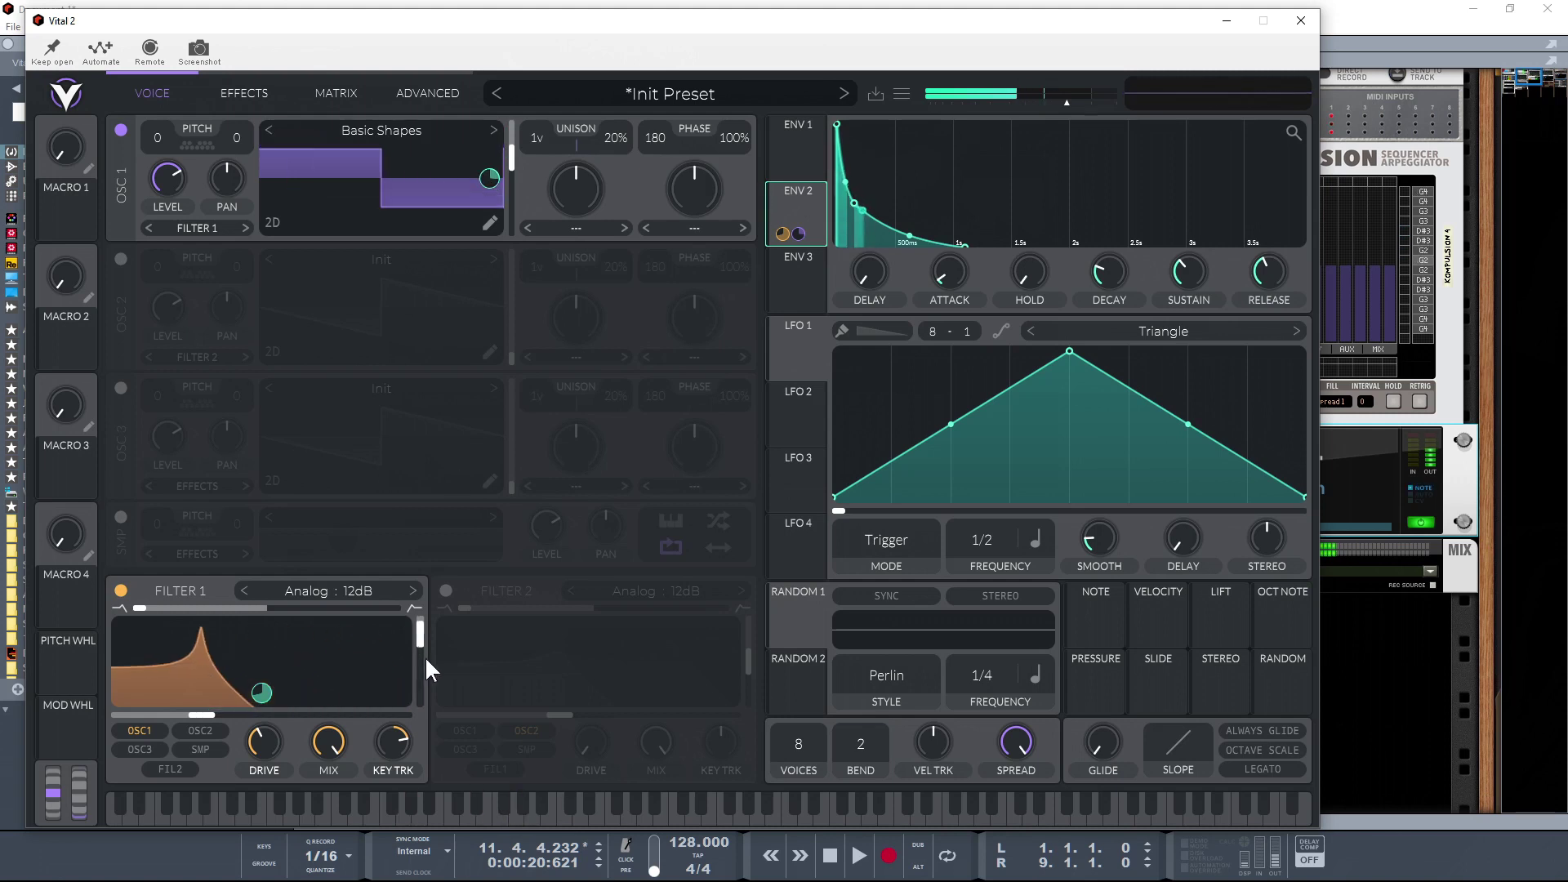
{"action": "mouse_move", "coordinate": [419, 649]}
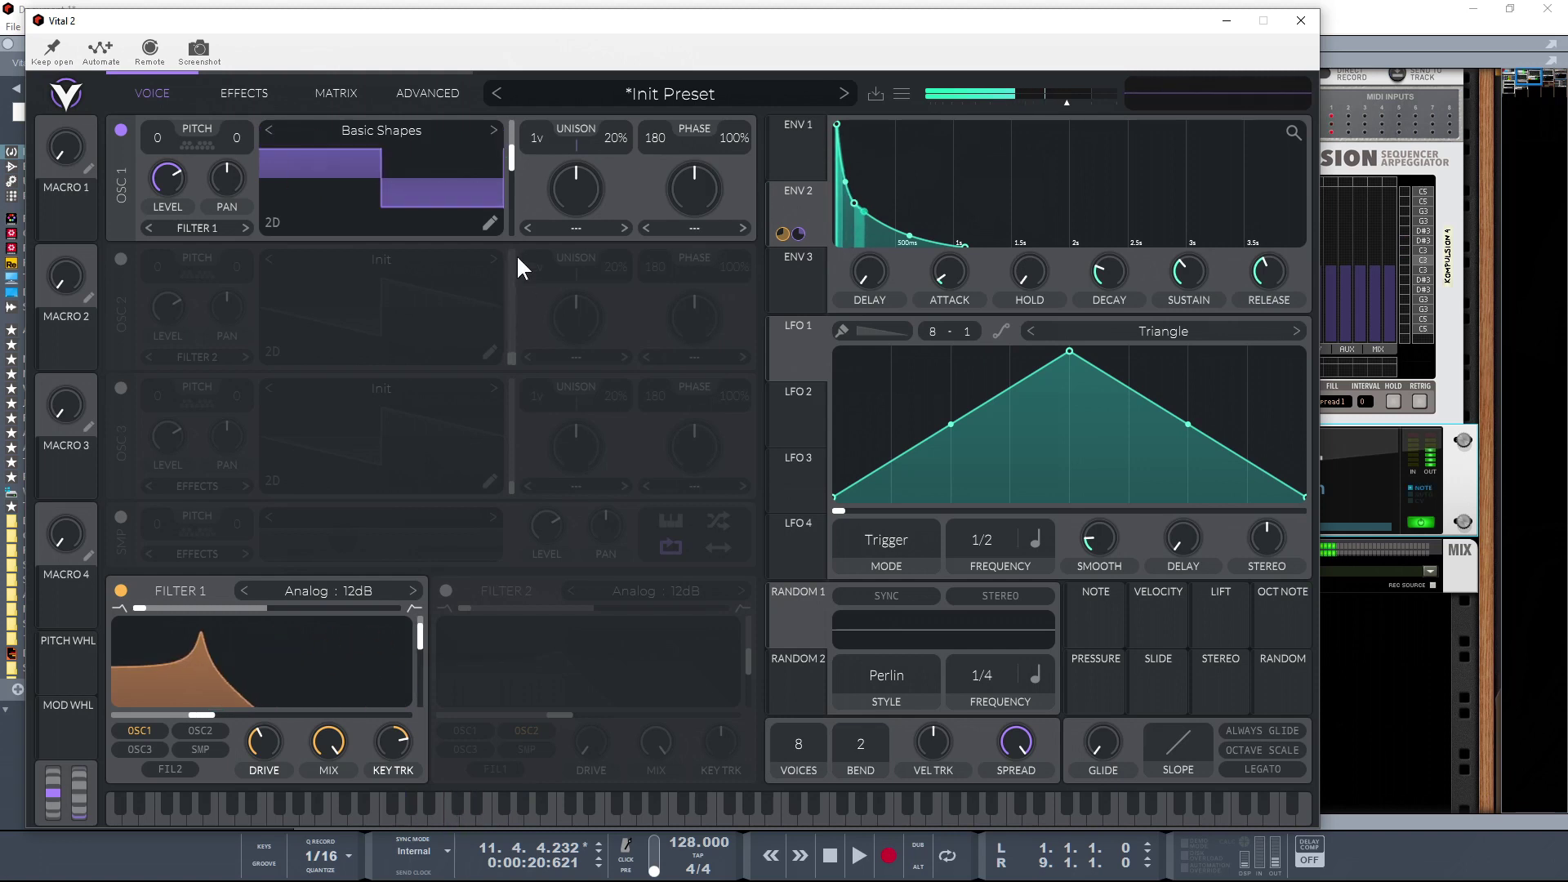
- Set oscillator 1 to 3 unison voices with 3% detune and slightly lengthen Env 2's decay
{"action": "mouse_move", "coordinate": [512, 165]}
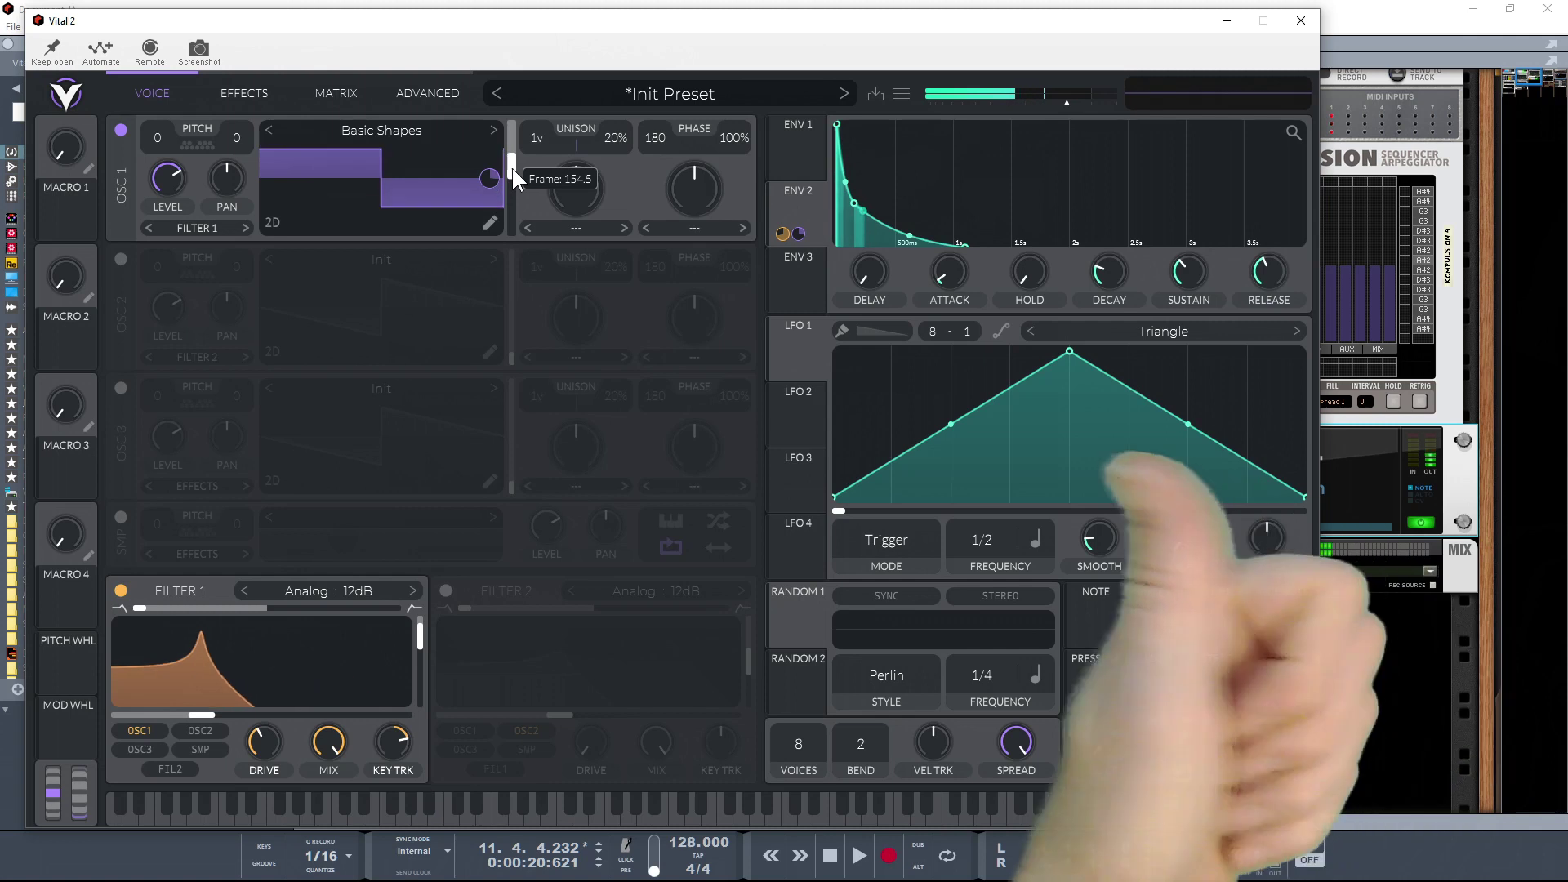
{"action": "left_click_drag", "start_coordinate": [541, 137], "coordinate": [615, 179]}
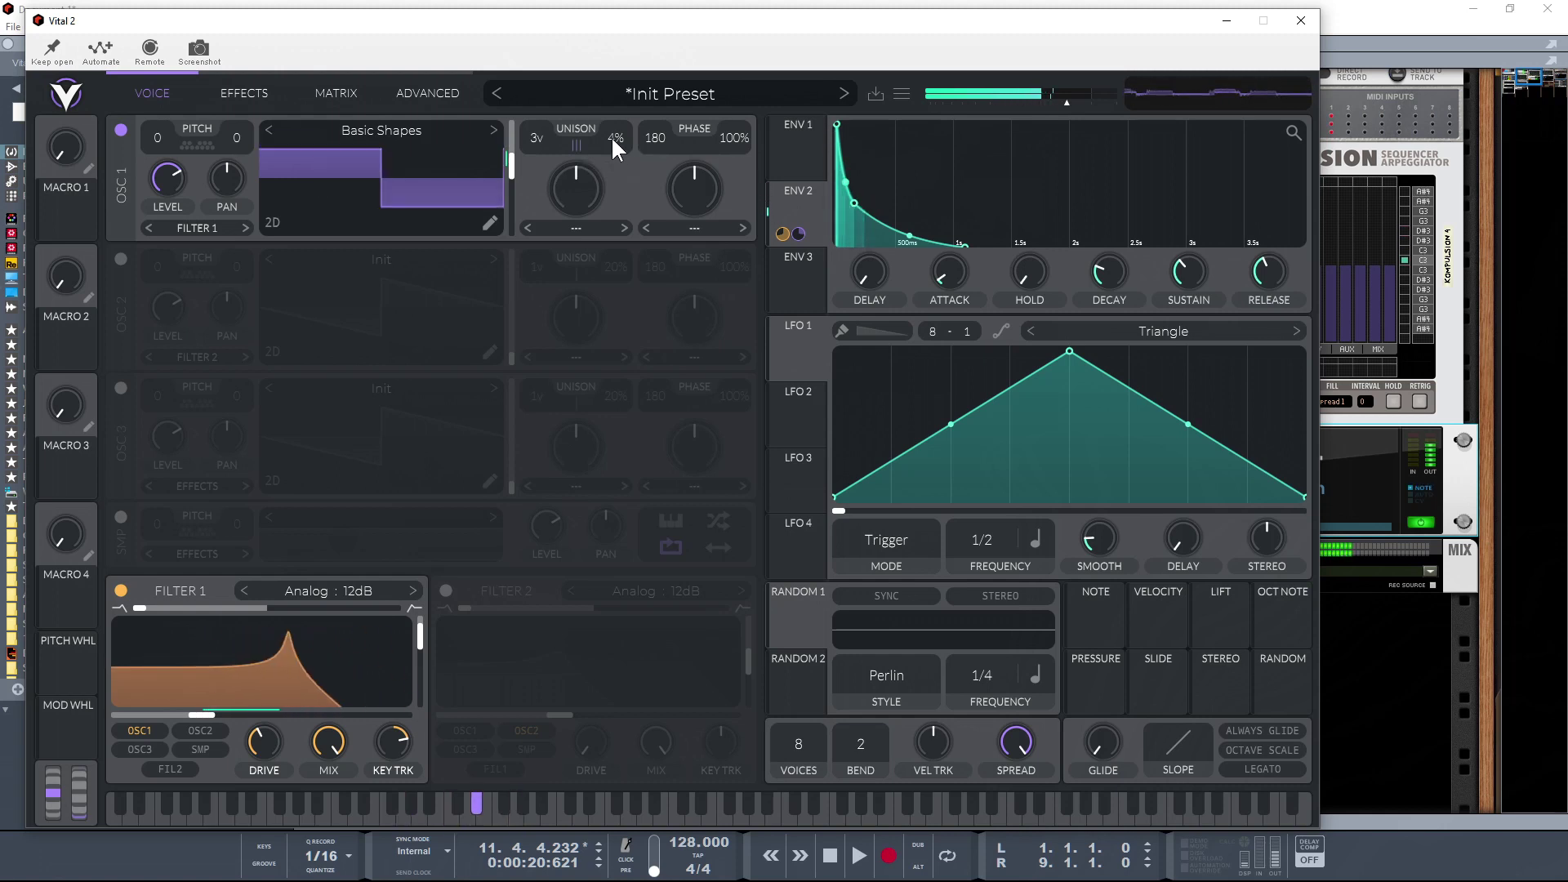
{"action": "left_click_drag", "start_coordinate": [609, 144], "coordinate": [610, 140]}
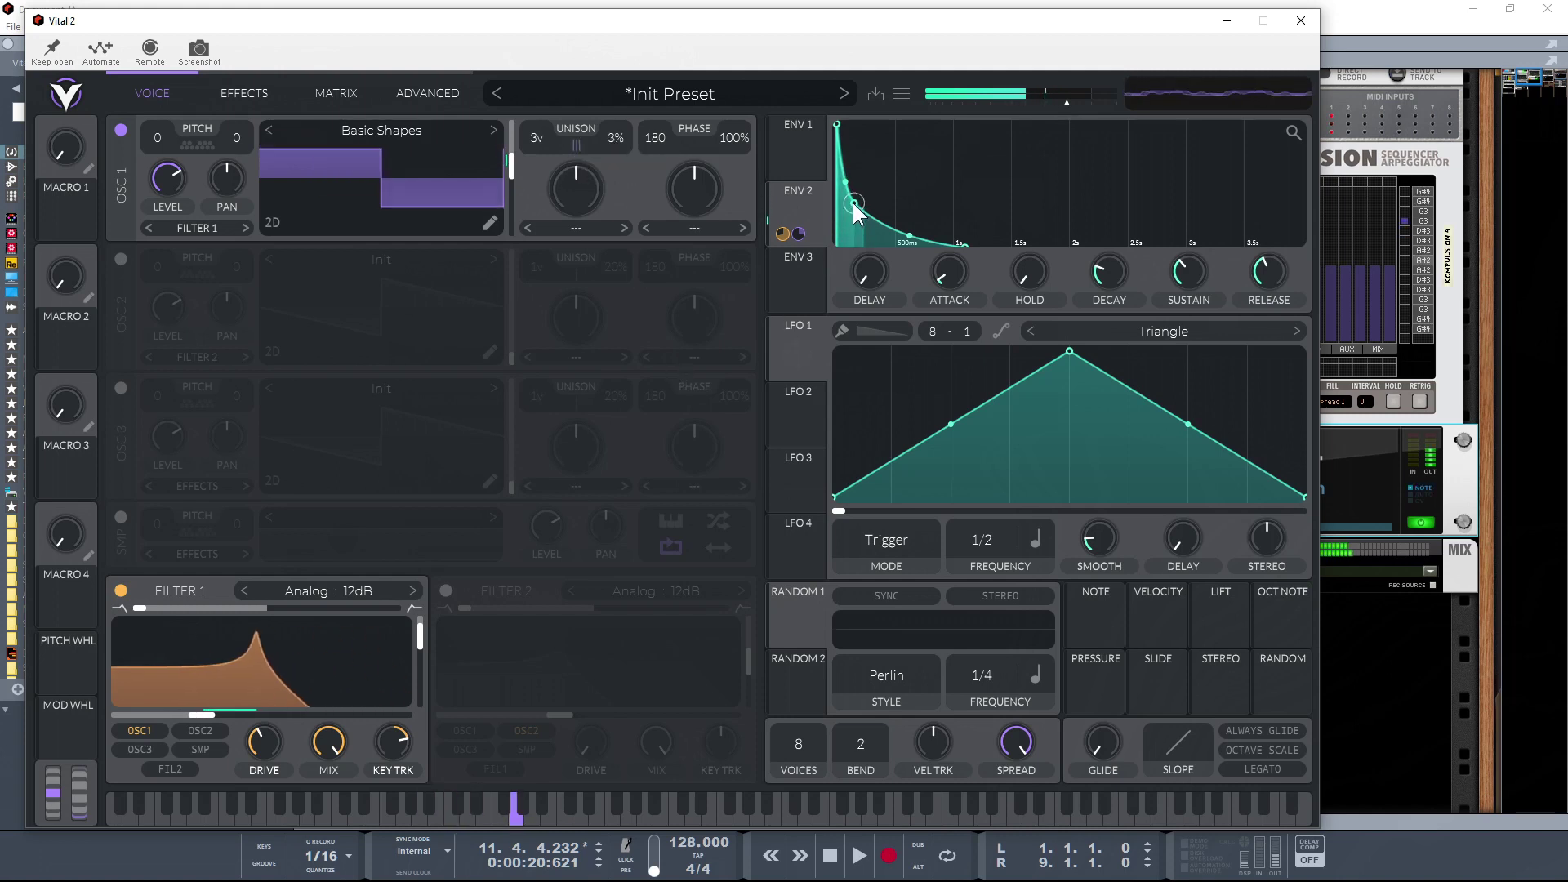
{"action": "mouse_move", "coordinate": [855, 202]}
{"action": "left_mouse_down"}
{"action": "mouse_move", "coordinate": [874, 203]}
{"action": "mouse_move", "coordinate": [861, 207]}
{"action": "left_mouse_up"}
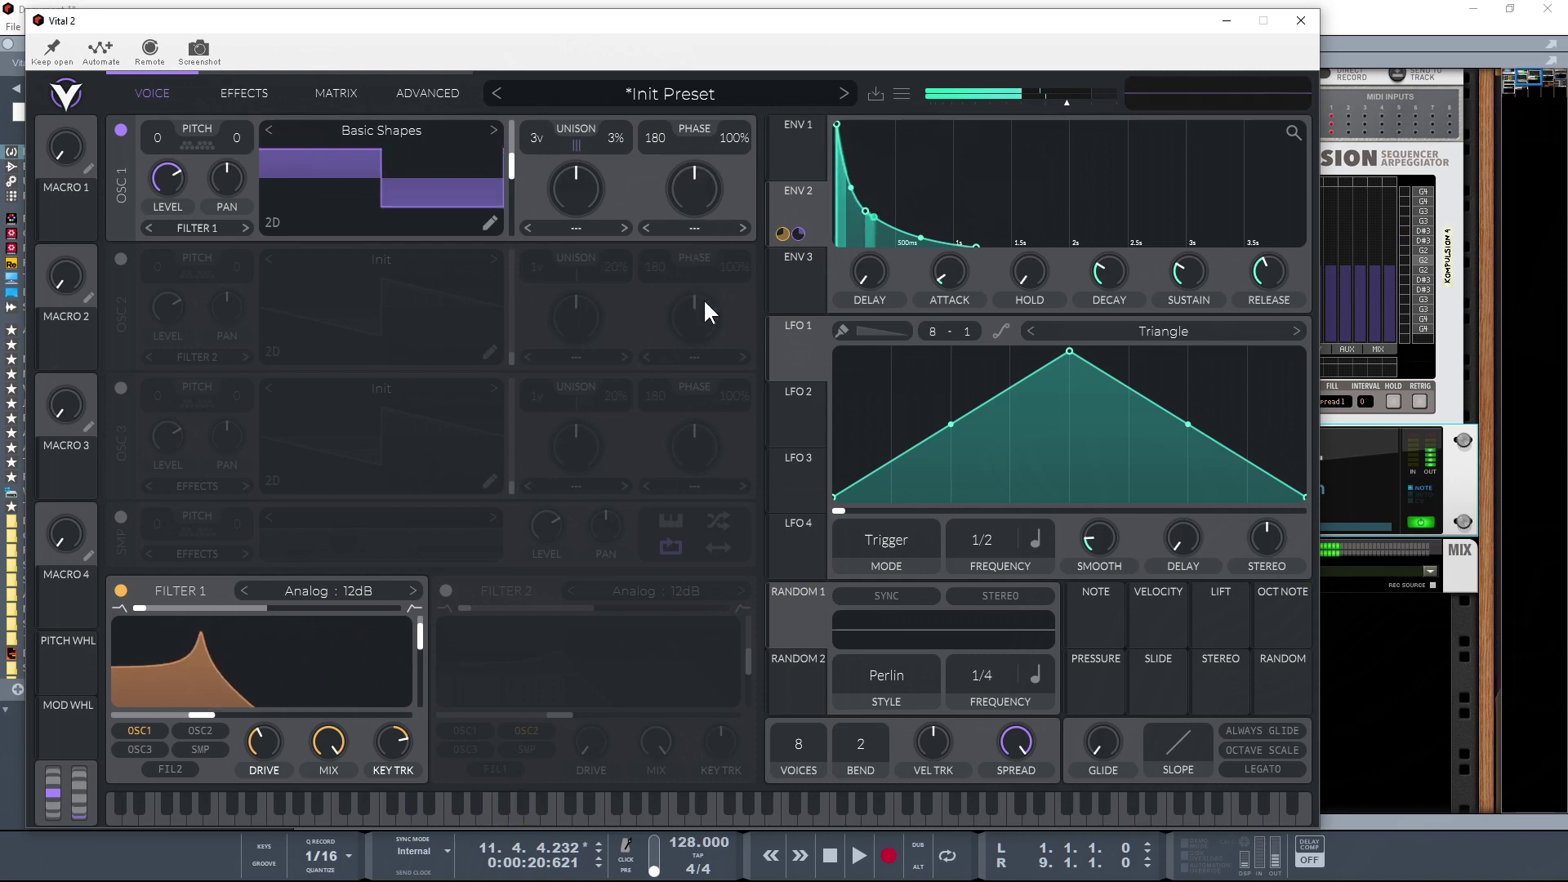
- Try the Reverb effect on this patch with its mix at about 8%
{"action": "left_click", "coordinate": [240, 98]}
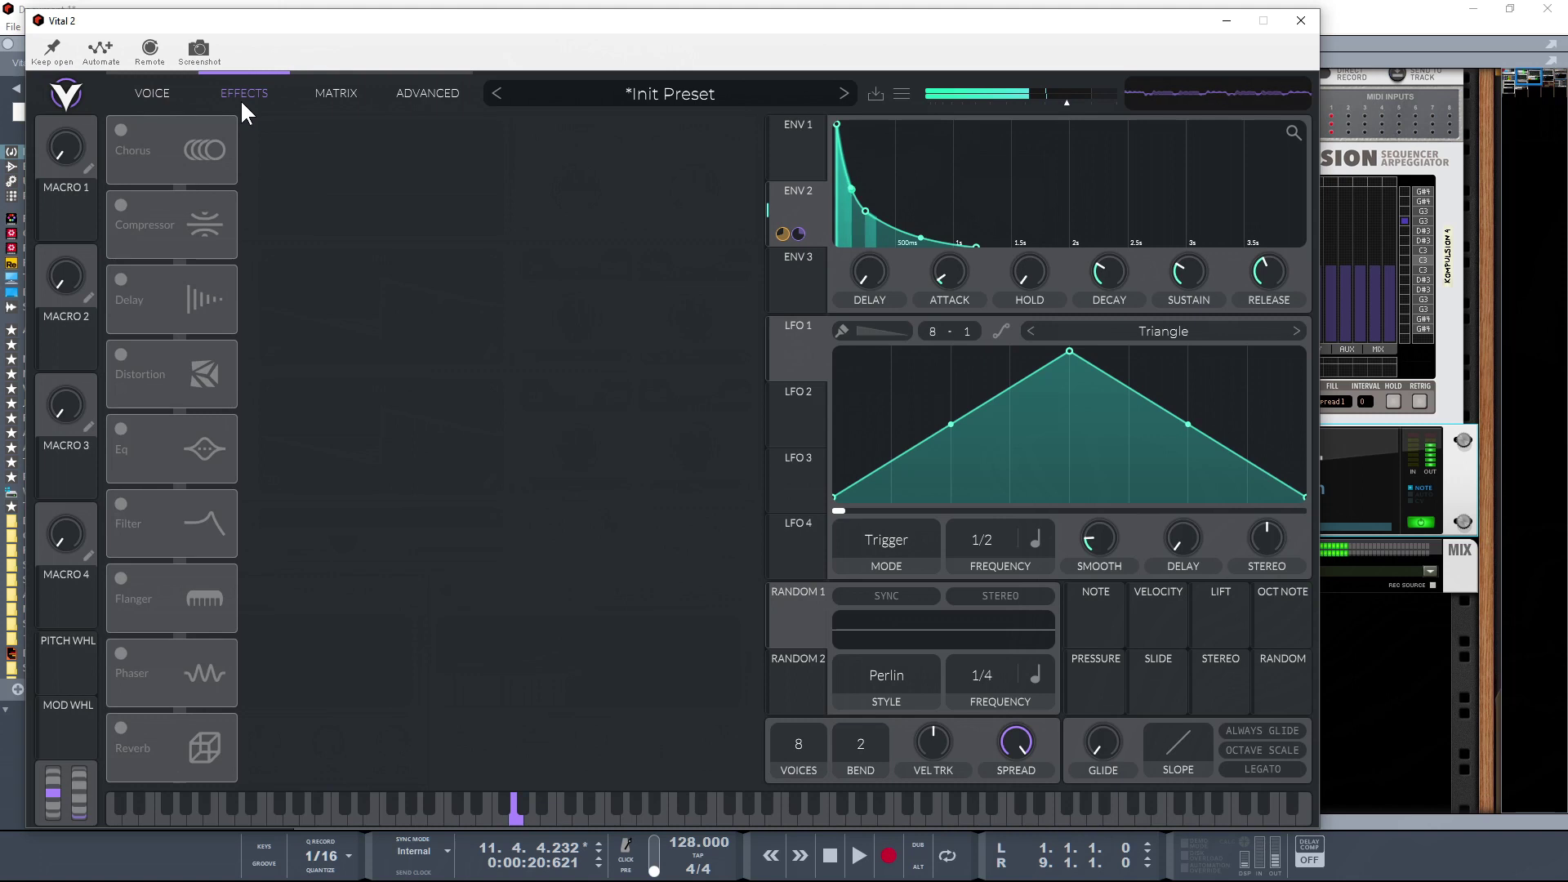
{"action": "left_click", "coordinate": [123, 727]}
{"action": "left_click_drag", "start_coordinate": [719, 147], "coordinate": [716, 173]}
{"action": "scroll", "coordinate": [715, 173], "scroll_direction": "down", "scroll_amount": 2}
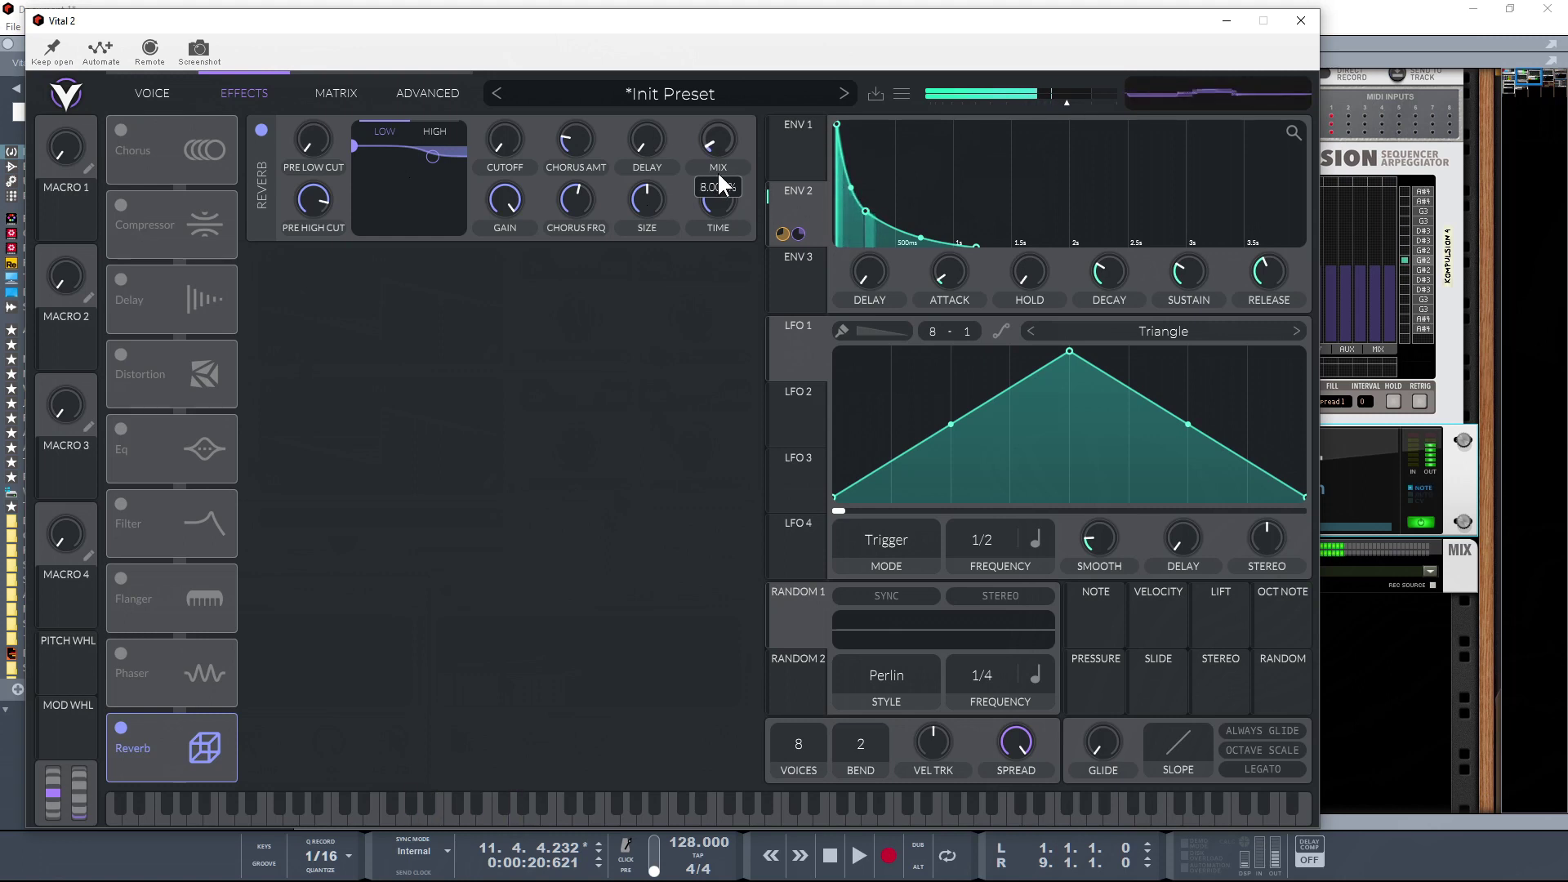
{"action": "left_click", "coordinate": [121, 727]}
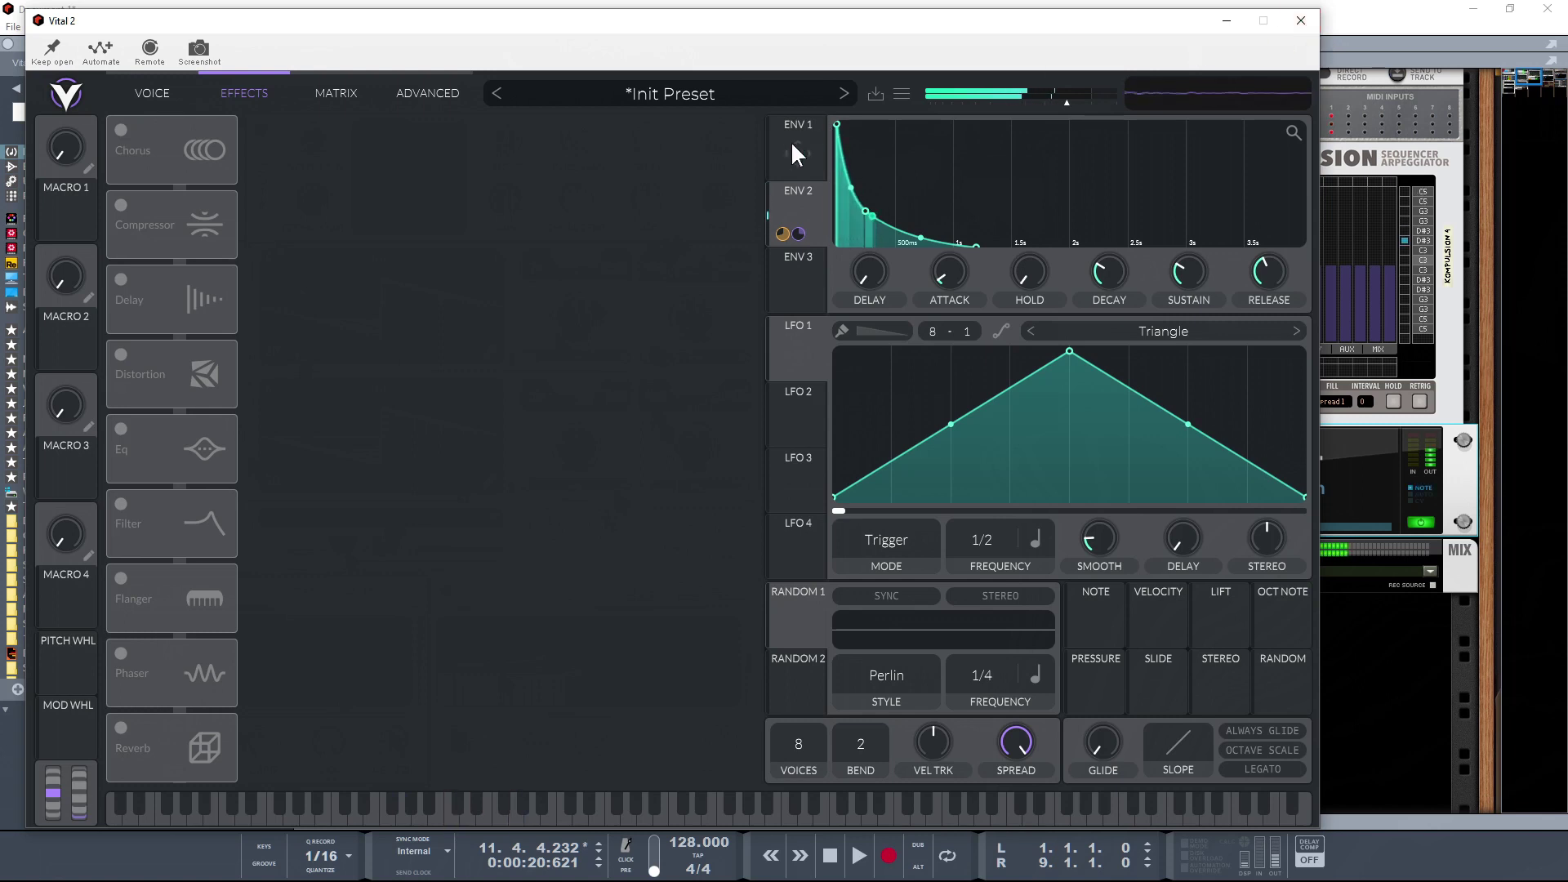
- Lower Filter 1's cutoff to about -19.48 semitones, reduce Env 2's modulation of it, and close the synth window
{"action": "left_click", "coordinate": [157, 90]}
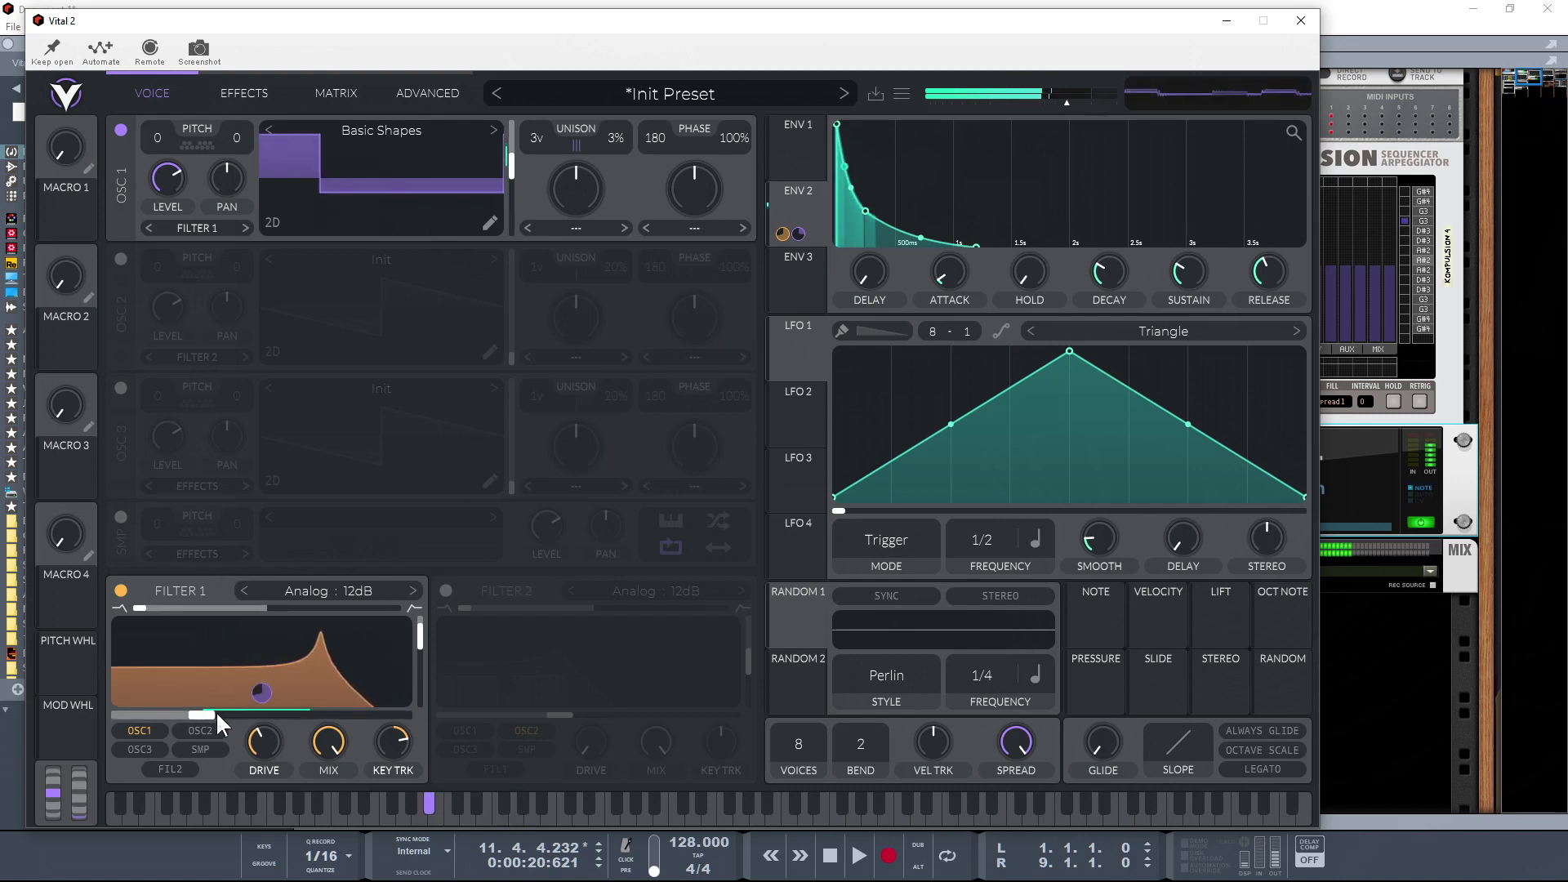
{"action": "mouse_move", "coordinate": [197, 713]}
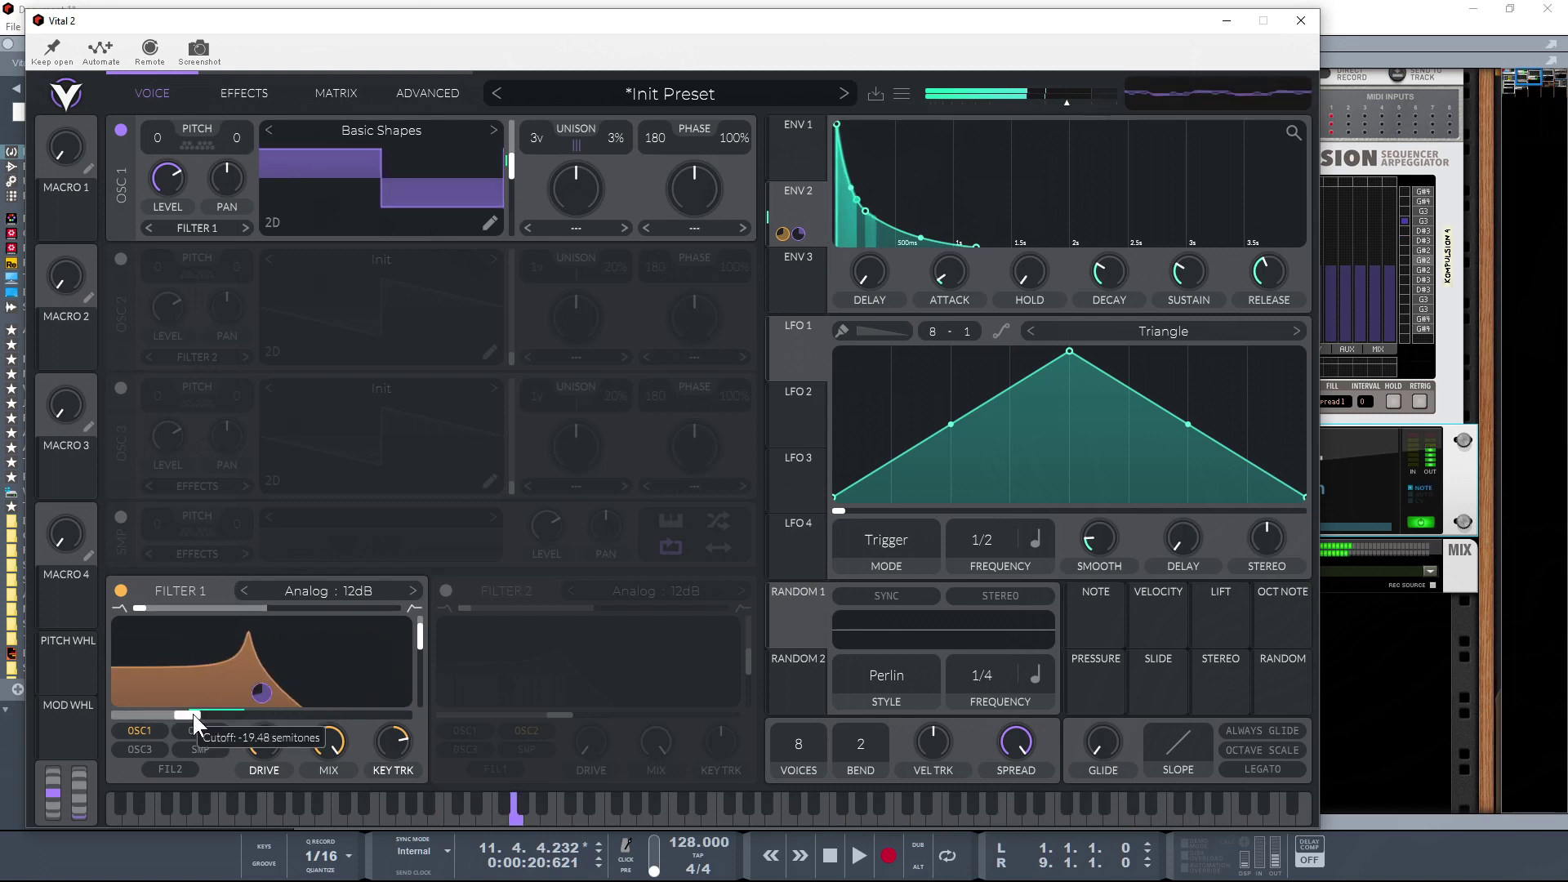
{"action": "mouse_move", "coordinate": [261, 694]}
{"action": "mouse_move", "coordinate": [261, 694]}
{"action": "left_mouse_down"}
{"action": "mouse_move", "coordinate": [262, 736]}
{"action": "mouse_move", "coordinate": [261, 708]}
{"action": "left_mouse_up"}
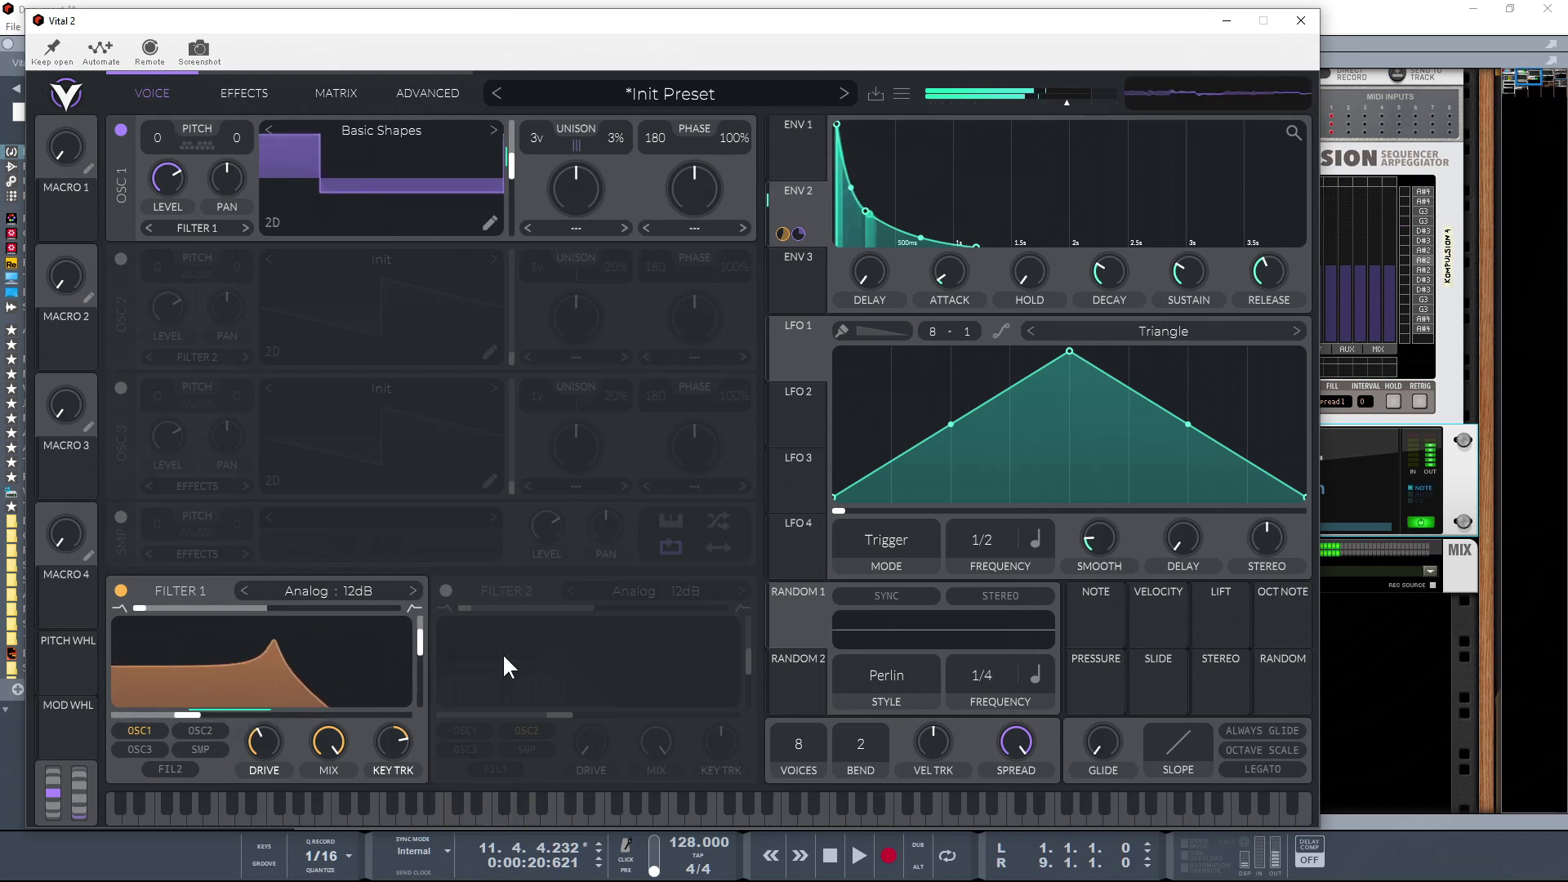
{"action": "left_click", "coordinate": [1303, 21]}
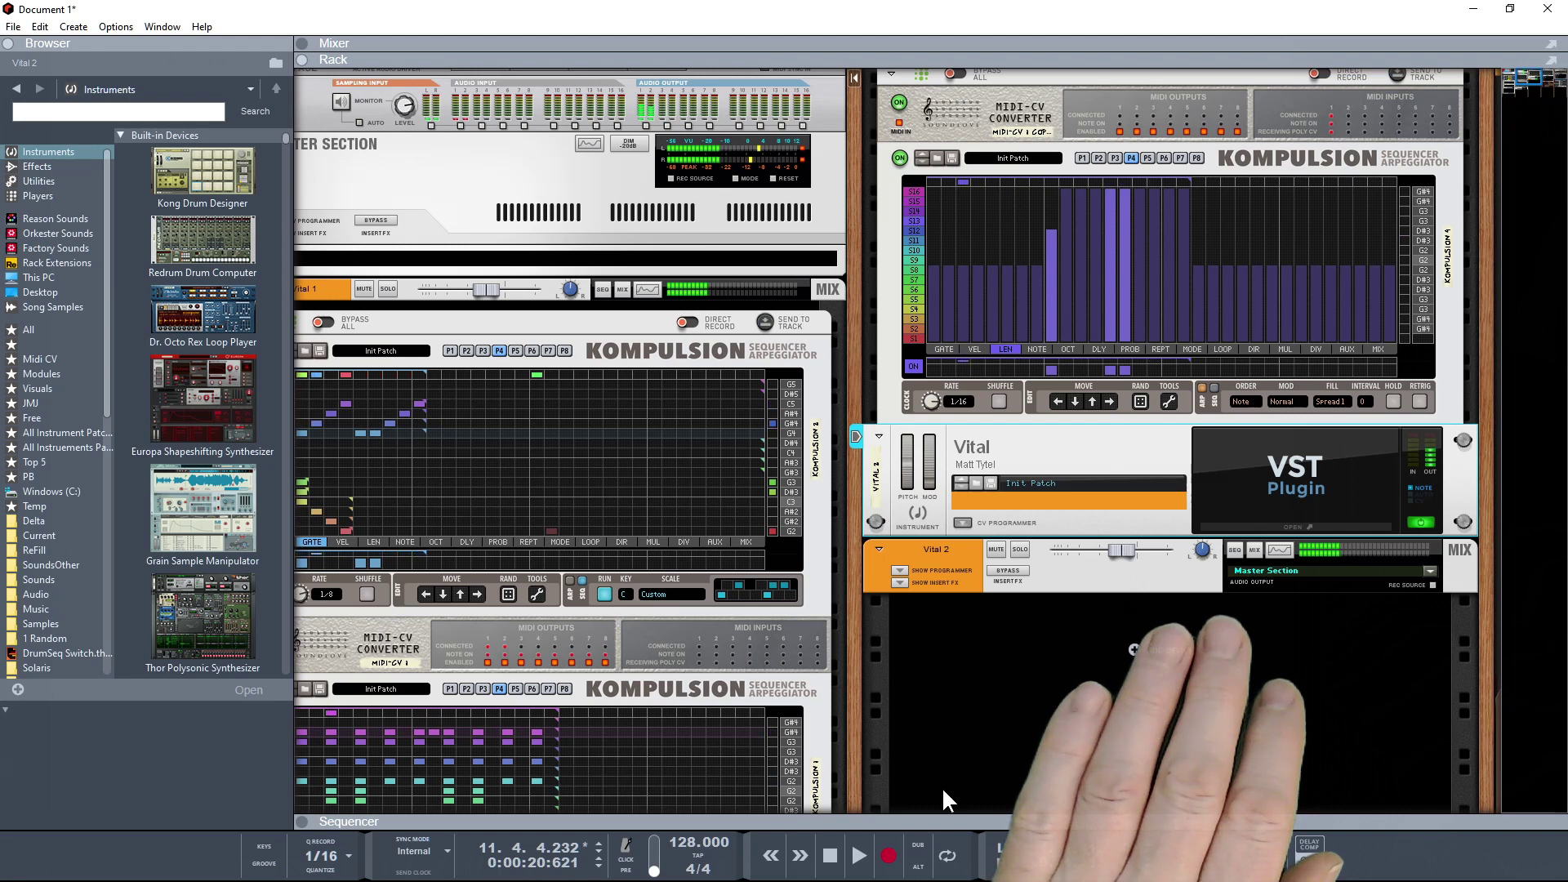
- Play the arrangement from the start to hear the new Vital part, and stop playback
{"action": "left_click", "coordinate": [861, 843]}
{"action": "left_click", "coordinate": [861, 846]}
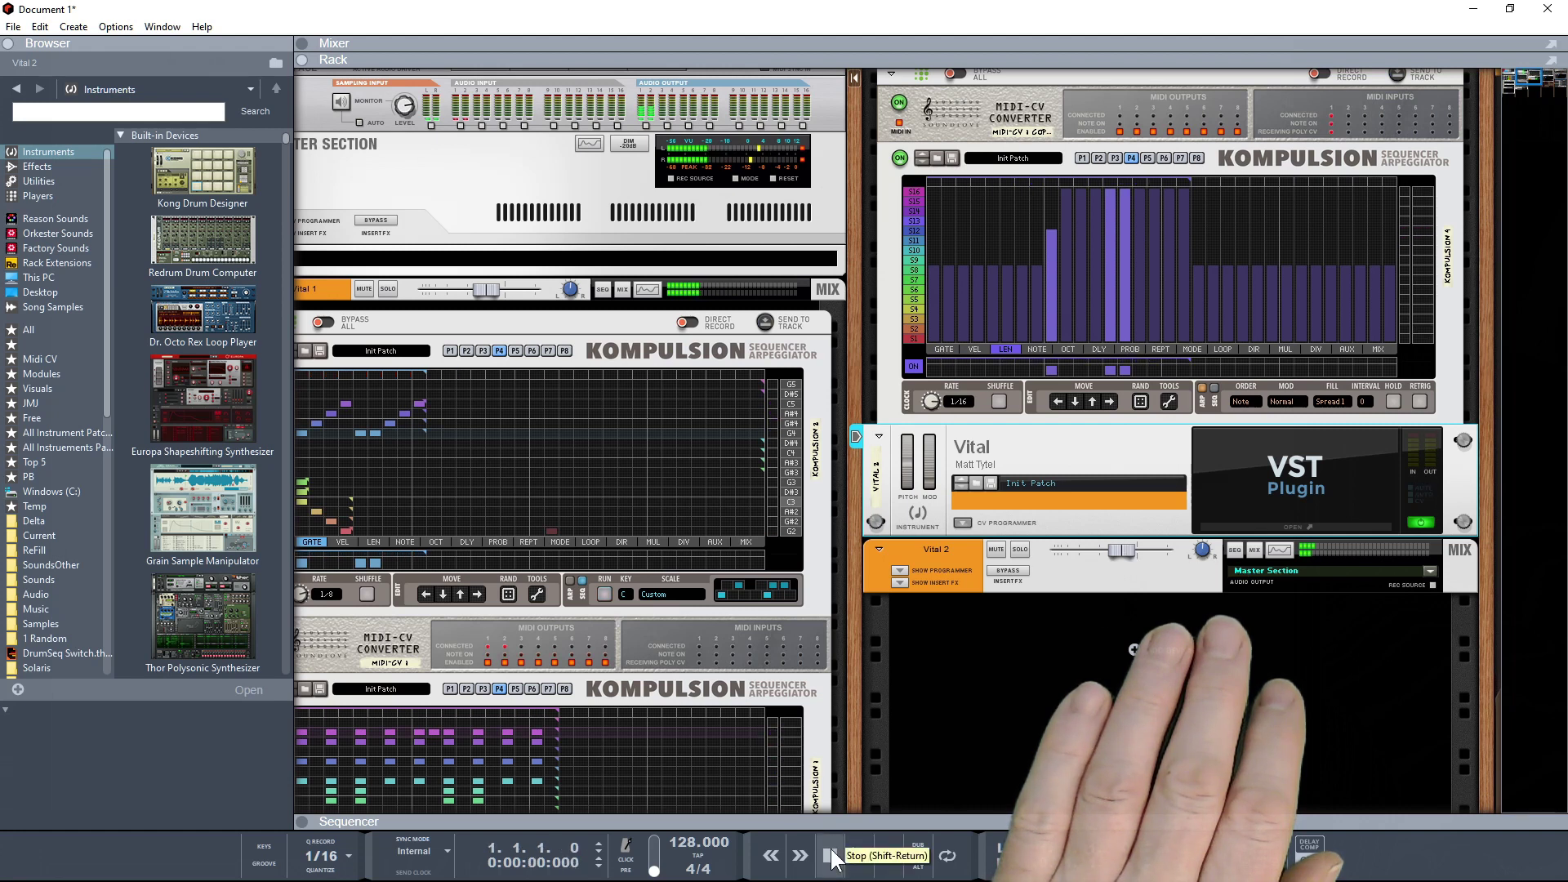
{"action": "left_click", "coordinate": [859, 851]}
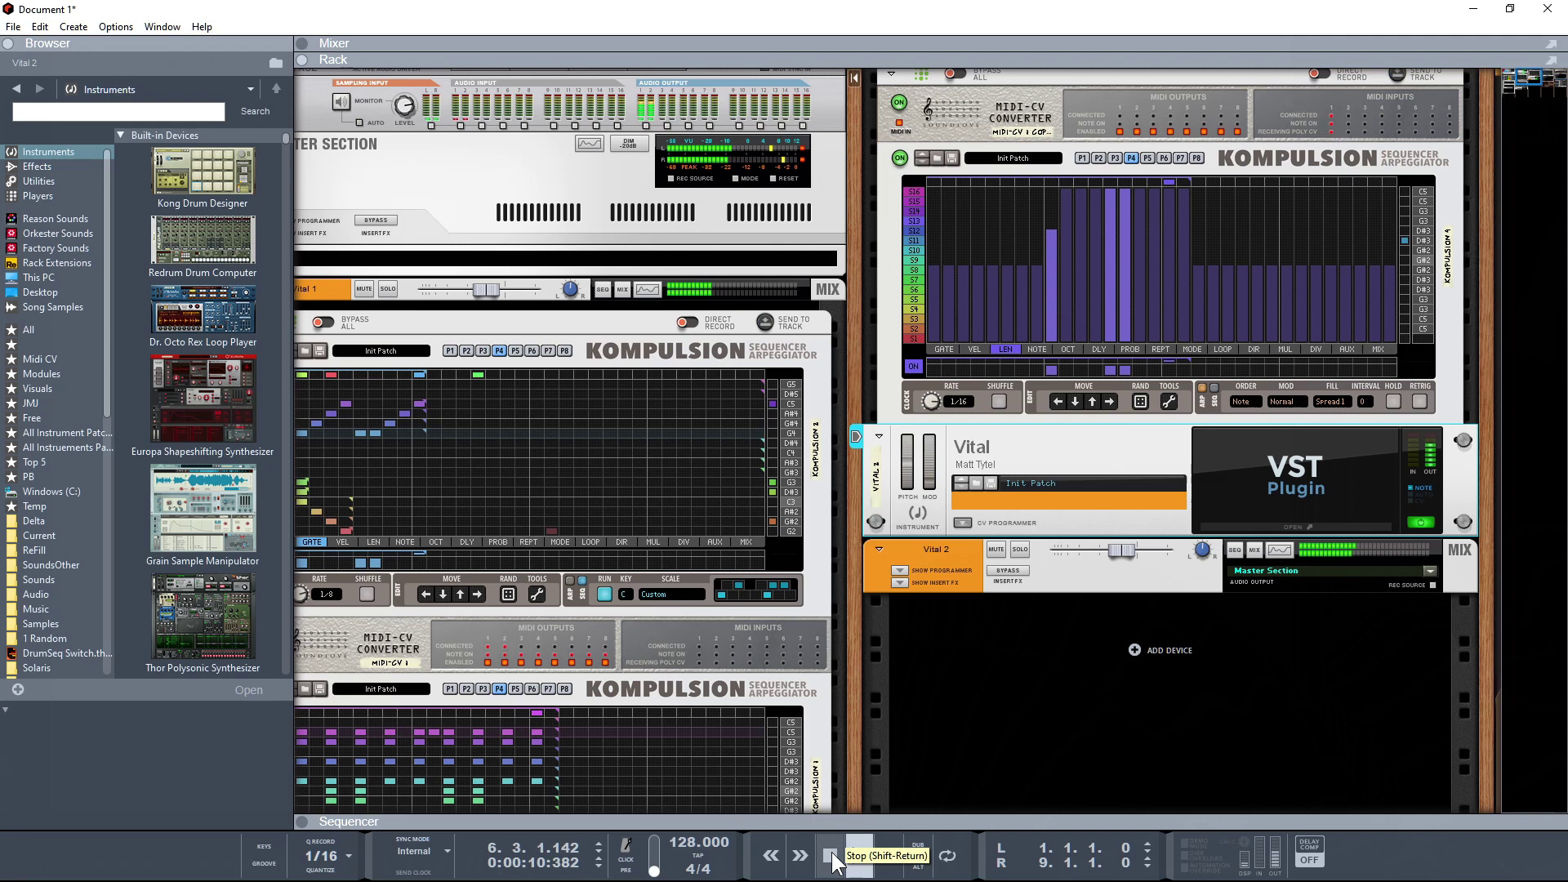
{"action": "left_click", "coordinate": [831, 855]}
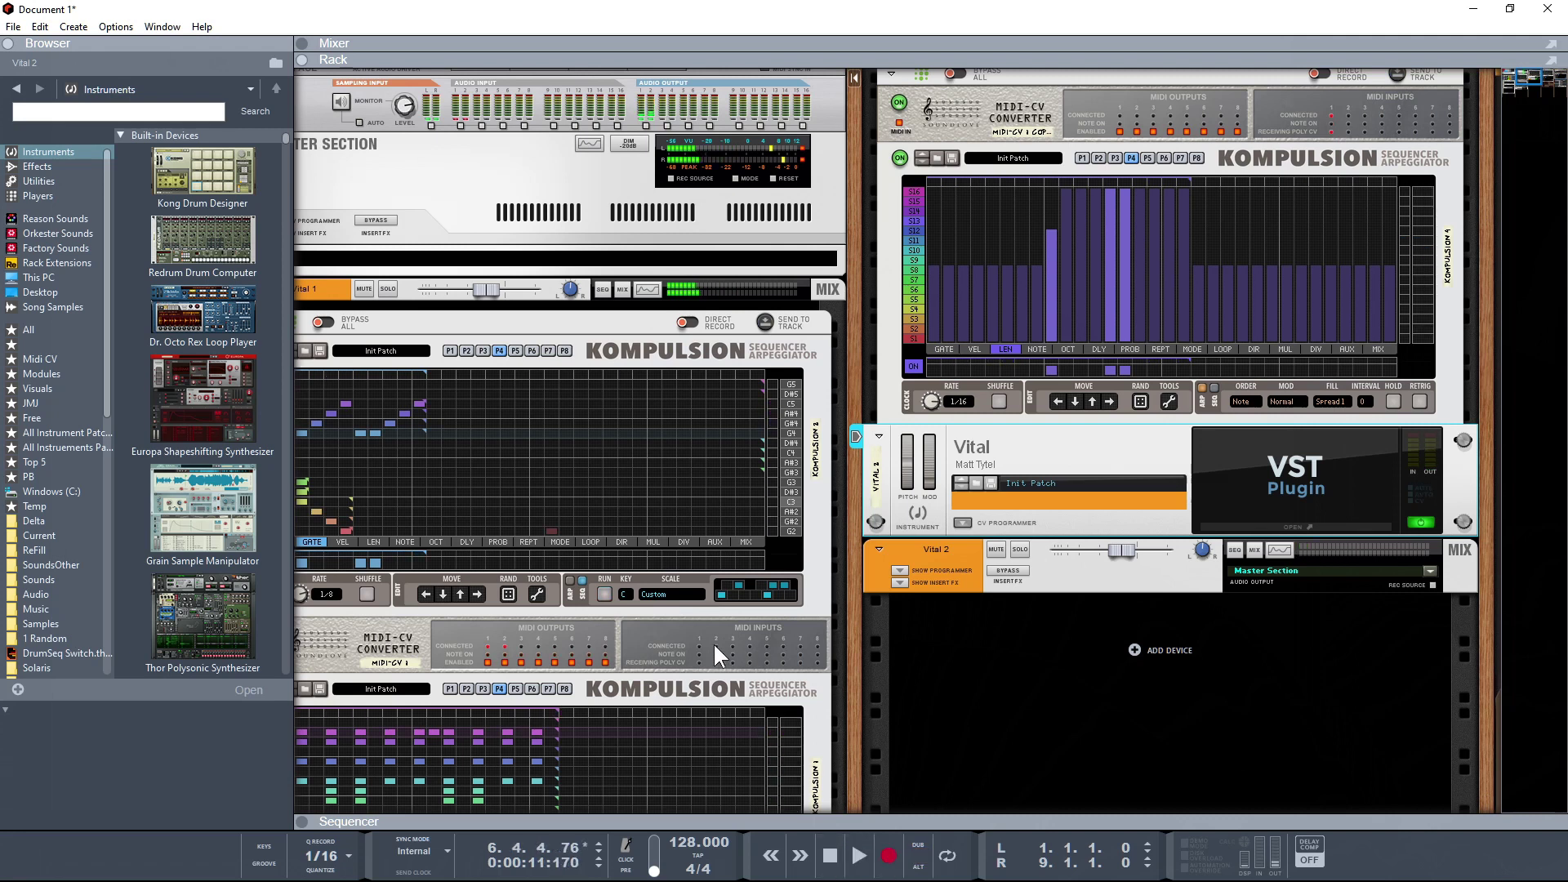
- Show the mixer above the rack and open the Spectrum EQ beneath the channel strips during playback
{"action": "scroll", "coordinate": [713, 641], "scroll_direction": "down", "scroll_amount": 8}
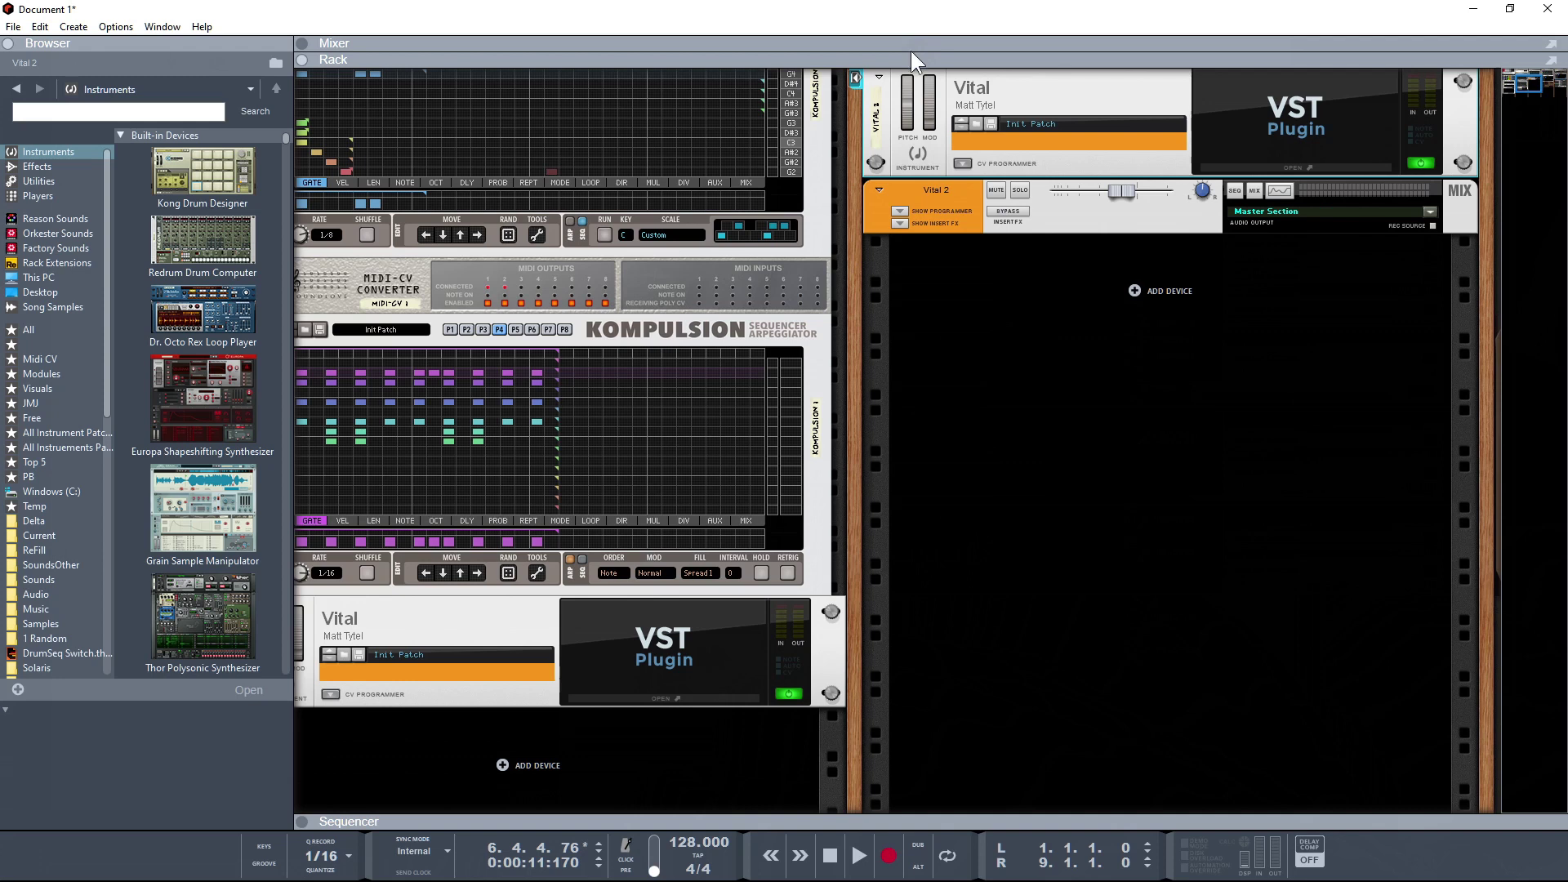
{"action": "left_click_drag", "start_coordinate": [910, 51], "coordinate": [948, 312]}
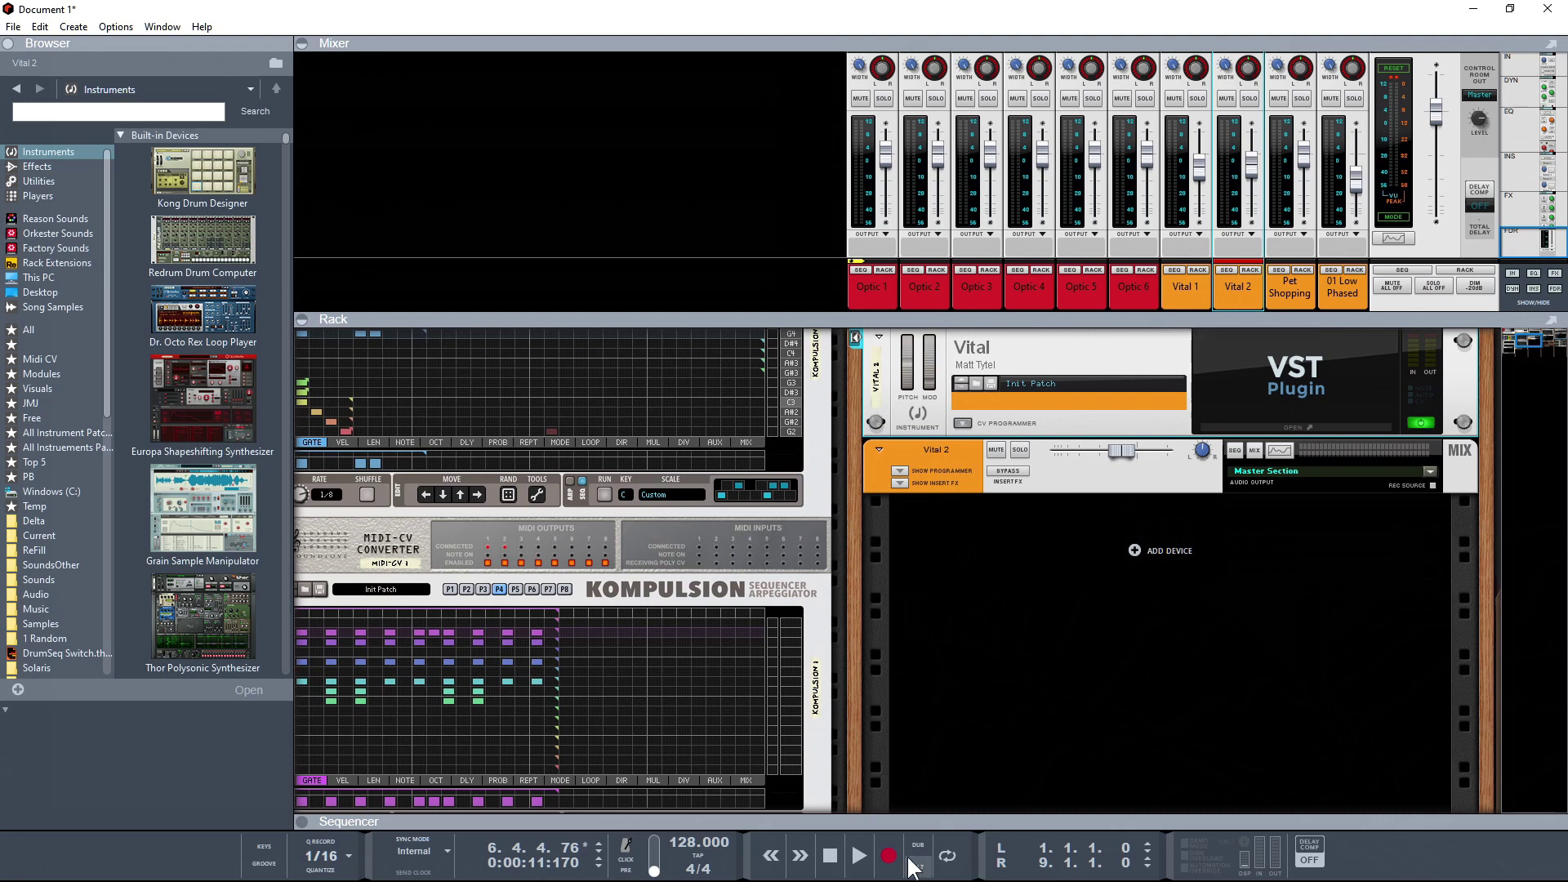
{"action": "left_click", "coordinate": [859, 855]}
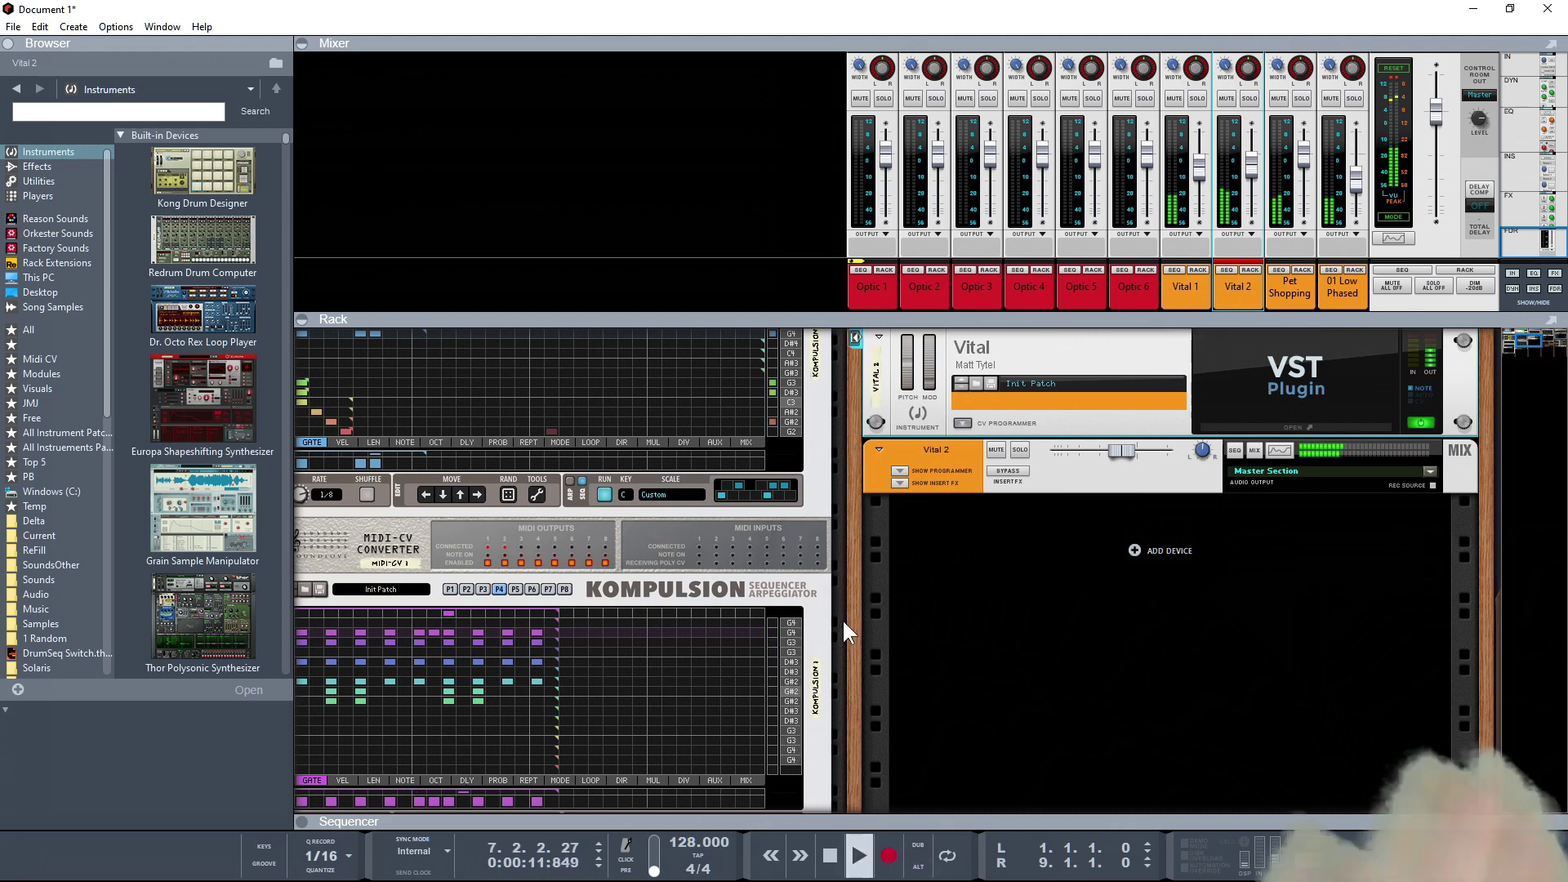
{"action": "key", "text": "F2"}
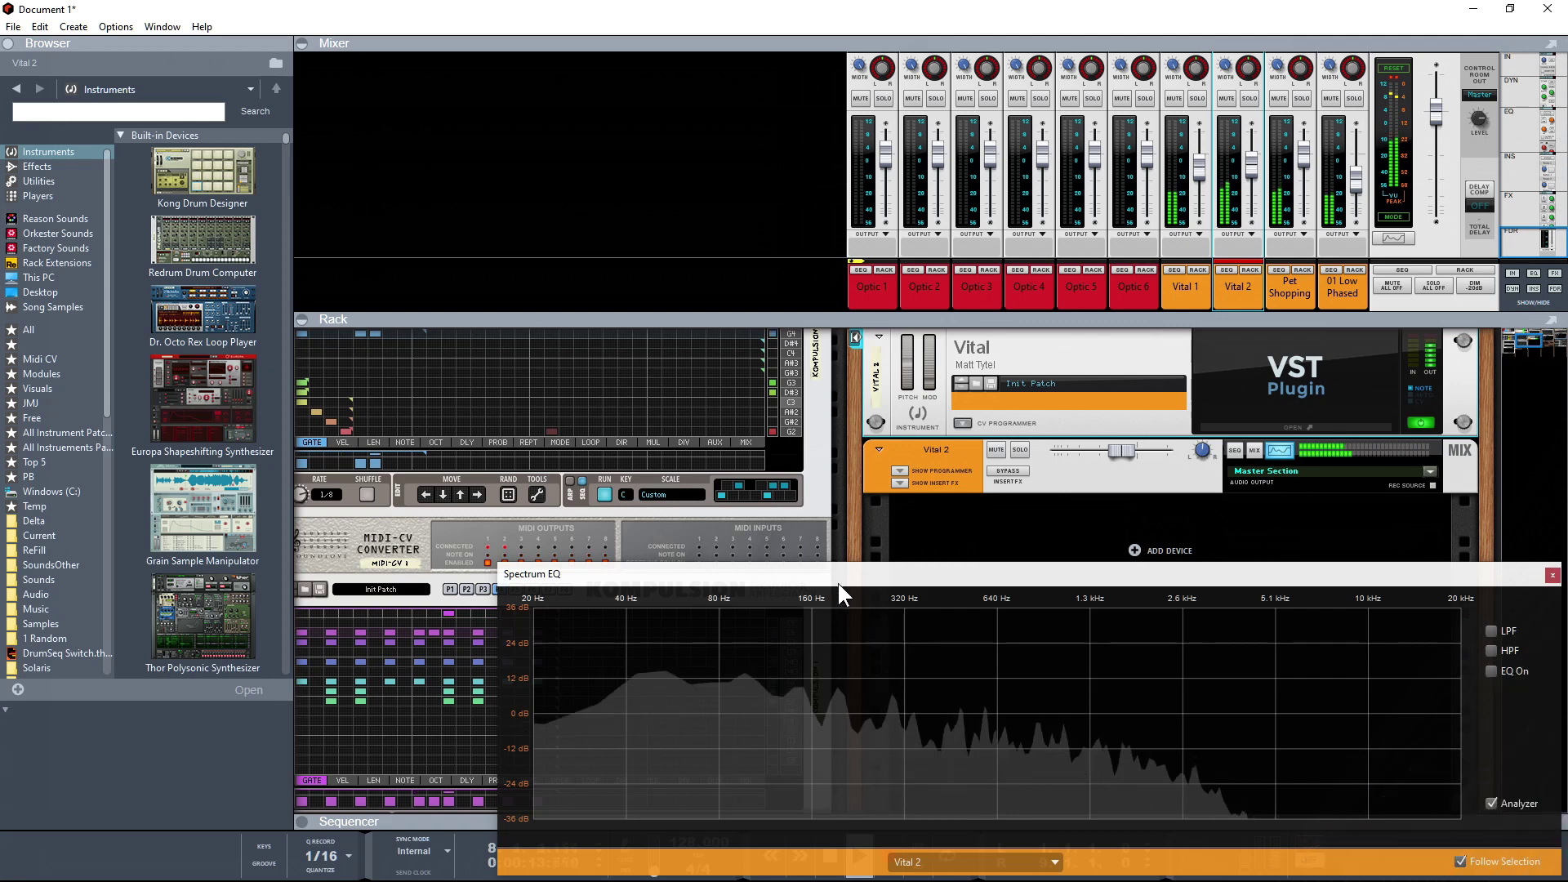
{"action": "left_click_drag", "start_coordinate": [841, 571], "coordinate": [629, 365]}
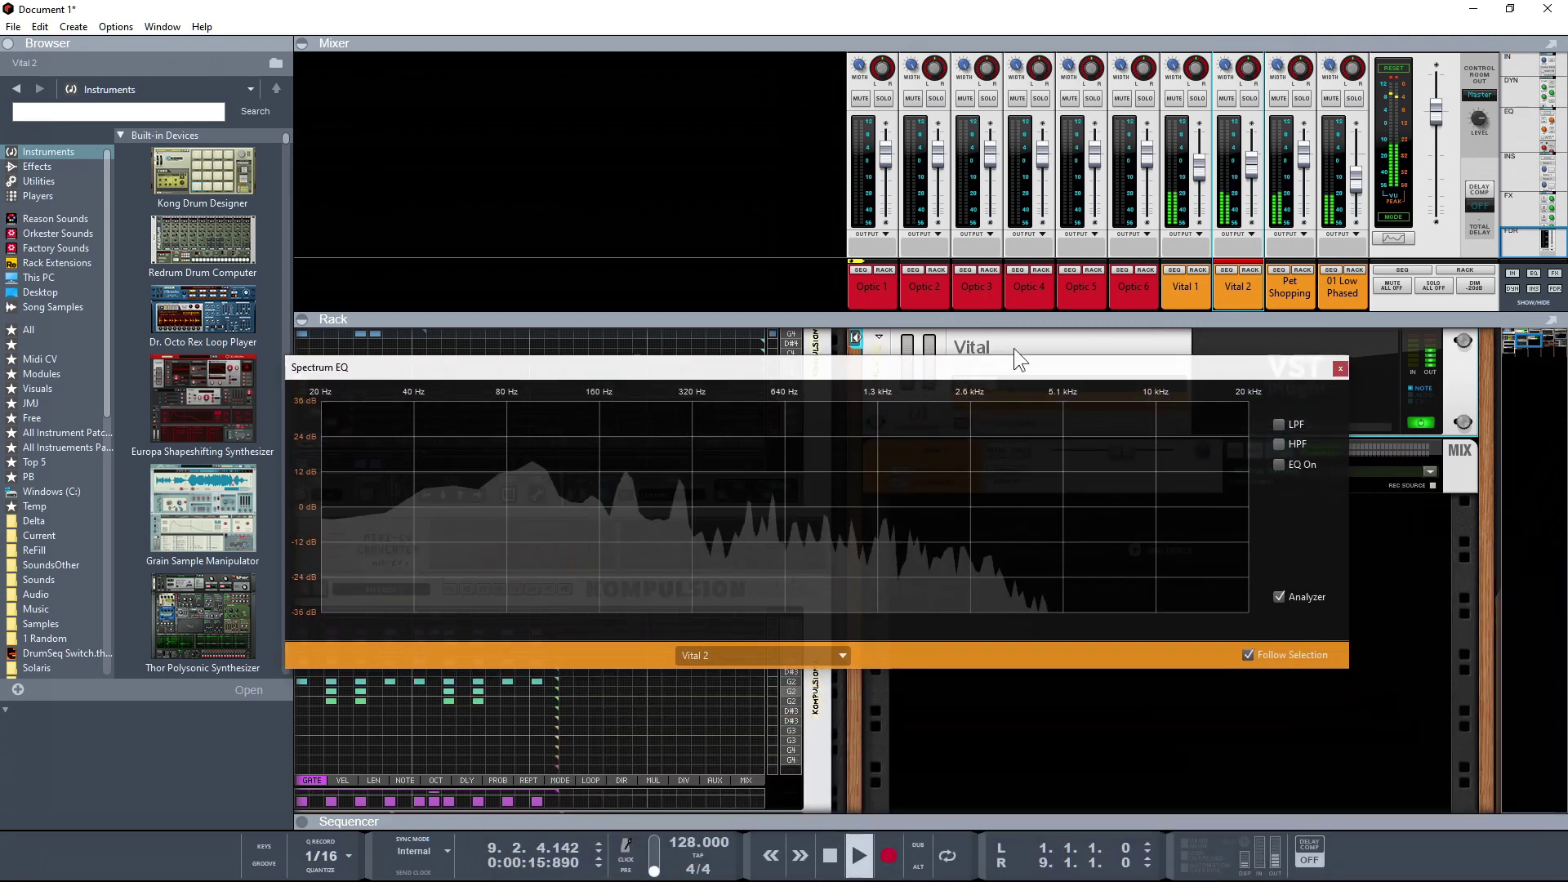
- Solo the Vital 1 channel and high-pass it at about 113.7 Hz in the Spectrum EQ
{"action": "left_click", "coordinate": [1189, 292]}
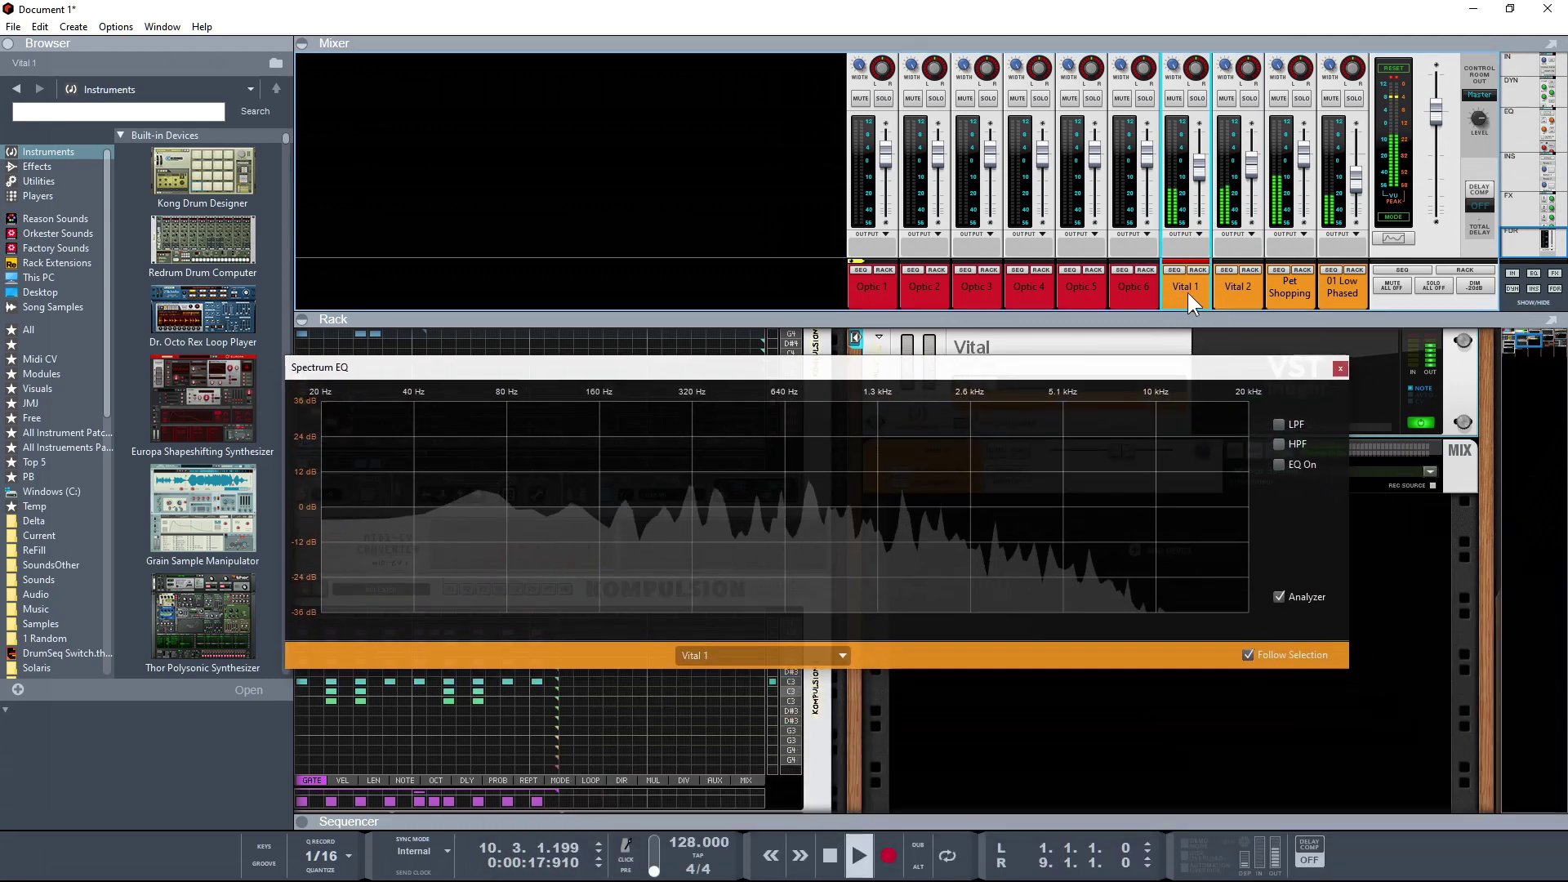
{"action": "left_click", "coordinate": [1197, 98]}
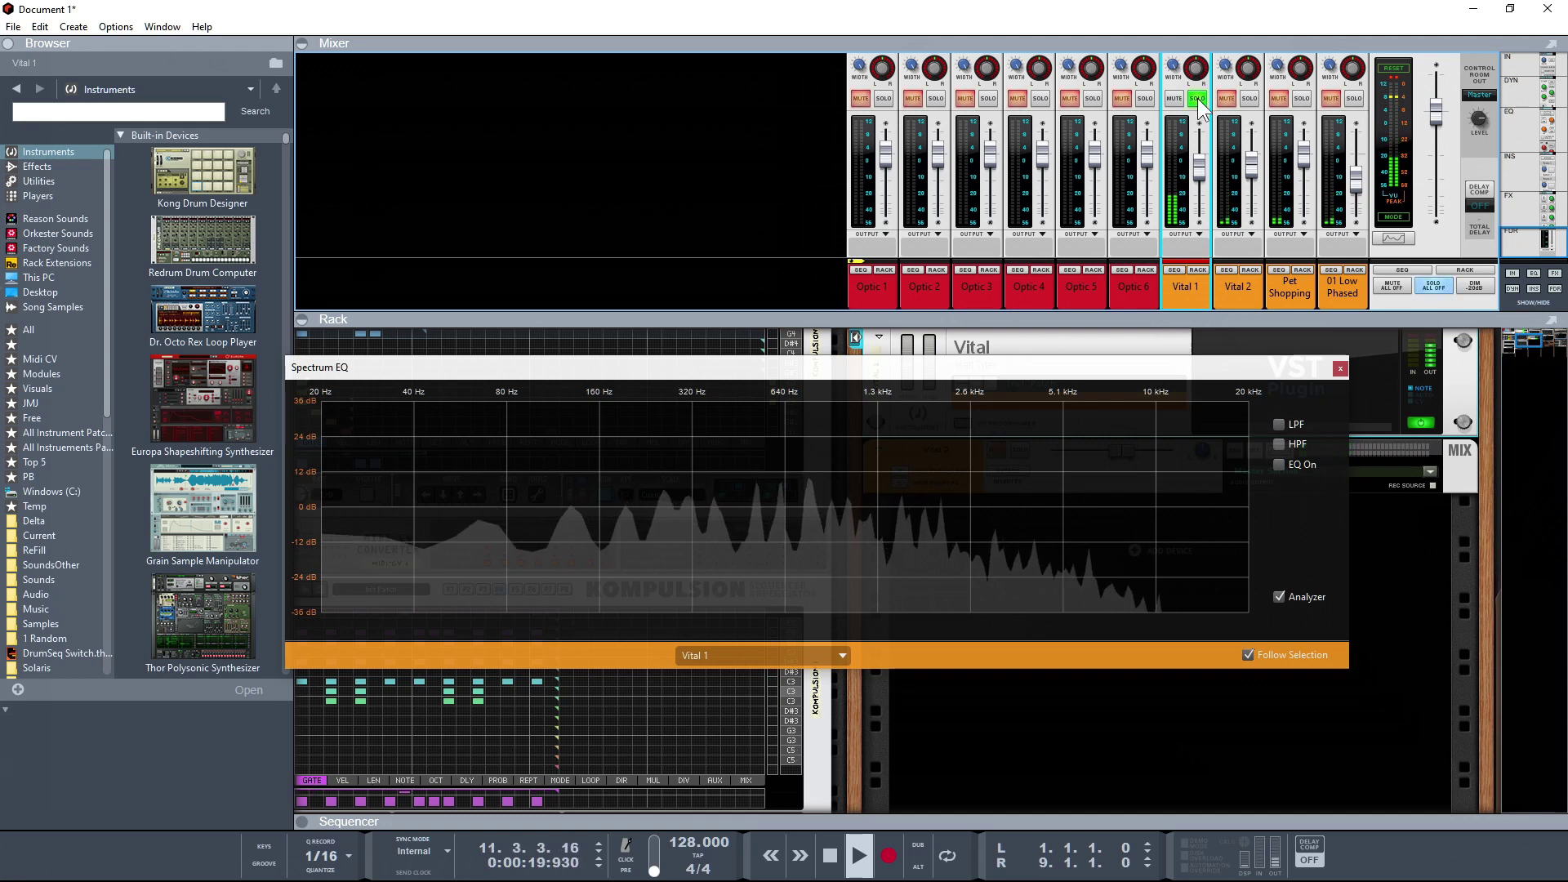
{"action": "left_click", "coordinate": [1279, 443]}
{"action": "left_click_drag", "start_coordinate": [622, 503], "coordinate": [549, 505]}
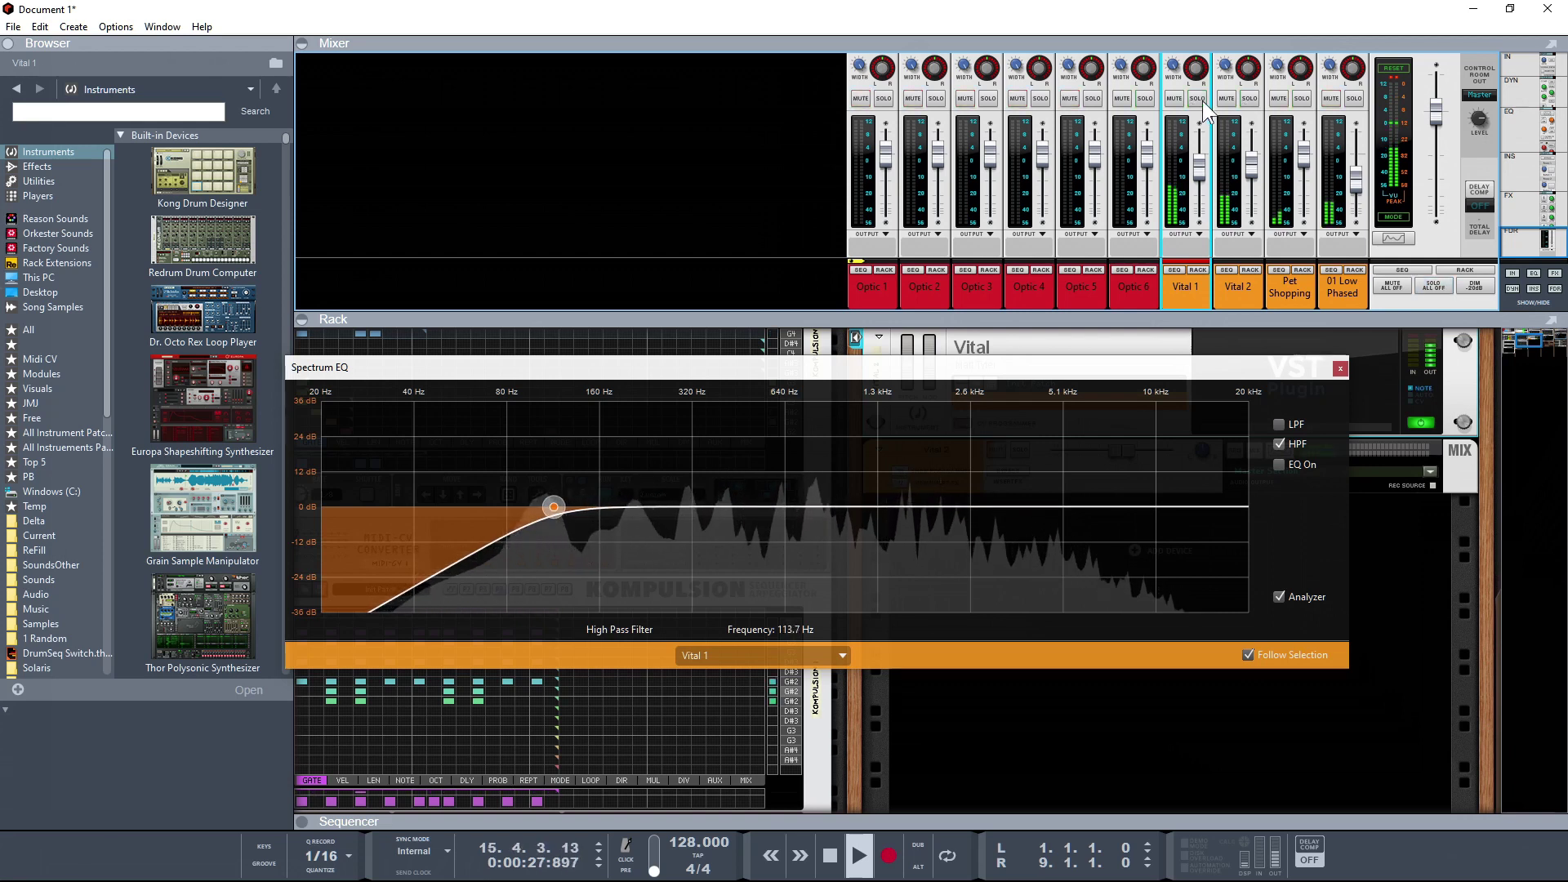
- Audition Vital 2 in solo, and high-pass the soloed 01 Low Phased Solina channel at about 174.6 Hz before unsoloing it
{"action": "left_click", "coordinate": [1250, 98]}
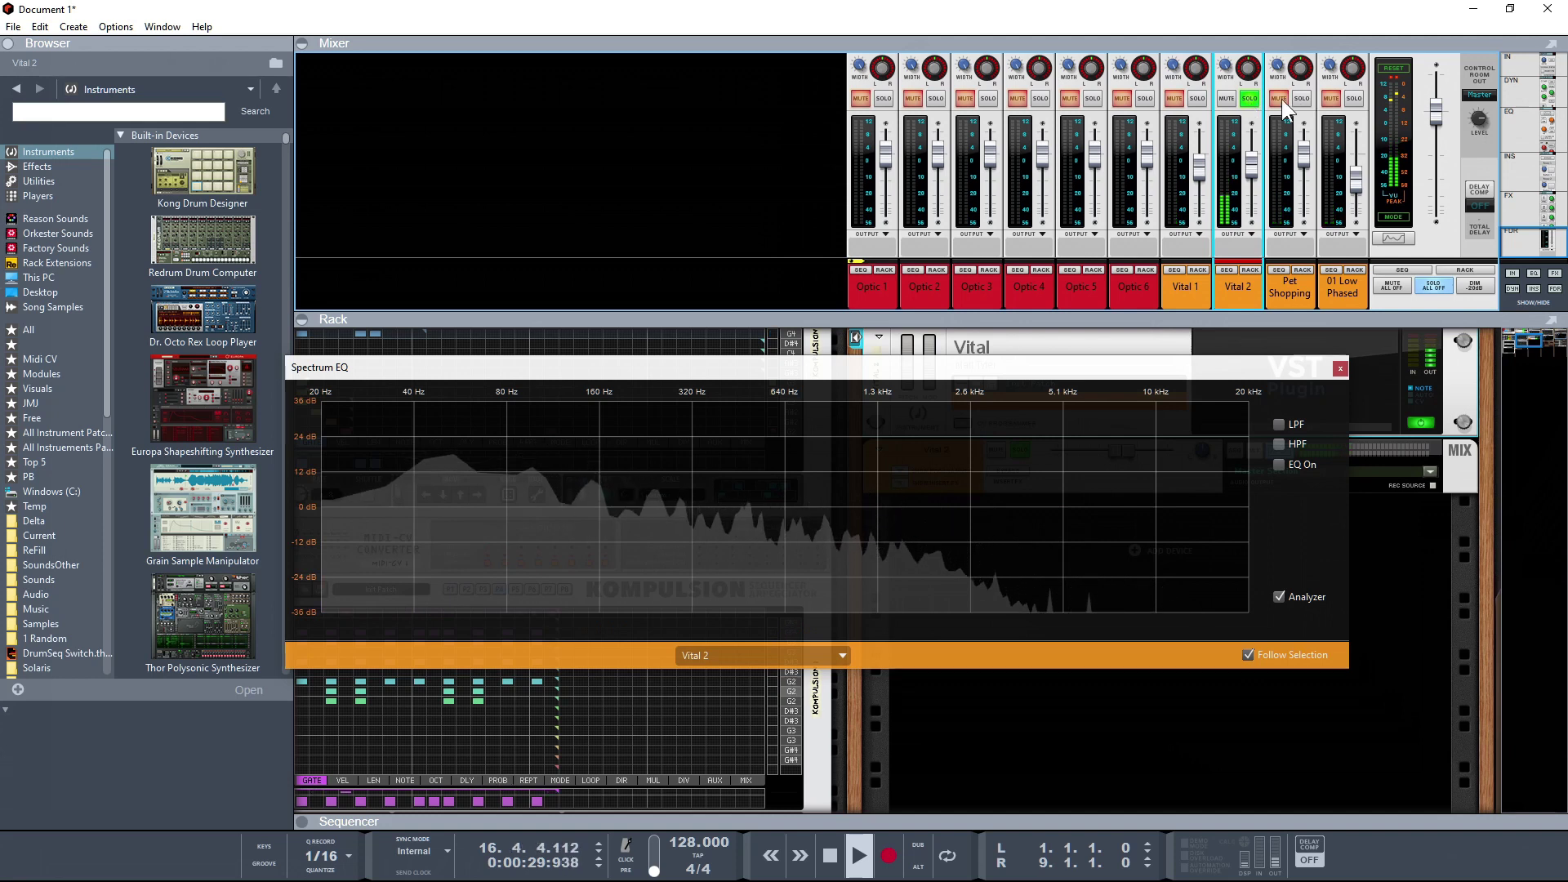
{"action": "left_click", "coordinate": [1250, 98]}
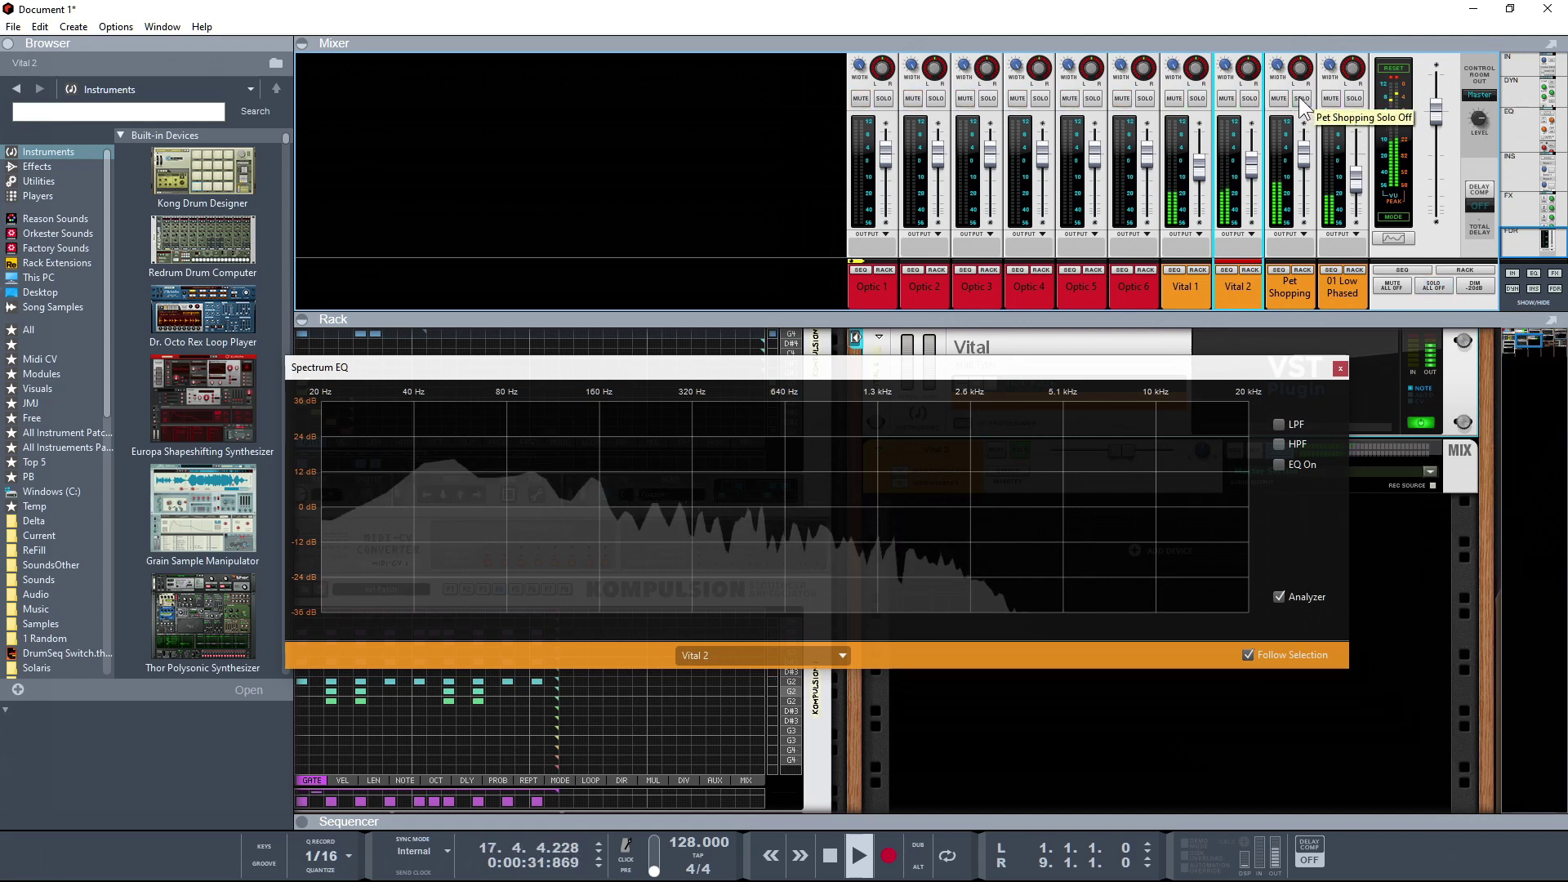
{"action": "left_click", "coordinate": [1356, 100]}
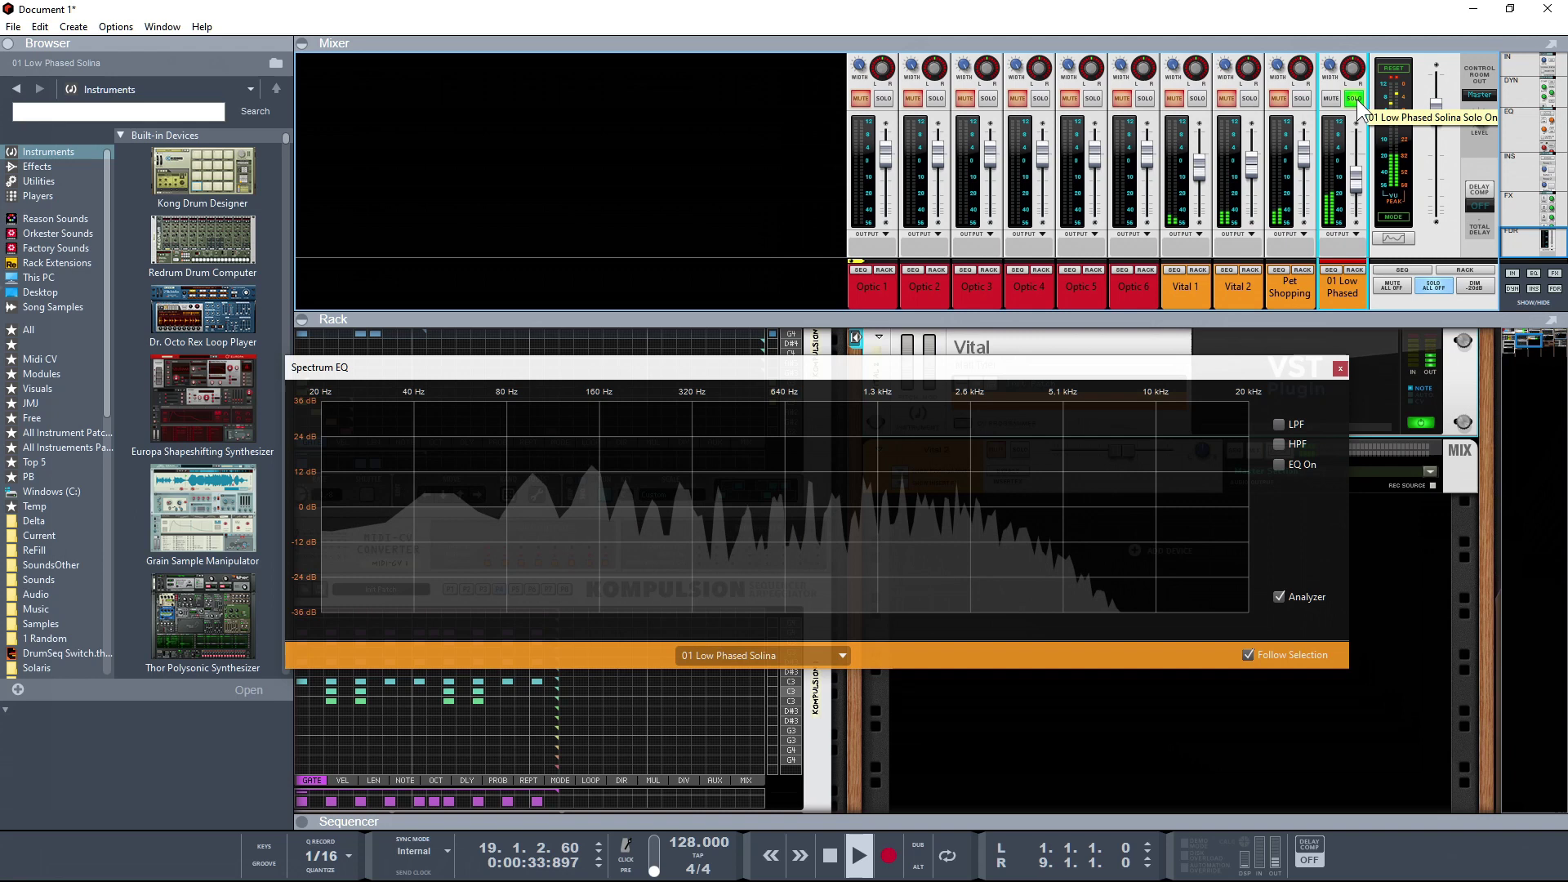
{"action": "left_click", "coordinate": [1280, 444]}
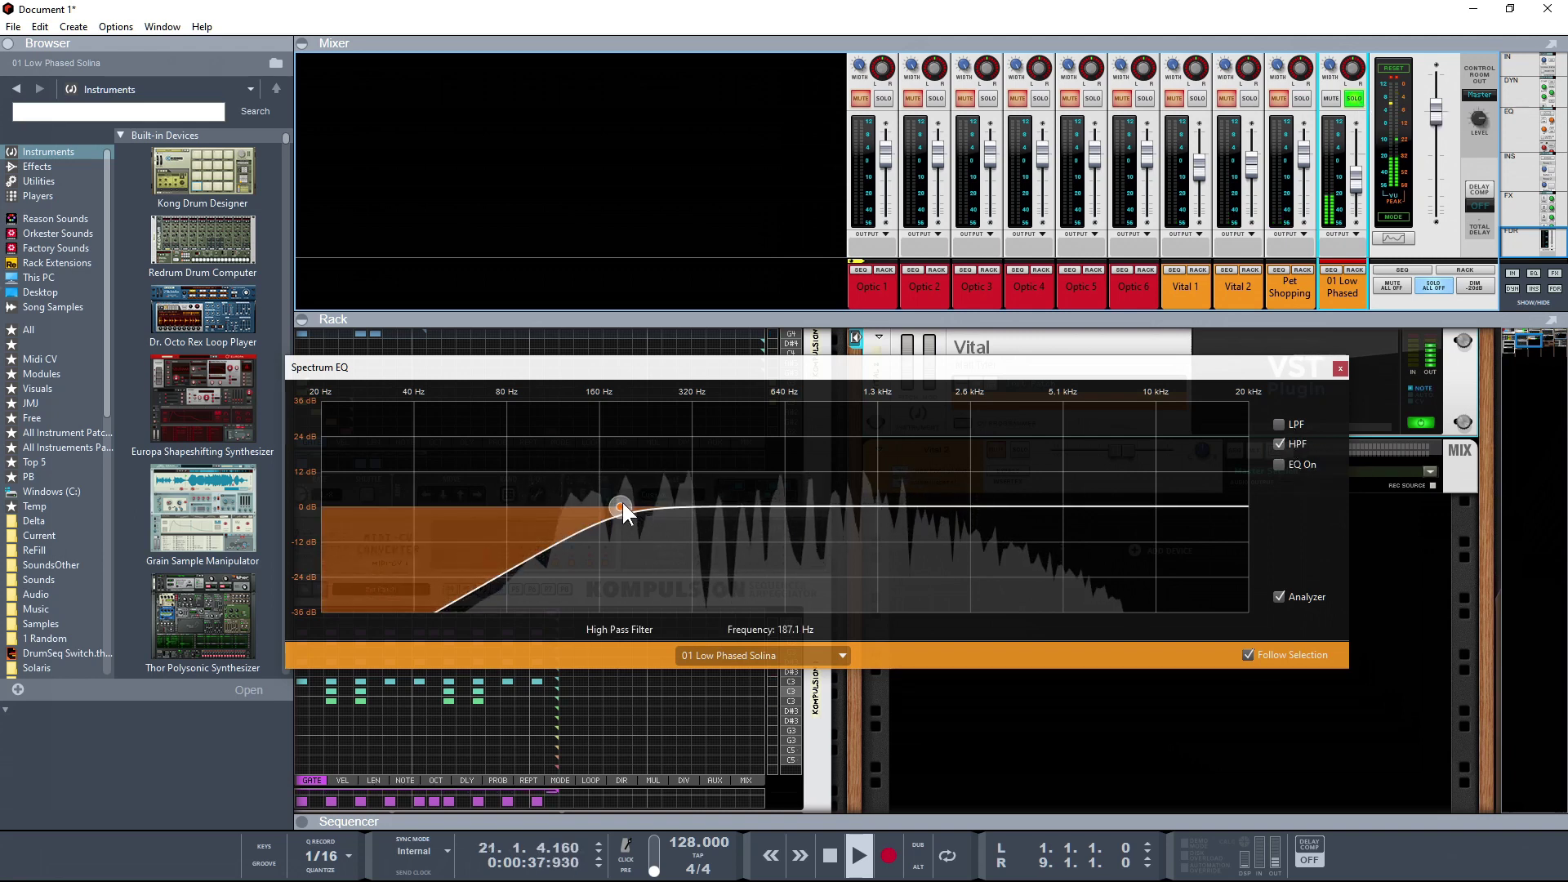
{"action": "left_click_drag", "start_coordinate": [624, 503], "coordinate": [610, 503]}
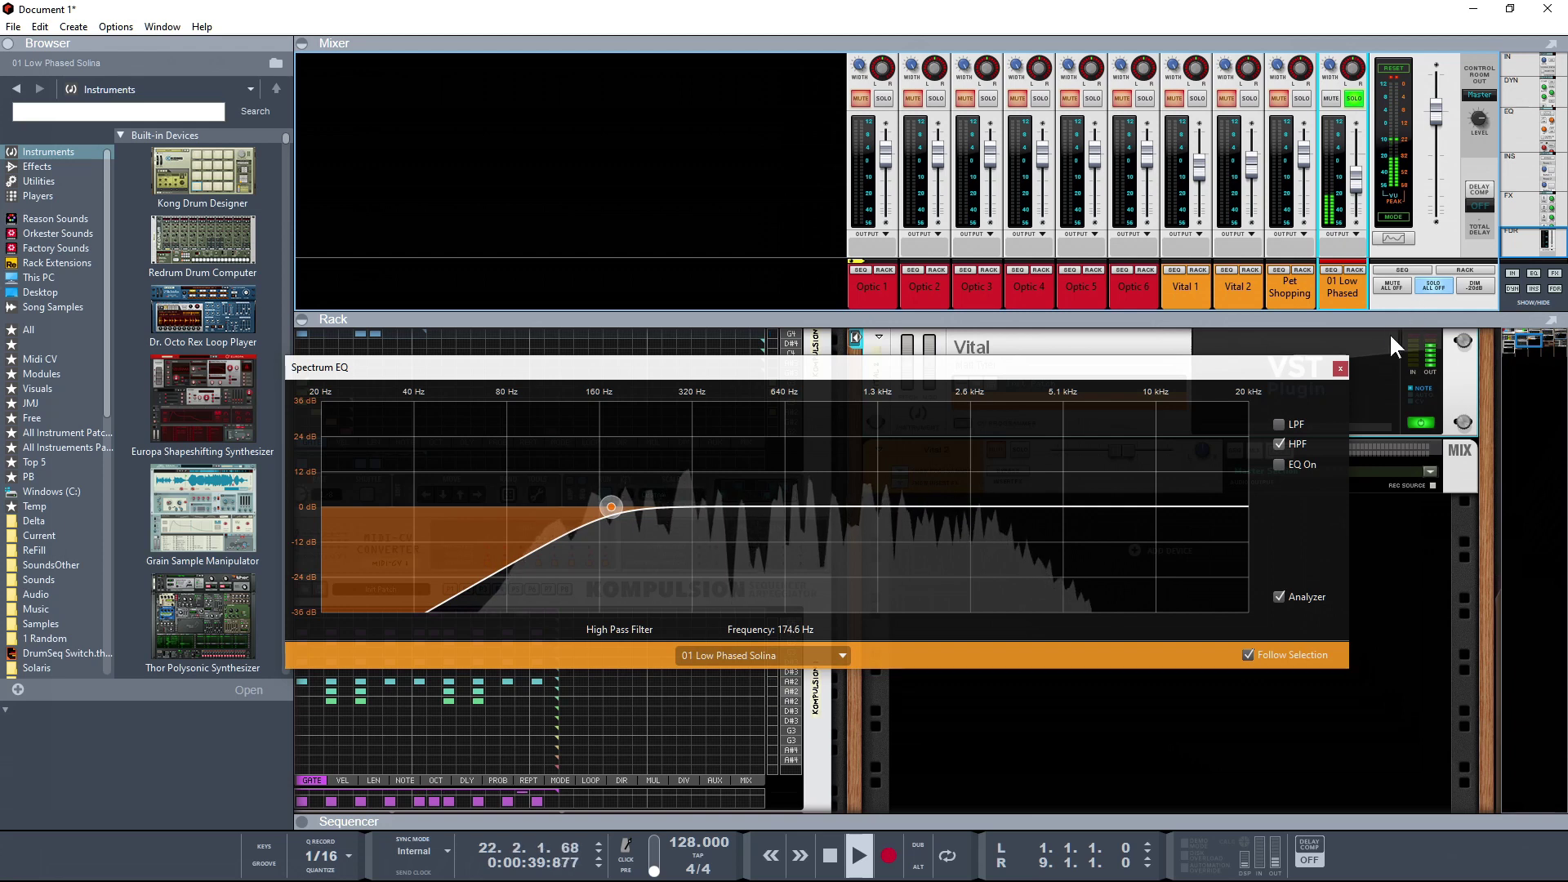
{"action": "left_click", "coordinate": [1342, 370]}
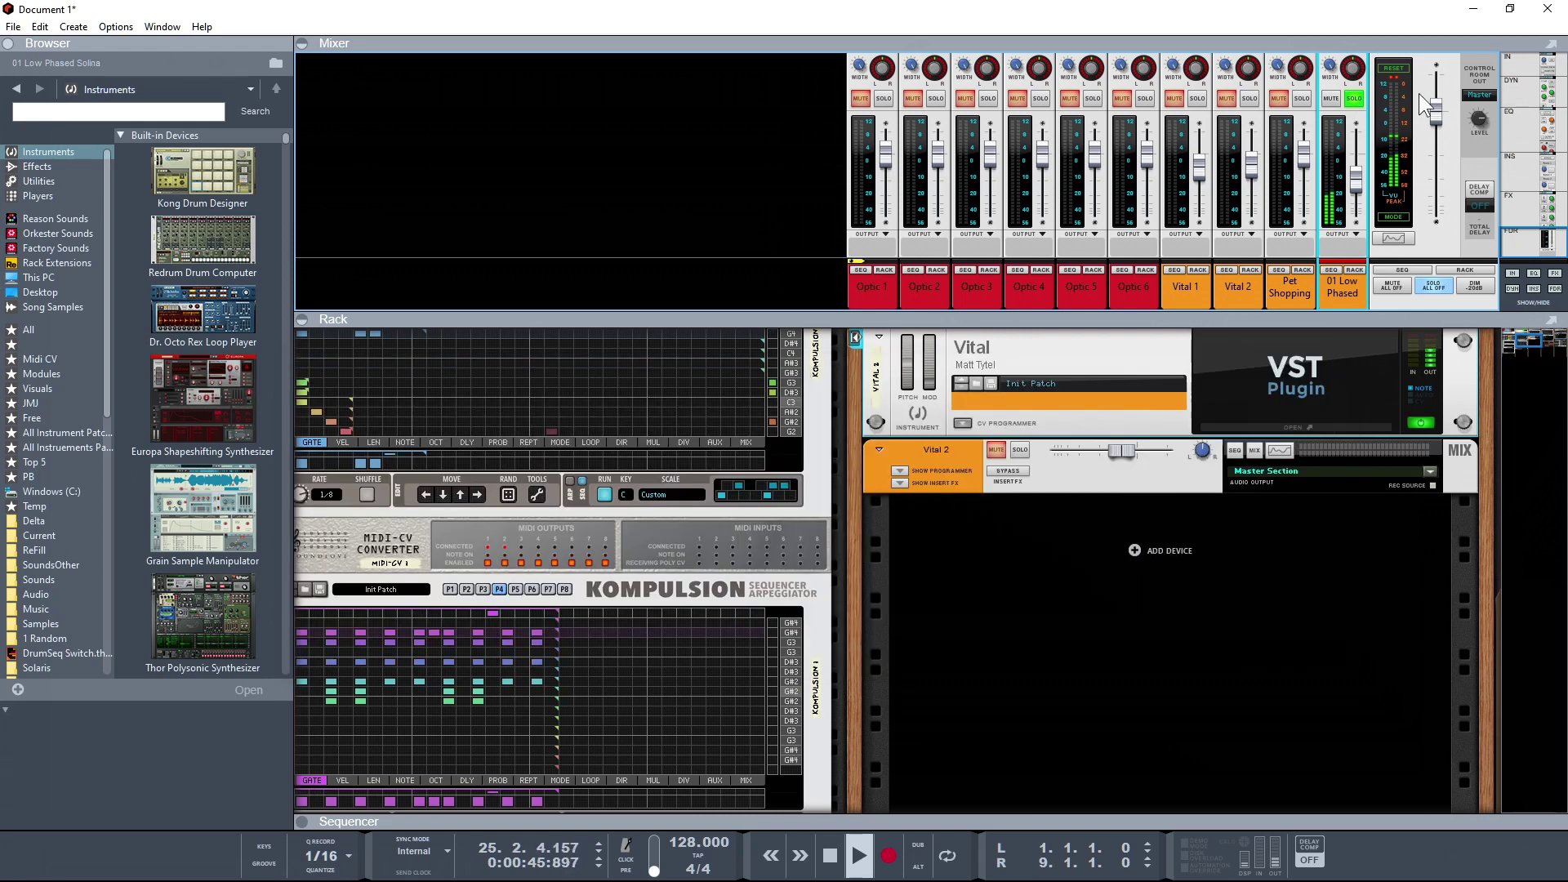
{"action": "left_click", "coordinate": [1359, 96]}
- Reset the master peak meter and set the mixer levels to about -4.91 dB for Vital 1 and -3.29 dB for Vital 2
{"action": "left_click", "coordinate": [1403, 65]}
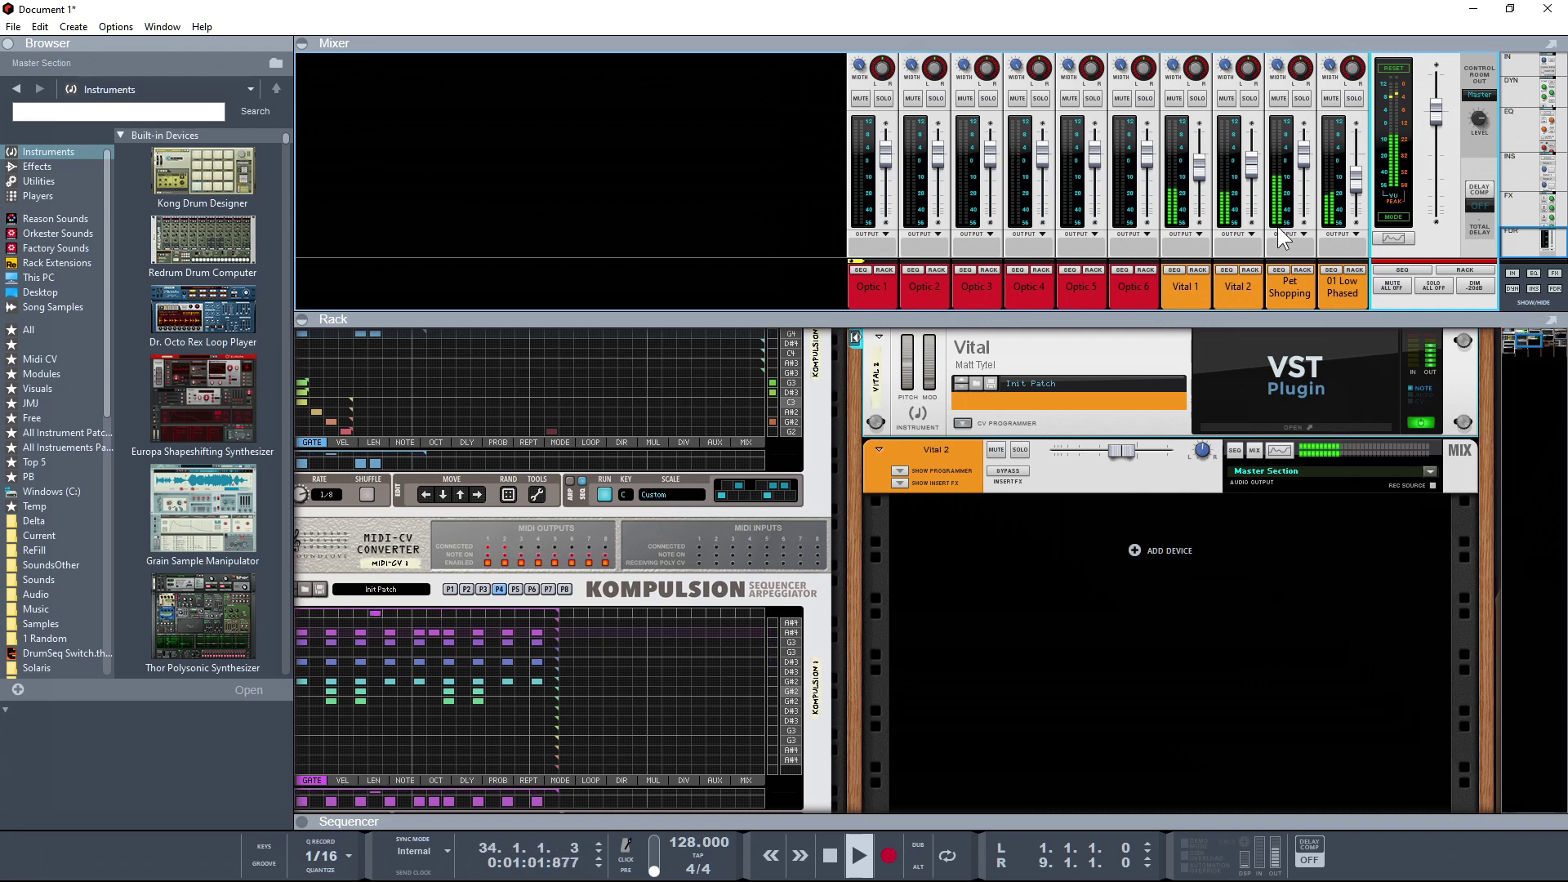
{"action": "left_click", "coordinate": [1200, 184]}
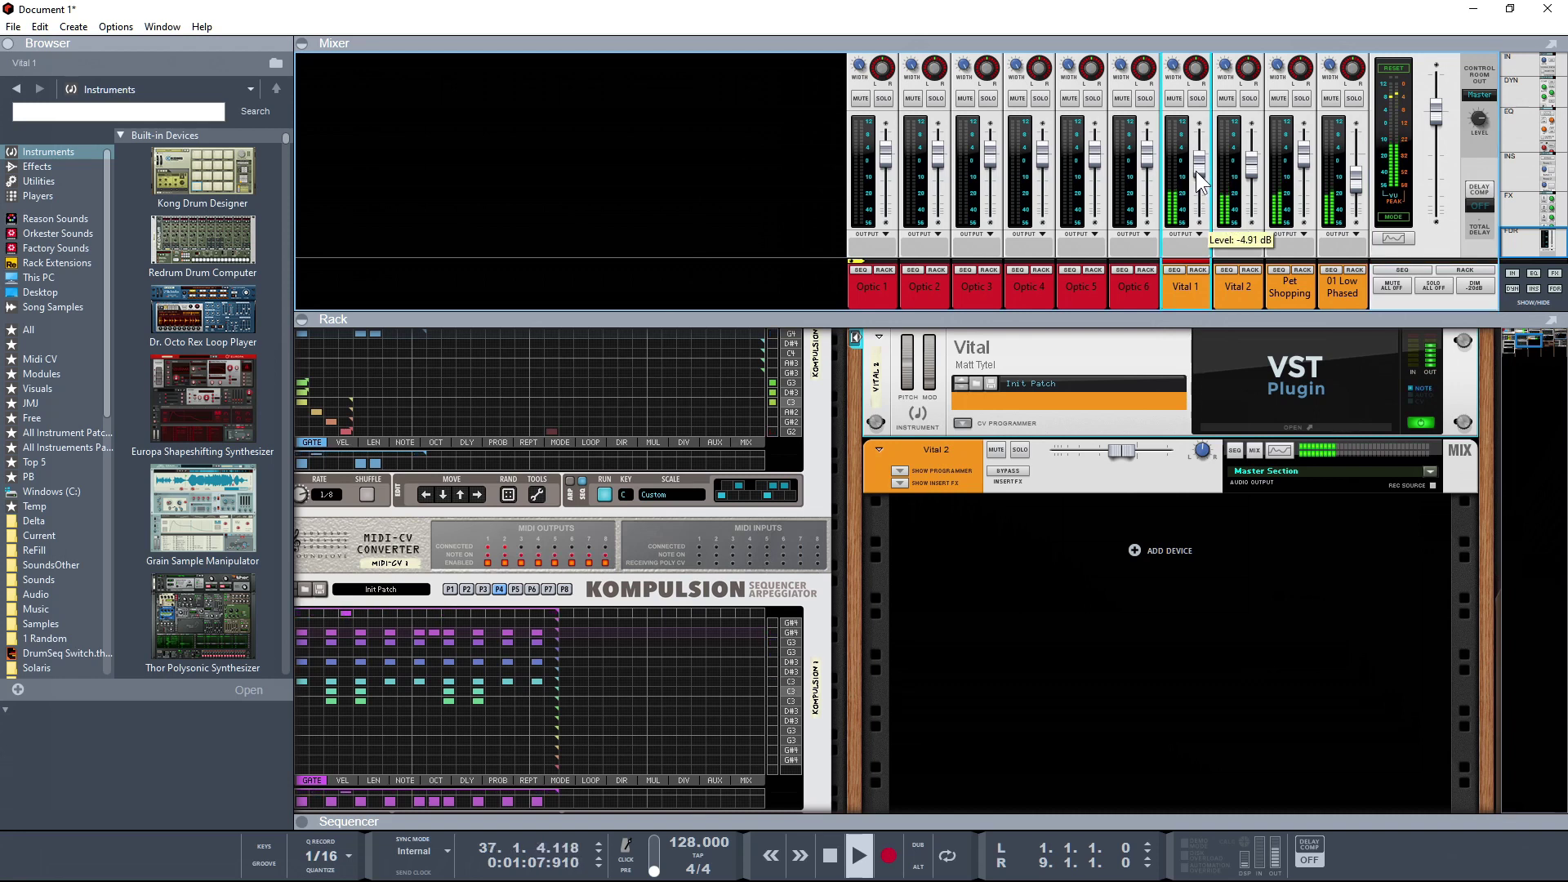
{"action": "left_click_drag", "start_coordinate": [1250, 181], "coordinate": [1259, 198]}
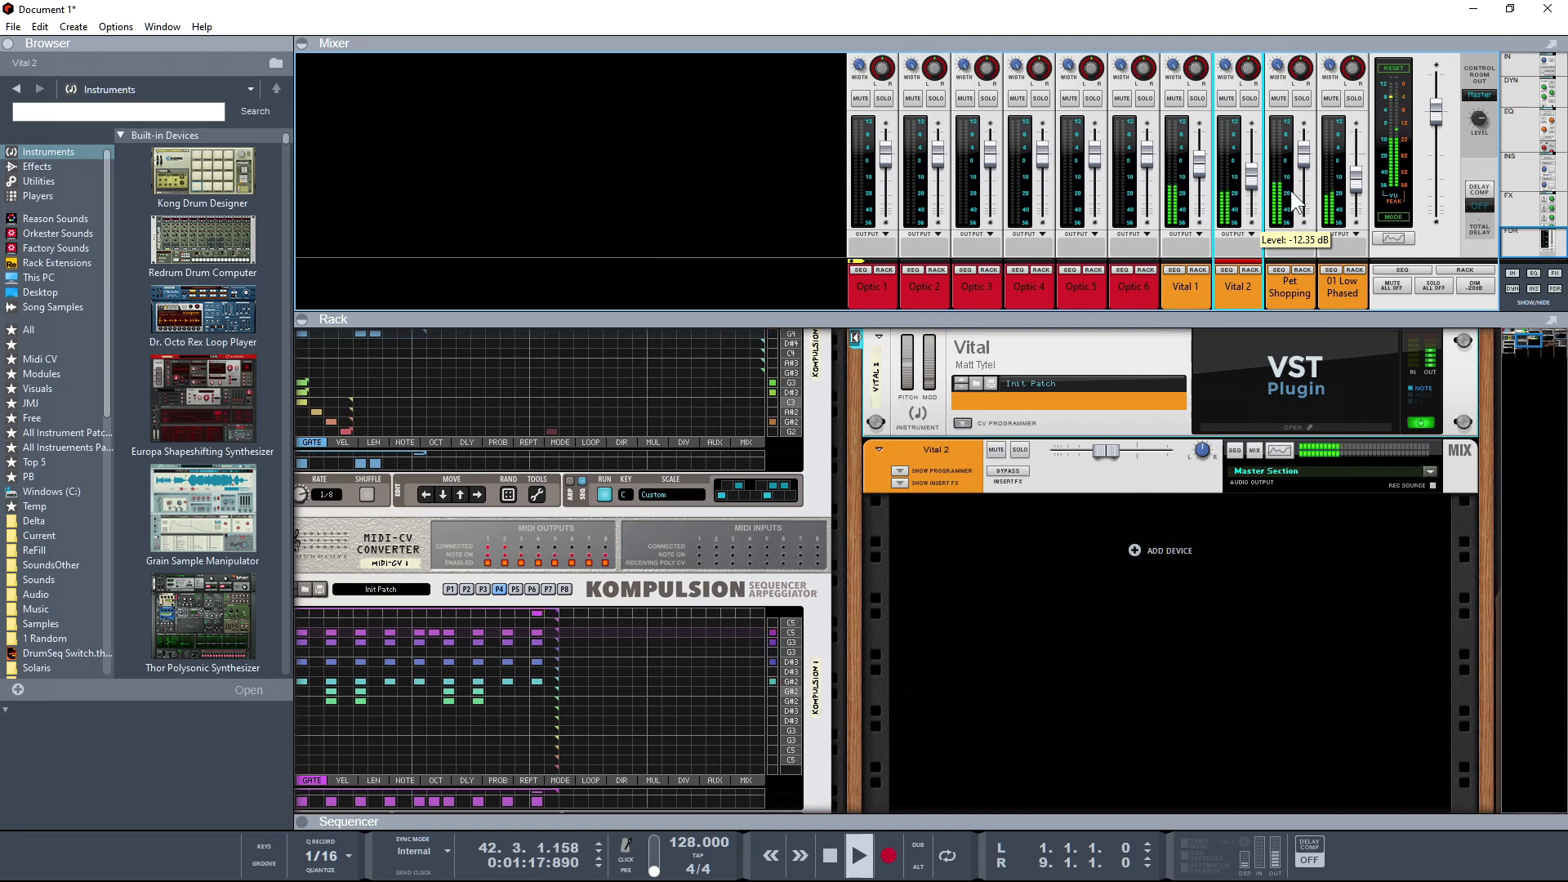
{"action": "left_click_drag", "start_coordinate": [1257, 186], "coordinate": [1258, 170]}
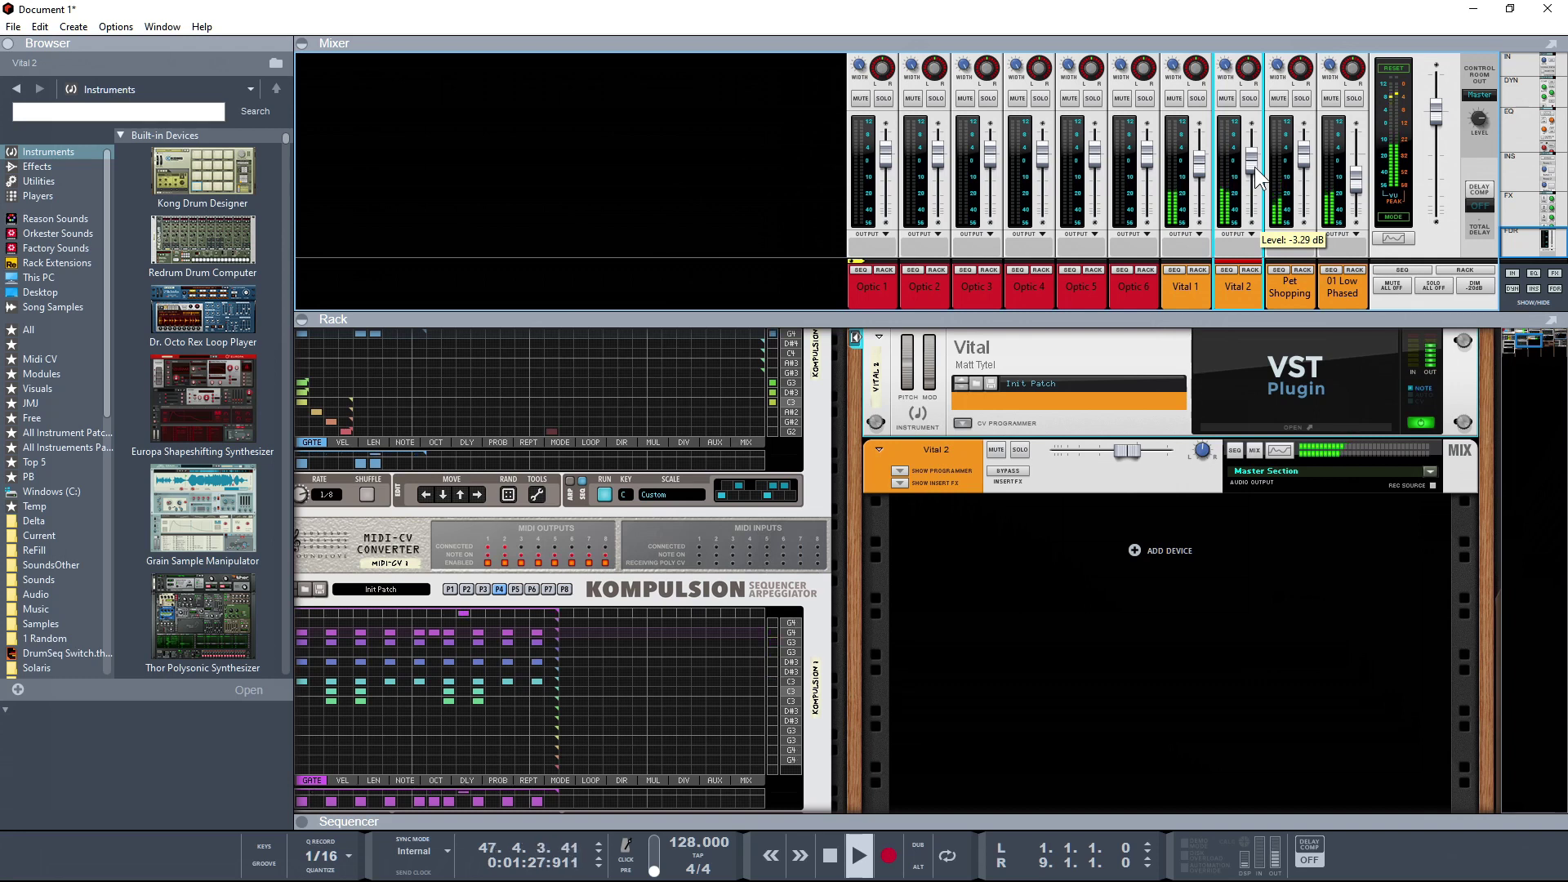
- Lower the 01 Low Phased Solina channel's level to about -18.85 dB
{"action": "left_click", "coordinate": [1358, 192]}
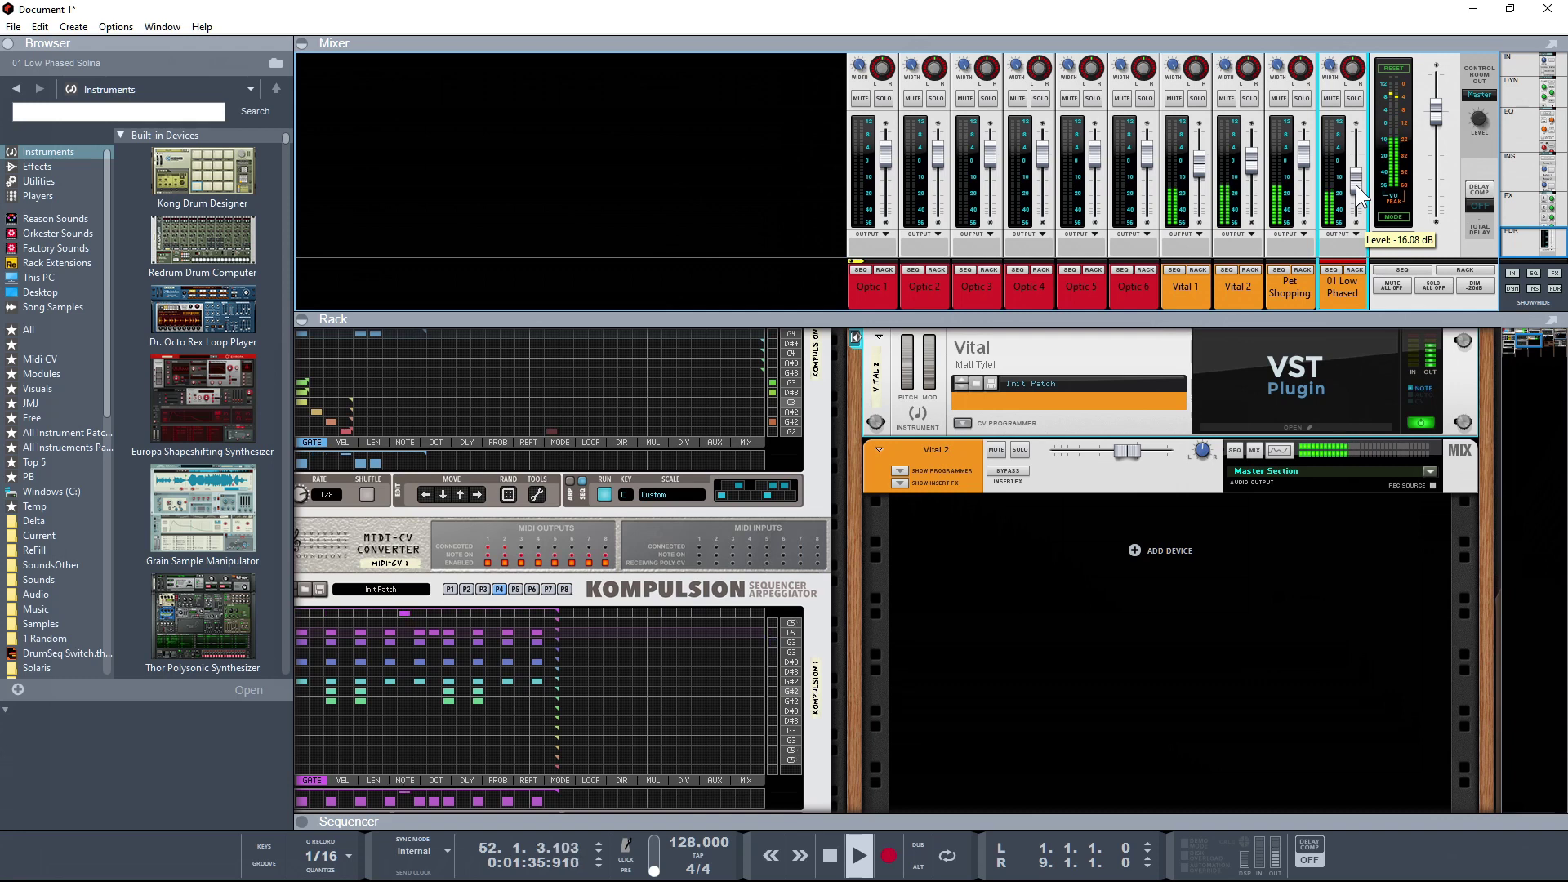
{"action": "scroll", "coordinate": [1358, 193], "scroll_direction": "down", "scroll_amount": 1}
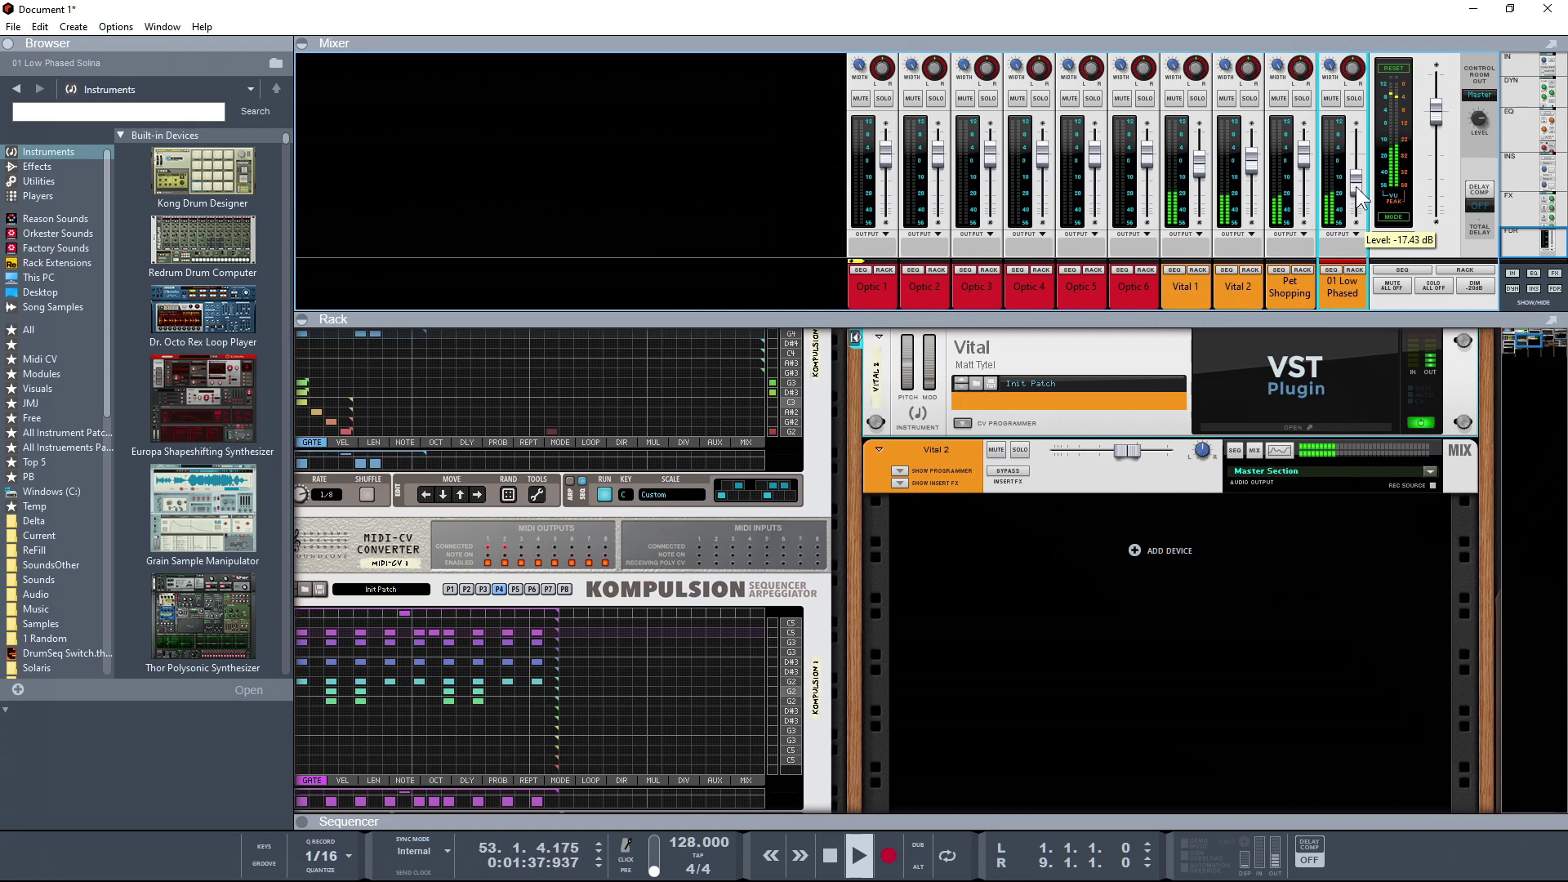
{"action": "scroll", "coordinate": [1356, 186], "scroll_direction": "down", "scroll_amount": 2}
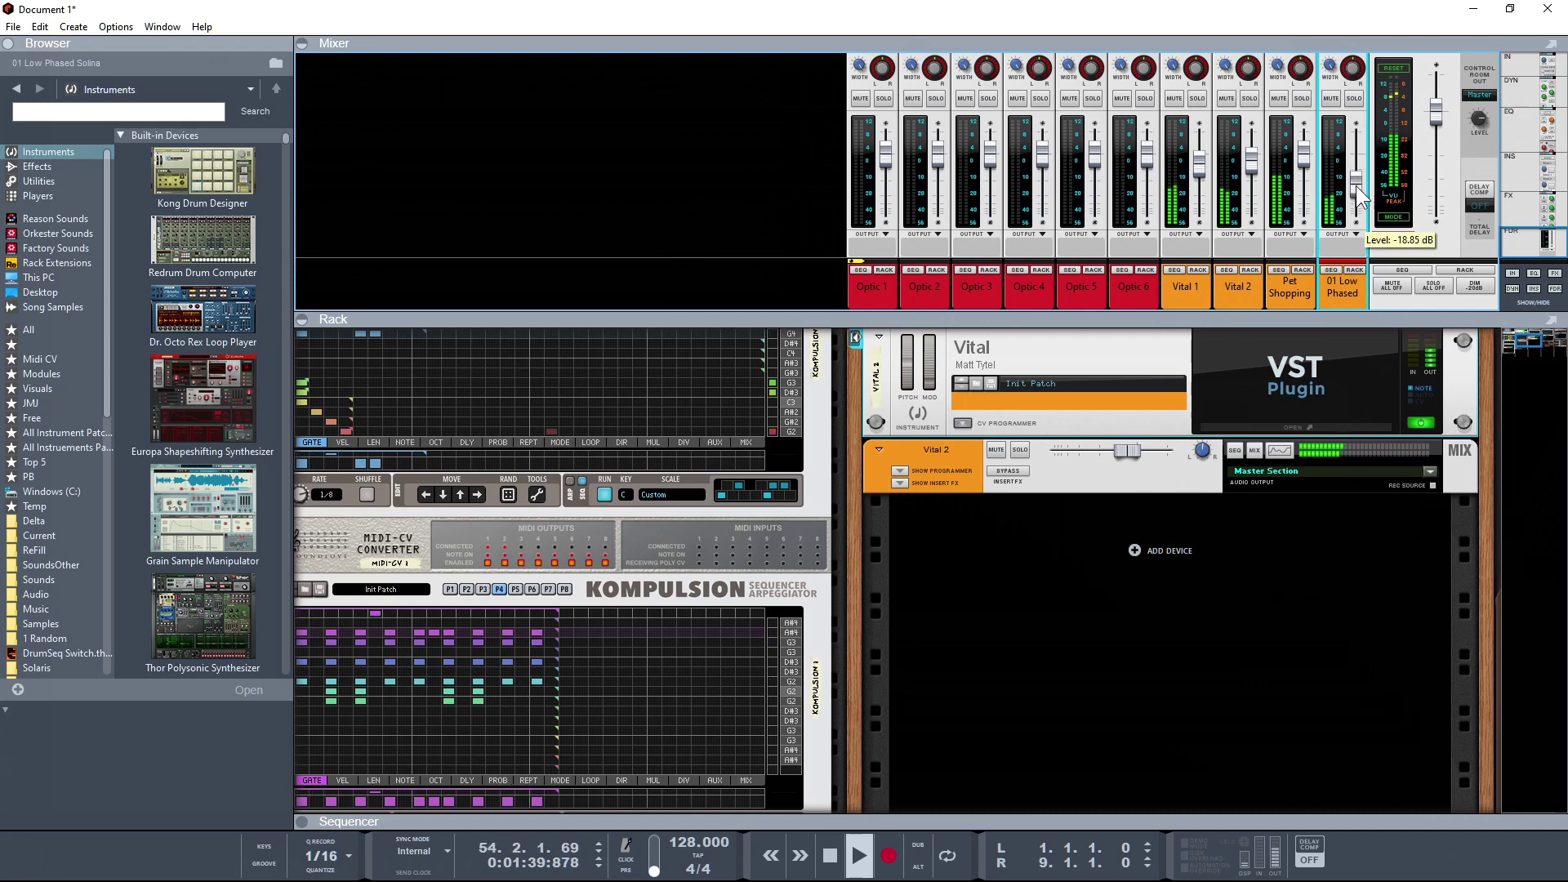
- Search the device browser for "resp" and add a ReSpire Synthesizer to the rack below Vital 2
{"action": "left_click", "coordinate": [1253, 169]}
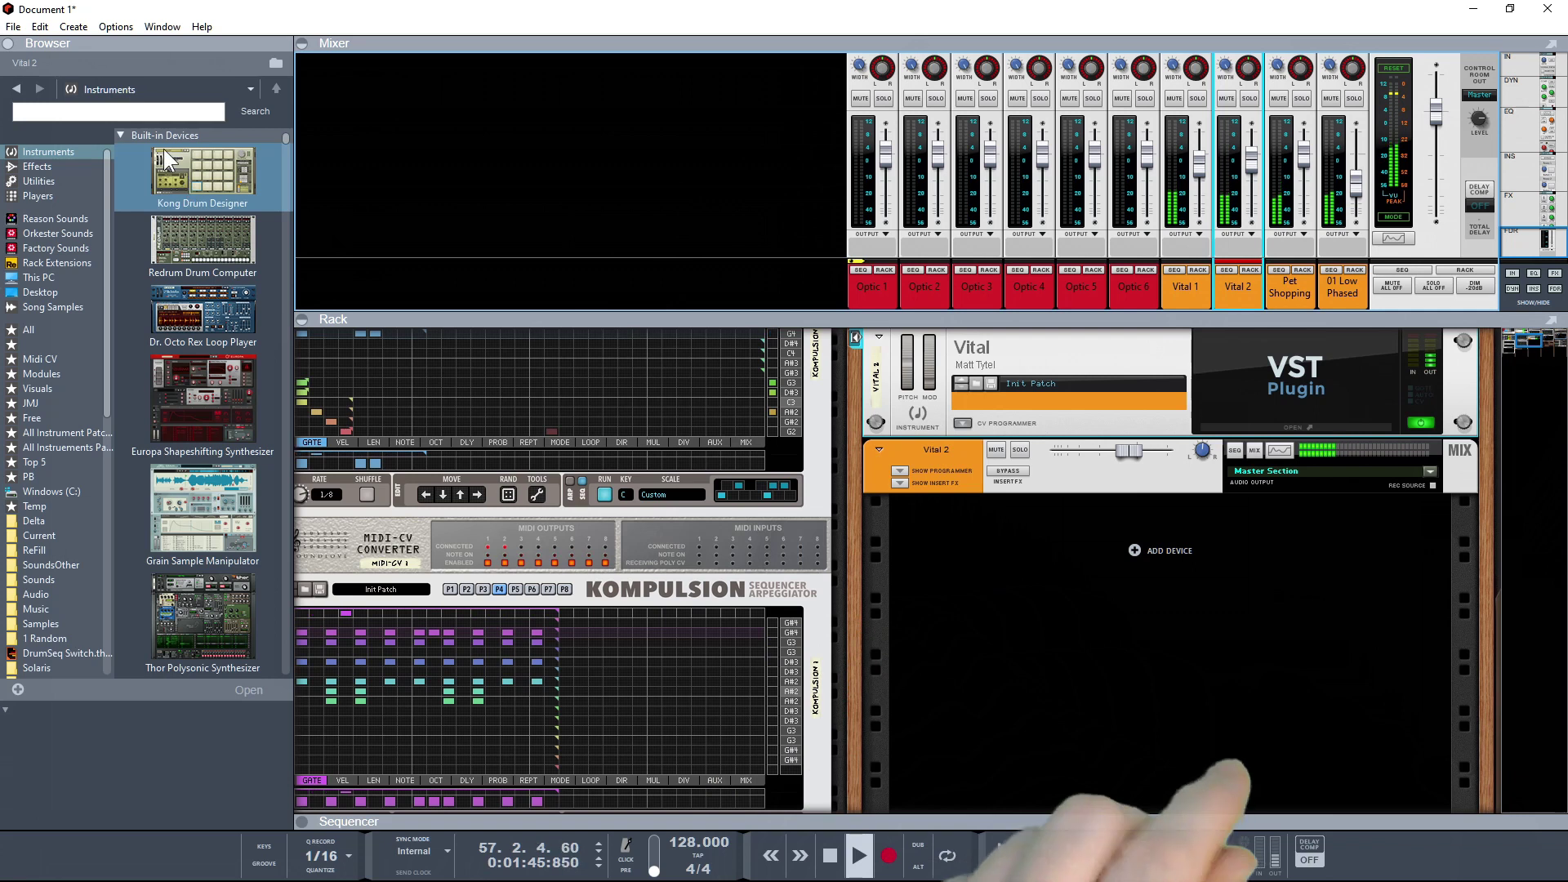
{"action": "left_click", "coordinate": [67, 115]}
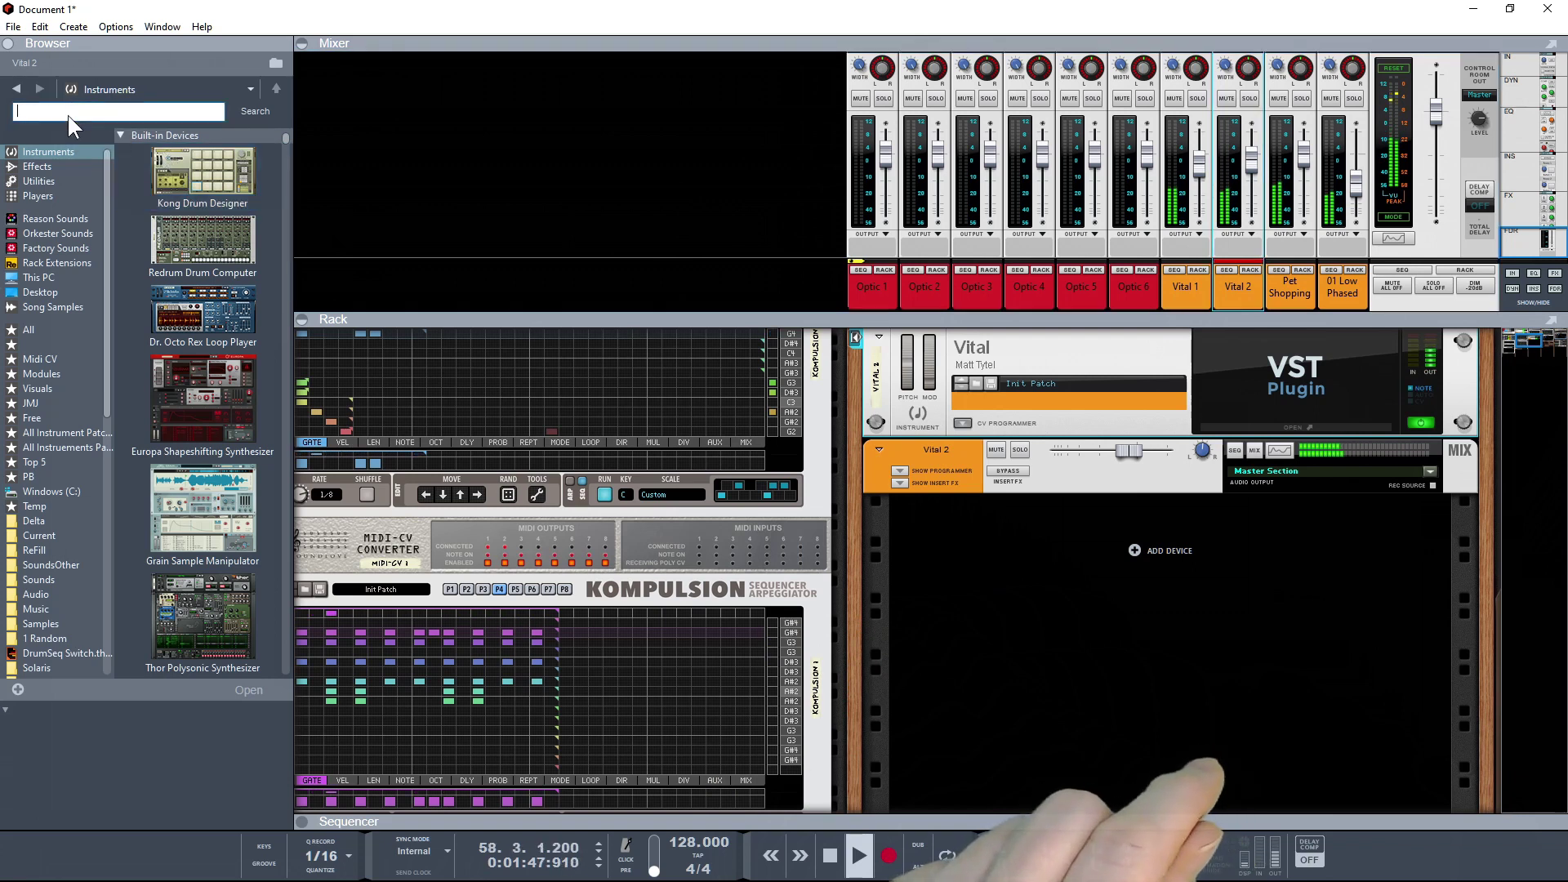
{"action": "type", "text": "resp"}
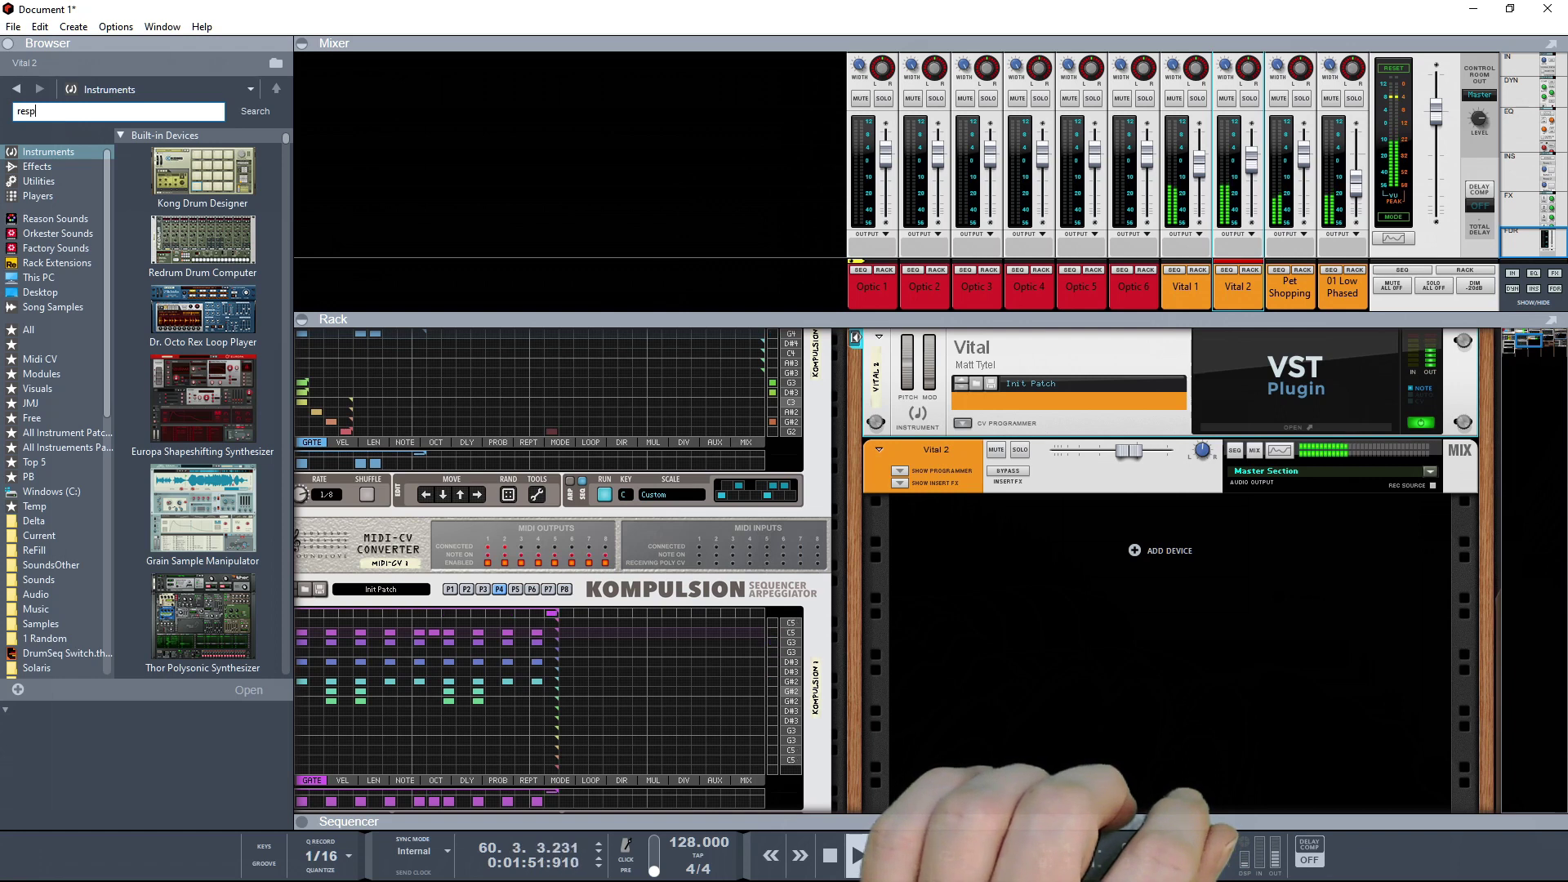
{"action": "key", "text": "Return"}
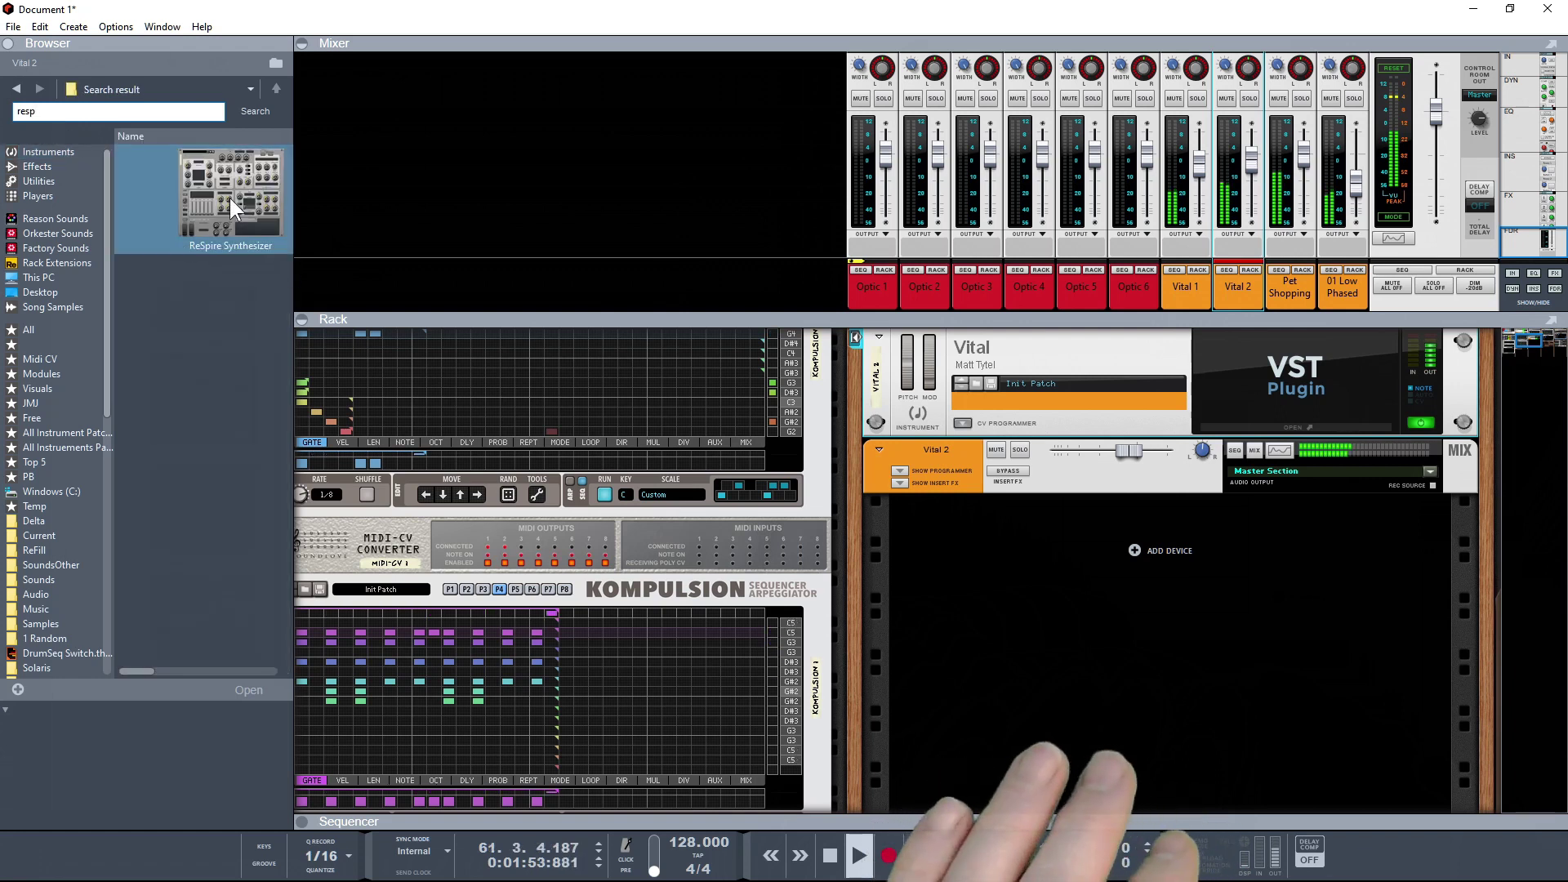
{"action": "mouse_move", "coordinate": [234, 201]}
{"action": "left_mouse_down"}
{"action": "mouse_move", "coordinate": [621, 325]}
{"action": "mouse_move", "coordinate": [870, 627]}
{"action": "mouse_move", "coordinate": [1101, 625]}
{"action": "left_mouse_up"}
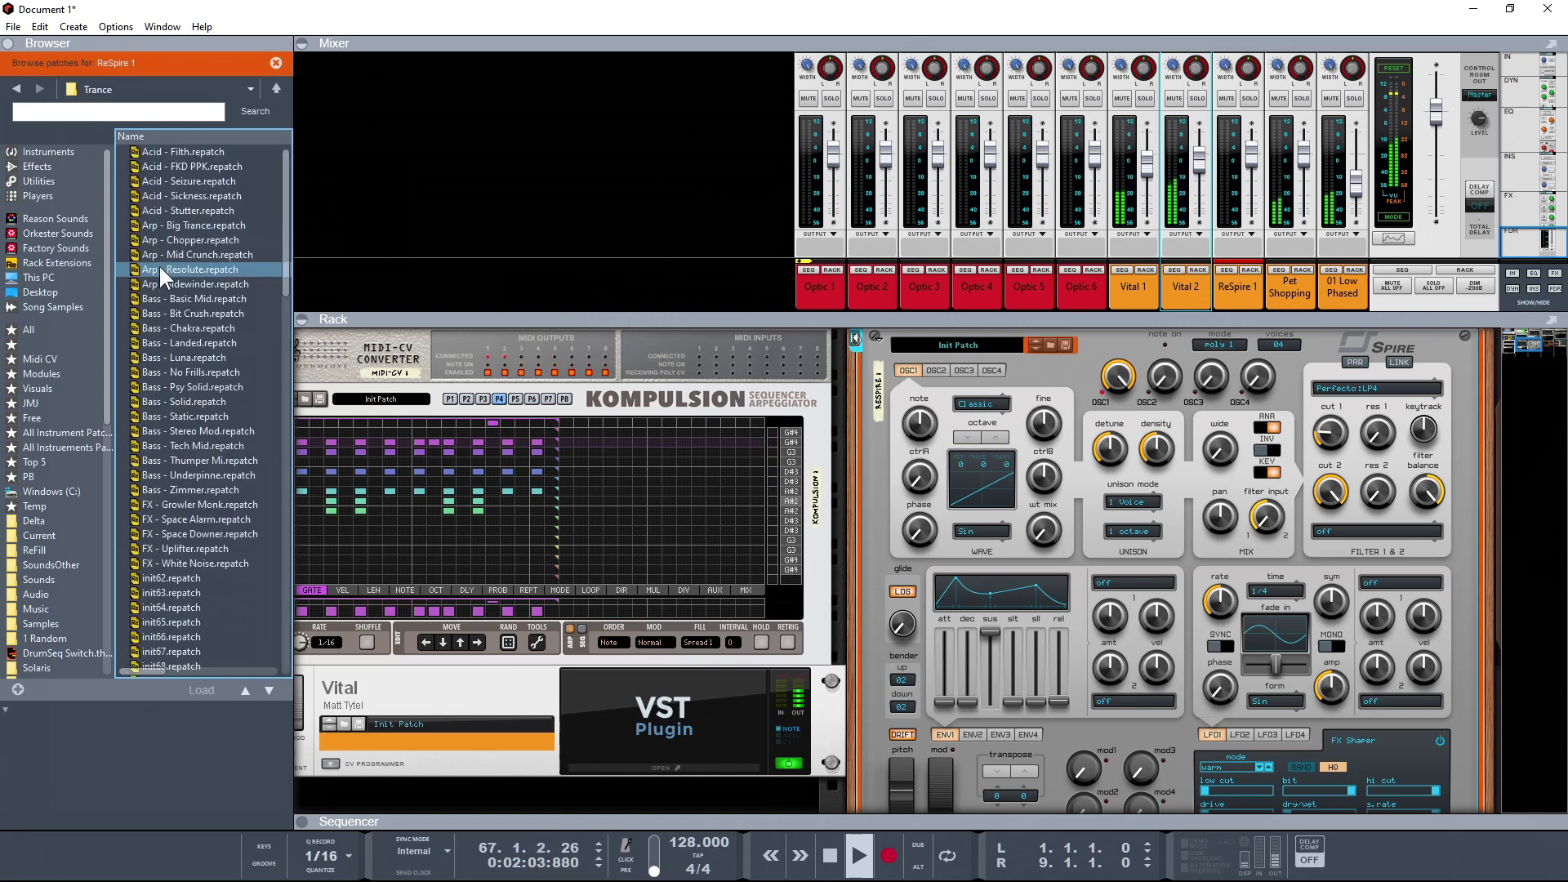
- Load the Lead - Deep Space patch from the Trance folder into the new ReSpire
{"action": "scroll", "coordinate": [191, 340], "scroll_direction": "down", "scroll_amount": 16}
{"action": "scroll", "coordinate": [191, 340], "scroll_direction": "down", "scroll_amount": 7}
{"action": "left_click_drag", "start_coordinate": [203, 521], "coordinate": [943, 560]}
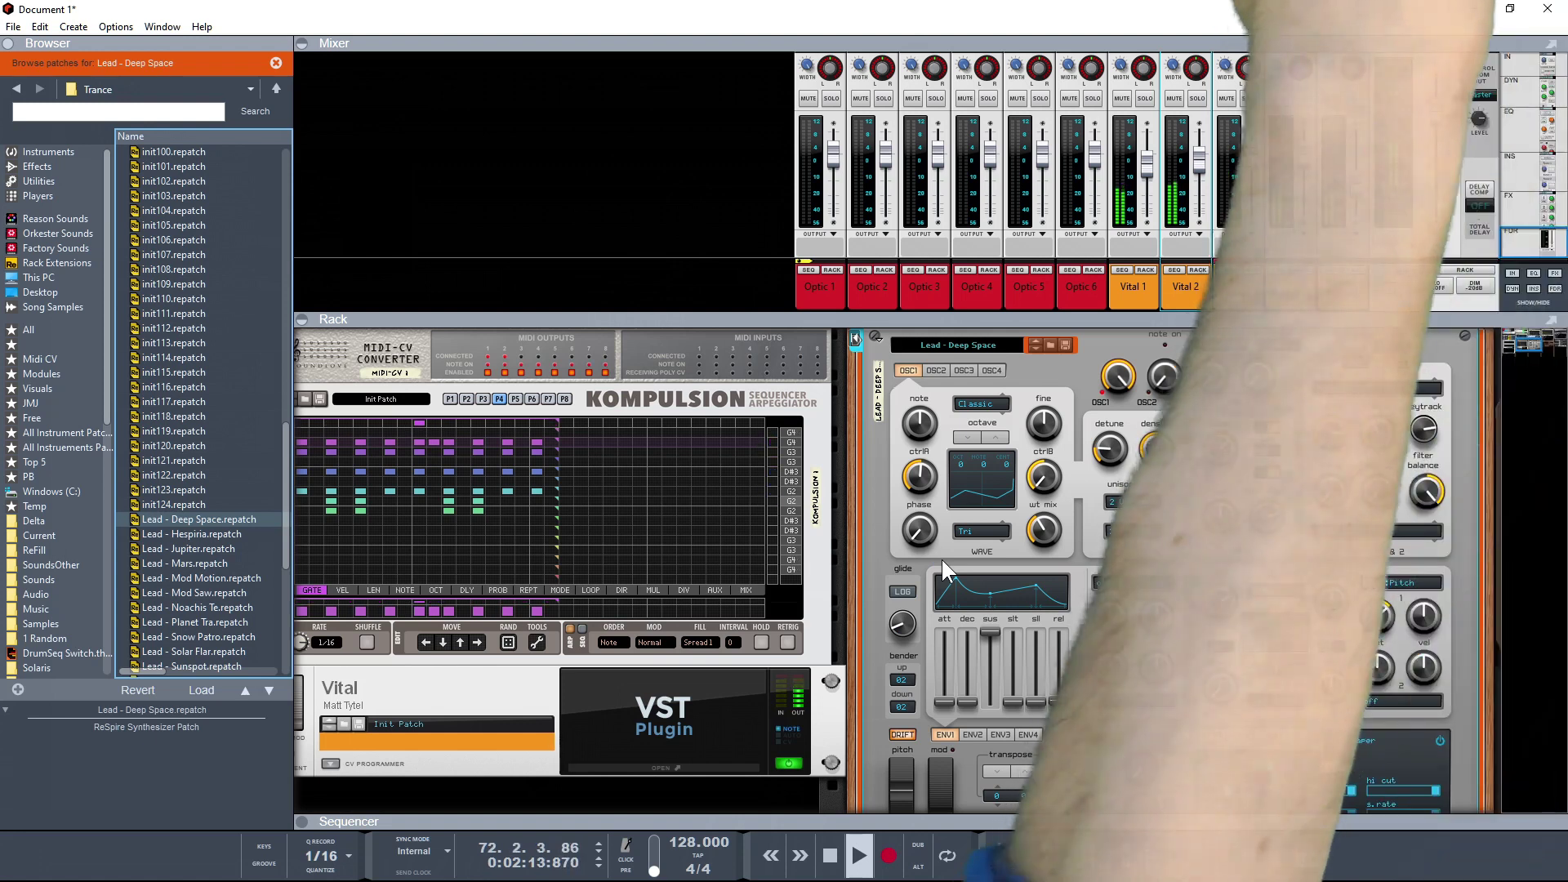
- Lower the ReSpire mix channel's level to just under about -9 dB
{"action": "scroll", "coordinate": [1043, 548], "scroll_direction": "up", "scroll_amount": 1}
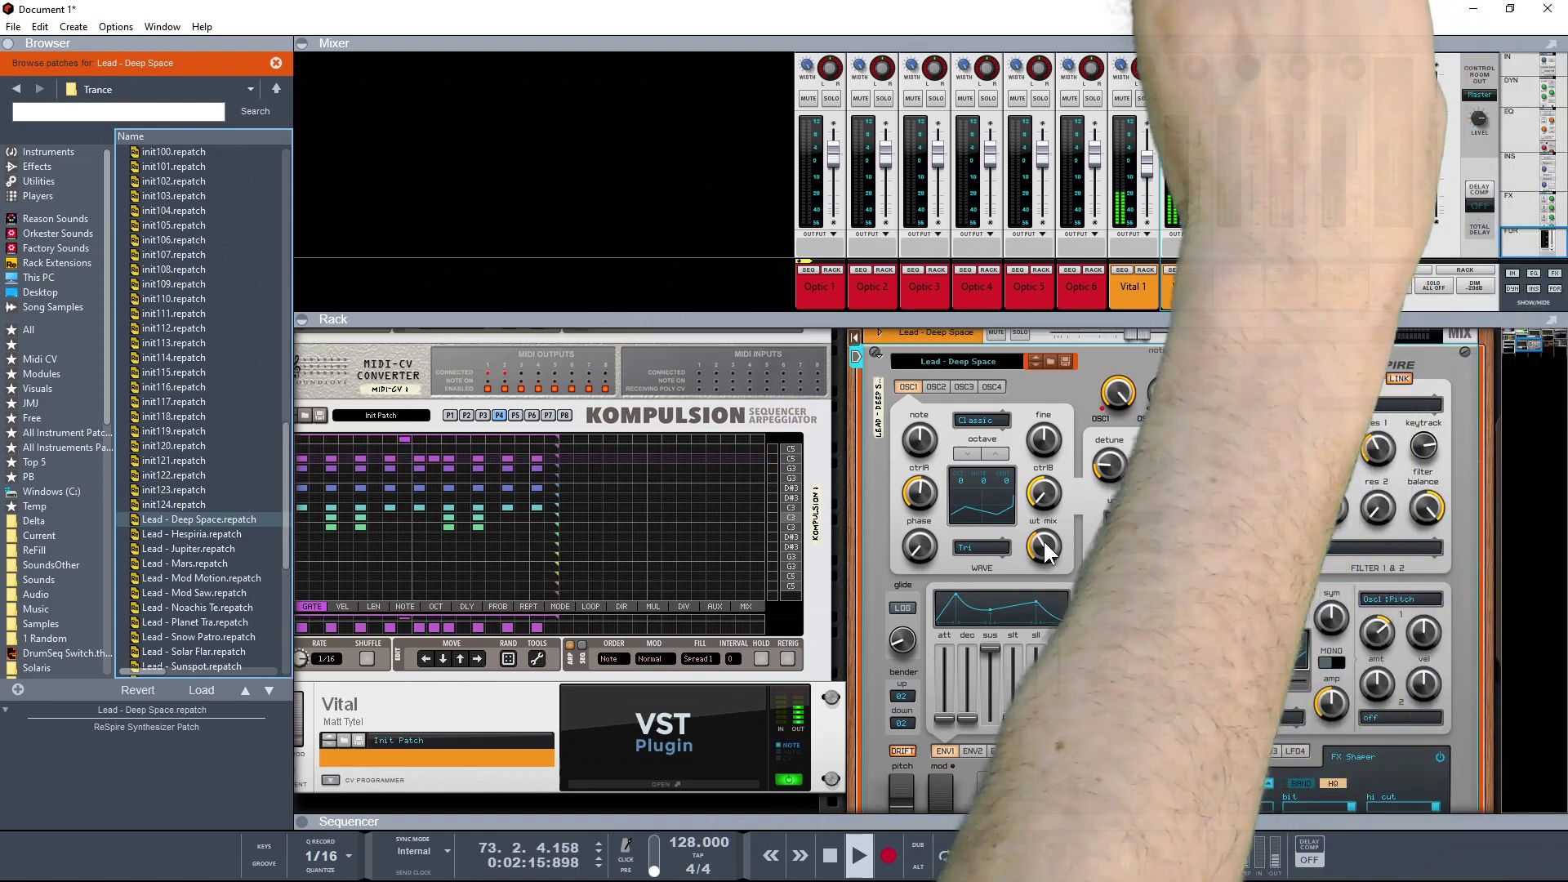
{"action": "scroll", "coordinate": [1042, 539], "scroll_direction": "up", "scroll_amount": 4}
{"action": "left_click", "coordinate": [1129, 399]}
{"action": "left_click_drag", "start_coordinate": [1128, 398], "coordinate": [1114, 400]}
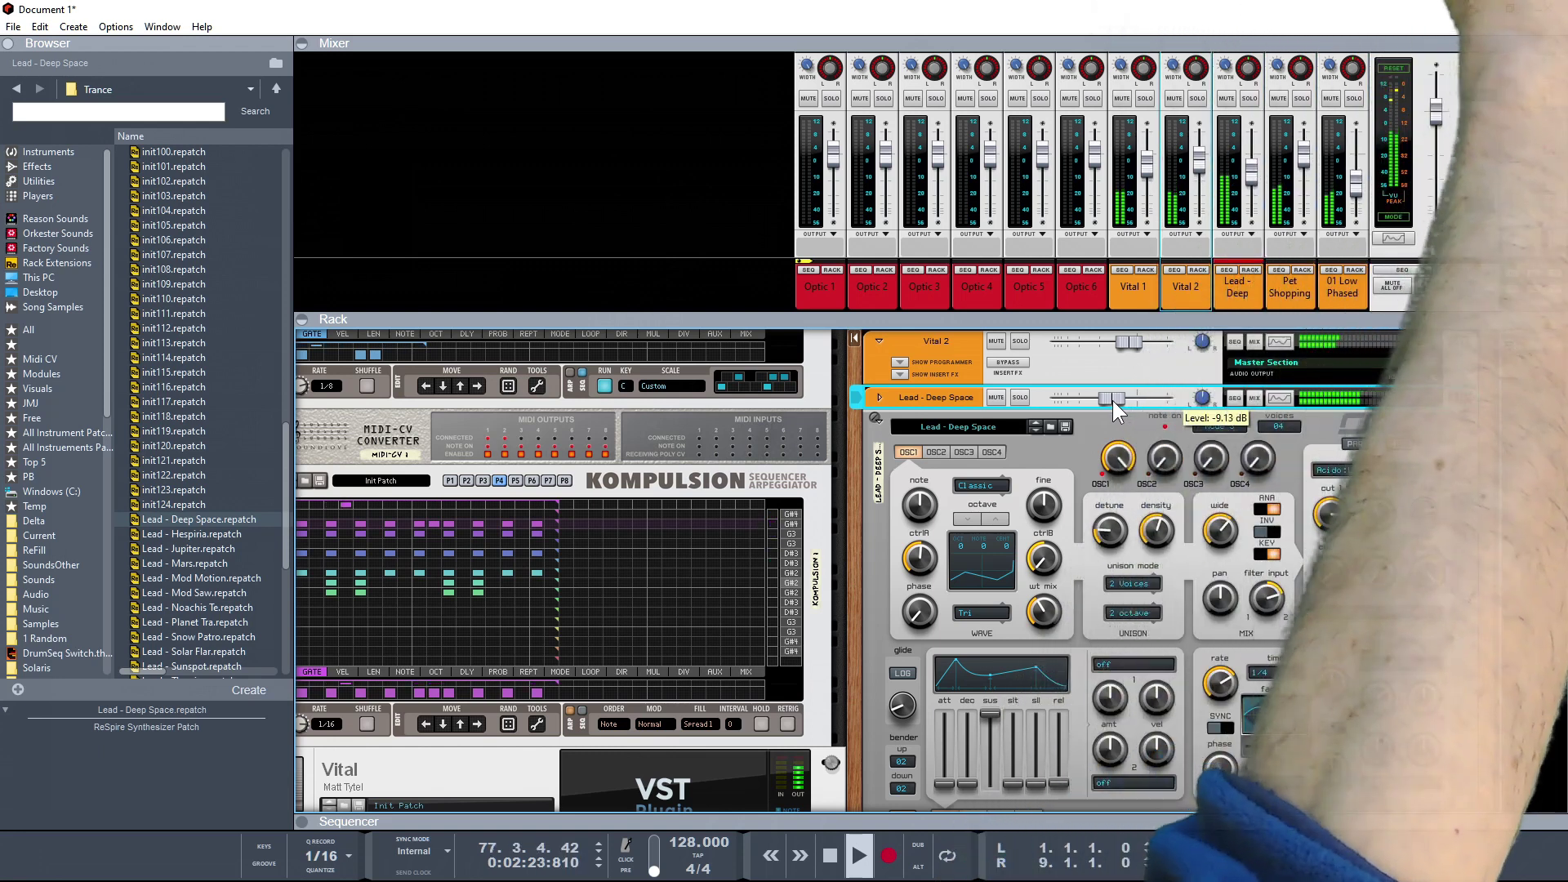
{"action": "left_click_drag", "start_coordinate": [1112, 400], "coordinate": [1109, 400]}
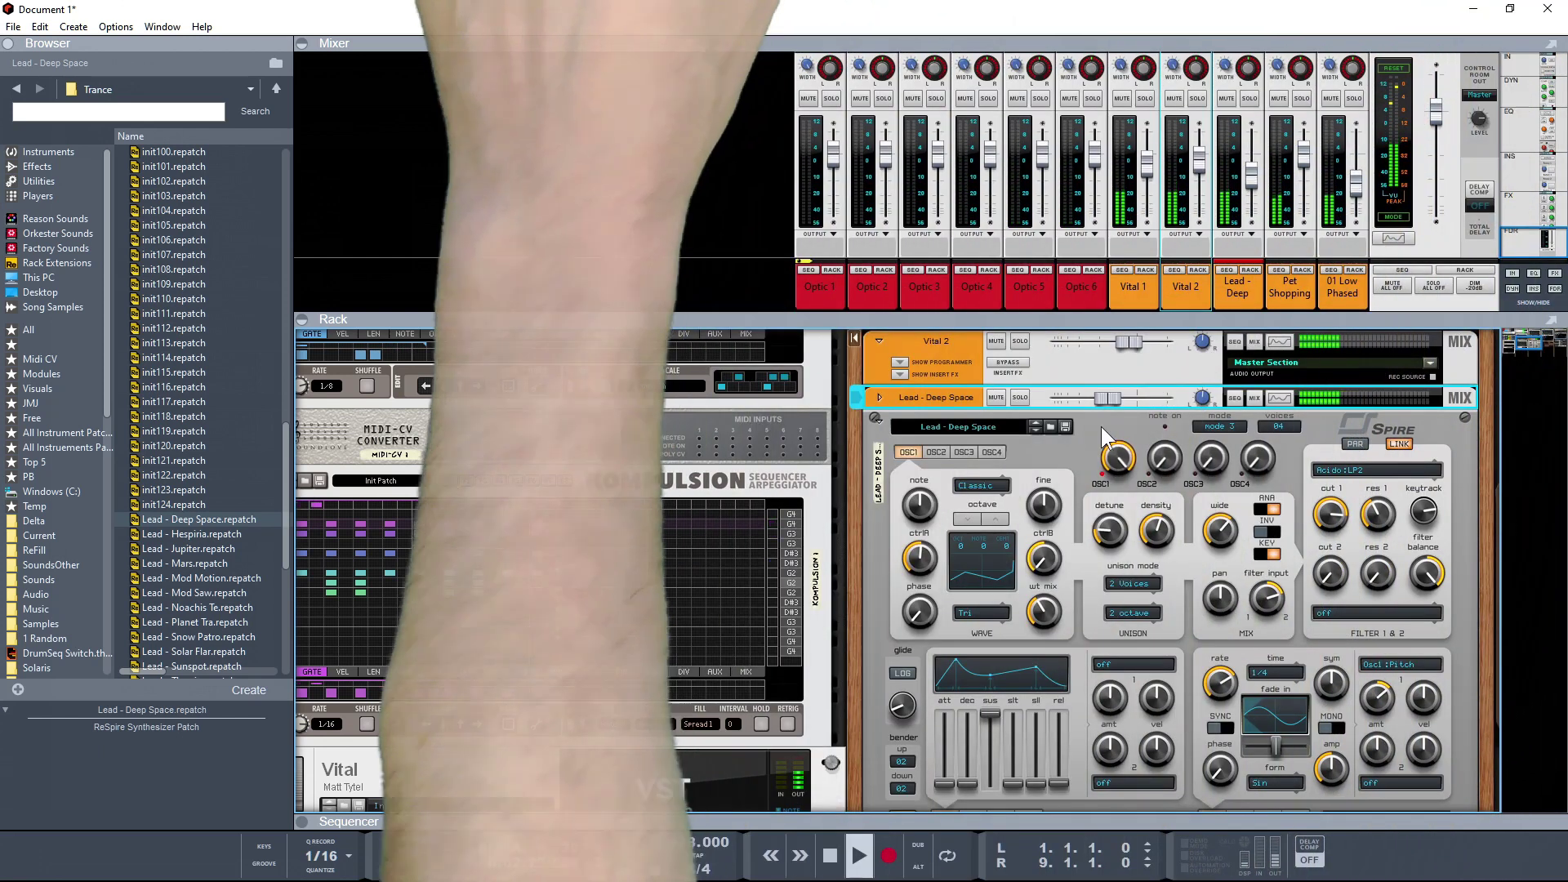
- Audition the following lead patches in ReSpire, including Hespiria, Jupiter and Mod Motion, and settle on Lead - Mars
{"action": "left_click", "coordinate": [1036, 428]}
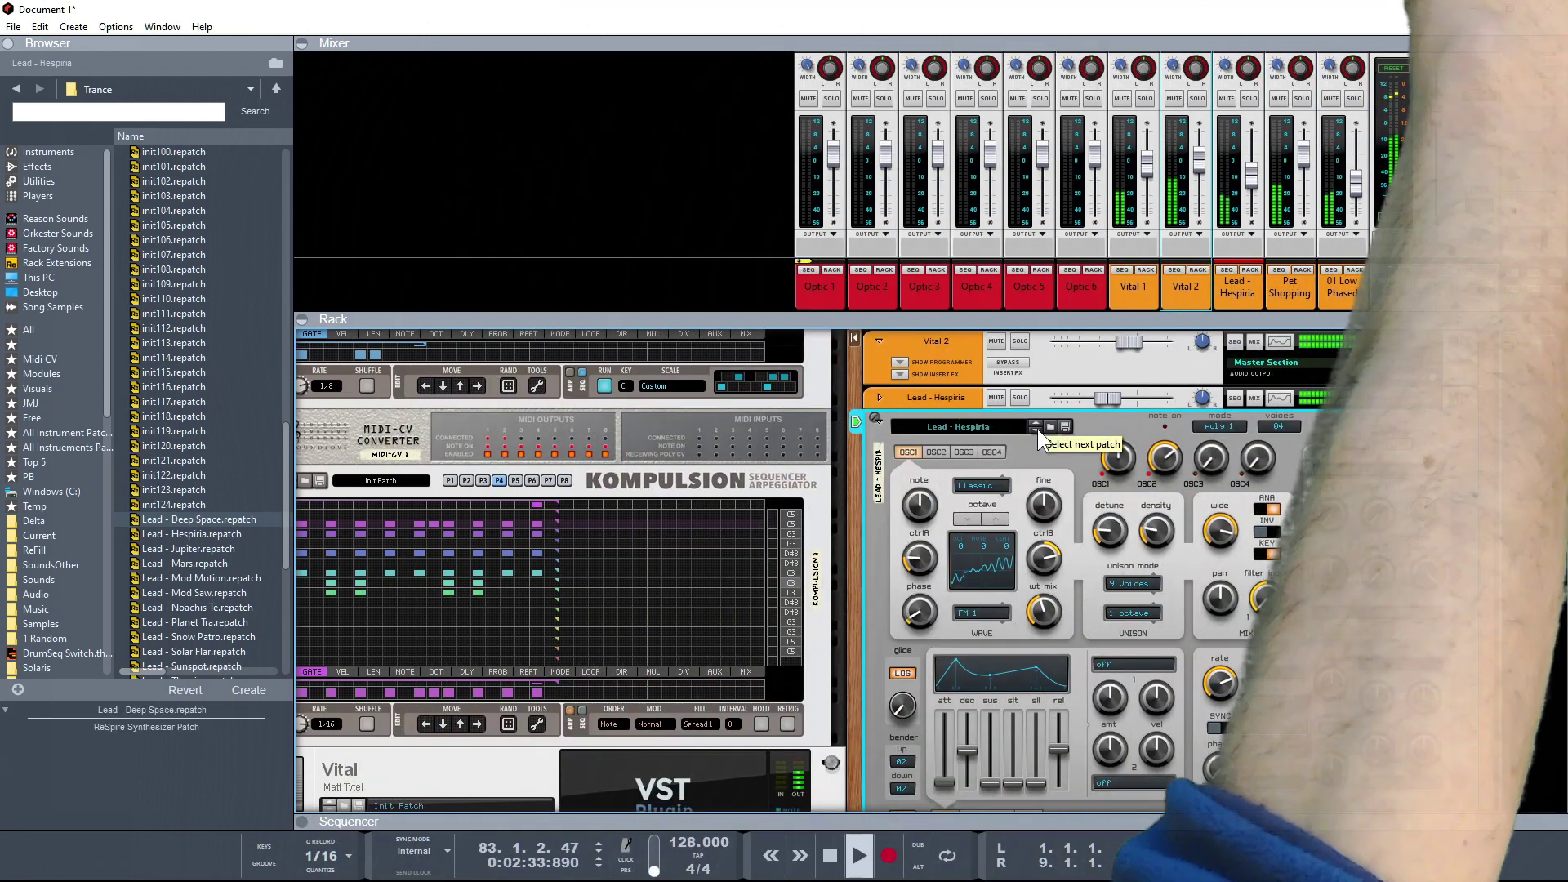
{"action": "left_click", "coordinate": [1037, 429]}
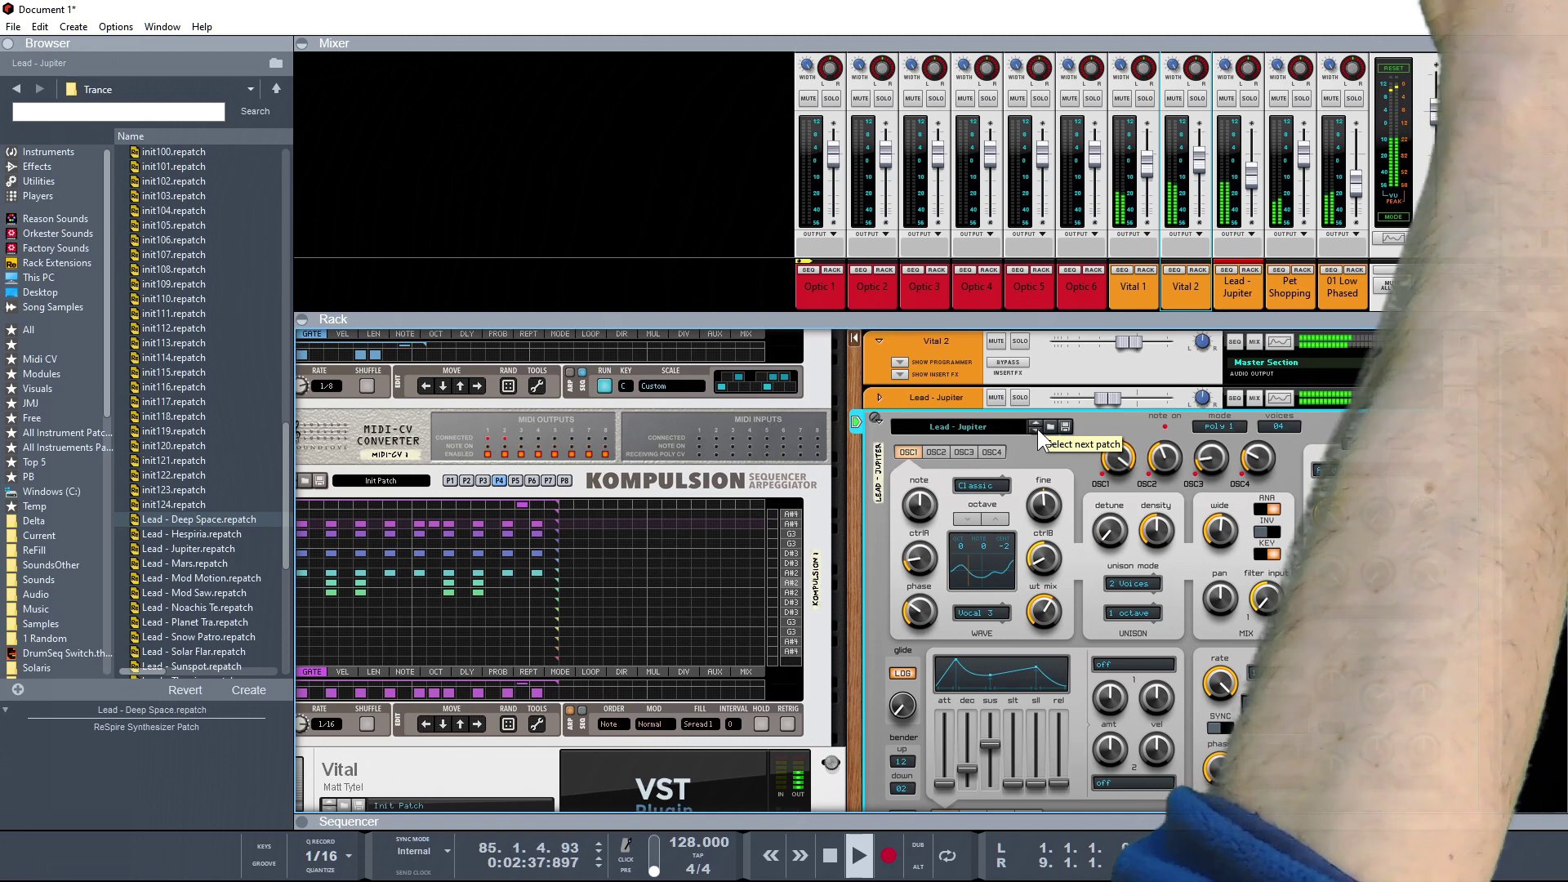
{"action": "left_click", "coordinate": [1038, 429]}
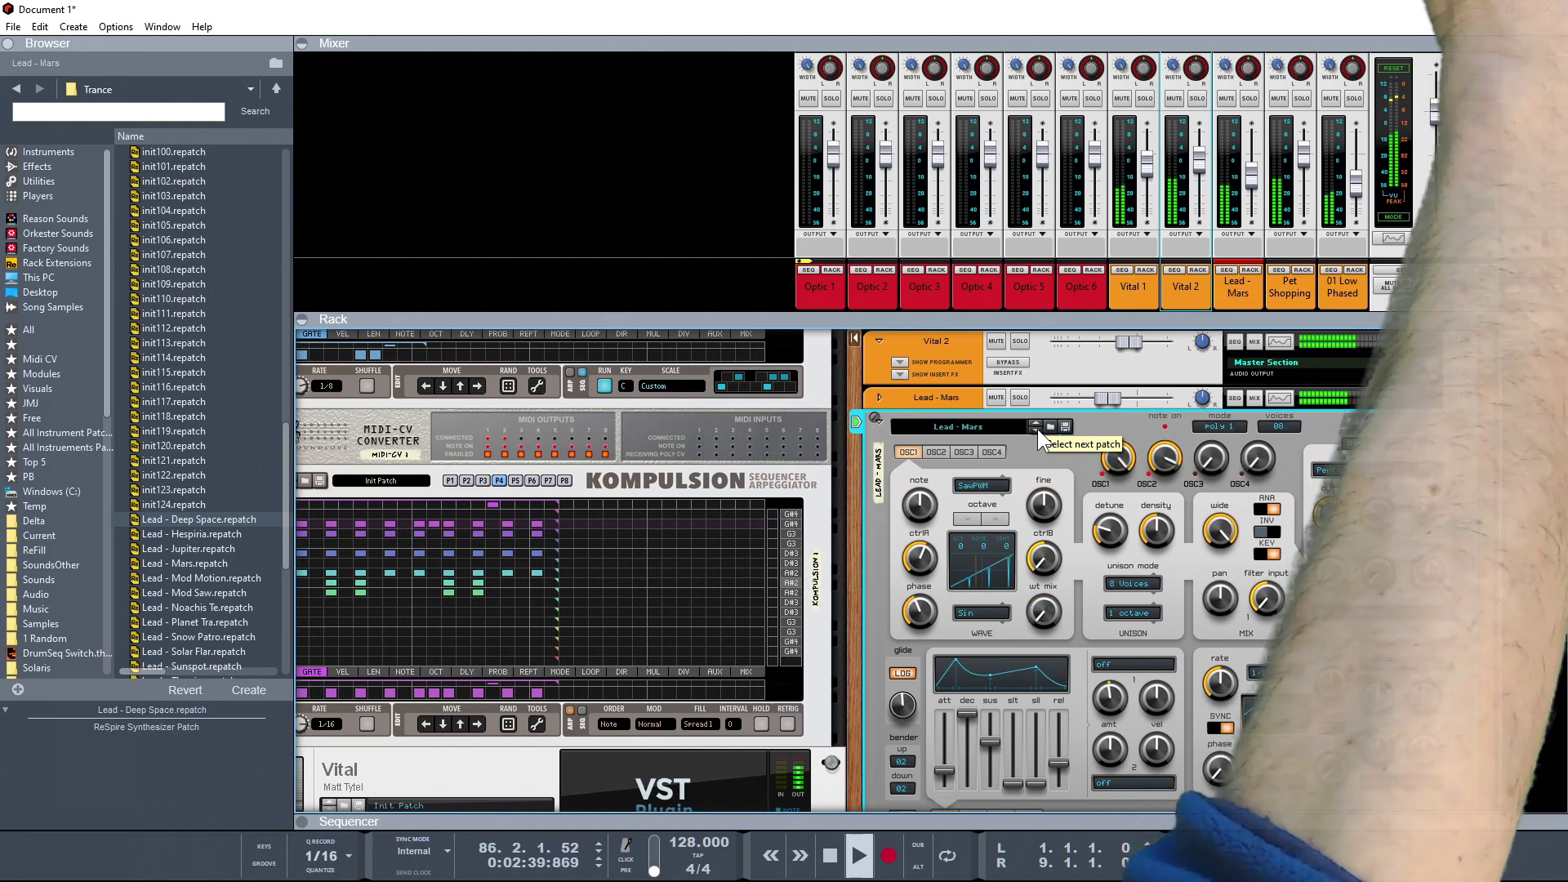
{"action": "left_click", "coordinate": [1037, 428]}
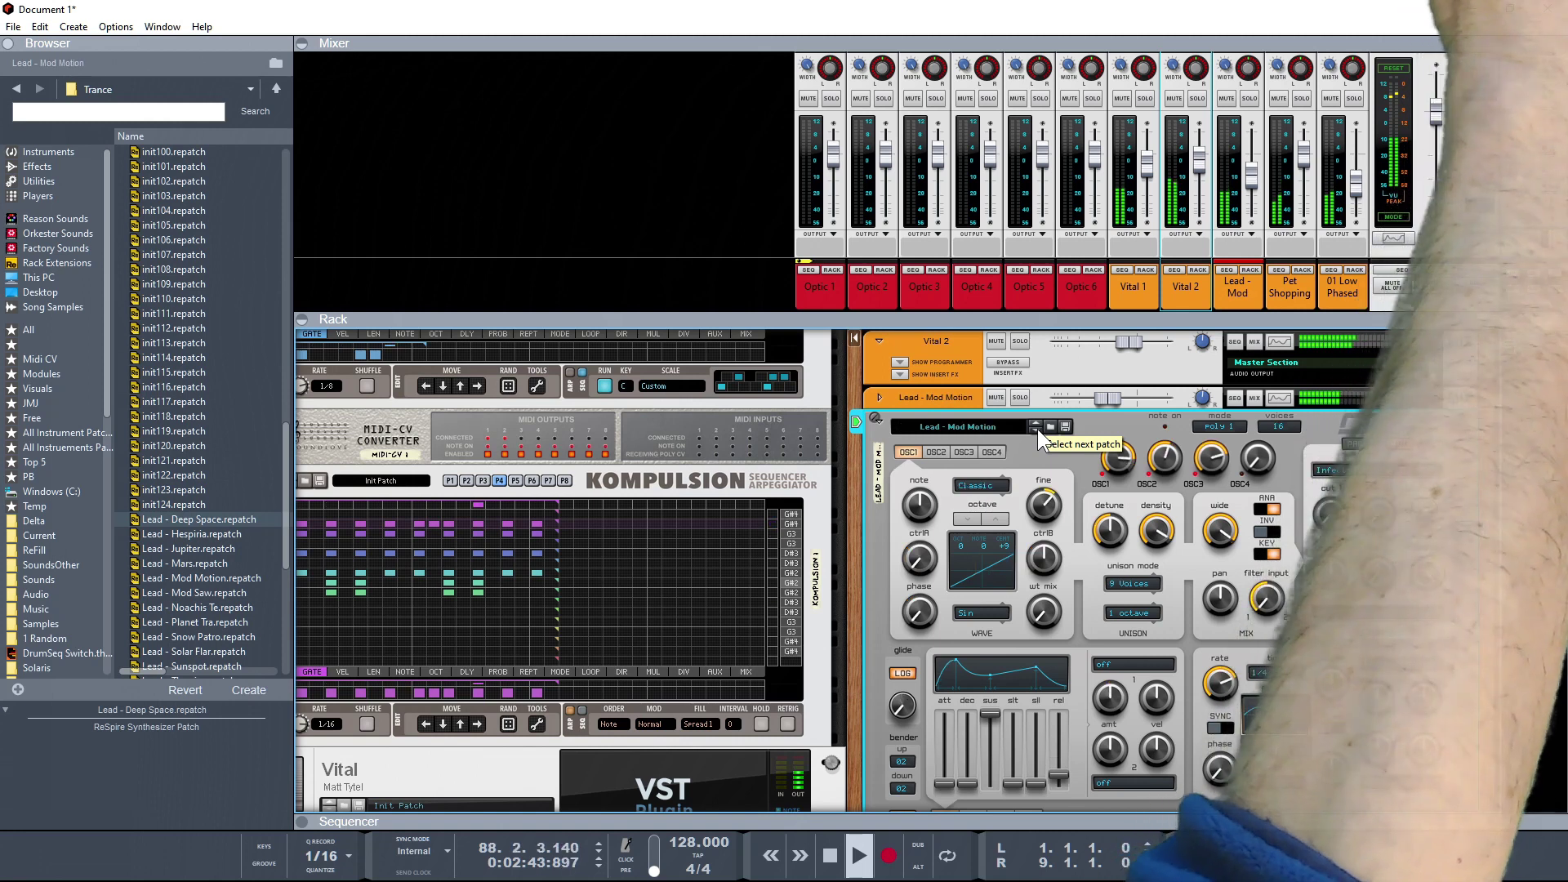
{"action": "left_click", "coordinate": [1035, 424]}
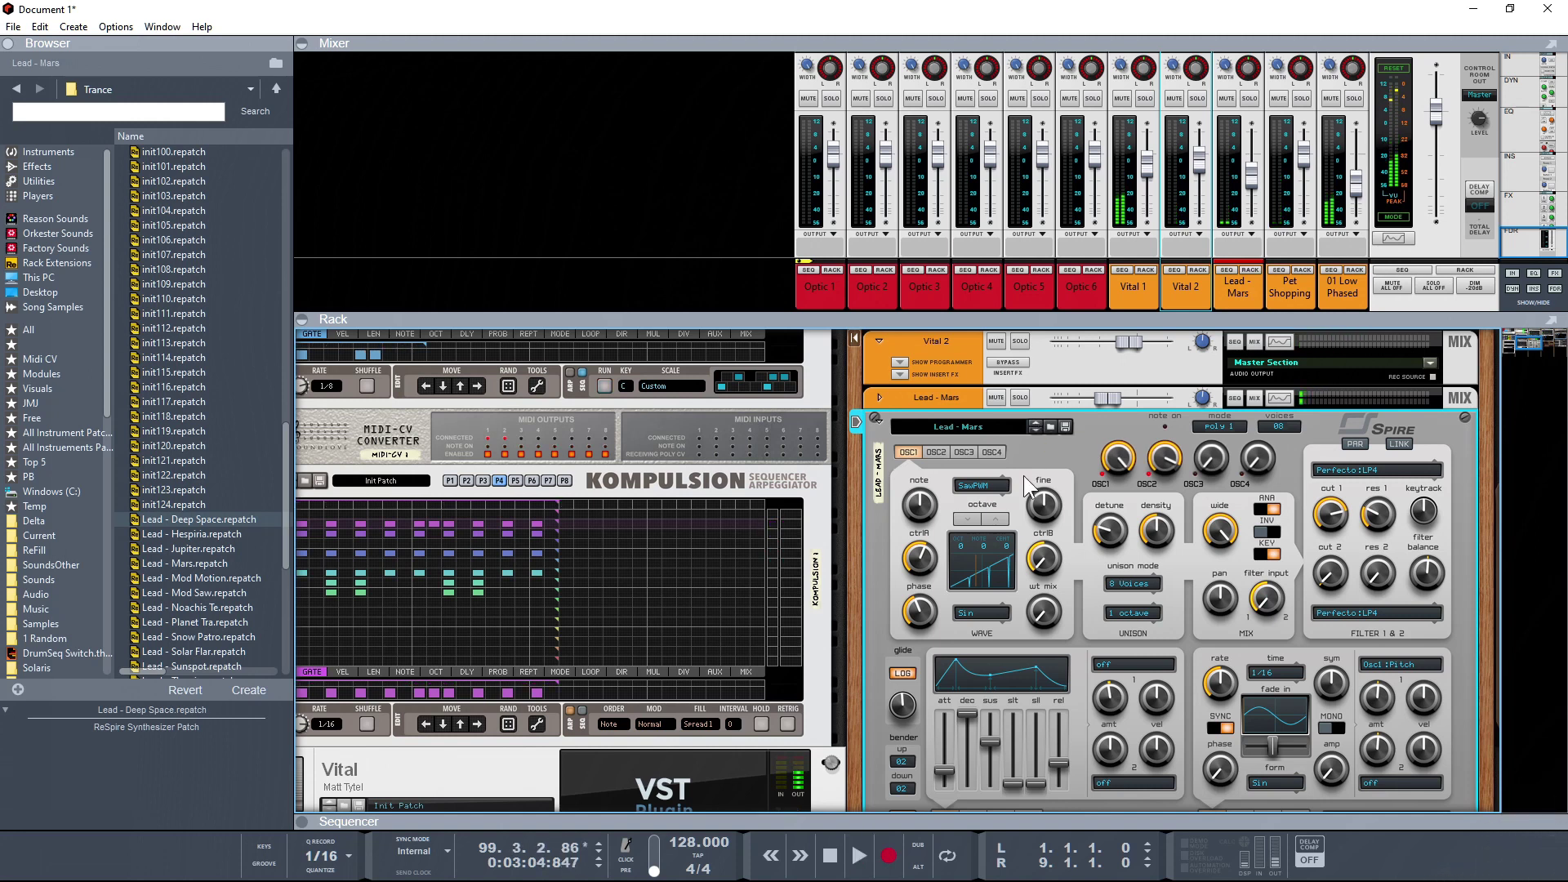
- Return the song position to the start, hide the browser and collapse the mixer to give the rack the full window
{"action": "key", "text": "KP_0"}
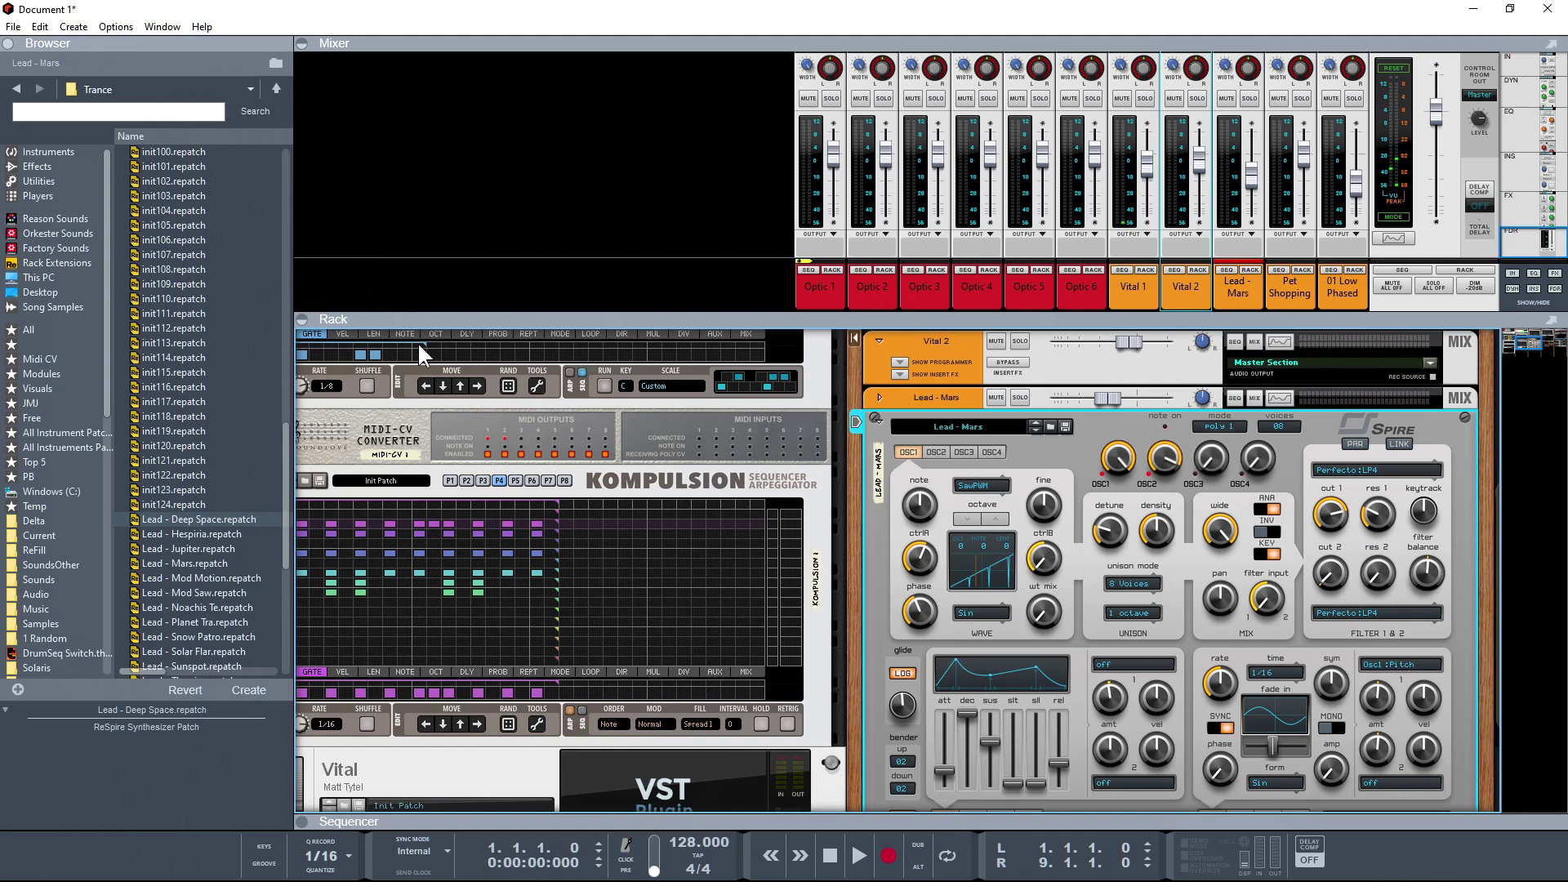
{"action": "key", "text": "F3"}
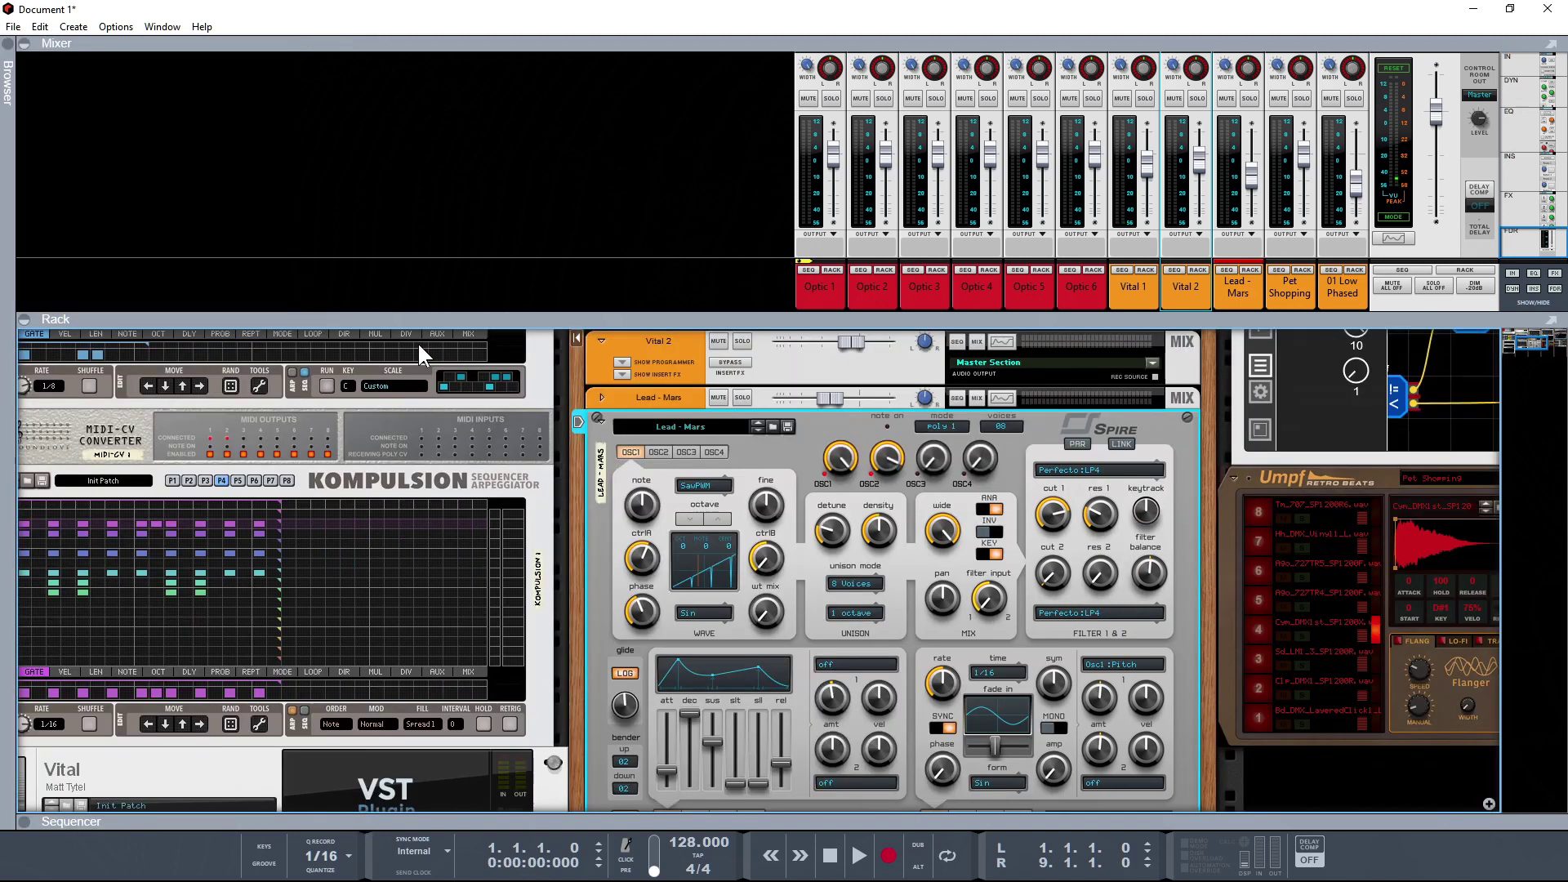
{"action": "left_click_drag", "start_coordinate": [477, 322], "coordinate": [482, 88]}
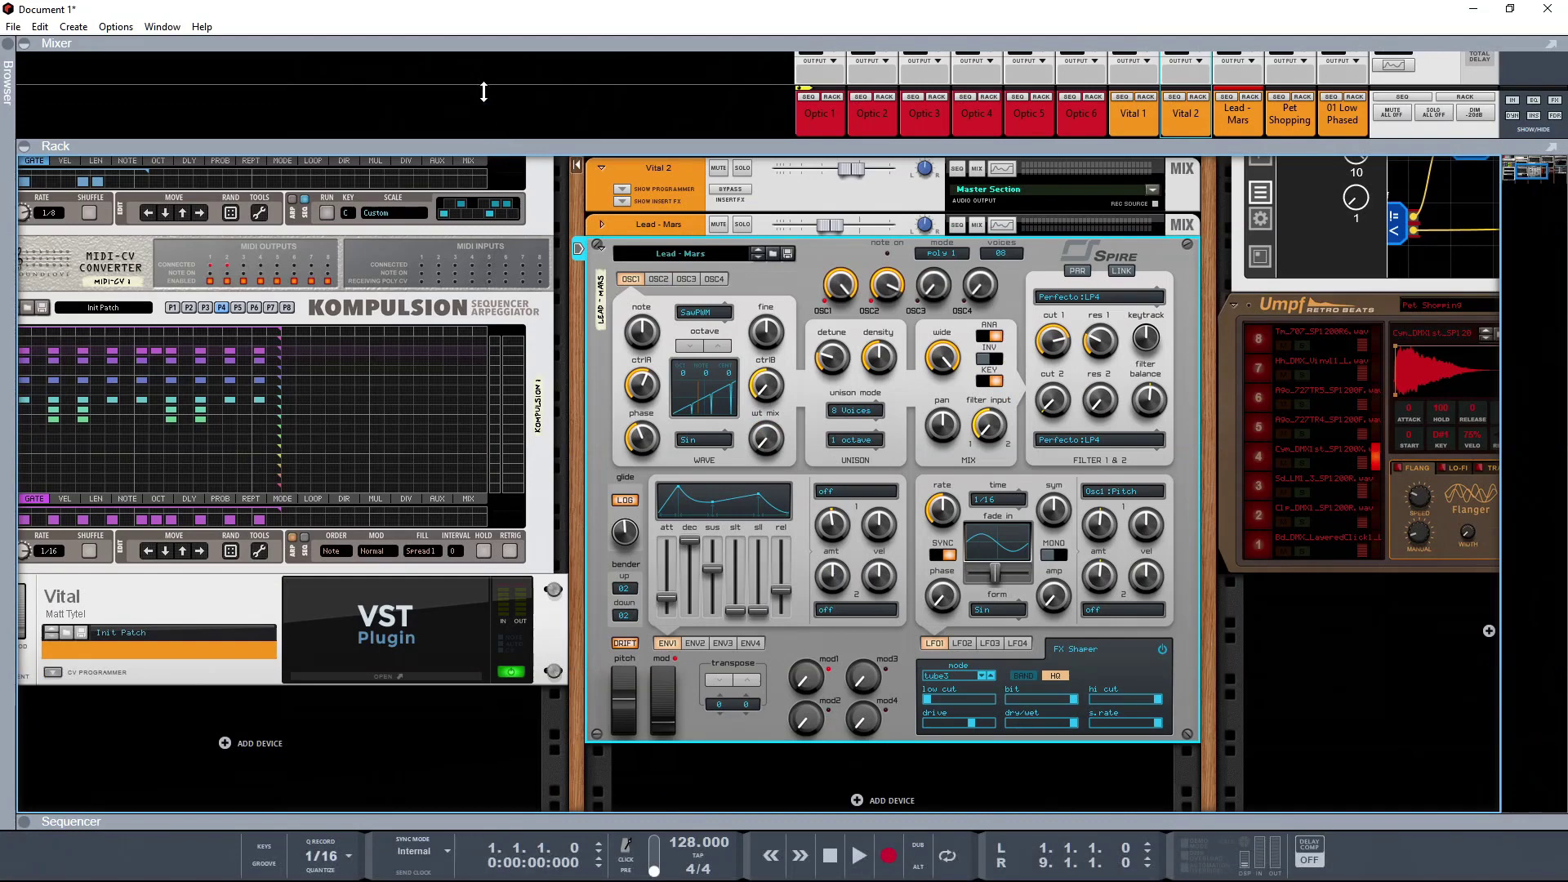
- Show the gate lane of Kompulsion 4, the sequencer driving the second Vital
{"action": "left_click_drag", "start_coordinate": [584, 287], "coordinate": [928, 628]}
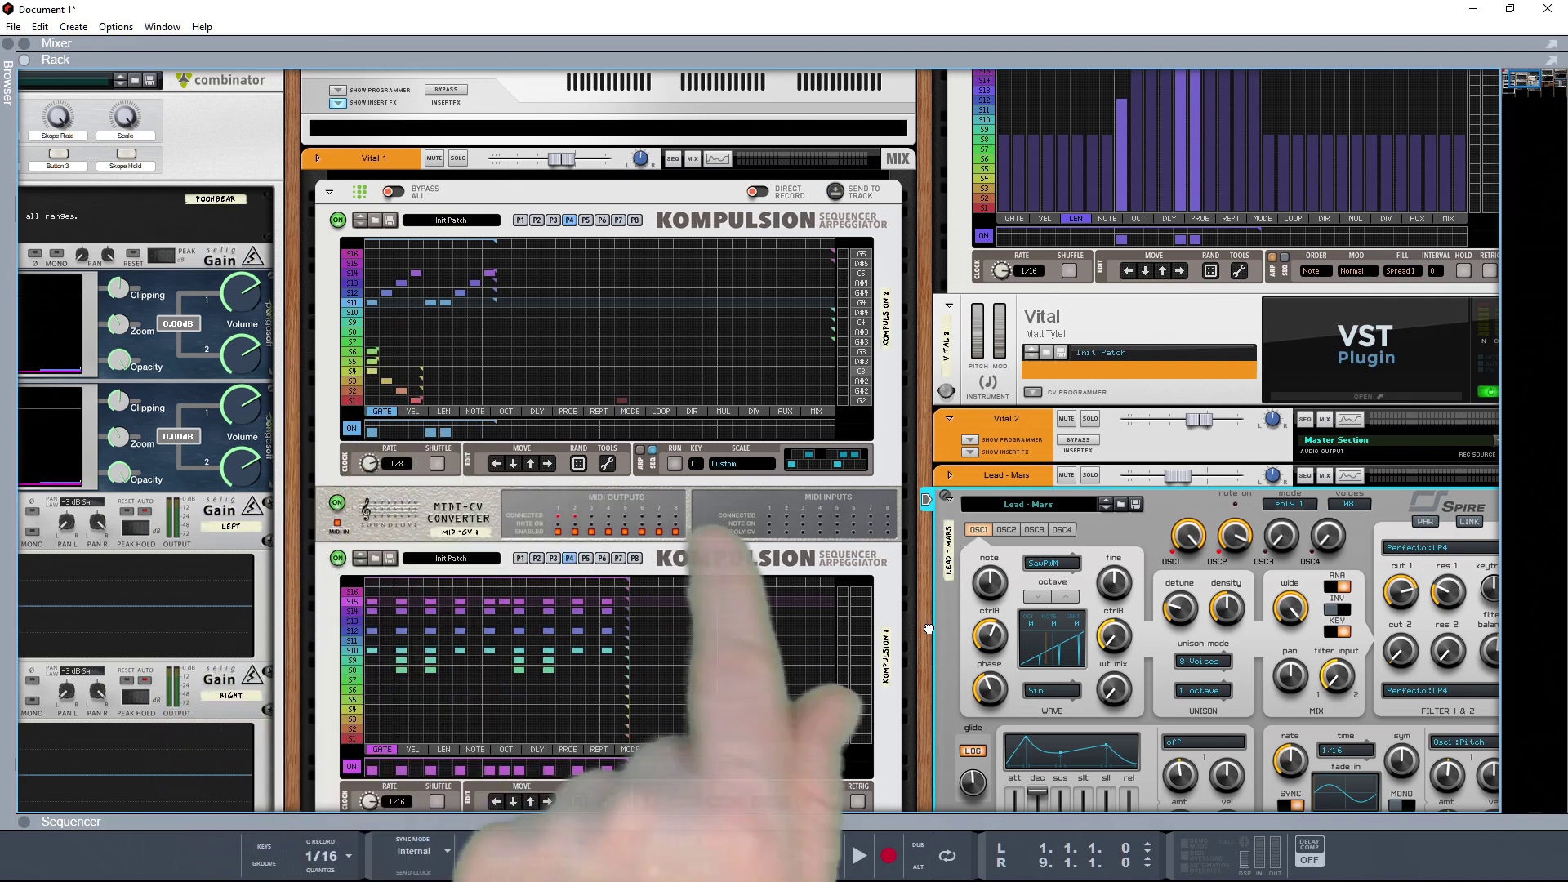
{"action": "left_click_drag", "start_coordinate": [928, 629], "coordinate": [355, 880]}
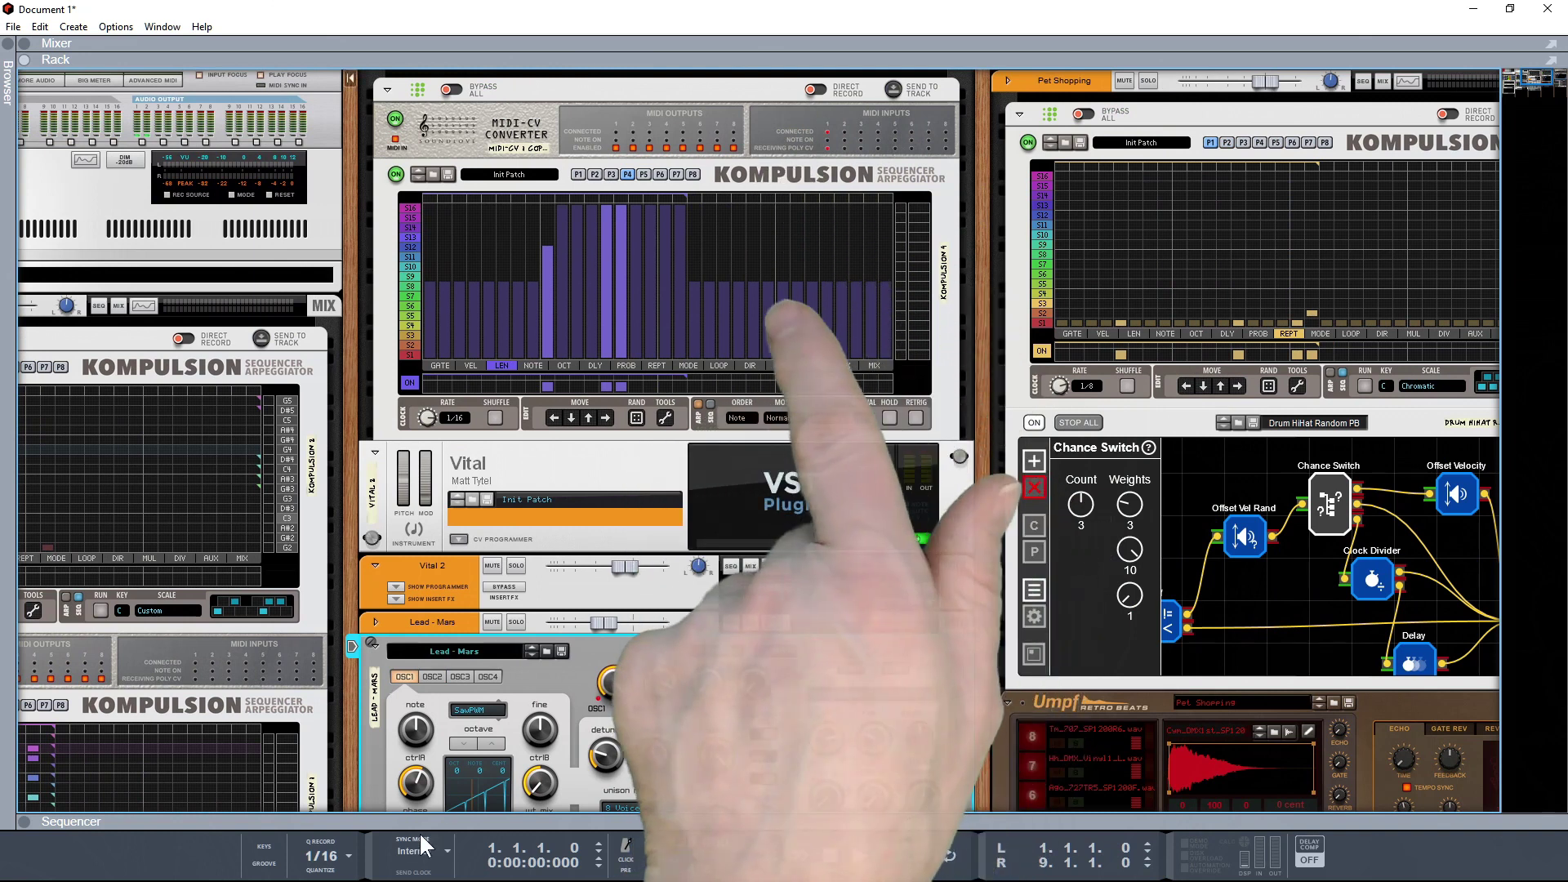
{"action": "left_click", "coordinate": [441, 366]}
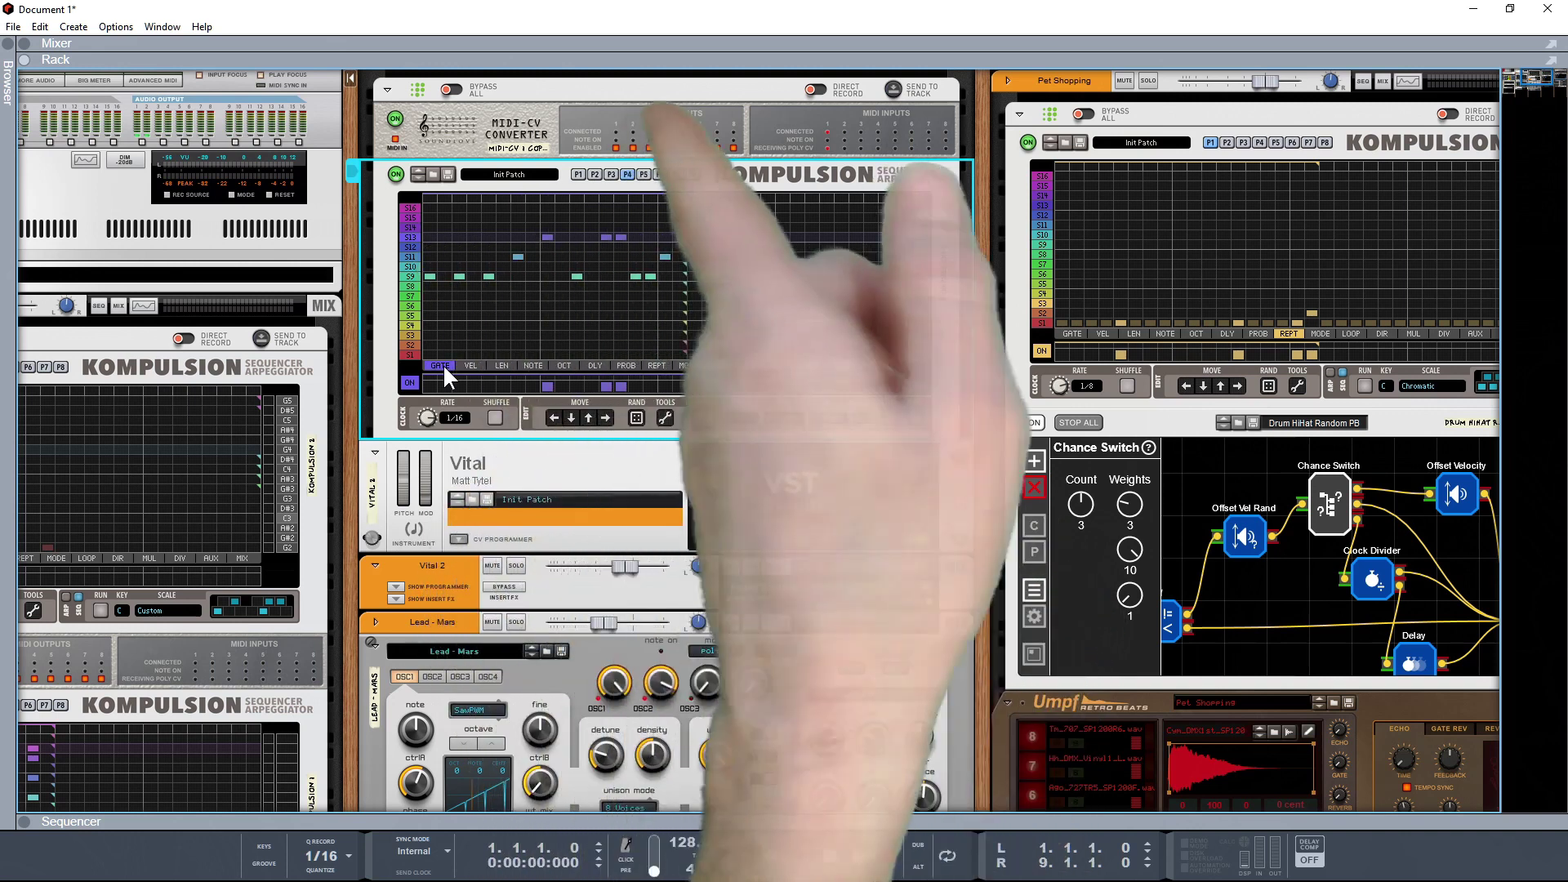
- Try extra gates on rows S16 and S15 at the sixth step of Kompulsion 4's pattern, and remove both
{"action": "left_click", "coordinate": [503, 208]}
{"action": "left_click", "coordinate": [504, 216]}
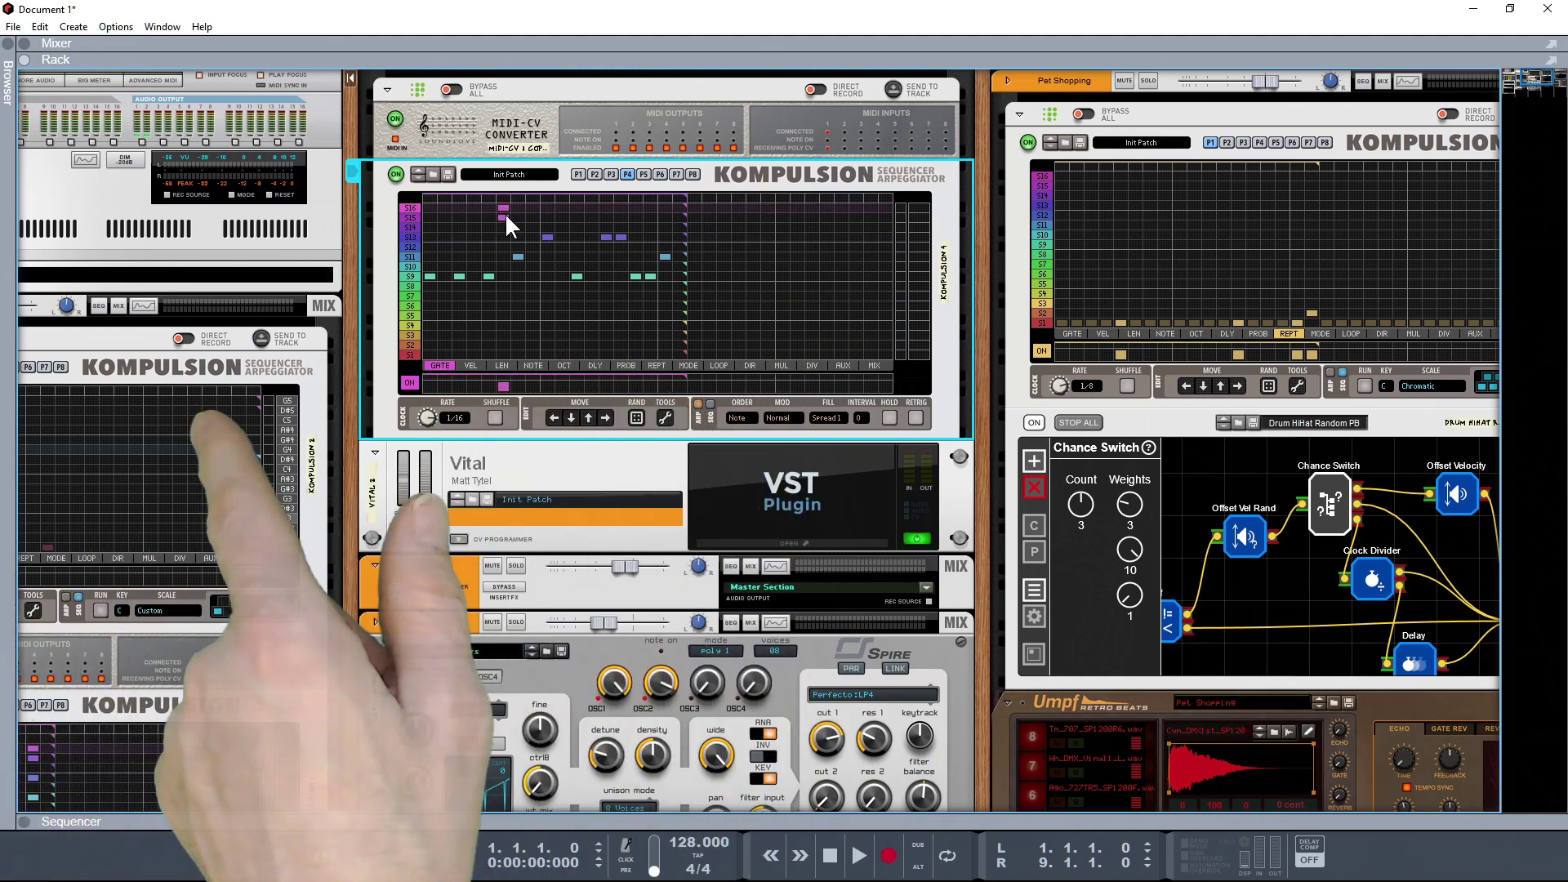
{"action": "left_click", "coordinate": [503, 216]}
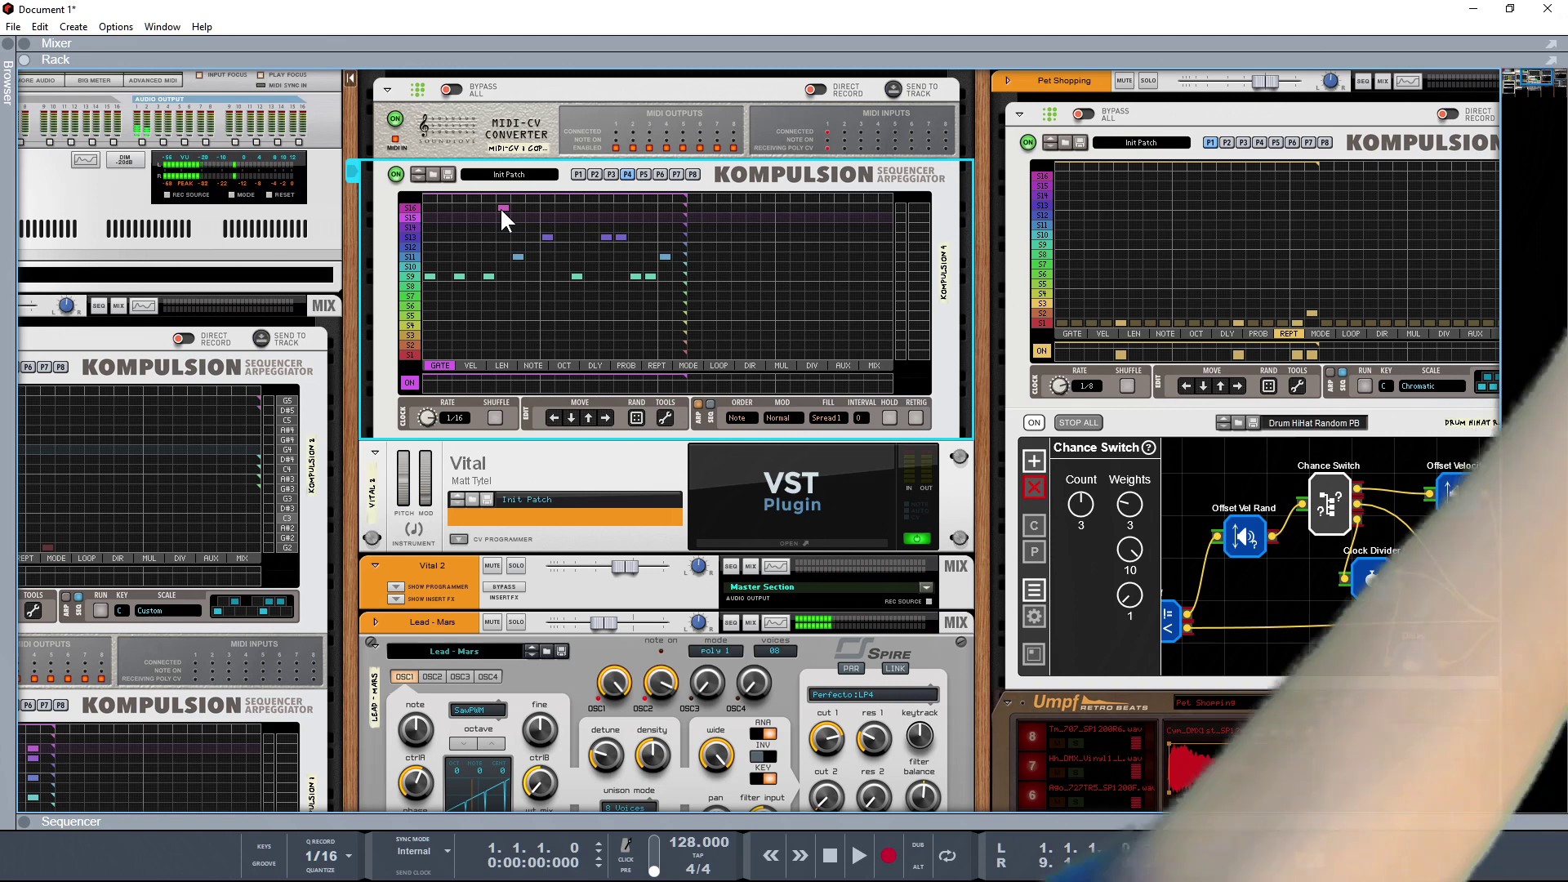
{"action": "left_click", "coordinate": [502, 208]}
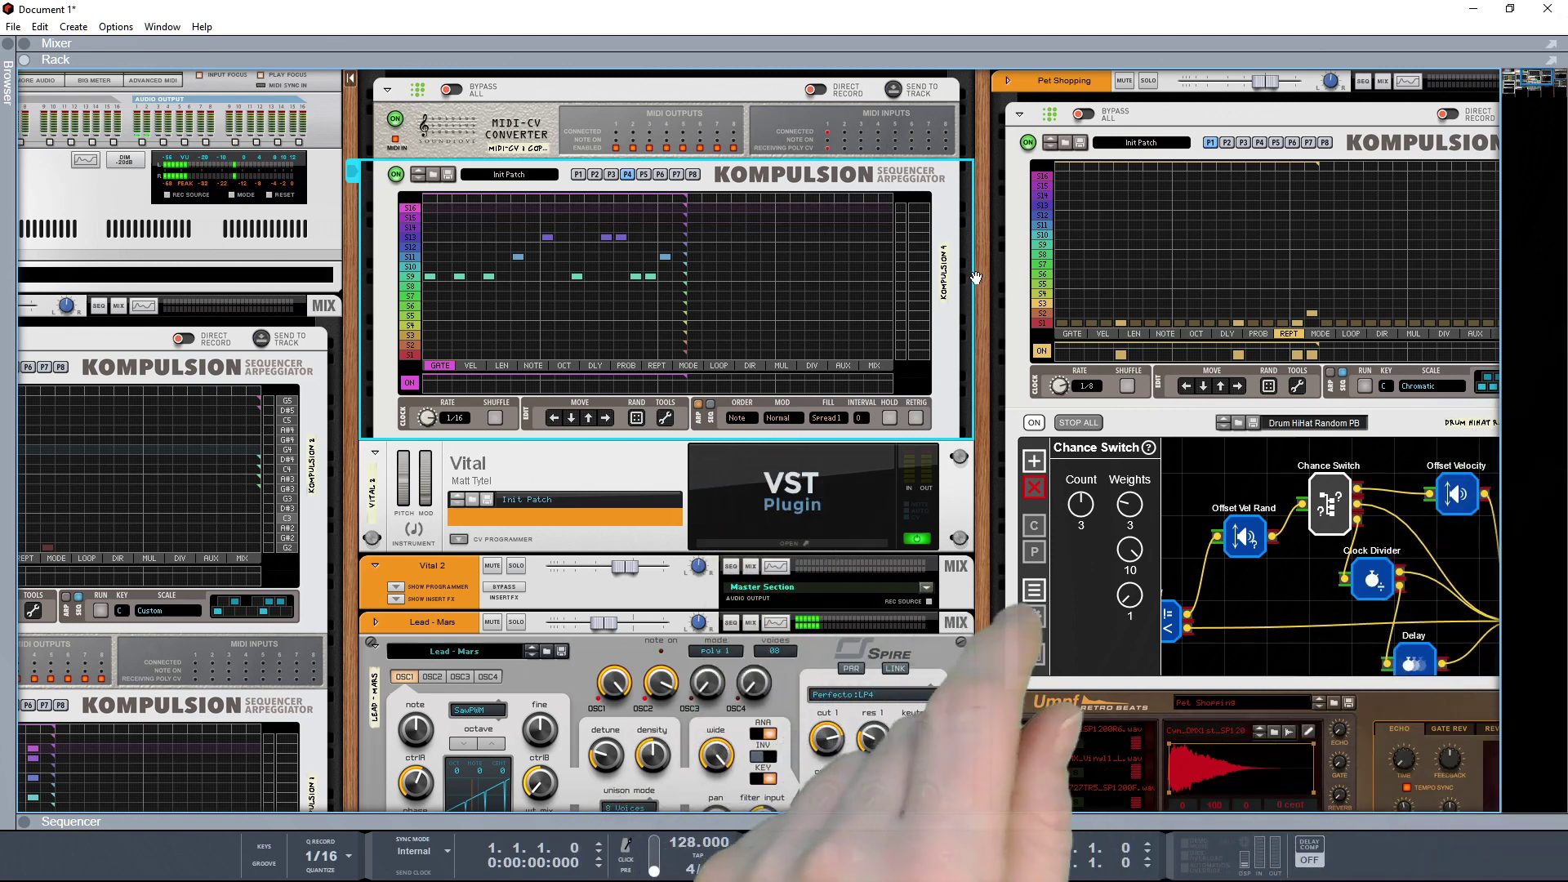
{"action": "scroll", "coordinate": [895, 281], "scroll_direction": "right", "scroll_amount": 3}
{"action": "scroll", "coordinate": [895, 281], "scroll_direction": "right", "scroll_amount": 10}
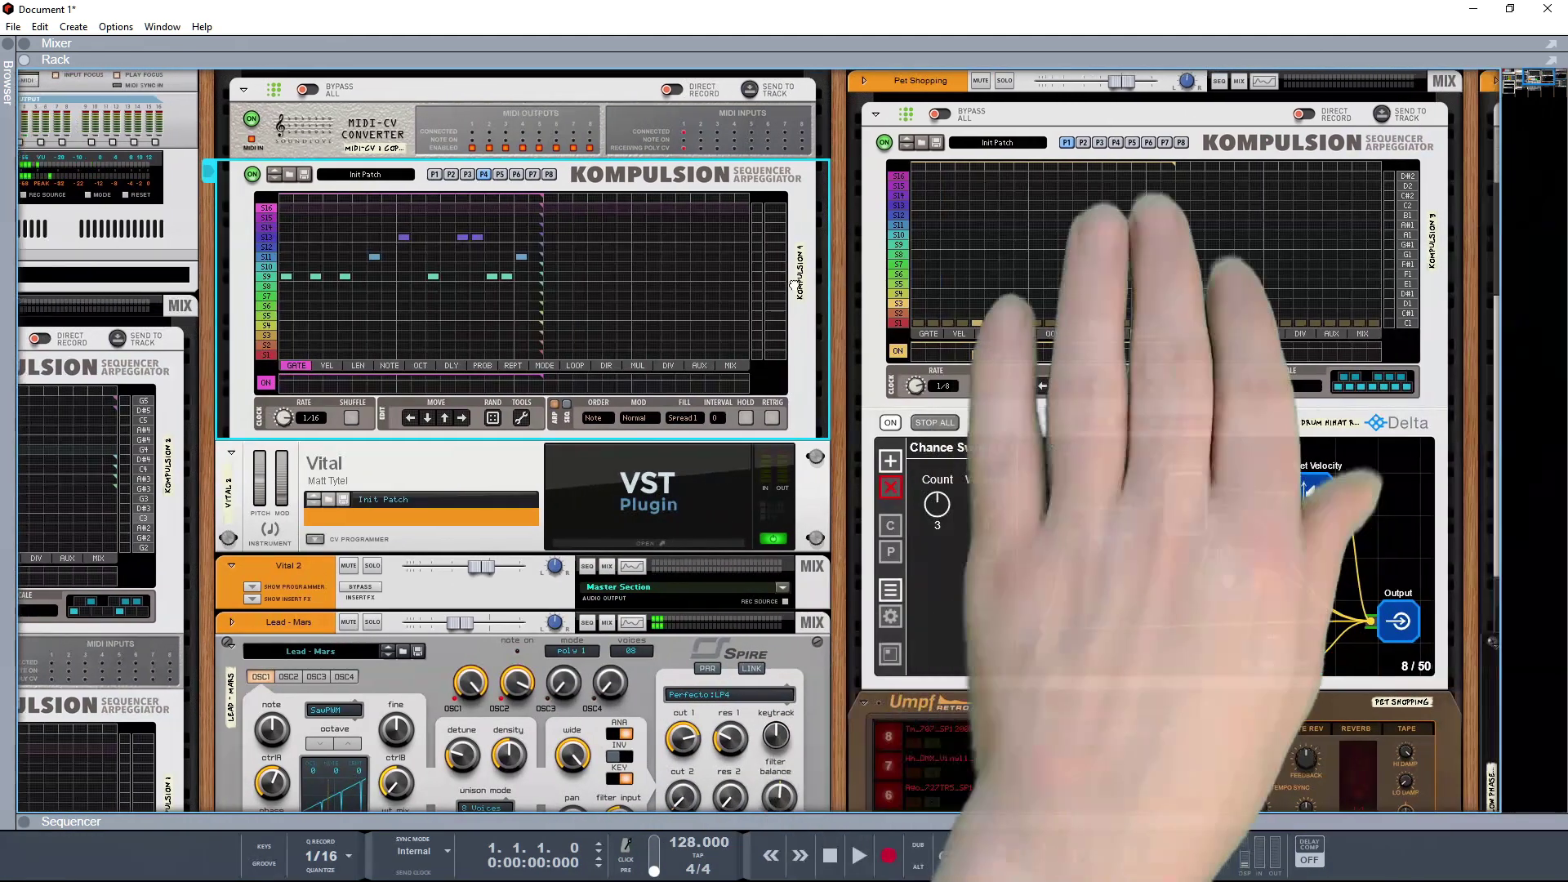
{"action": "scroll", "coordinate": [895, 281], "scroll_direction": "left", "scroll_amount": 12}
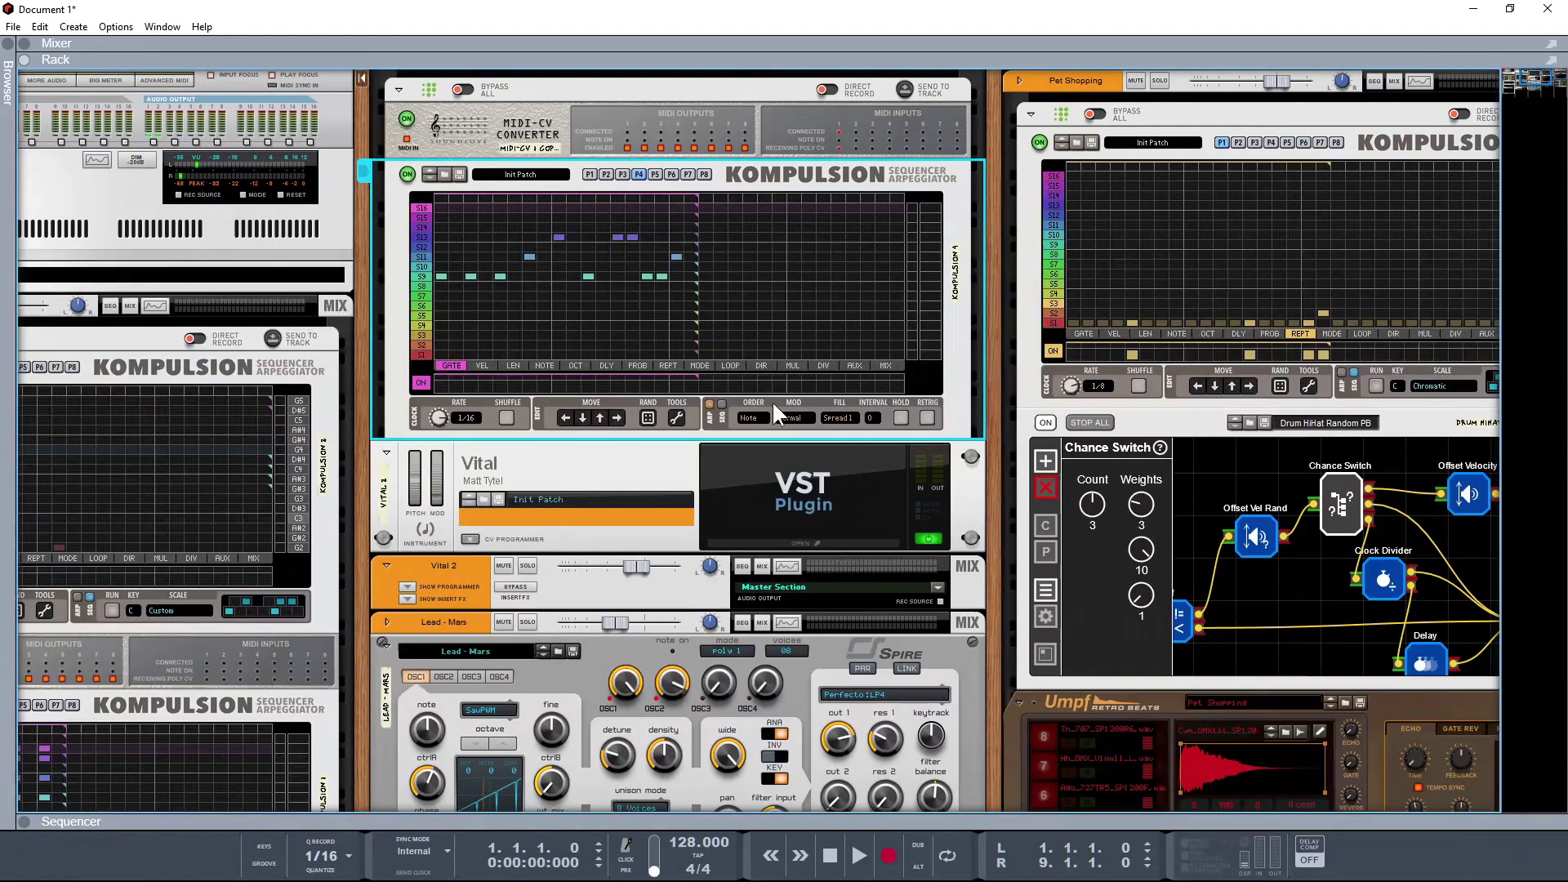
{"action": "scroll", "coordinate": [1005, 458], "scroll_direction": "down", "scroll_amount": 2}
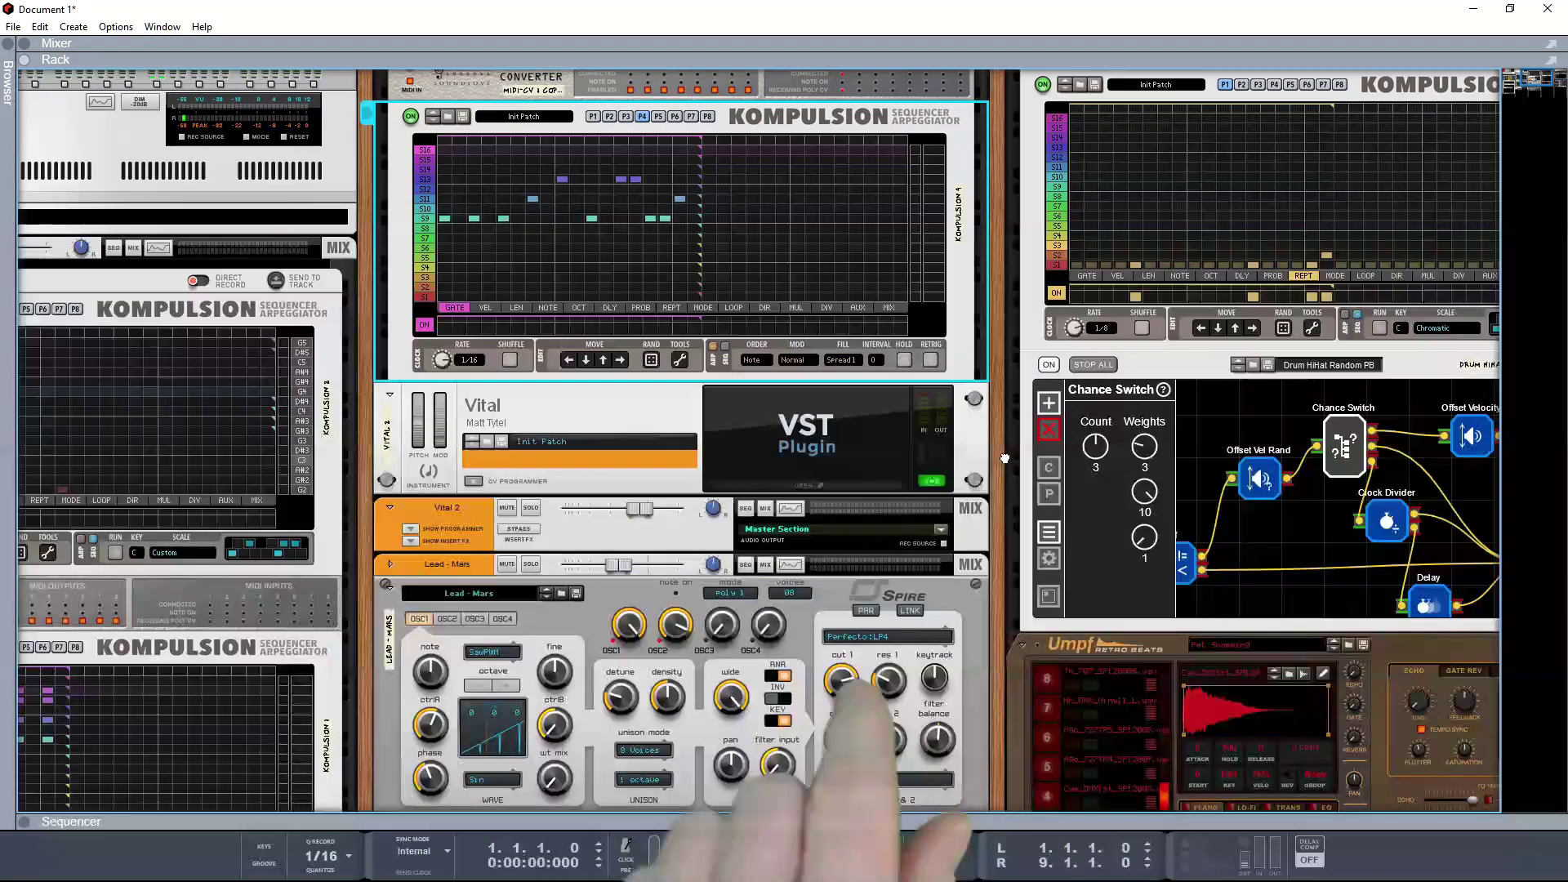
{"action": "scroll", "coordinate": [1004, 459], "scroll_direction": "down", "scroll_amount": 4}
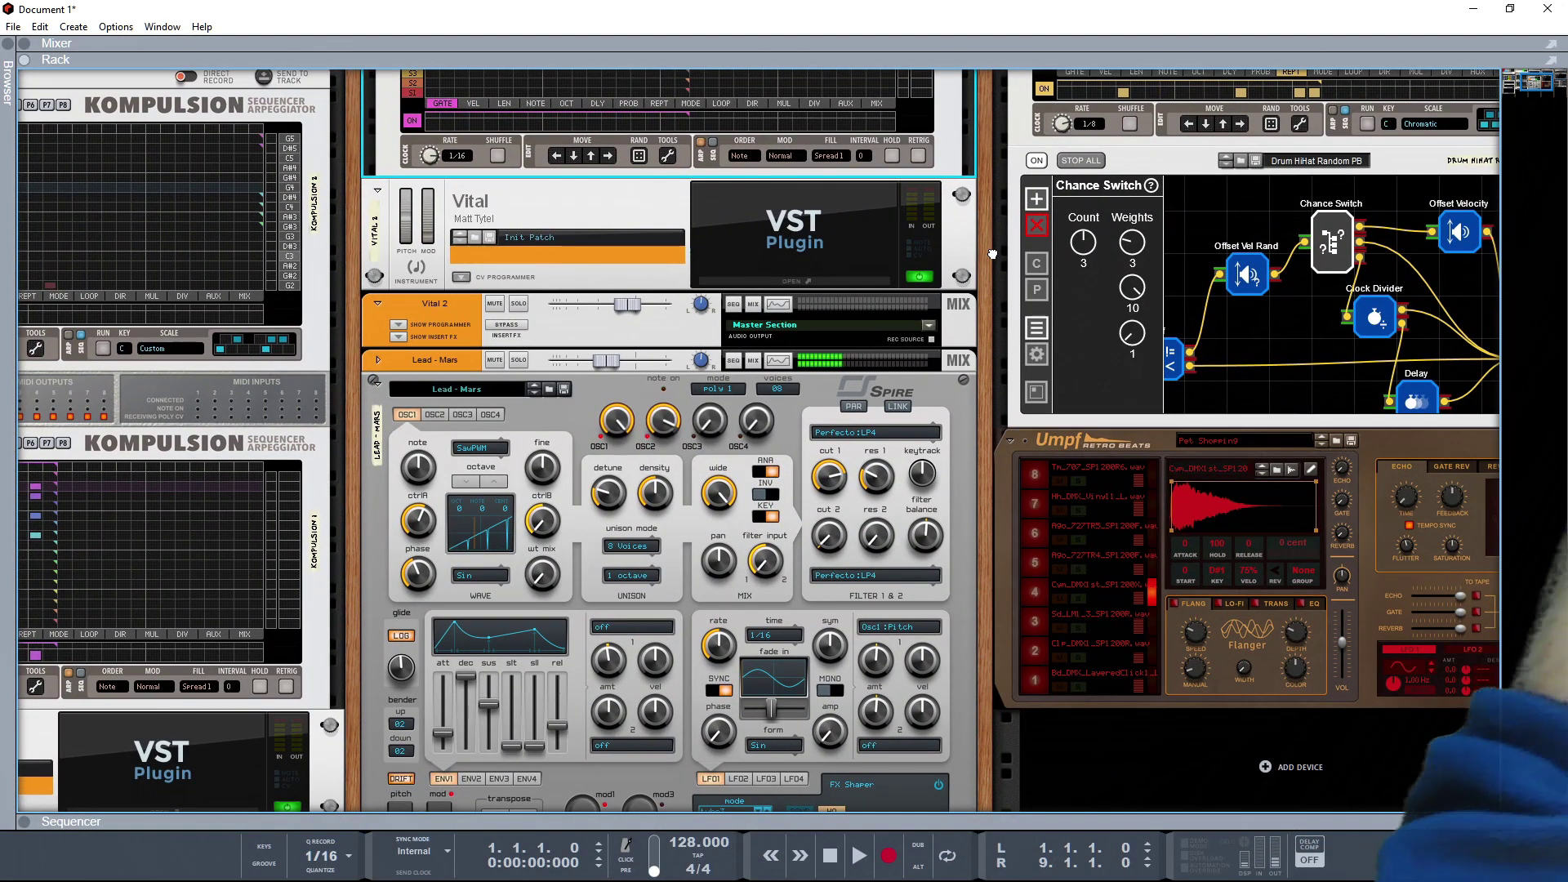
{"action": "left_click_drag", "start_coordinate": [993, 254], "coordinate": [1044, 182]}
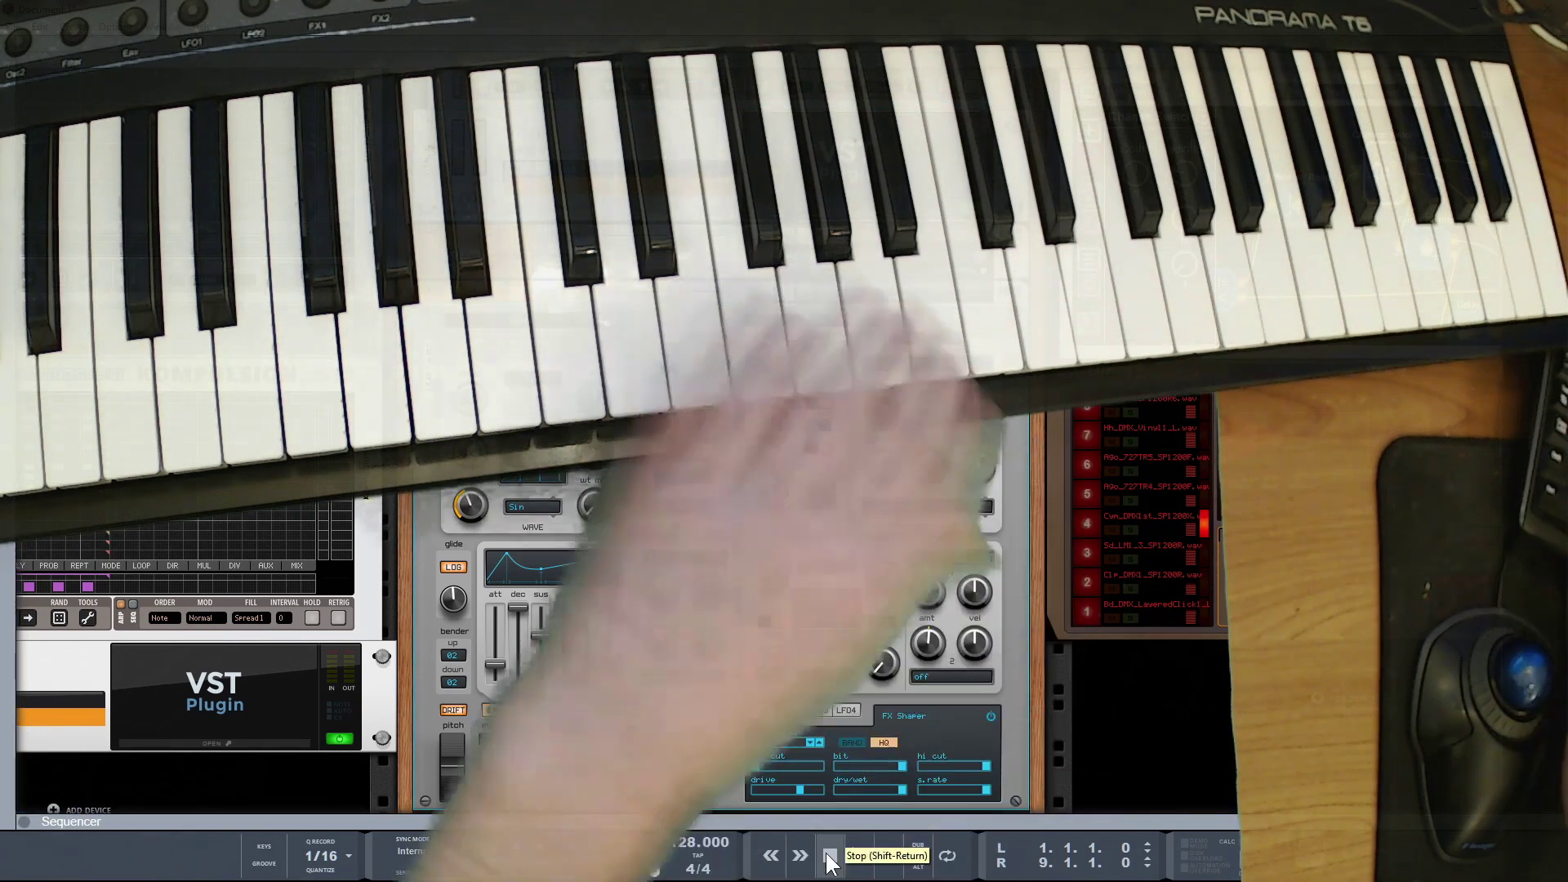
- Start playback of the rack and raise the song tempo into the 130s BPM
{"action": "key", "text": "space"}
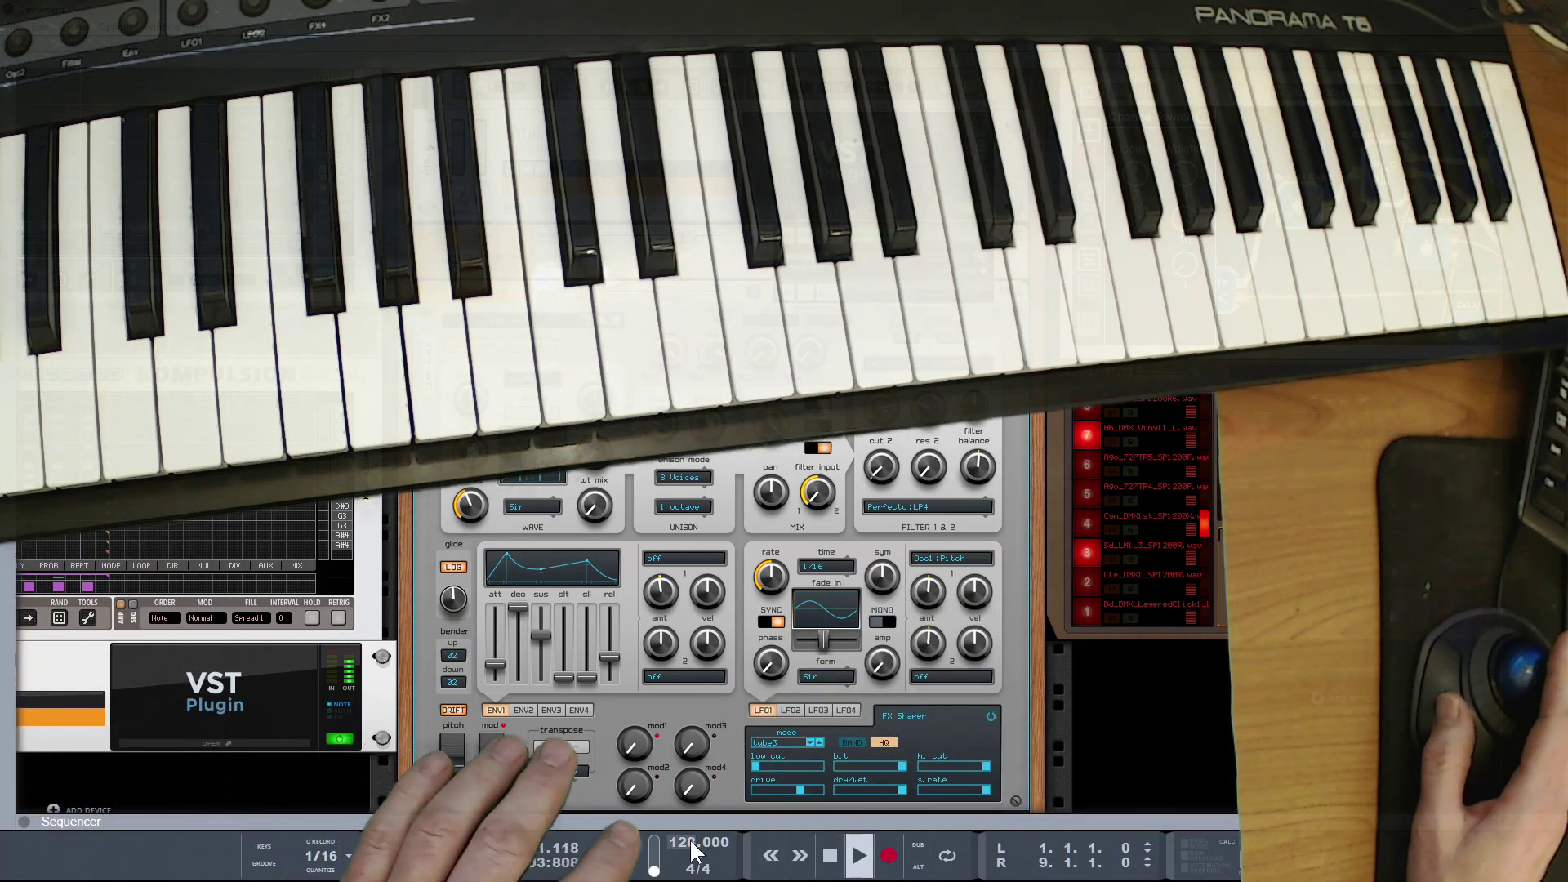
{"action": "scroll", "coordinate": [689, 835], "scroll_direction": "up", "scroll_amount": 10}
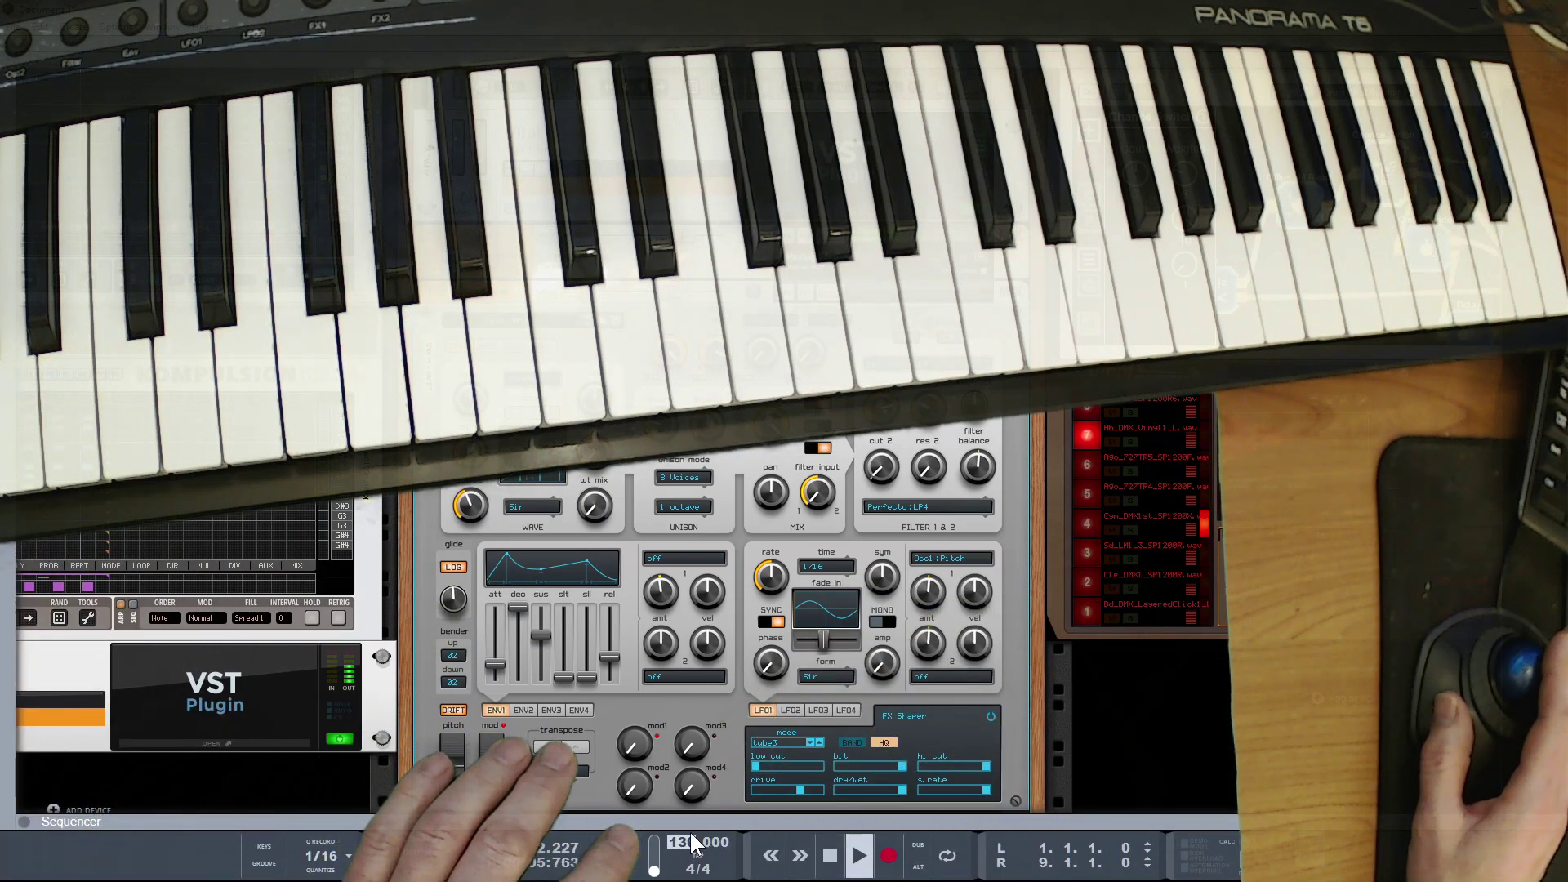